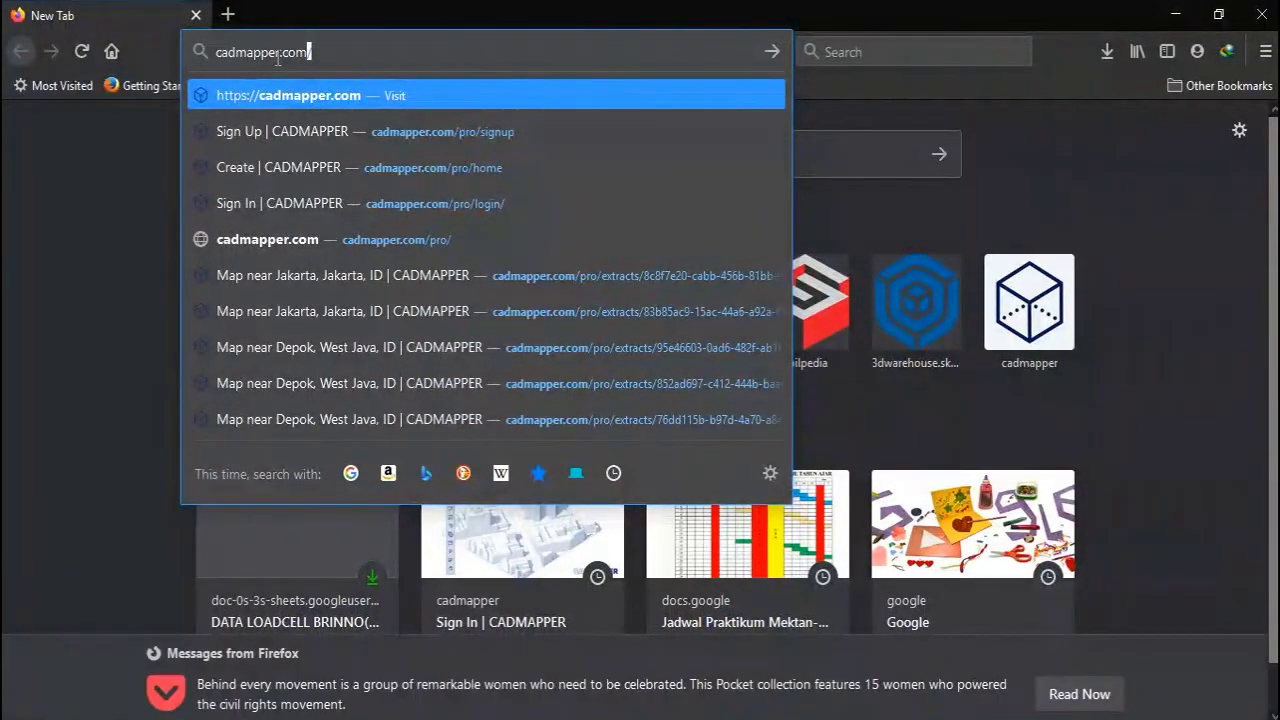
# Open the cadmapper.com website and its map creation page
pyautogui.press('Return')
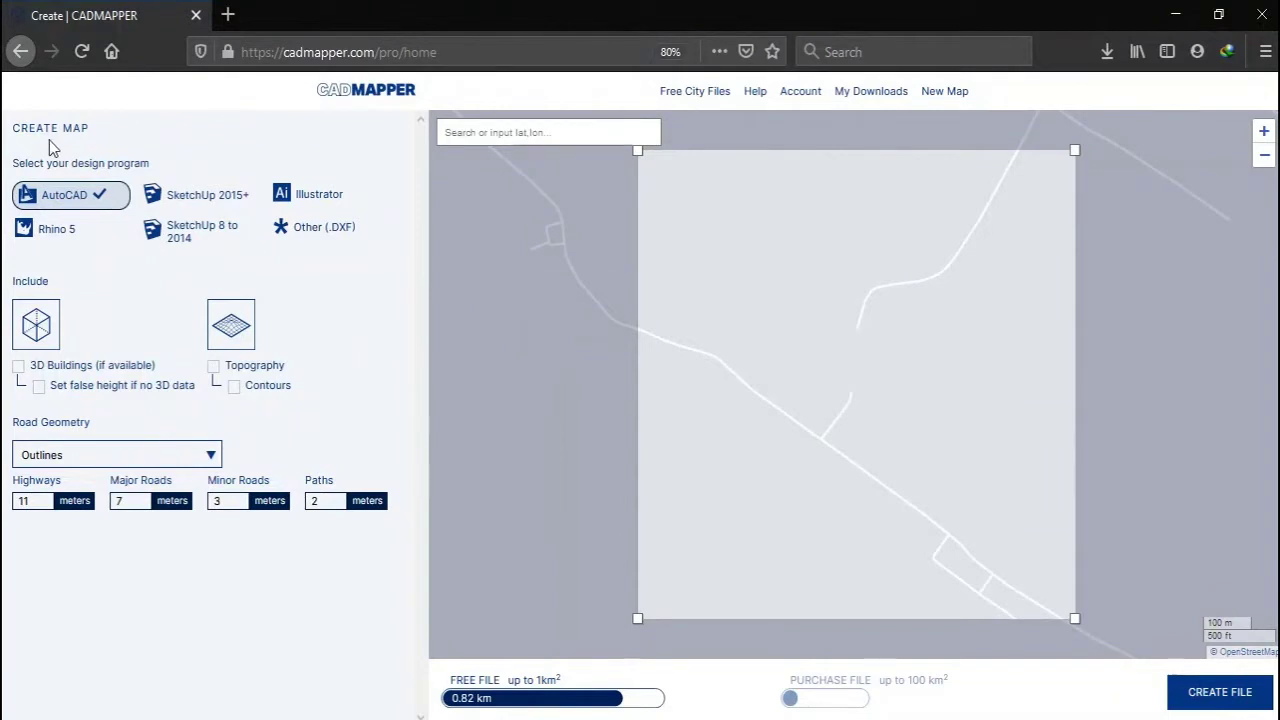
pyautogui.moveTo(20, 127); pyautogui.dragTo(65, 127)
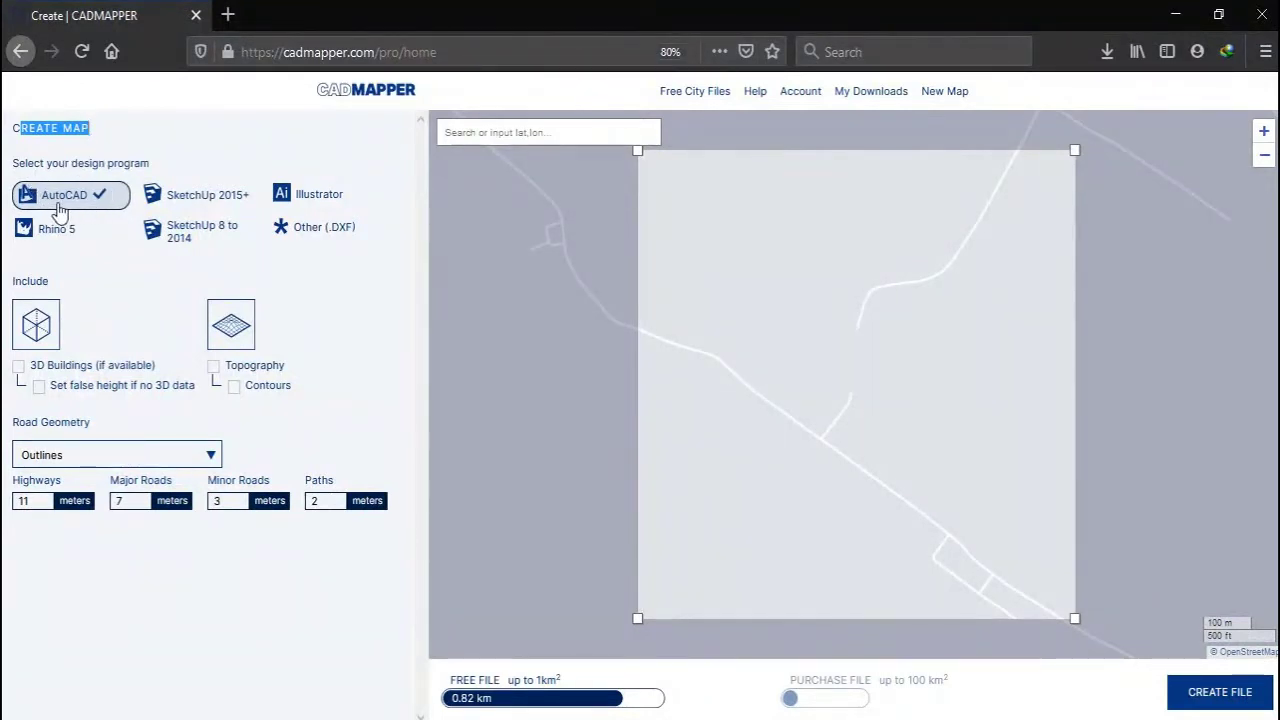
pyautogui.click(172, 133)
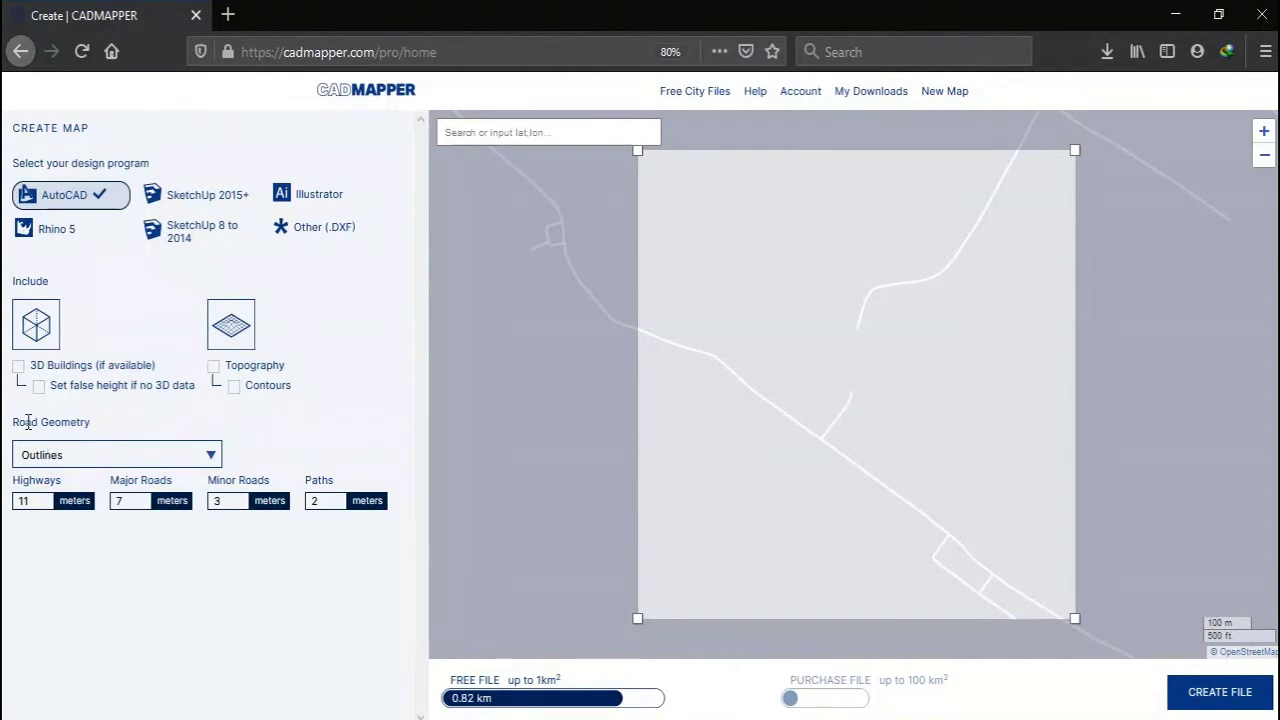
# Review the road geometry options, keeping Outlines, and the width settings for highways, major roads, minor roads and paths
pyautogui.click(58, 461)
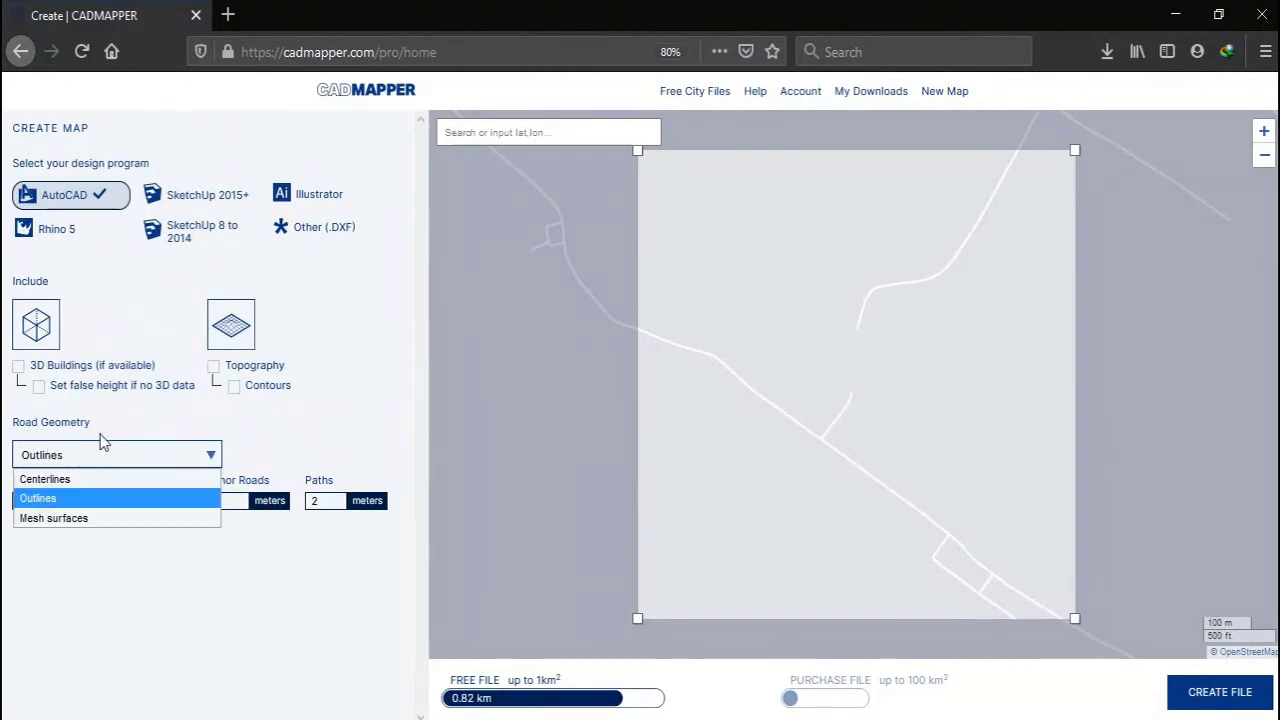
pyautogui.click(64, 505)
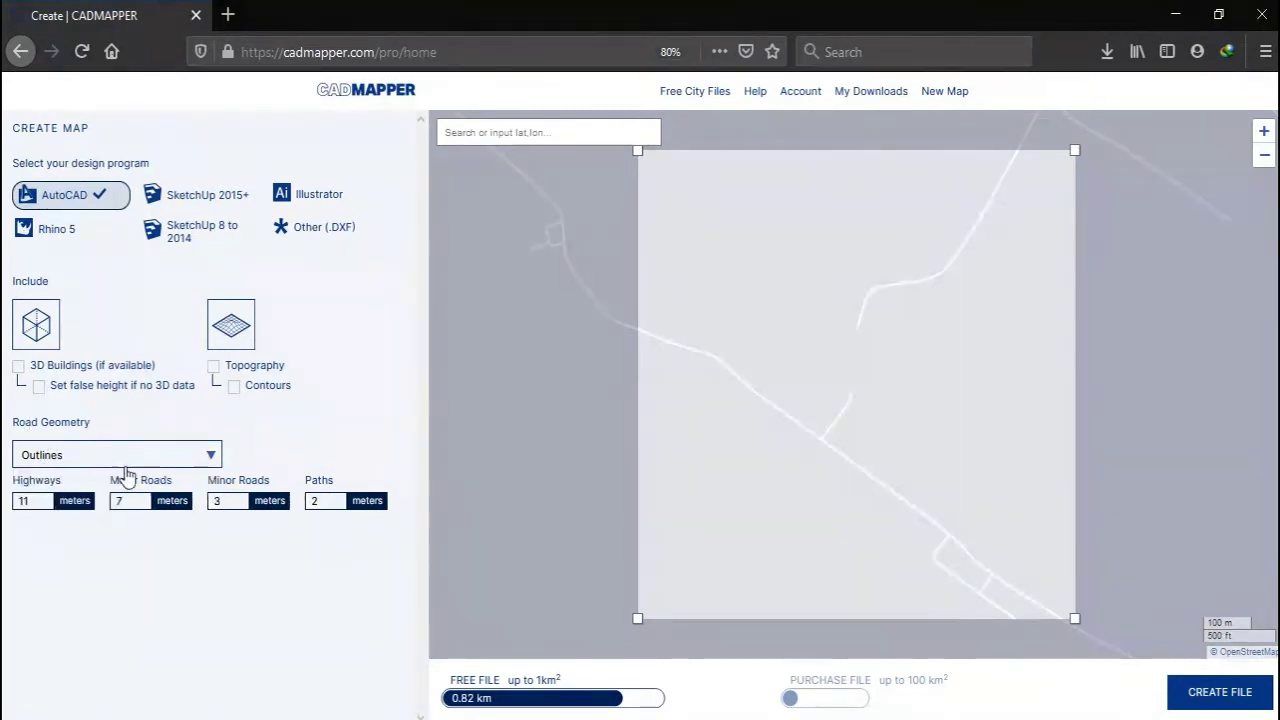
pyautogui.doubleClick(39, 502)
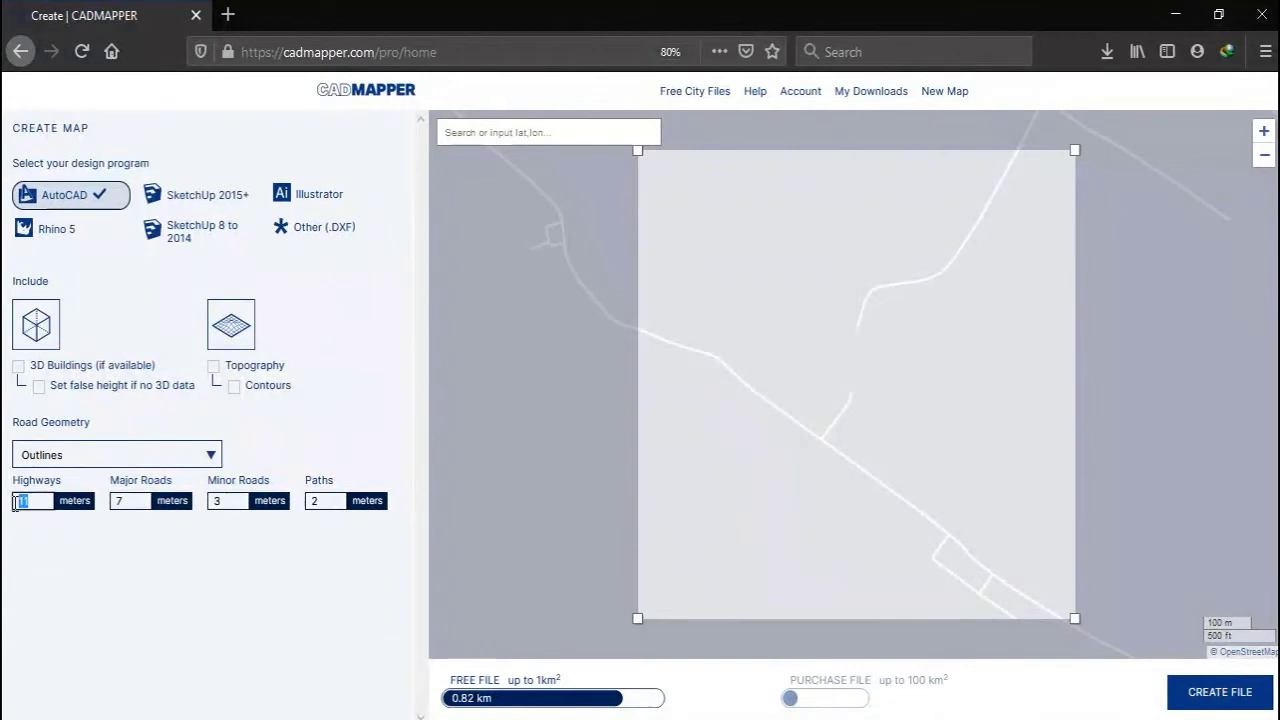
pyautogui.doubleClick(137, 502)
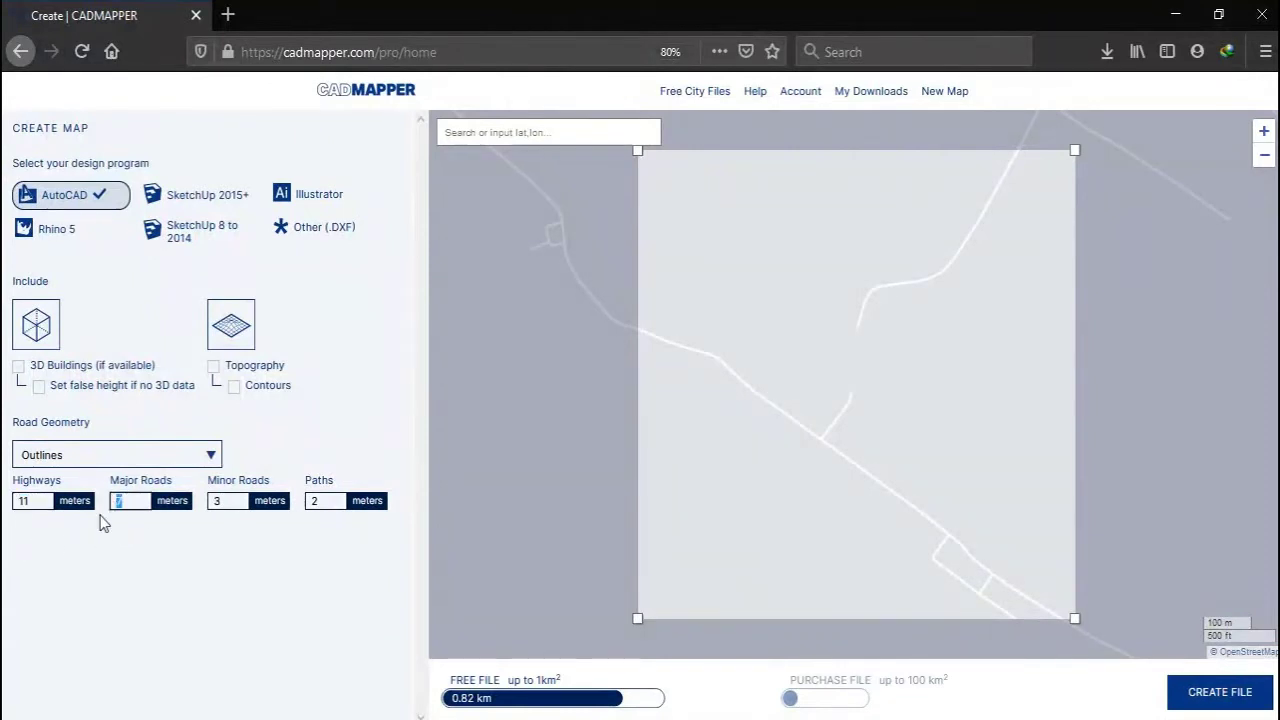
pyautogui.doubleClick(234, 499)
pyautogui.doubleClick(318, 500)
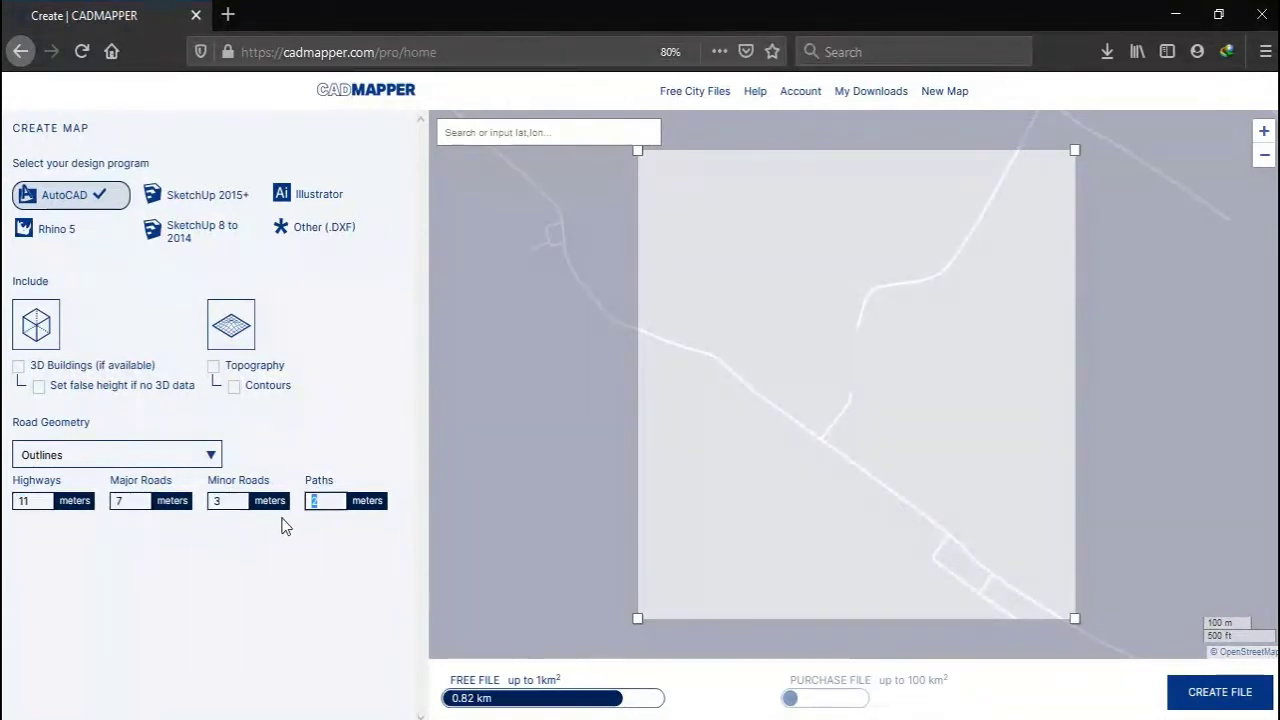
pyautogui.click(303, 562)
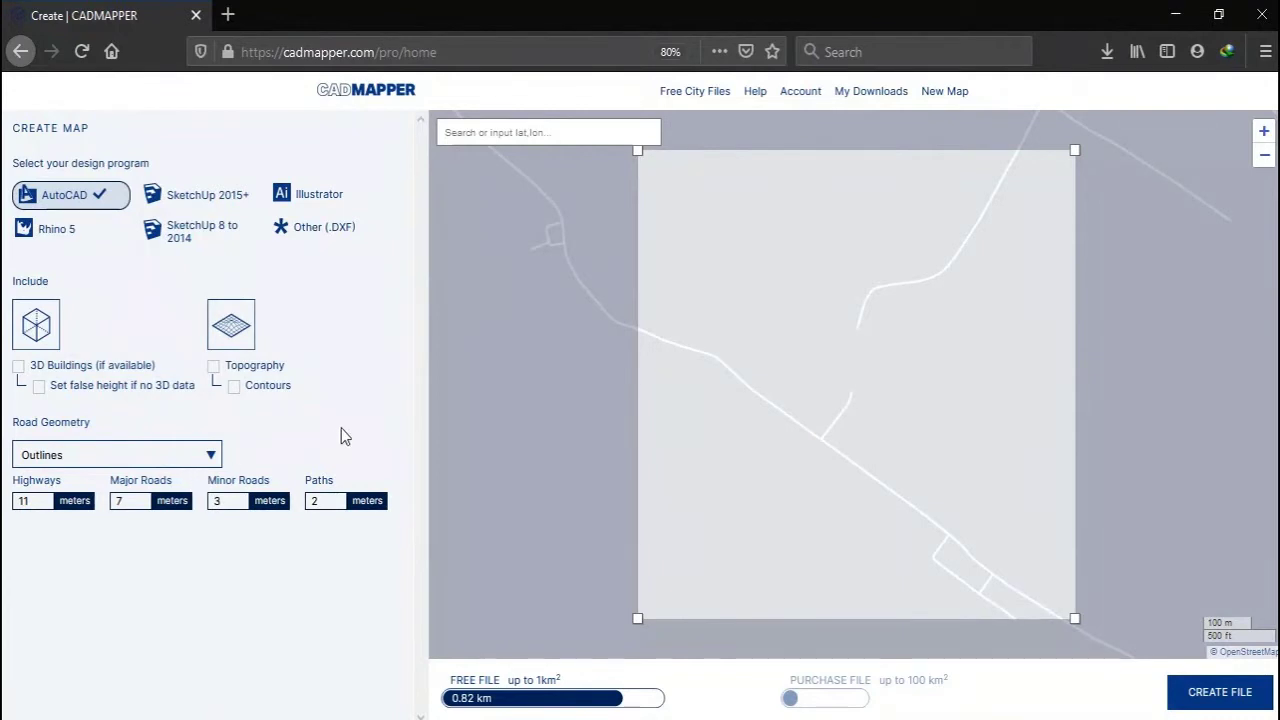
# Search the map for "Jalan Kelapa Dua Wetan, Ciracas"
pyautogui.click(490, 134)
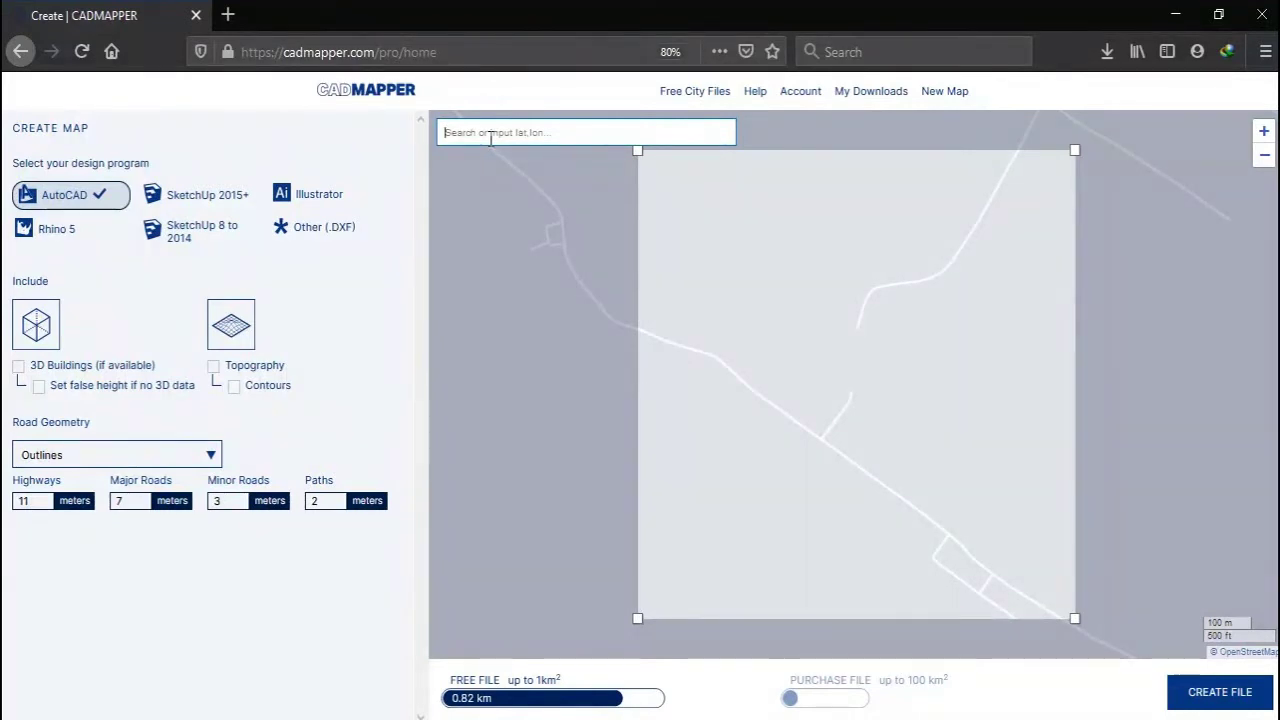
pyautogui.write('-')
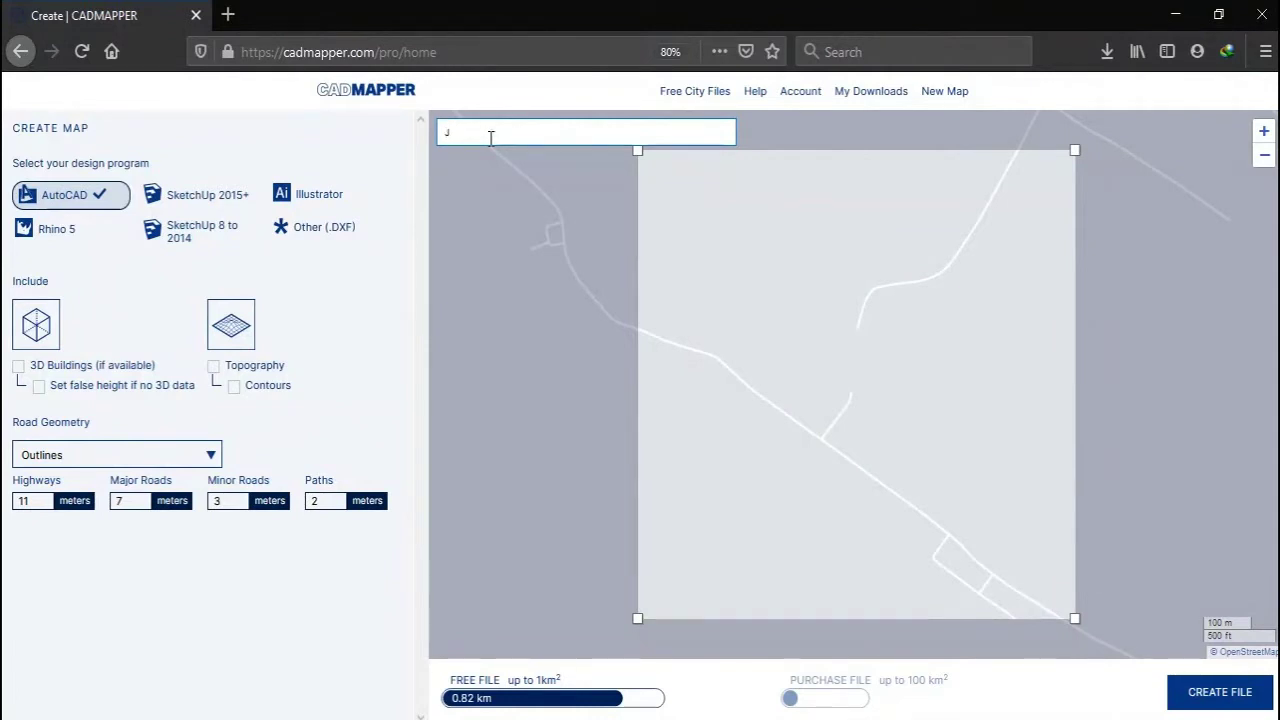
pyautogui.write('alan')
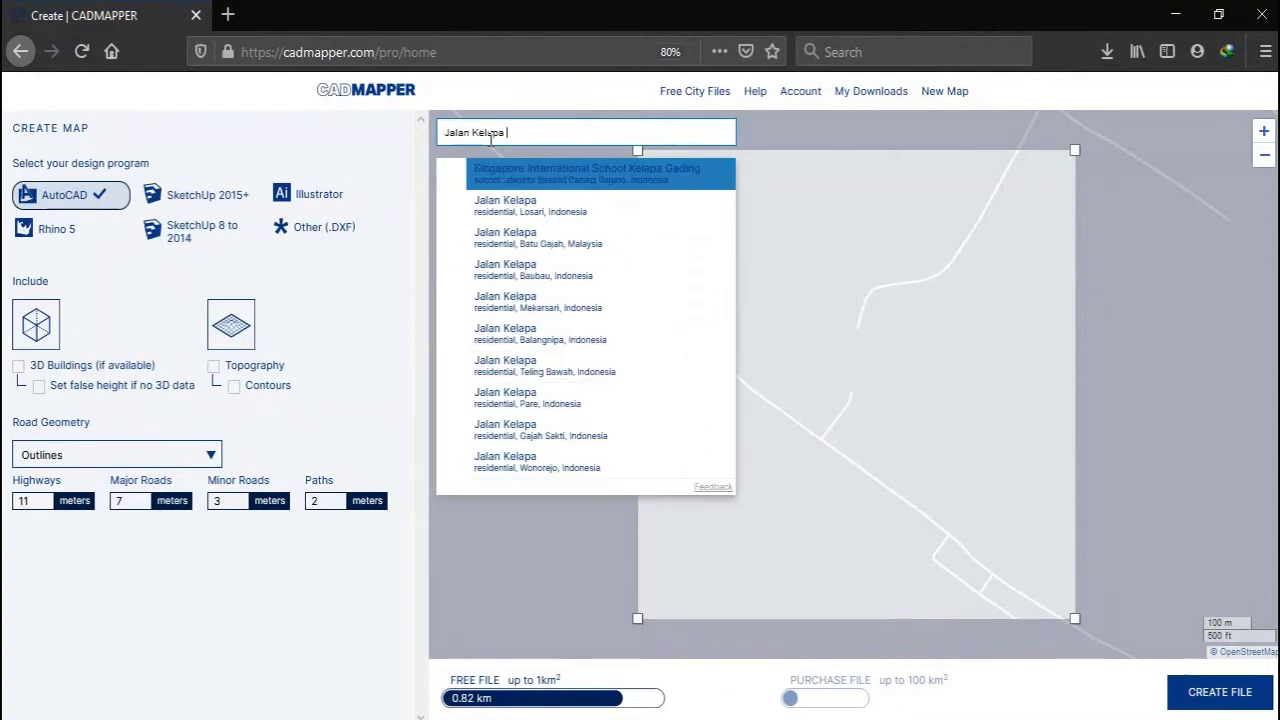
pyautogui.write(' Kelapa D')
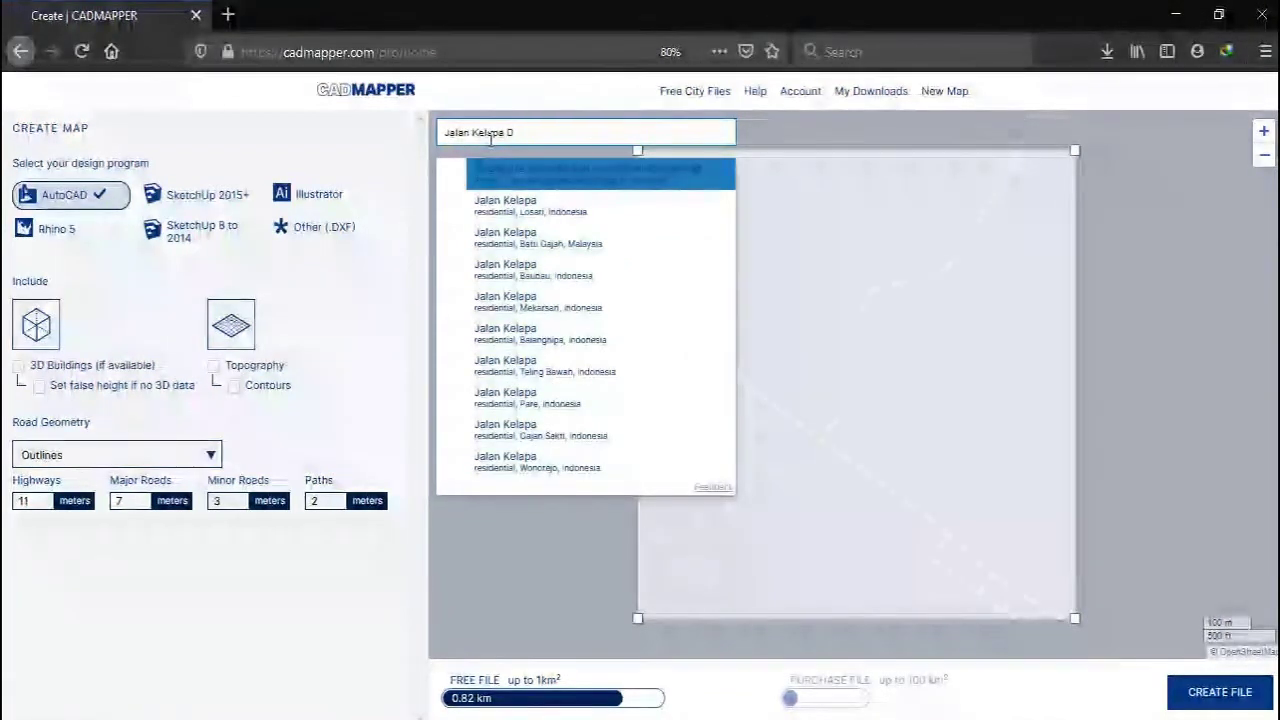
pyautogui.write('ua Wetan')
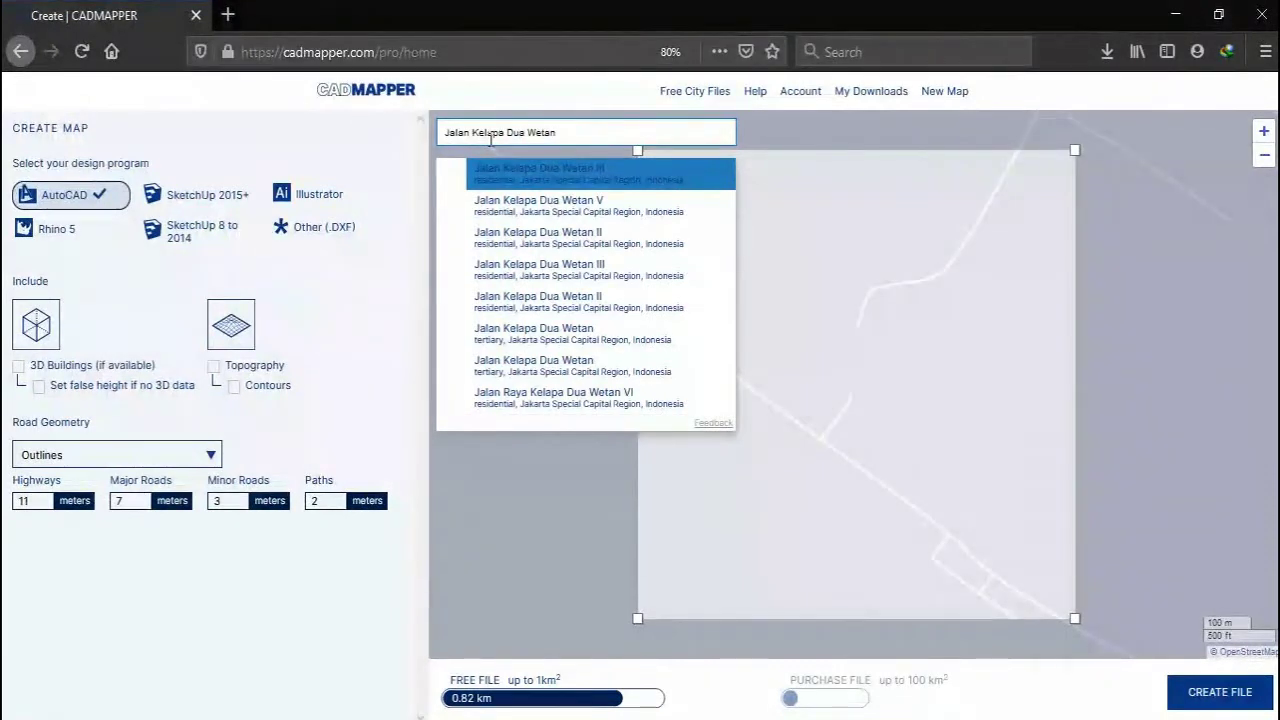
pyautogui.write(', Ciracas')
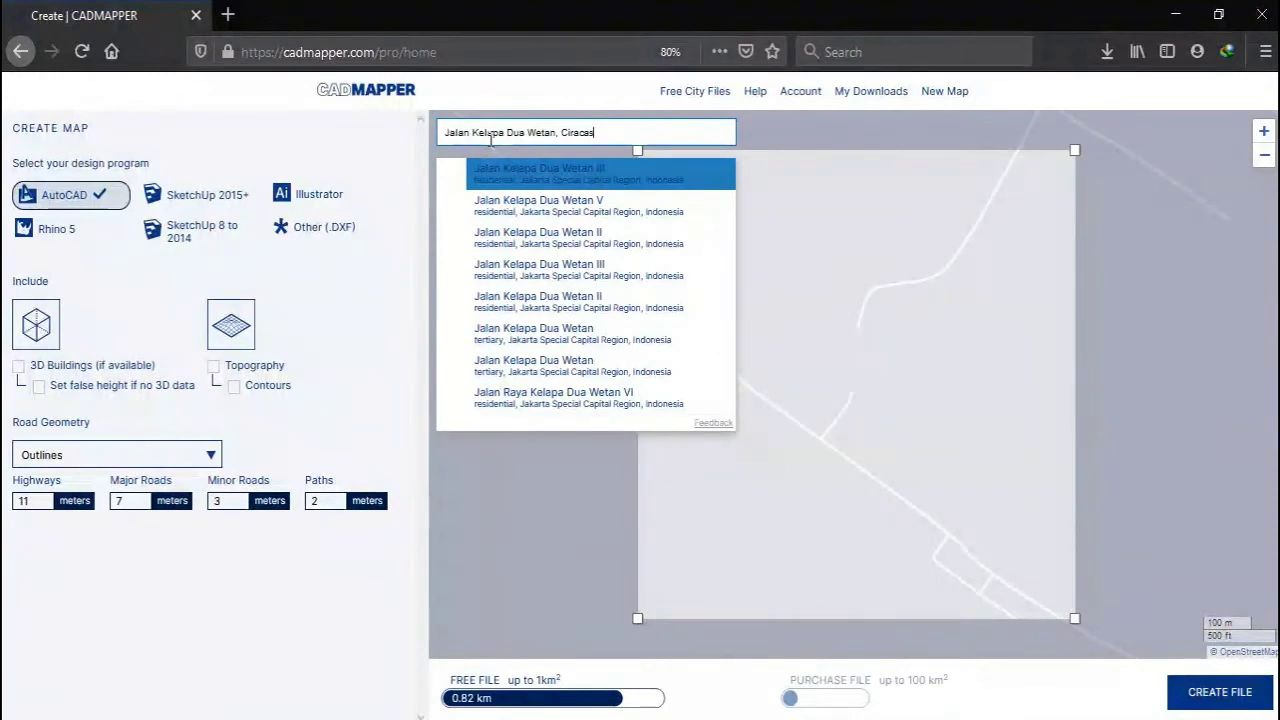
pyautogui.press('Return')
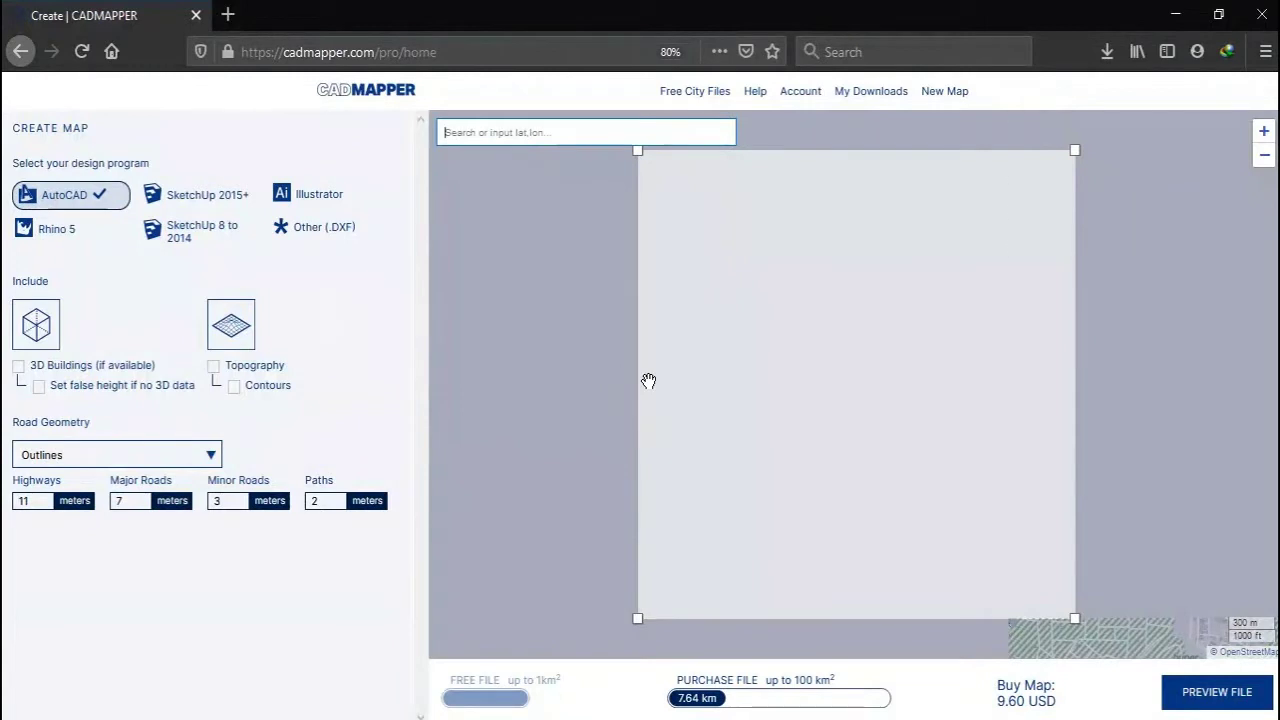
# Frame the extract area closely on Jalan Kelapa Dua Wetan around its junction with Jalan Inayah, covering about 0.01 km²
pyautogui.scroll(-1, 648, 381)
pyautogui.scroll(1, 860, 293)
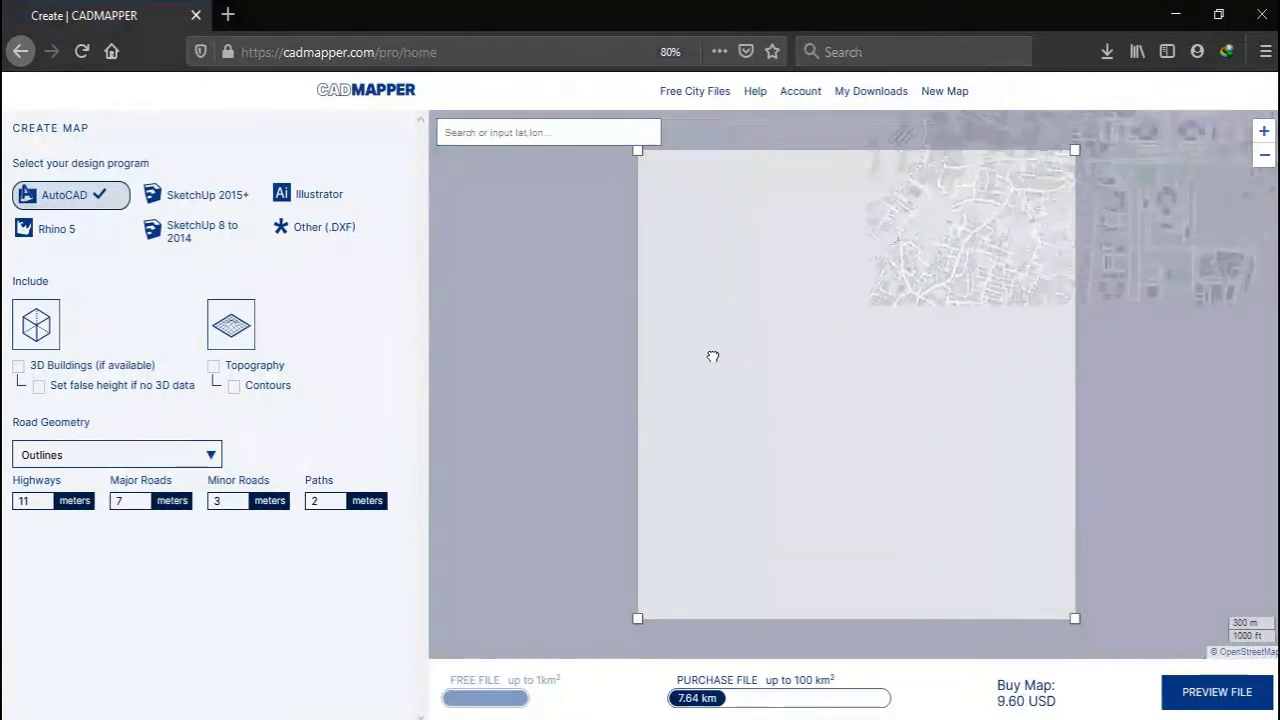
pyautogui.click(574, 134)
pyautogui.scroll(1, 826, 293)
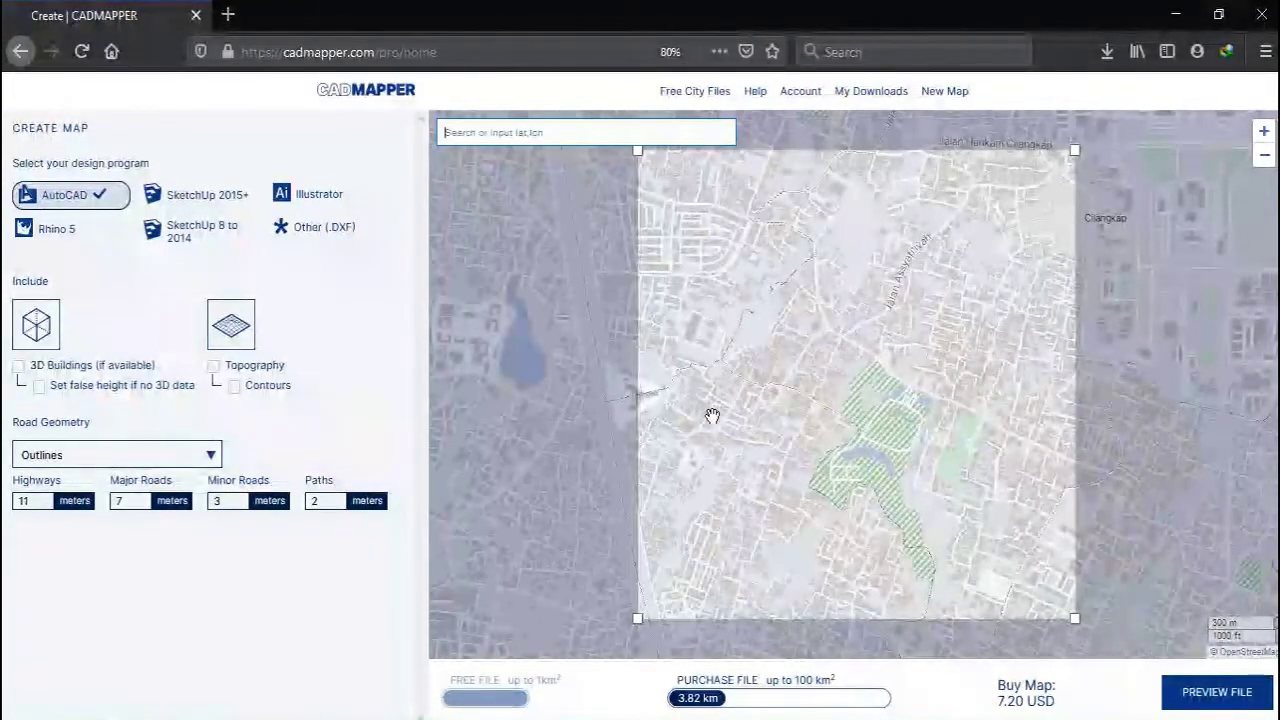
pyautogui.moveTo(711, 415); pyautogui.dragTo(837, 409)
pyautogui.scroll(1, 702, 393)
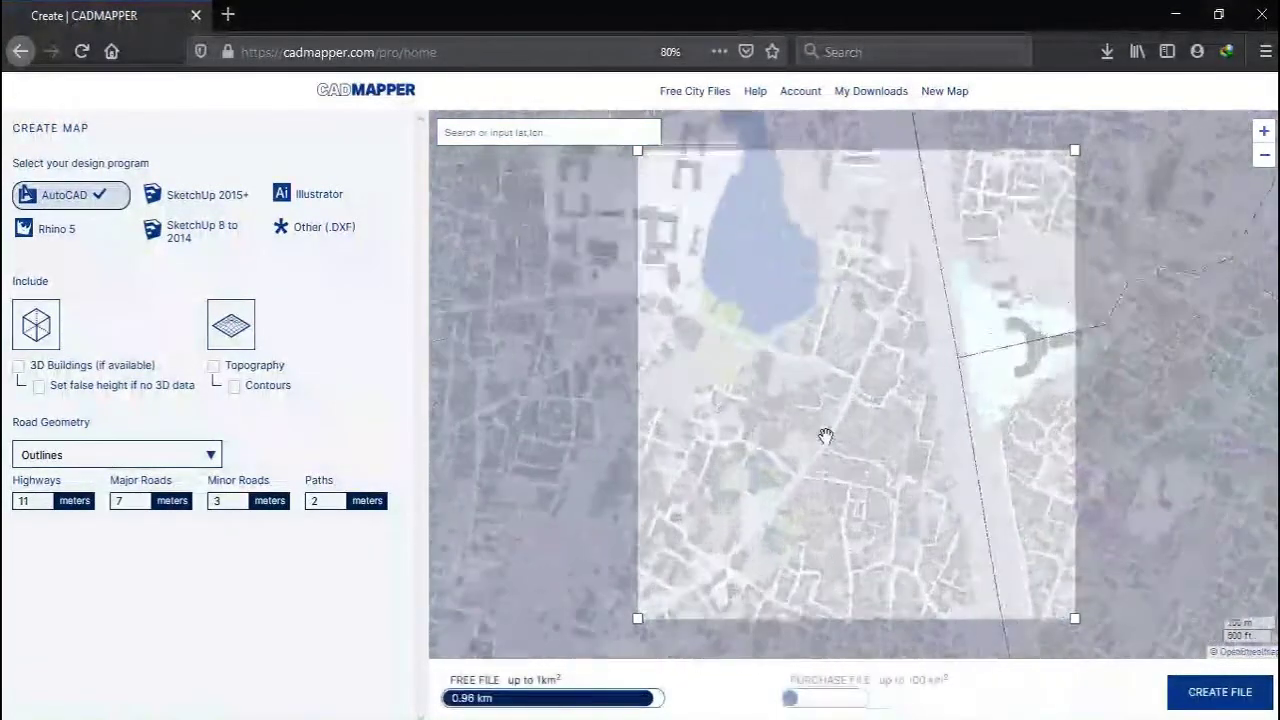
pyautogui.scroll(1, 815, 468)
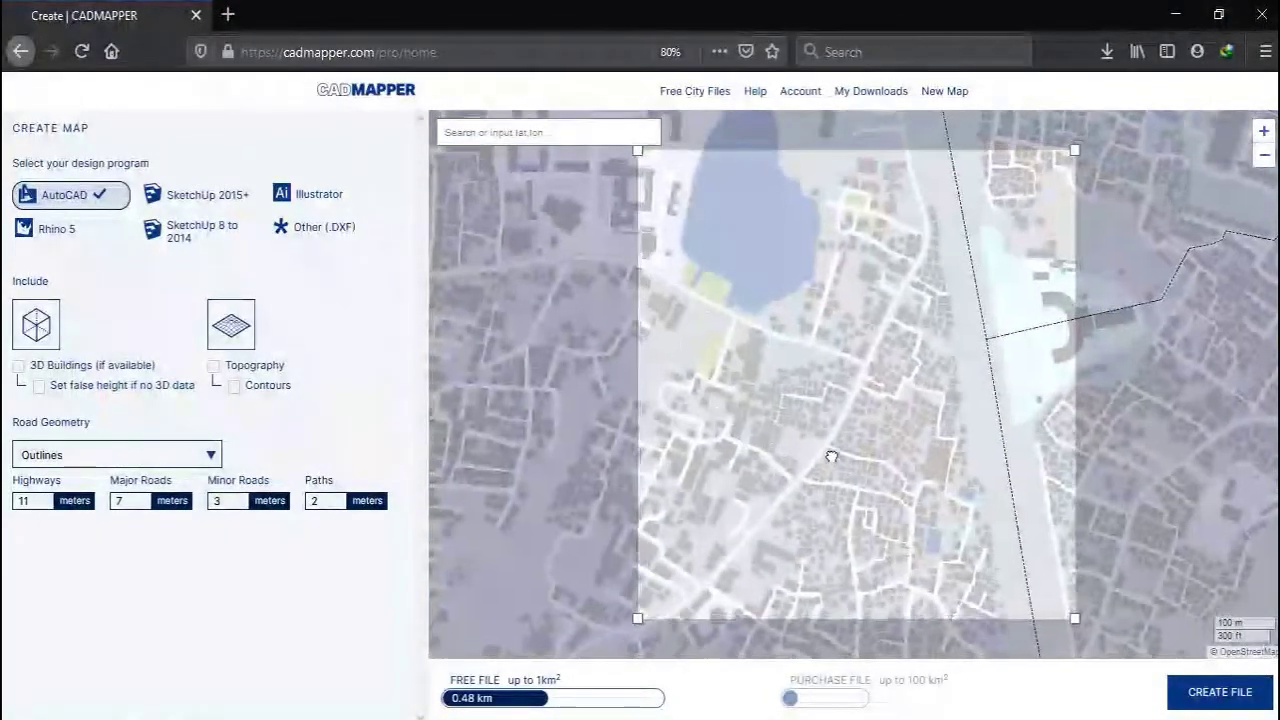
pyautogui.scroll(1, 805, 462)
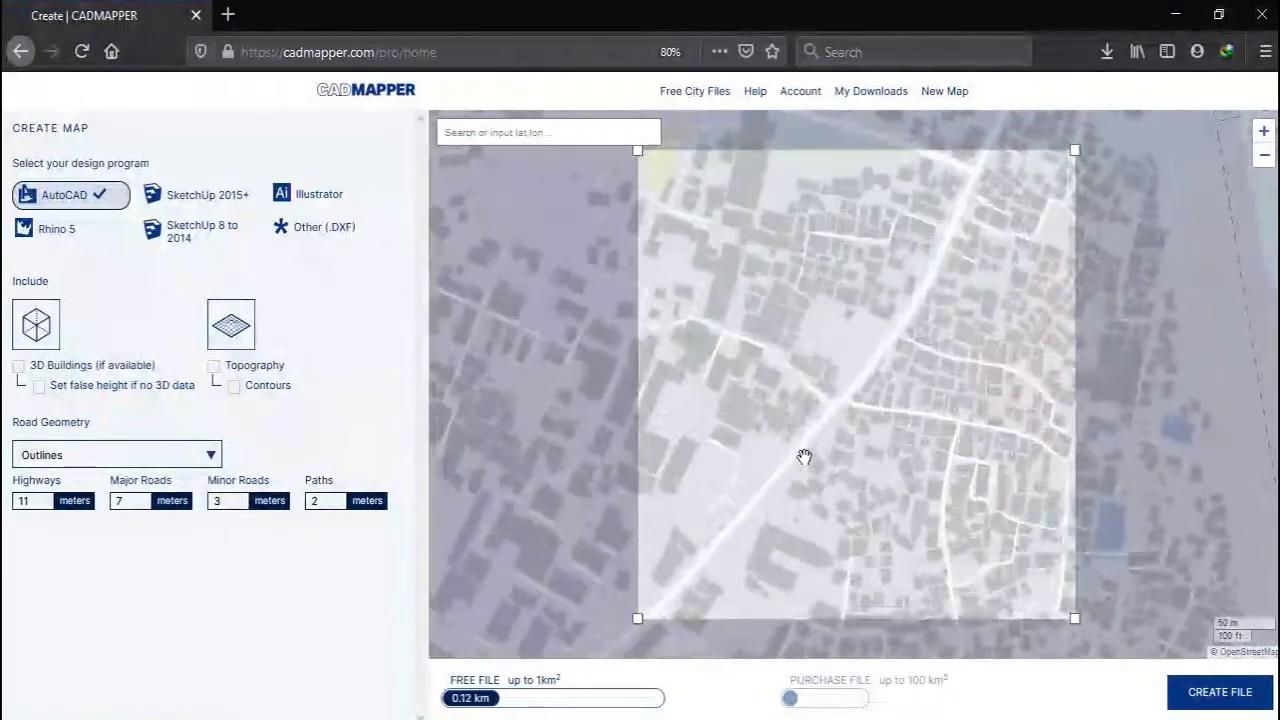
pyautogui.scroll(2, 838, 412)
pyautogui.scroll(1, 835, 444)
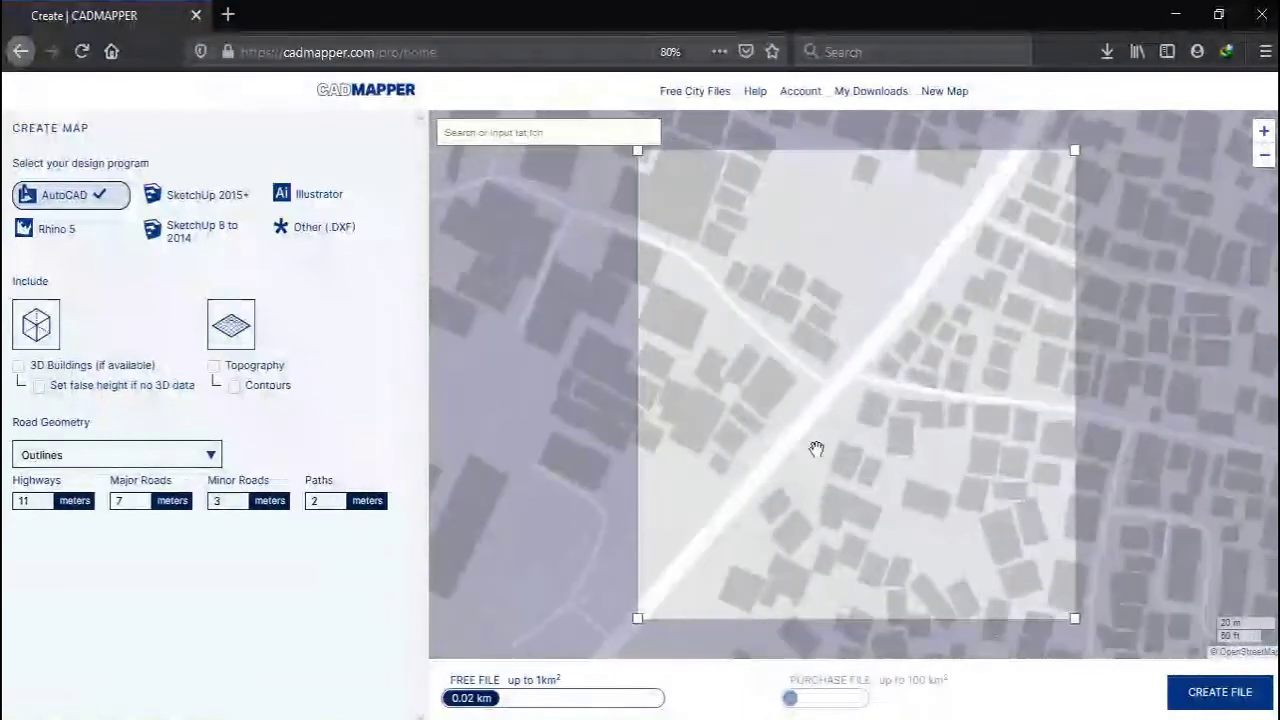
pyautogui.moveTo(815, 449); pyautogui.dragTo(916, 393)
pyautogui.scroll(1, 827, 437)
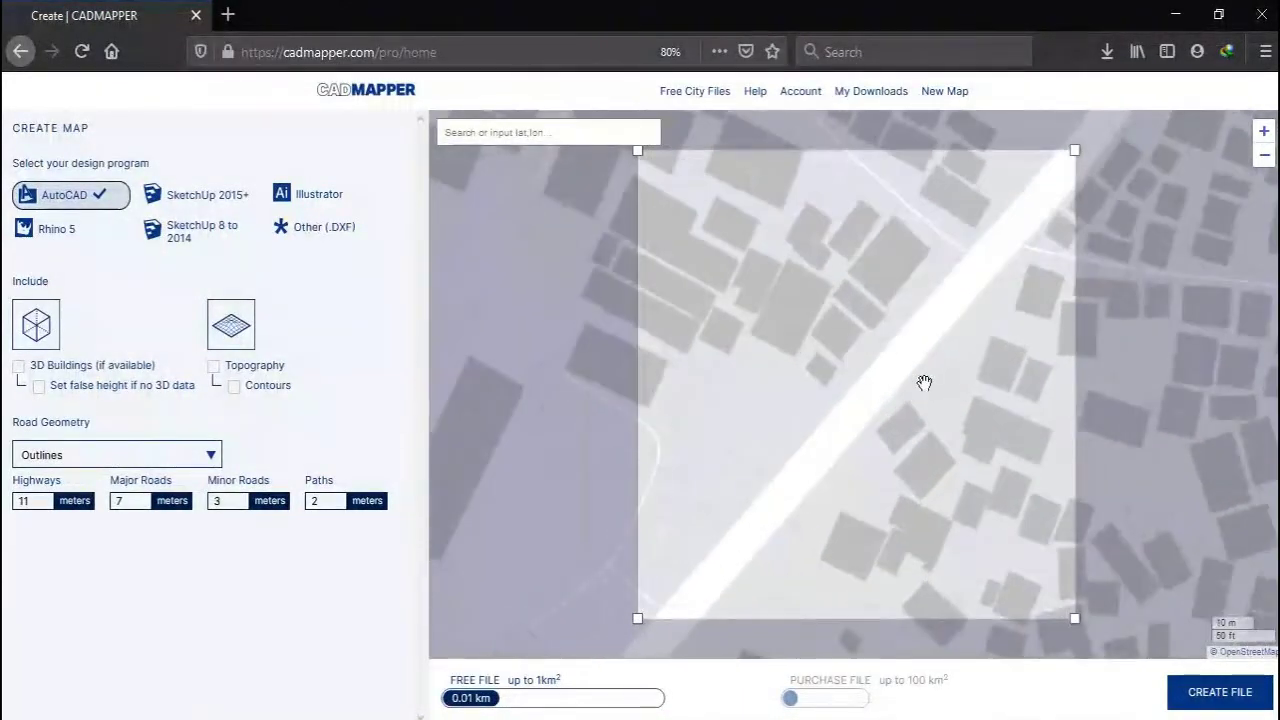
pyautogui.scroll(1, 874, 423)
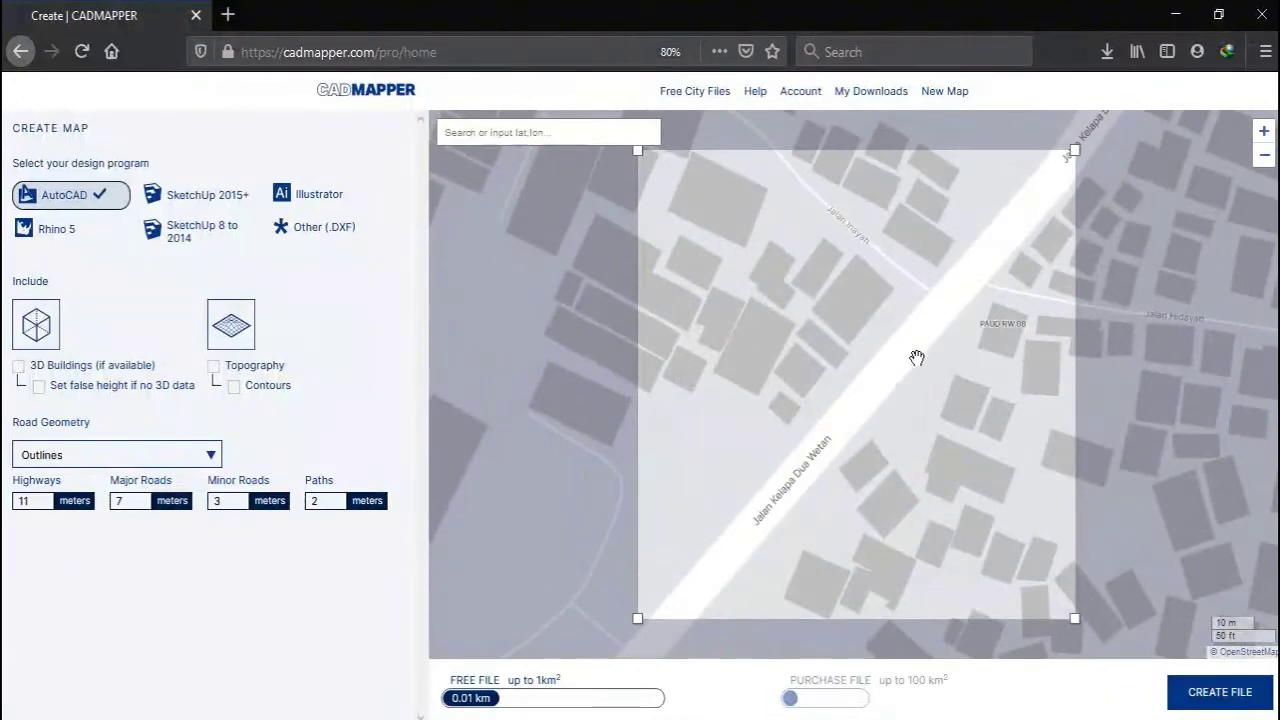
pyautogui.moveTo(922, 359)
pyautogui.mouseDown()
pyautogui.moveTo(914, 400)
pyautogui.moveTo(929, 362)
pyautogui.mouseUp()
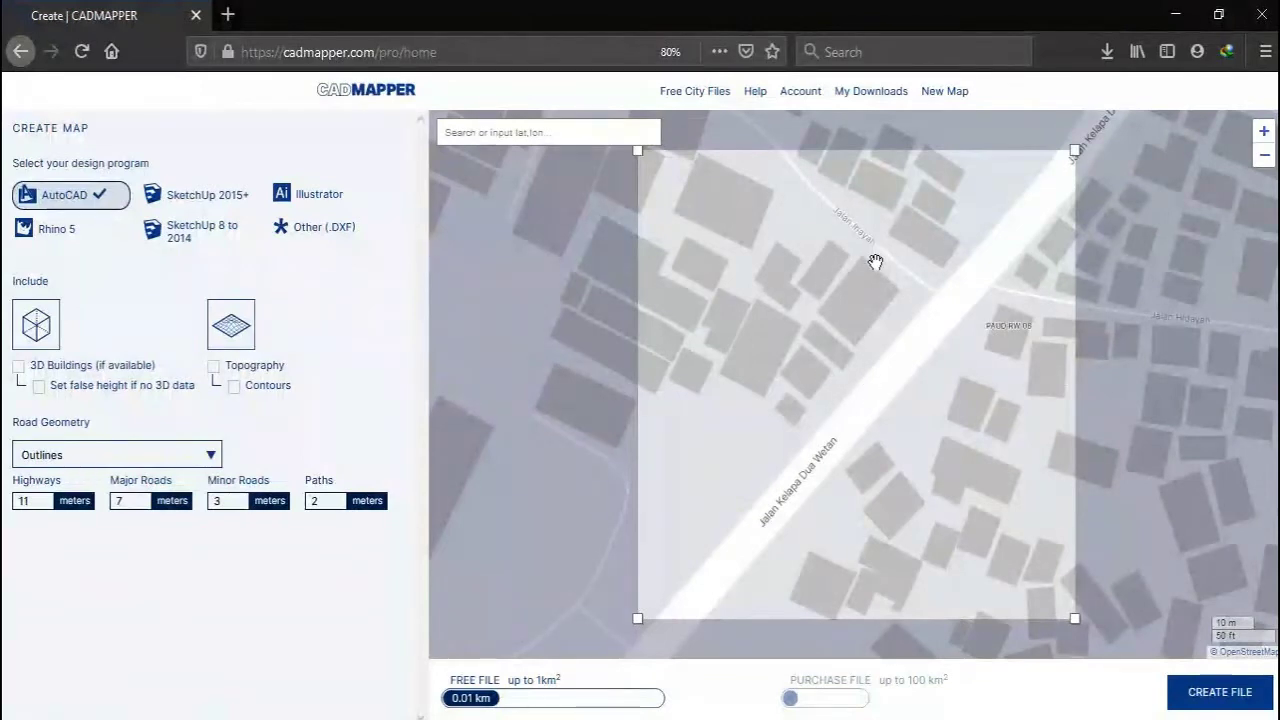
# Refine the framing so Jalan Kelapa Dua Wetan crosses the extract area diagonally with buildings on both sides
pyautogui.scroll(-3, 874, 263)
pyautogui.scroll(1, 937, 259)
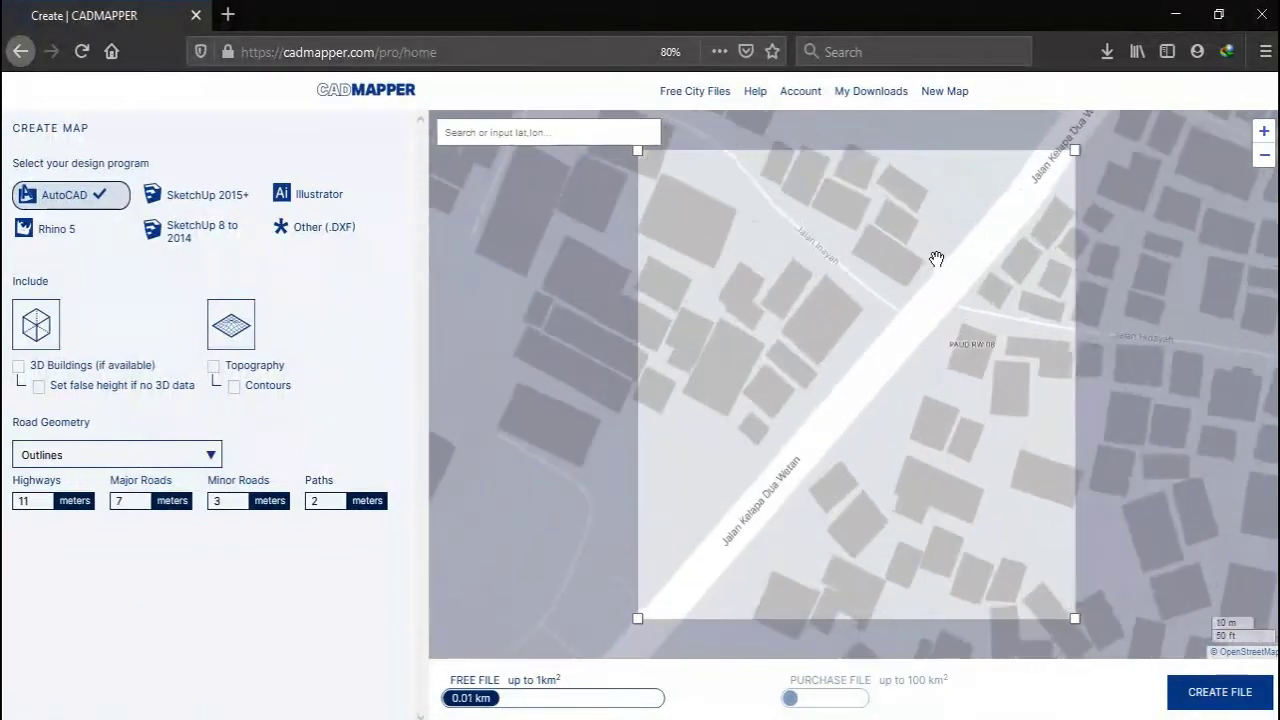
pyautogui.scroll(-1, 937, 259)
pyautogui.scroll(1, 937, 259)
pyautogui.moveTo(934, 263); pyautogui.dragTo(937, 303)
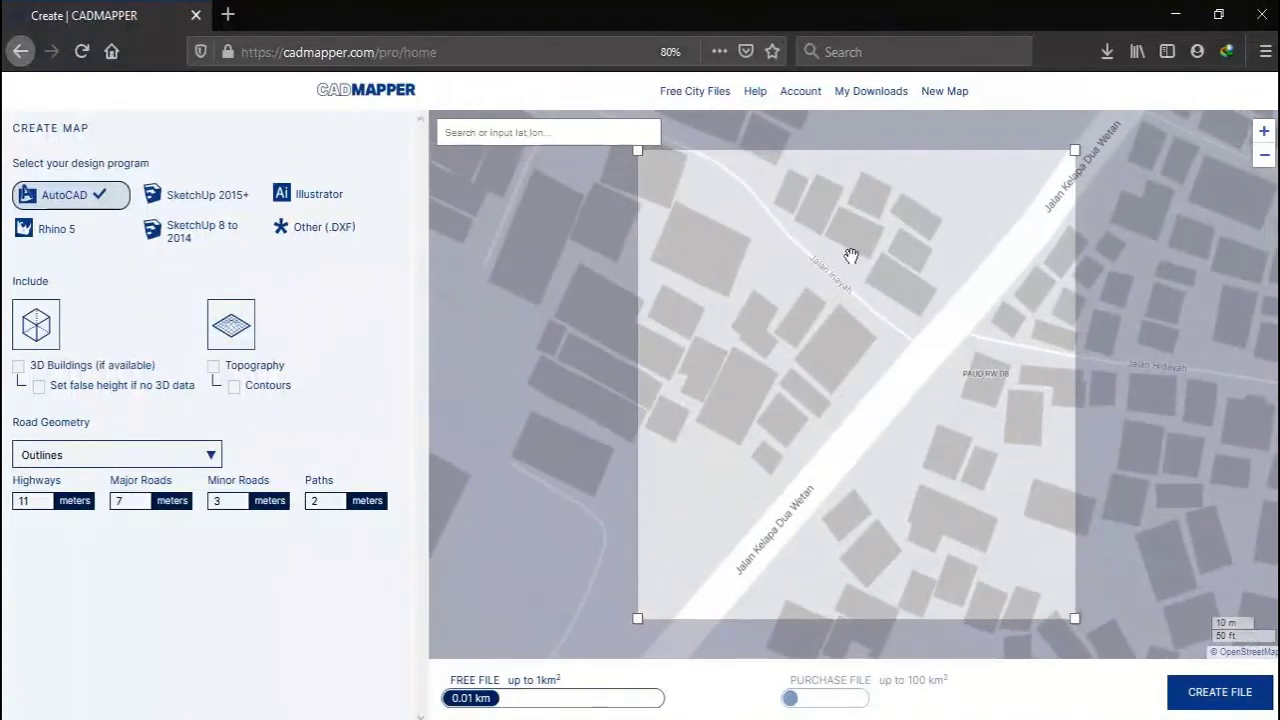
pyautogui.scroll(-1, 860, 270)
pyautogui.scroll(1, 884, 317)
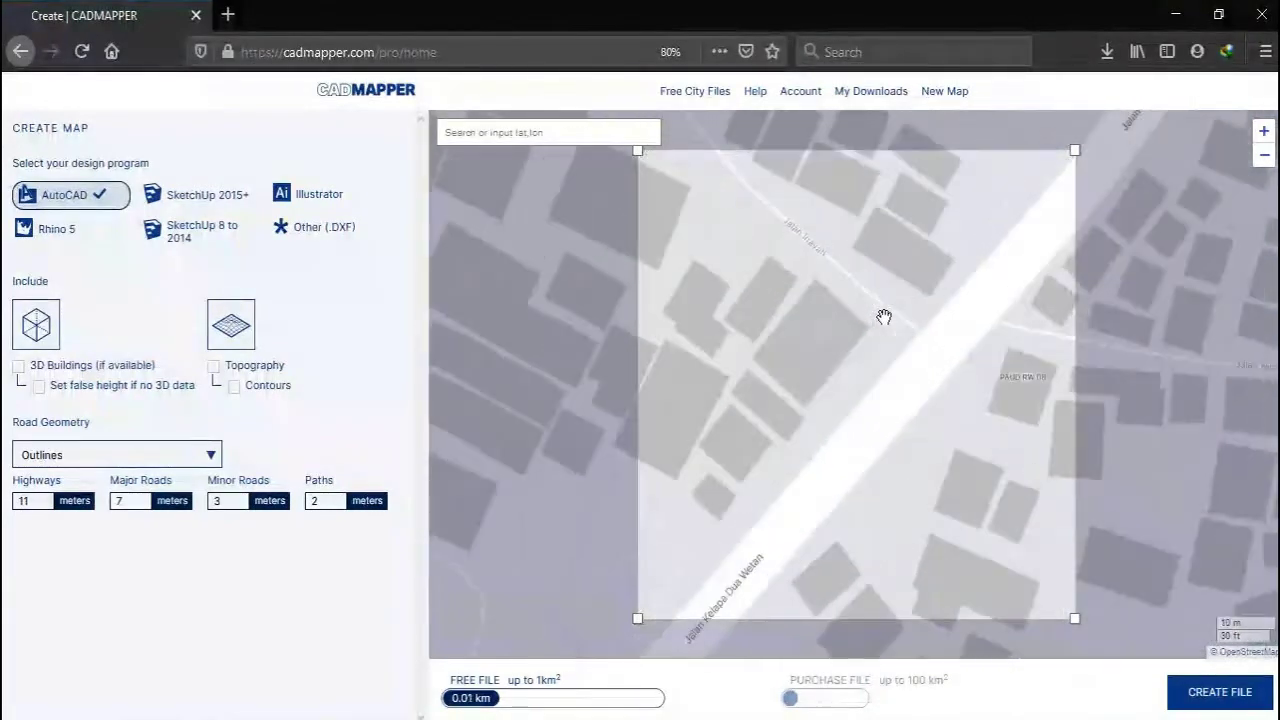
pyautogui.moveTo(904, 369); pyautogui.dragTo(917, 289)
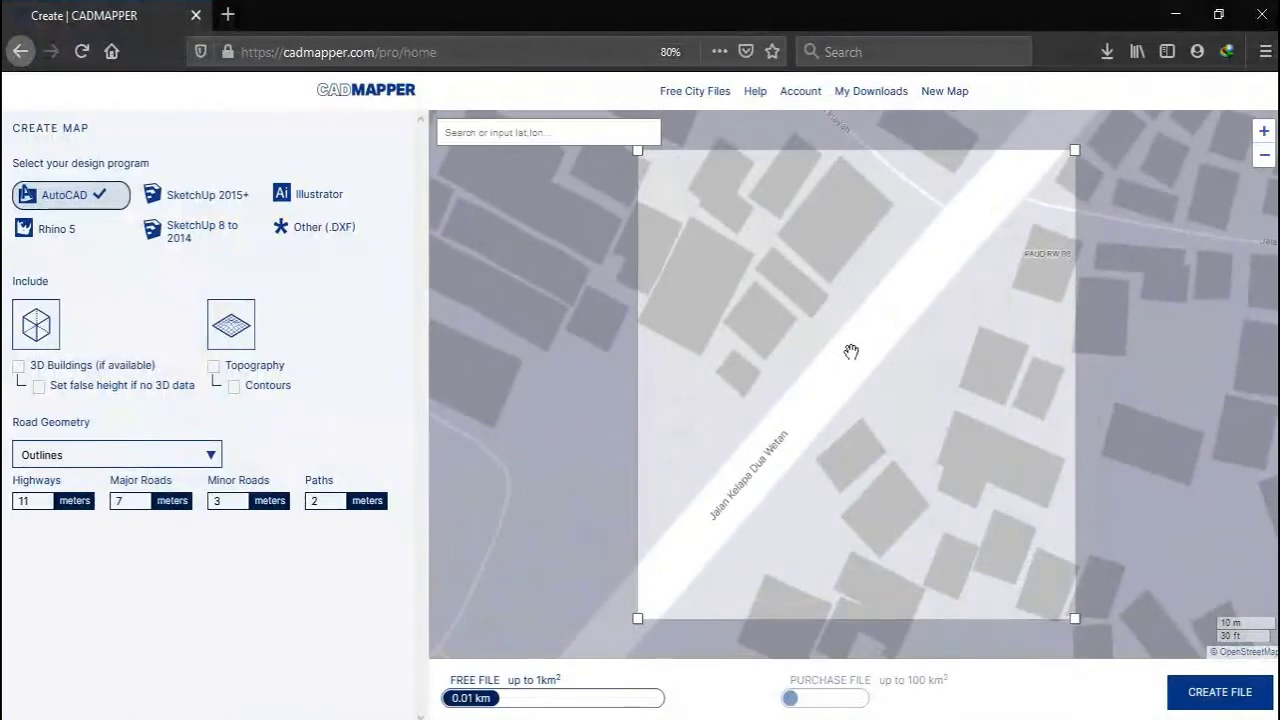
pyautogui.scroll(-1, 854, 351)
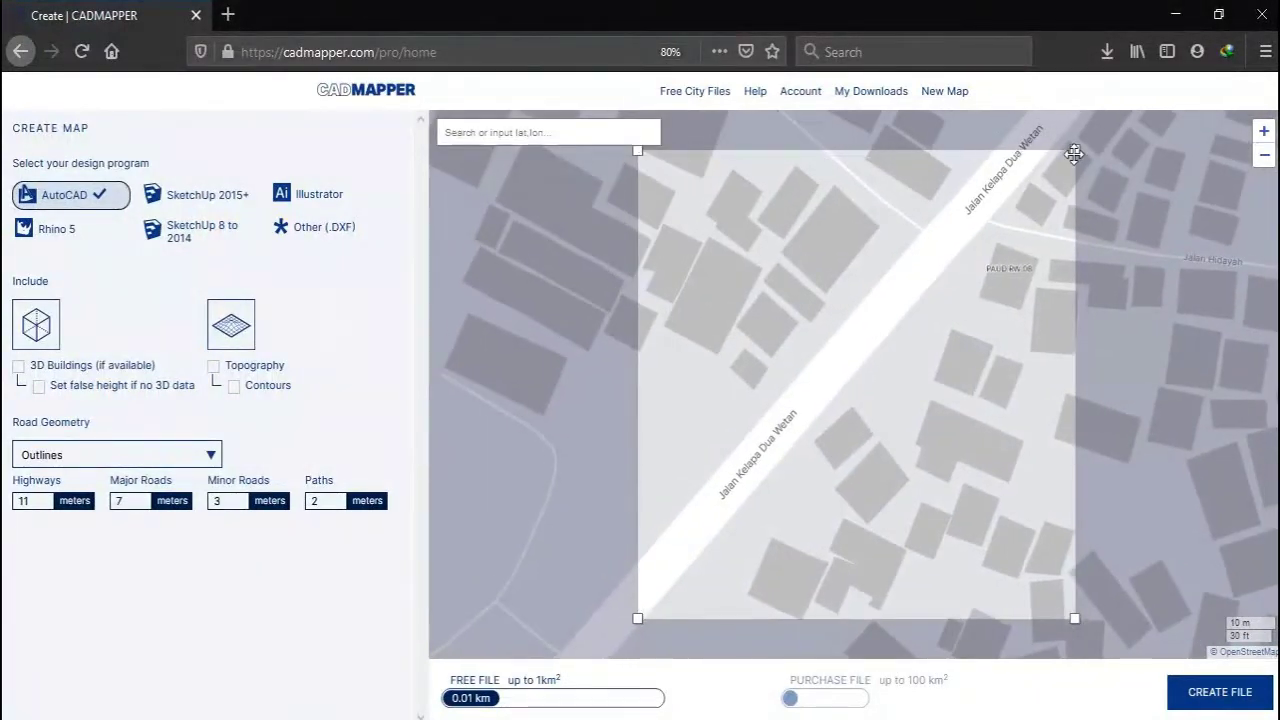
# Enlarge the extract area slightly by its corner and reposition the map to include the Jalan Inayah and Jalan Hidayah junctions
pyautogui.moveTo(1074, 149); pyautogui.dragTo(1110, 122)
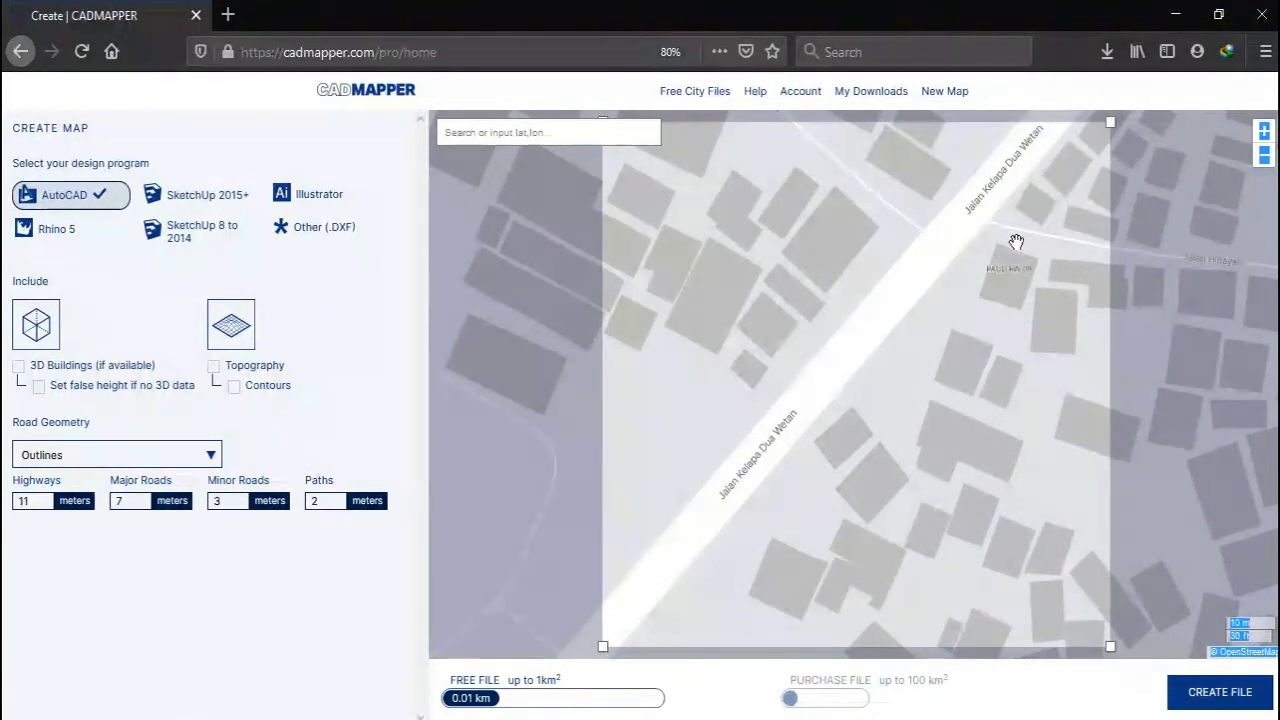
pyautogui.moveTo(1016, 244); pyautogui.dragTo(1025, 260)
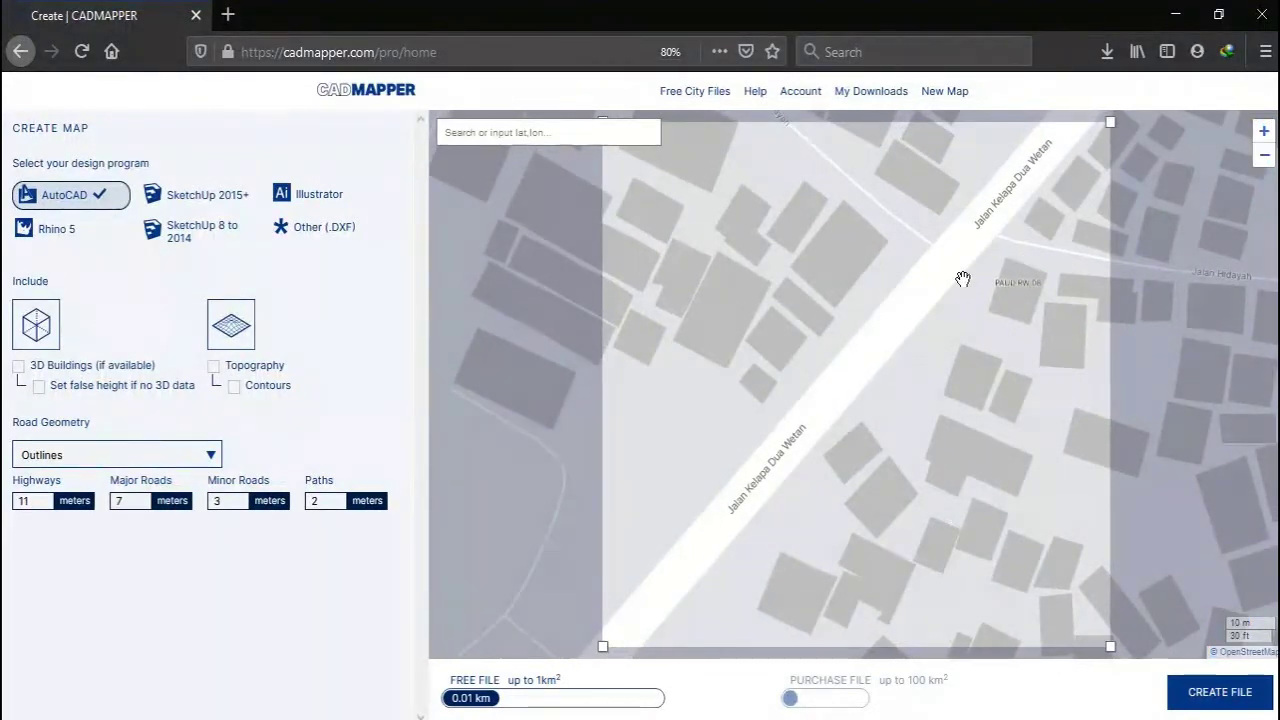
pyautogui.moveTo(934, 240); pyautogui.dragTo(910, 277)
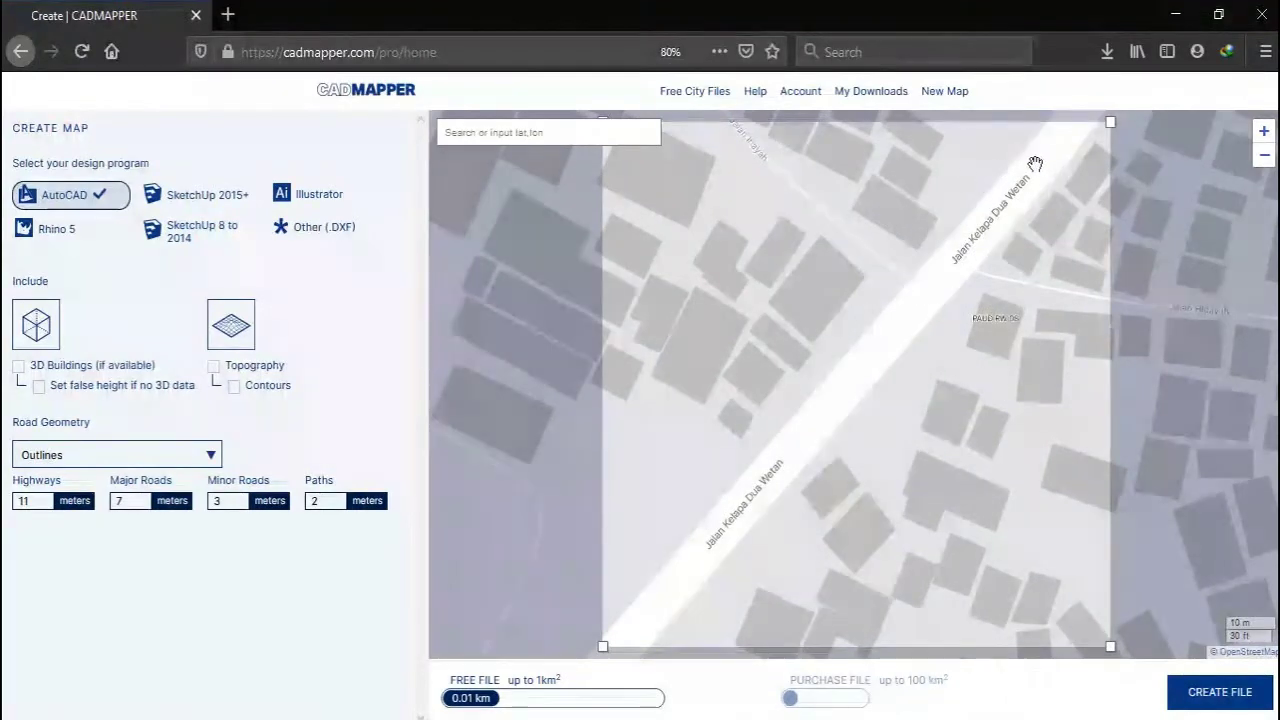
# Create the AutoCAD map file for the framed area and switch its preview to the 2D view
pyautogui.click(1220, 691)
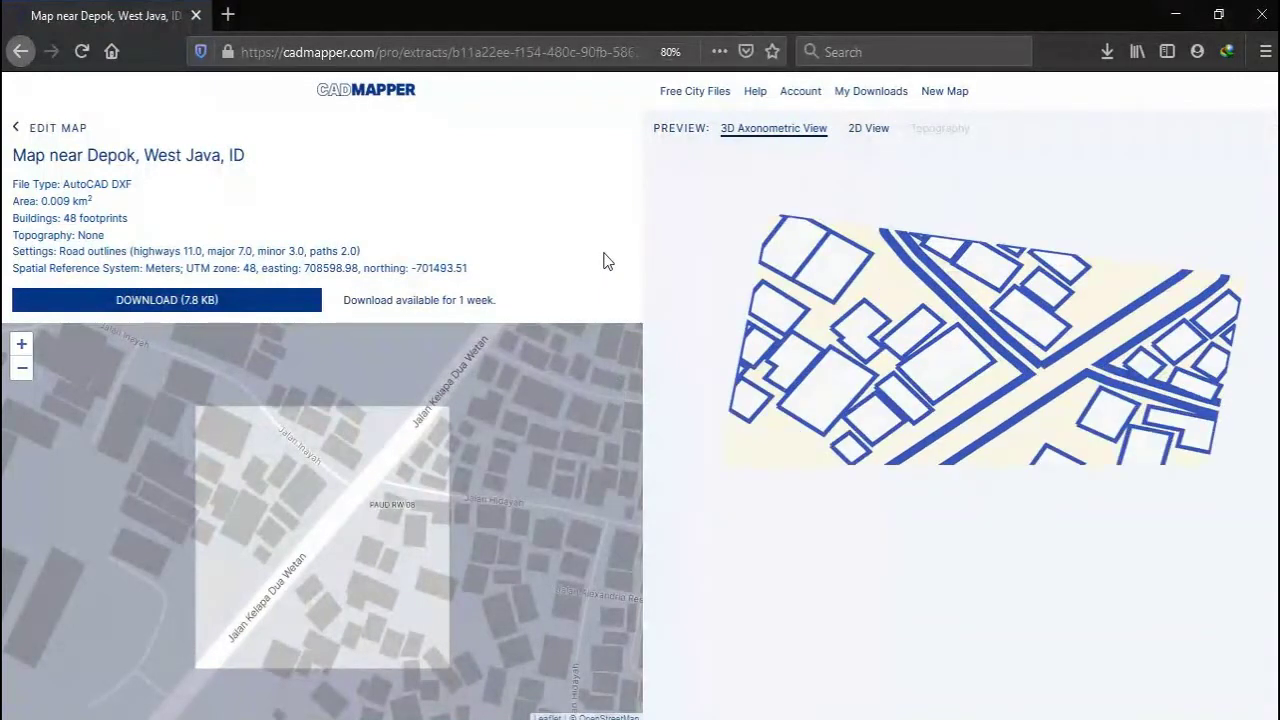
pyautogui.click(870, 134)
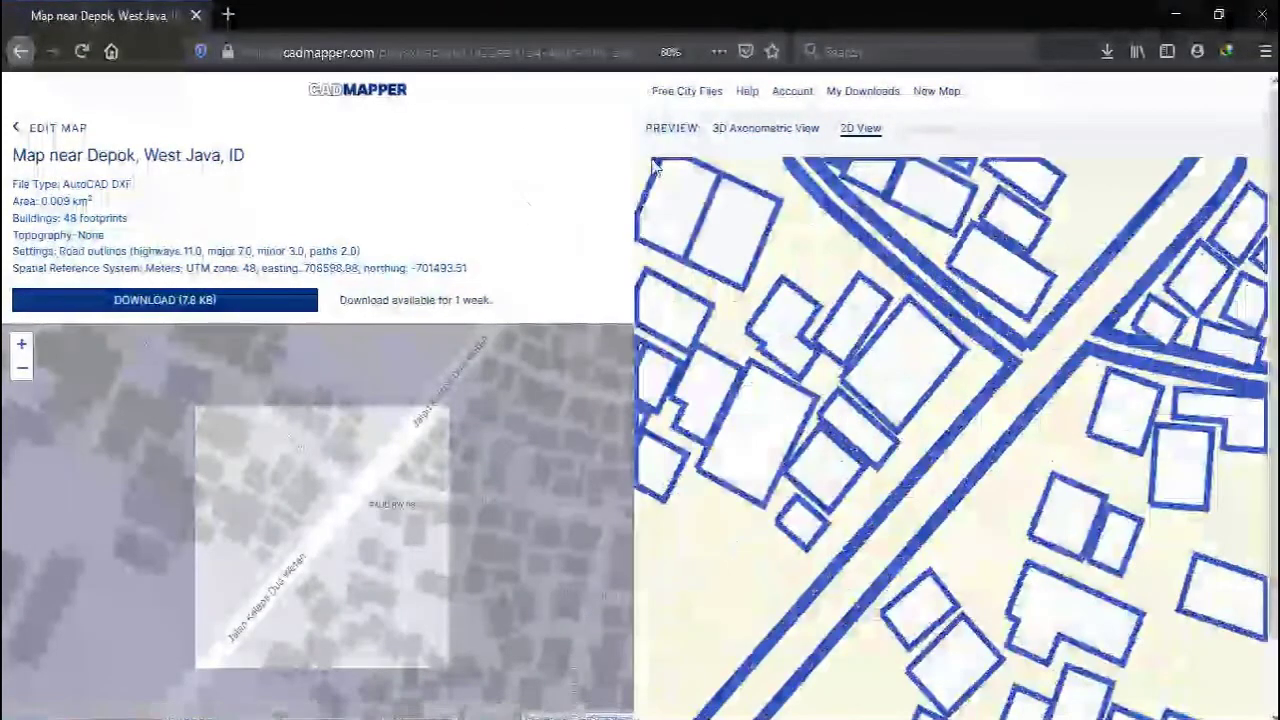
# Download the generated map and save the archive cadmapper-depok-west-java-id.zip
pyautogui.scroll(-2, 886, 314)
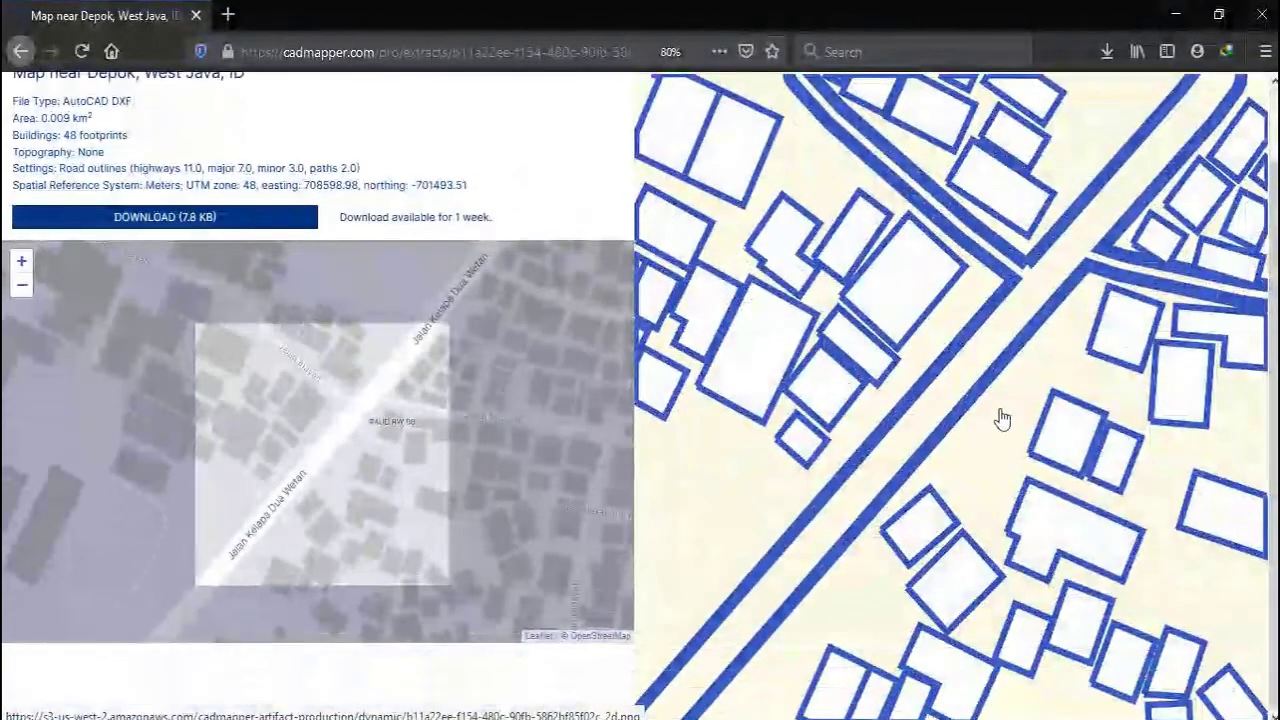
pyautogui.scroll(2, 1003, 418)
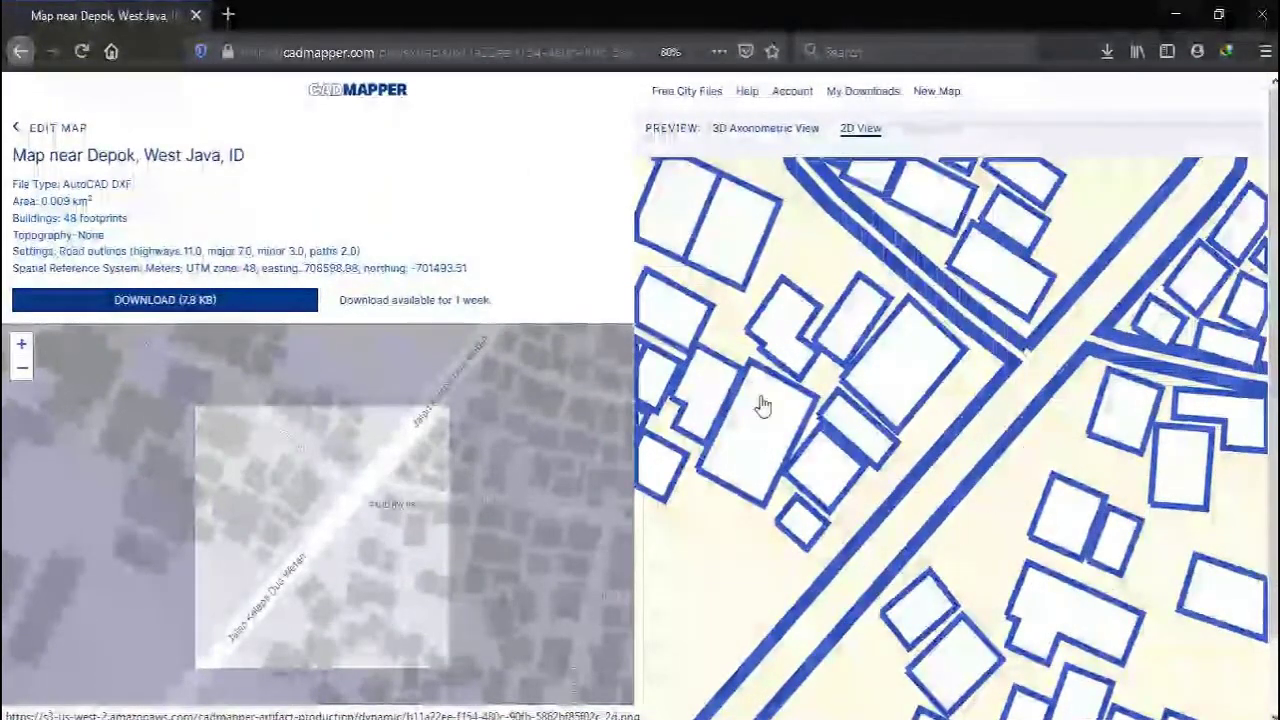
pyautogui.click(197, 303)
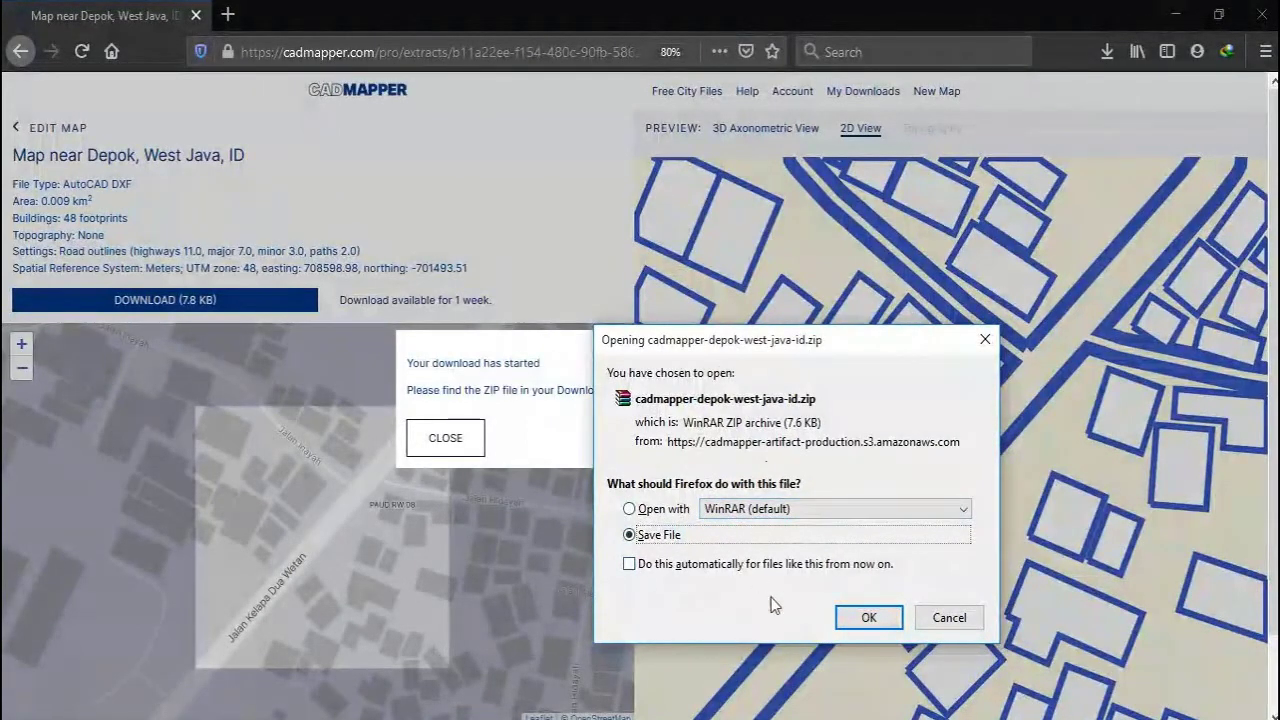
pyautogui.click(874, 620)
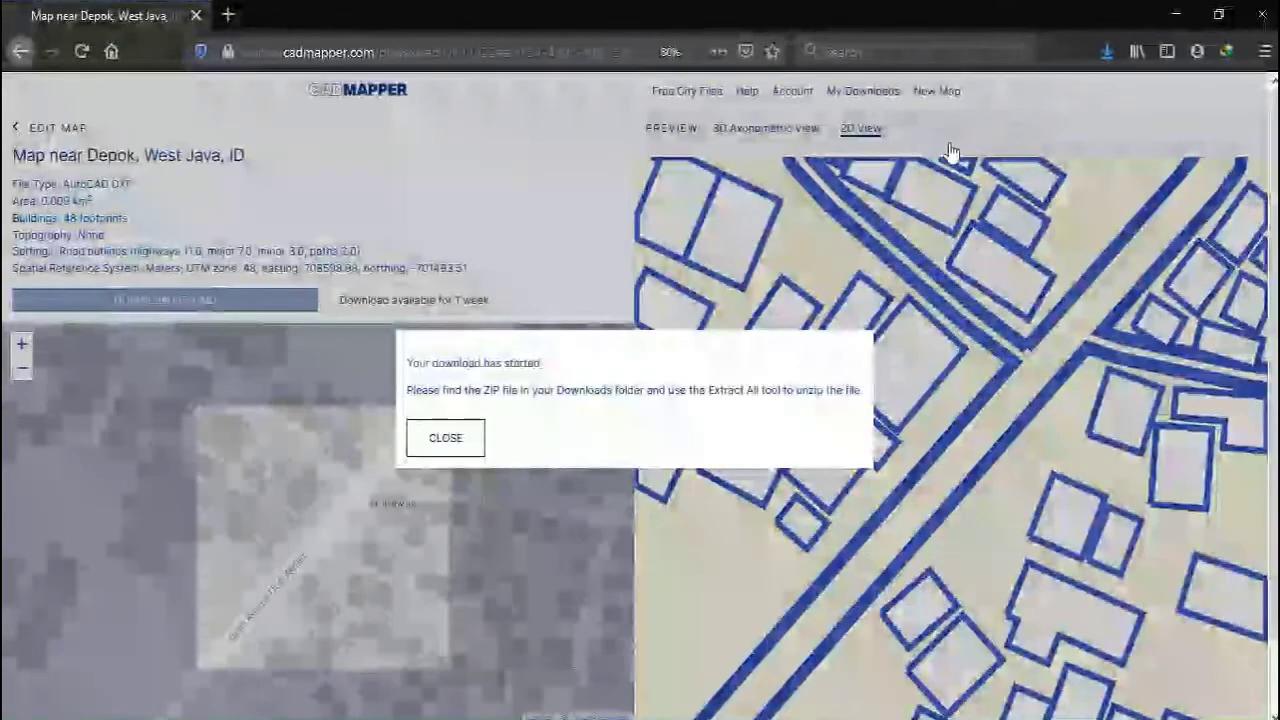
# Open the downloaded archive in WinRAR and open cadmapper-depok-west-java-id.dxf from its folder in AutoCAD
pyautogui.click(1106, 51)
pyautogui.click(891, 114)
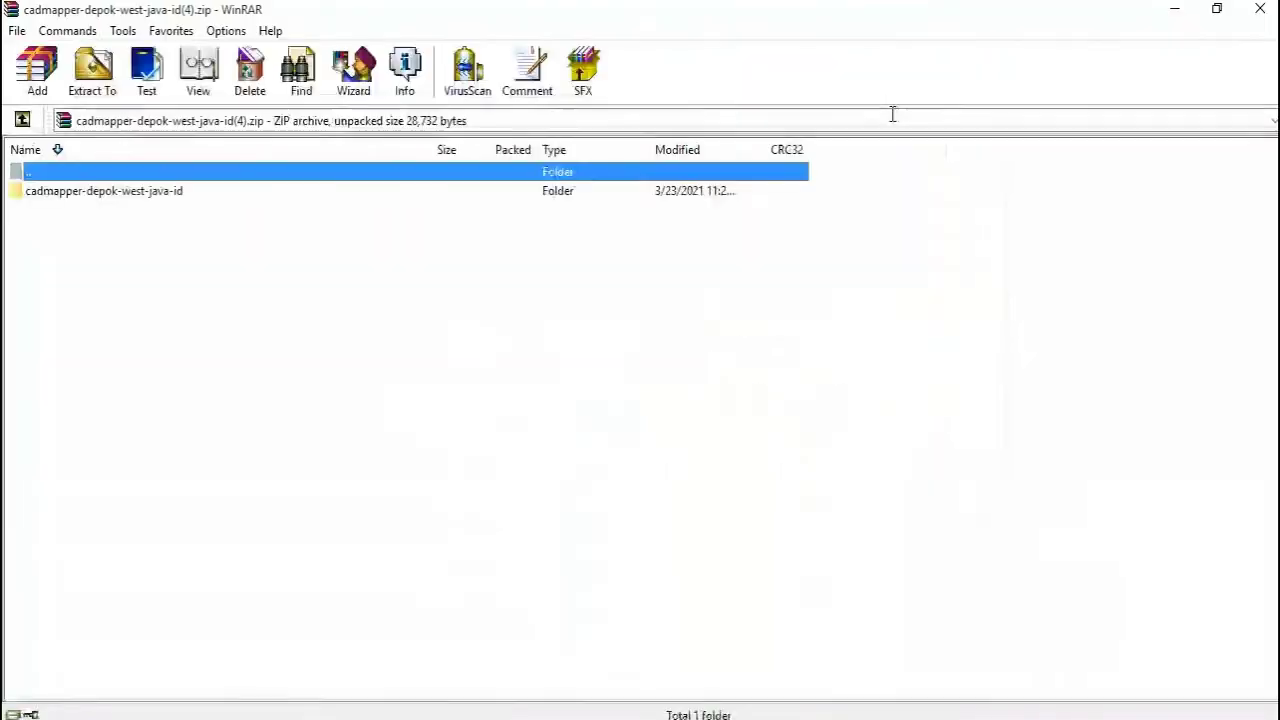
pyautogui.doubleClick(50, 198)
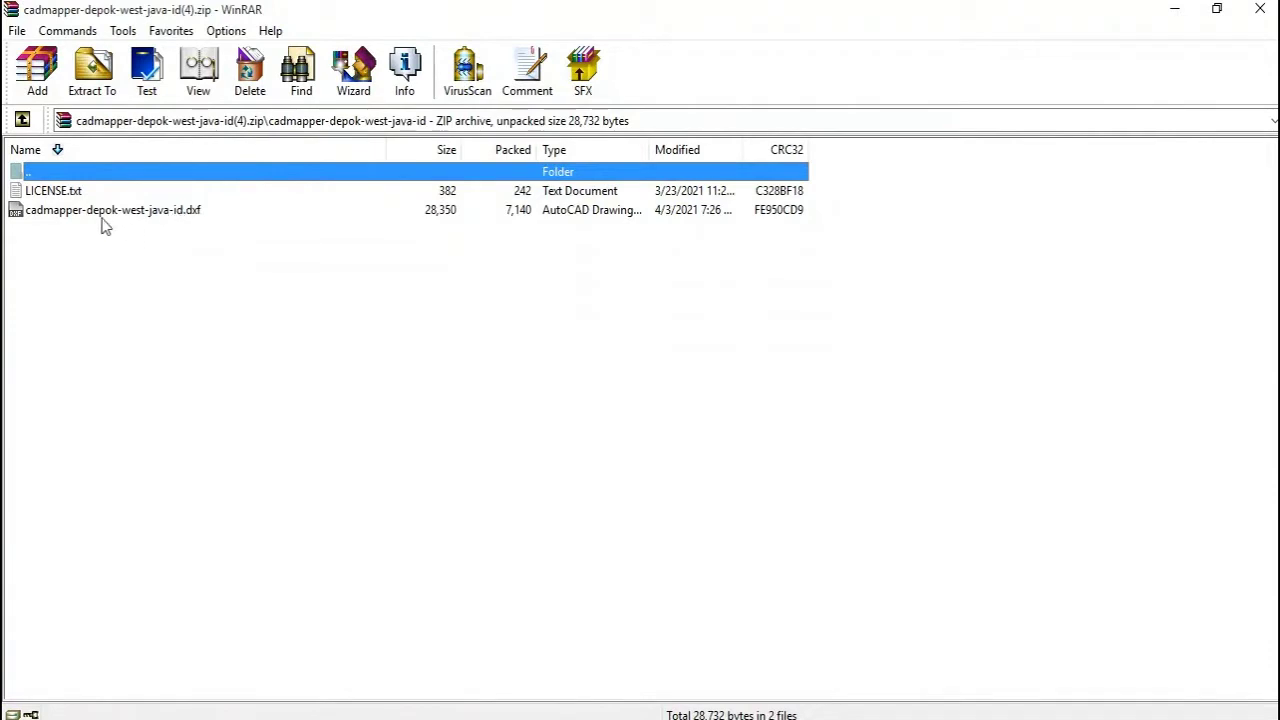
pyautogui.click(100, 213)
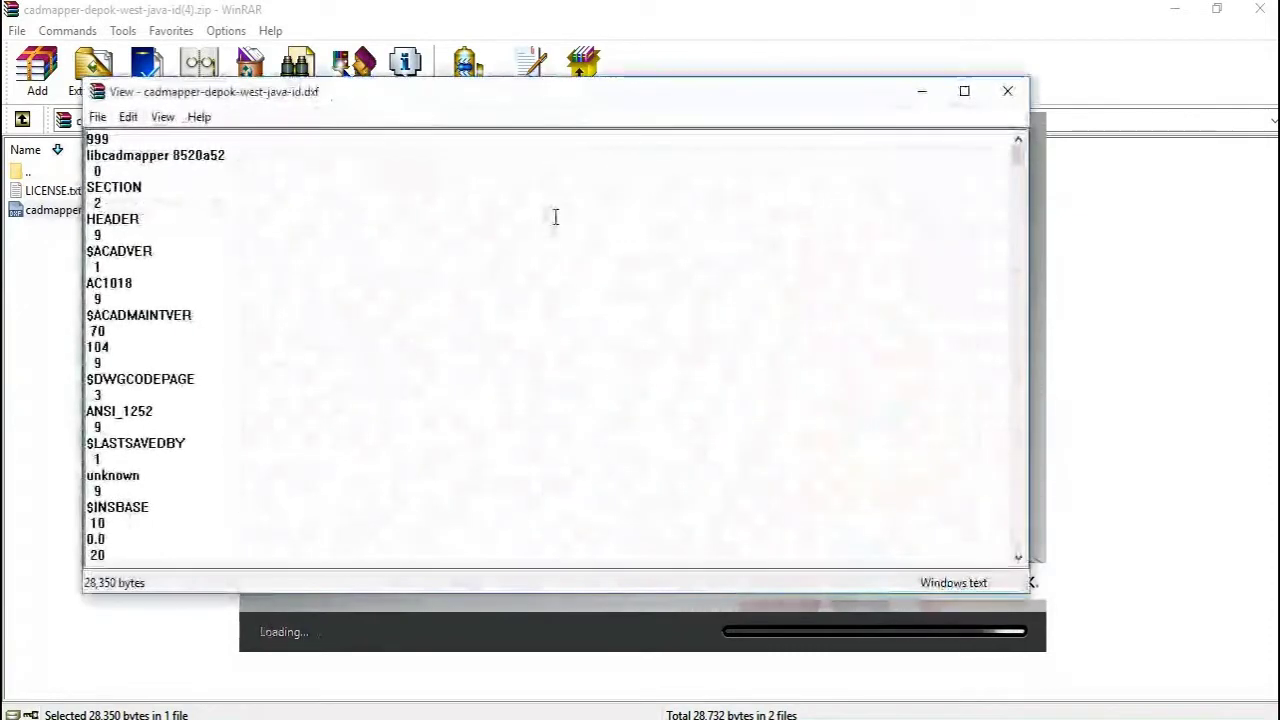
pyautogui.click(1009, 91)
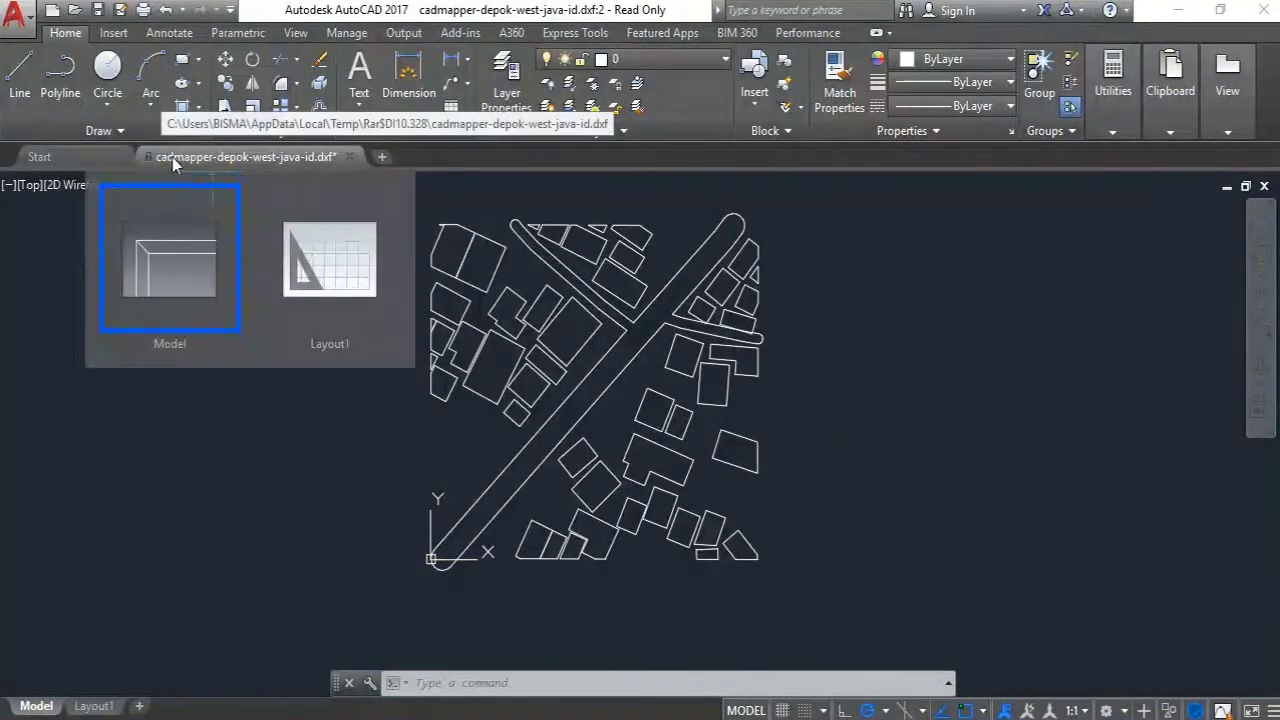
# Create a new drawing from the acadiso template
pyautogui.click(15, 16)
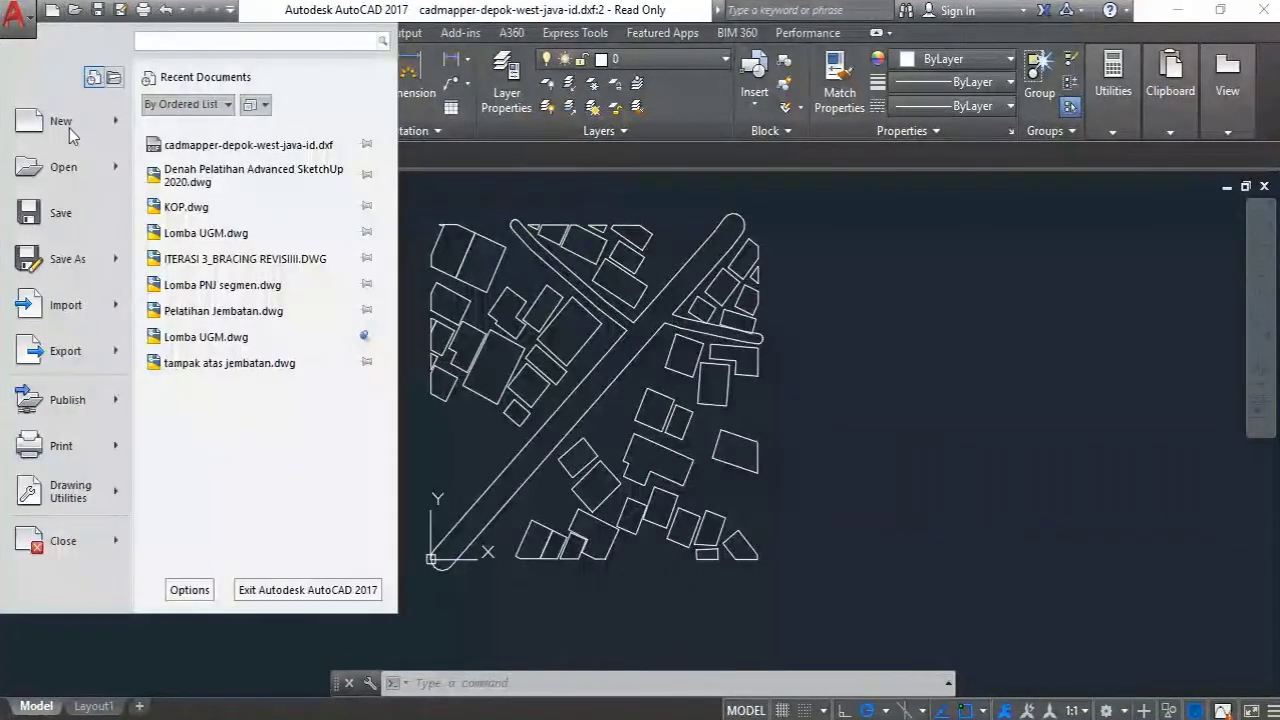
pyautogui.press('Escape')
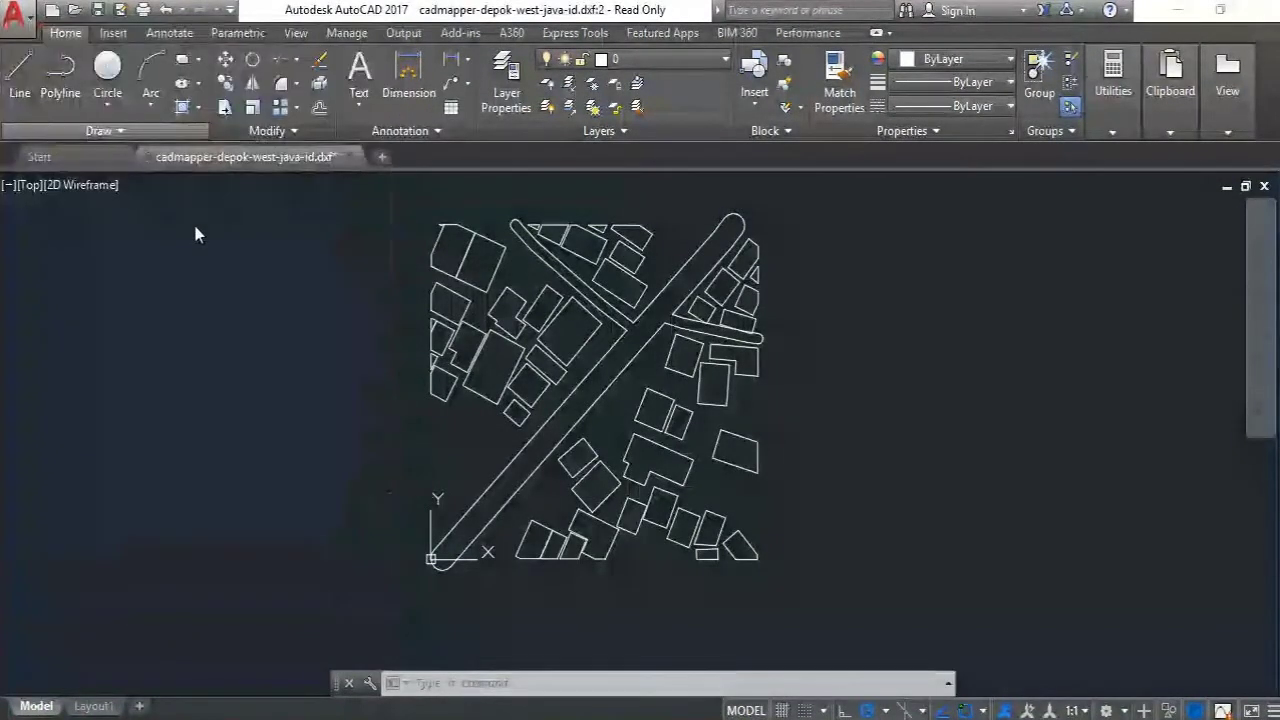
pyautogui.hotkey('ctrl', 'n')
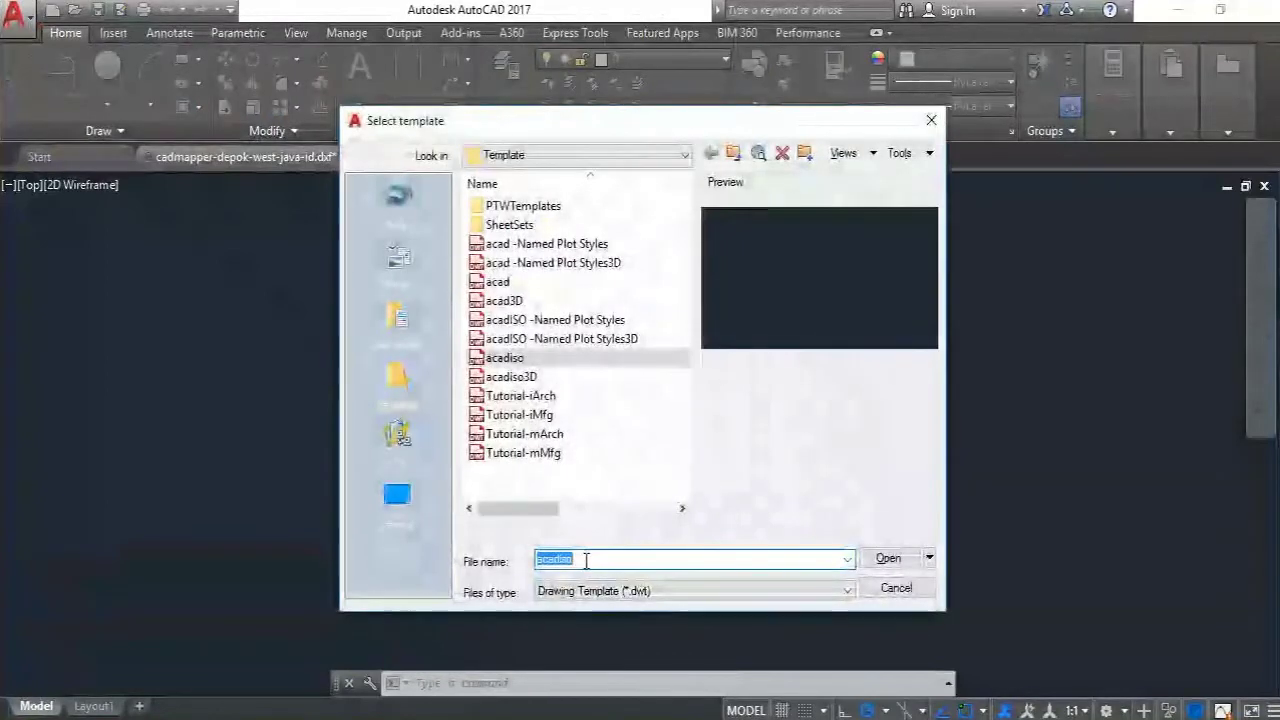
pyautogui.click(522, 355)
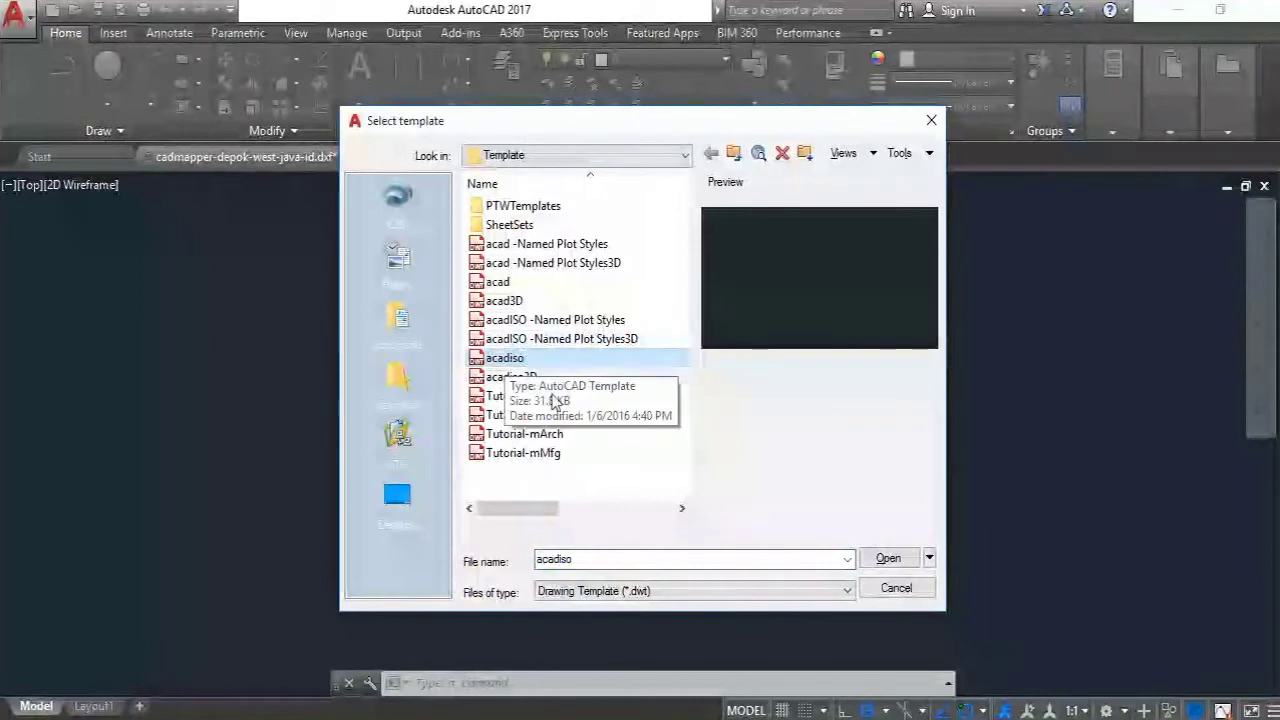
pyautogui.click(888, 558)
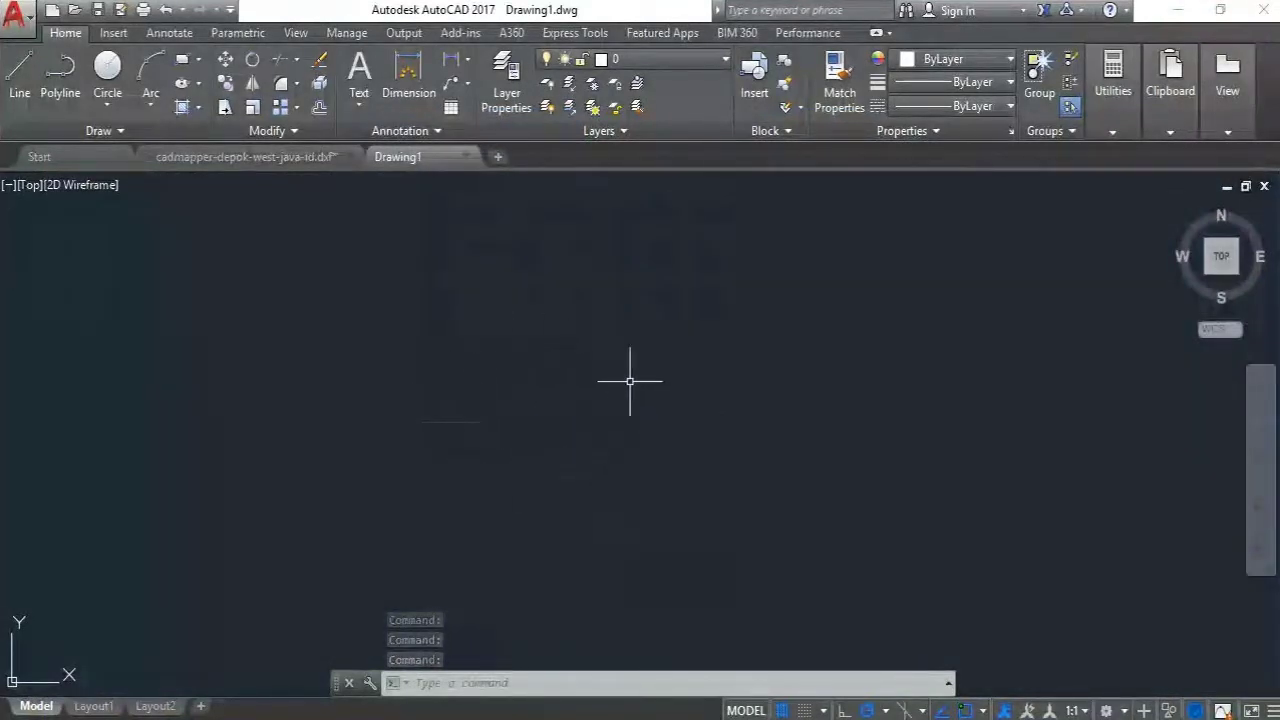
pyautogui.scroll(-2, 630, 381)
pyautogui.moveTo(630, 381); pyautogui.dragTo(600, 420, button='middle')
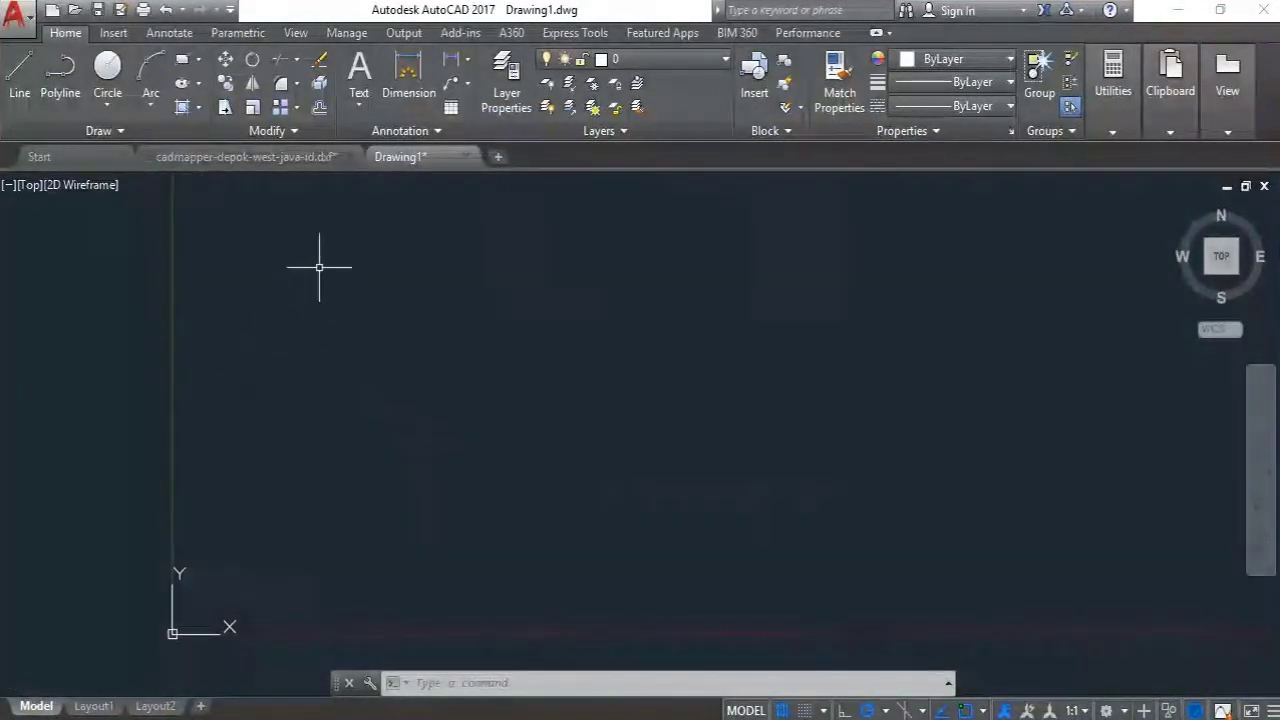
# Select all road outlines and building footprints in the cadmapper DXF drawing and copy them to the clipboard
pyautogui.click(200, 160)
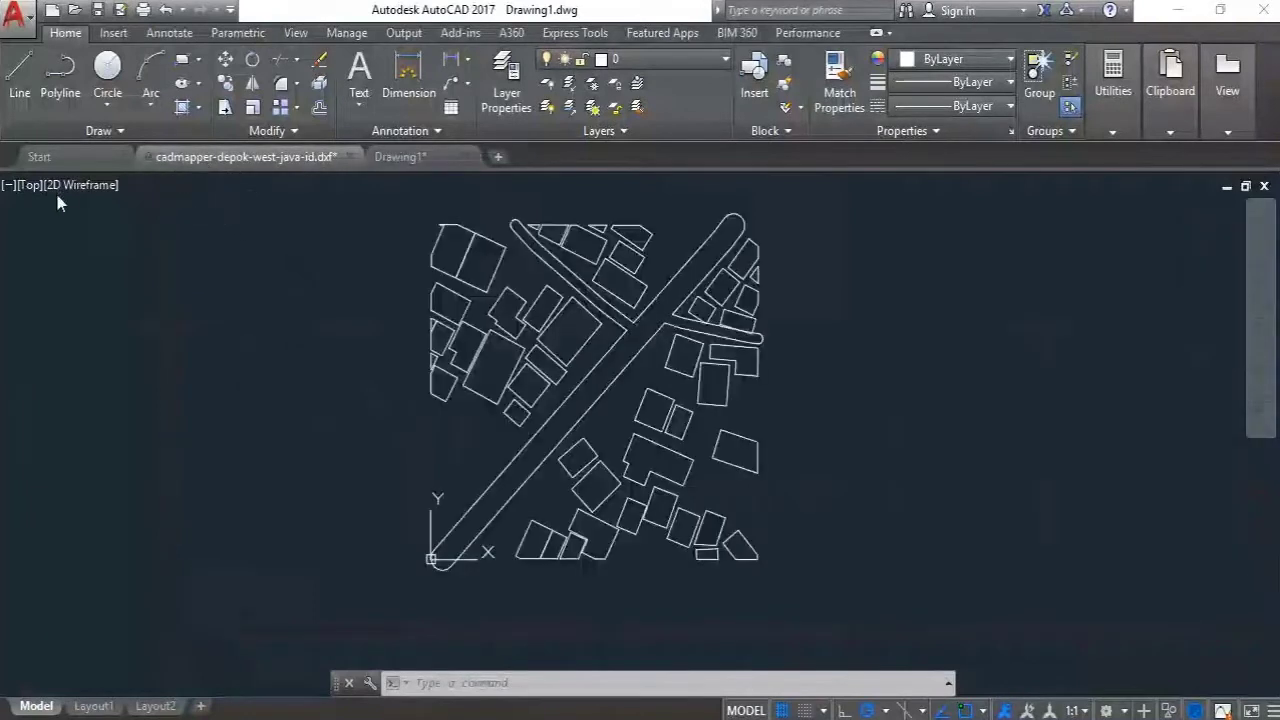
pyautogui.click(871, 614)
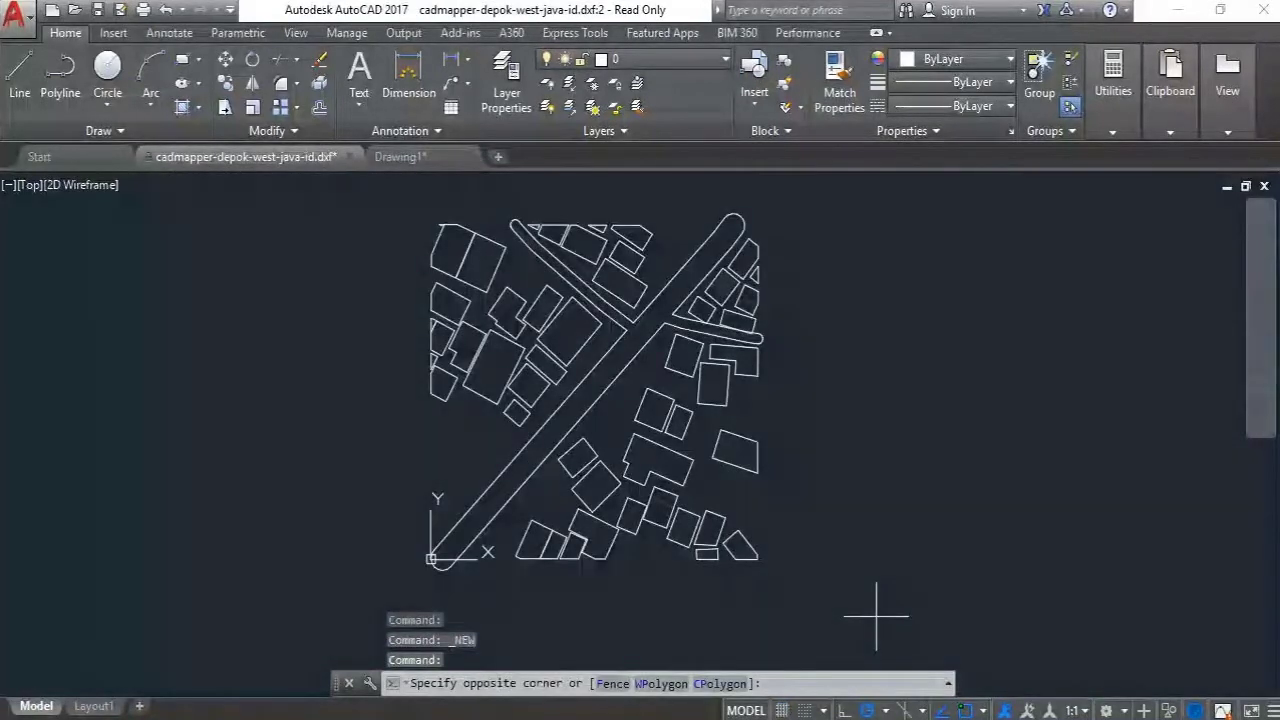
pyautogui.click(800, 575)
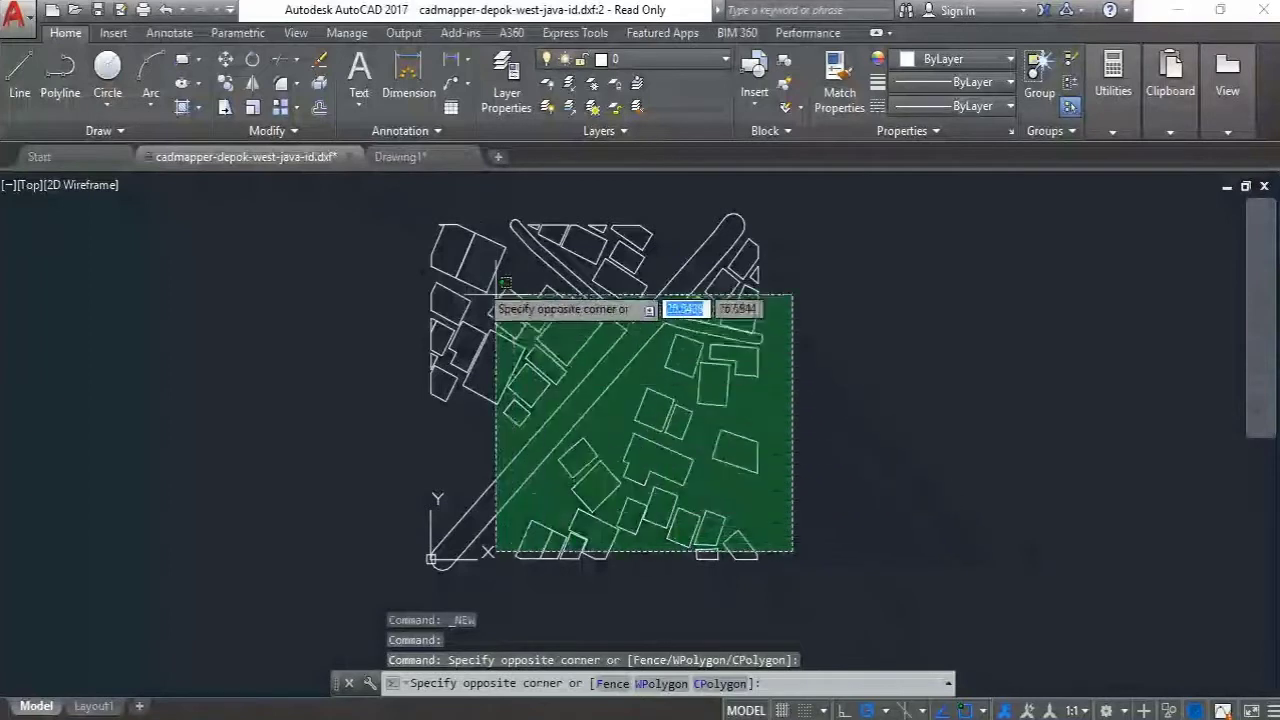
pyautogui.click(413, 211)
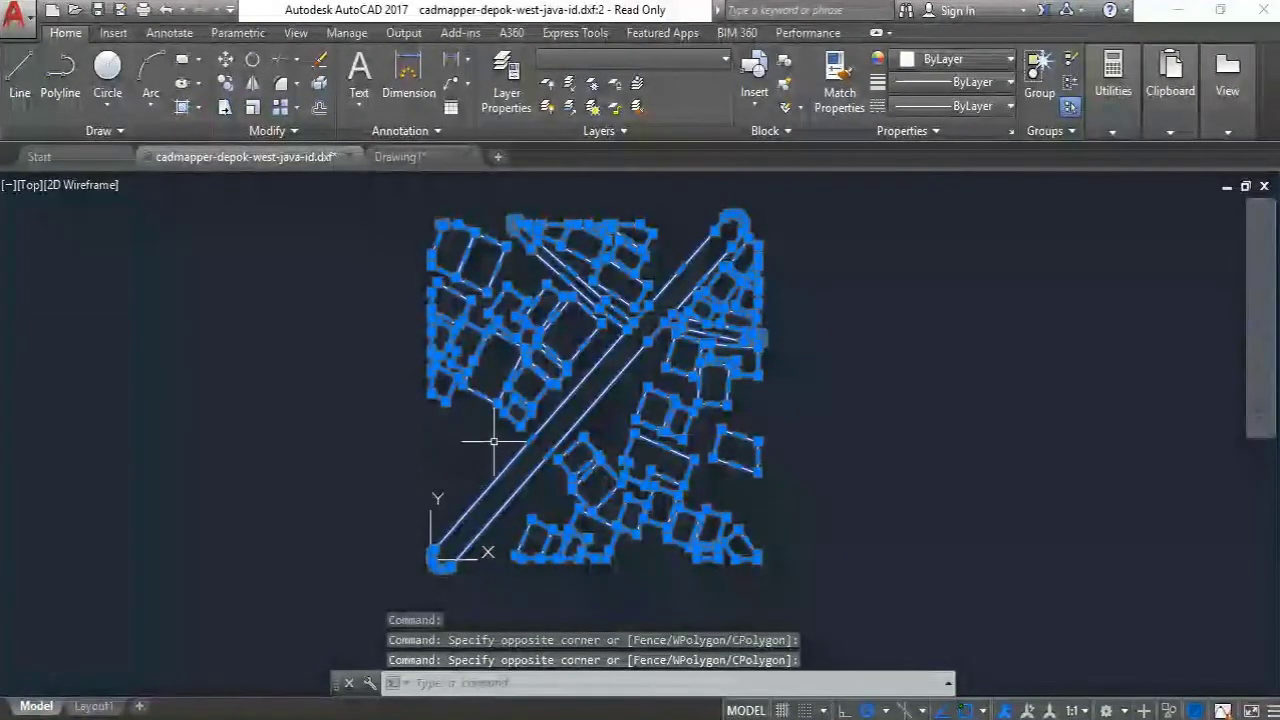
pyautogui.hotkey('ctrl', 'c')
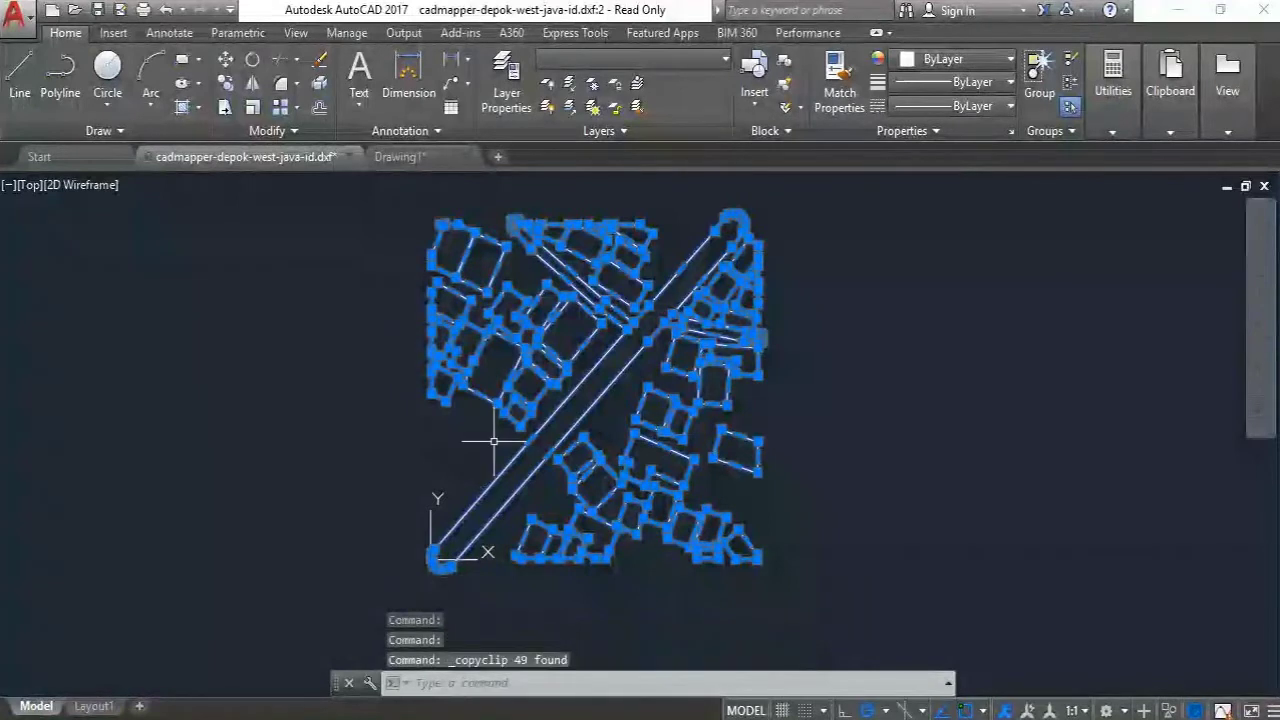
# Paste the copied map into Drawing1 with its insertion point at the origin
pyautogui.click(402, 162)
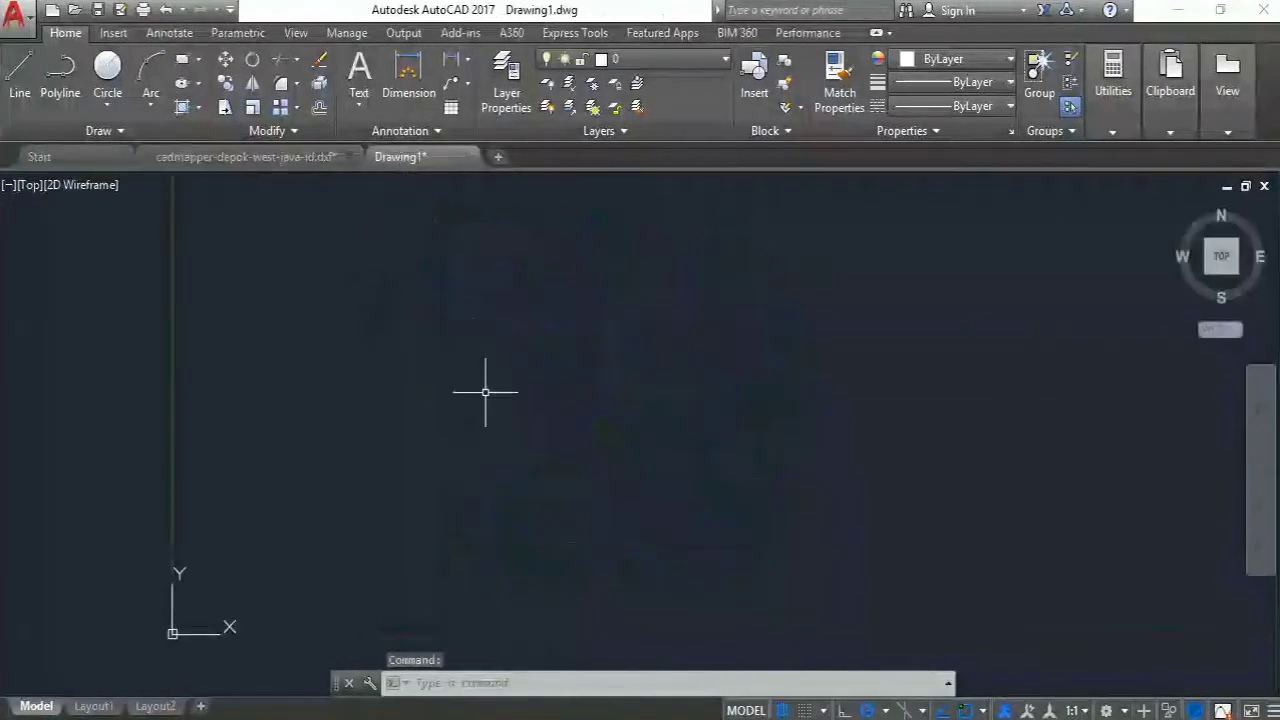
pyautogui.hotkey('ctrl', 'v')
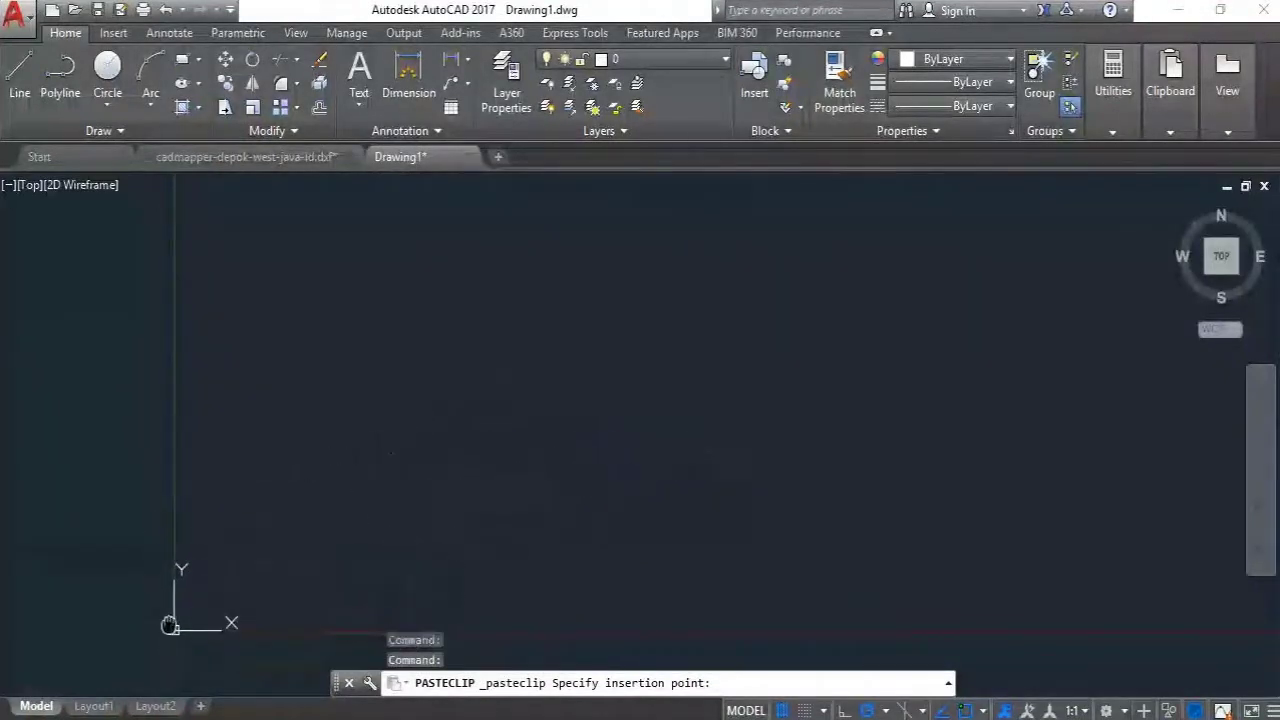
pyautogui.scroll(3, 201, 588)
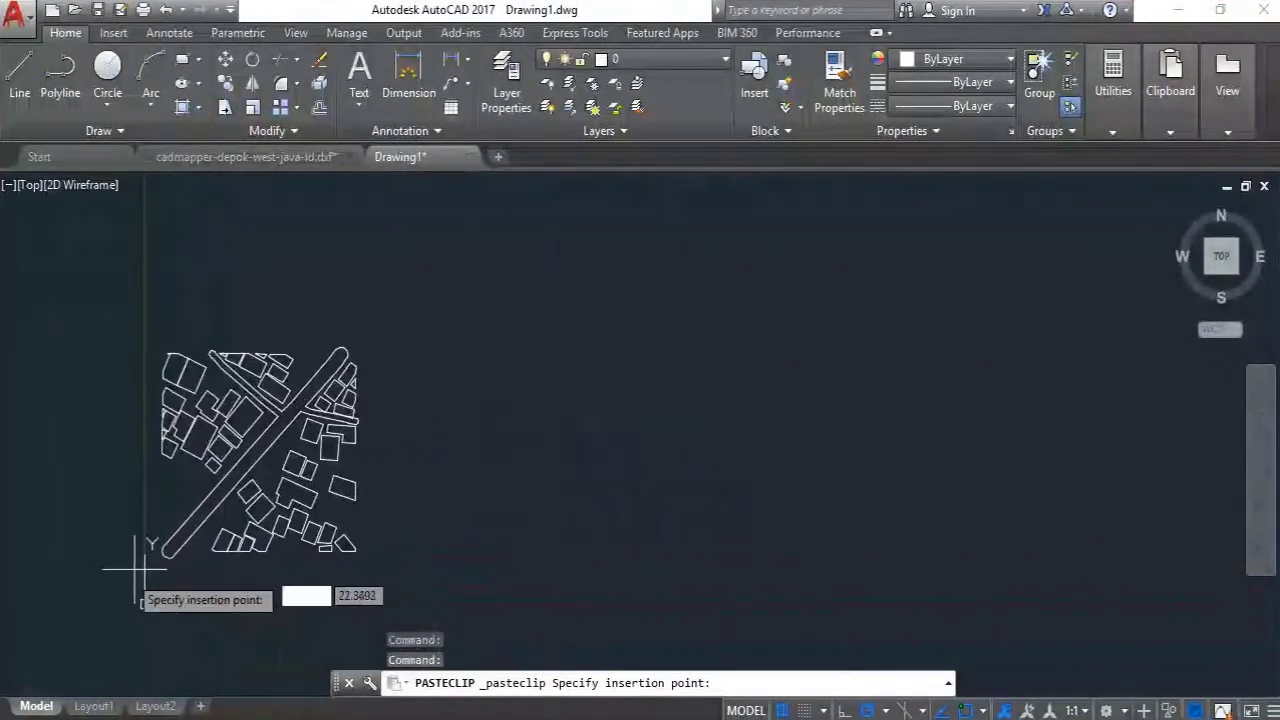
pyautogui.click(212, 517)
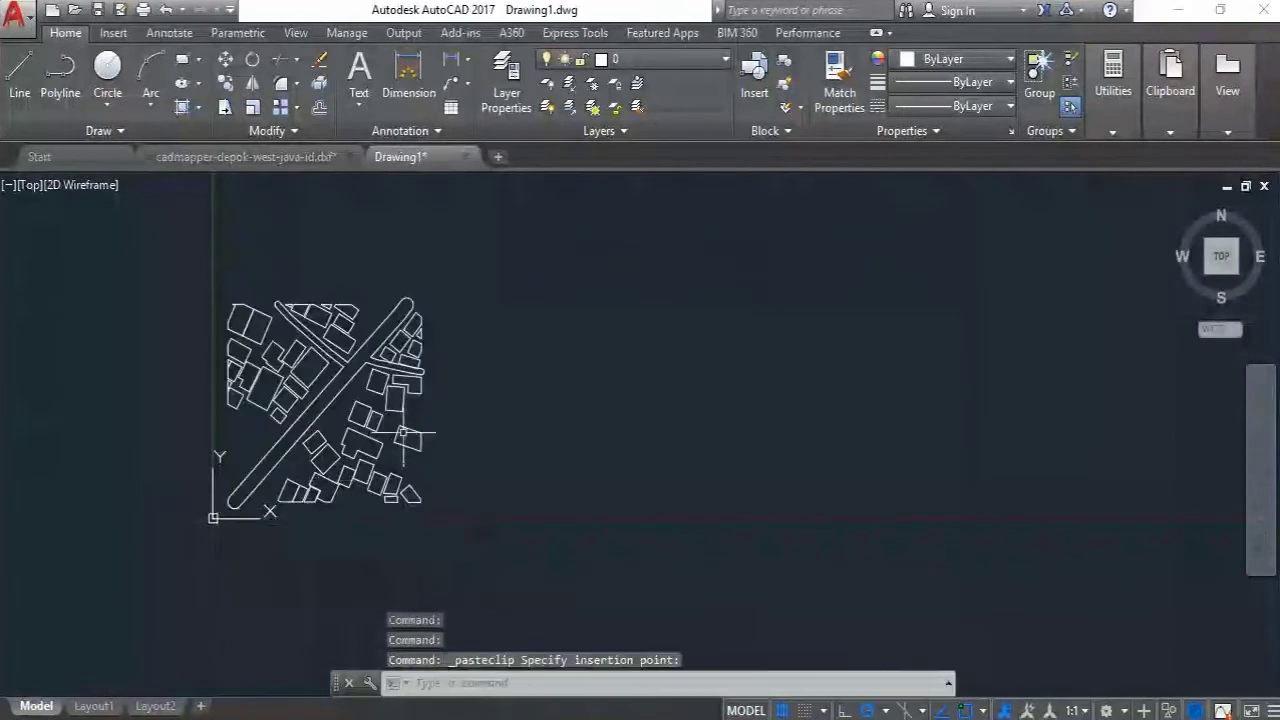
pyautogui.scroll(2, 289, 441)
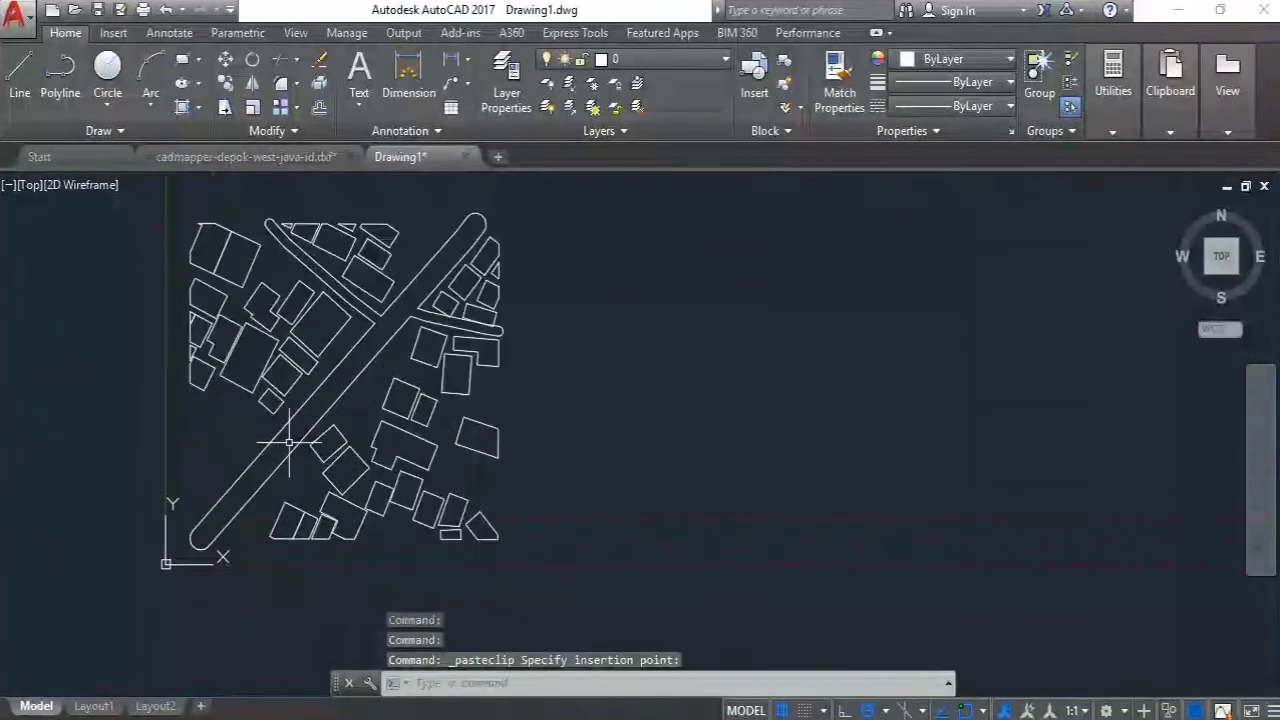
pyautogui.moveTo(289, 441); pyautogui.dragTo(376, 500, button='middle')
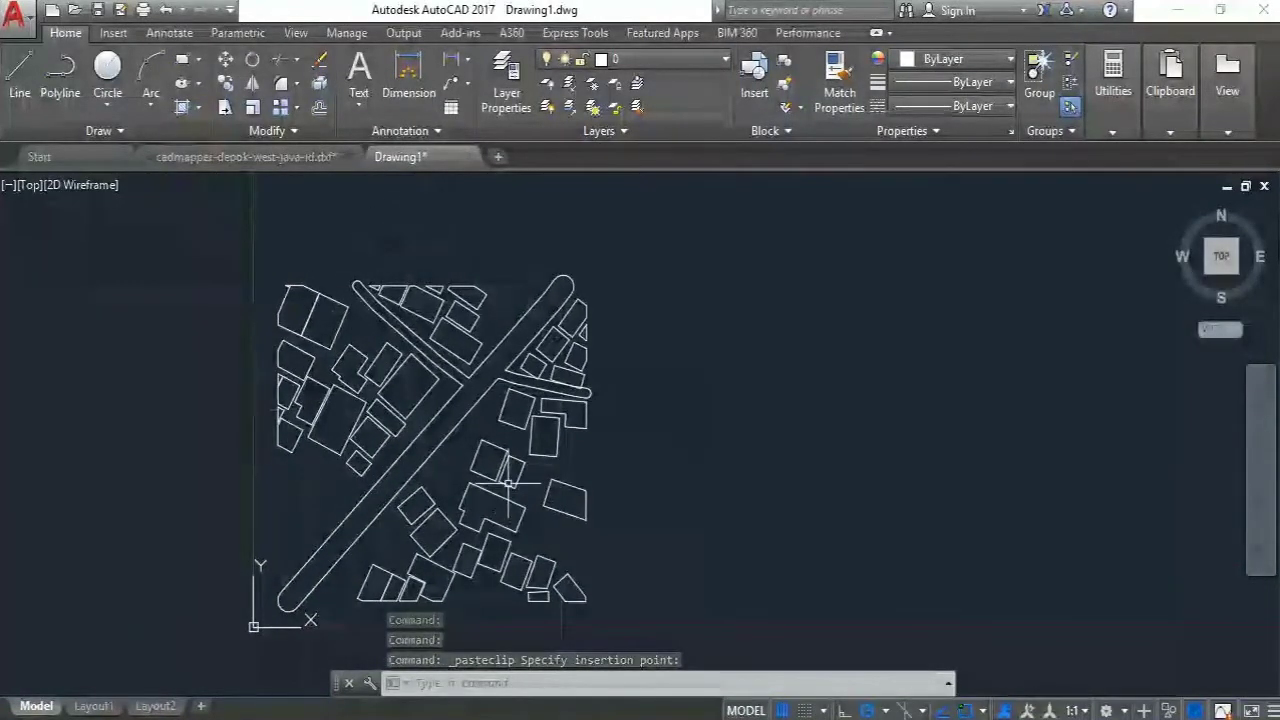
pyautogui.moveTo(510, 482); pyautogui.dragTo(478, 451, button='middle')
pyautogui.scroll(-2, 330, 330)
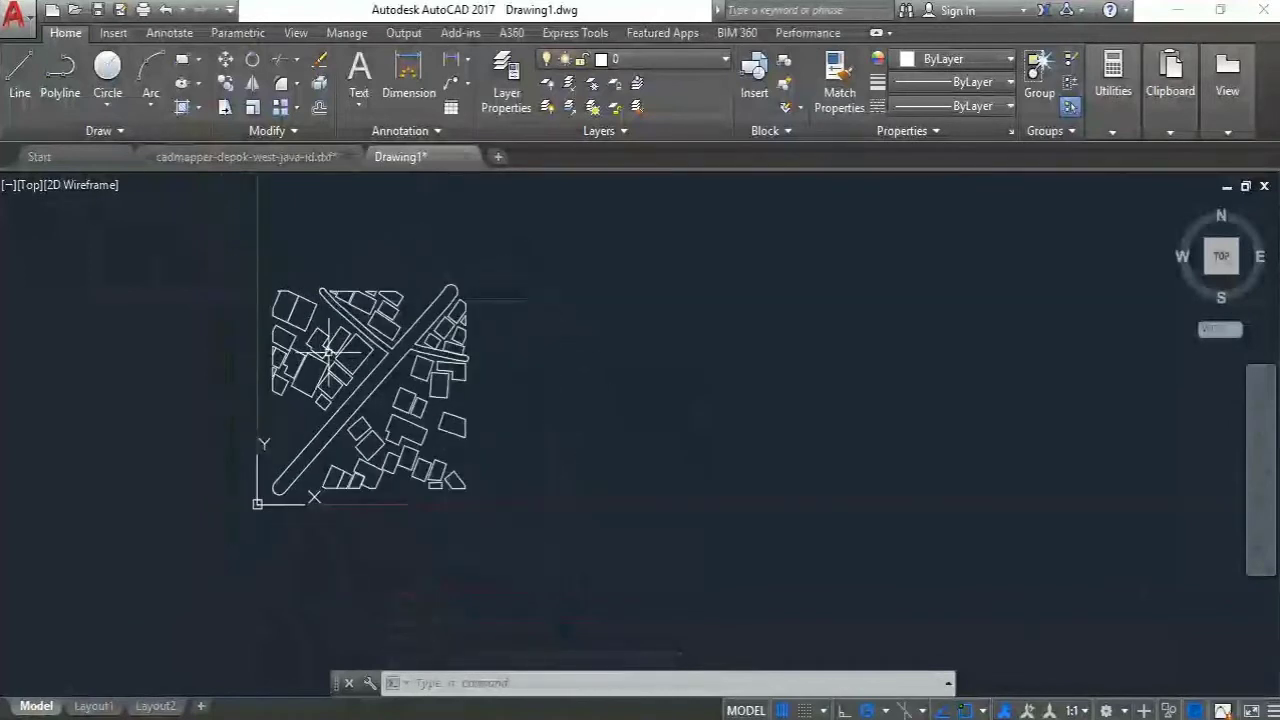
pyautogui.scroll(2, 350, 310)
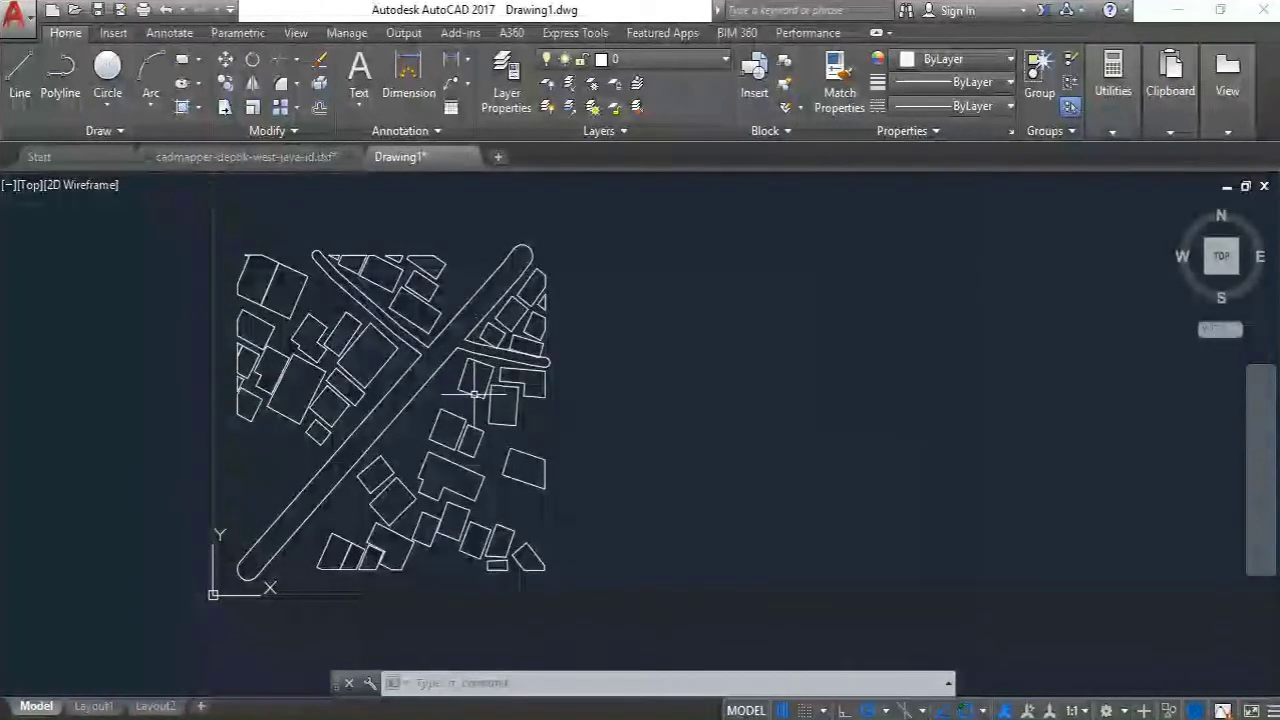
pyautogui.scroll(-1, 476, 398)
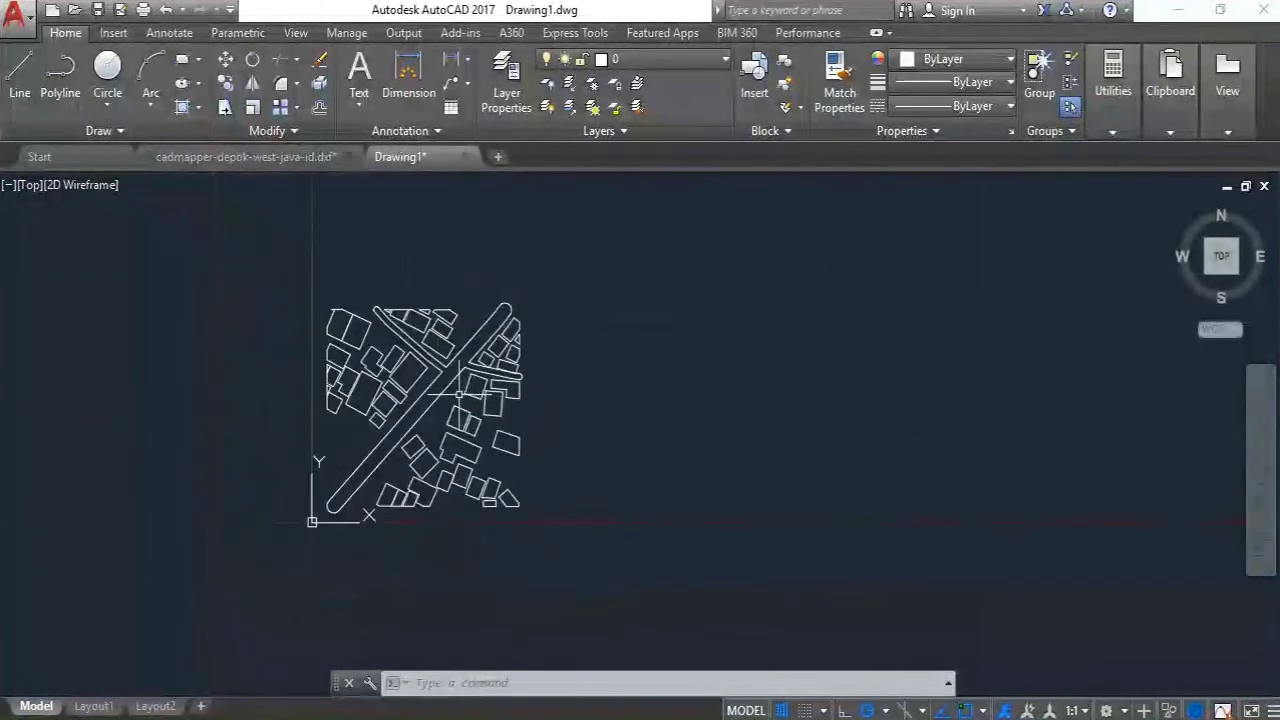
pyautogui.scroll(1, 395, 397)
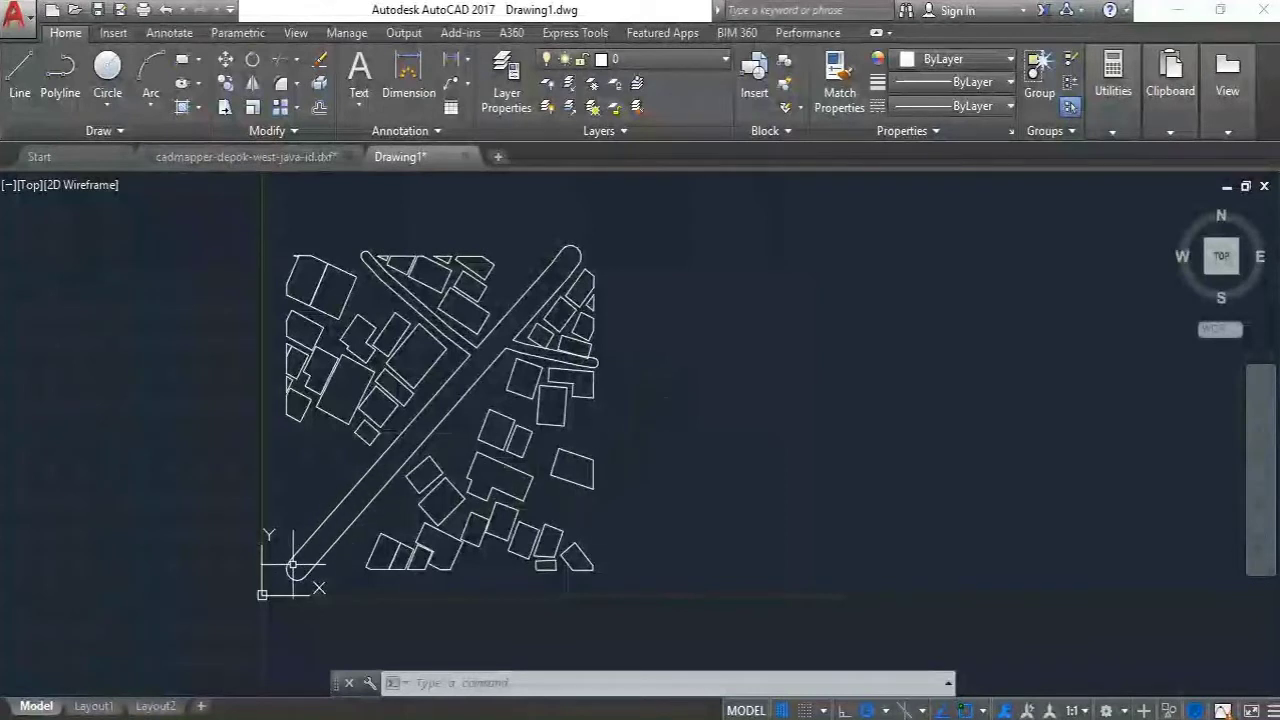
# Open the page setup of Layout1 for modification and set its plotter to DWG To PDF.pc3
pyautogui.click(78, 707)
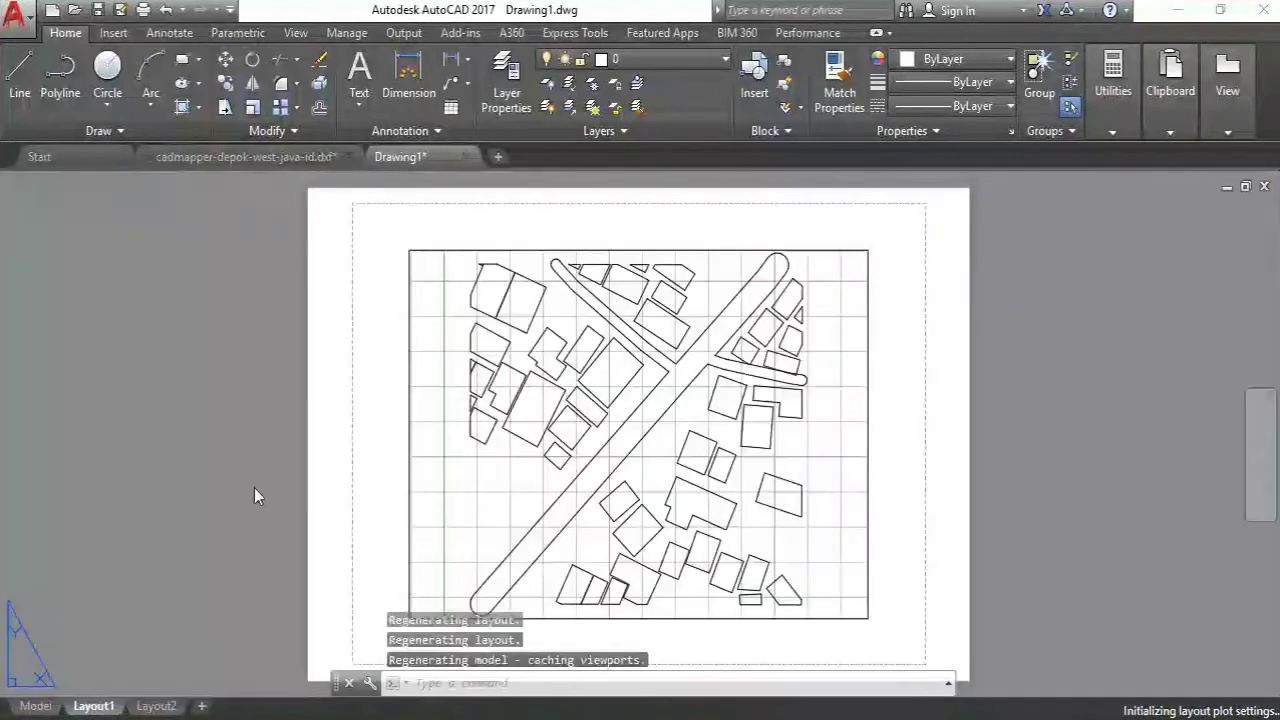
pyautogui.moveTo(601, 414); pyautogui.dragTo(537, 372, button='middle')
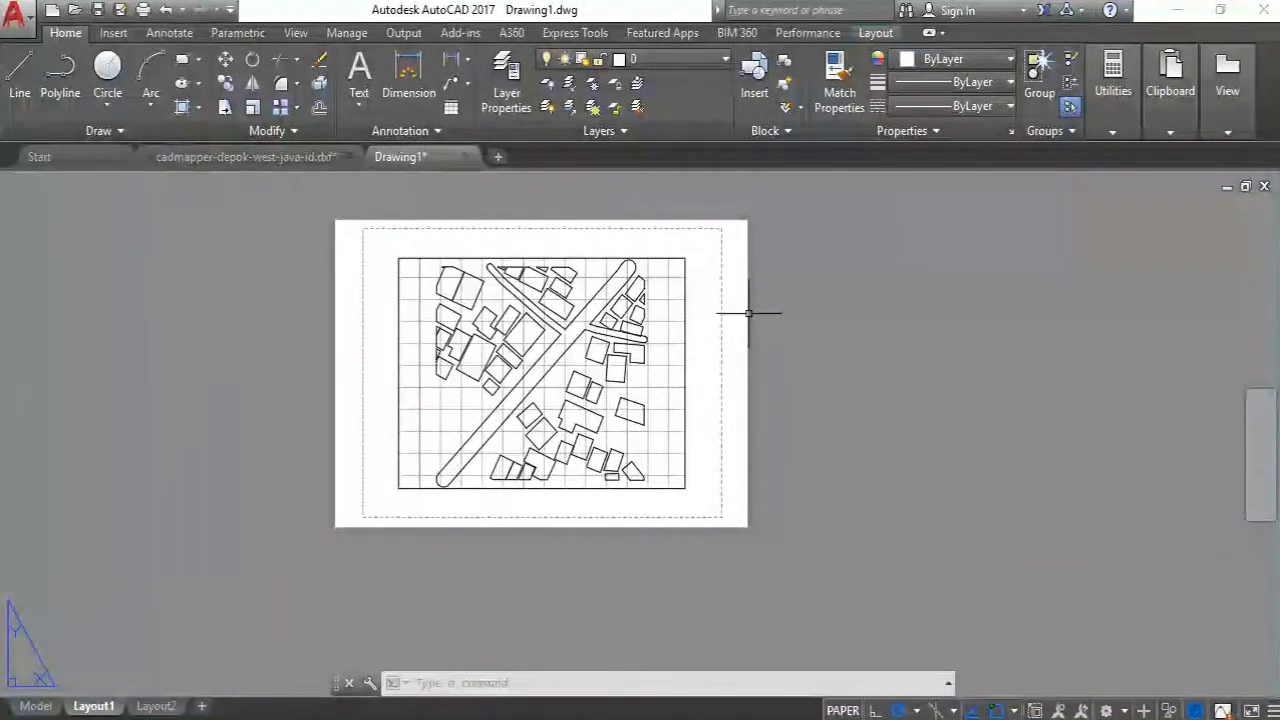
pyautogui.moveTo(749, 313); pyautogui.dragTo(715, 311, button='middle')
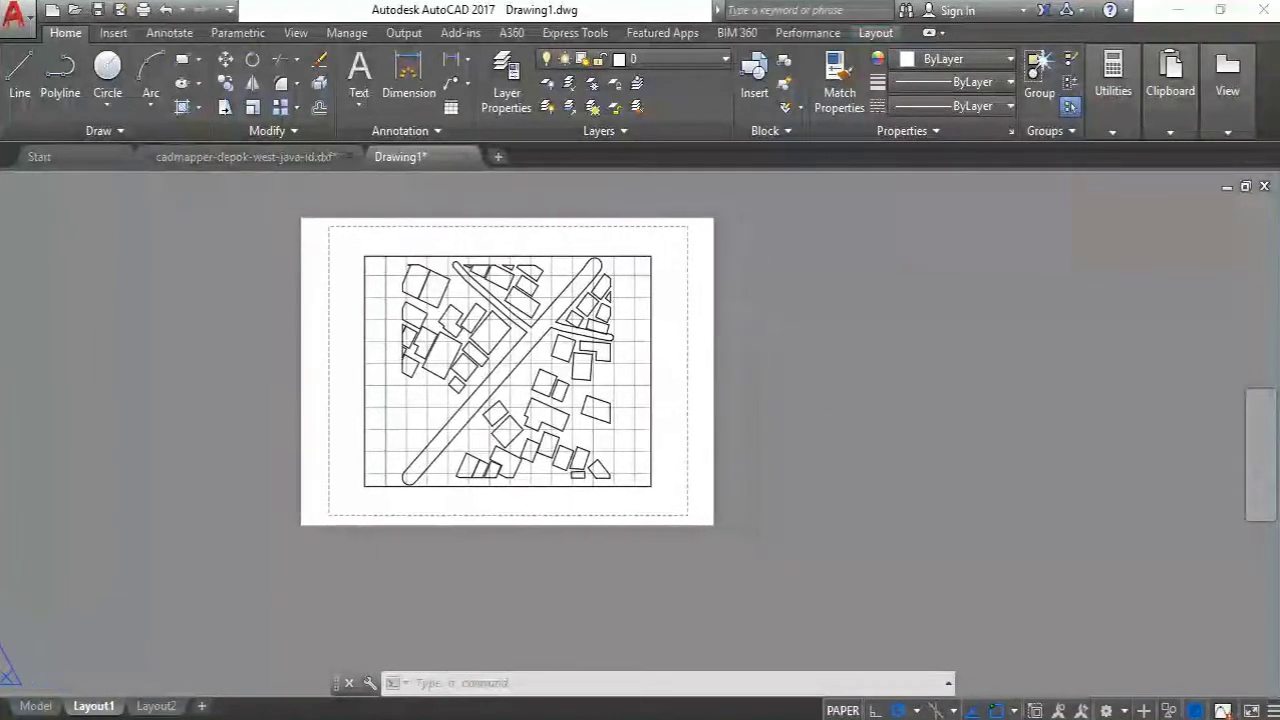
pyautogui.rightClick(96, 706)
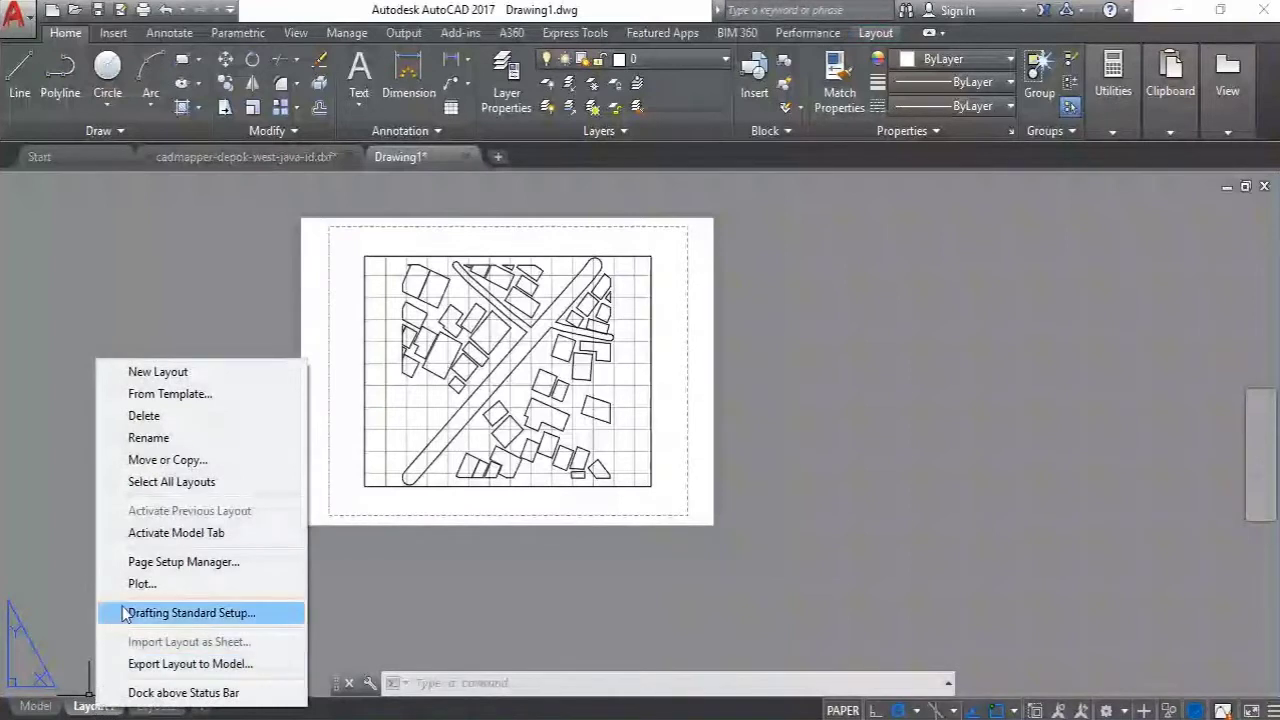
pyautogui.click(199, 564)
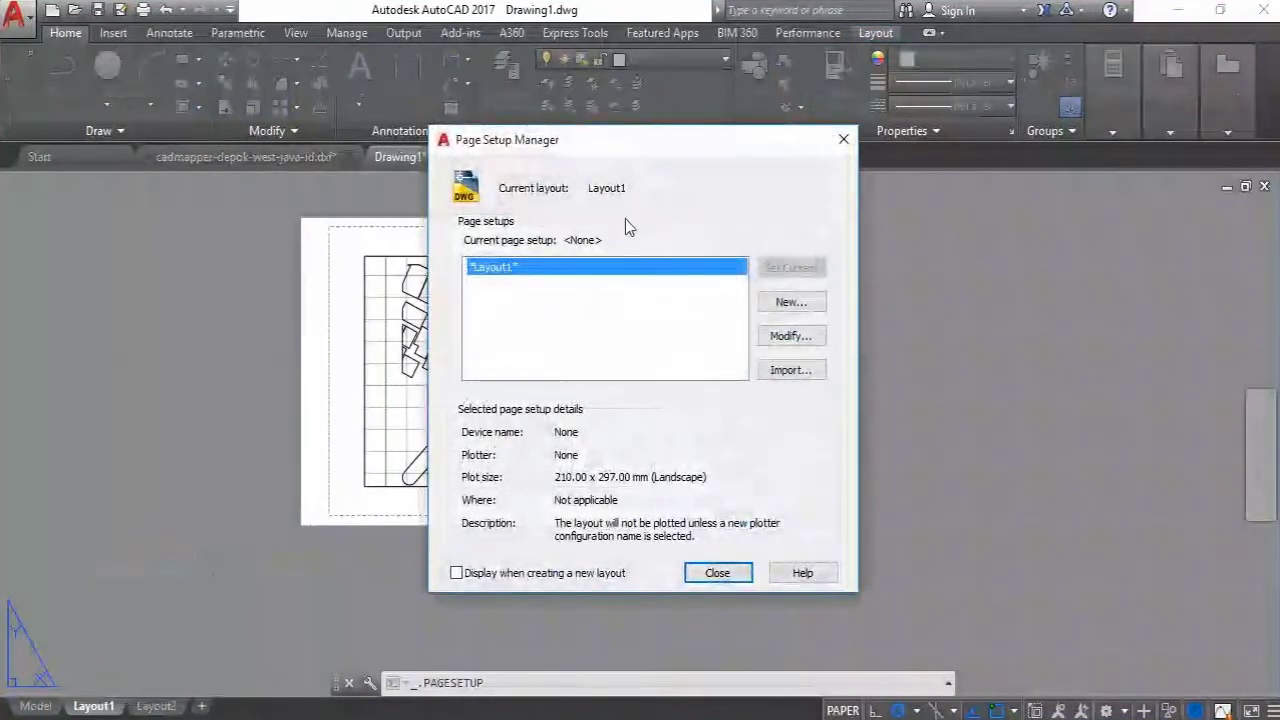
pyautogui.click(790, 340)
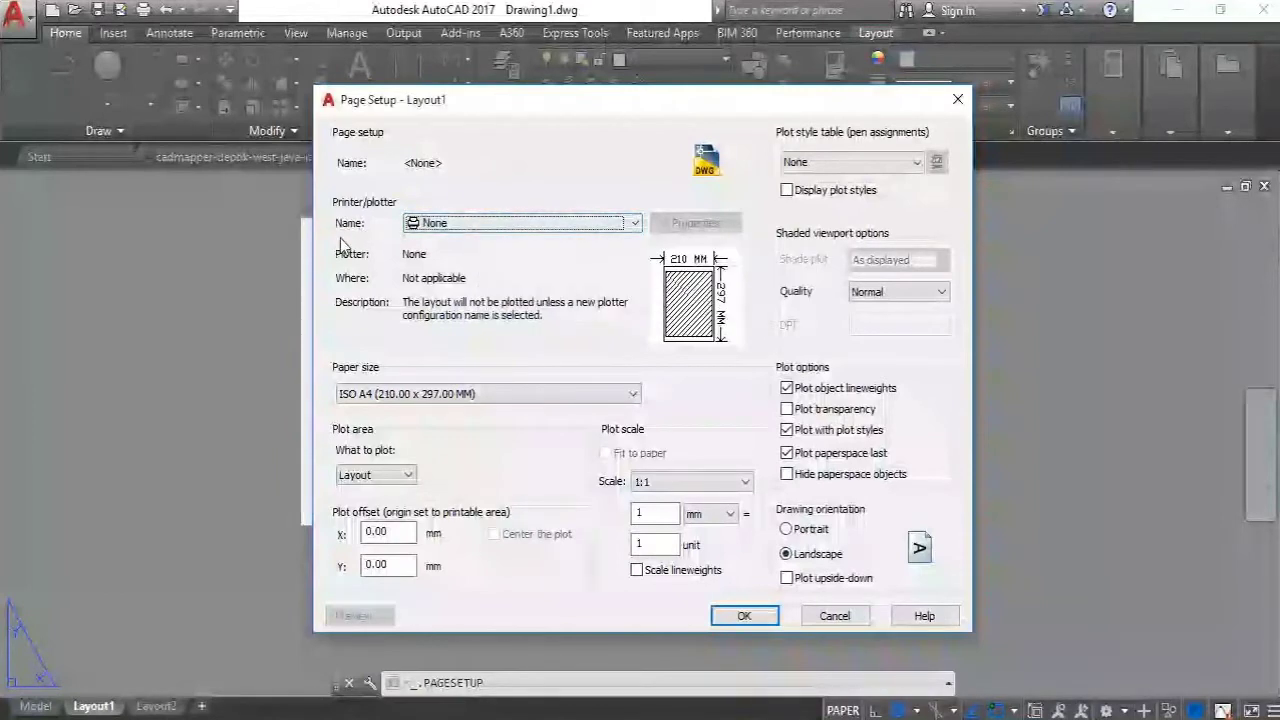
pyautogui.click(450, 223)
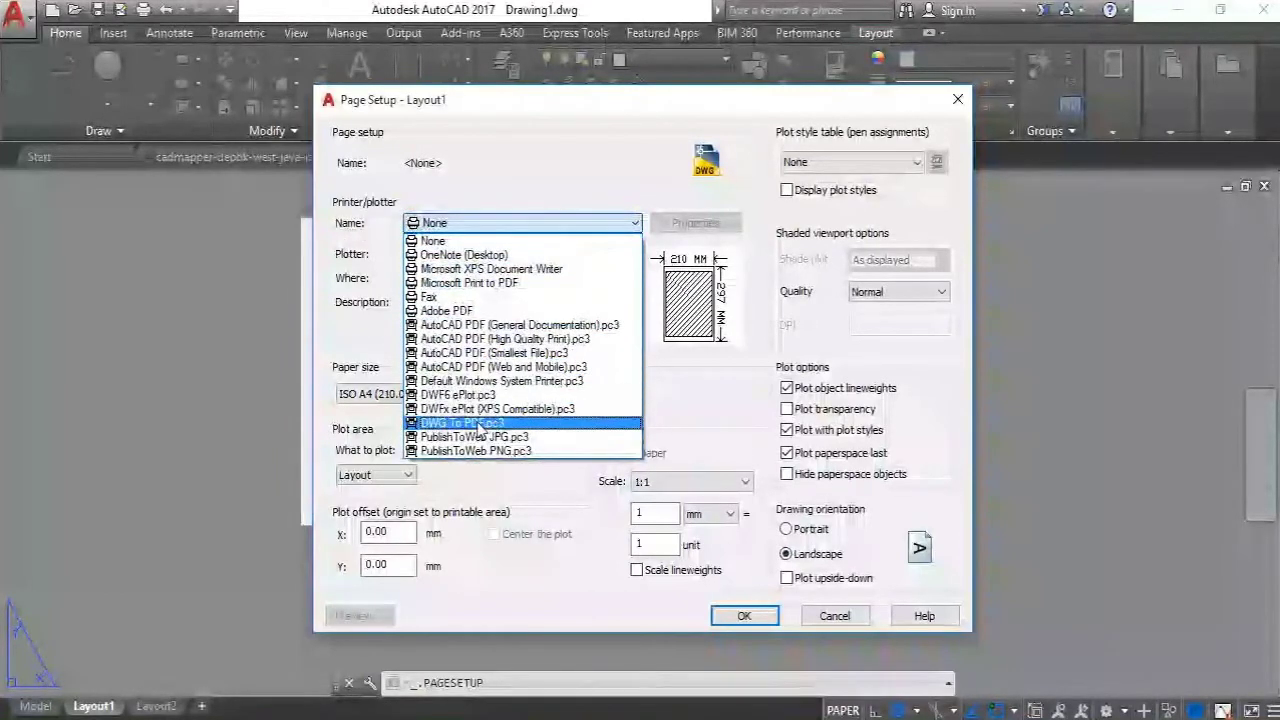
pyautogui.click(472, 427)
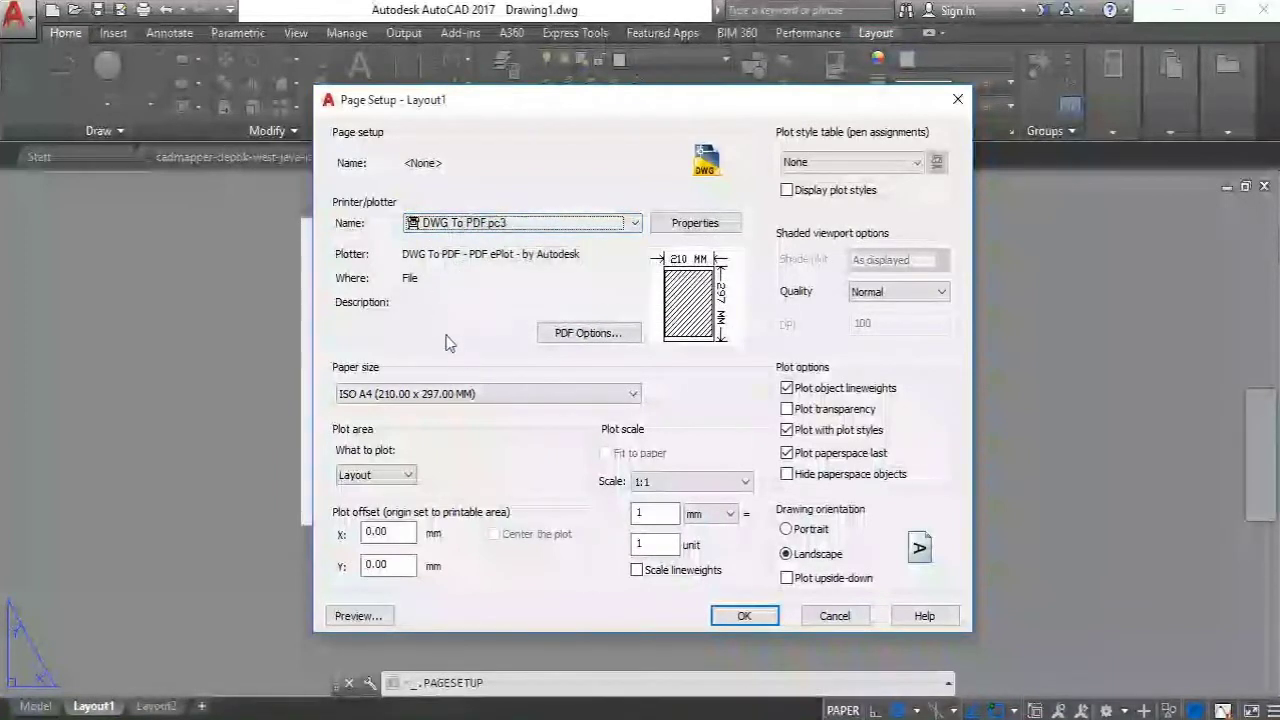
# Set the paper size of the Layout1 page setup to ISO full bleed A3 (420.00 x 297.00 MM)
pyautogui.click(378, 397)
pyautogui.scroll(4, 383, 270)
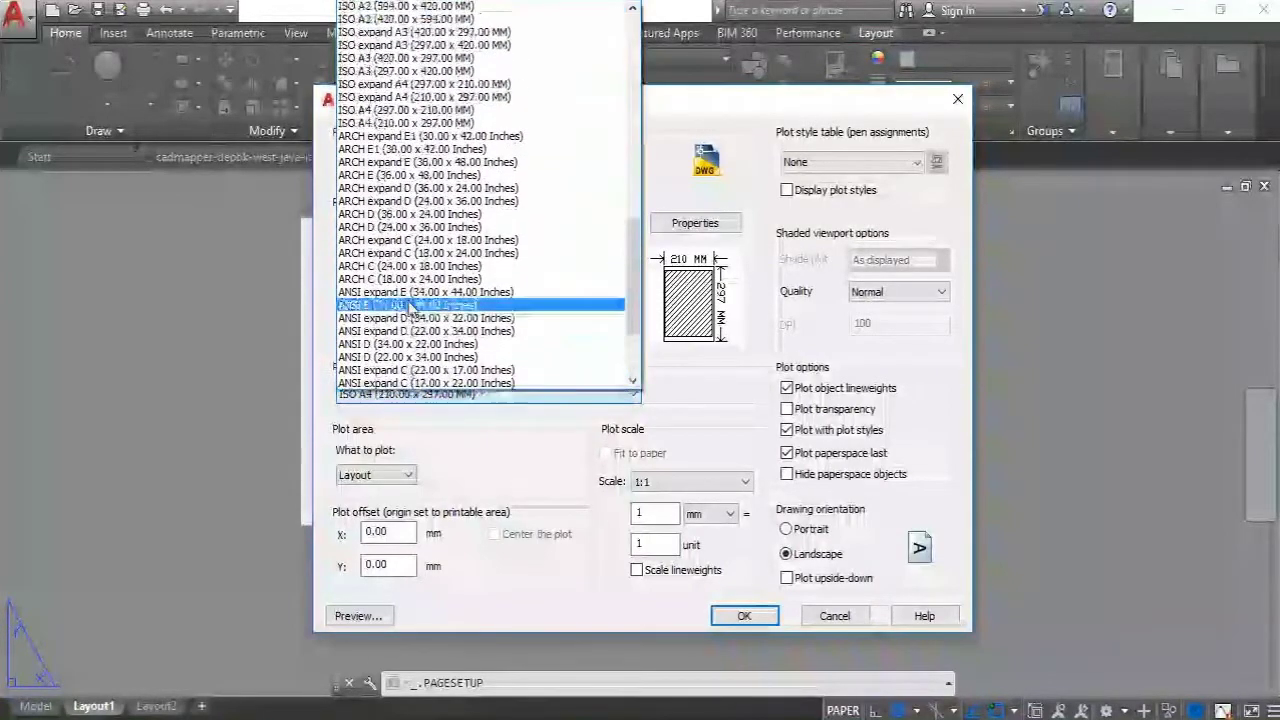
pyautogui.scroll(10, 381, 258)
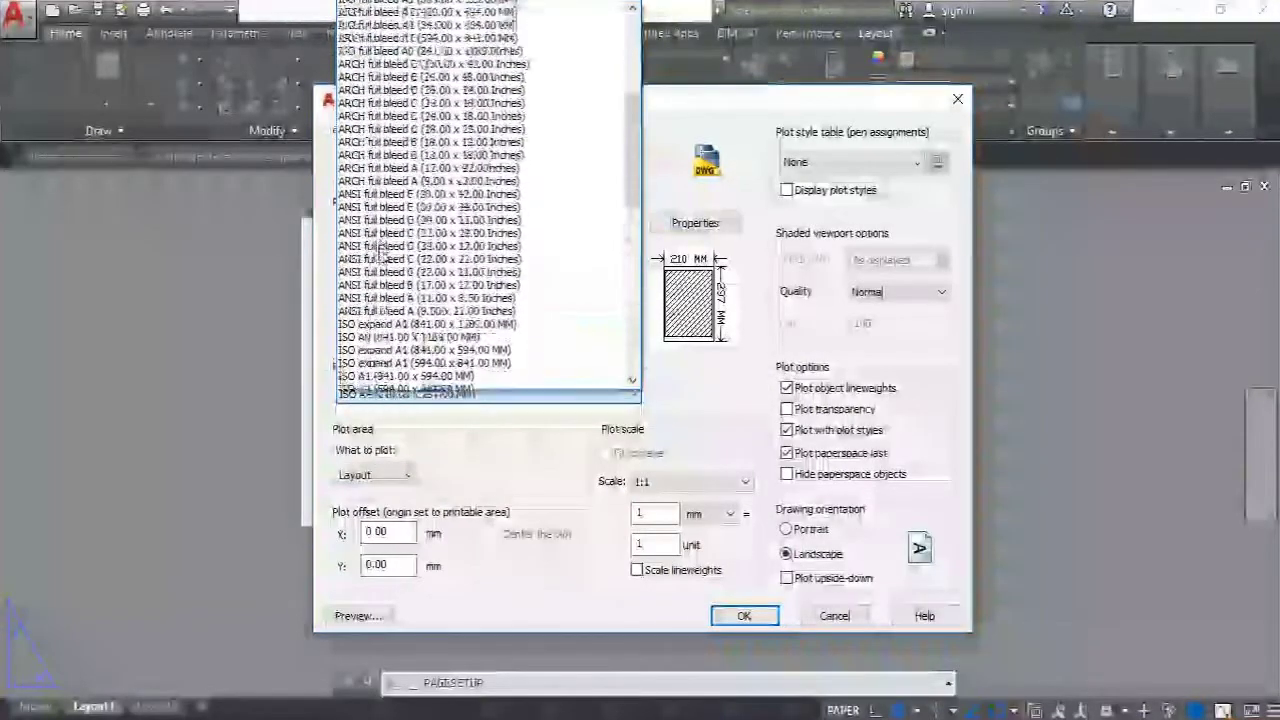
pyautogui.scroll(3, 384, 256)
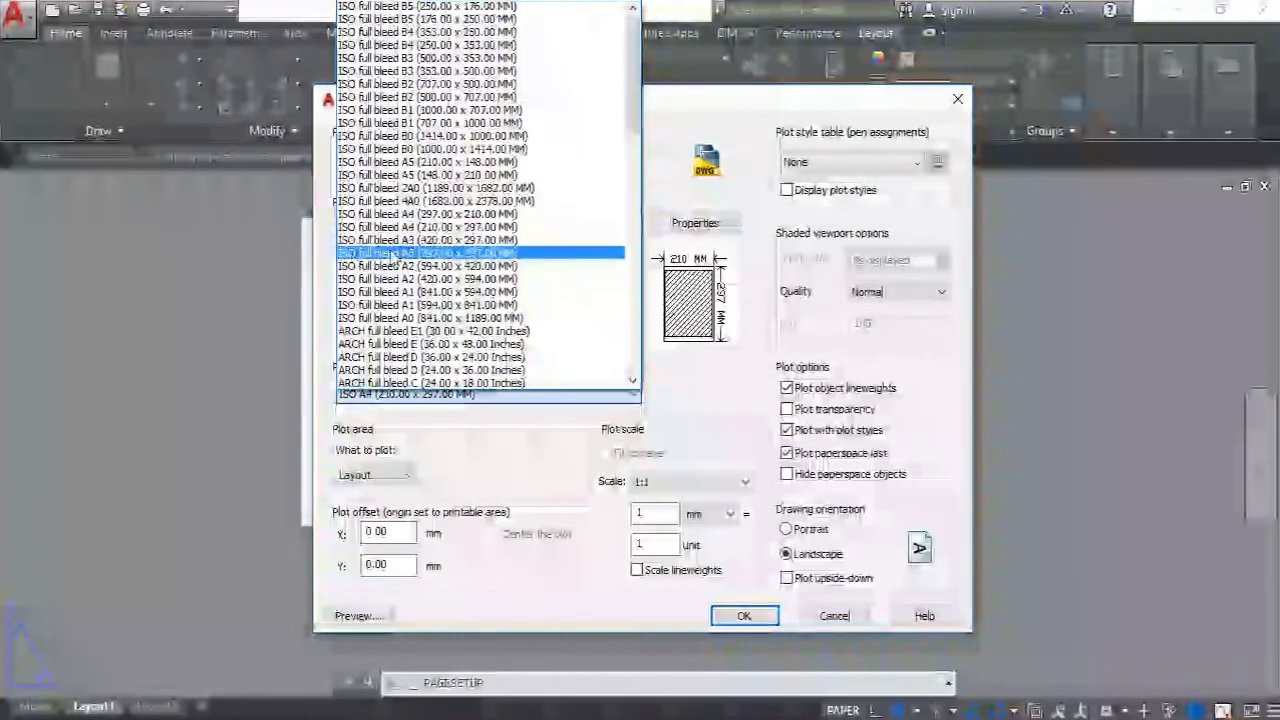
pyautogui.click(483, 242)
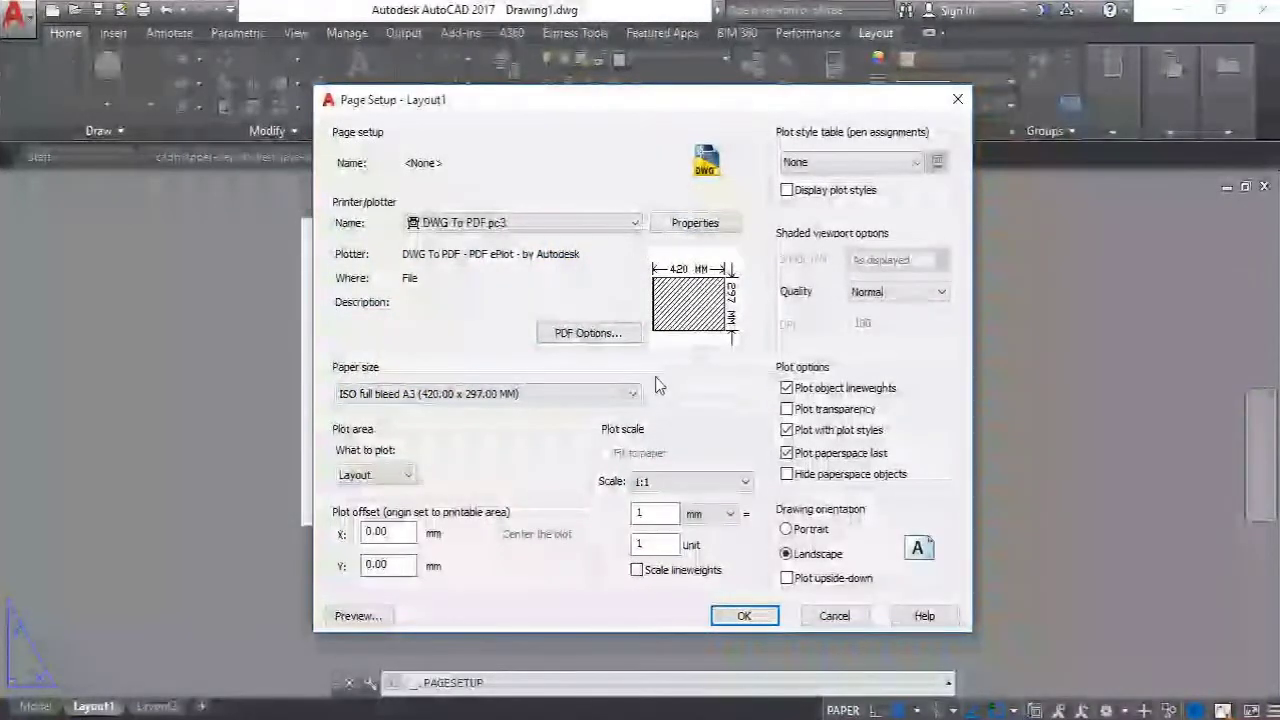
# Keep Layout as the plot area at 1:1 scale, assign the monochrome.ctb plot style table, and apply the page setup
pyautogui.click(370, 474)
pyautogui.click(393, 522)
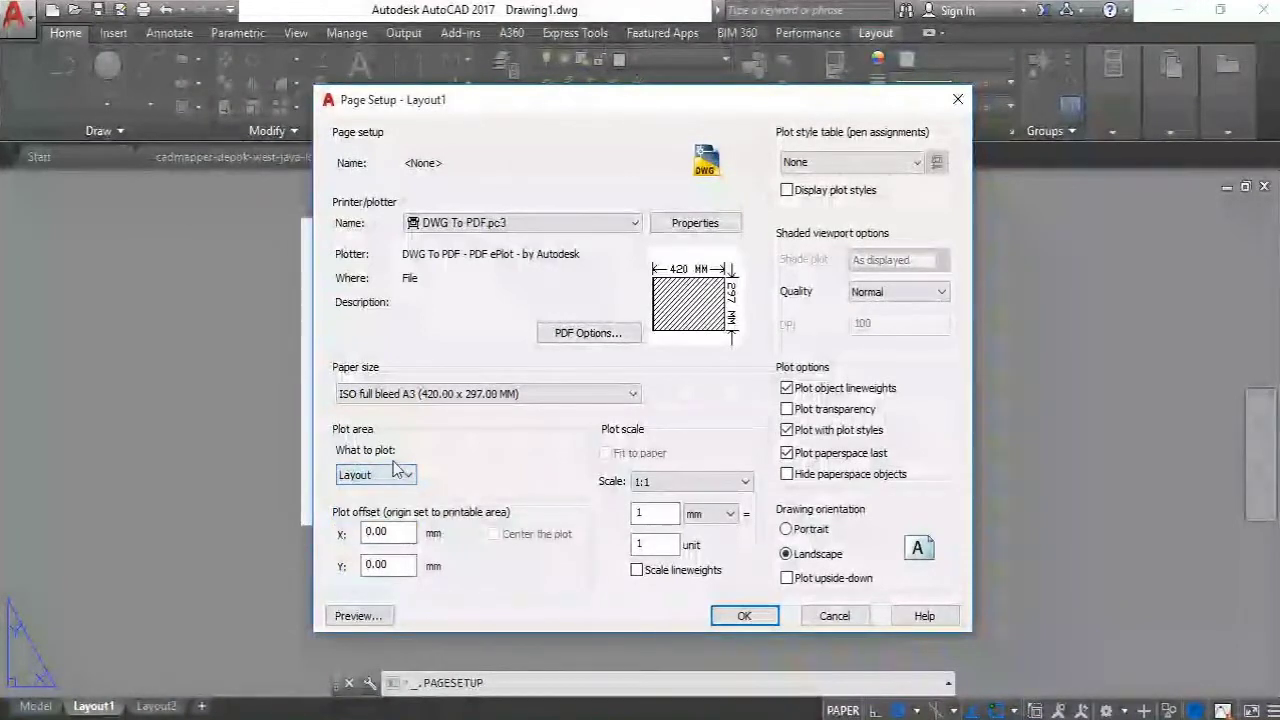
pyautogui.click(663, 550)
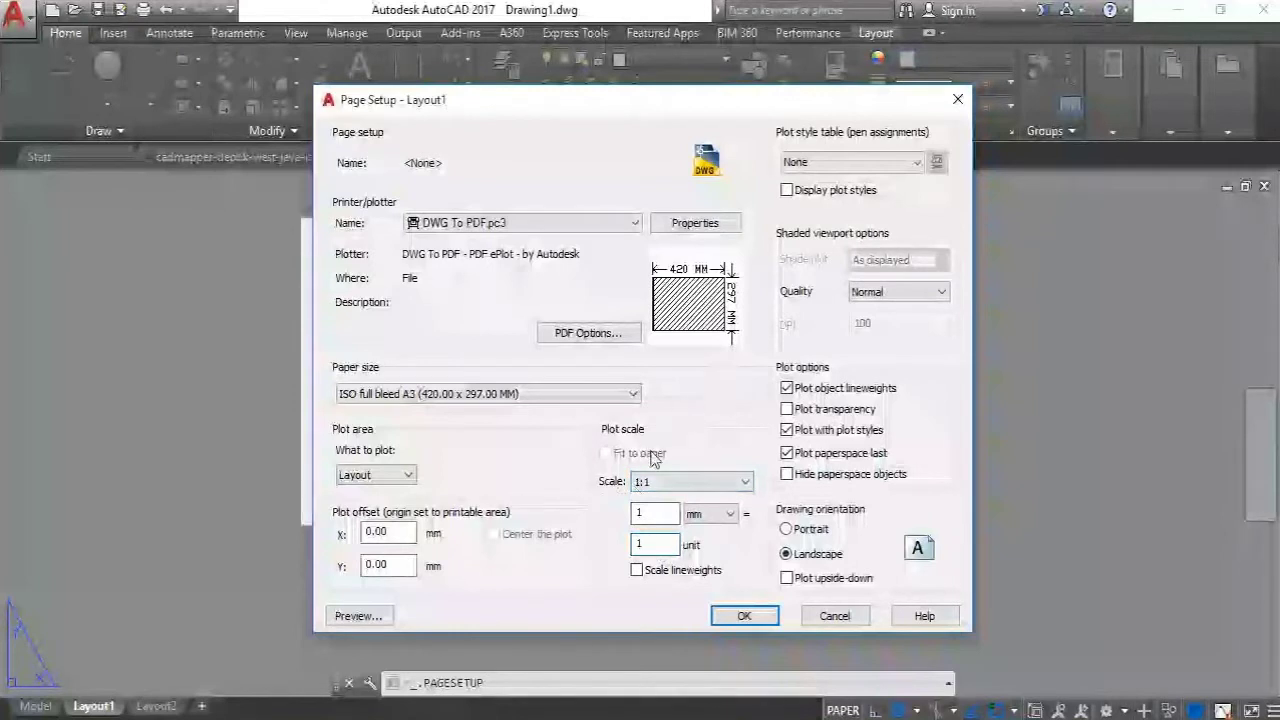
pyautogui.click(831, 165)
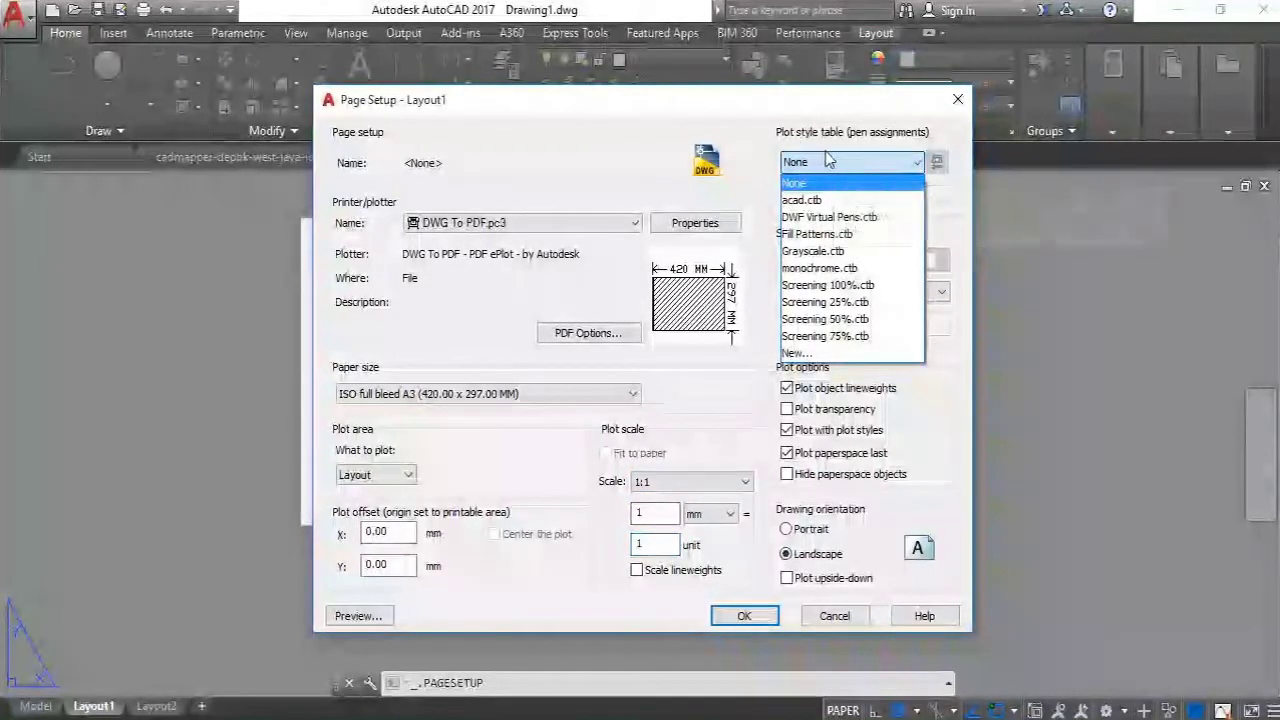
pyautogui.click(822, 268)
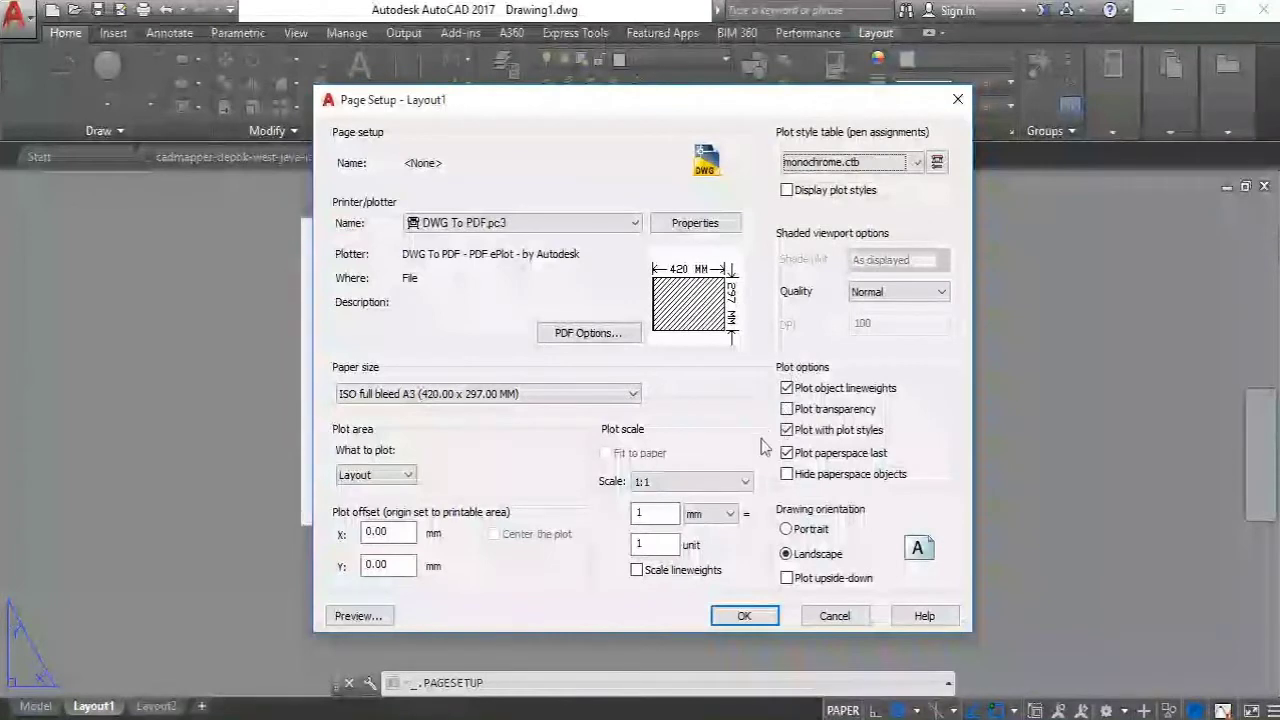
pyautogui.click(740, 615)
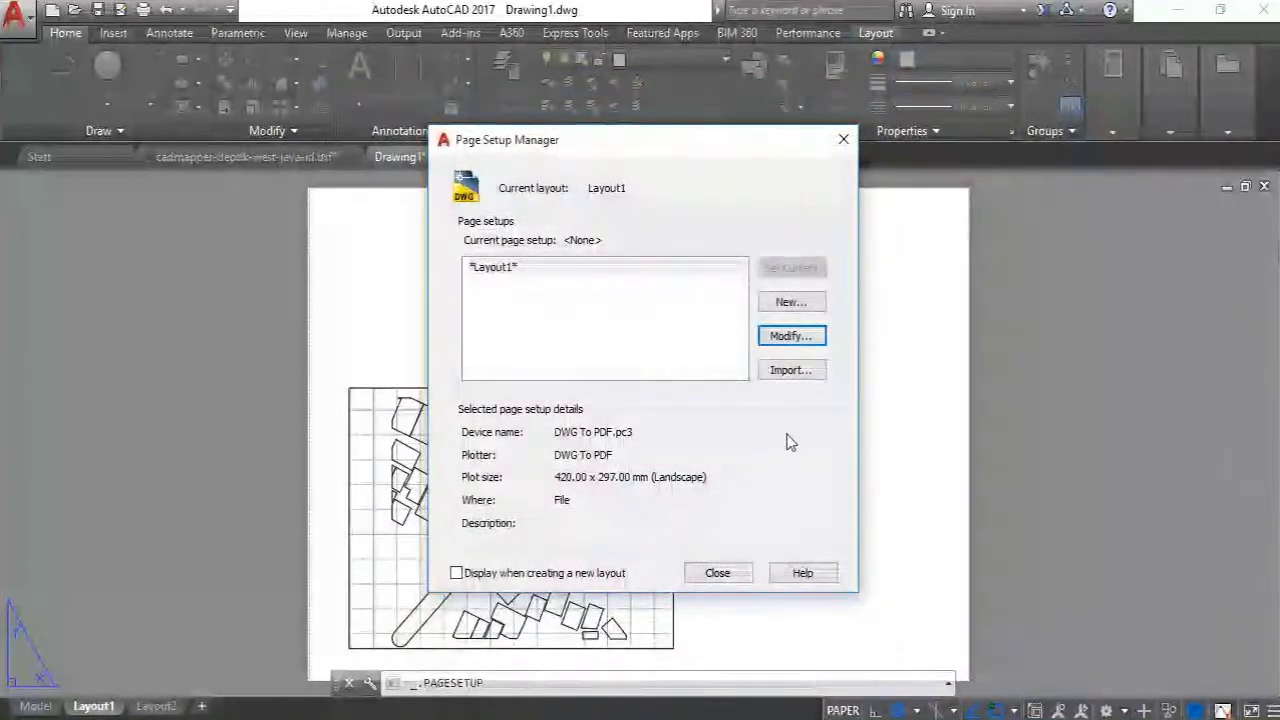
pyautogui.click(720, 573)
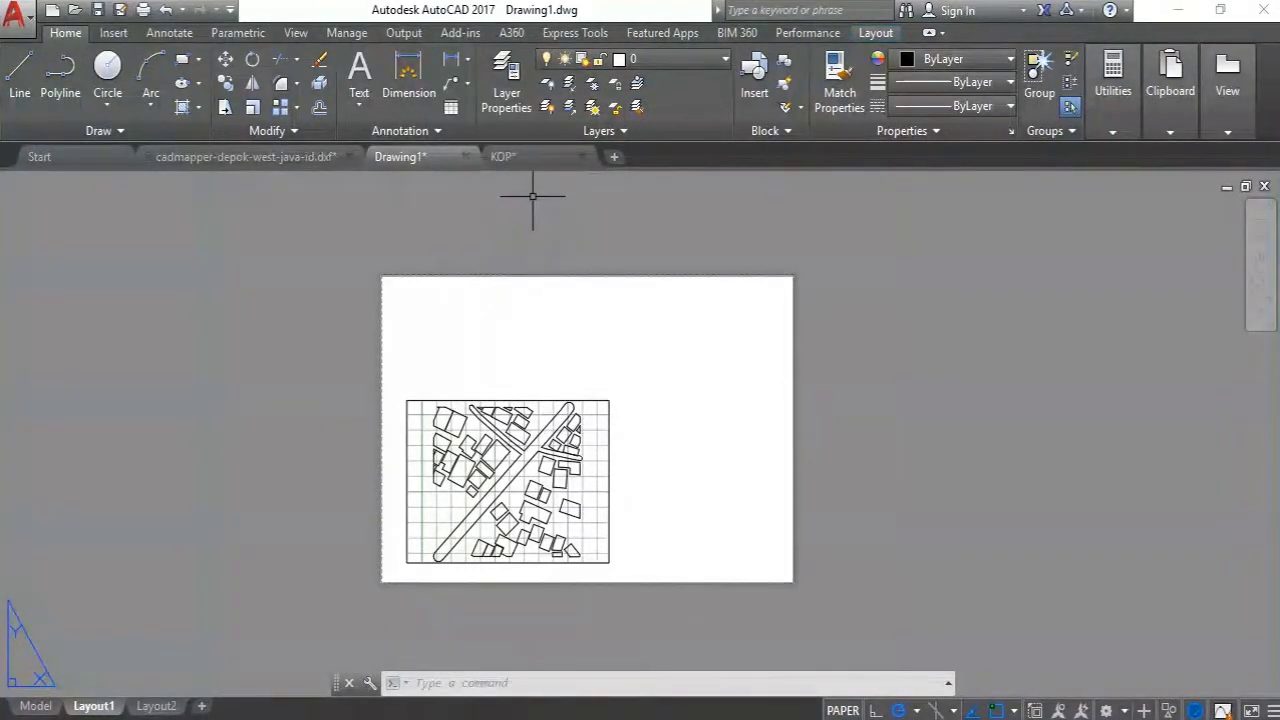
# Switch to the KOP drawing and measure the outer border of the title block sheet with a temporary line
pyautogui.click(523, 161)
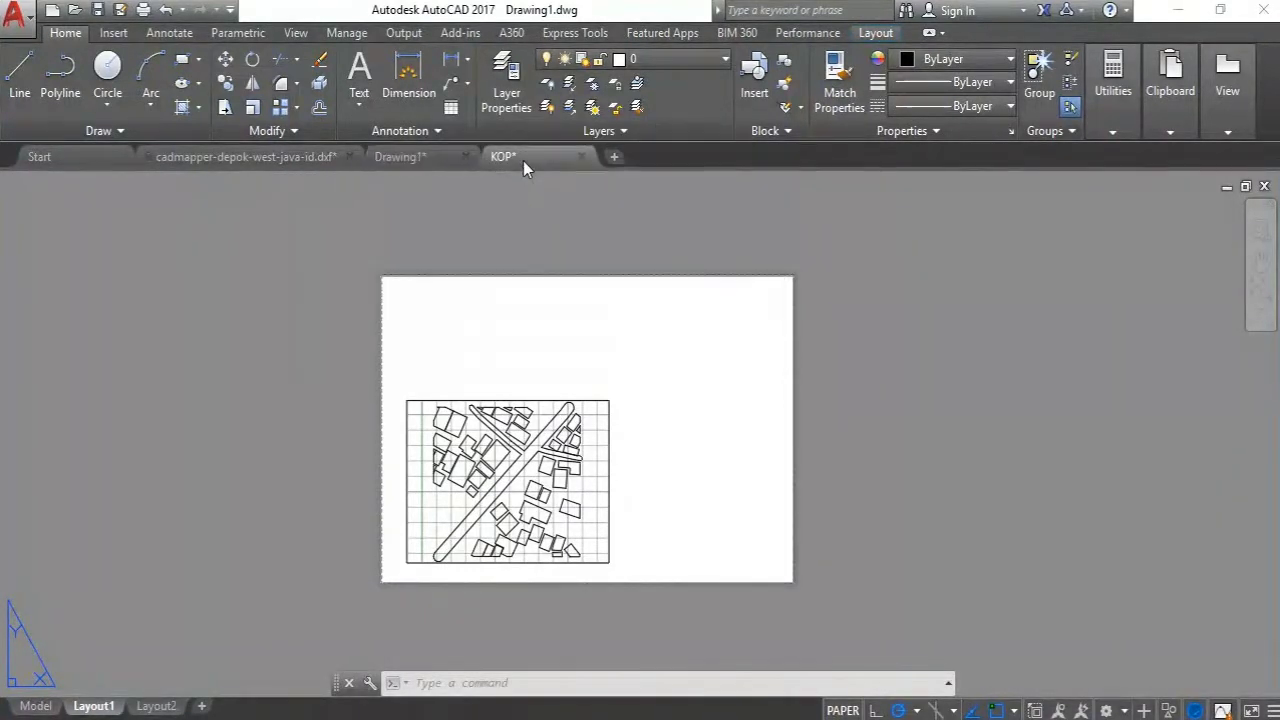
pyautogui.scroll(2, 387, 390)
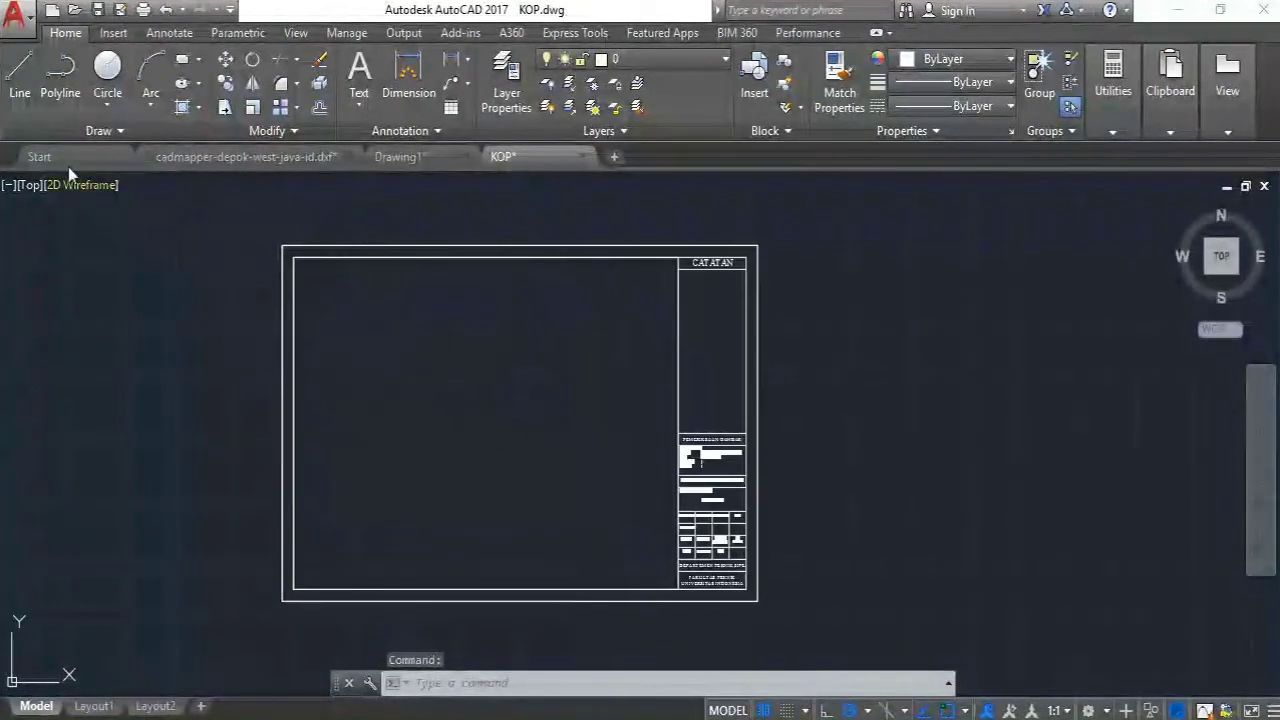
pyautogui.click(20, 68)
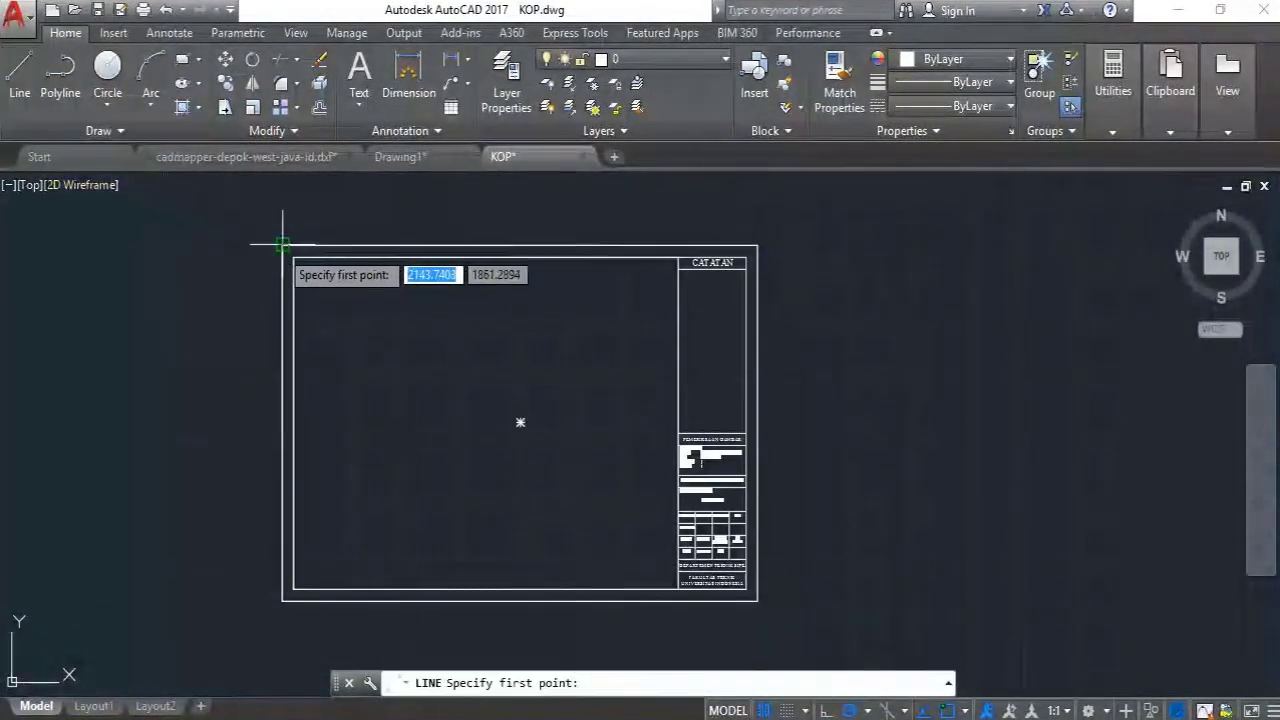
pyautogui.click(283, 244)
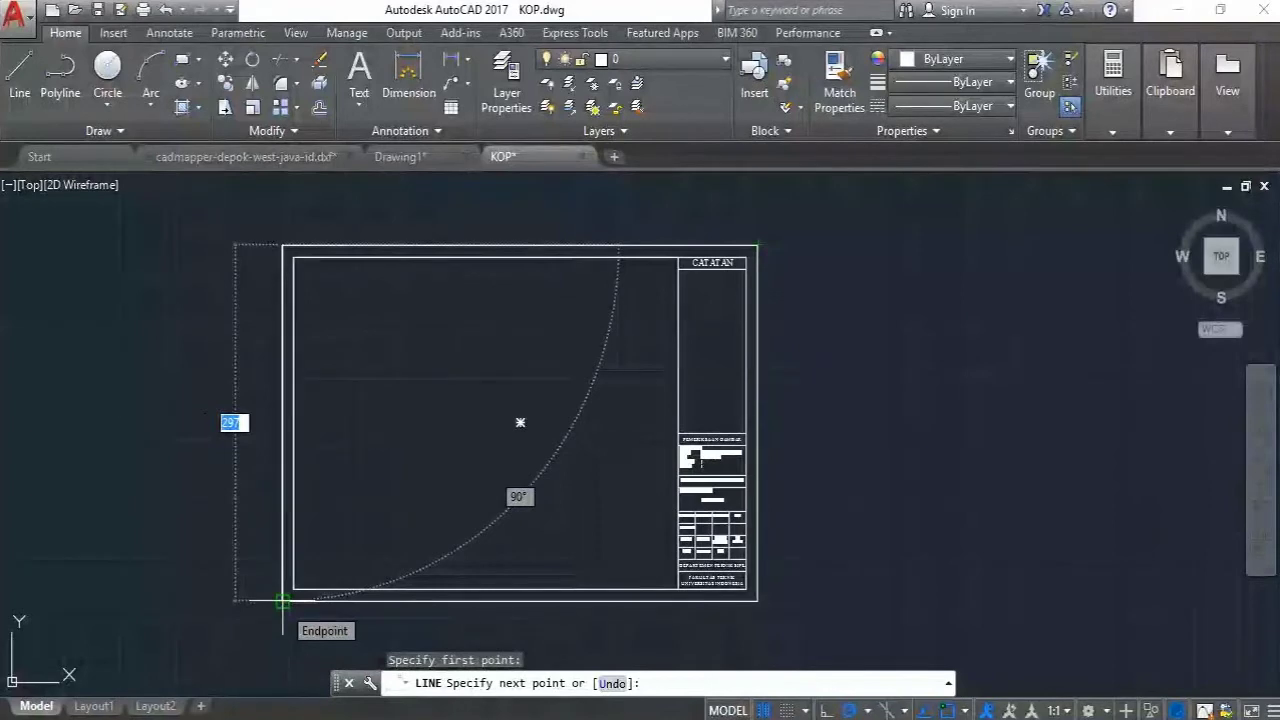
pyautogui.press('Escape')
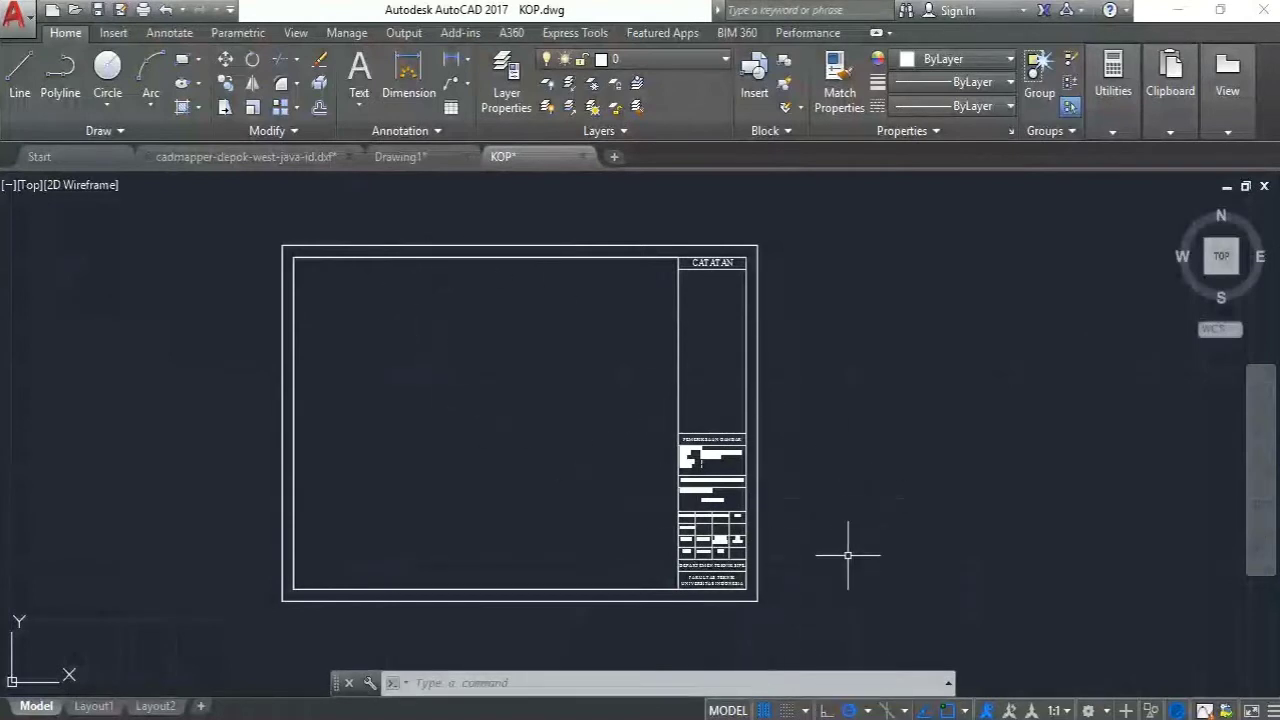
# Select the entire border and title block in the KOP drawing and copy them to the clipboard
pyautogui.click(808, 632)
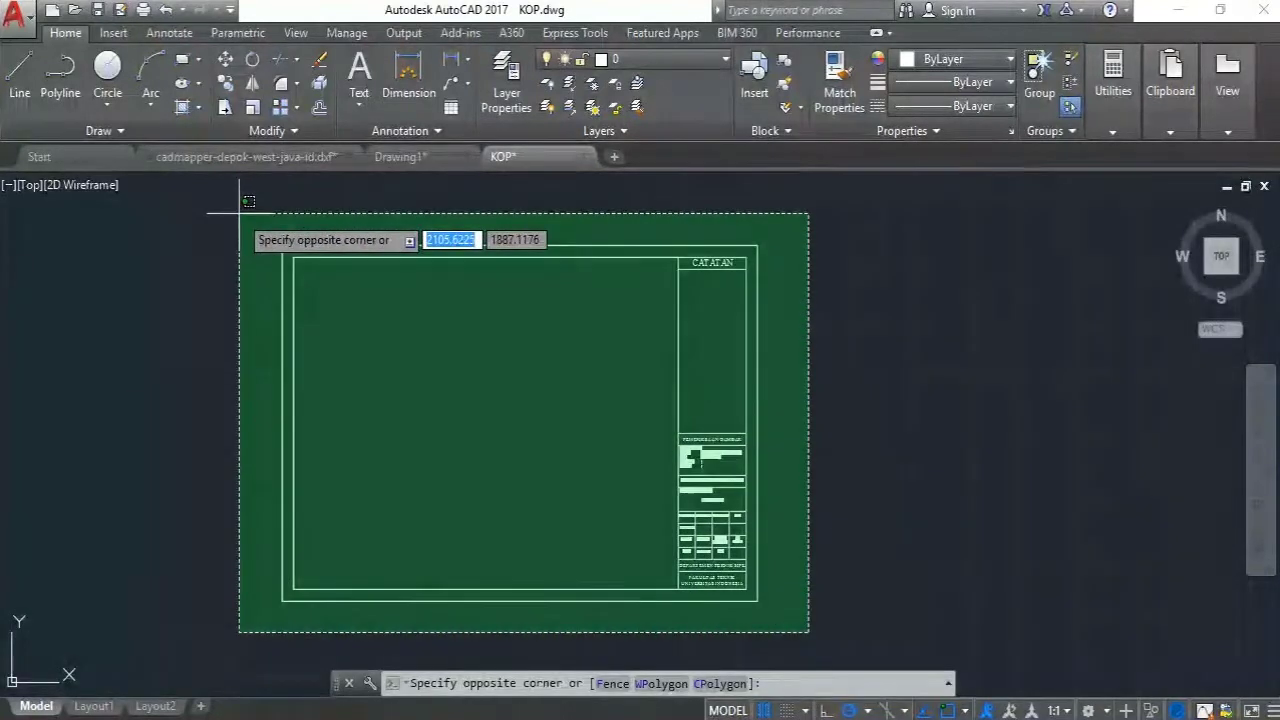
pyautogui.click(243, 192)
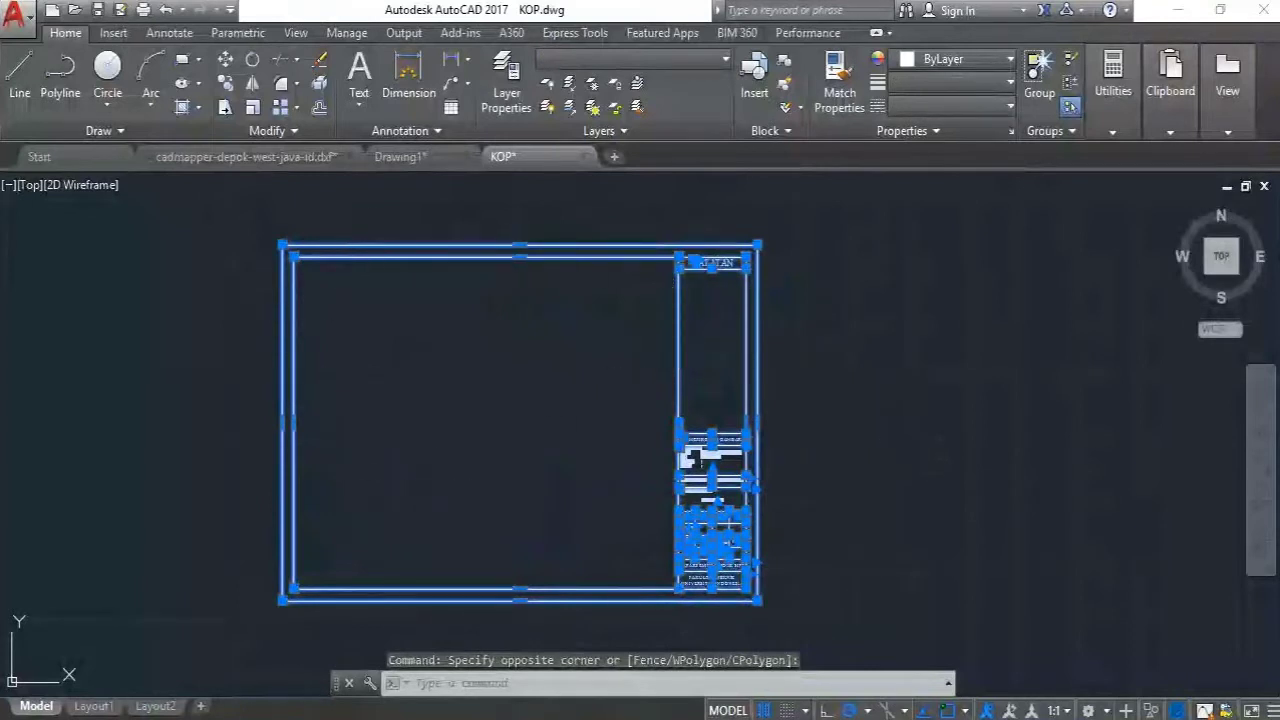
pyautogui.hotkey('ctrl', 'c')
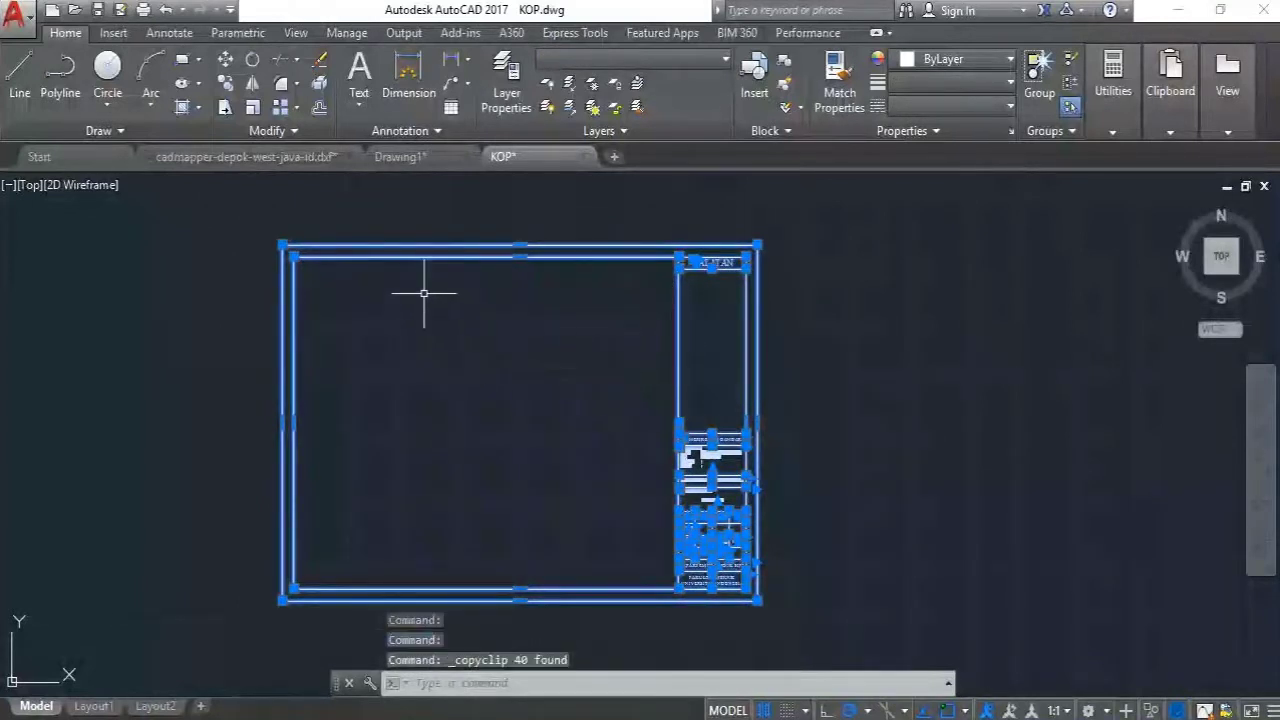
# Paste the border and title block into Layout1 of Drawing1, with the insertion point on the paper's lower-left corner
pyautogui.click(396, 158)
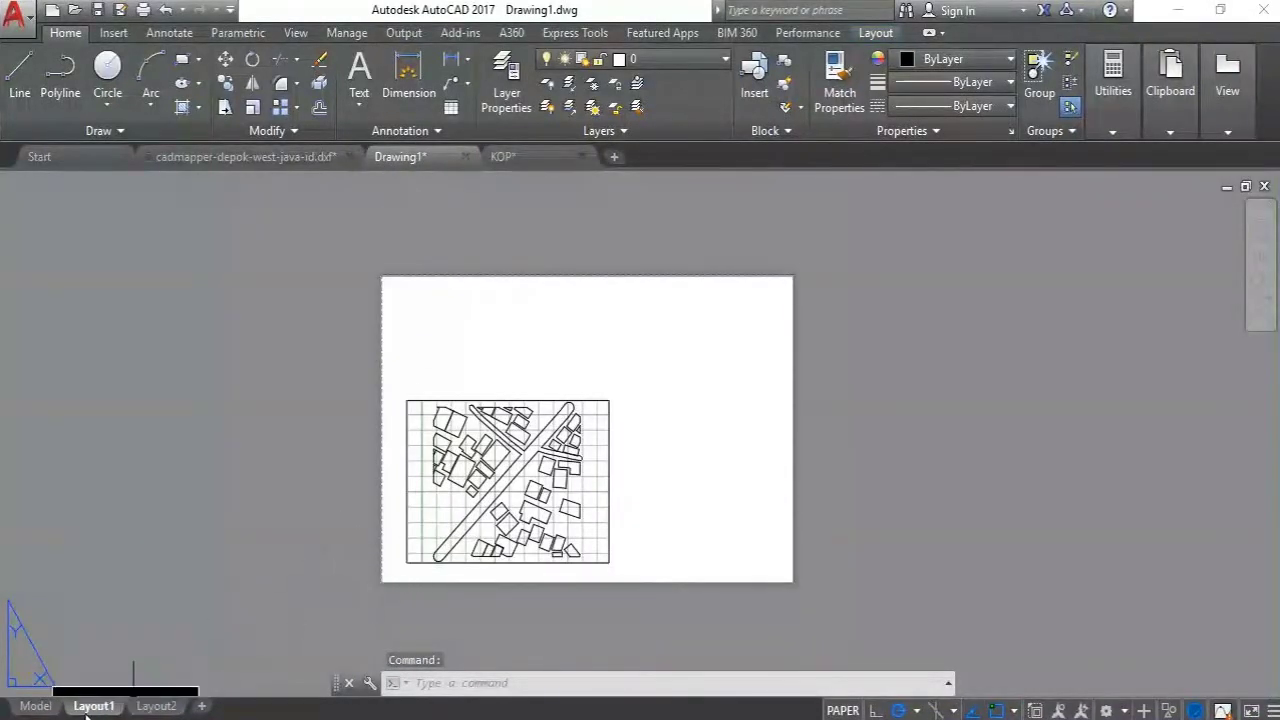
pyautogui.moveTo(104, 710)
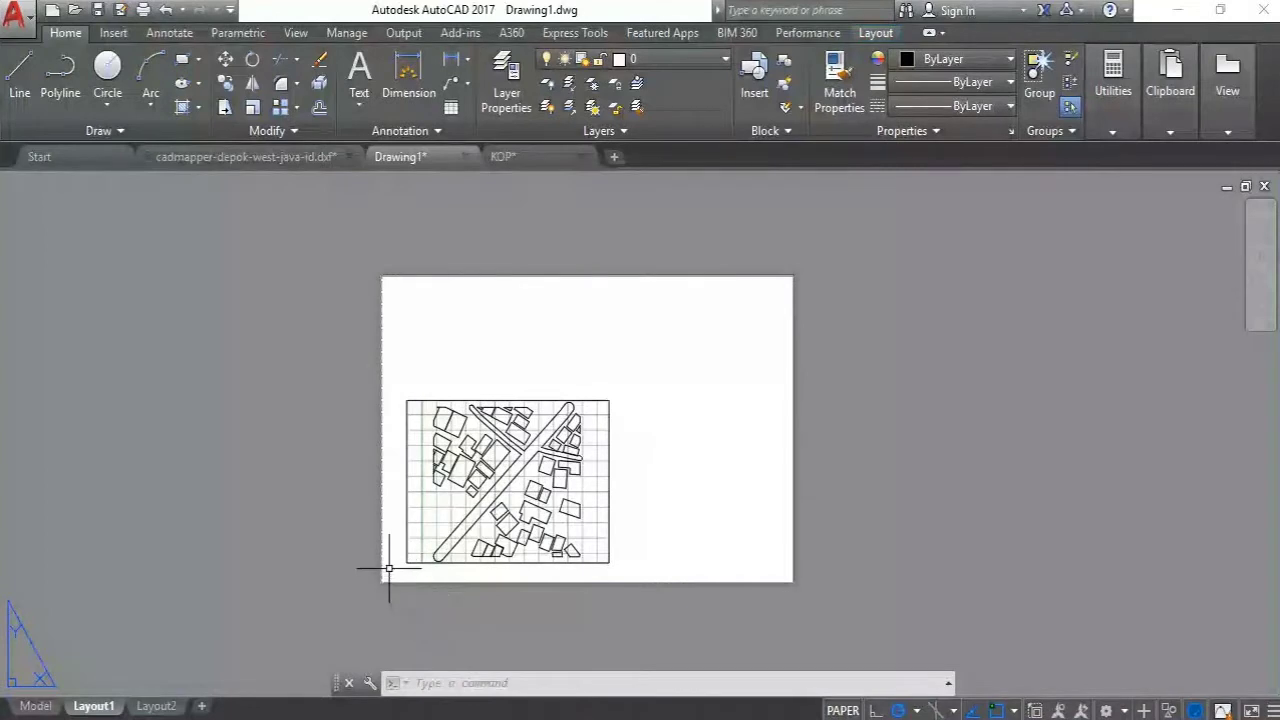
pyautogui.hotkey('ctrl', 'v')
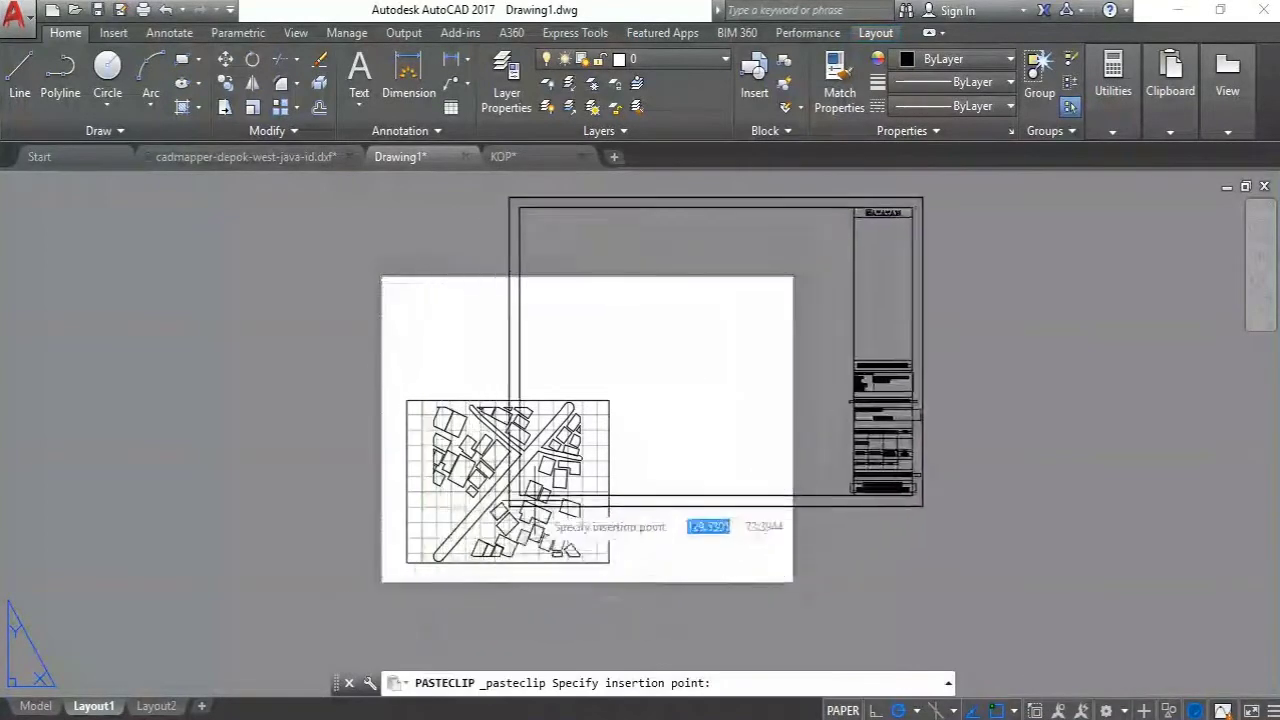
pyautogui.scroll(4, 385, 612)
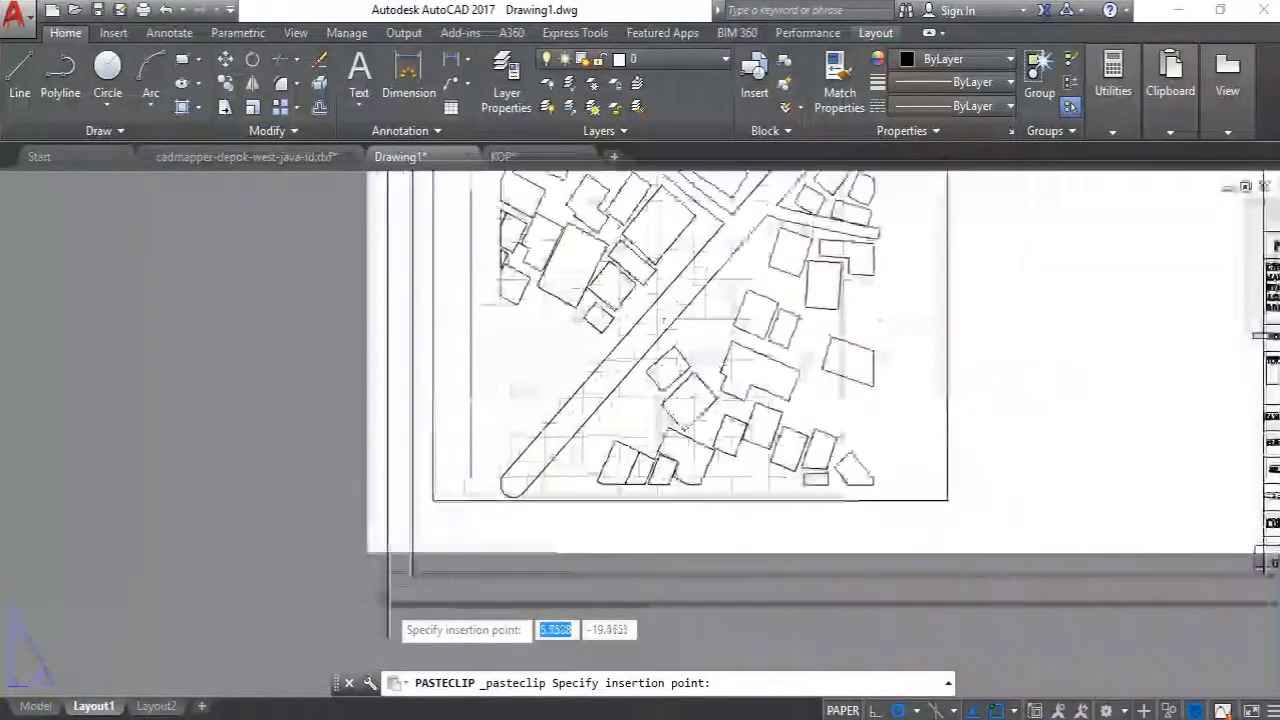
pyautogui.scroll(5, 418, 525)
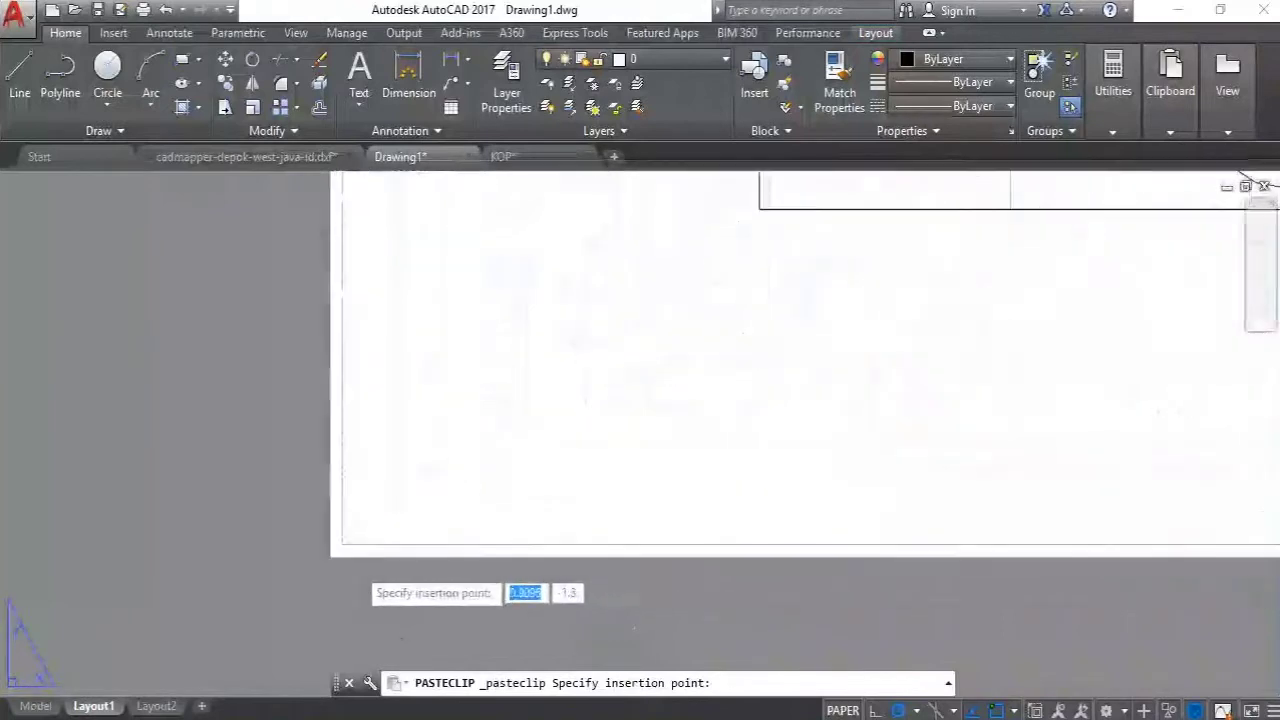
pyautogui.scroll(4, 352, 566)
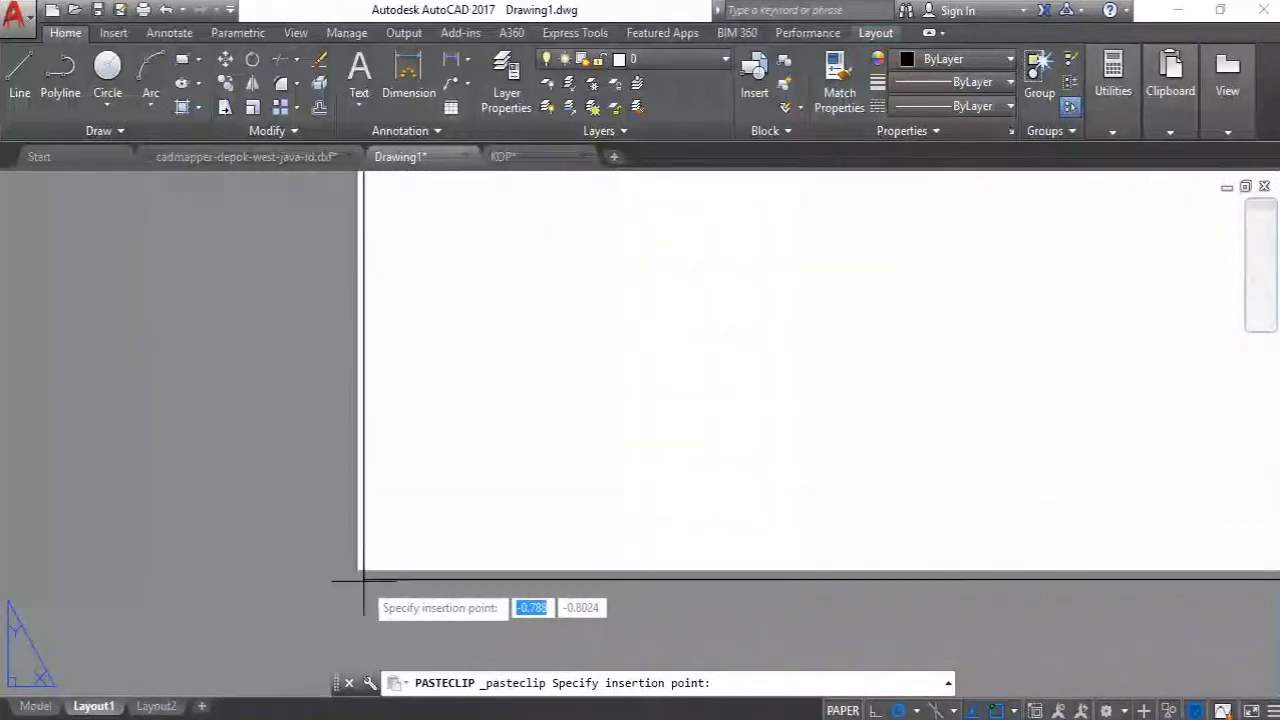
pyautogui.scroll(-2, 362, 578)
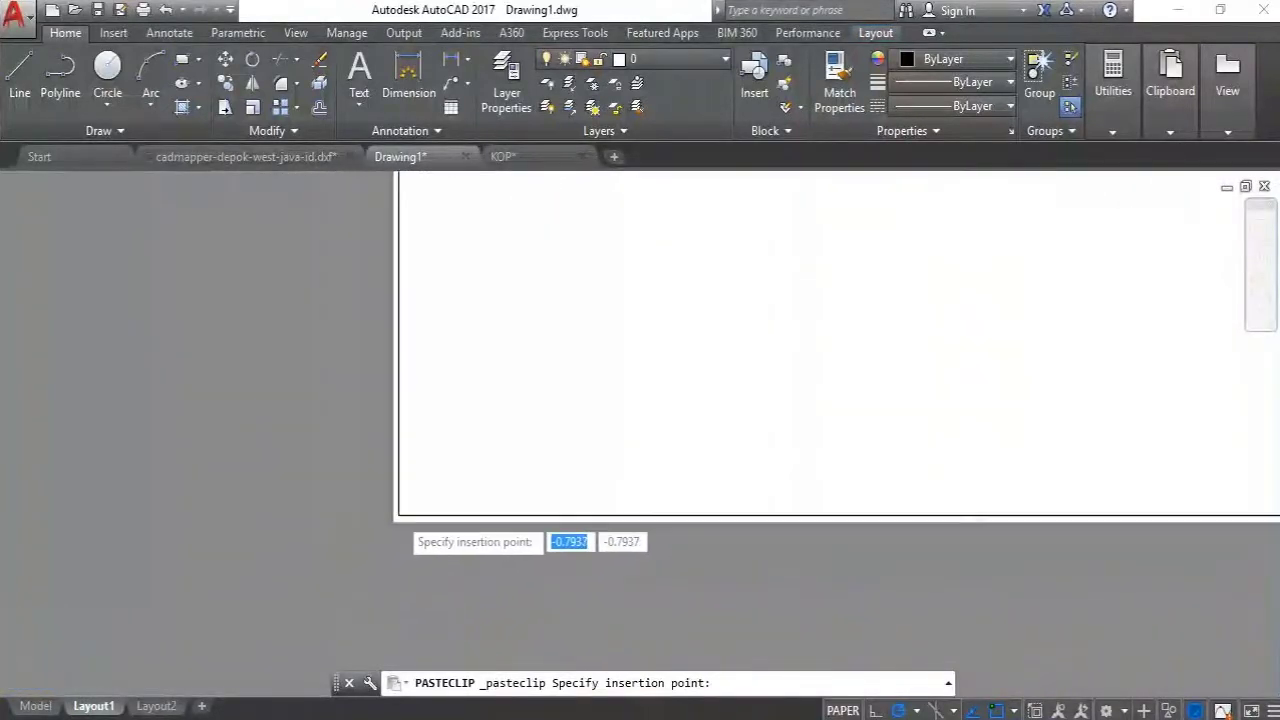
pyautogui.scroll(2, 370, 545)
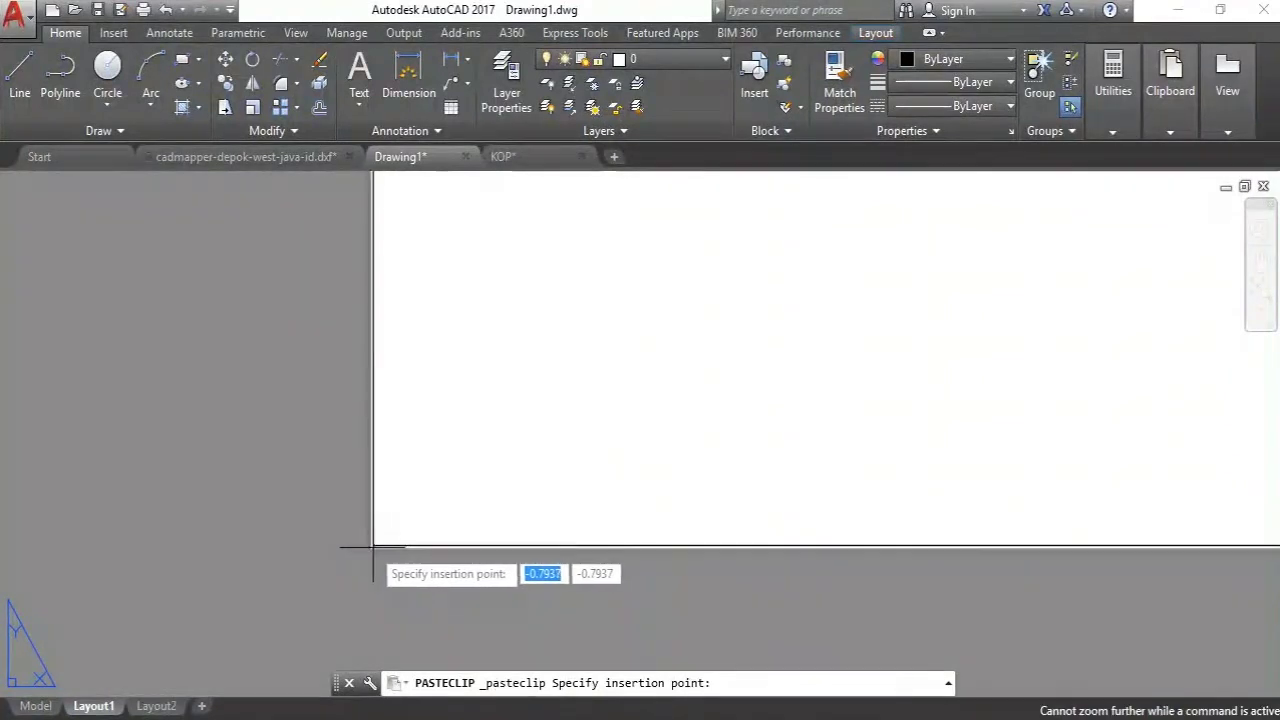
pyautogui.click(370, 548)
pyautogui.scroll(-15, 311, 529)
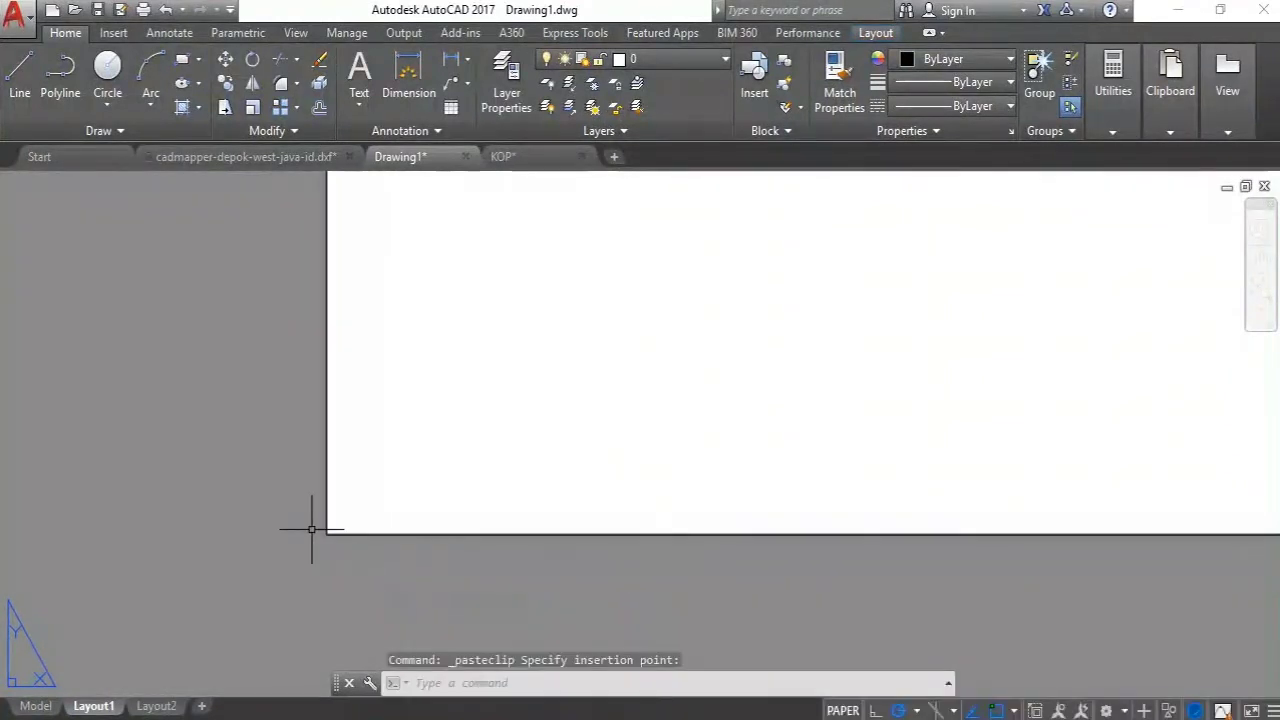
# Inspect the pasted title block on the sheet and check the large viewport frame that was pasted along with it
pyautogui.scroll(-10, 311, 529)
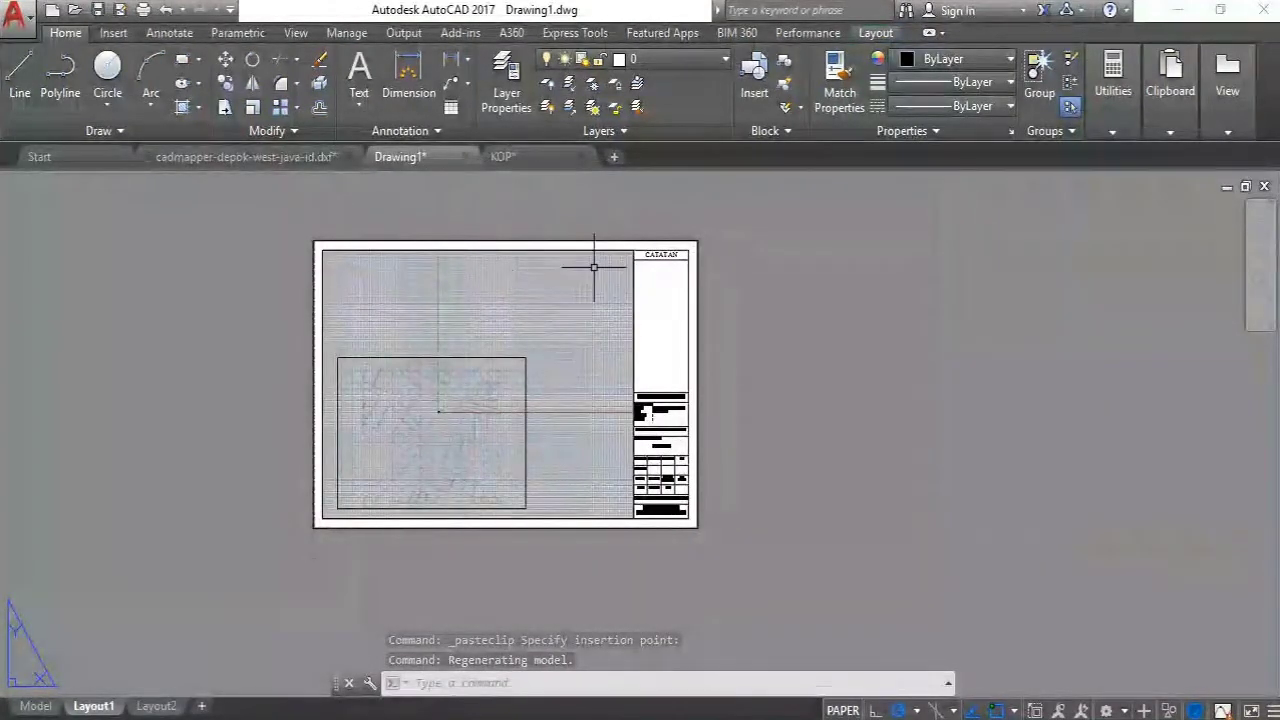
pyautogui.moveTo(591, 271); pyautogui.dragTo(626, 314, button='middle')
pyautogui.scroll(2, 650, 340)
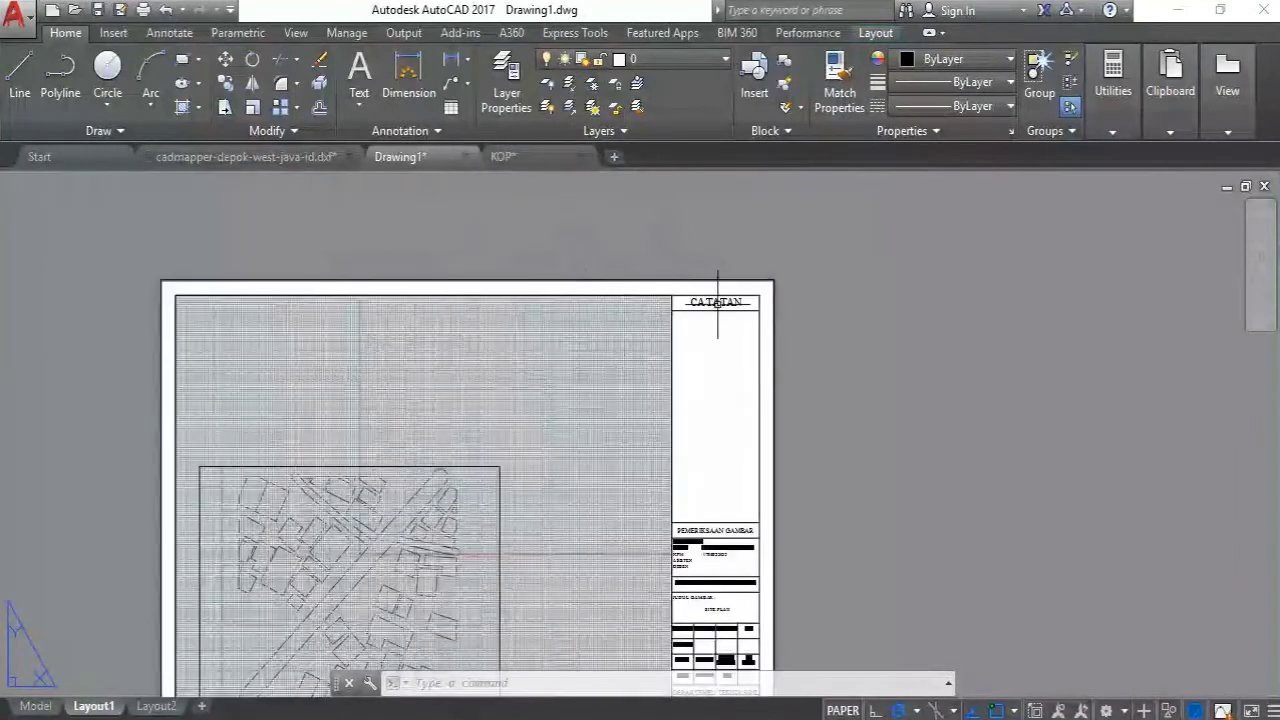
pyautogui.scroll(-2, 491, 272)
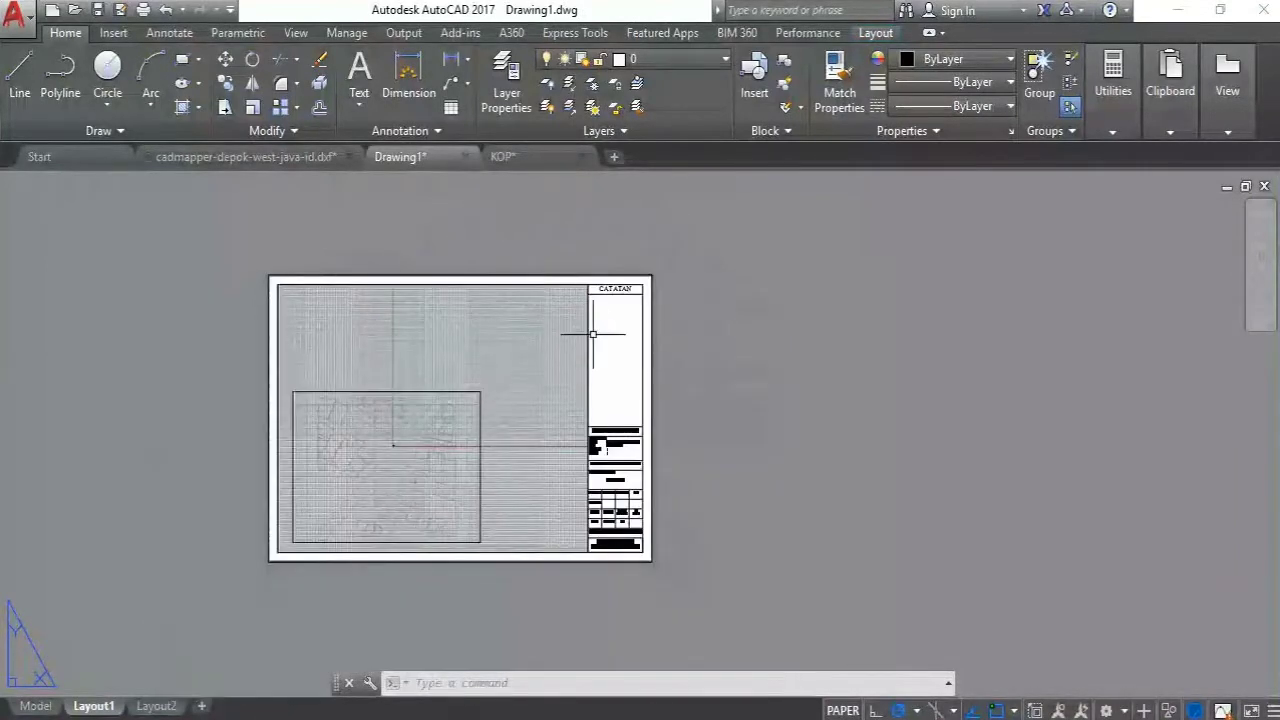
pyautogui.scroll(2, 300, 290)
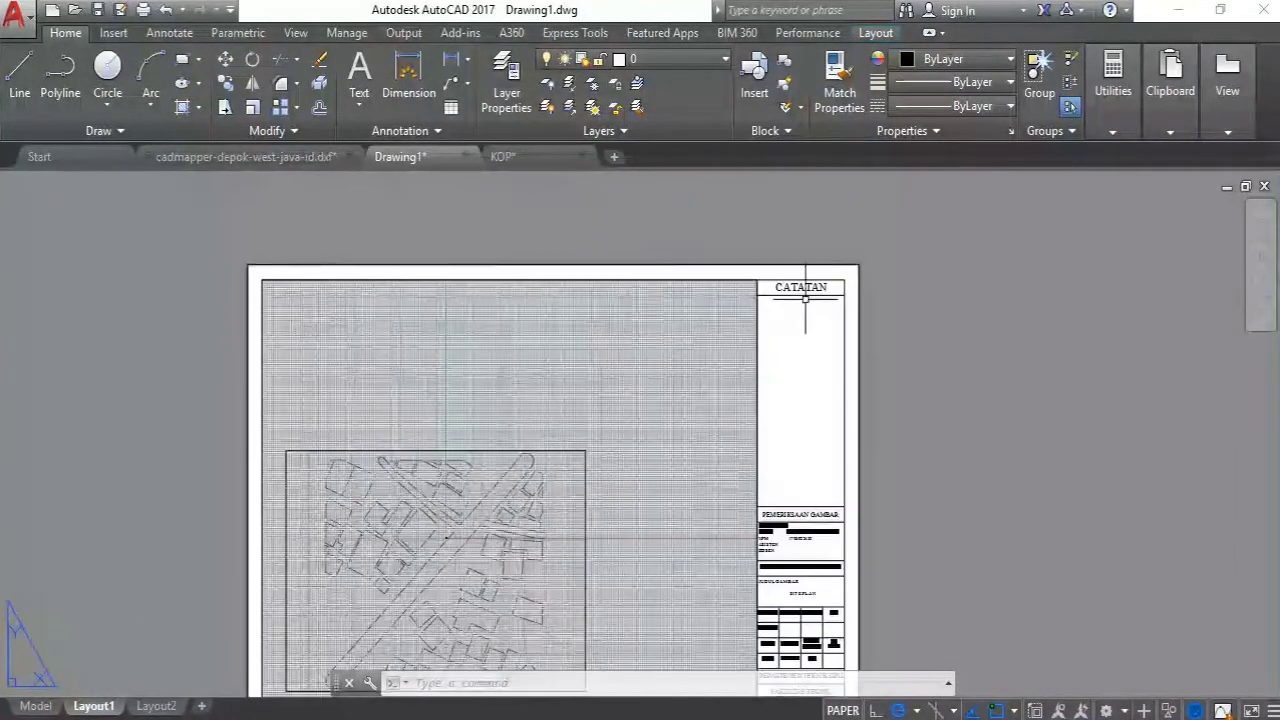
pyautogui.click(760, 322)
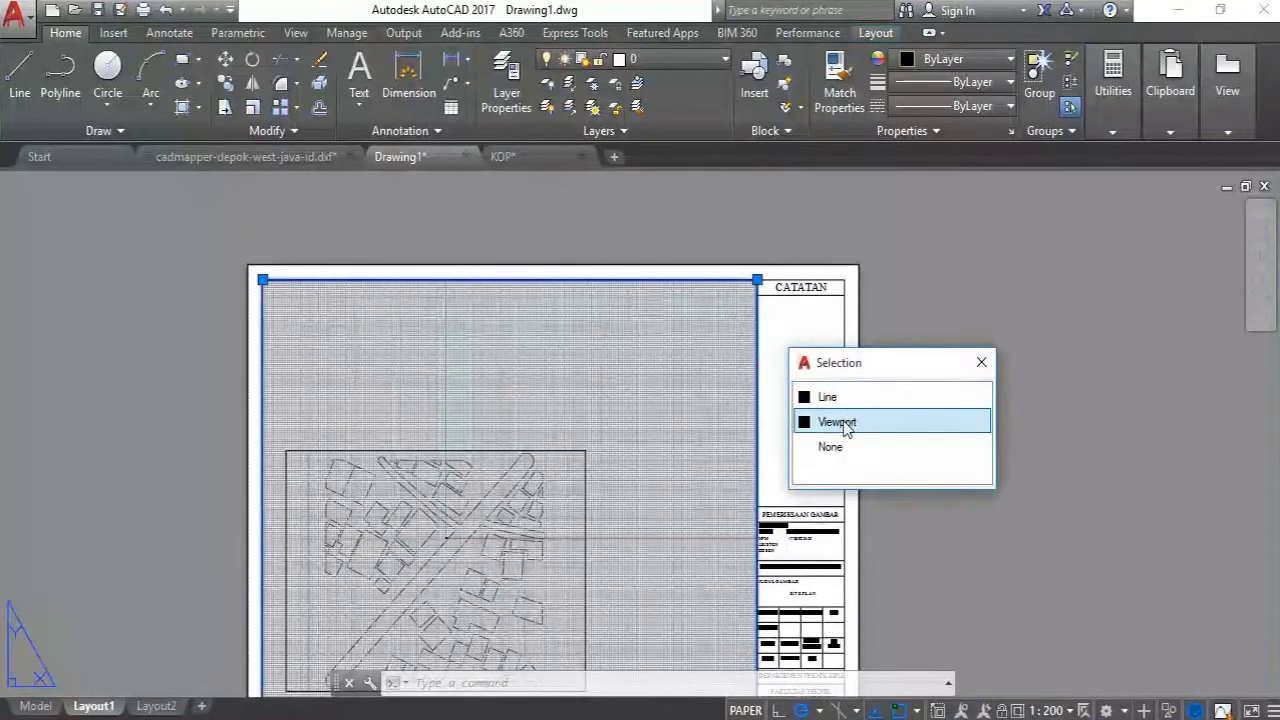
pyautogui.click(849, 420)
pyautogui.moveTo(577, 331); pyautogui.dragTo(571, 318, button='middle')
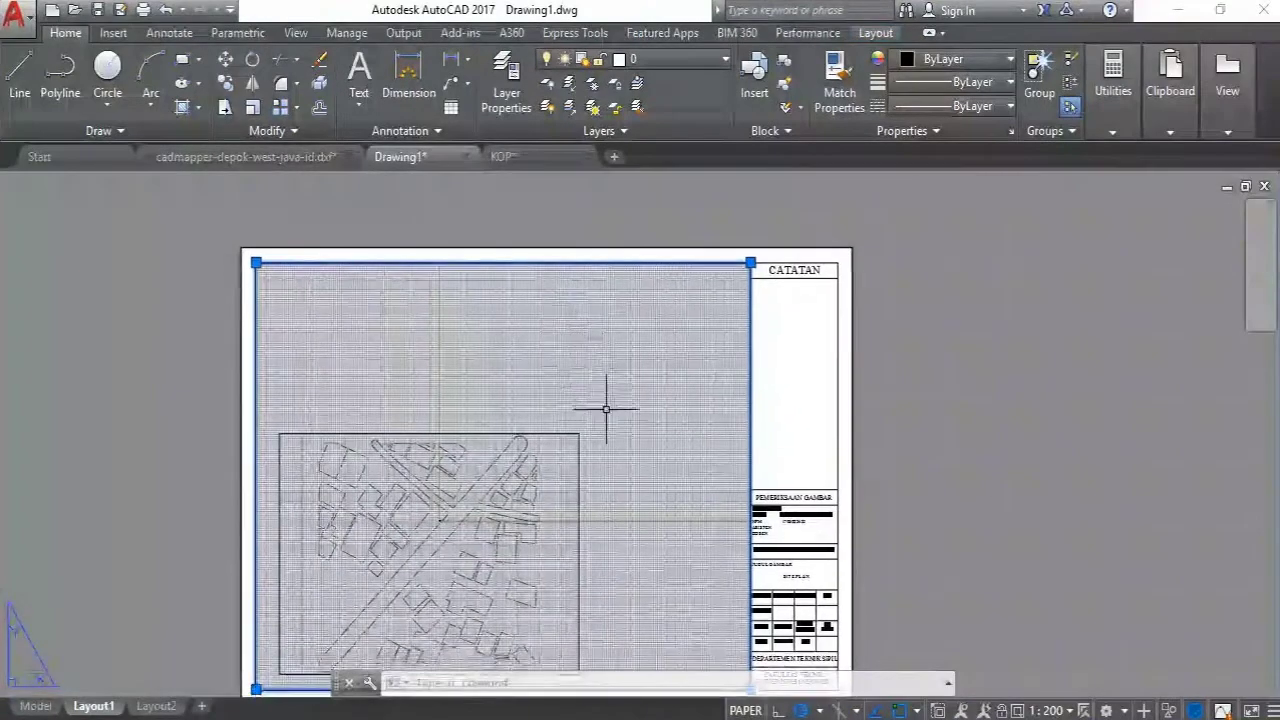
pyautogui.press('Escape')
# Delete the smaller original map viewport from the layout and undo the deletion
pyautogui.click(578, 460)
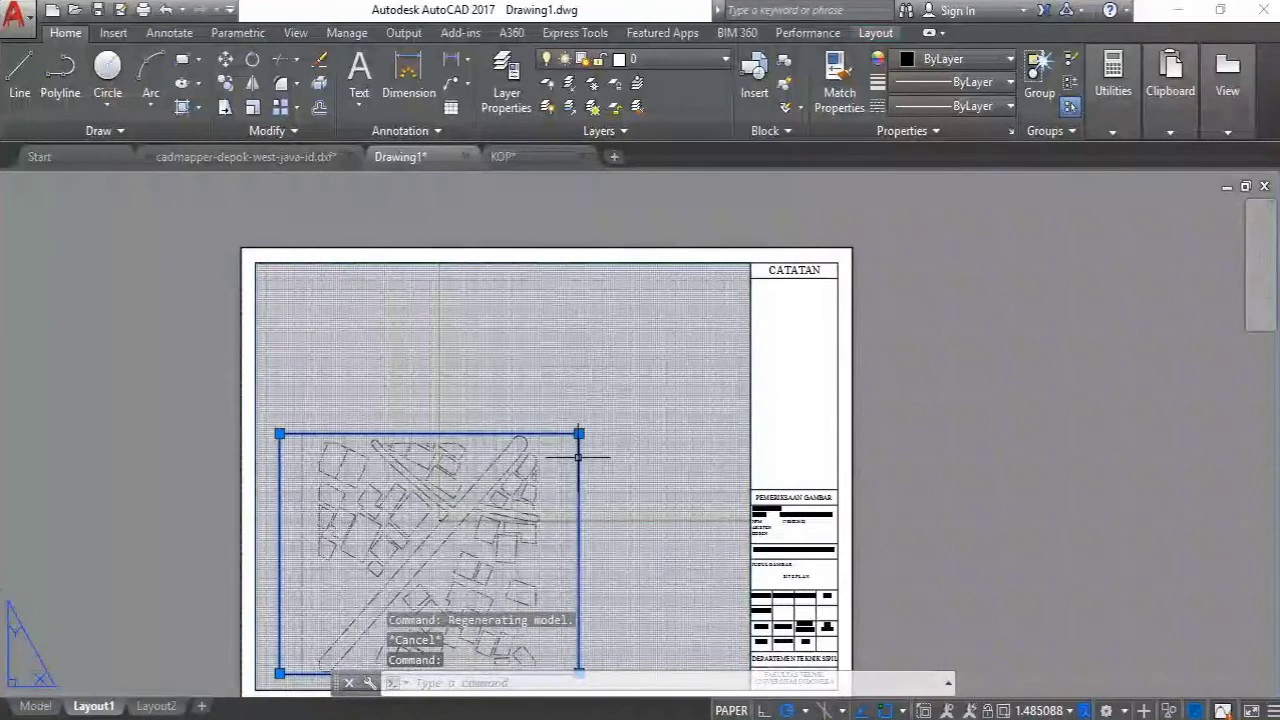
pyautogui.press('Delete')
pyautogui.hotkey('ctrl', 'z')
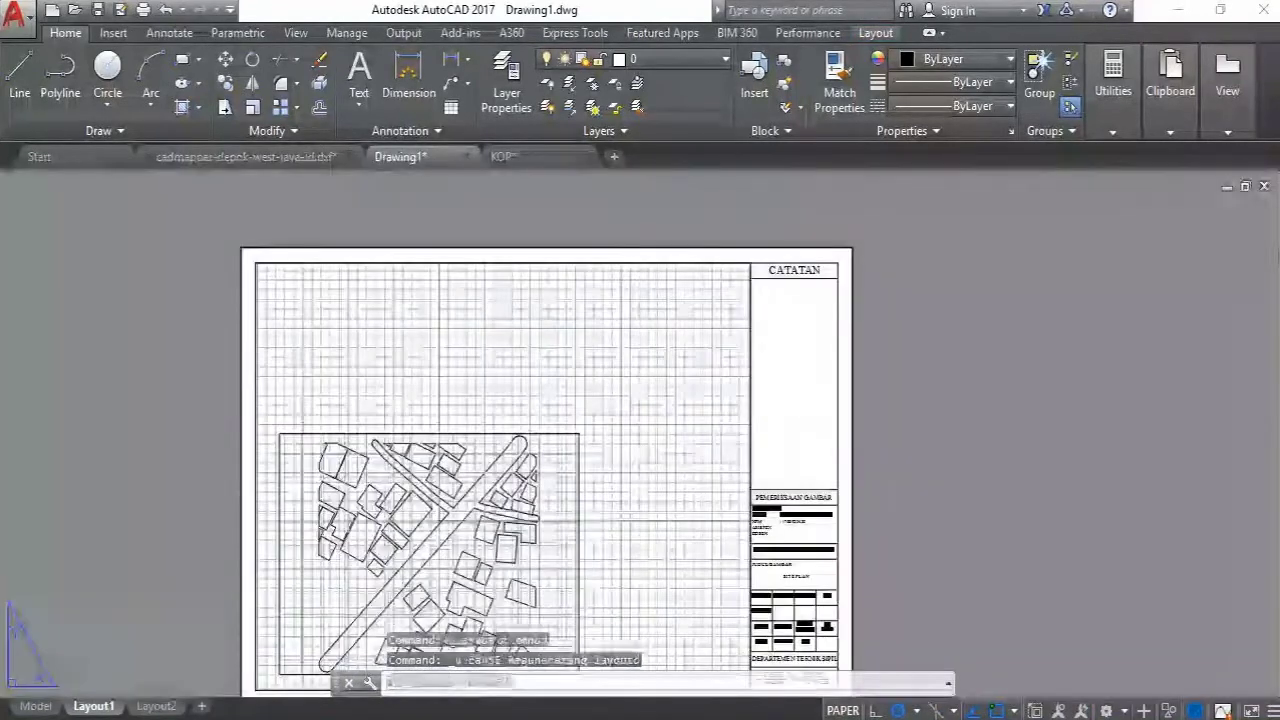
# Delete the large viewport pasted with the title block, keeping the smaller original map viewport
pyautogui.click(758, 386)
pyautogui.click(766, 363)
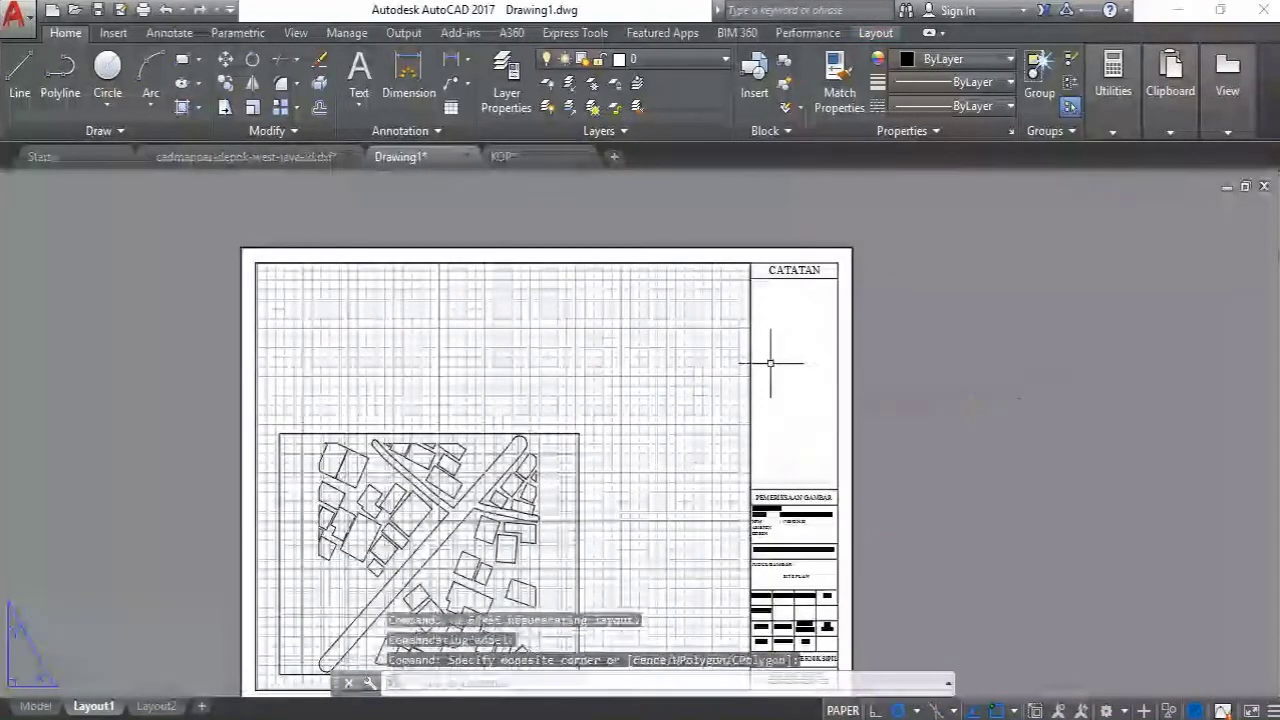
pyautogui.click(749, 334)
pyautogui.click(752, 332)
pyautogui.click(752, 338)
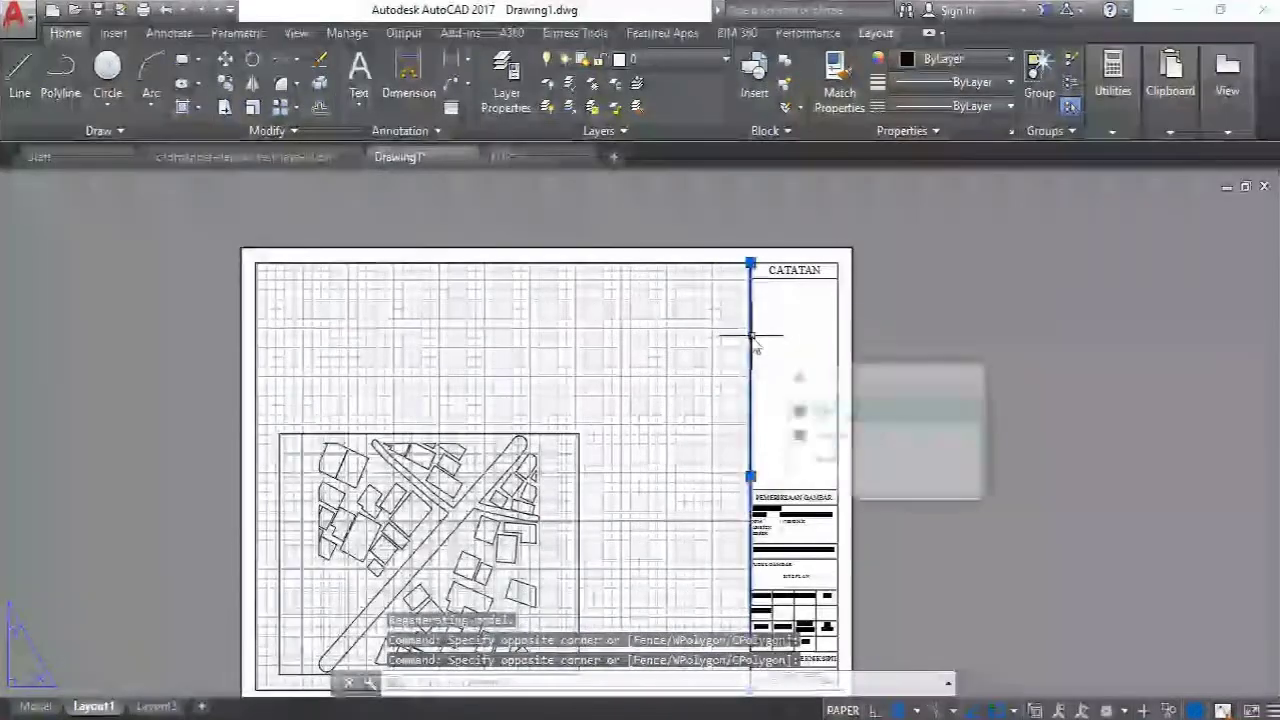
pyautogui.press('Delete')
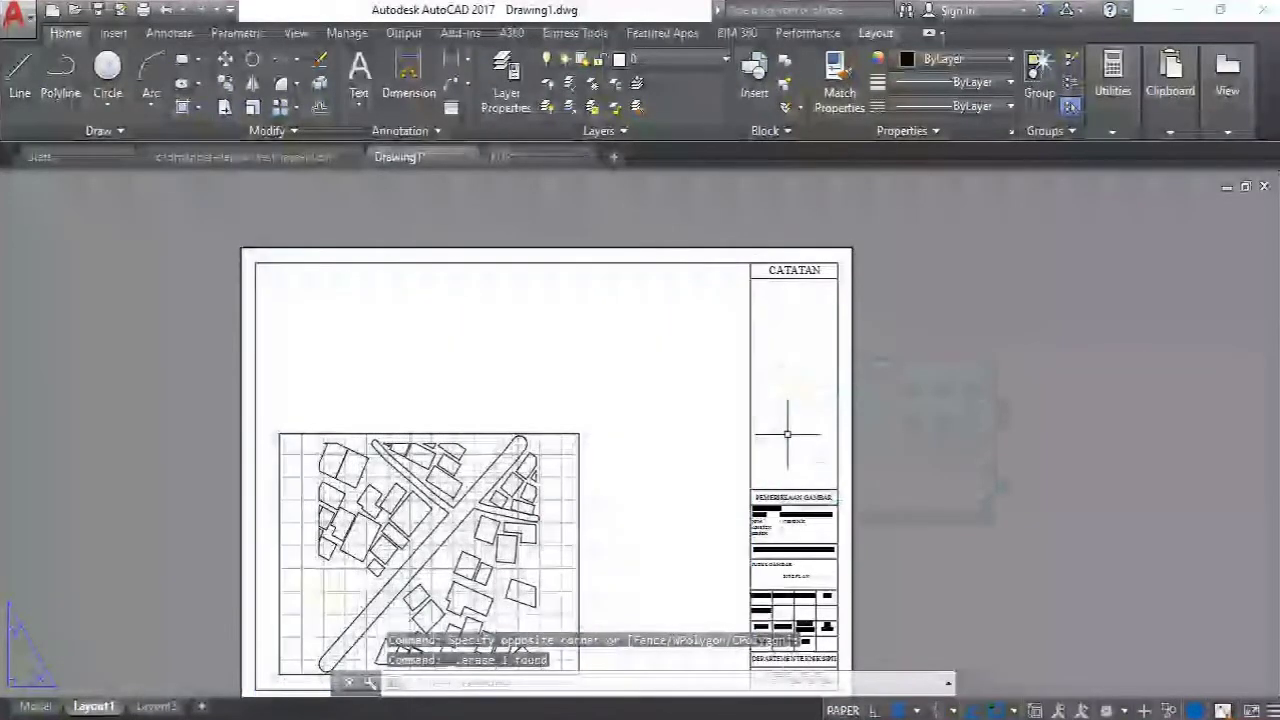
# Activate the remaining viewport, reduce the map's display scale and center it inside the frame, and return to paper space
pyautogui.moveTo(614, 423); pyautogui.dragTo(709, 280, button='middle')
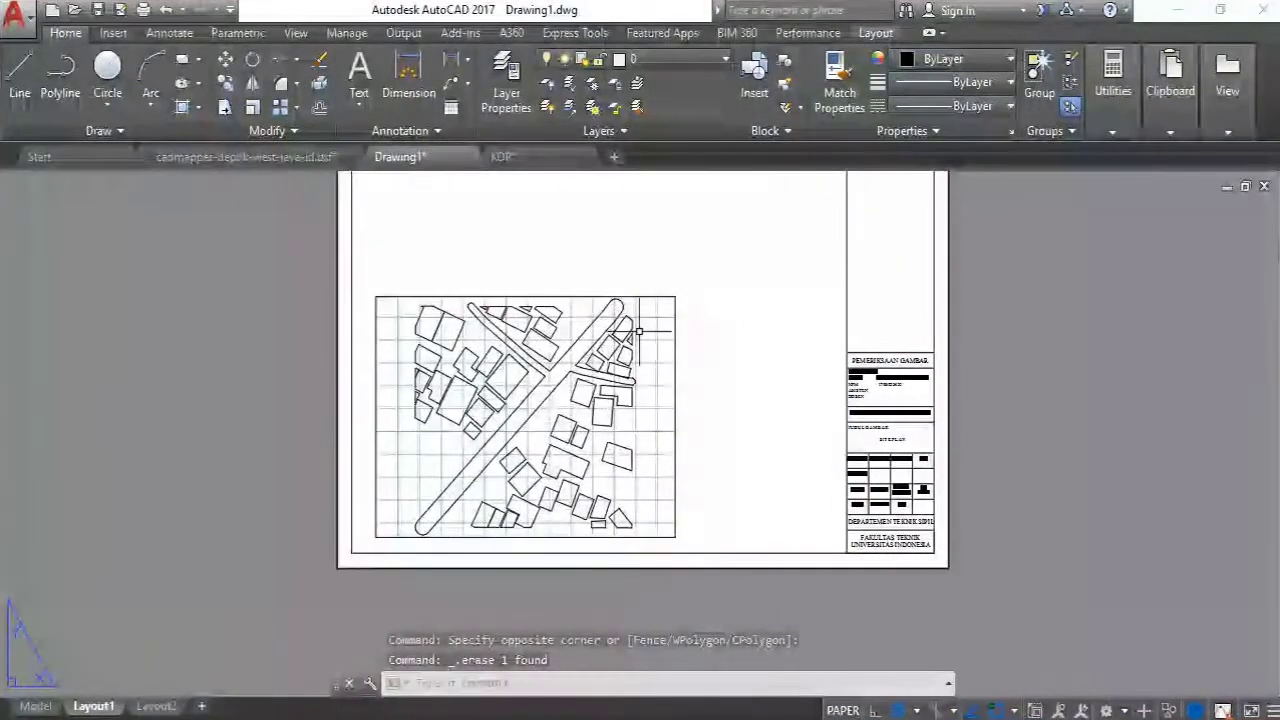
pyautogui.moveTo(600, 334); pyautogui.dragTo(456, 406, button='middle')
pyautogui.click(556, 469)
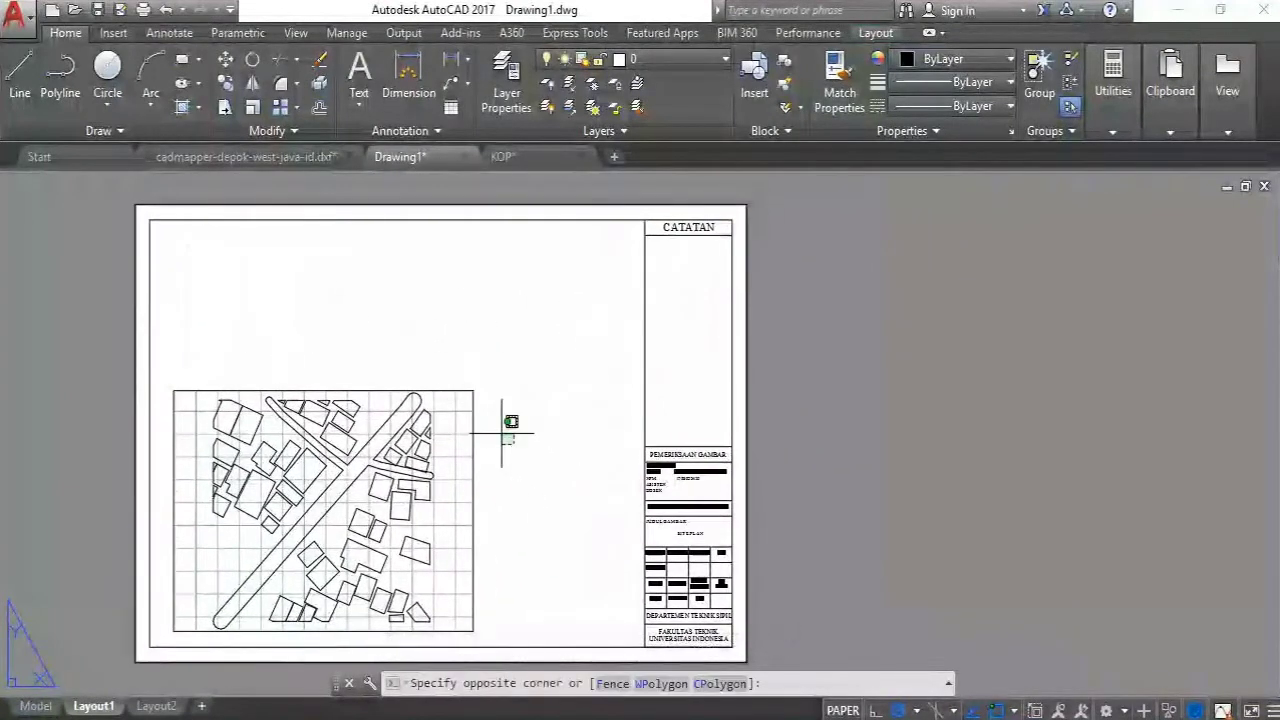
pyautogui.click(420, 354)
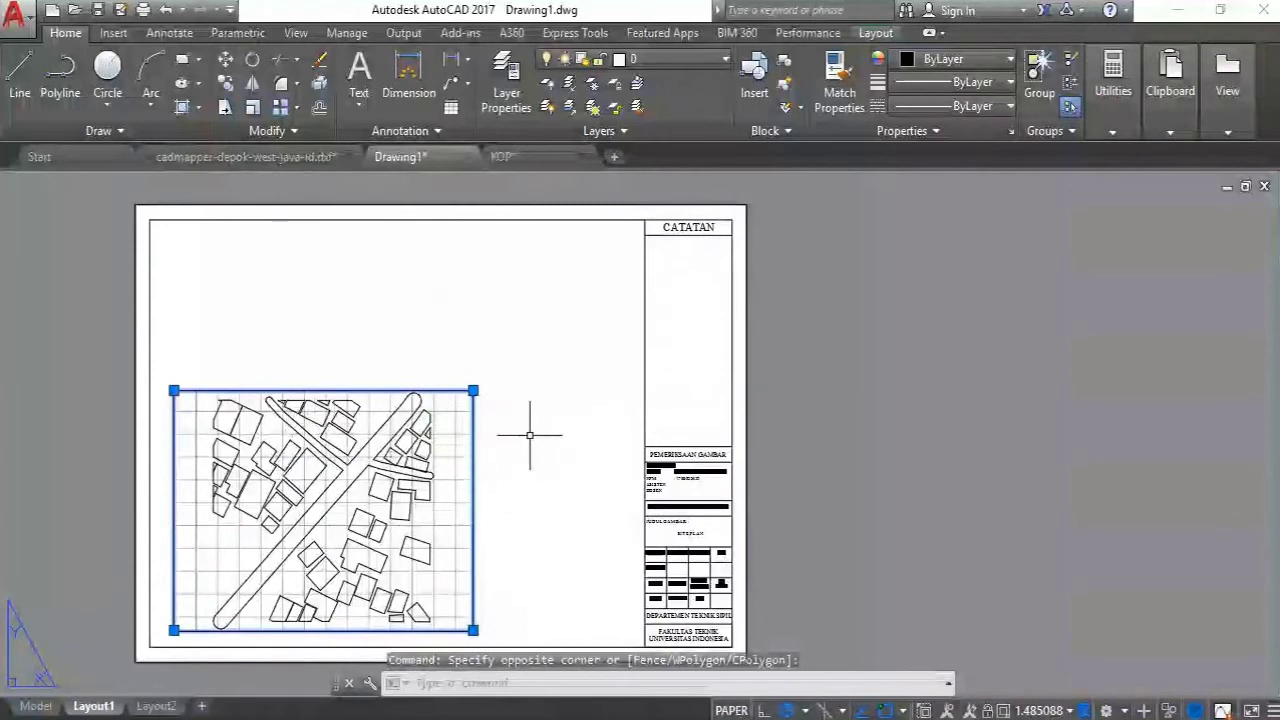
pyautogui.click(530, 435)
pyautogui.click(403, 303)
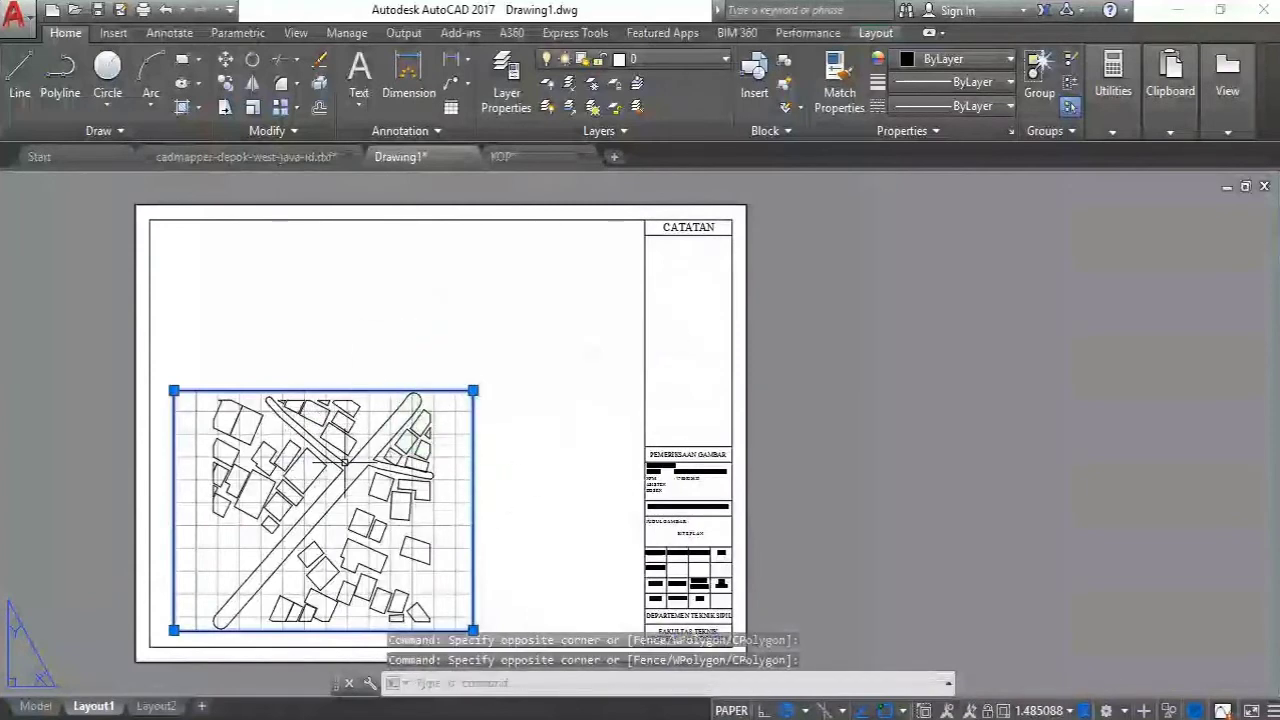
pyautogui.doubleClick(338, 458)
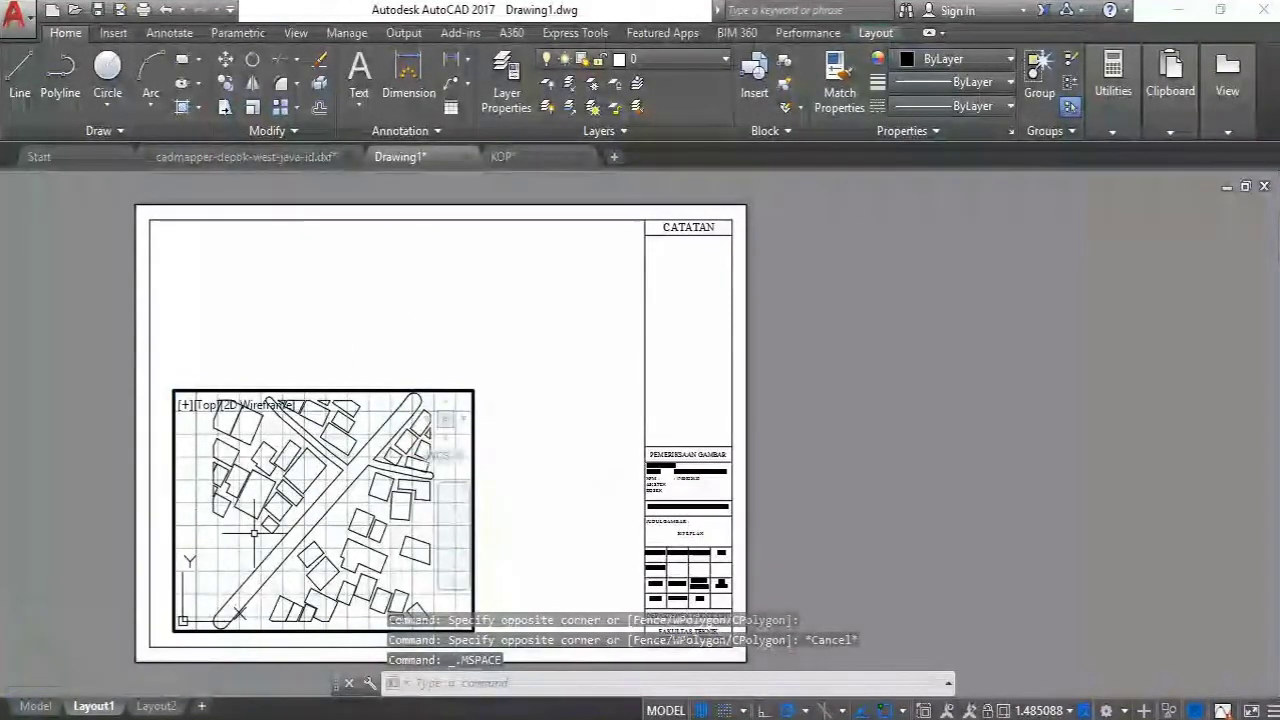
pyautogui.scroll(-8, 254, 533)
pyautogui.scroll(6, 288, 510)
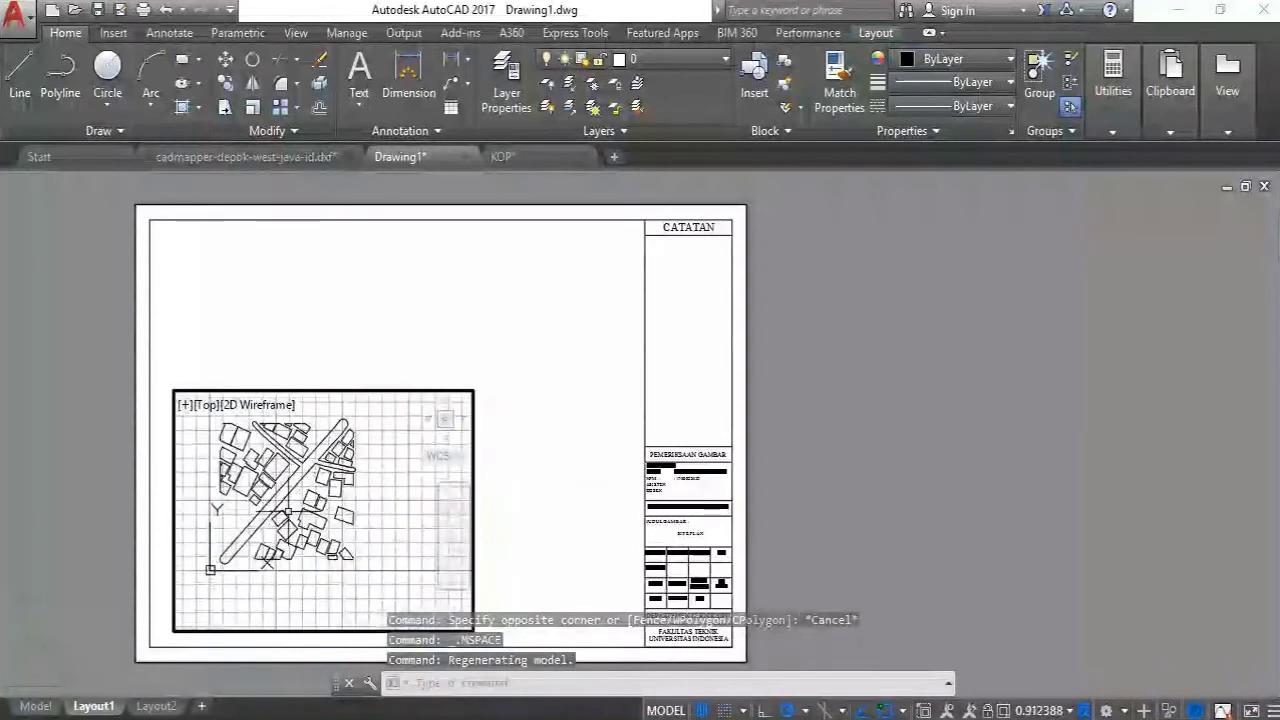
pyautogui.moveTo(312, 486); pyautogui.dragTo(336, 508, button='middle')
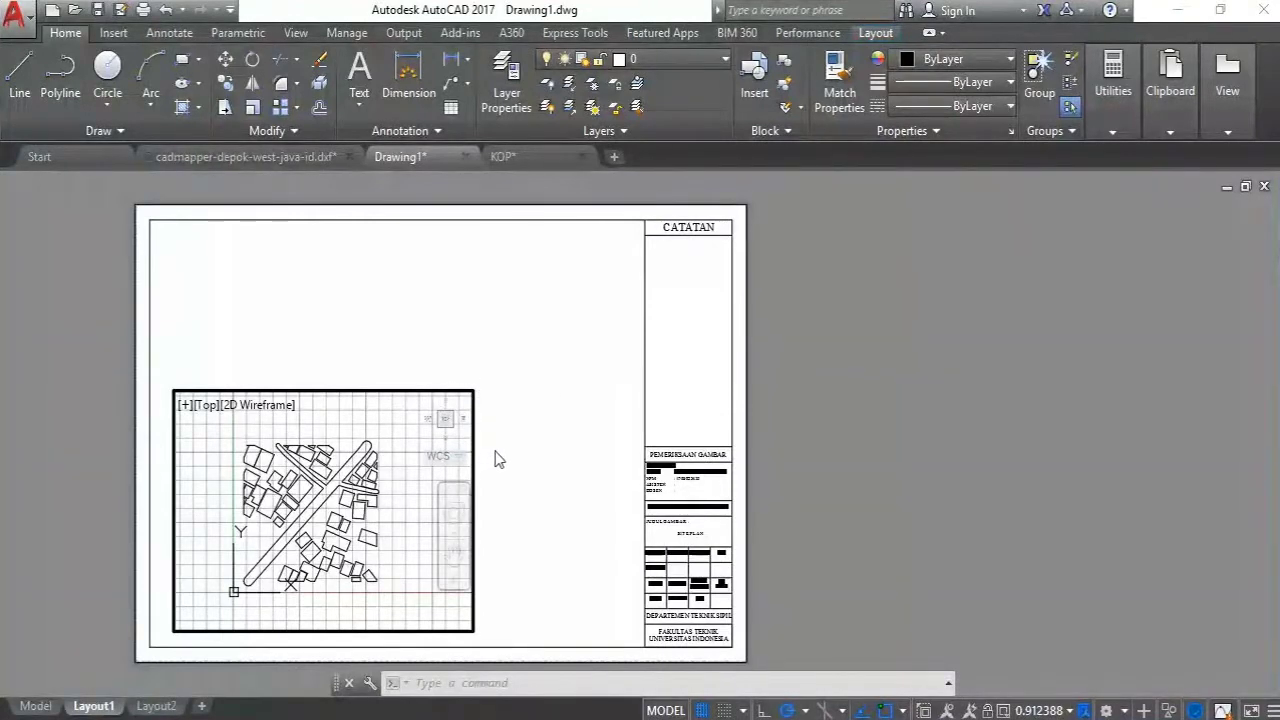
pyautogui.moveTo(355, 468)
pyautogui.mouseDown(button='middle')
pyautogui.moveTo(331, 448)
pyautogui.moveTo(355, 499)
pyautogui.mouseUp(button='middle')
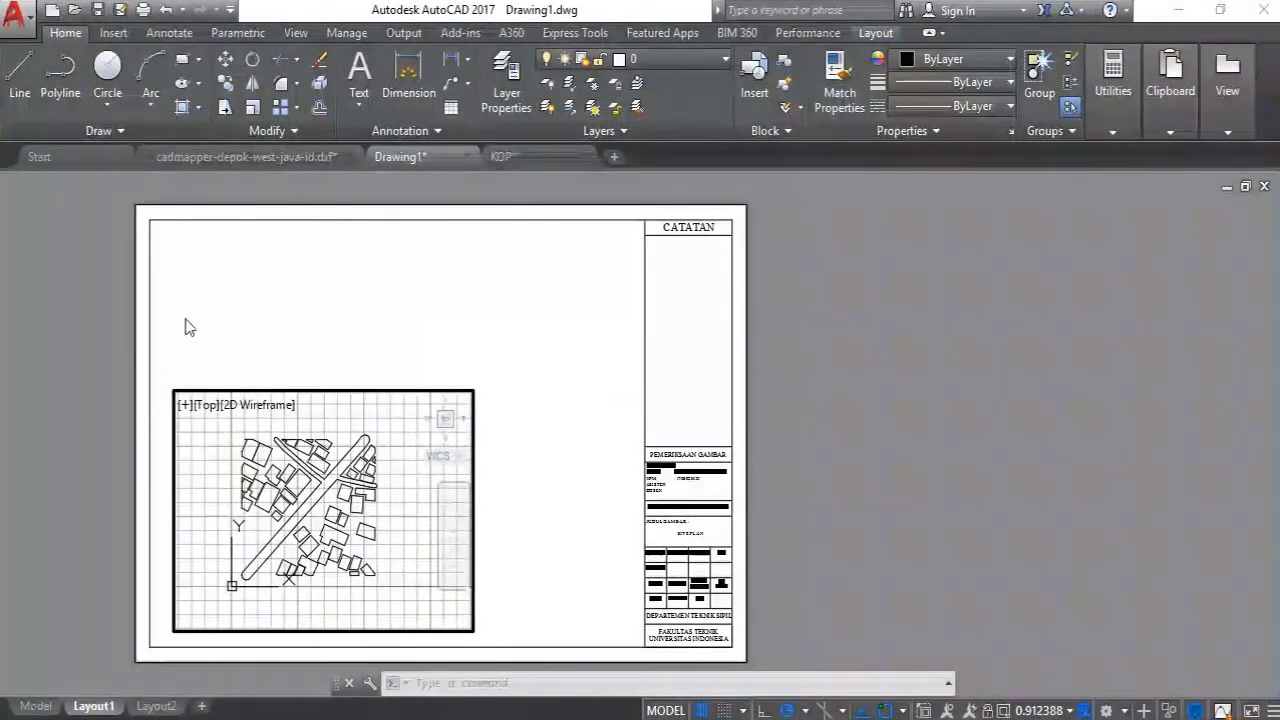
pyautogui.moveTo(308, 512); pyautogui.dragTo(332, 524, button='middle')
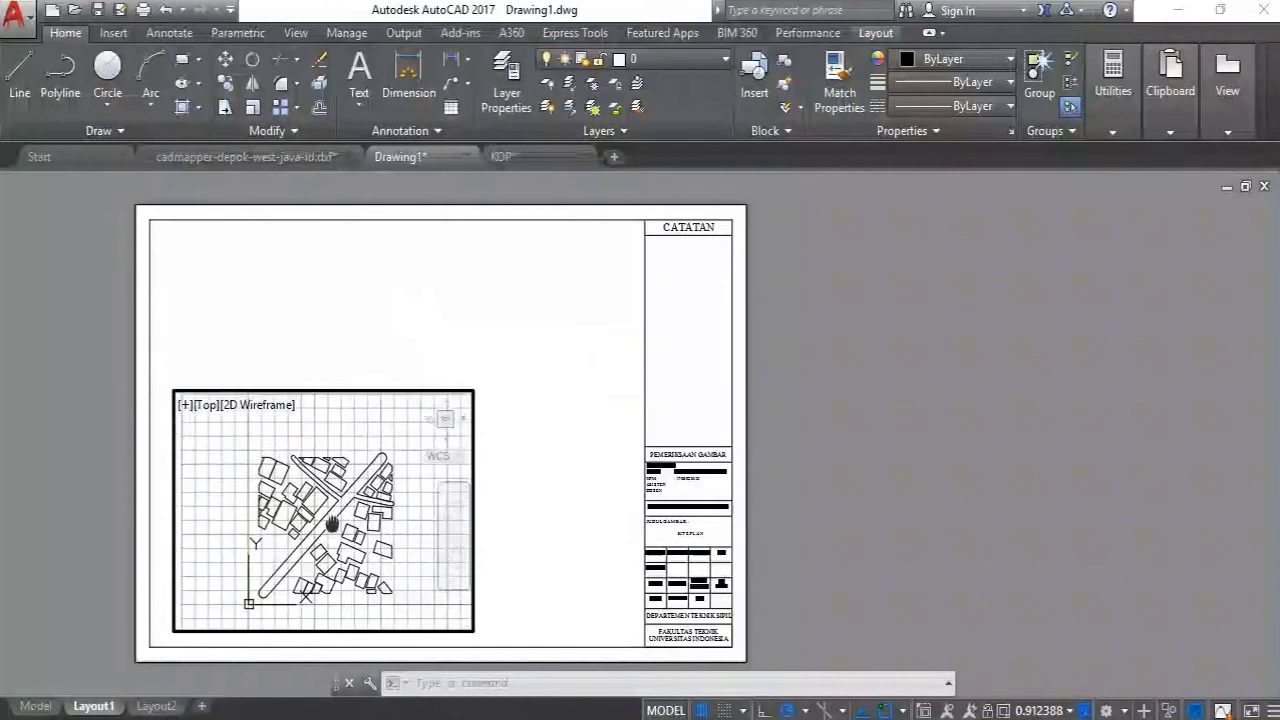
pyautogui.doubleClick(517, 298)
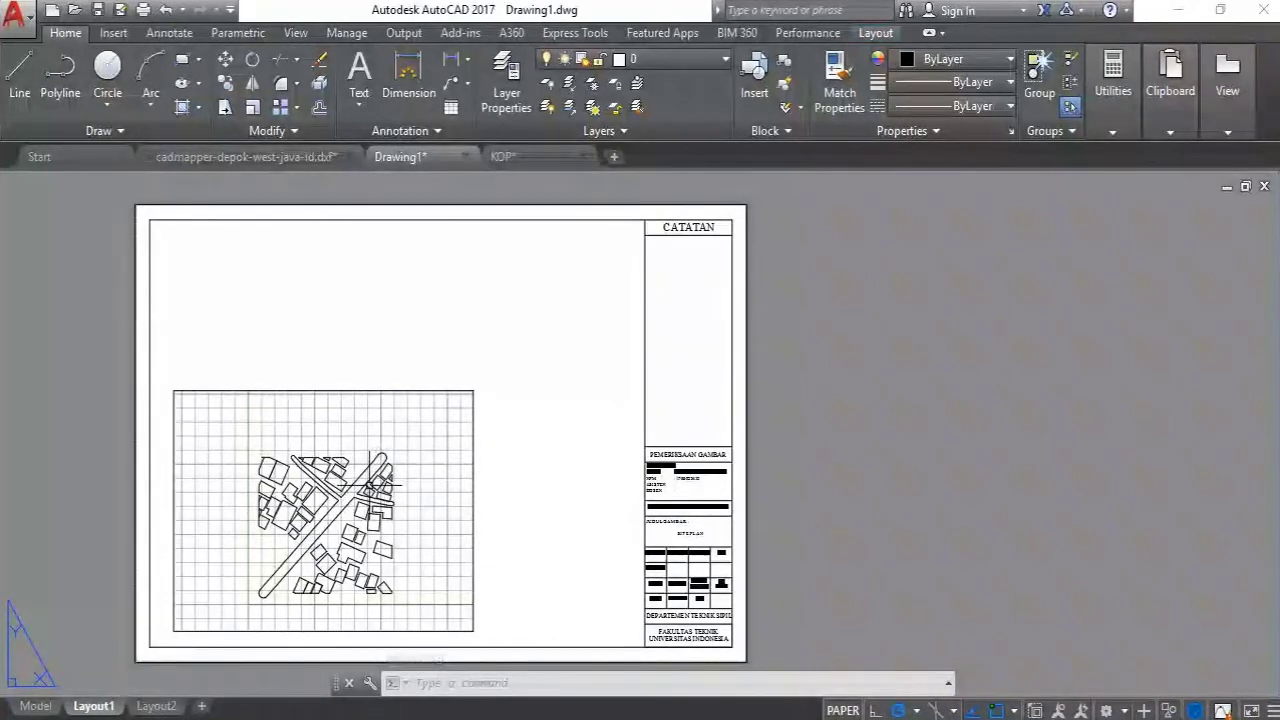
# Reactivate the viewport, shift the map toward the frame's lower-left corner, and return to paper space
pyautogui.doubleClick(370, 486)
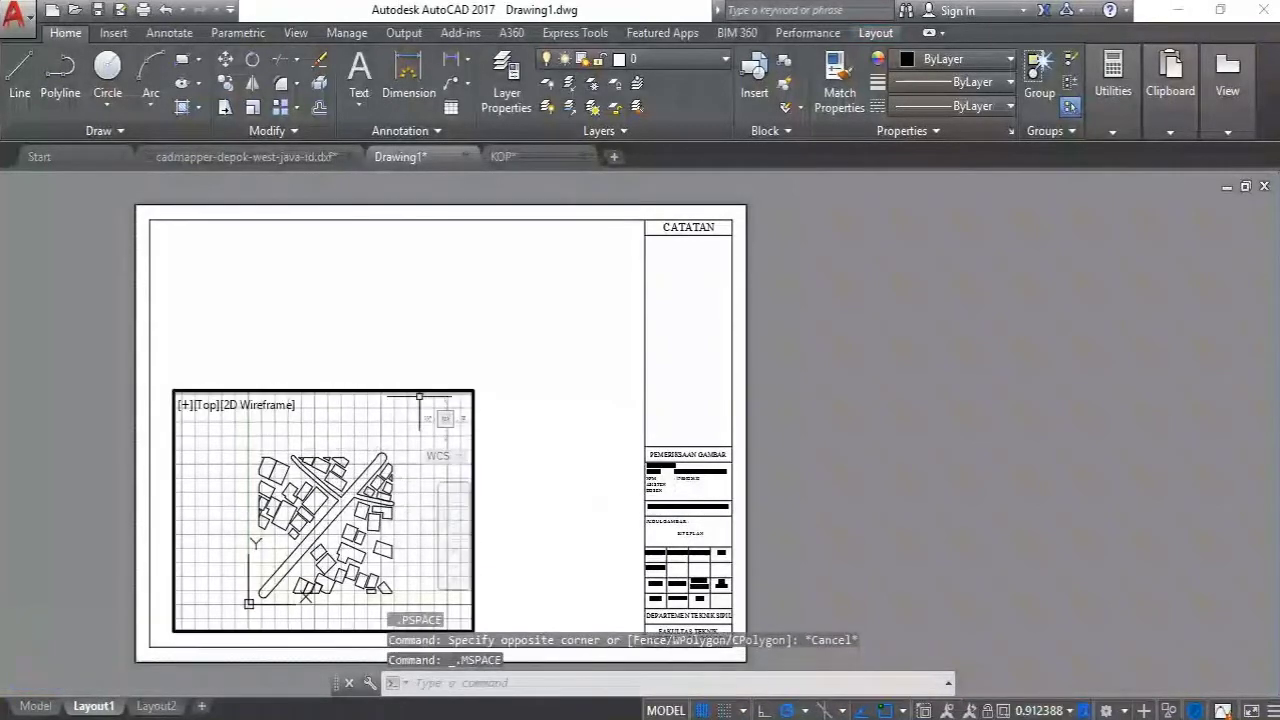
pyautogui.moveTo(363, 440); pyautogui.dragTo(306, 510, button='middle')
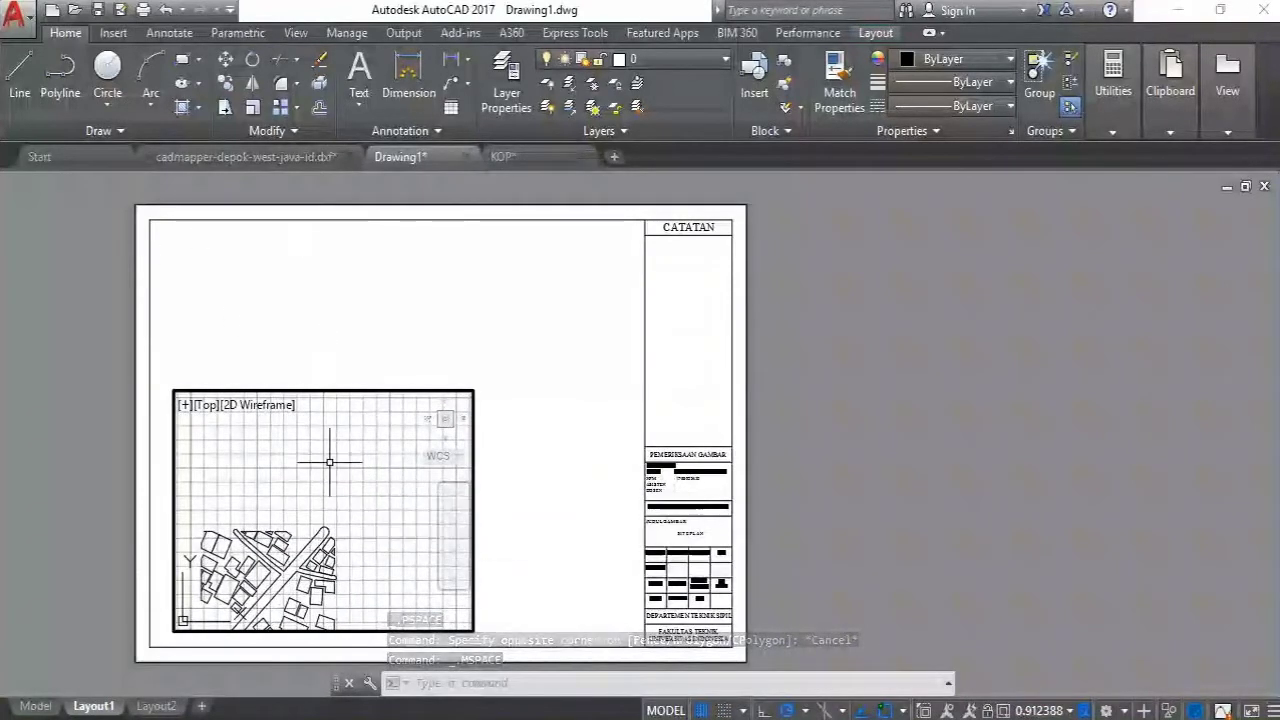
pyautogui.doubleClick(506, 316)
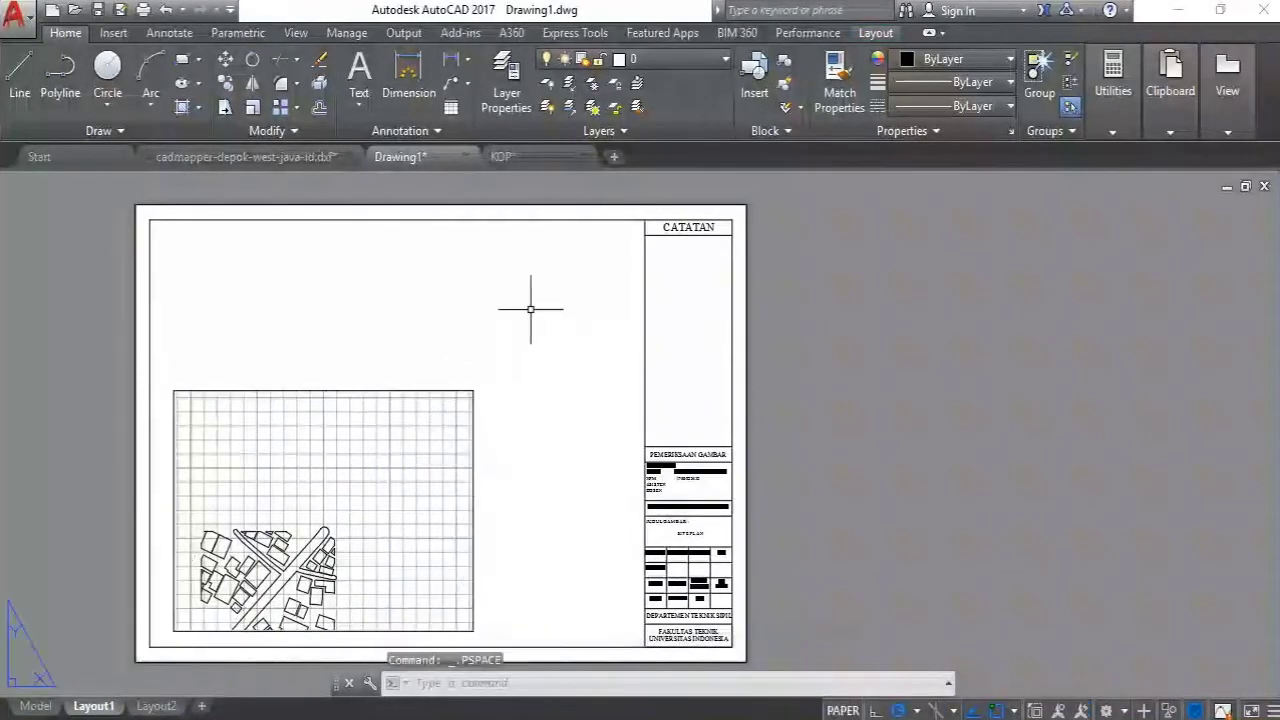
# Enter the viewport's model space once more and switch back to paper space without altering the map
pyautogui.moveTo(519, 349); pyautogui.dragTo(445, 349, button='middle')
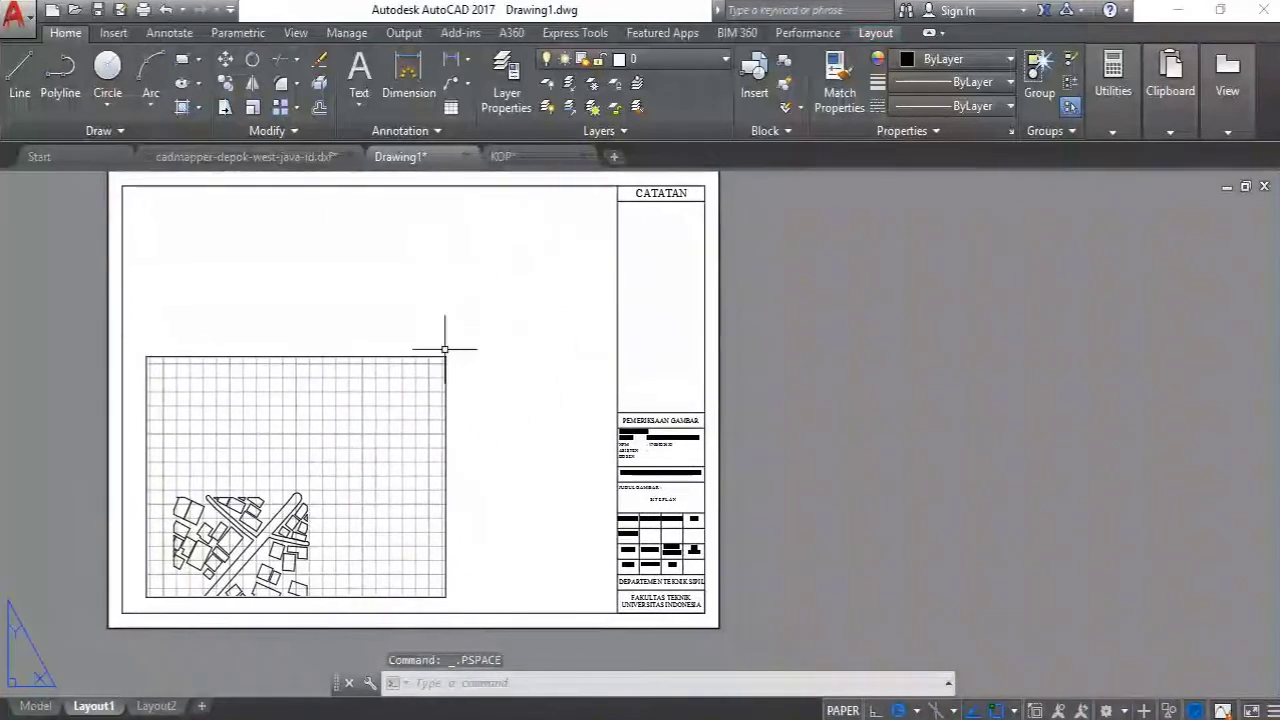
pyautogui.click(384, 394)
pyautogui.doubleClick(343, 417)
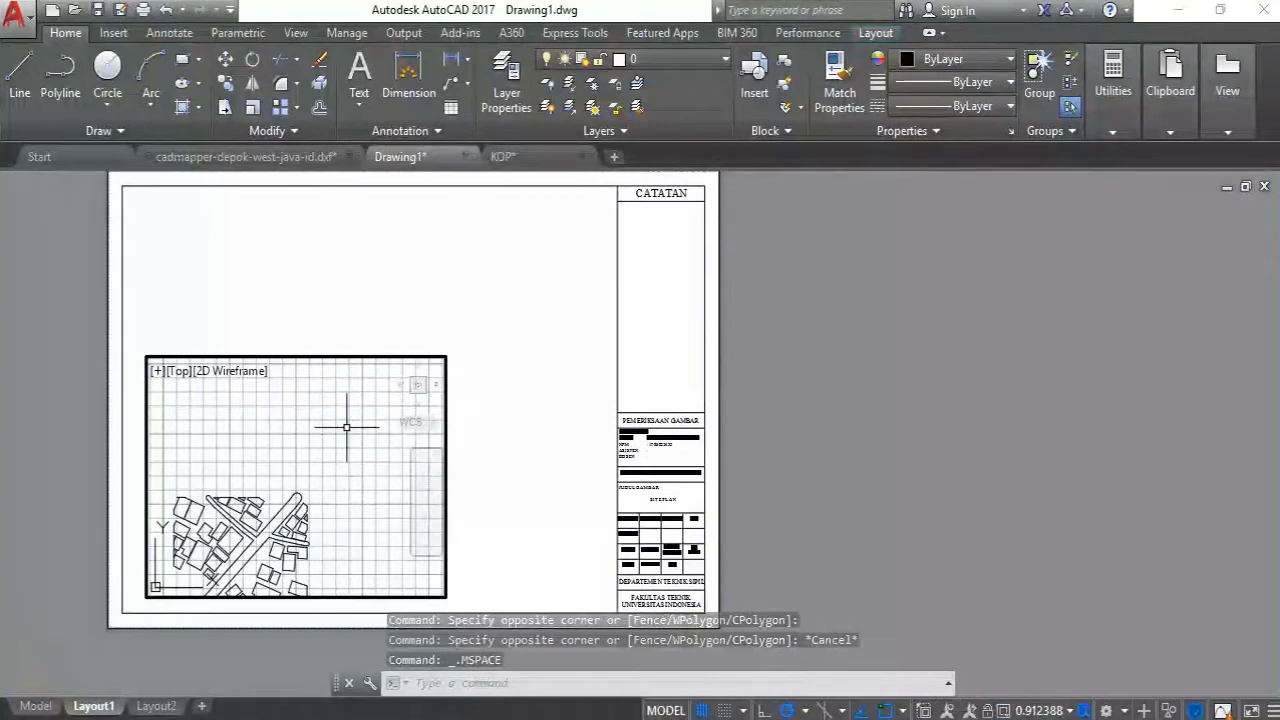
pyautogui.doubleClick(512, 286)
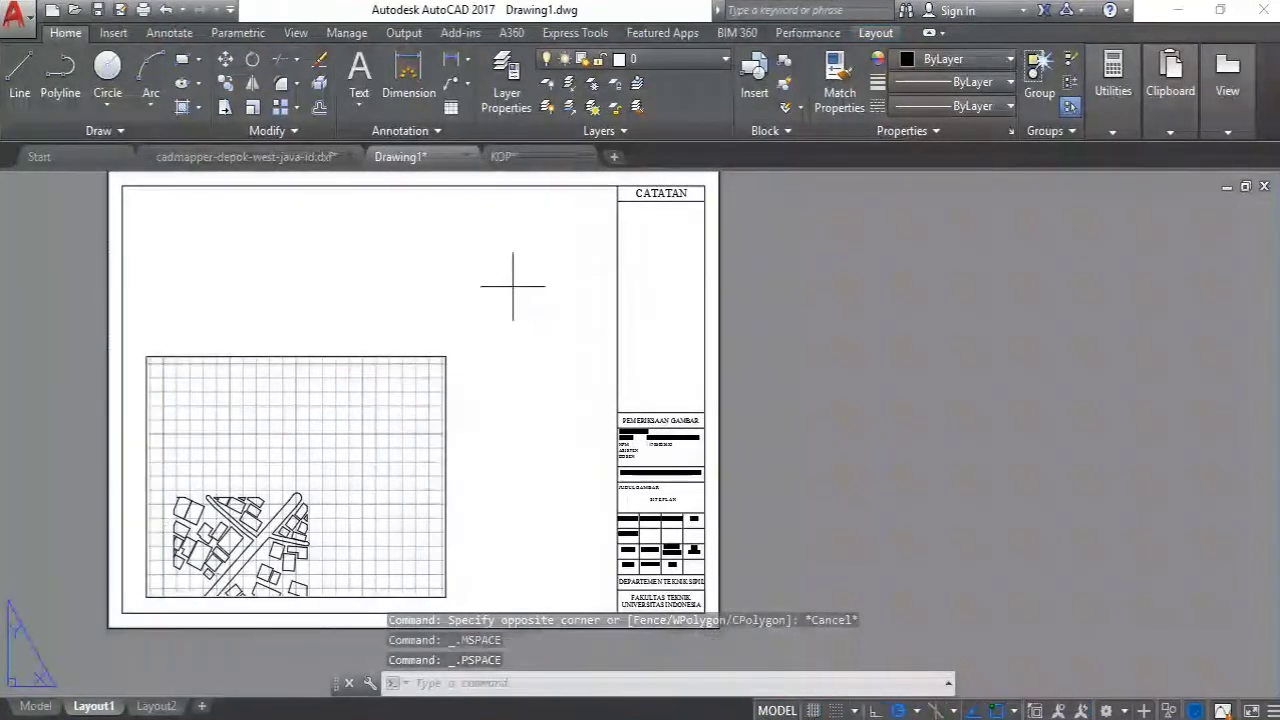
pyautogui.click(515, 282)
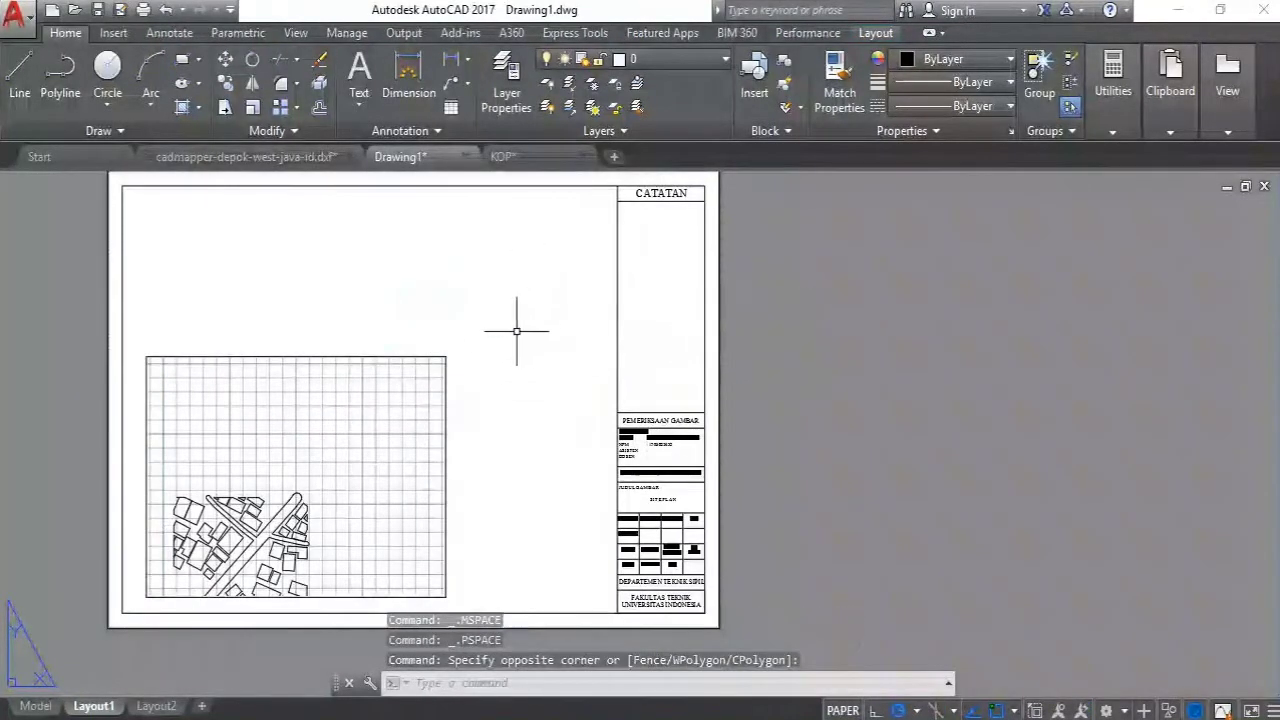
# Stretch the viewport's upper-right and lower-left corners to the inner border so it fills the drawing area beside the title block
pyautogui.click(495, 389)
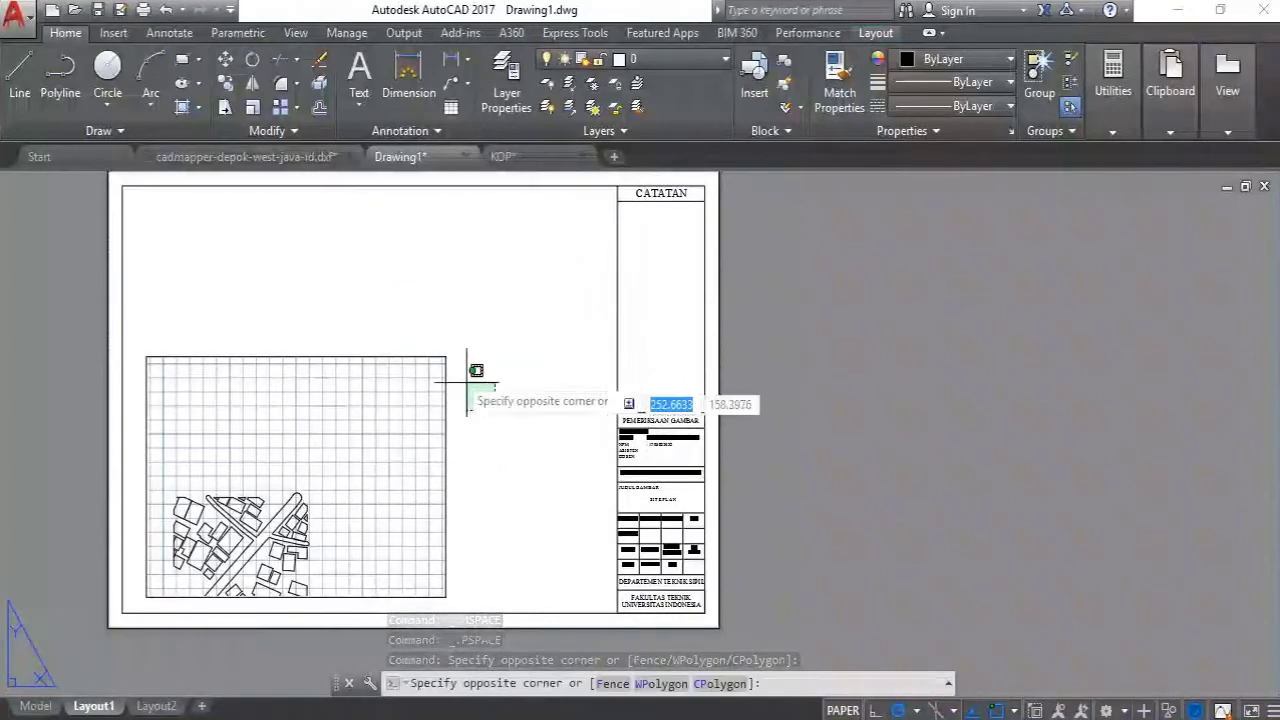
pyautogui.click(423, 334)
pyautogui.moveTo(509, 325); pyautogui.dragTo(495, 369, button='middle')
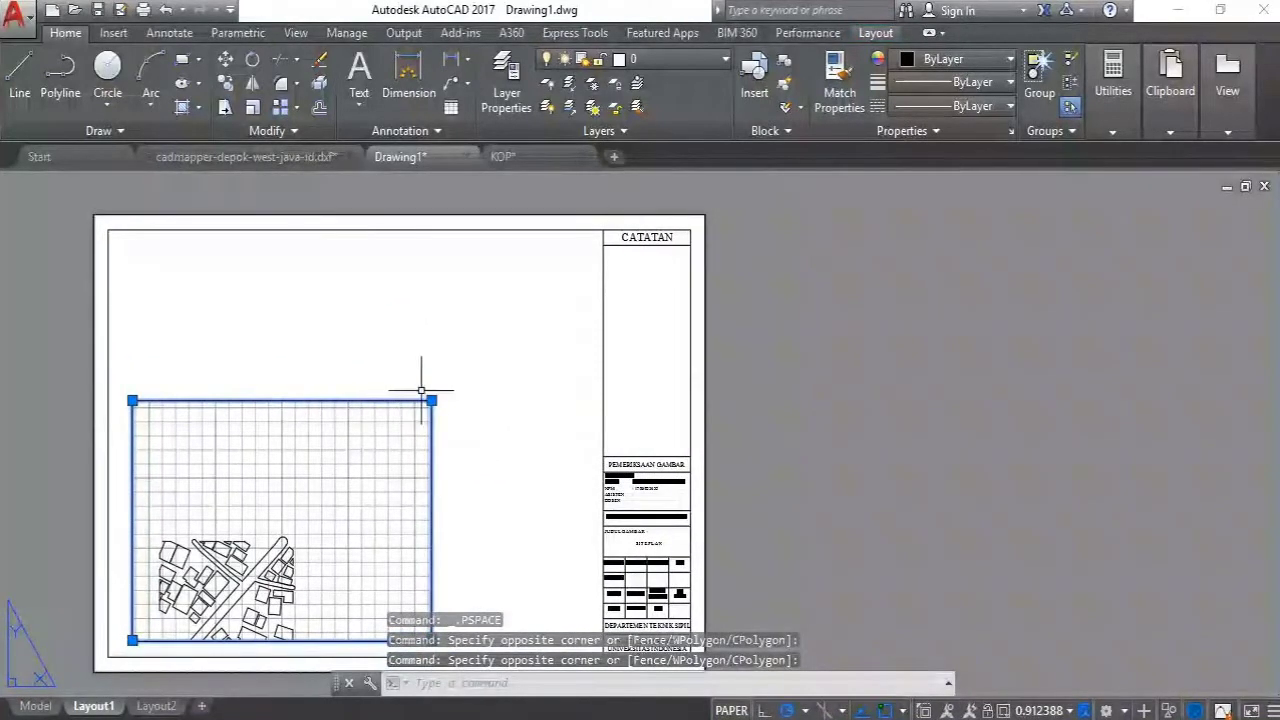
pyautogui.click(432, 400)
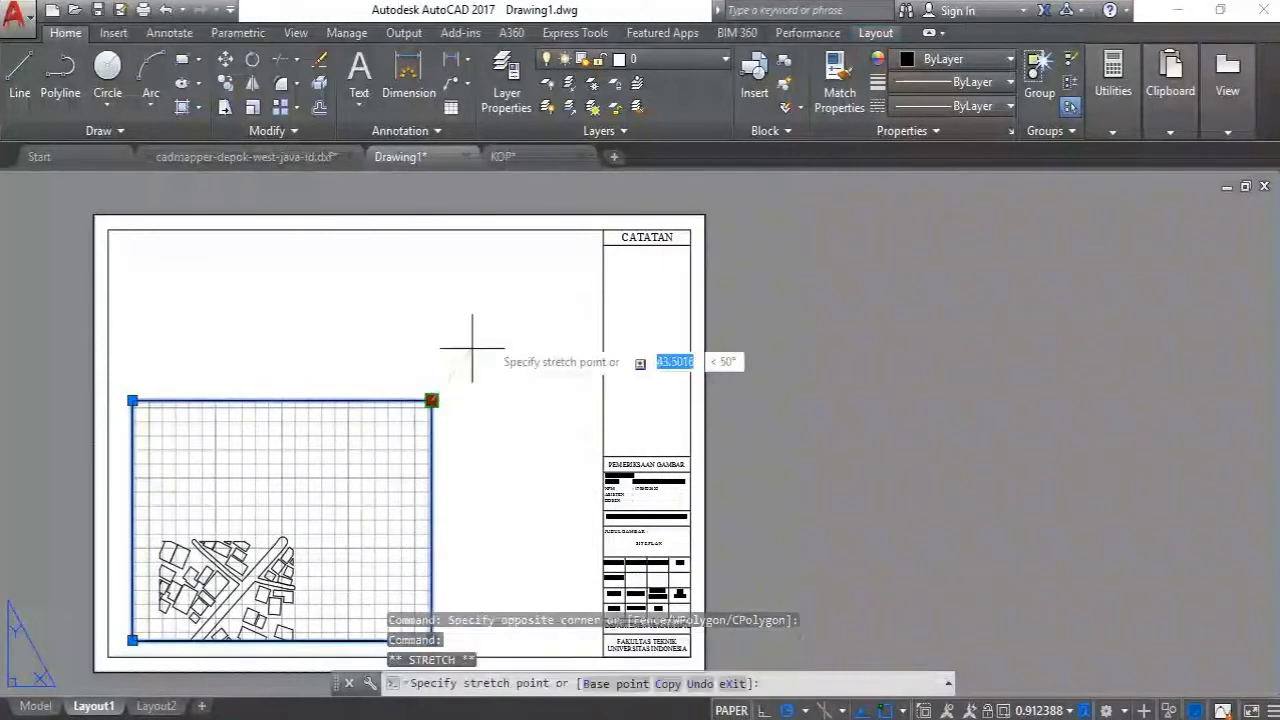
pyautogui.click(603, 229)
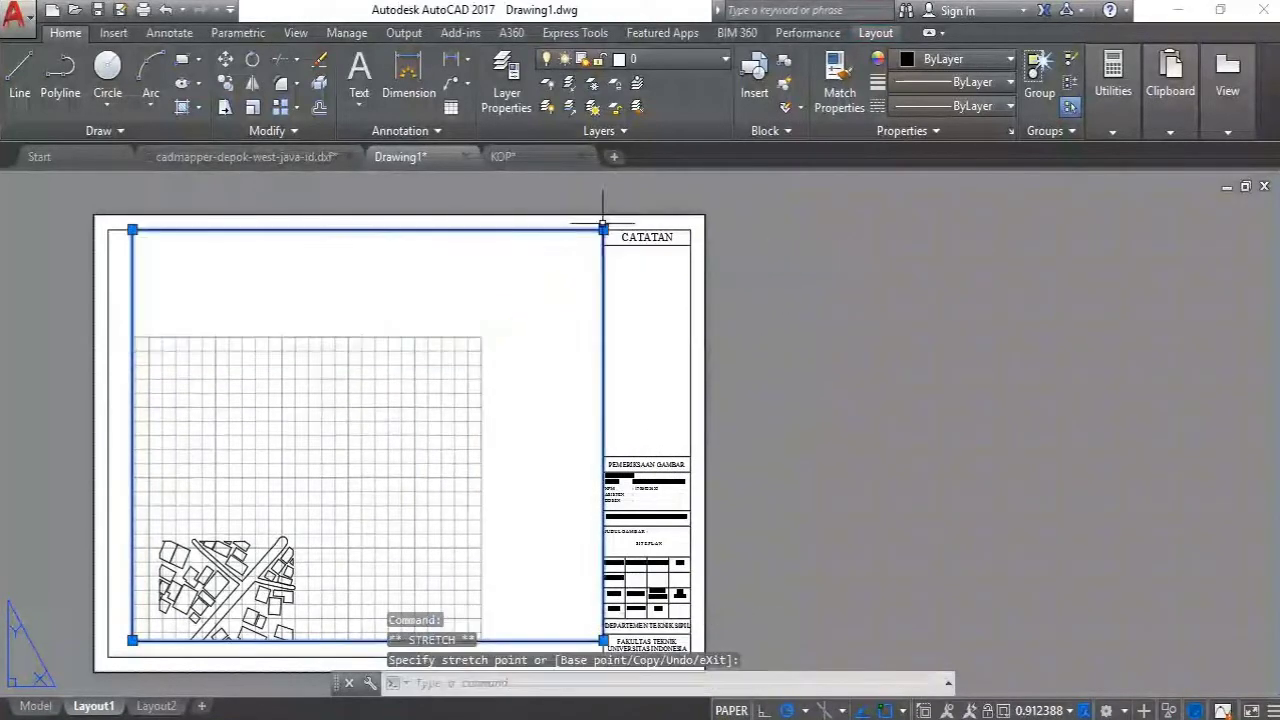
pyautogui.click(132, 641)
pyautogui.moveTo(218, 608); pyautogui.dragTo(302, 482, button='middle')
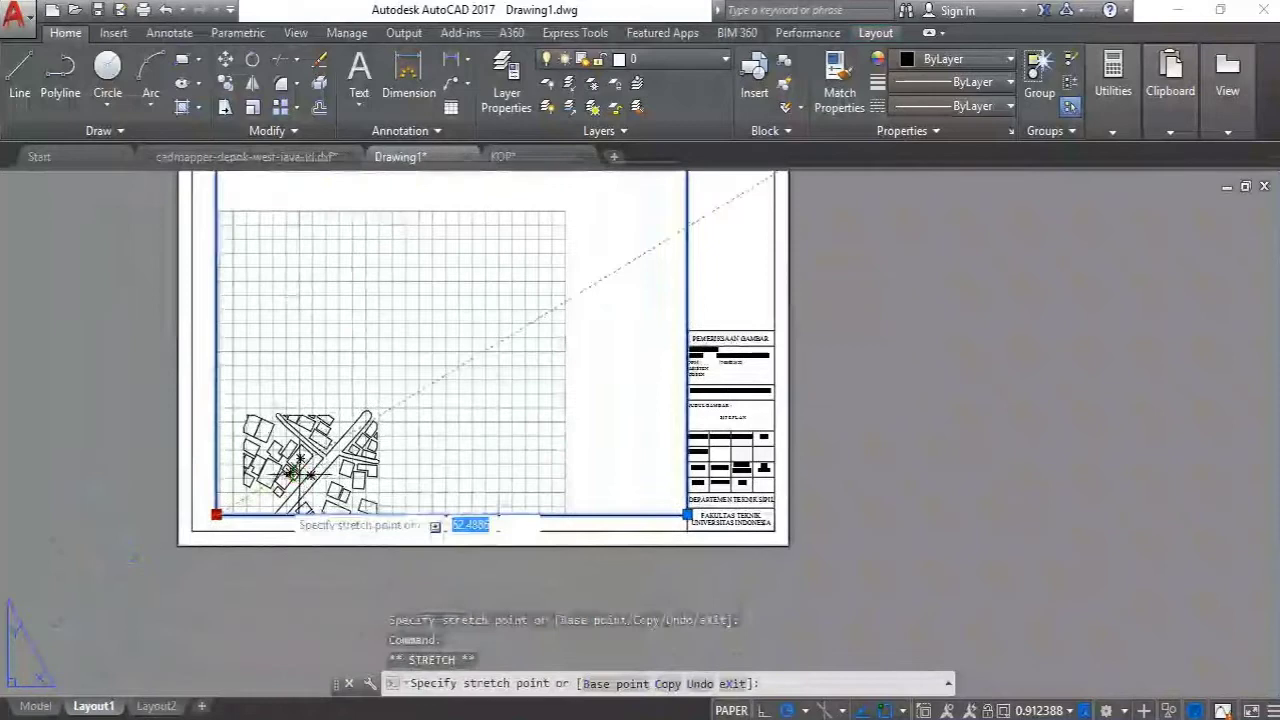
pyautogui.click(191, 529)
pyautogui.moveTo(400, 491); pyautogui.dragTo(361, 592, button='middle')
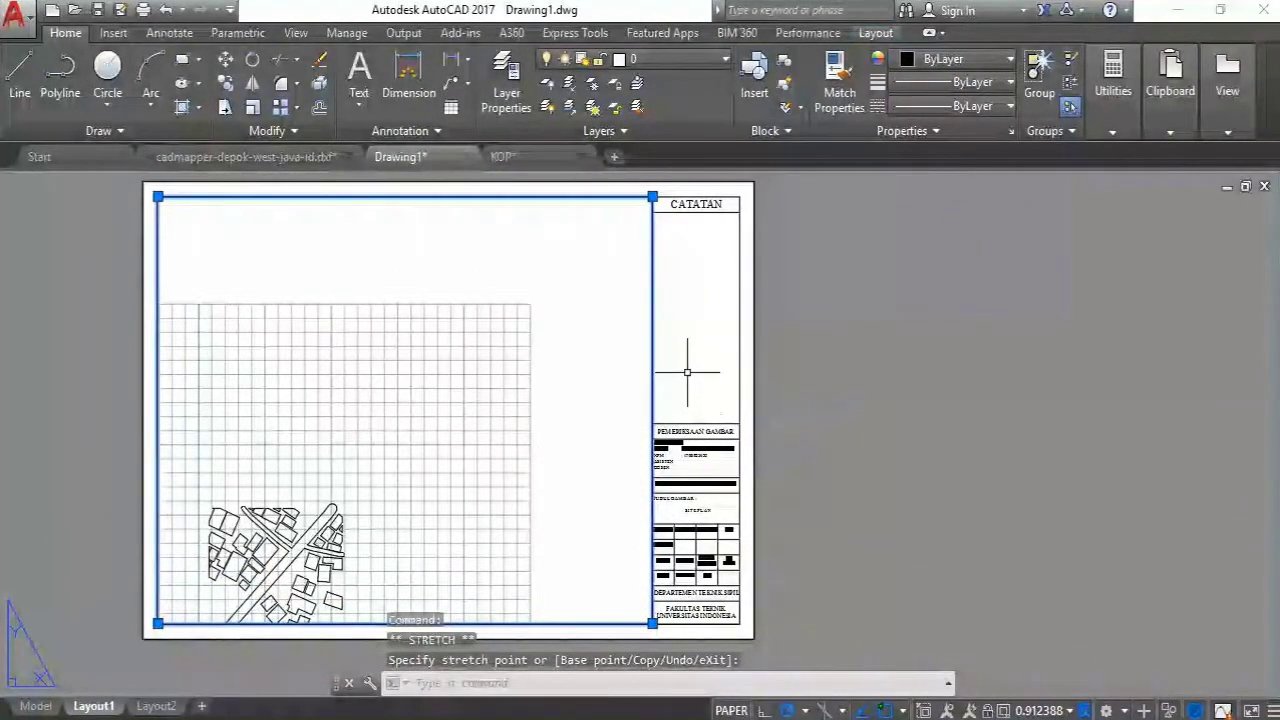
pyautogui.press('Escape')
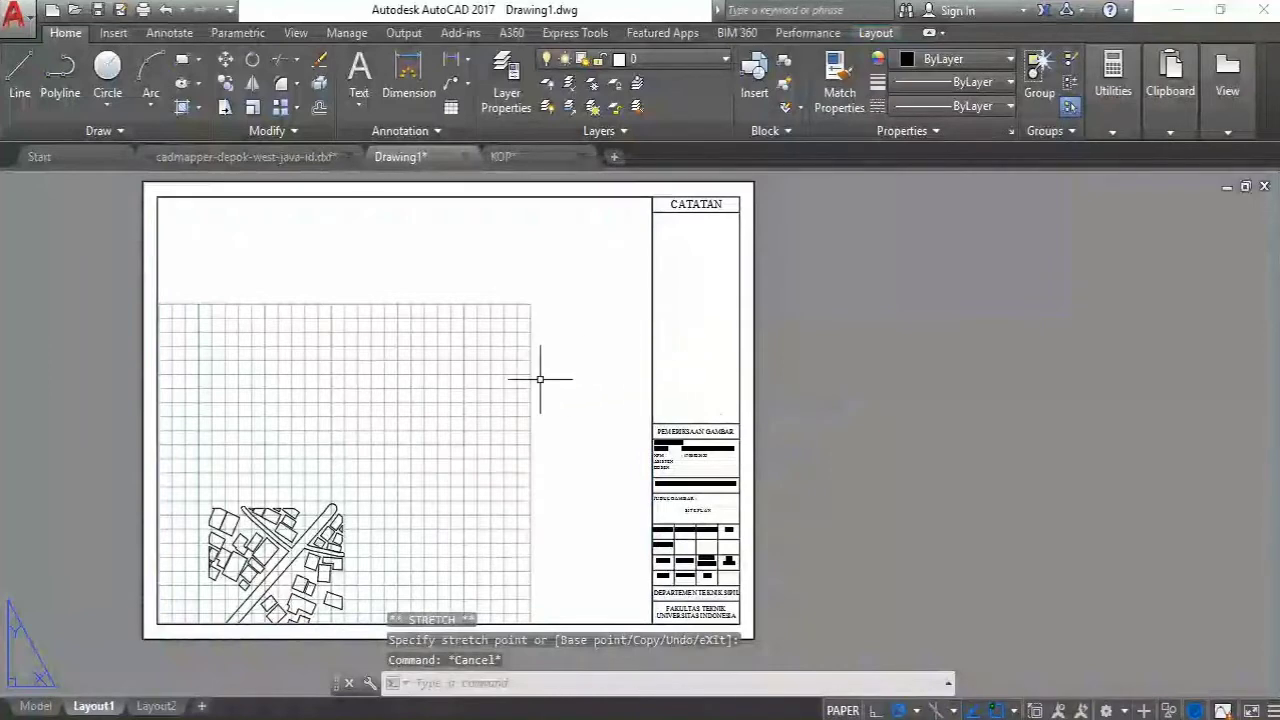
# Activate the viewport, bring the map into its frame and enlarge it until the main road and surrounding buildings fill the view
pyautogui.click(449, 373)
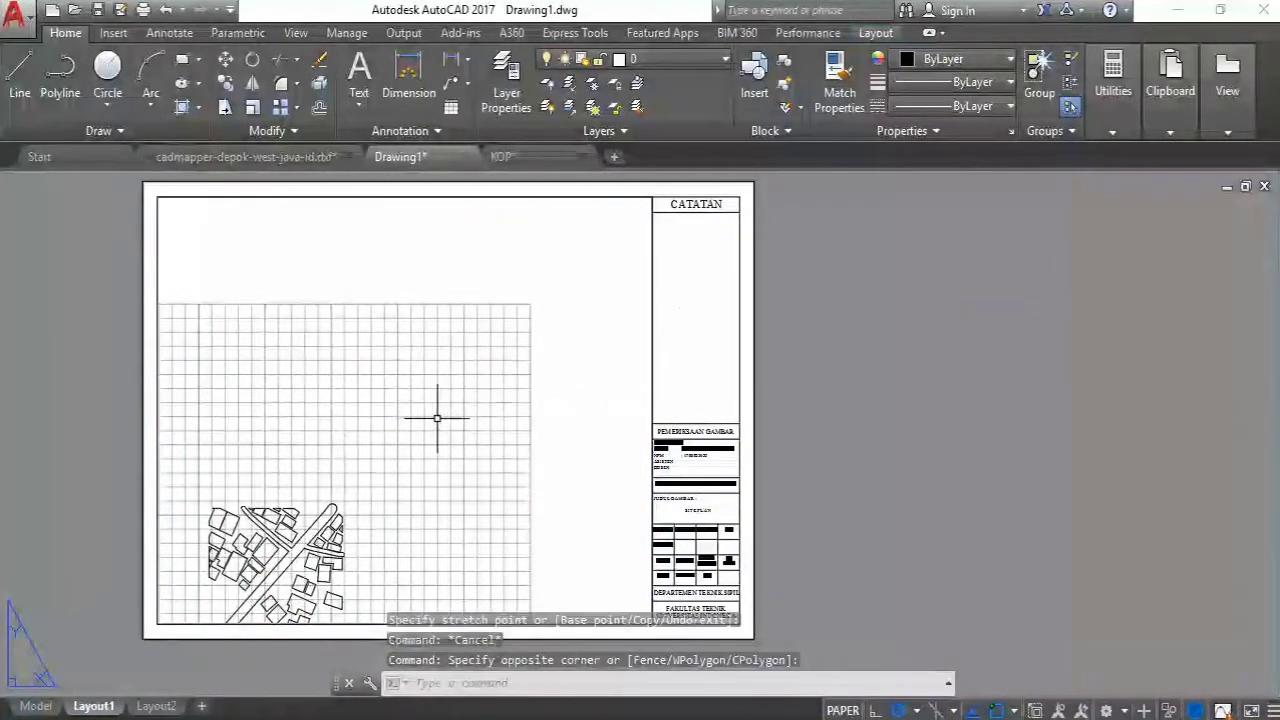
pyautogui.doubleClick(423, 409)
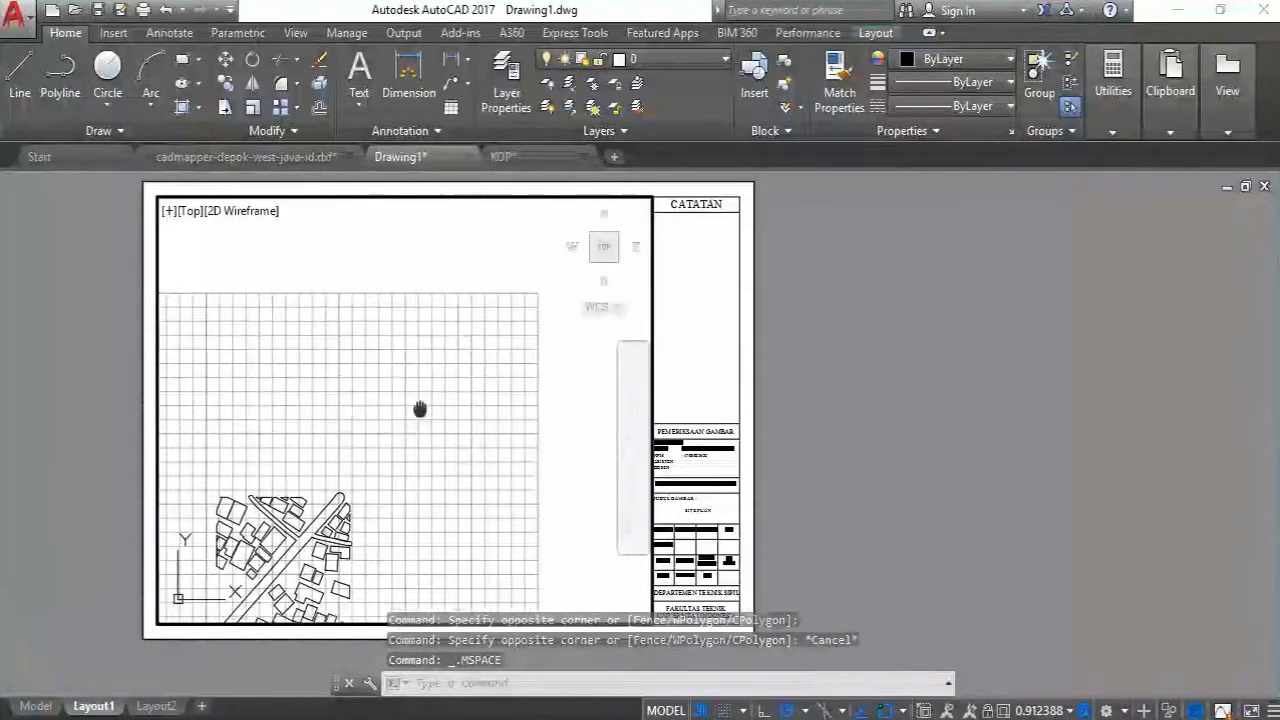
pyautogui.moveTo(423, 409); pyautogui.dragTo(503, 332, button='middle')
pyautogui.scroll(4, 341, 554)
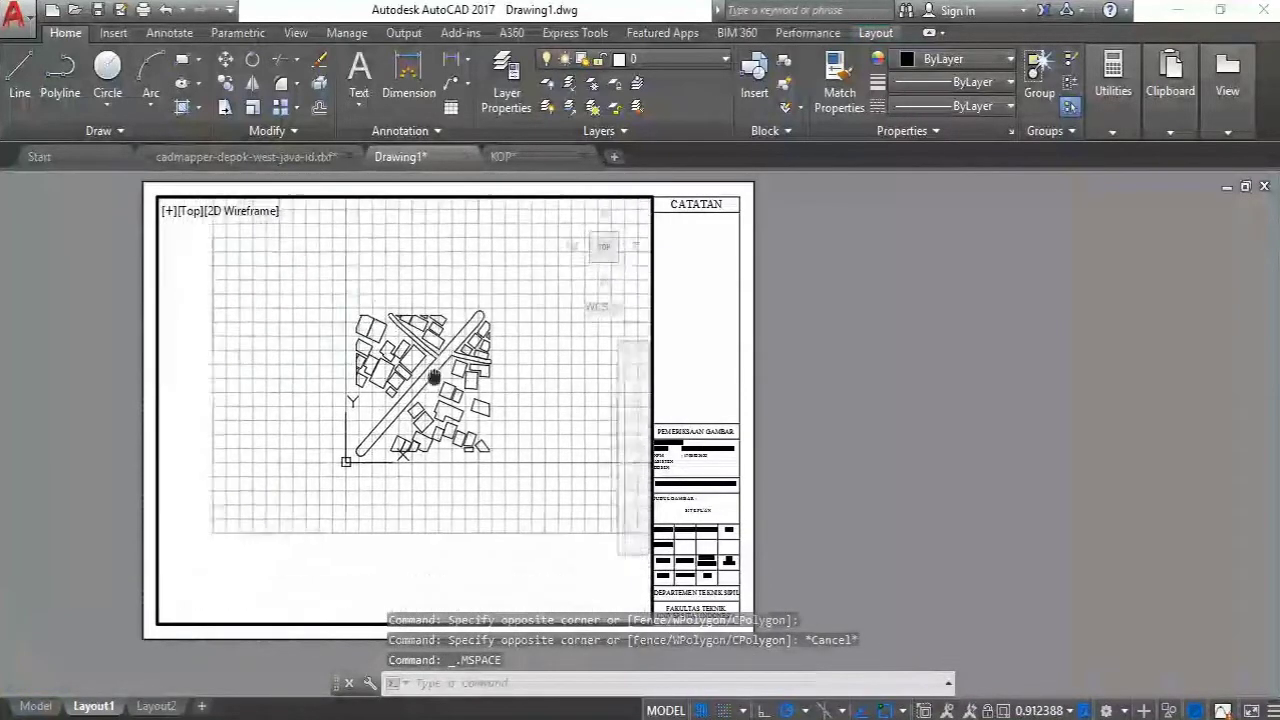
pyautogui.scroll(3, 471, 363)
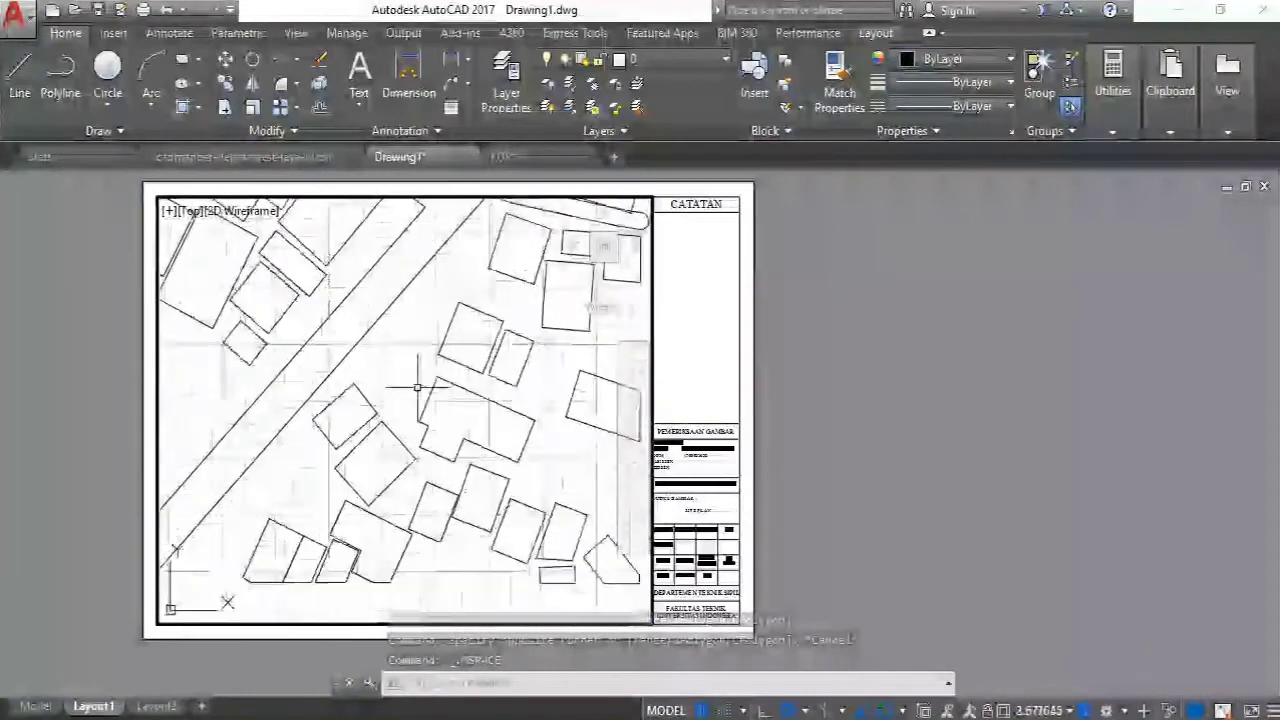
pyautogui.scroll(-4, 473, 432)
pyautogui.scroll(4, 474, 400)
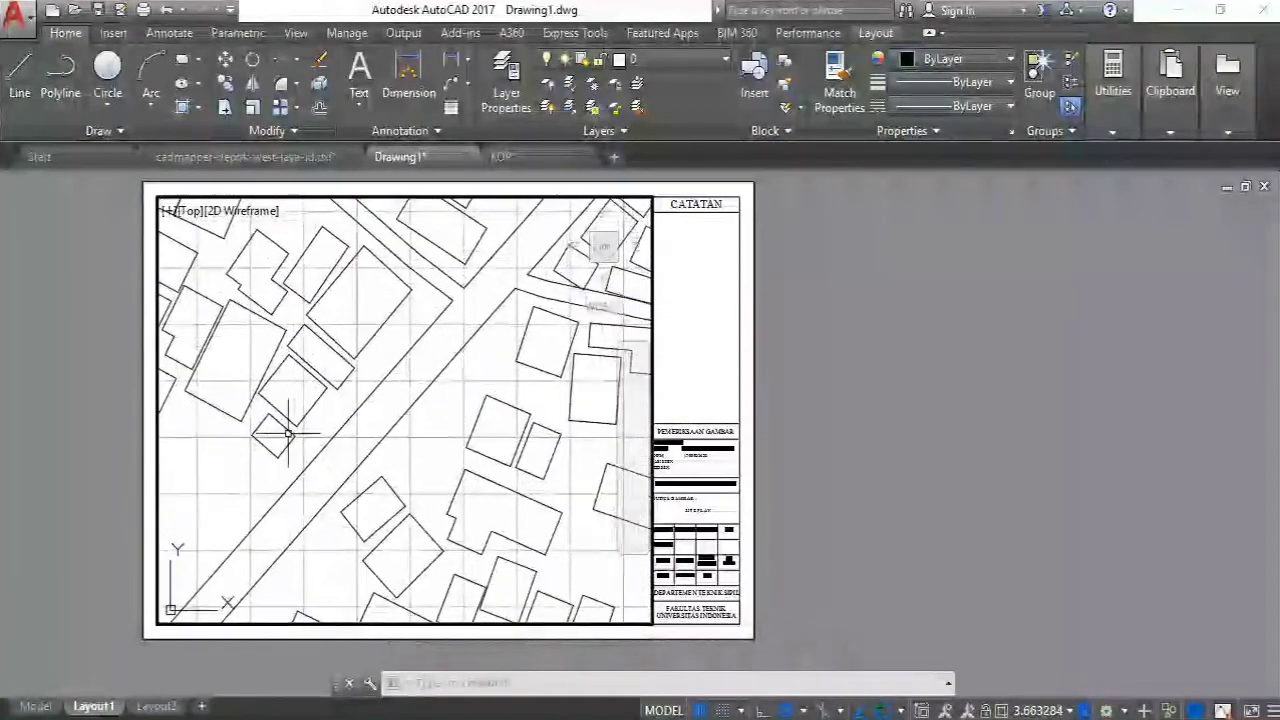
pyautogui.click(350, 382)
pyautogui.click(343, 356)
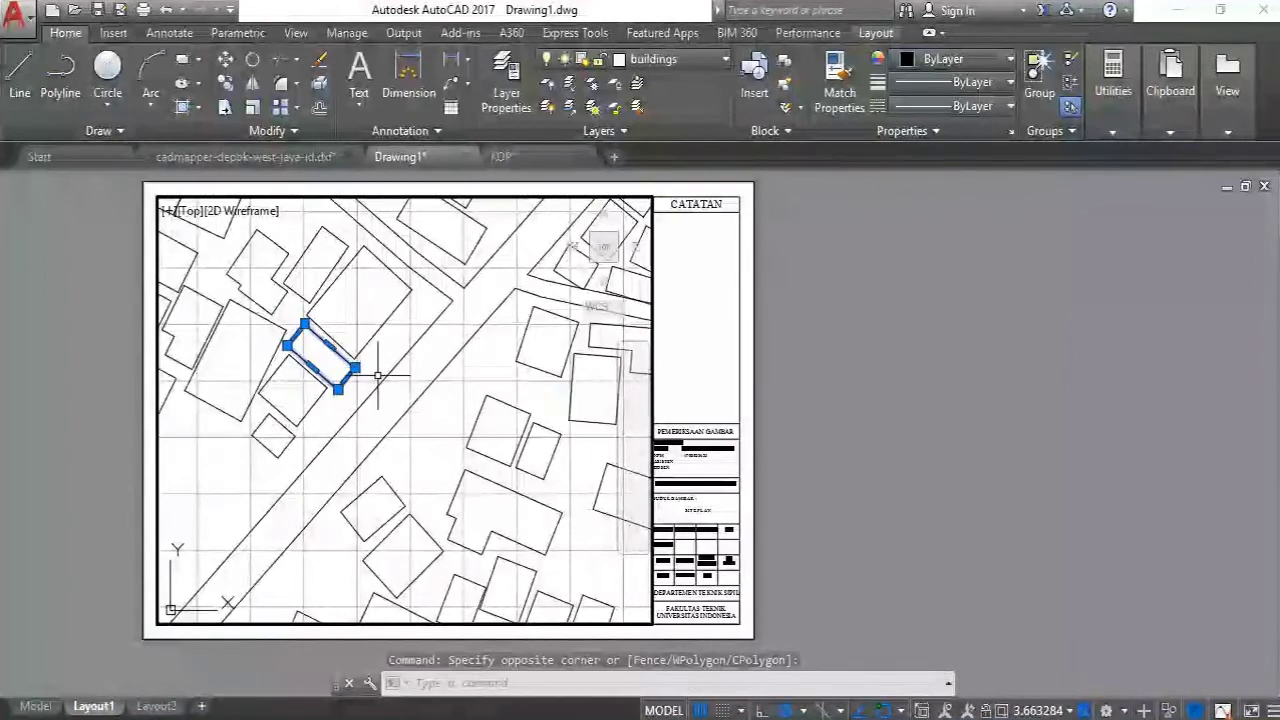
pyautogui.press('Escape')
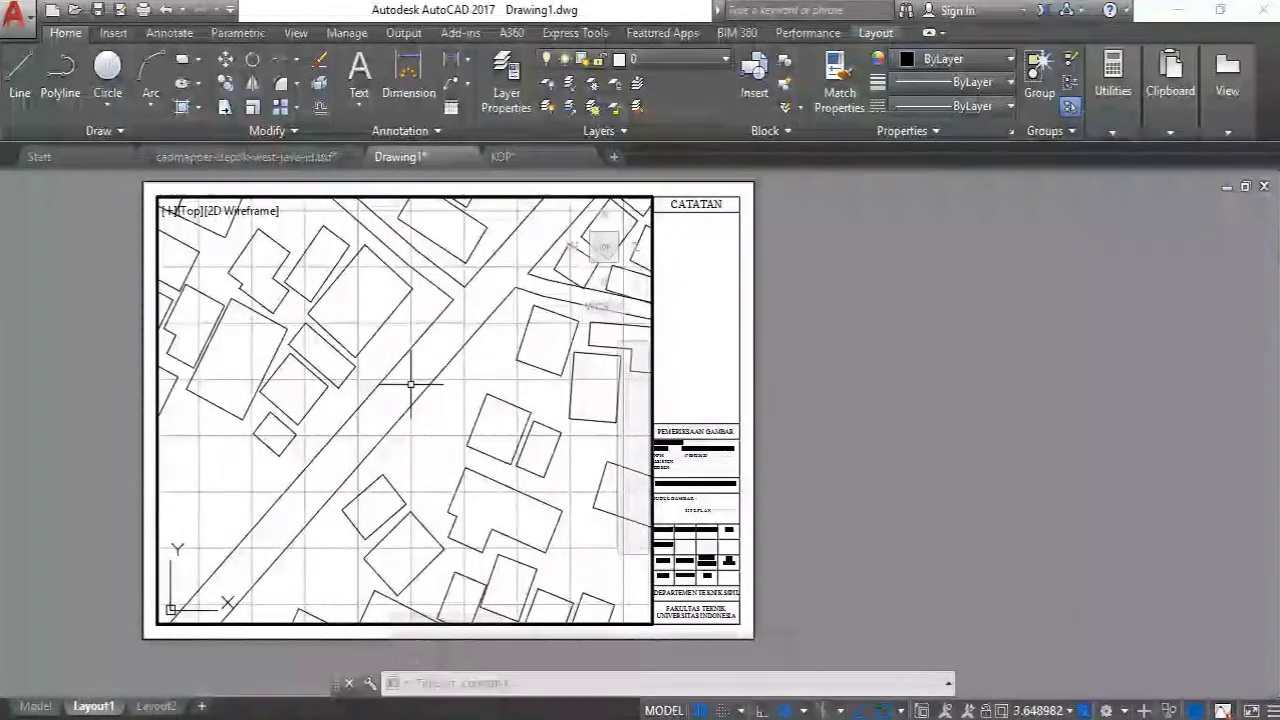
# Set the viewport scale to 1:100 and return to paper space
pyautogui.click(1057, 712)
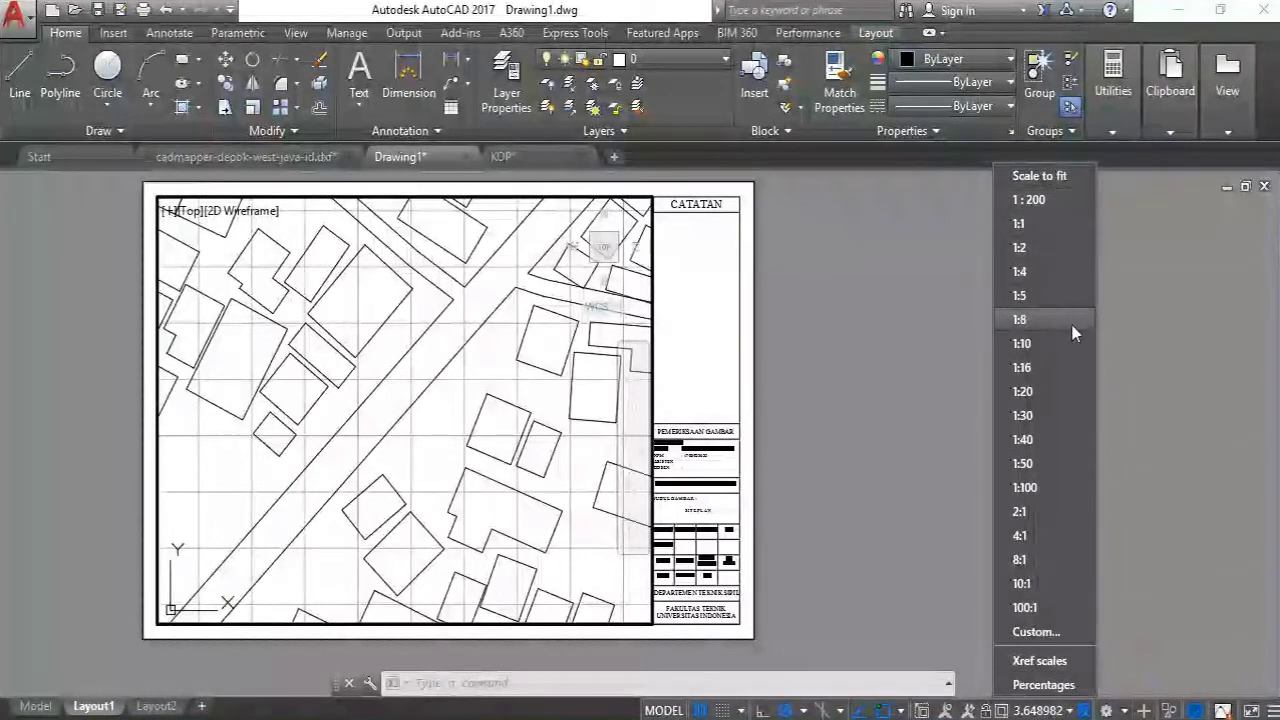
pyautogui.click(1058, 481)
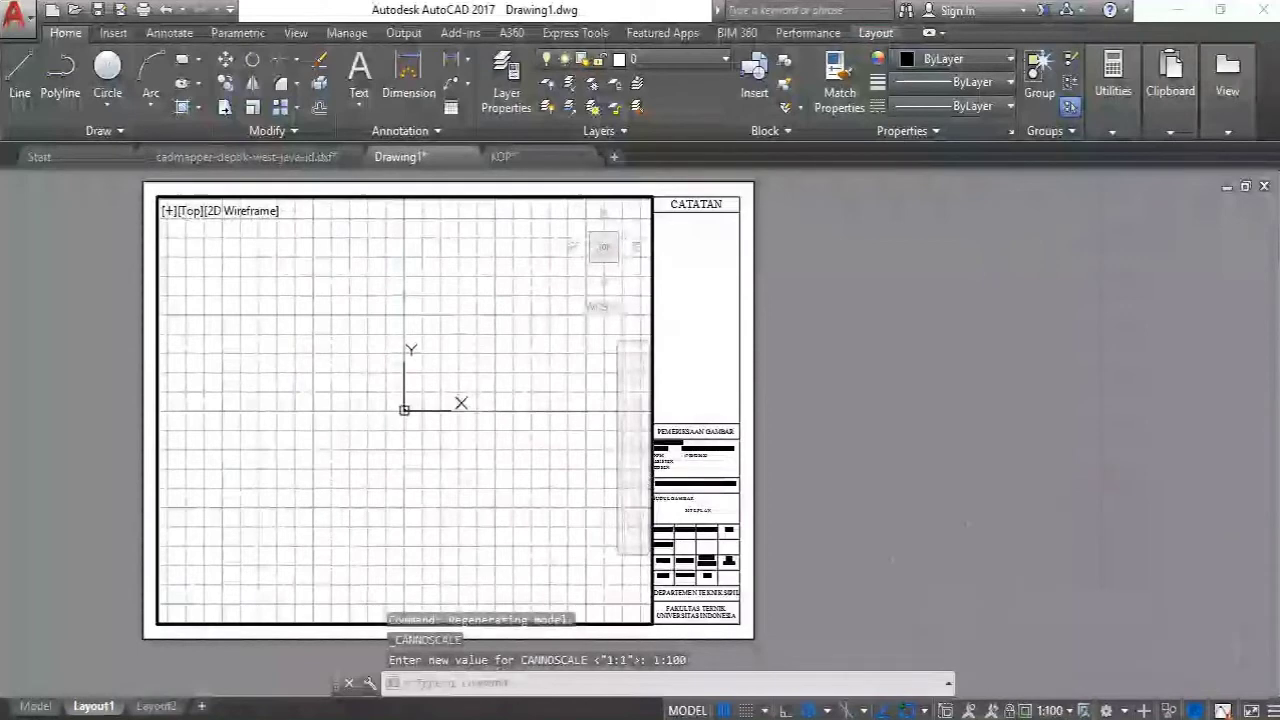
pyautogui.click(1052, 710)
pyautogui.click(941, 486)
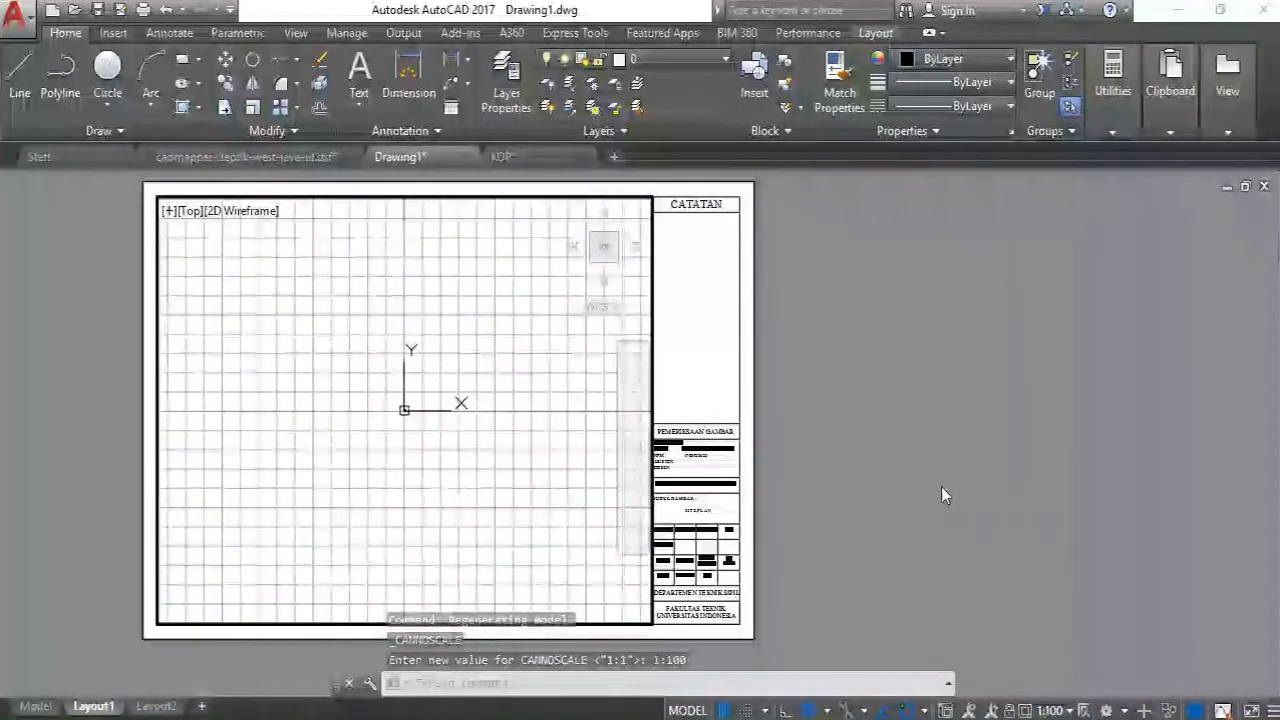
pyautogui.doubleClick(868, 376)
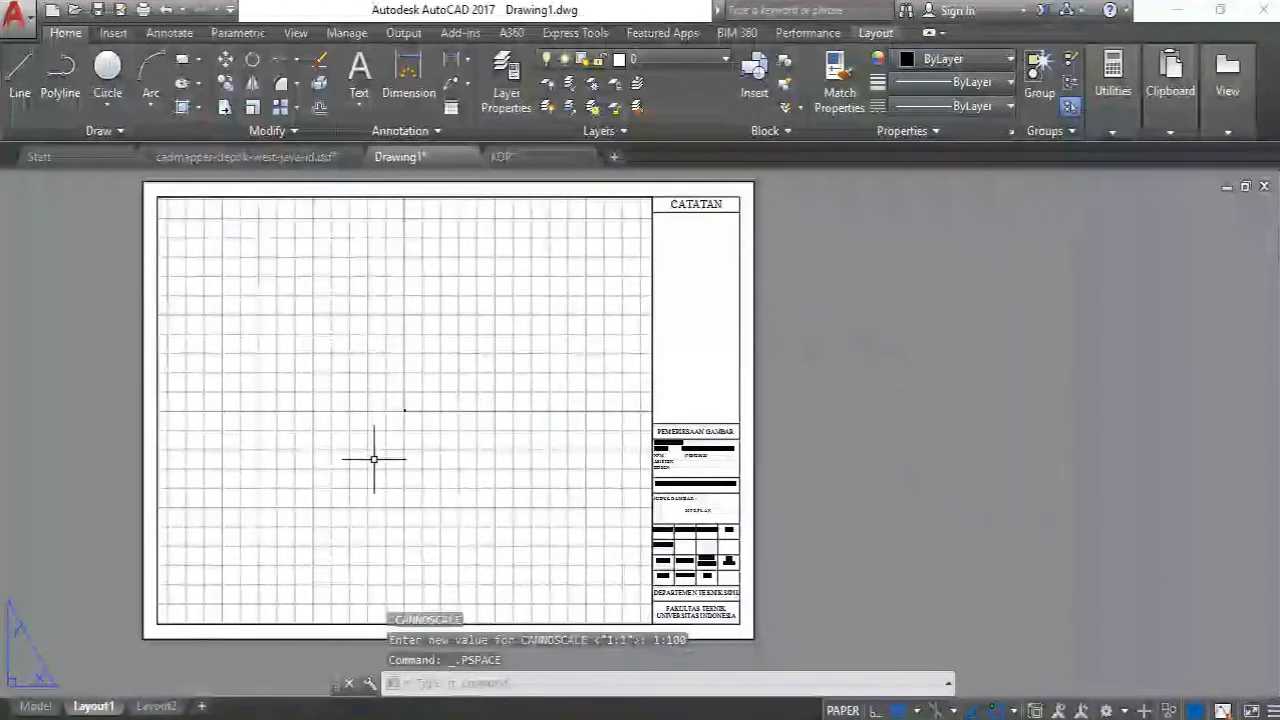
pyautogui.scroll(-2, 371, 467)
pyautogui.scroll(2, 460, 334)
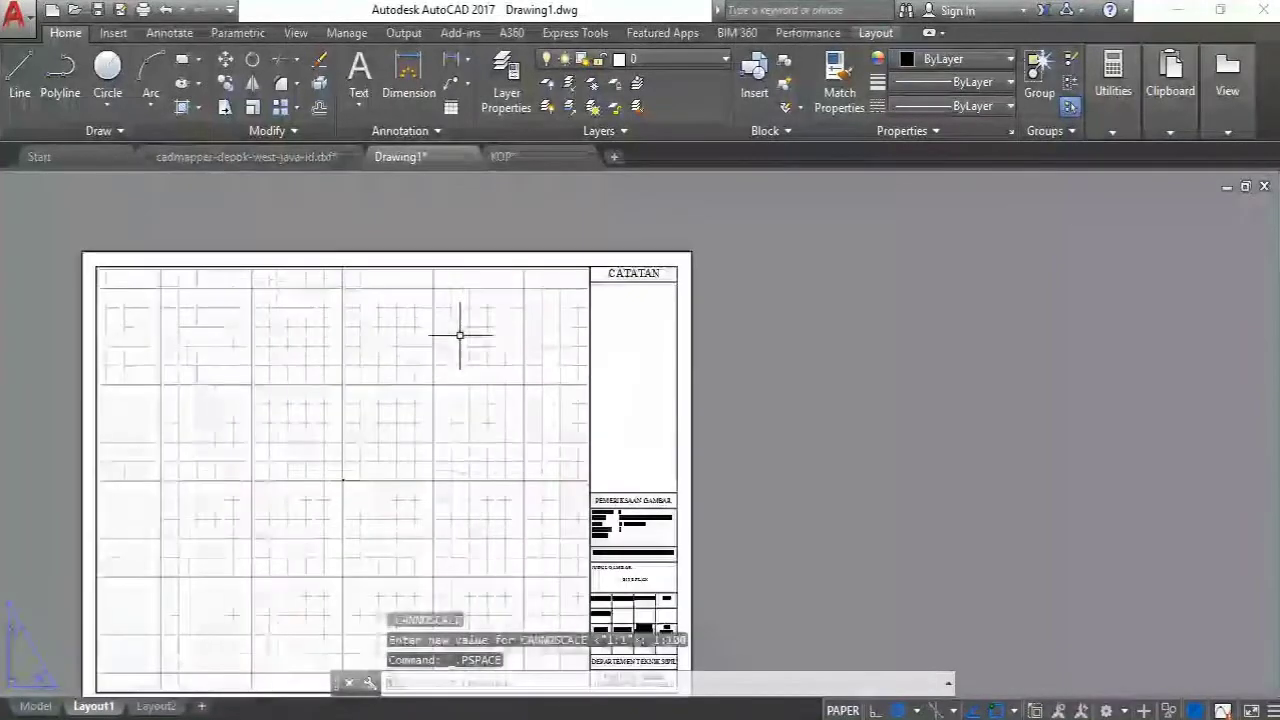
# Switch to model space and check the side road's width at the junction with a temporary line
pyautogui.click(35, 706)
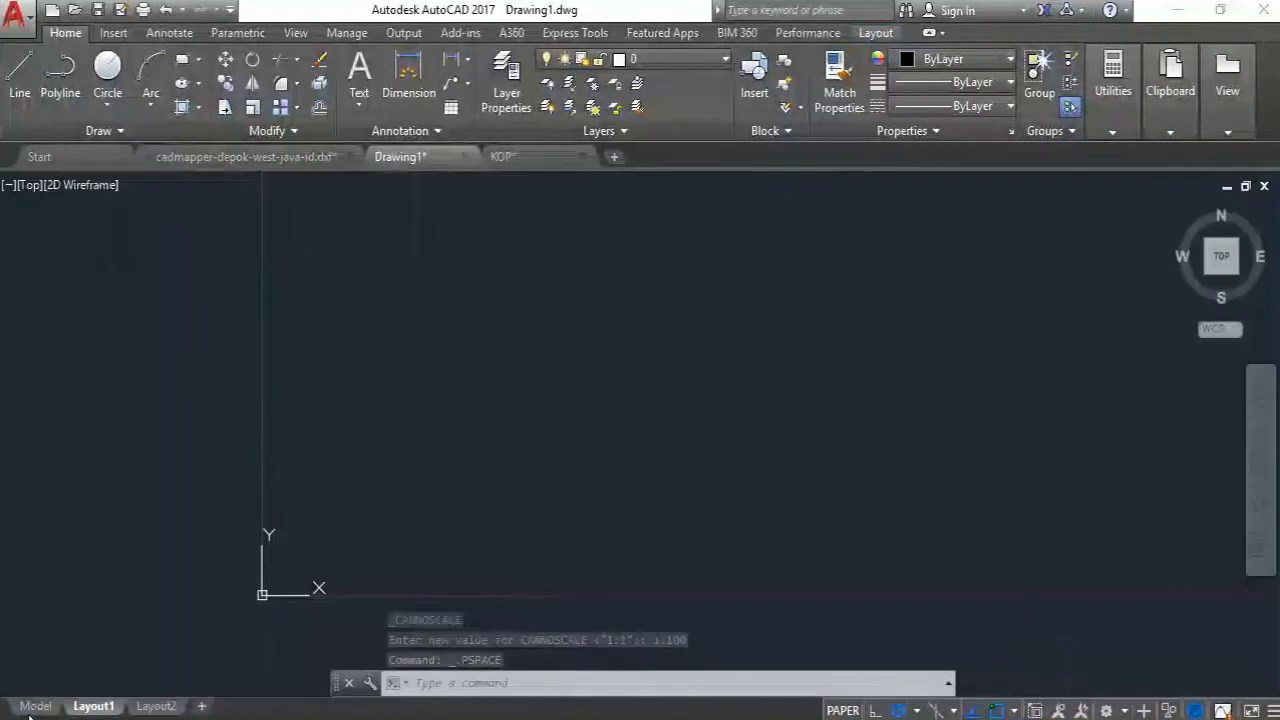
pyautogui.moveTo(459, 394); pyautogui.dragTo(429, 371, button='middle')
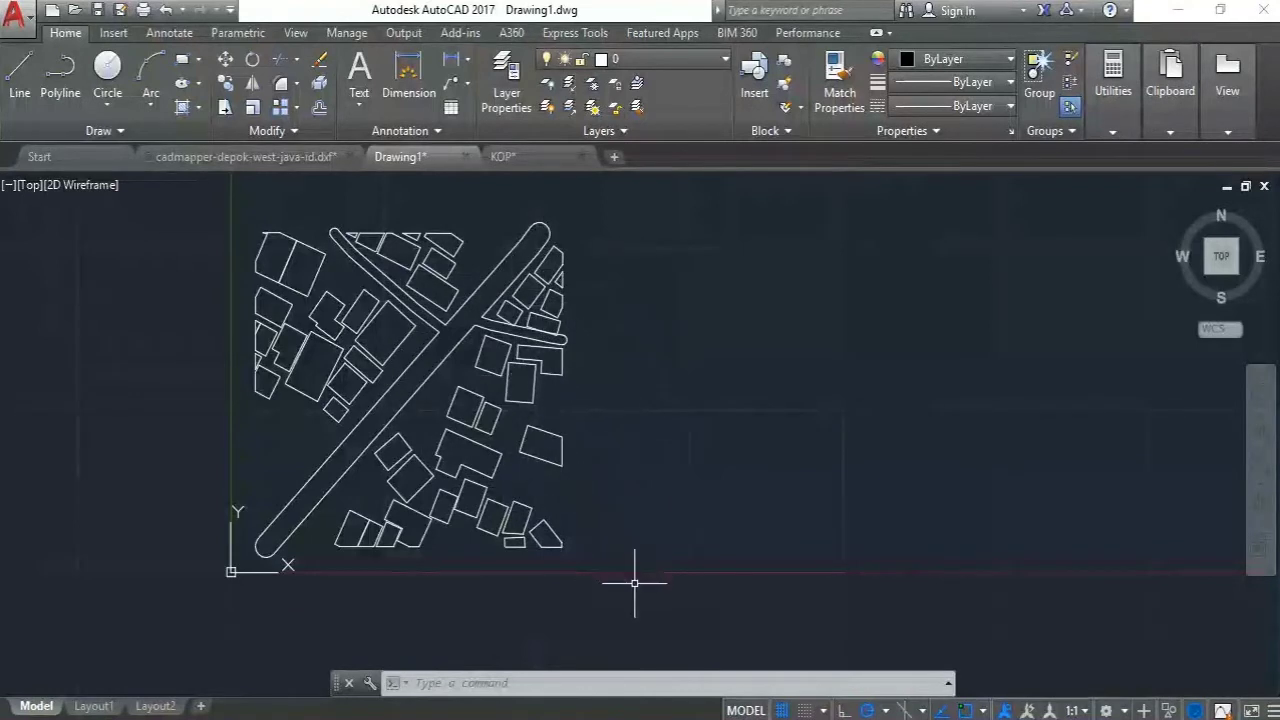
pyautogui.click(19, 75)
pyautogui.scroll(5, 420, 335)
pyautogui.click(459, 314)
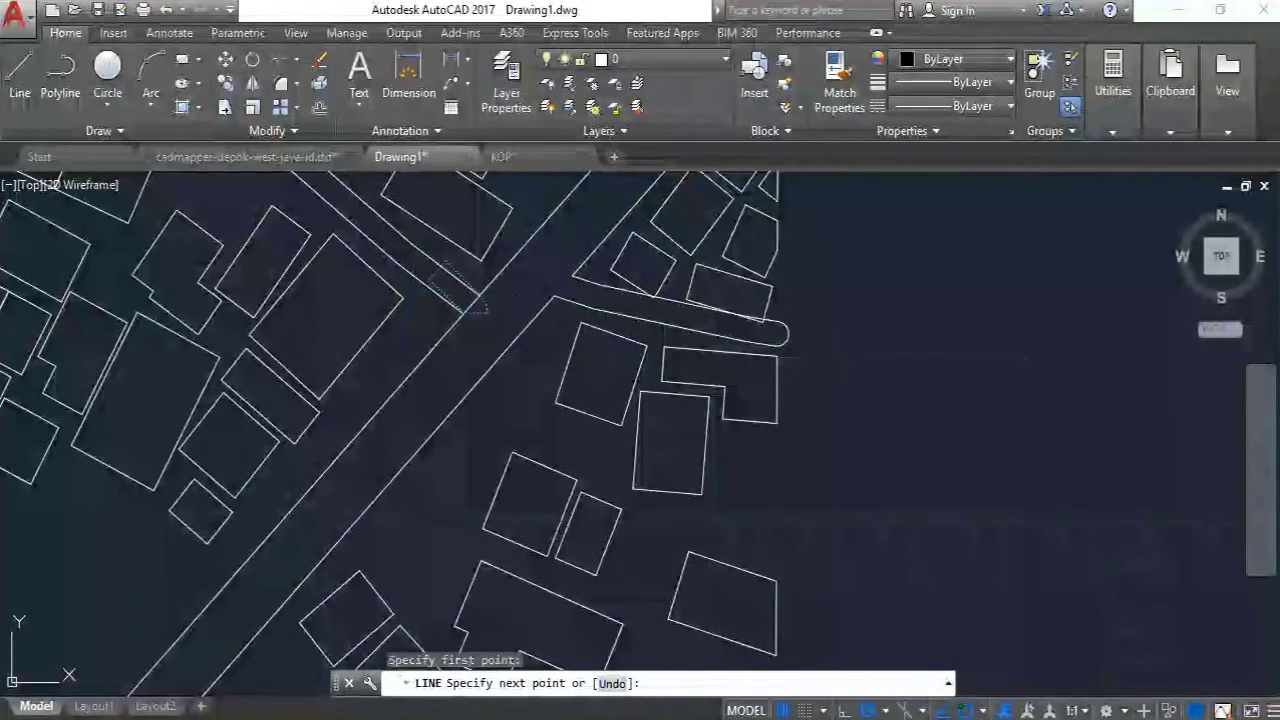
pyautogui.press('Escape')
pyautogui.scroll(-8, 420, 400)
pyautogui.moveTo(414, 326); pyautogui.dragTo(430, 377, button='middle')
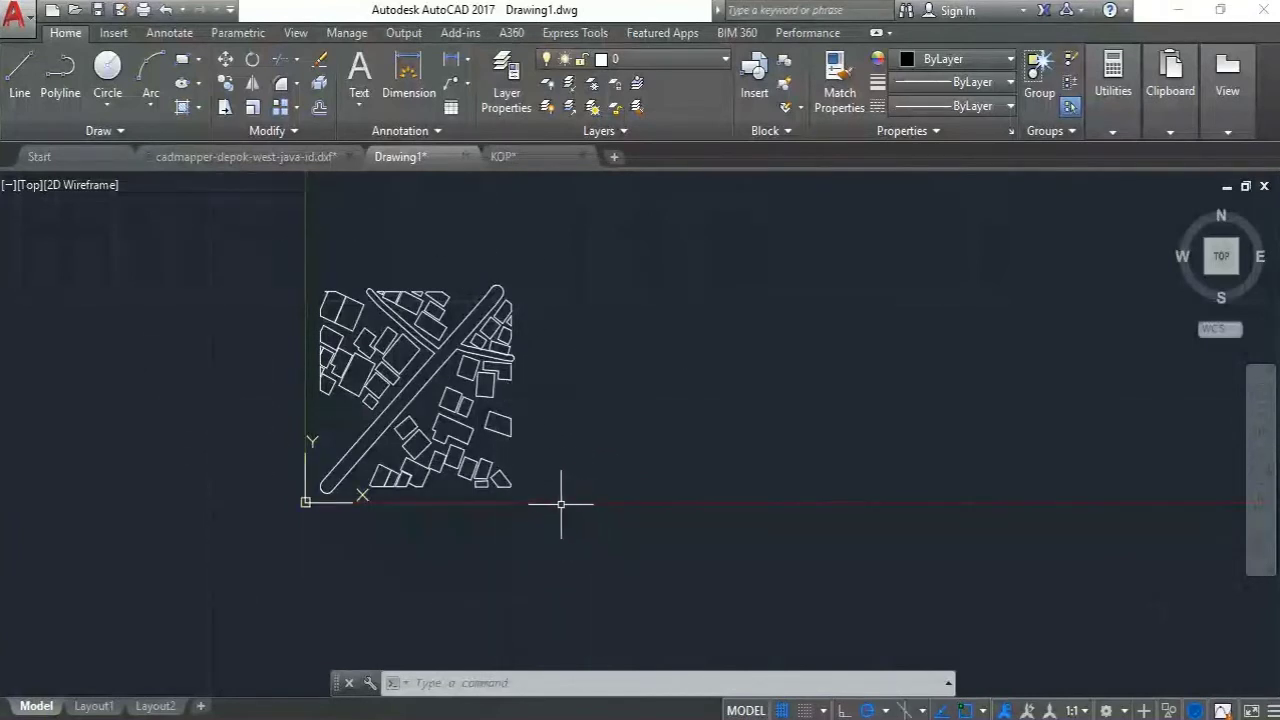
# Scale all of the map's buildings and roads by a factor of 1000, using a building corner as base point
pyautogui.click(640, 535)
pyautogui.click(271, 251)
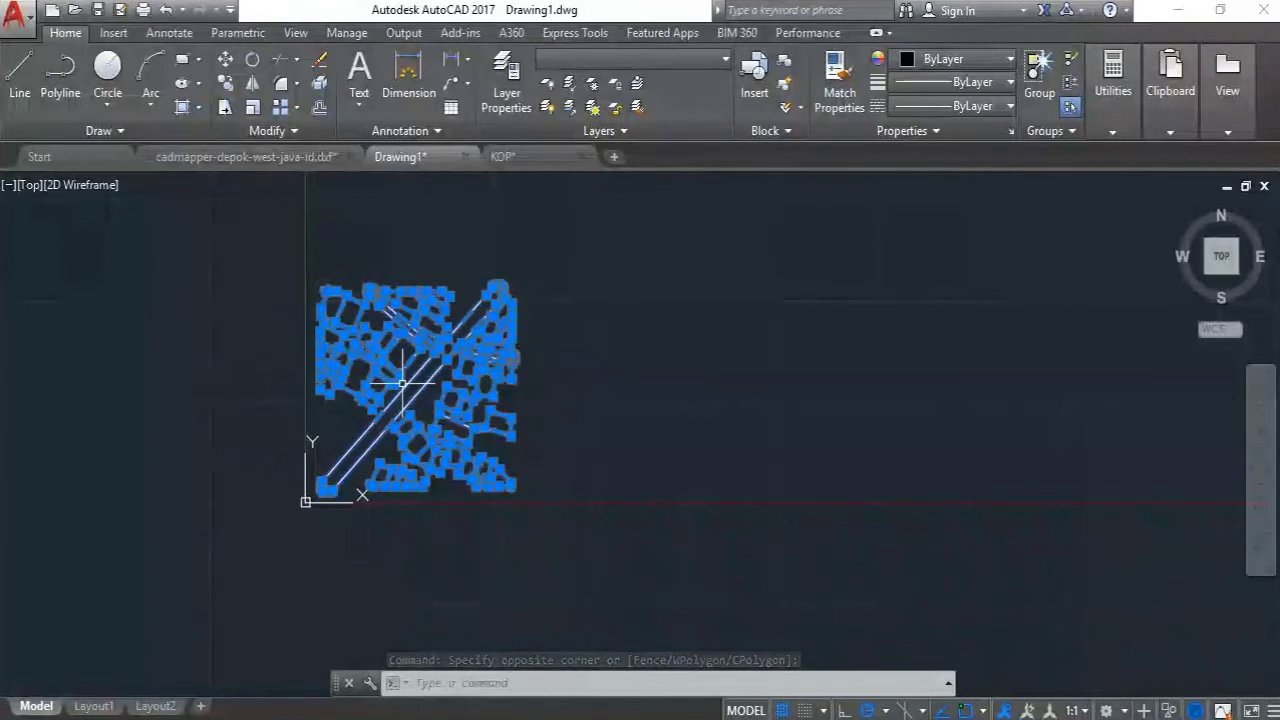
pyautogui.click(409, 416)
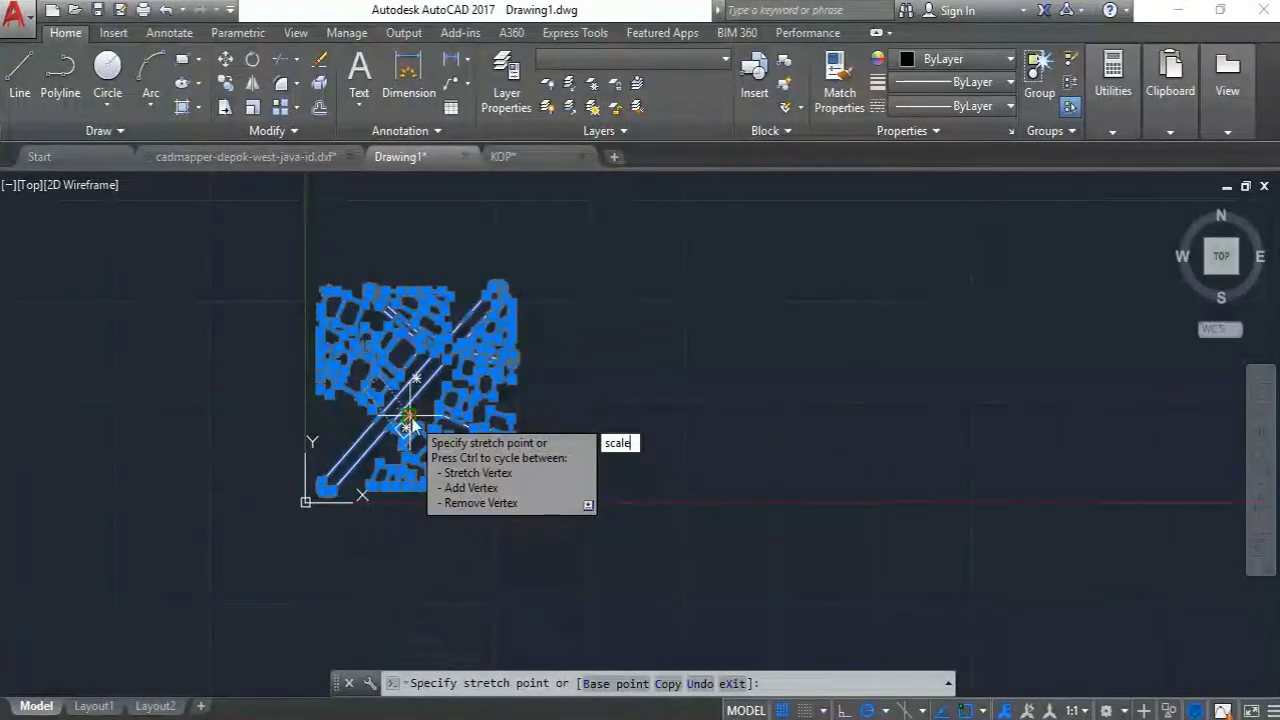
pyautogui.write('scale')
pyautogui.press('Return')
pyautogui.scroll(4, 409, 416)
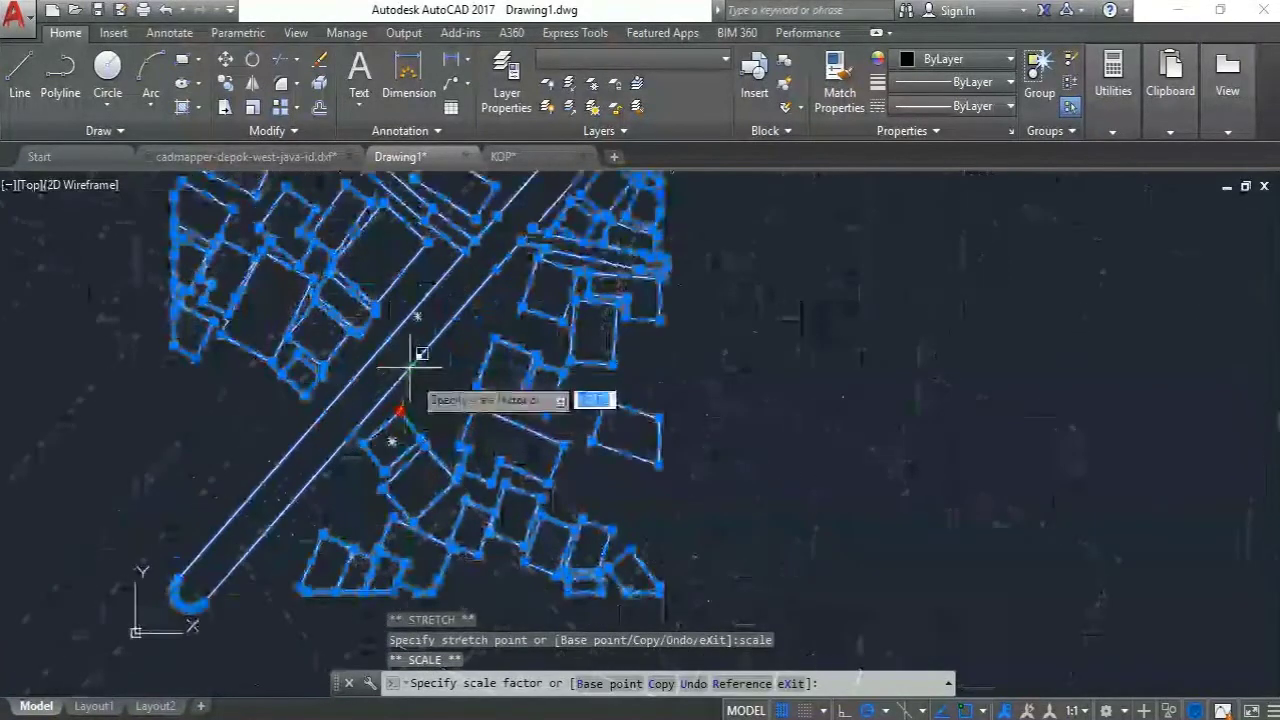
pyautogui.scroll(-5, 410, 369)
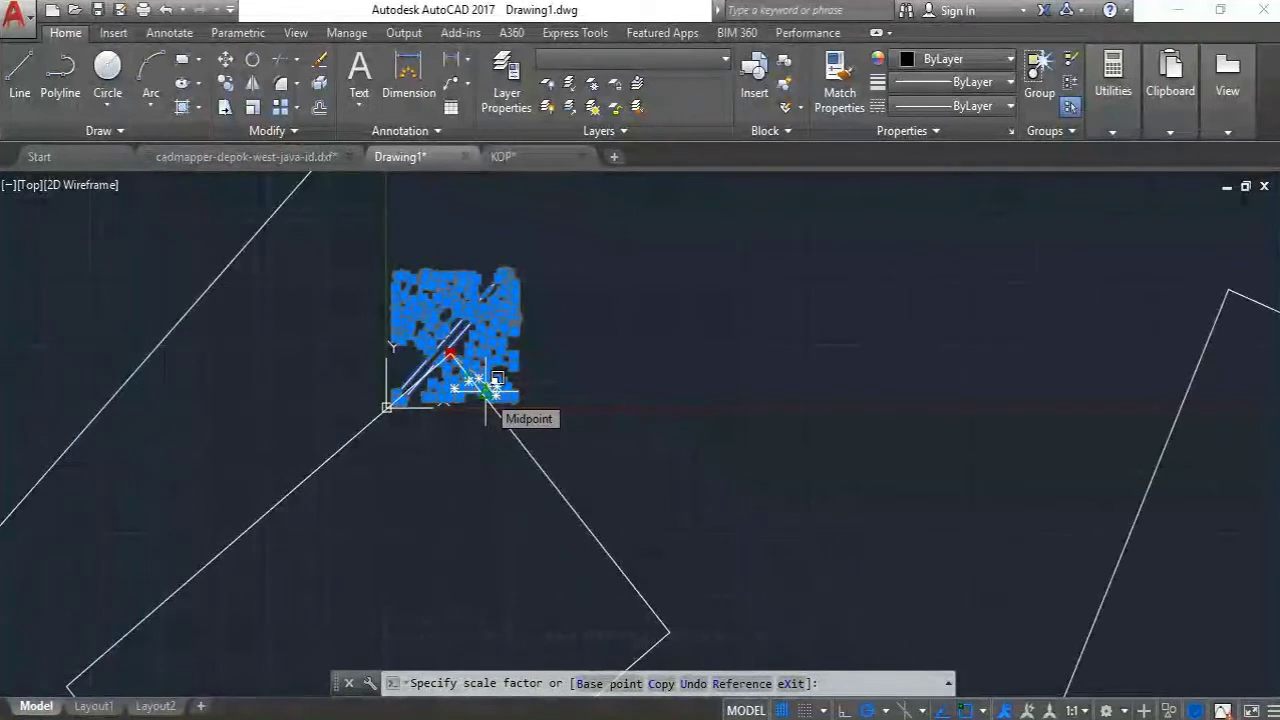
pyautogui.write('1000')
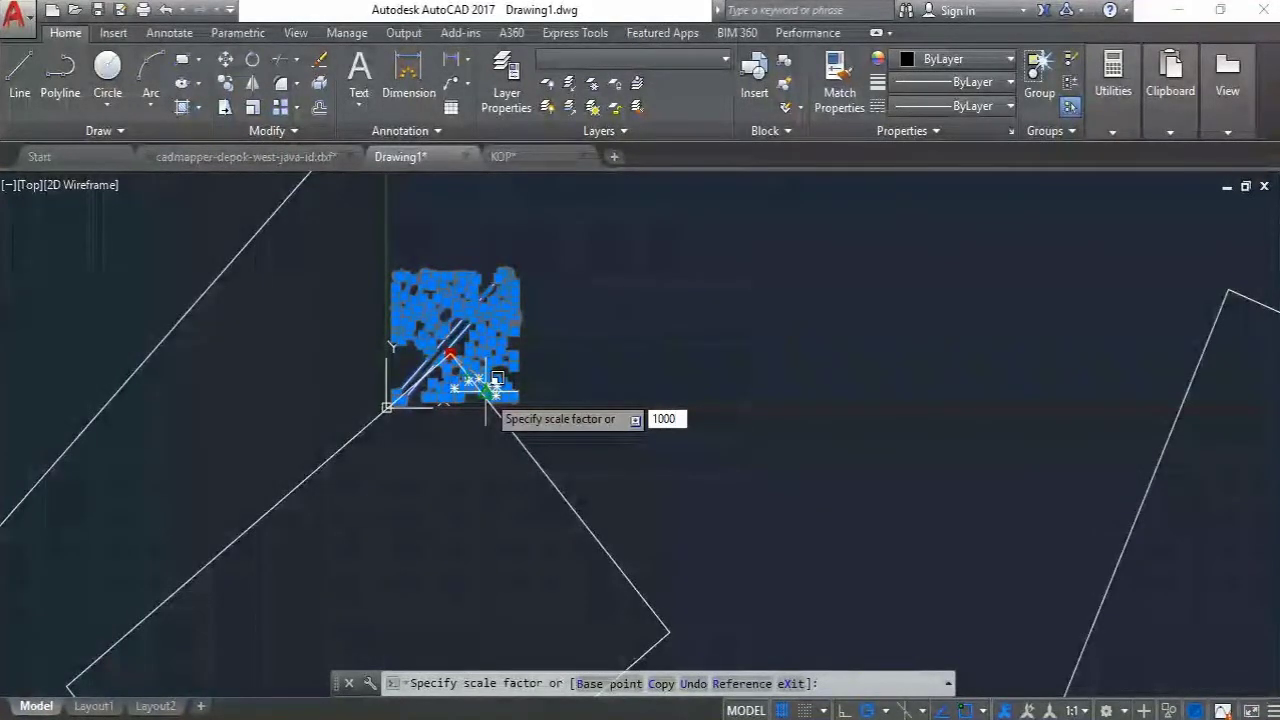
pyautogui.press('Return')
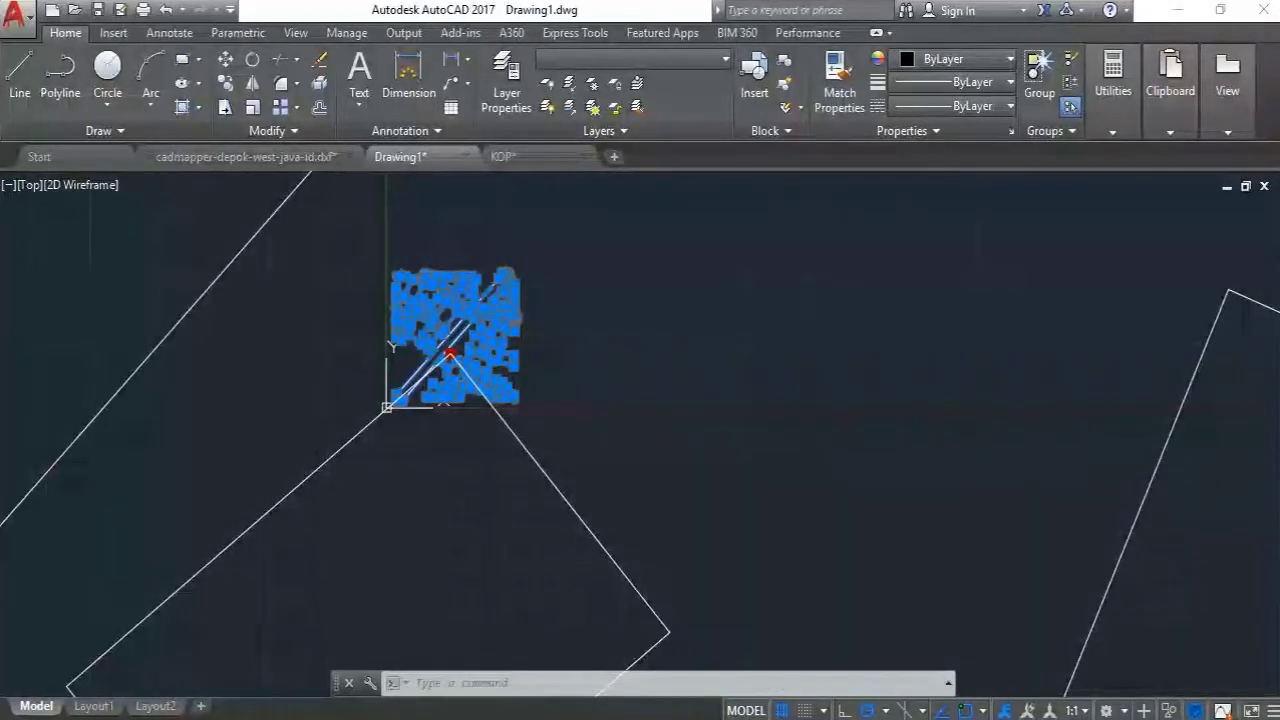
# Move the enlarged map so the main road's lower-left end sits just up and to the right of the origin
pyautogui.scroll(-3, 488, 398)
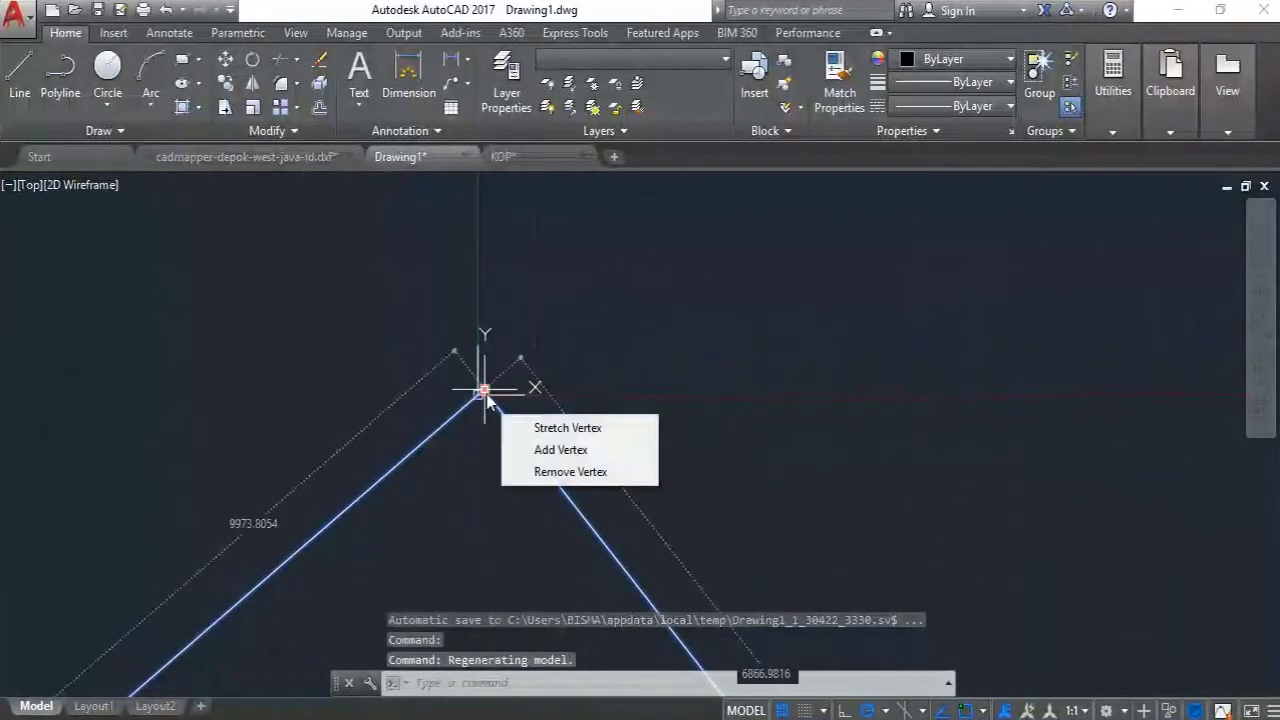
pyautogui.scroll(-5, 420, 410)
pyautogui.moveTo(457, 472)
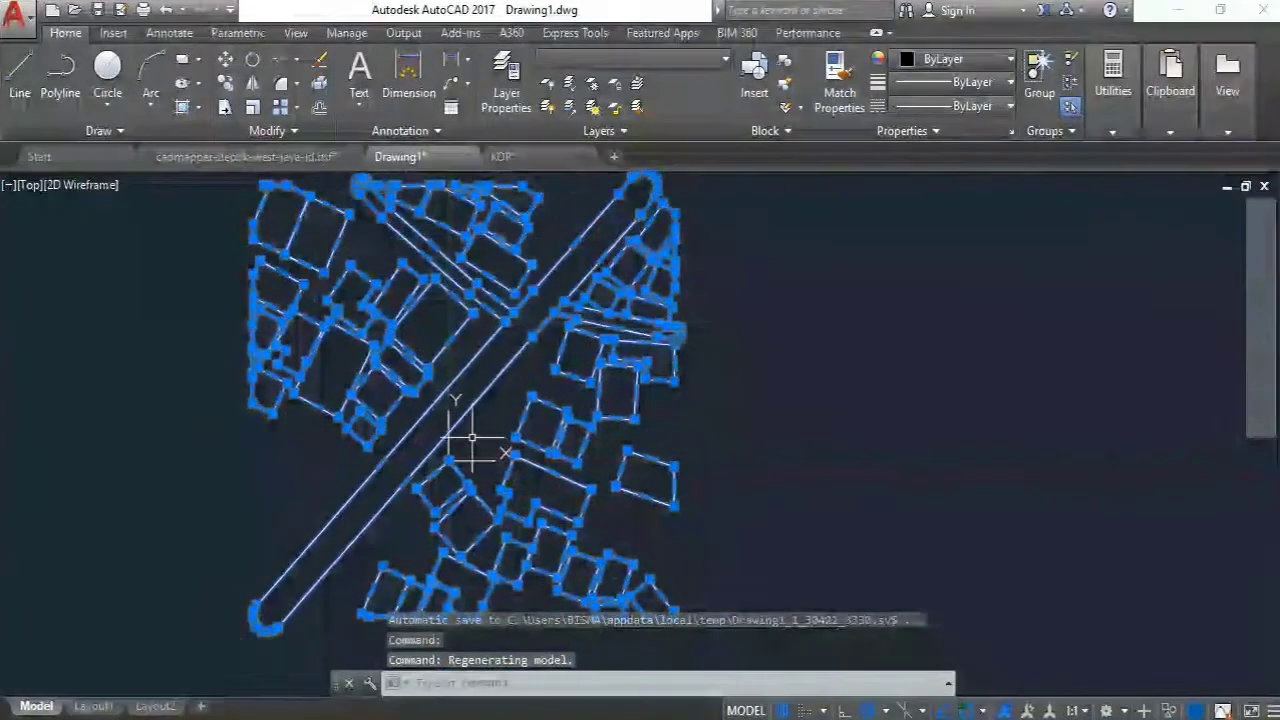
pyautogui.moveTo(567, 293); pyautogui.dragTo(498, 247, button='middle')
pyautogui.scroll(-4, 449, 437)
pyautogui.scroll(2, 424, 381)
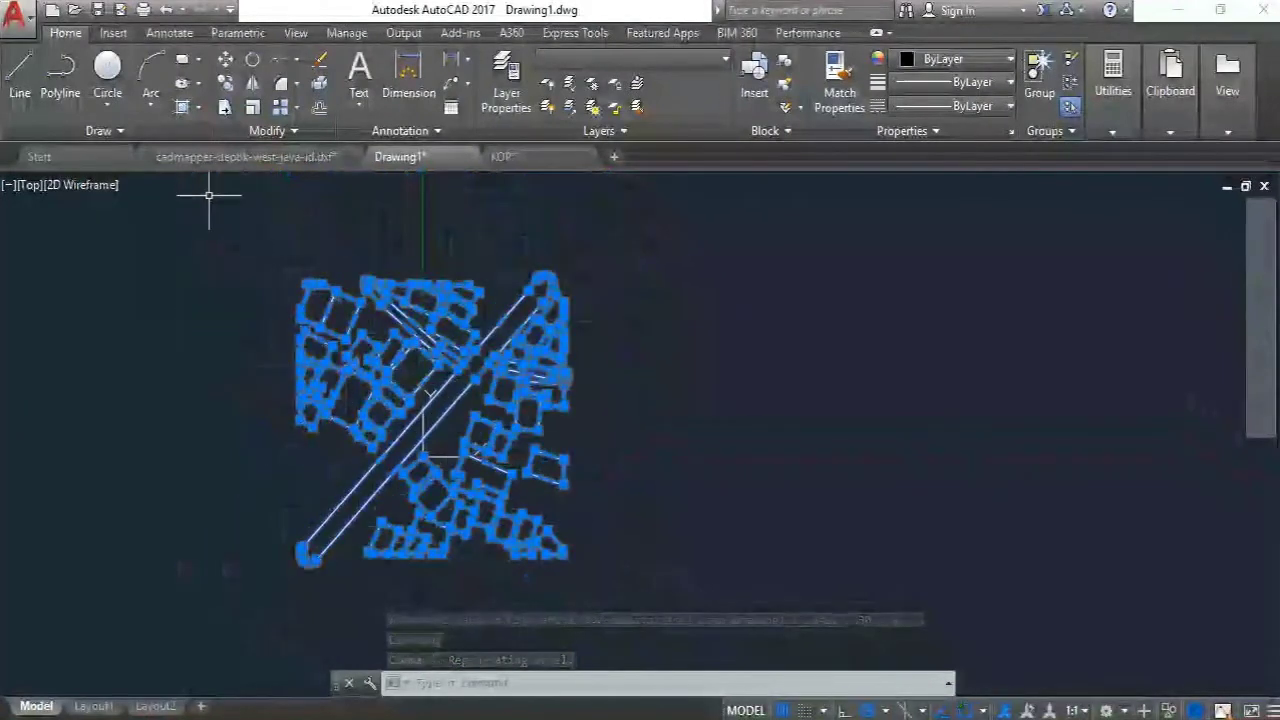
pyautogui.click(225, 59)
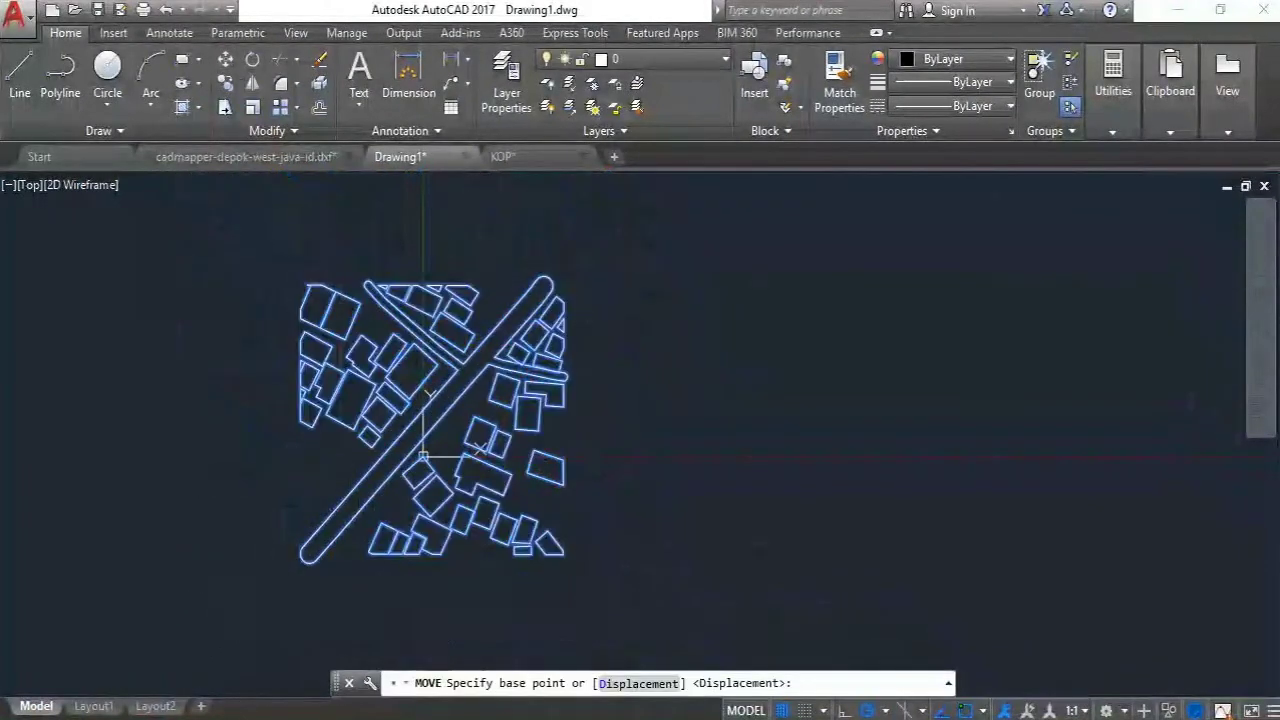
pyautogui.click(298, 600)
pyautogui.click(446, 483)
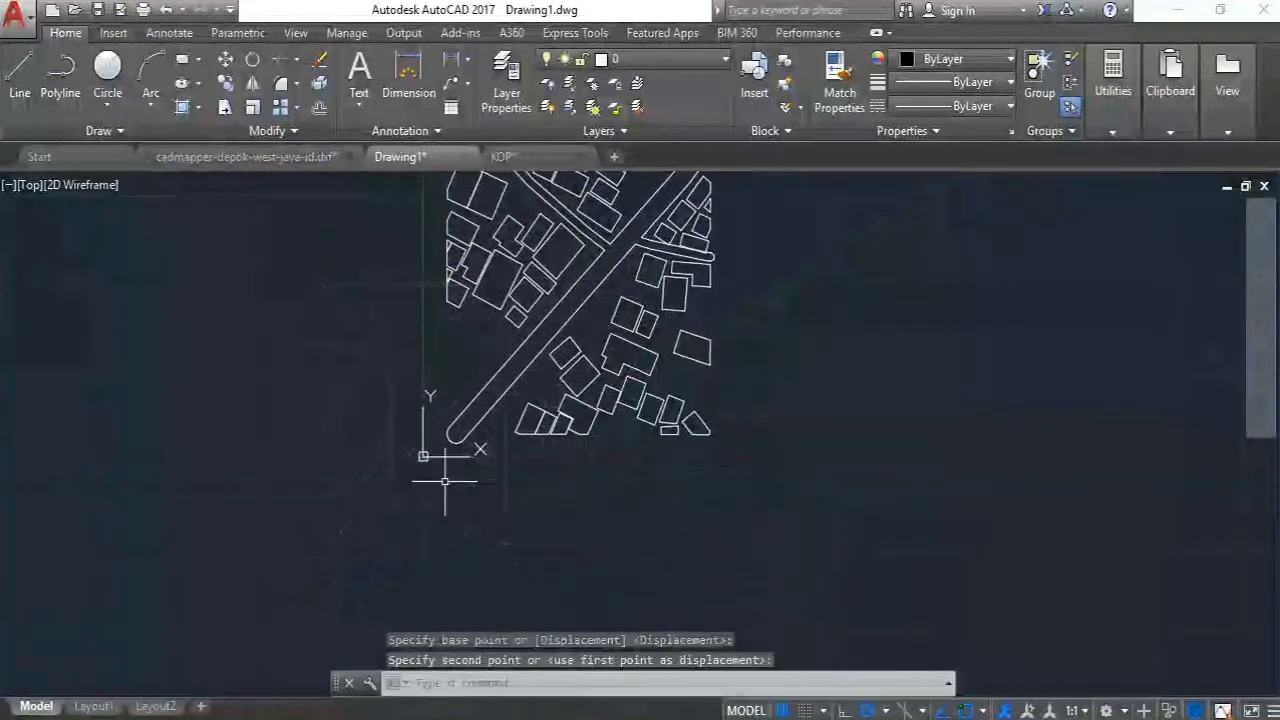
pyautogui.moveTo(481, 509); pyautogui.dragTo(422, 614, button='middle')
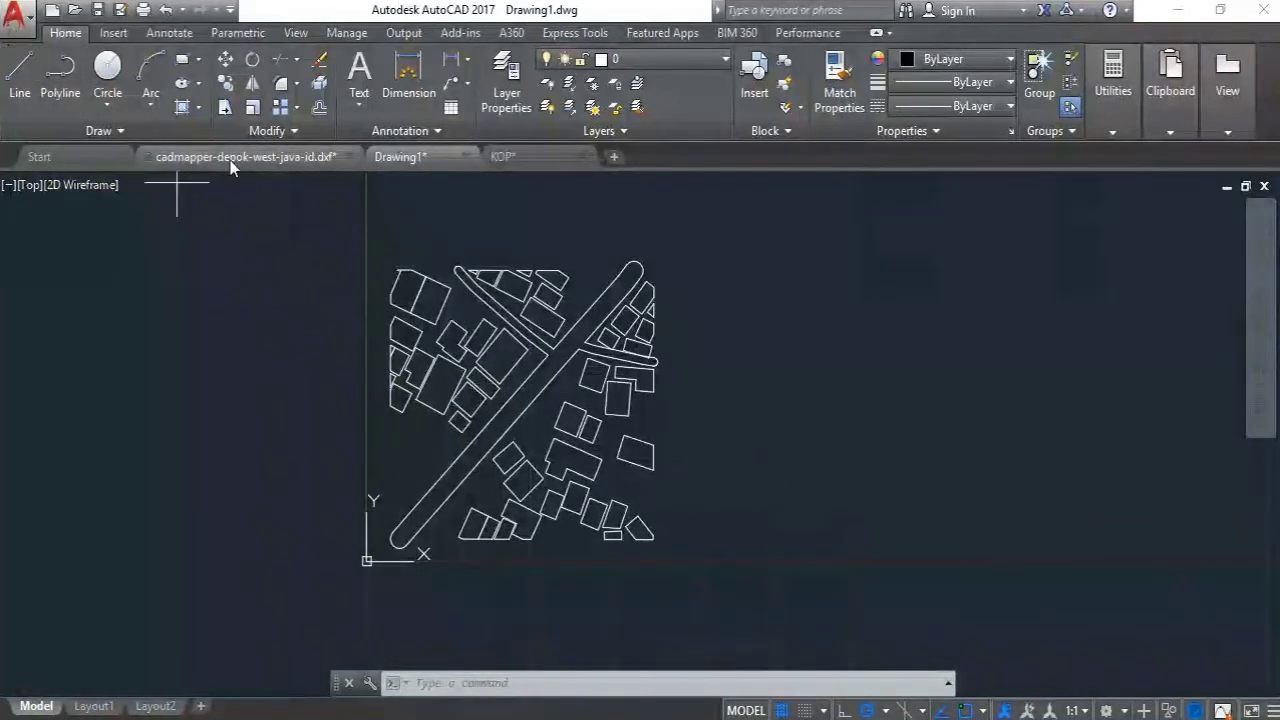
# Measure the side road's and main road's widths at the junction with a temporary line from the shared road corner
pyautogui.write('l')
pyautogui.press('Return')
pyautogui.scroll(3, 611, 343)
pyautogui.scroll(2, 334, 366)
pyautogui.scroll(2, 431, 510)
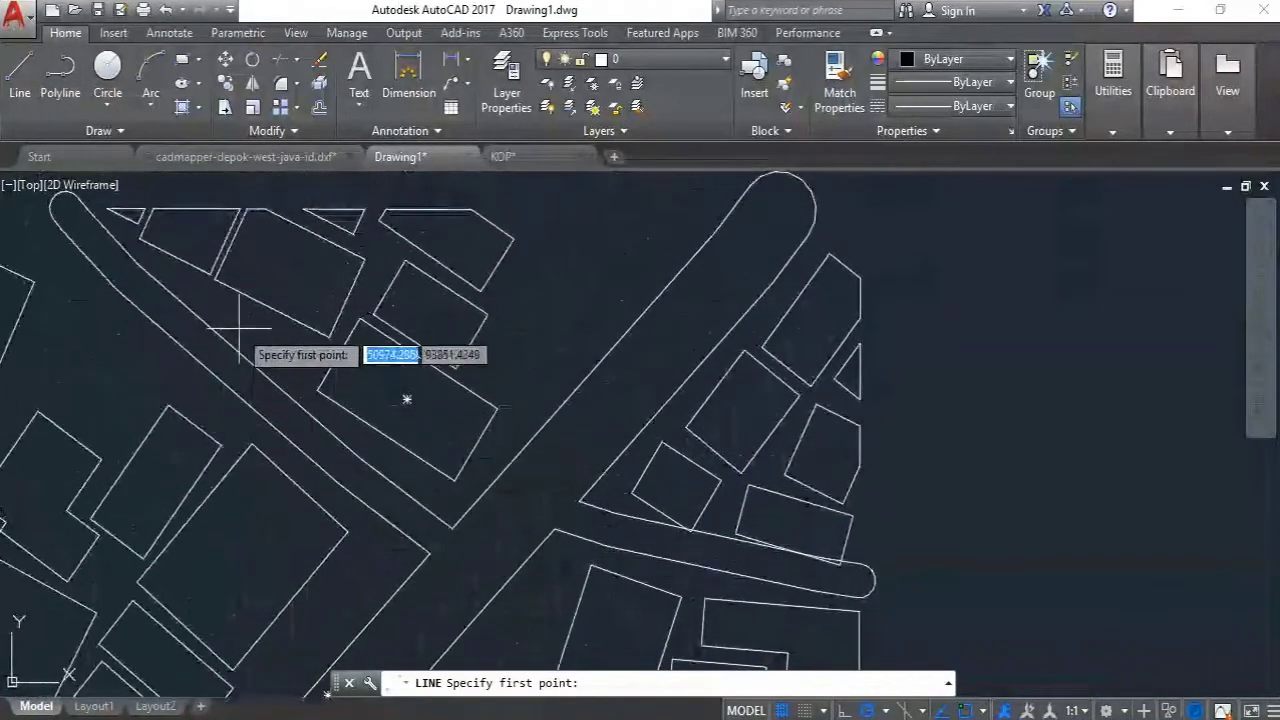
pyautogui.click(430, 550)
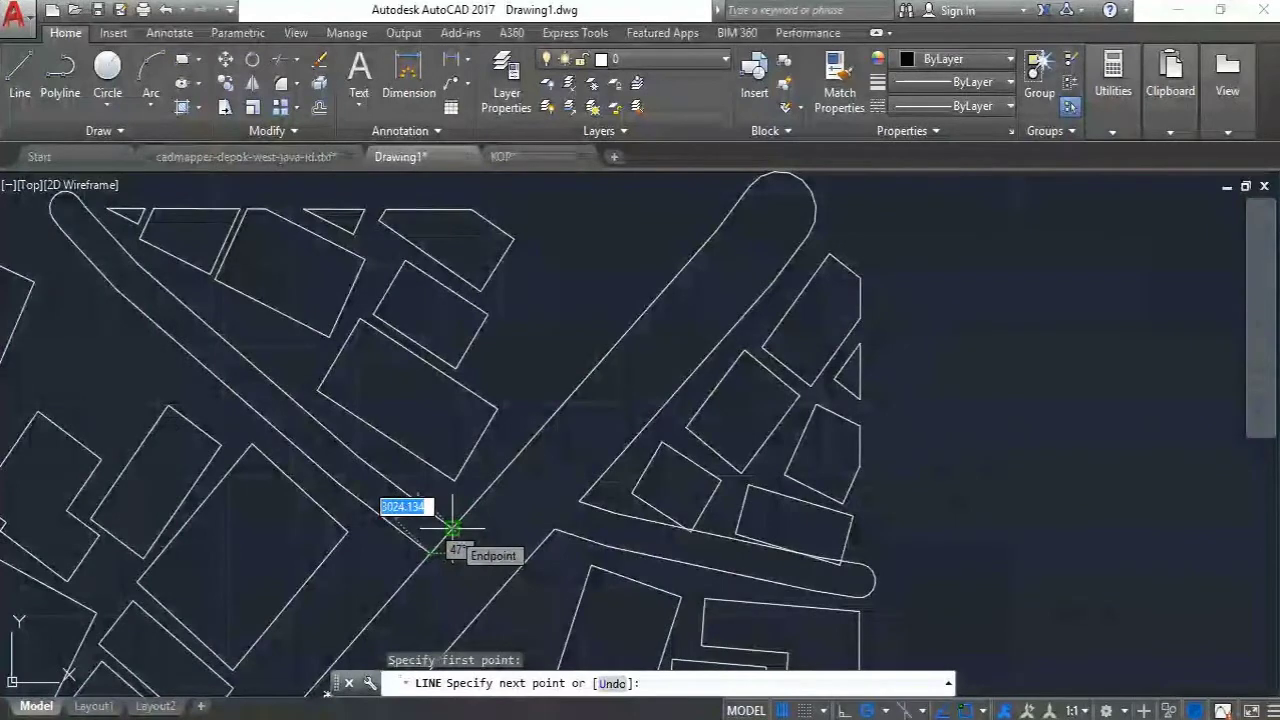
pyautogui.moveTo(446, 571)
pyautogui.mouseDown(button='middle')
pyautogui.moveTo(410, 523)
pyautogui.moveTo(394, 459)
pyautogui.mouseUp(button='middle')
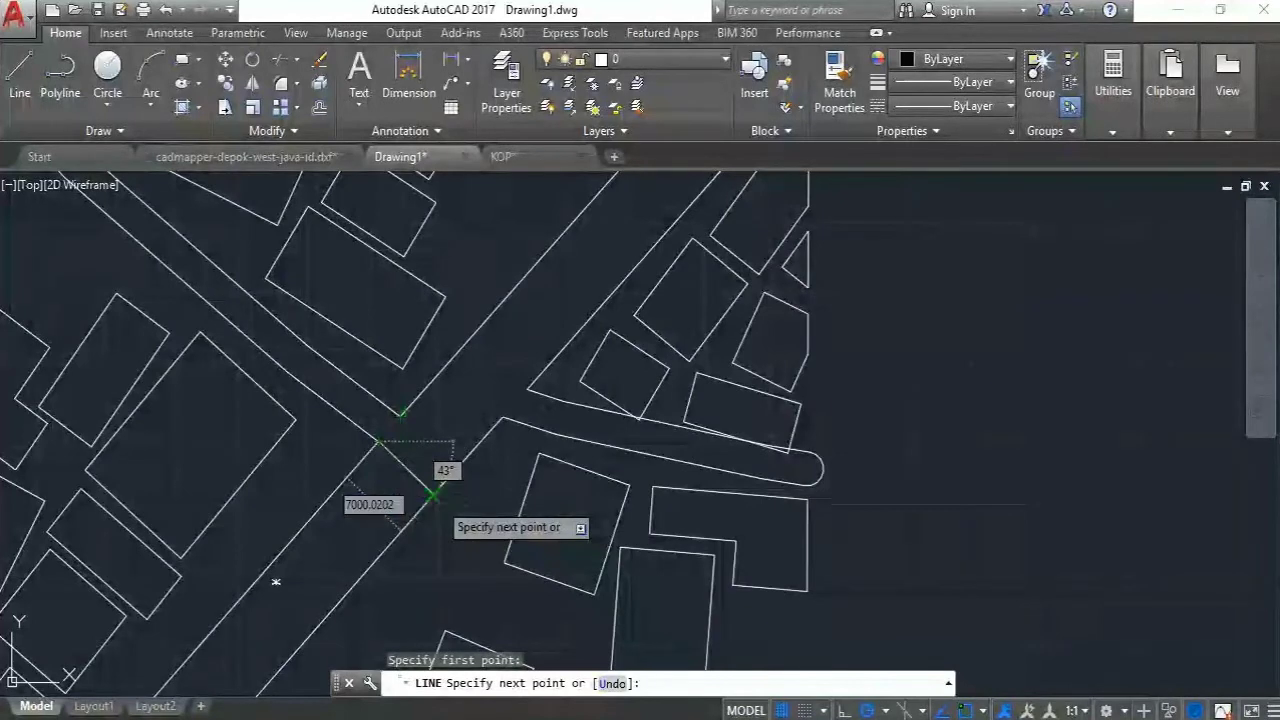
pyautogui.press('Escape')
pyautogui.scroll(-6, 500, 371)
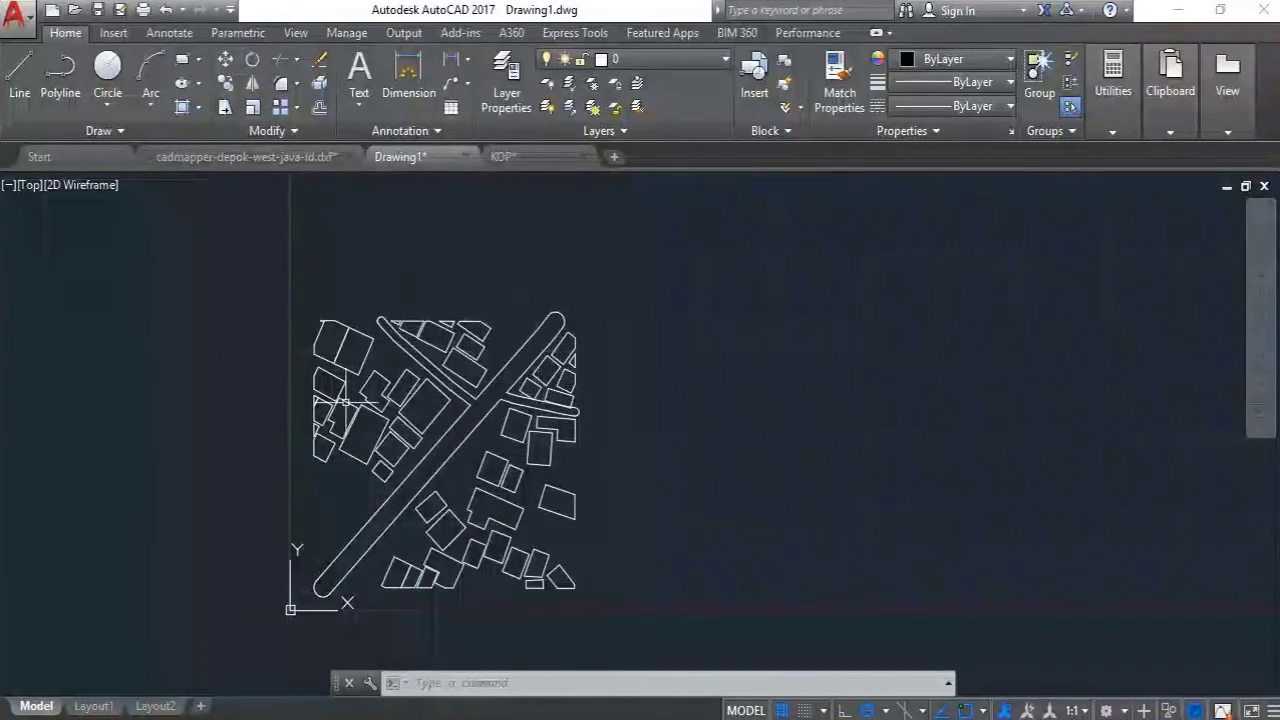
# Return to Layout1 and activate the viewport's model space
pyautogui.click(93, 706)
pyautogui.scroll(-2, 400, 420)
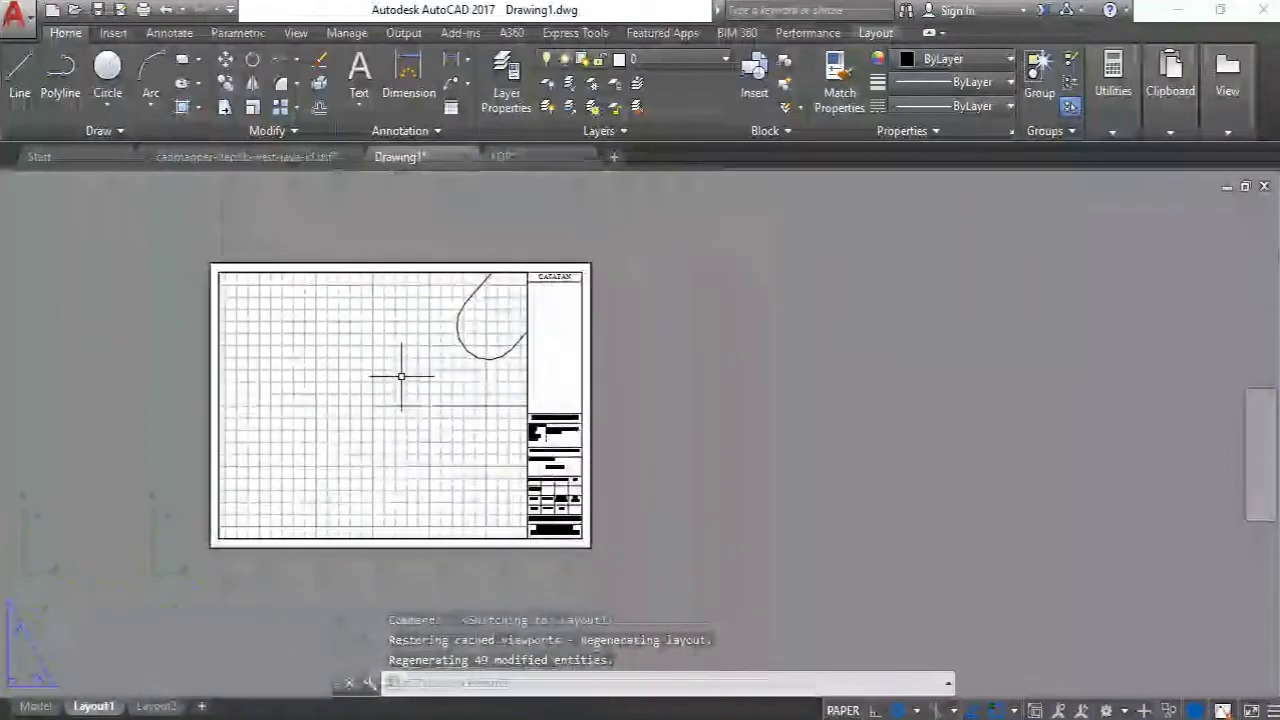
pyautogui.doubleClick(411, 385)
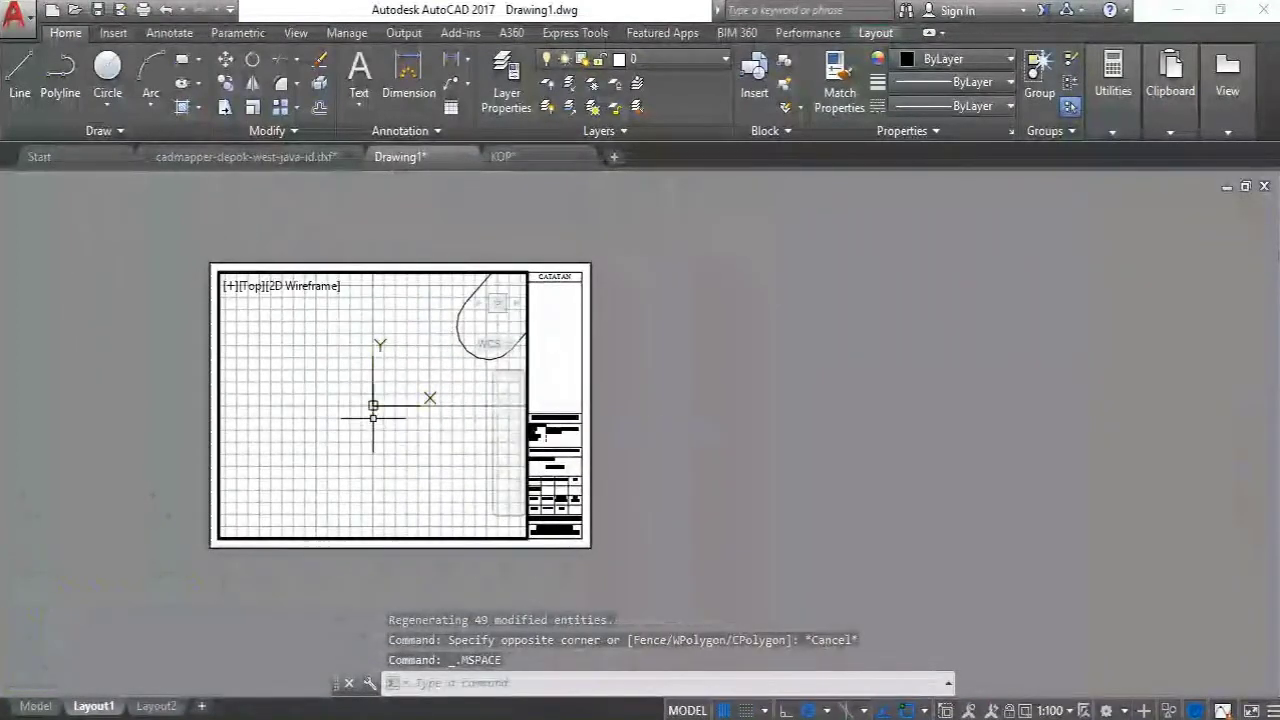
pyautogui.click(311, 353)
pyautogui.click(334, 320)
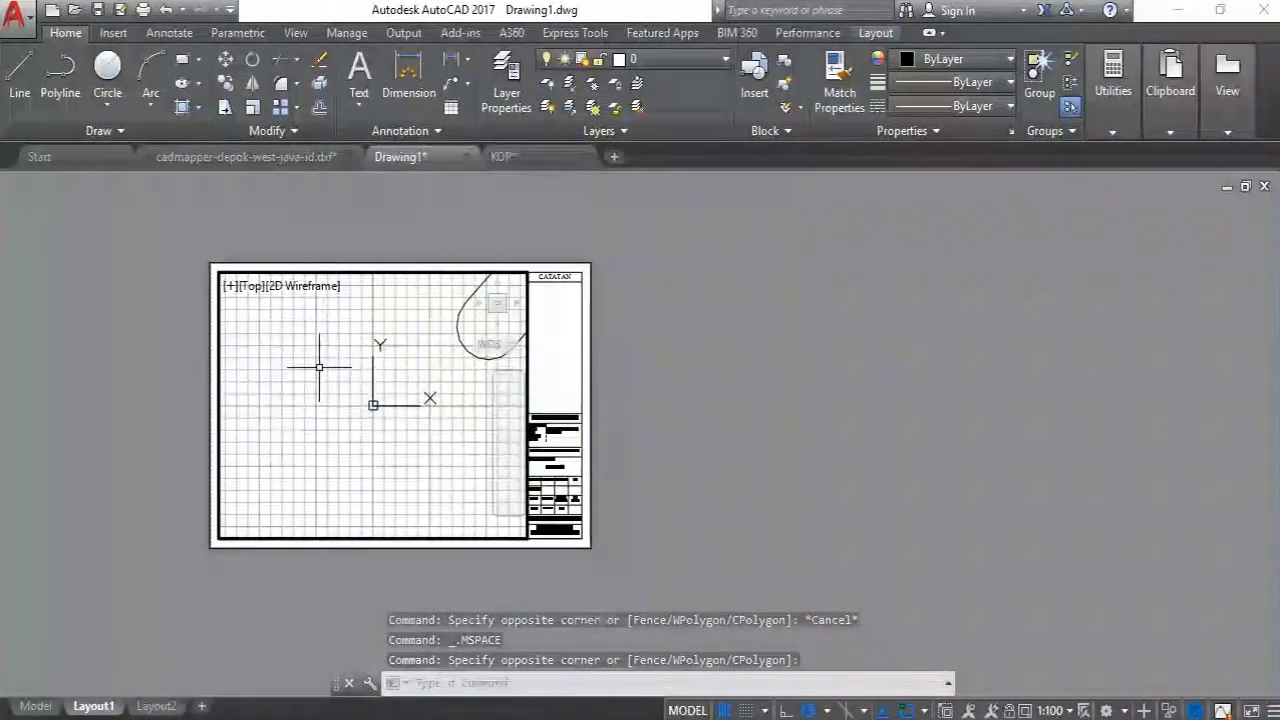
# Set the viewport scale to 1 : 200 and bring the road junction with its surrounding buildings into the viewport
pyautogui.click(1052, 710)
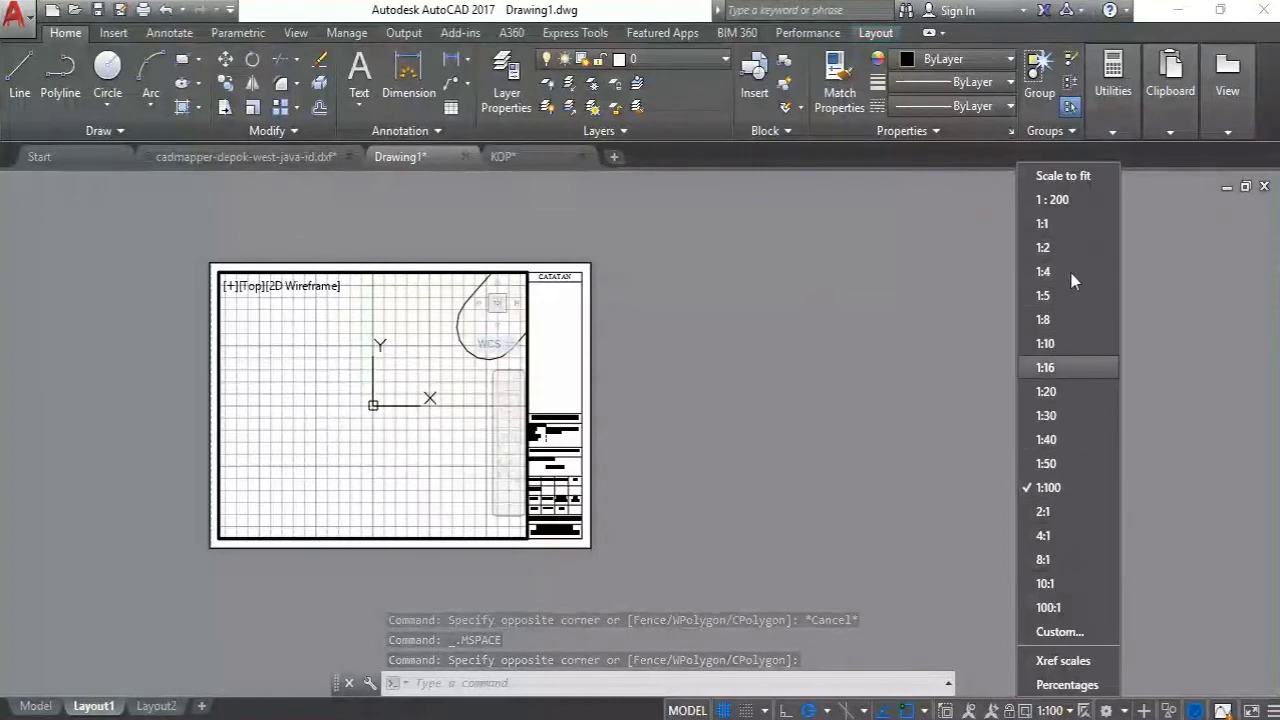
pyautogui.click(825, 302)
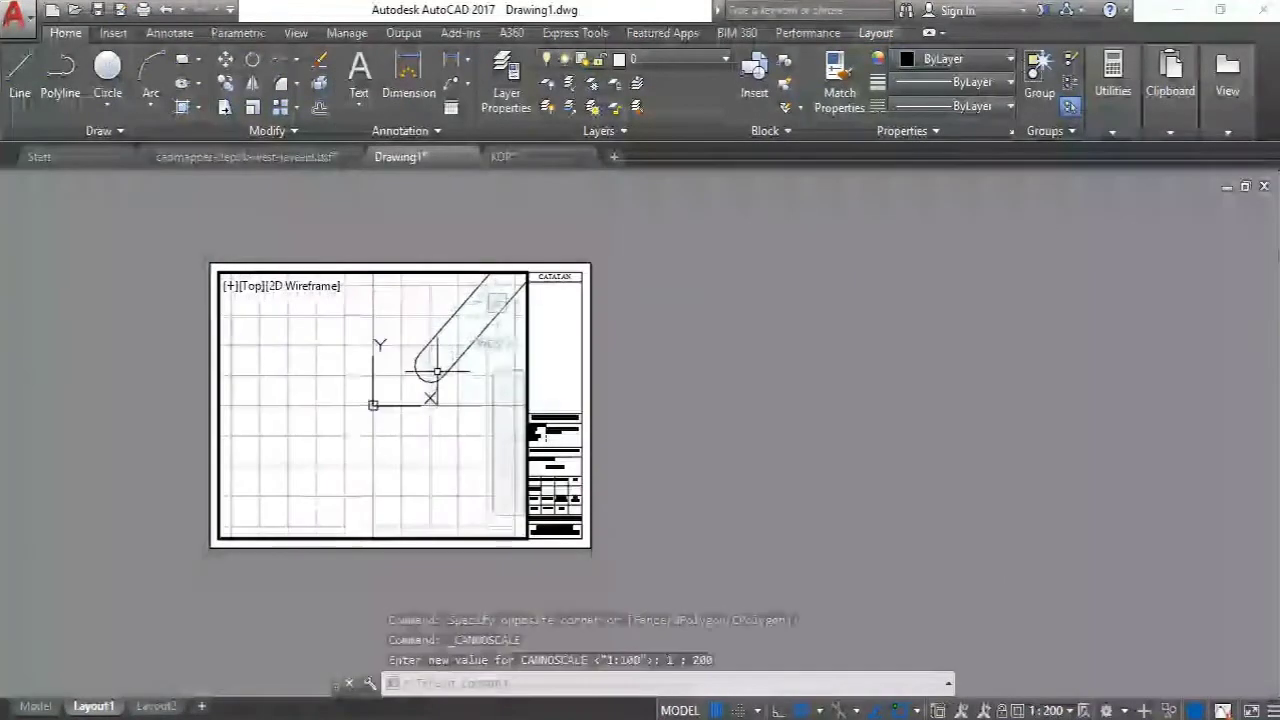
pyautogui.moveTo(452, 292); pyautogui.dragTo(214, 534, button='middle')
pyautogui.moveTo(376, 438); pyautogui.dragTo(349, 437, button='middle')
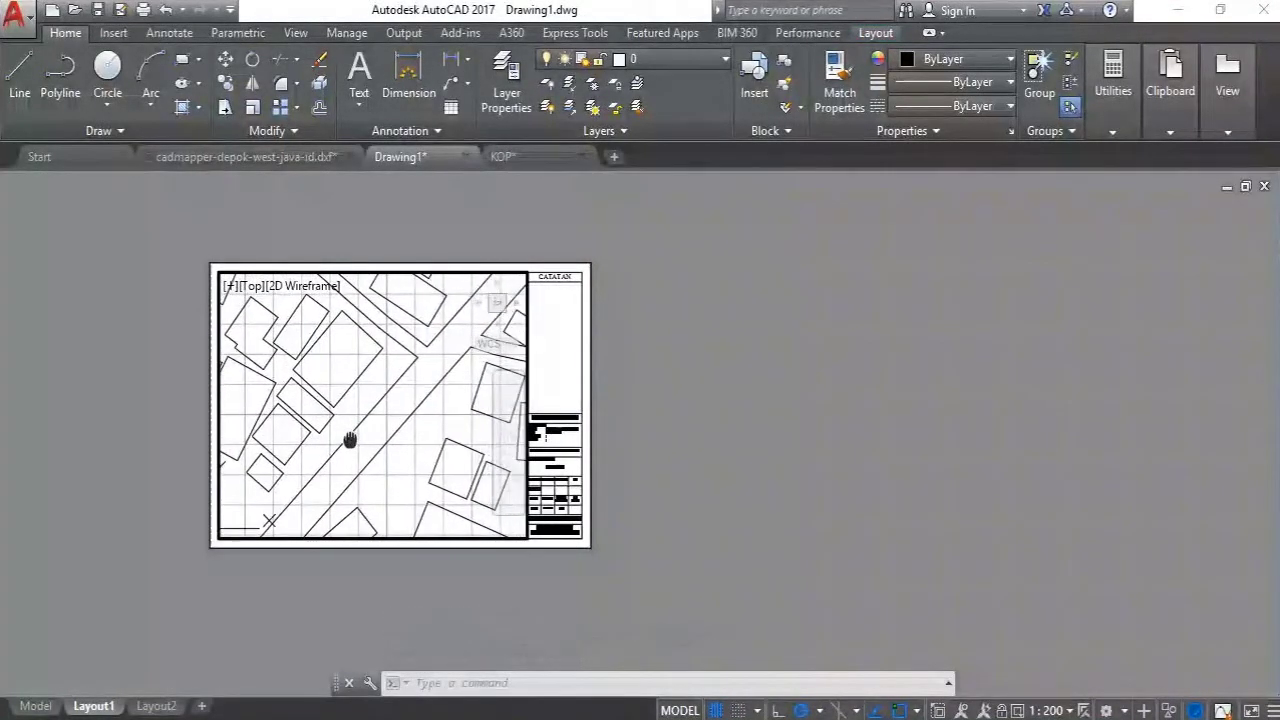
# Add a custom scale named 1 : 500 to the drawing scale list, with 1 paper unit equal to 500 drawing units
pyautogui.click(1066, 710)
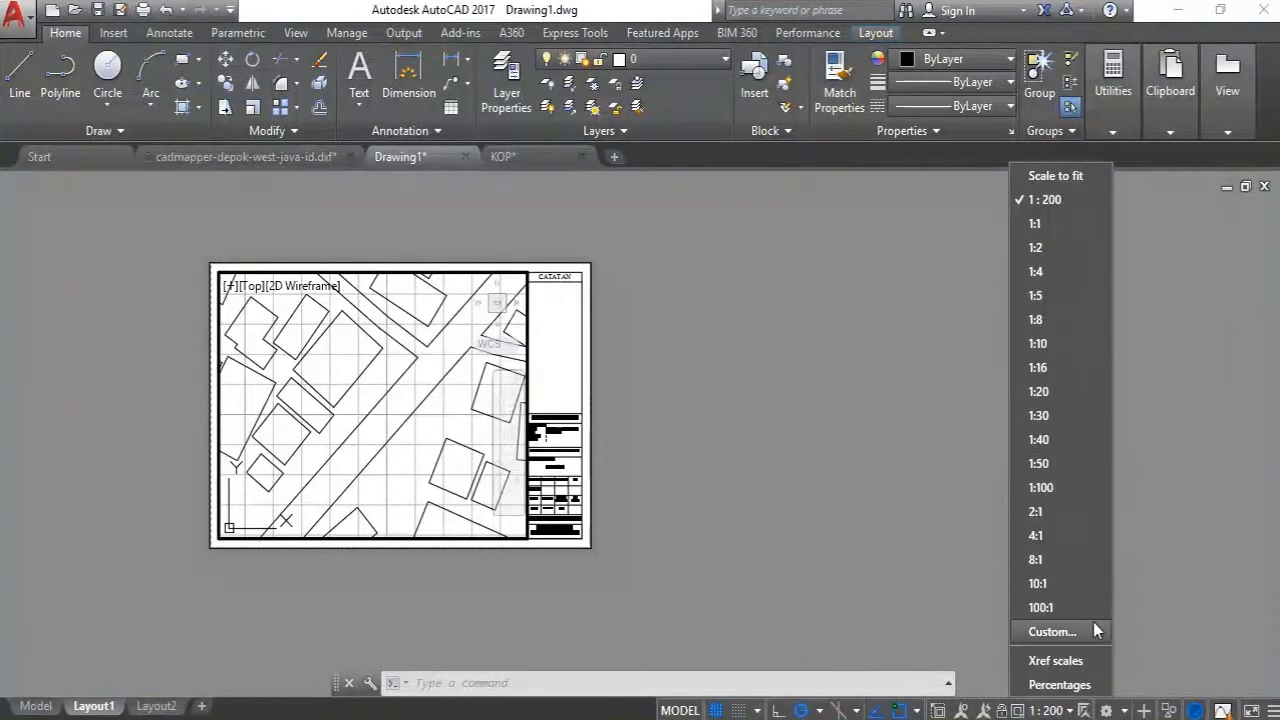
pyautogui.click(1054, 636)
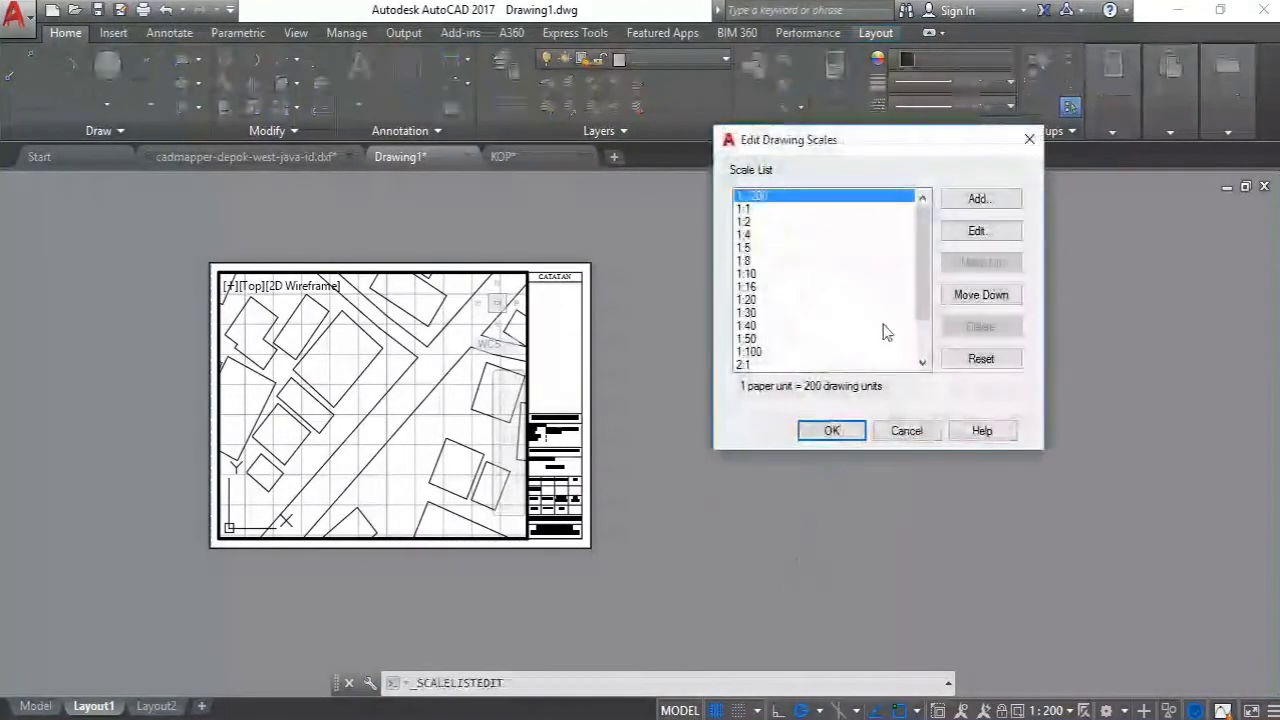
pyautogui.click(978, 200)
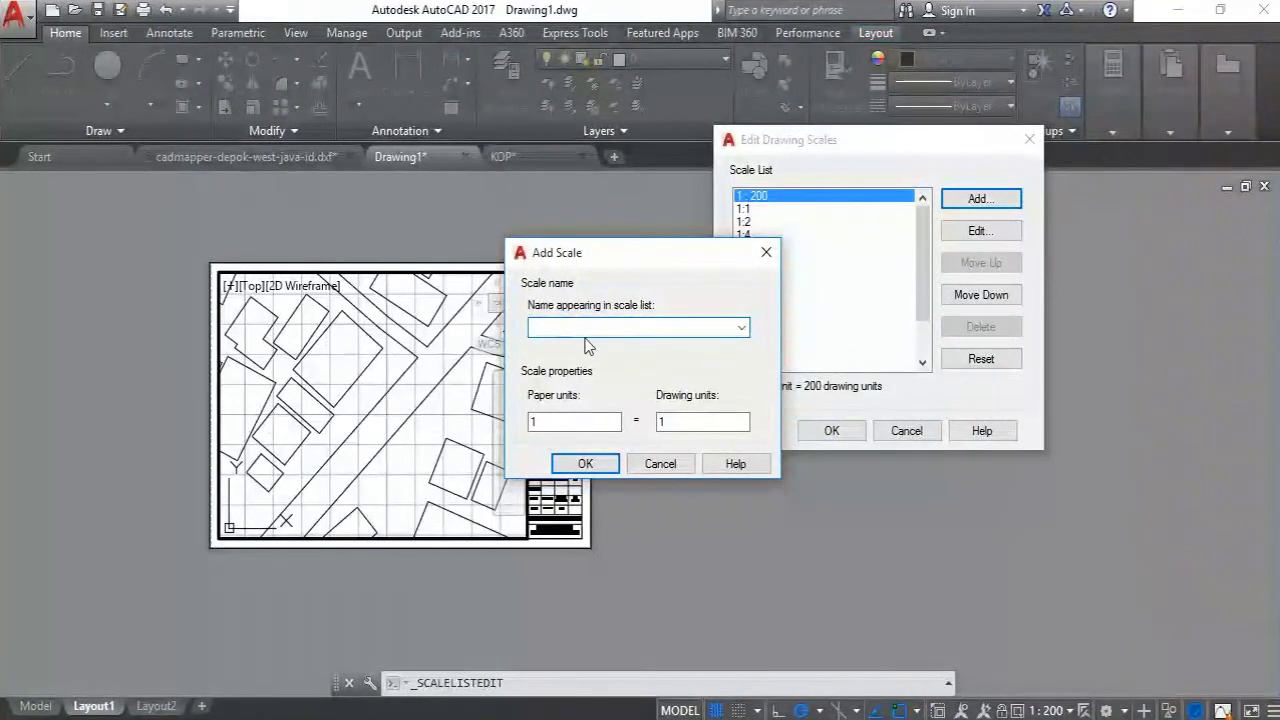
pyautogui.write('1 : 500')
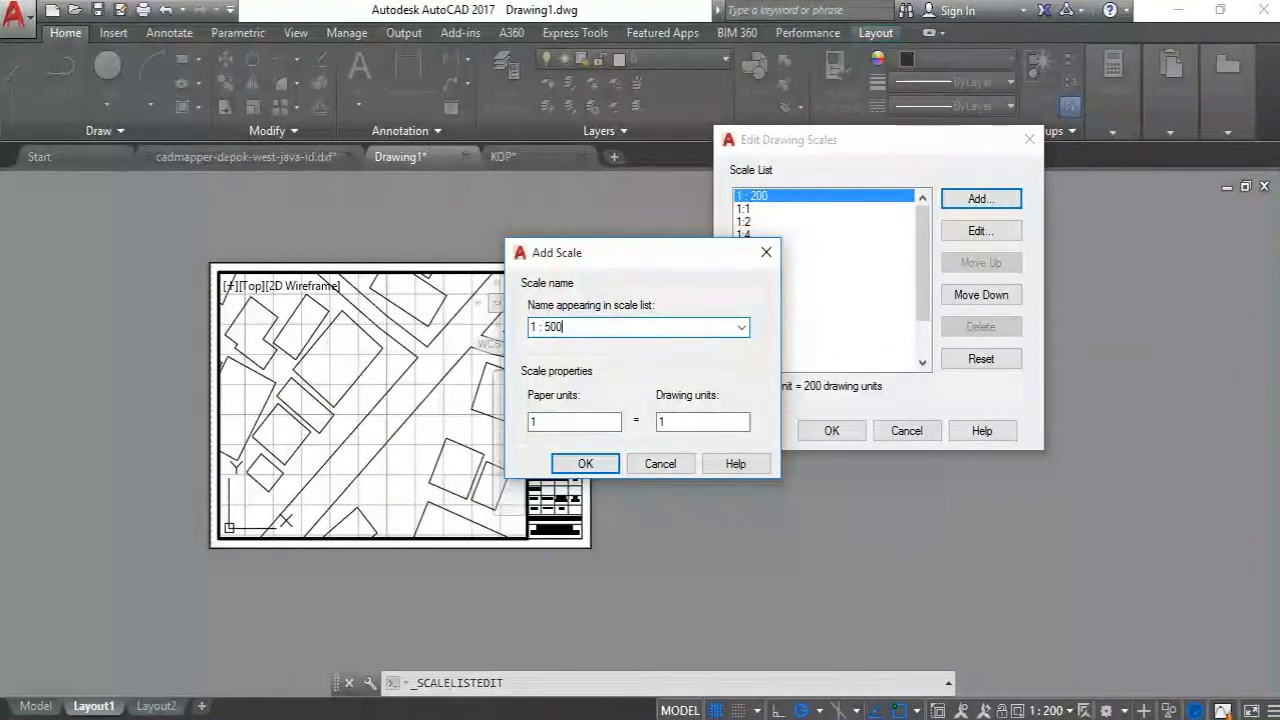
pyautogui.doubleClick(684, 418)
pyautogui.doubleClick(550, 425)
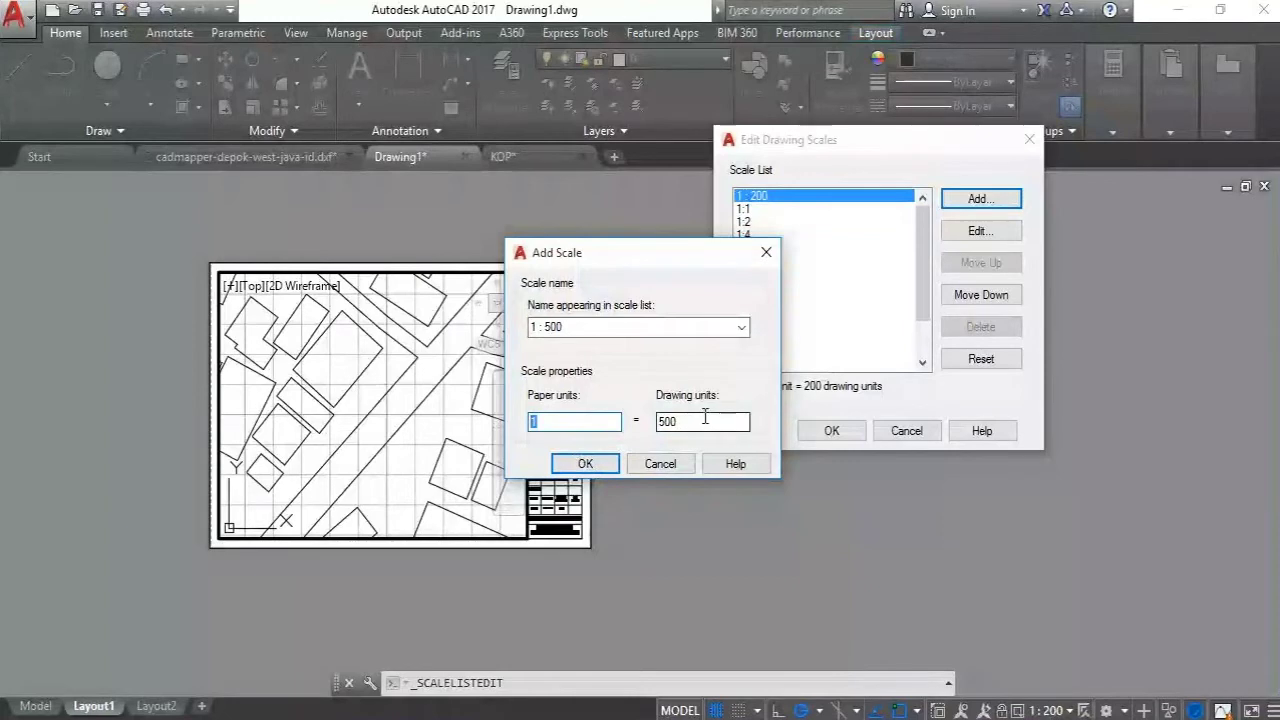
pyautogui.doubleClick(673, 422)
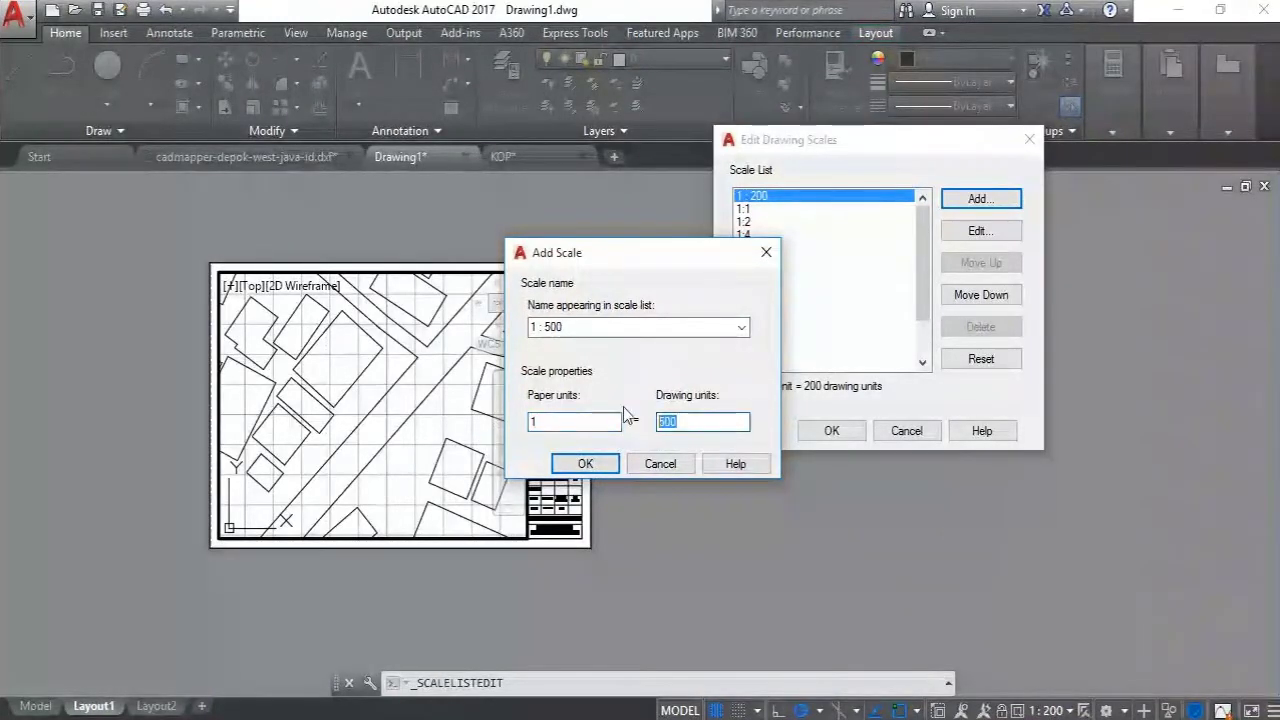
pyautogui.click(582, 466)
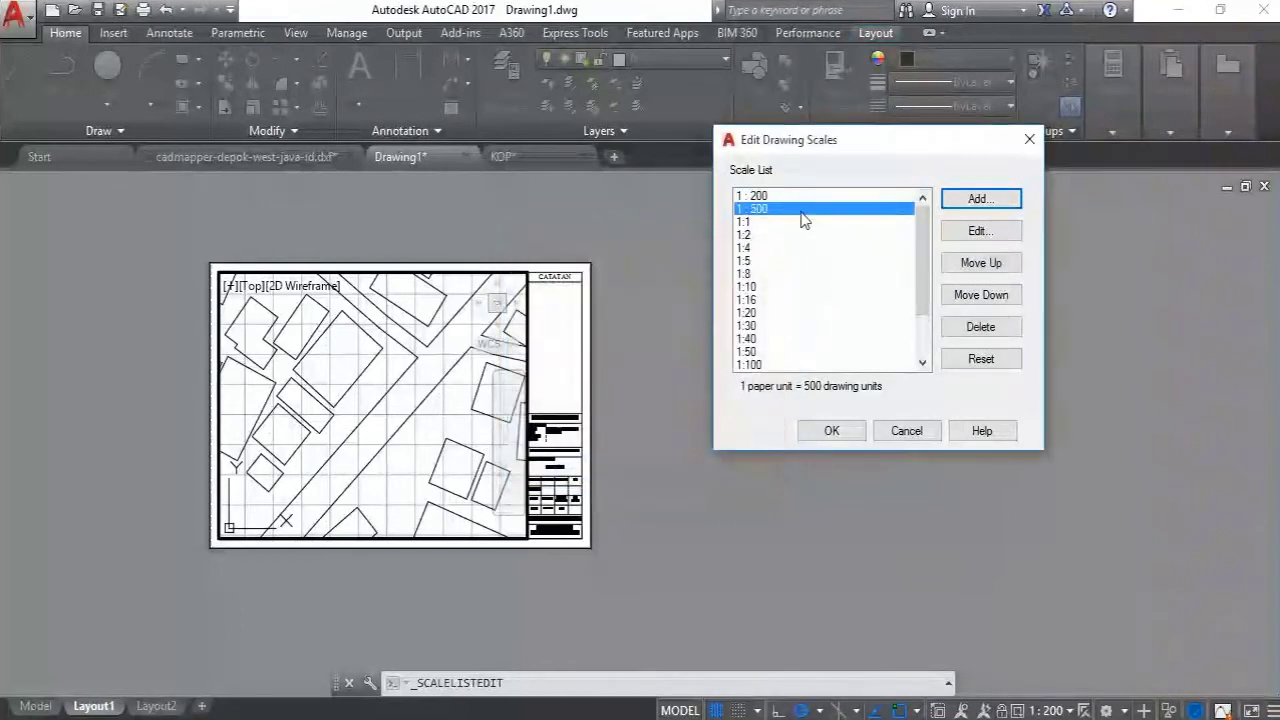
pyautogui.click(832, 431)
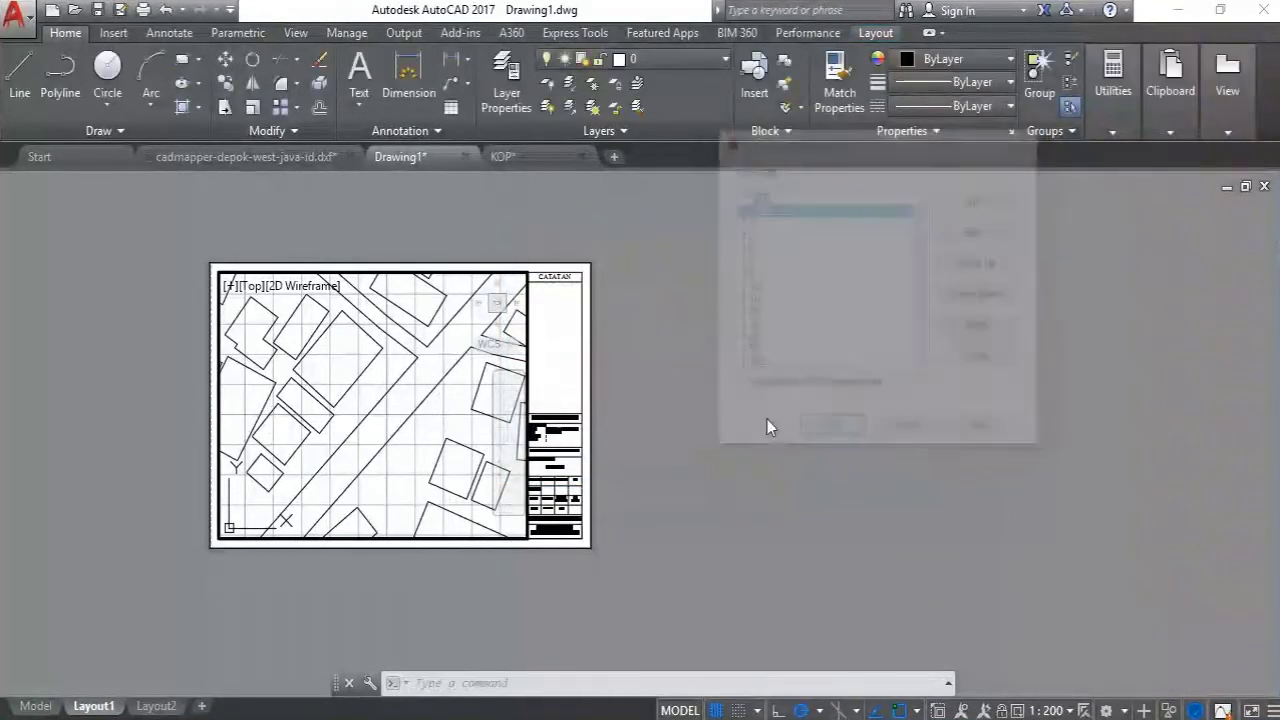
# Apply the 1 : 500 scale to the viewport and position the whole map inside its frame
pyautogui.click(1057, 709)
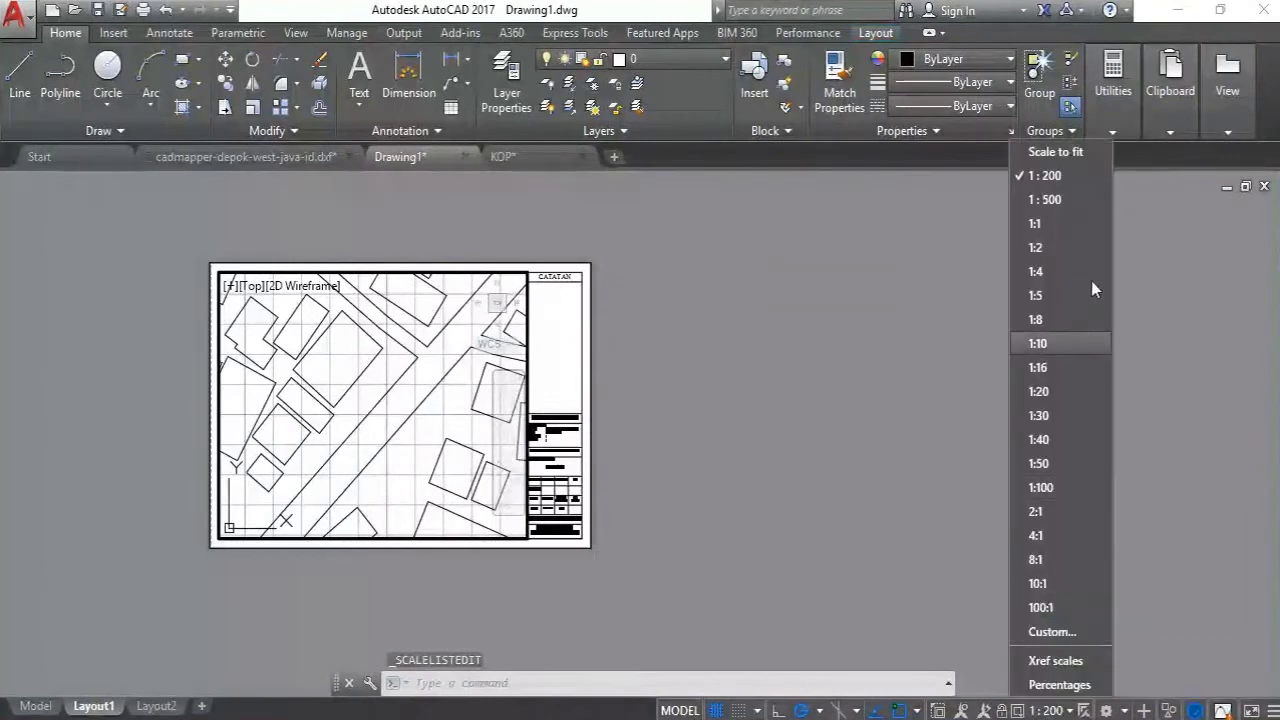
pyautogui.click(1052, 199)
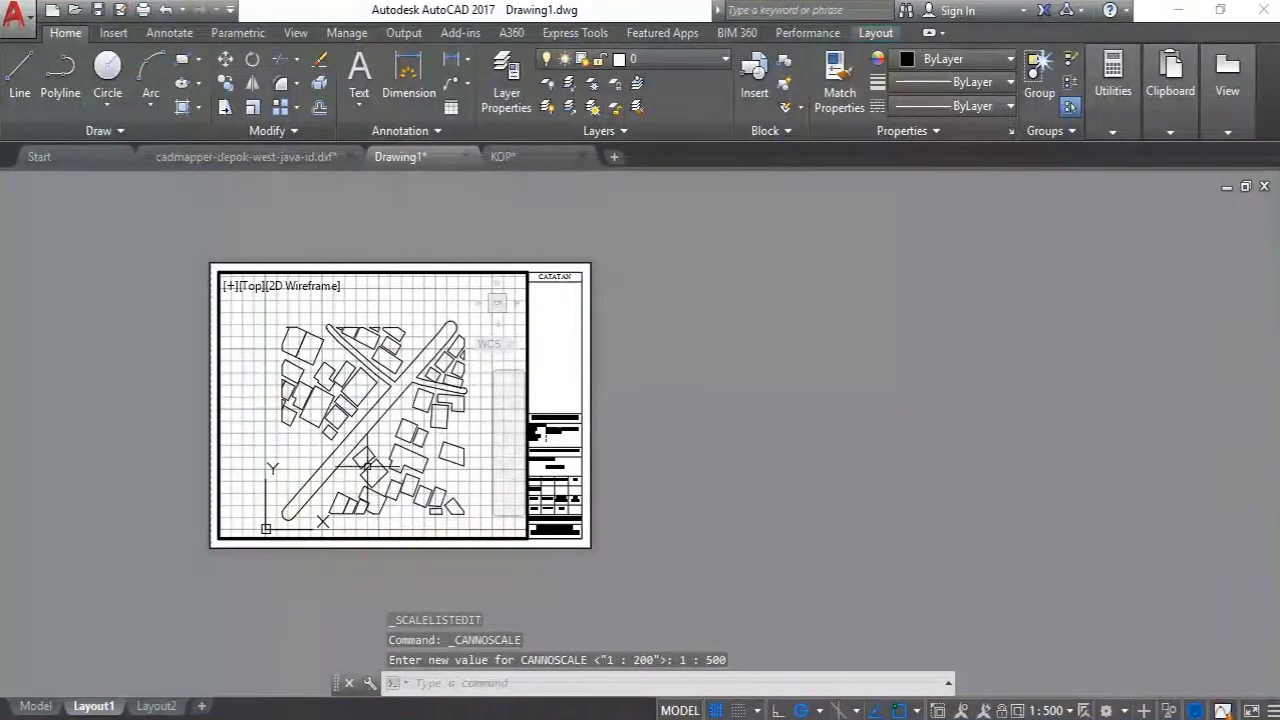
pyautogui.moveTo(366, 449); pyautogui.dragTo(363, 413, button='middle')
pyautogui.moveTo(352, 321); pyautogui.dragTo(330, 371, button='middle')
pyautogui.moveTo(411, 392); pyautogui.dragTo(424, 370, button='middle')
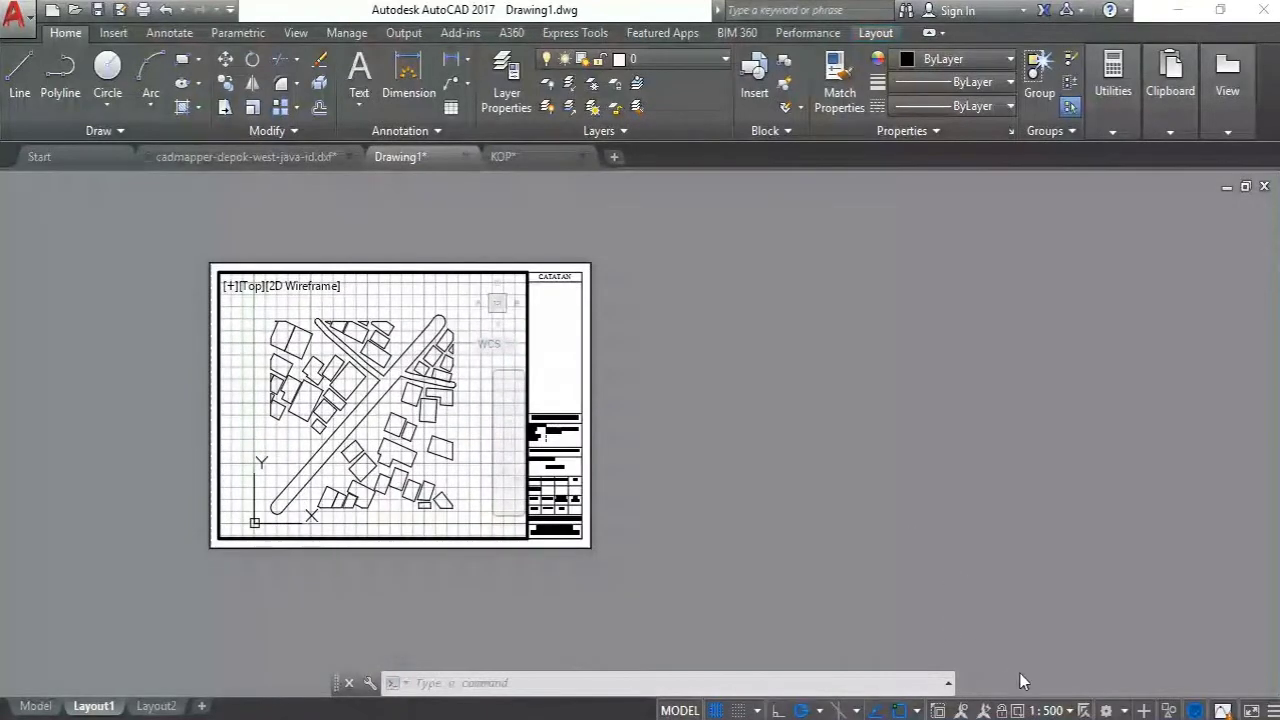
# Set the viewport scale back to 1 : 200 and position the road junction and roadside buildings within the frame
pyautogui.click(1060, 711)
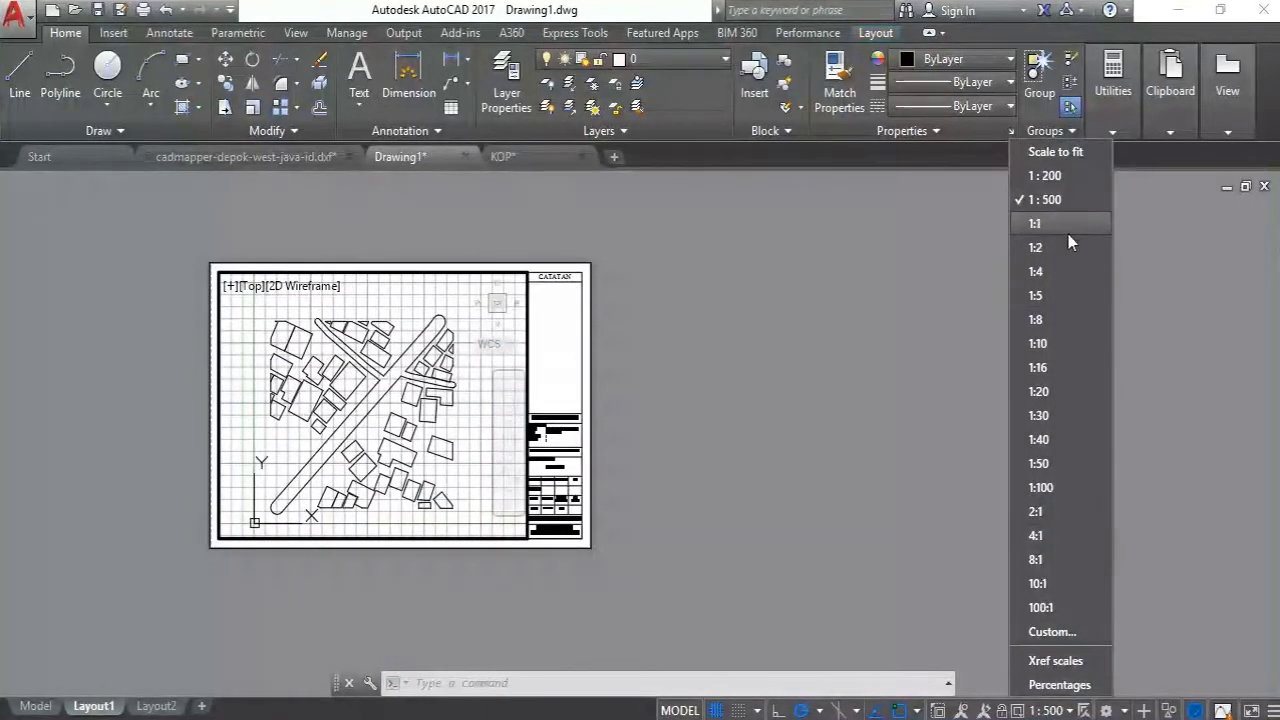
pyautogui.click(1045, 175)
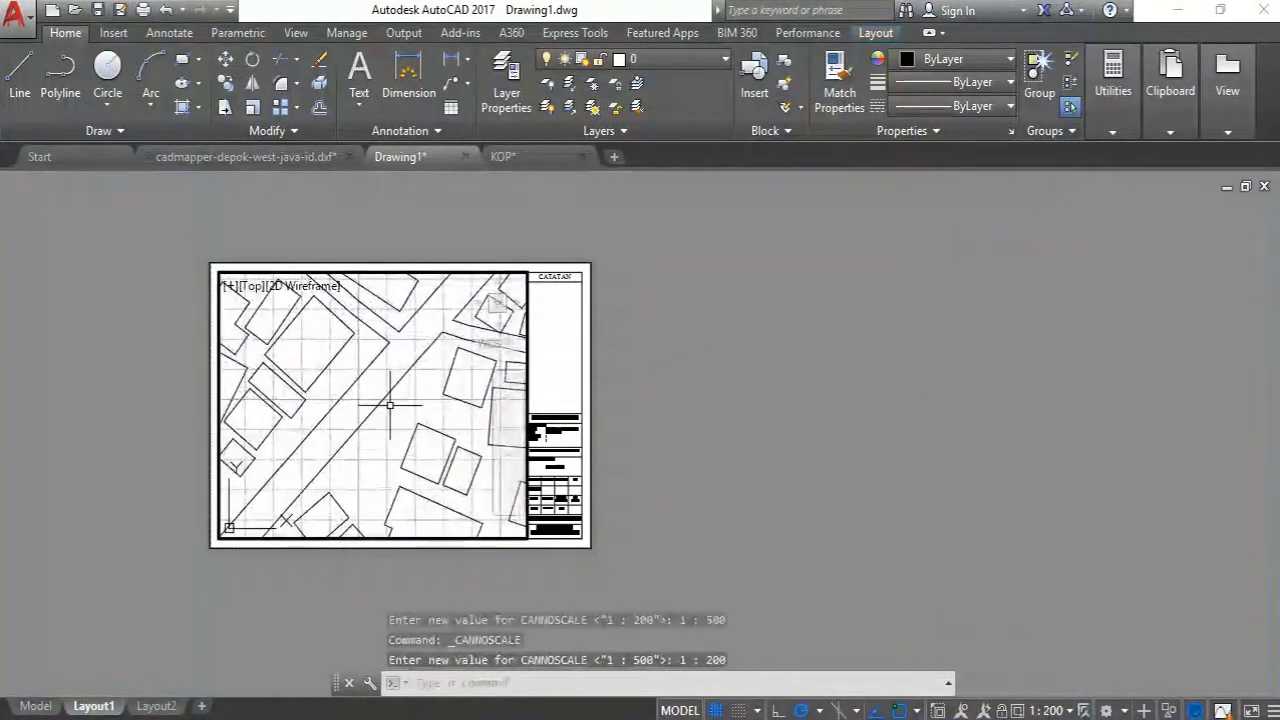
pyautogui.moveTo(390, 405)
pyautogui.mouseDown(button='middle')
pyautogui.moveTo(414, 449)
pyautogui.moveTo(407, 440)
pyautogui.mouseUp(button='middle')
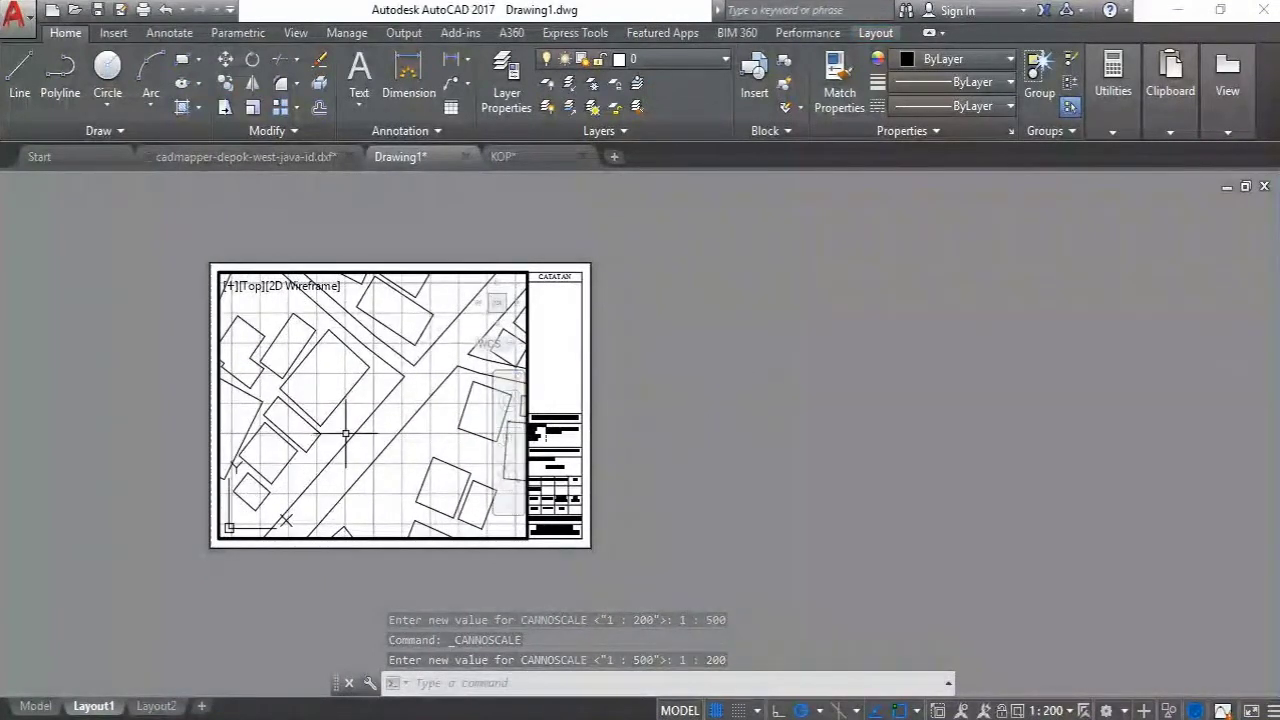
pyautogui.moveTo(427, 390)
pyautogui.mouseDown(button='middle')
pyautogui.moveTo(443, 400)
pyautogui.moveTo(409, 417)
pyautogui.moveTo(451, 380)
pyautogui.moveTo(437, 371)
pyautogui.moveTo(414, 393)
pyautogui.mouseUp(button='middle')
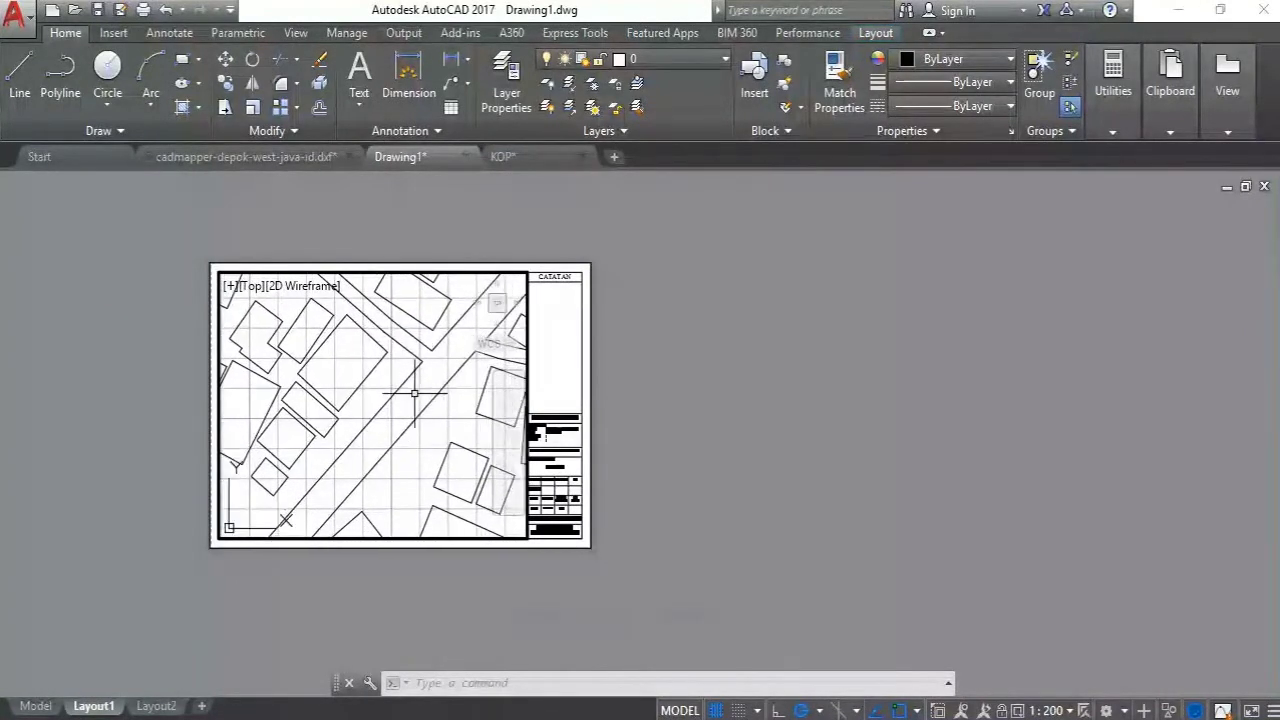
pyautogui.click(349, 420)
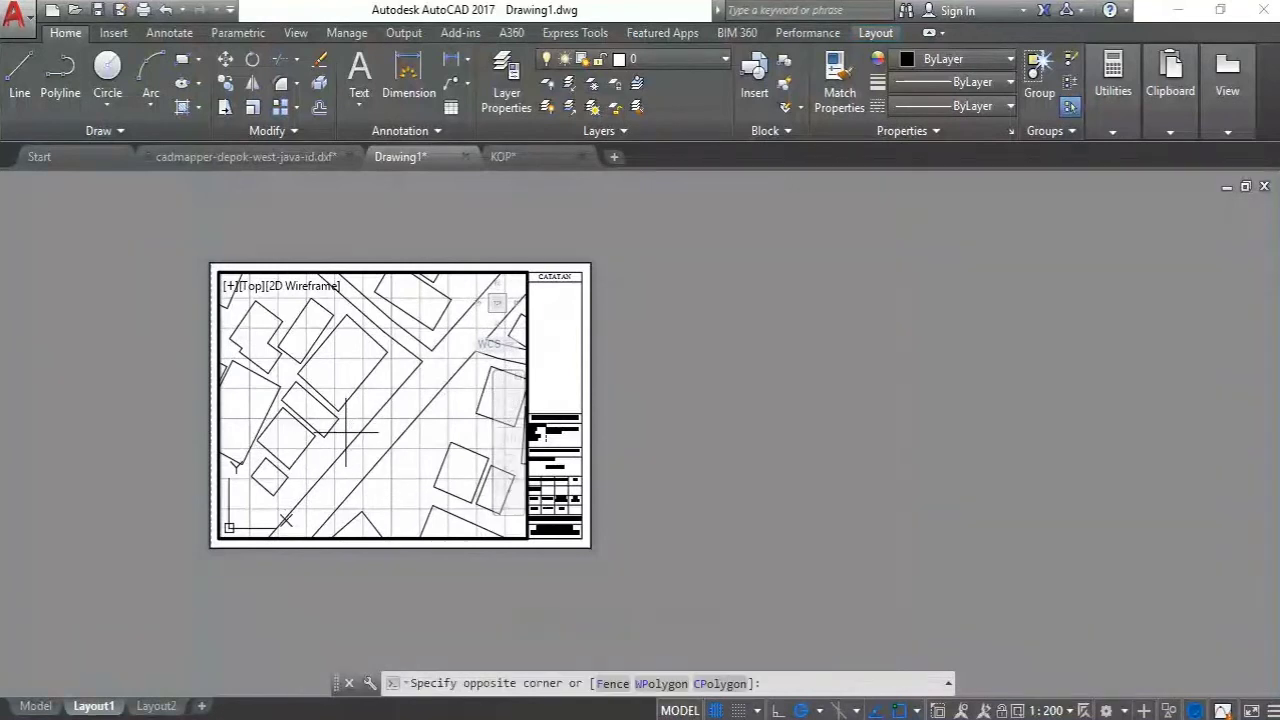
pyautogui.click(306, 437)
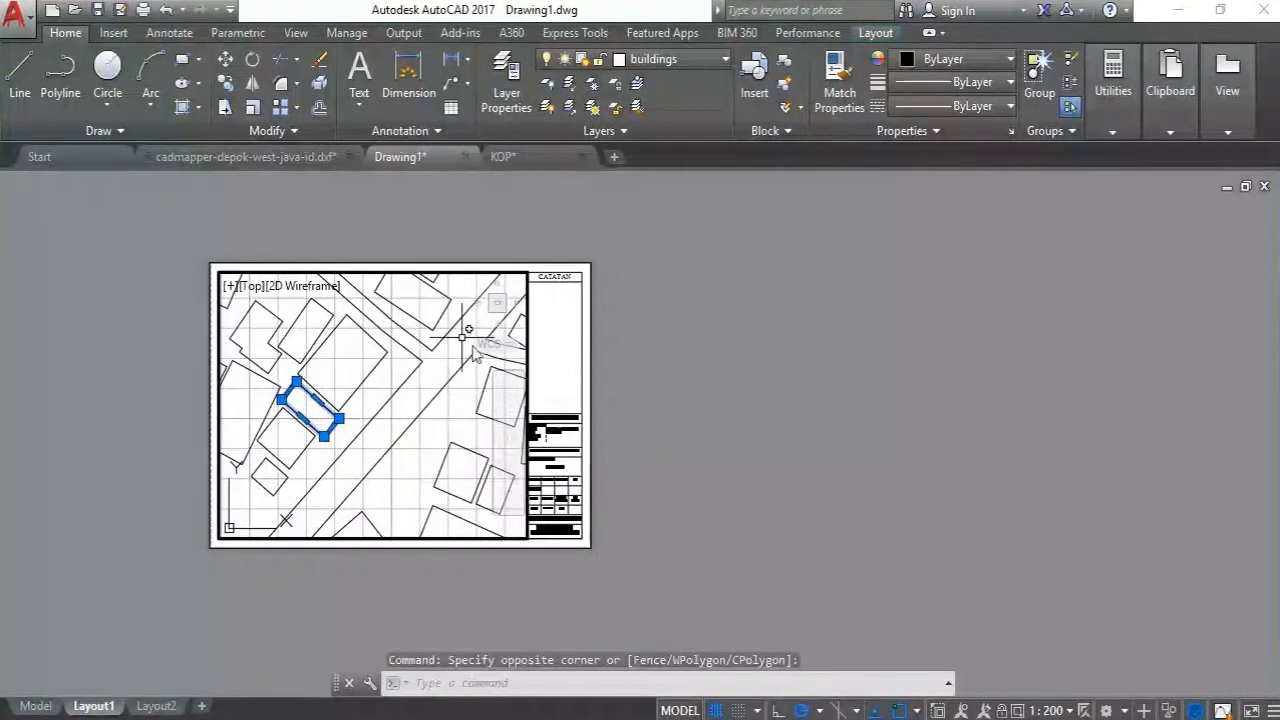
pyautogui.moveTo(368, 322)
pyautogui.mouseDown(button='middle')
pyautogui.moveTo(351, 346)
pyautogui.moveTo(397, 322)
pyautogui.mouseUp(button='middle')
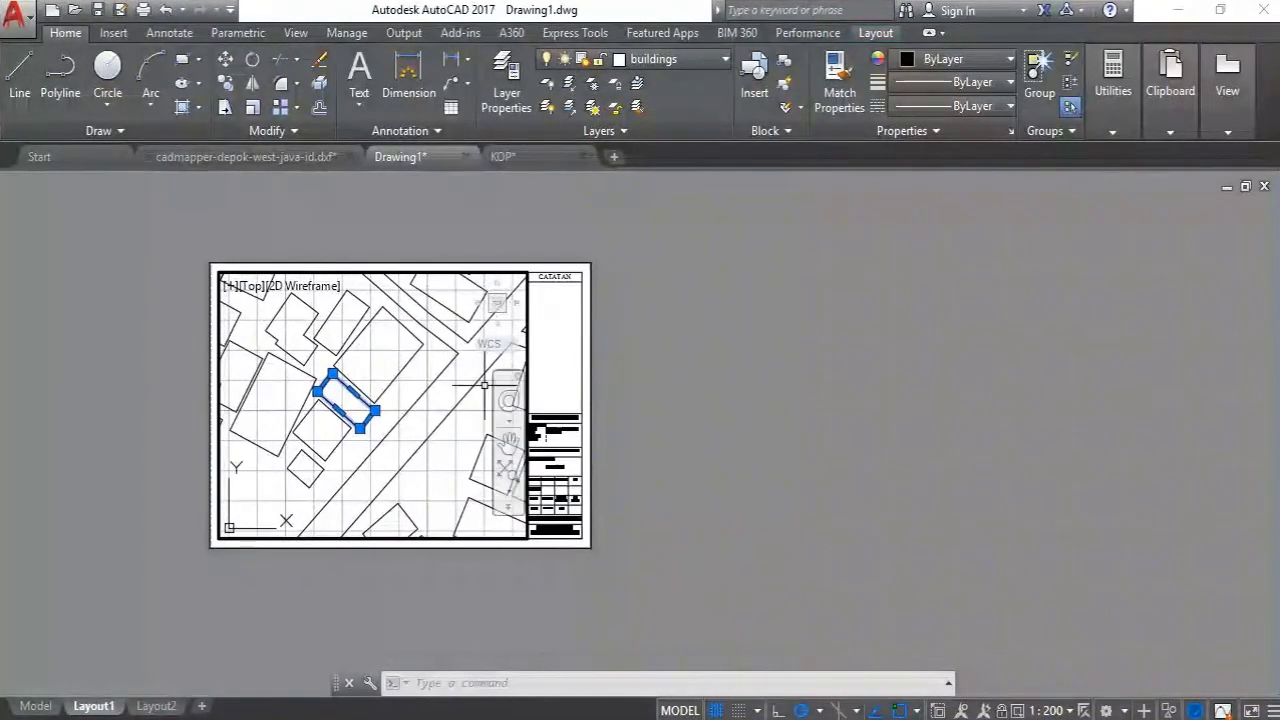
pyautogui.moveTo(402, 387)
pyautogui.mouseDown(button='middle')
pyautogui.moveTo(358, 398)
pyautogui.moveTo(398, 411)
pyautogui.mouseUp(button='middle')
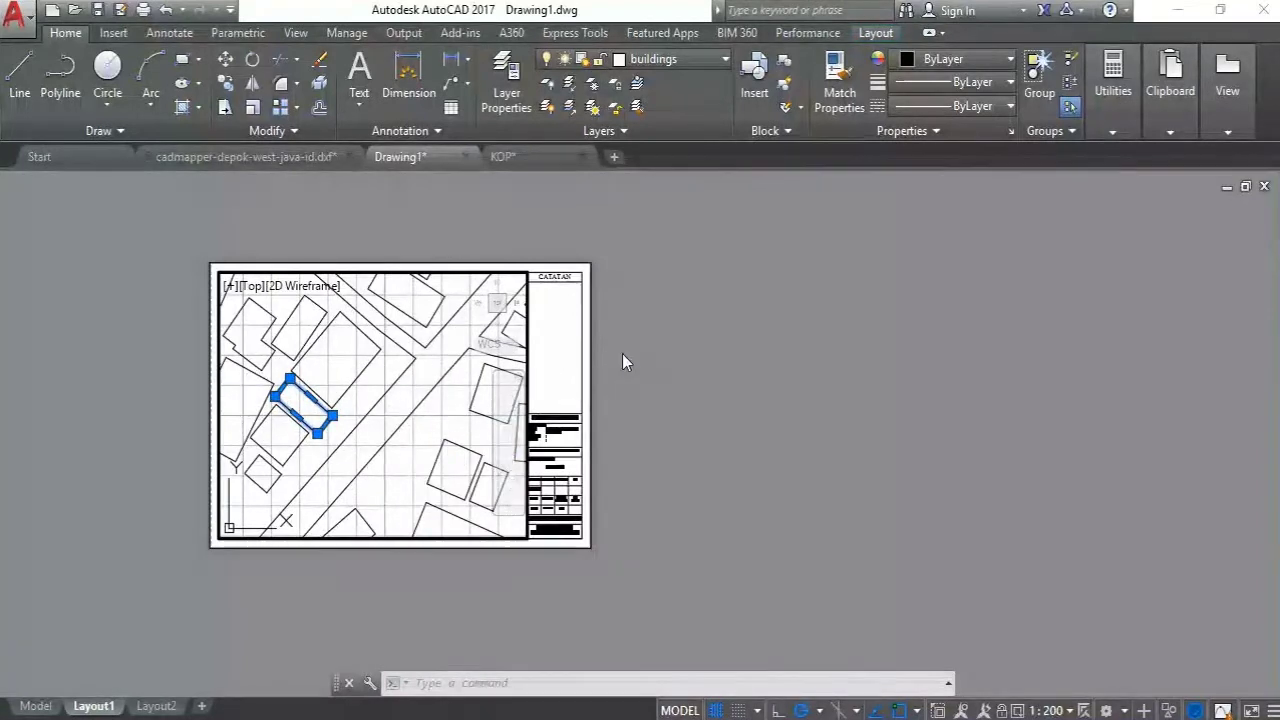
# Leave the viewport's model space and return to the layout's paper space
pyautogui.doubleClick(681, 274)
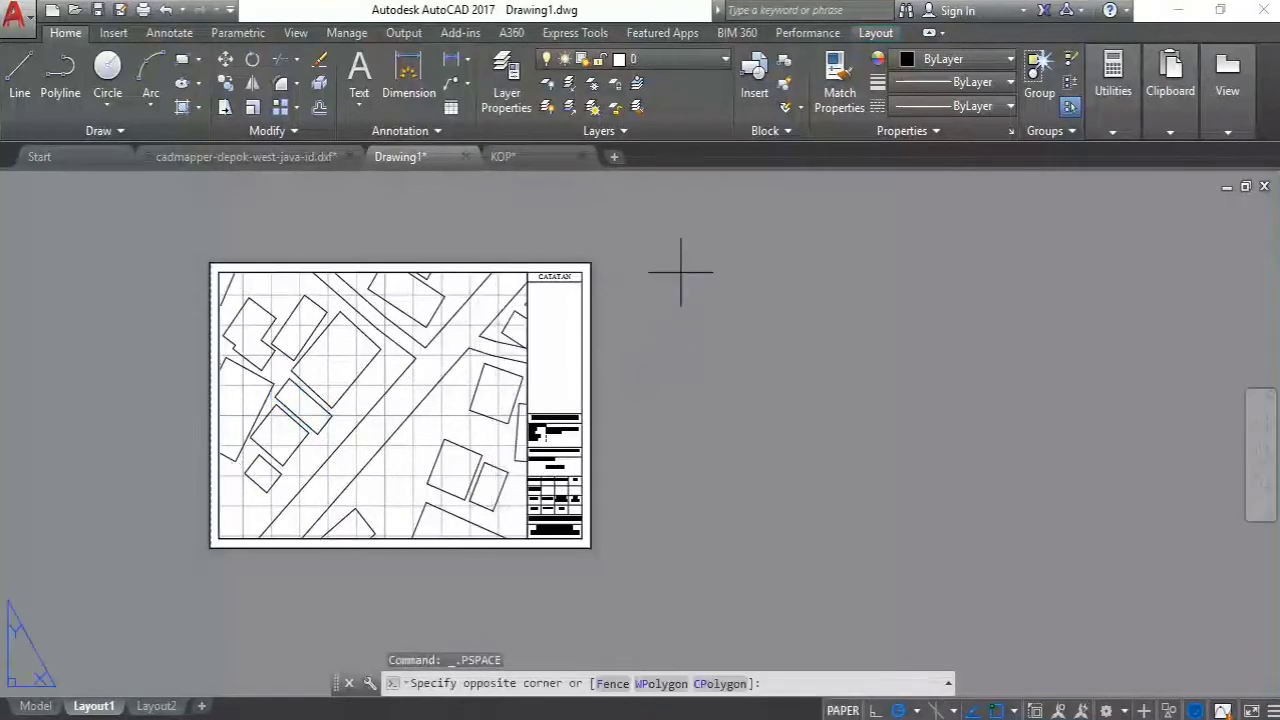
pyautogui.click(666, 401)
pyautogui.moveTo(665, 332); pyautogui.dragTo(580, 393, button='middle')
pyautogui.moveTo(440, 405); pyautogui.dragTo(553, 343, button='middle')
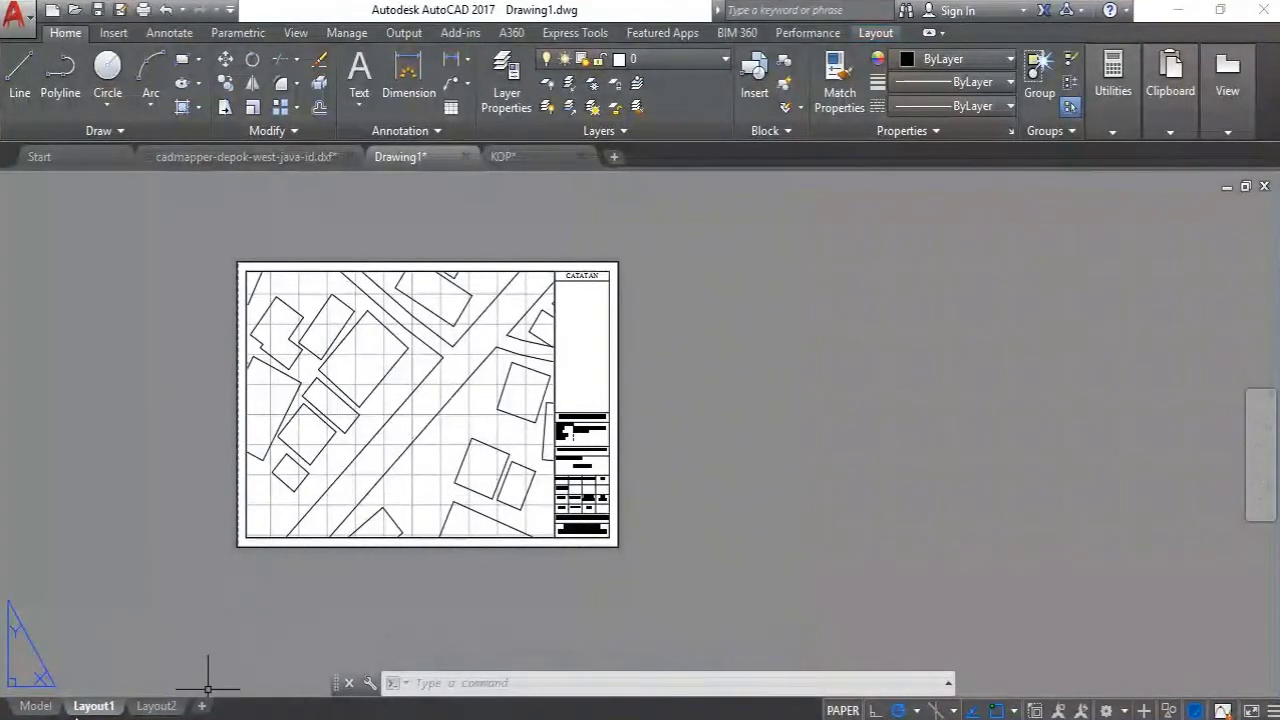
# Rename Layout1 as SitePlan
pyautogui.moveTo(100, 709)
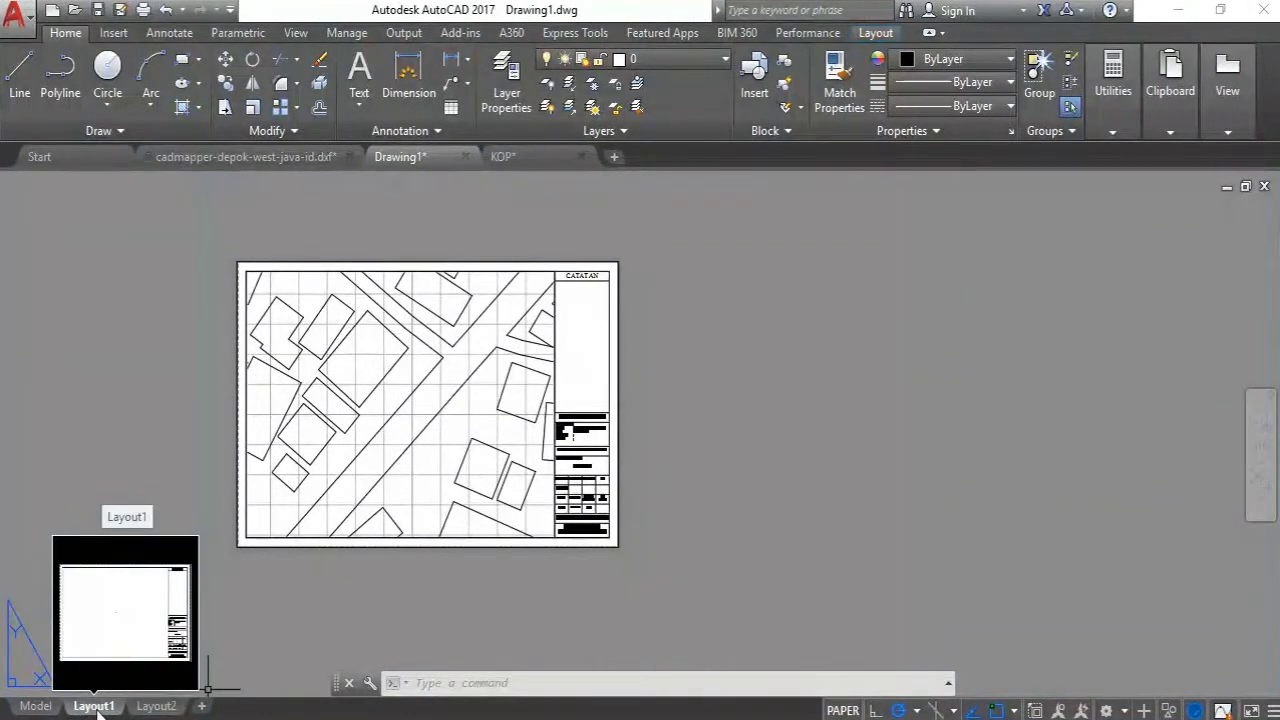
pyautogui.doubleClick(95, 706)
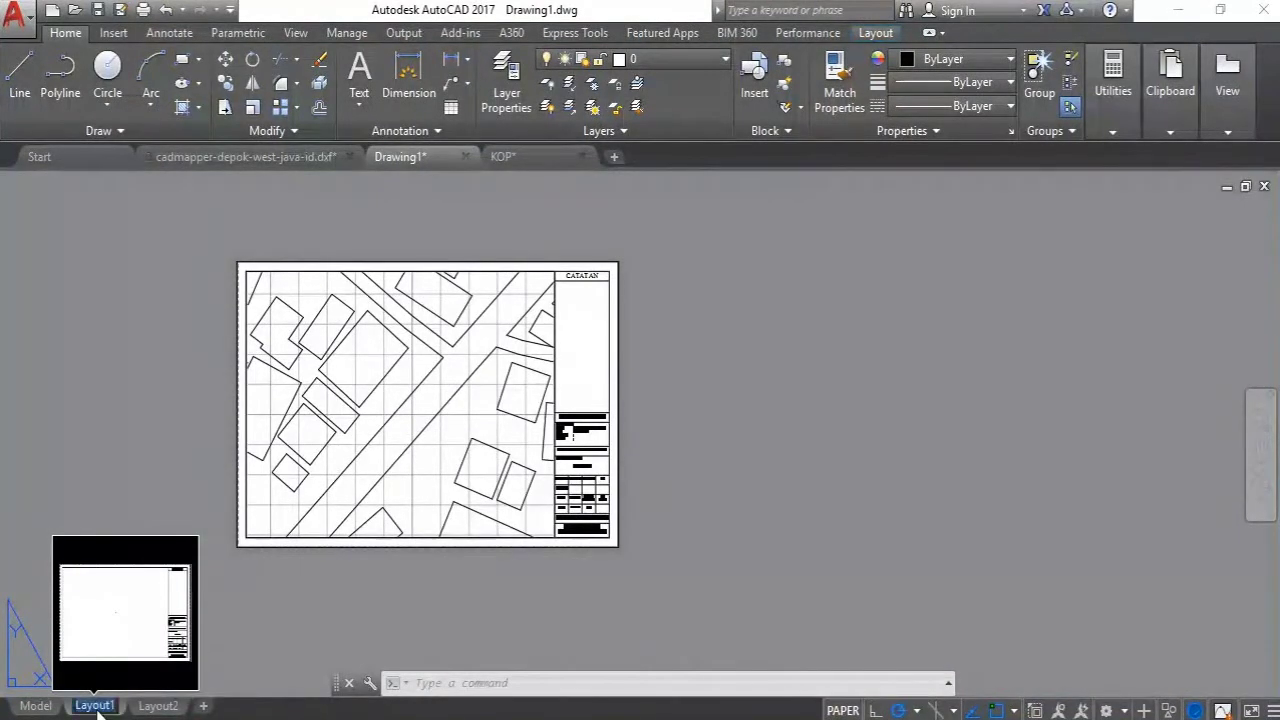
pyautogui.write('Sit')
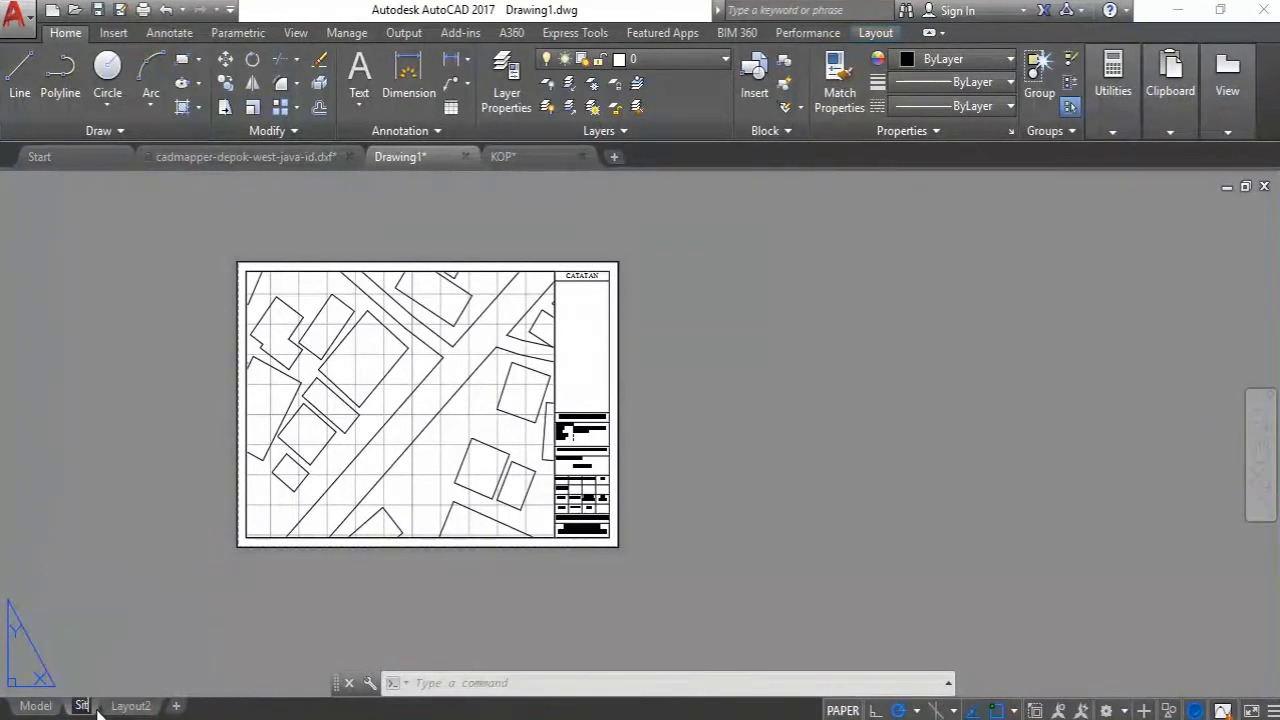
pyautogui.write('ePlan')
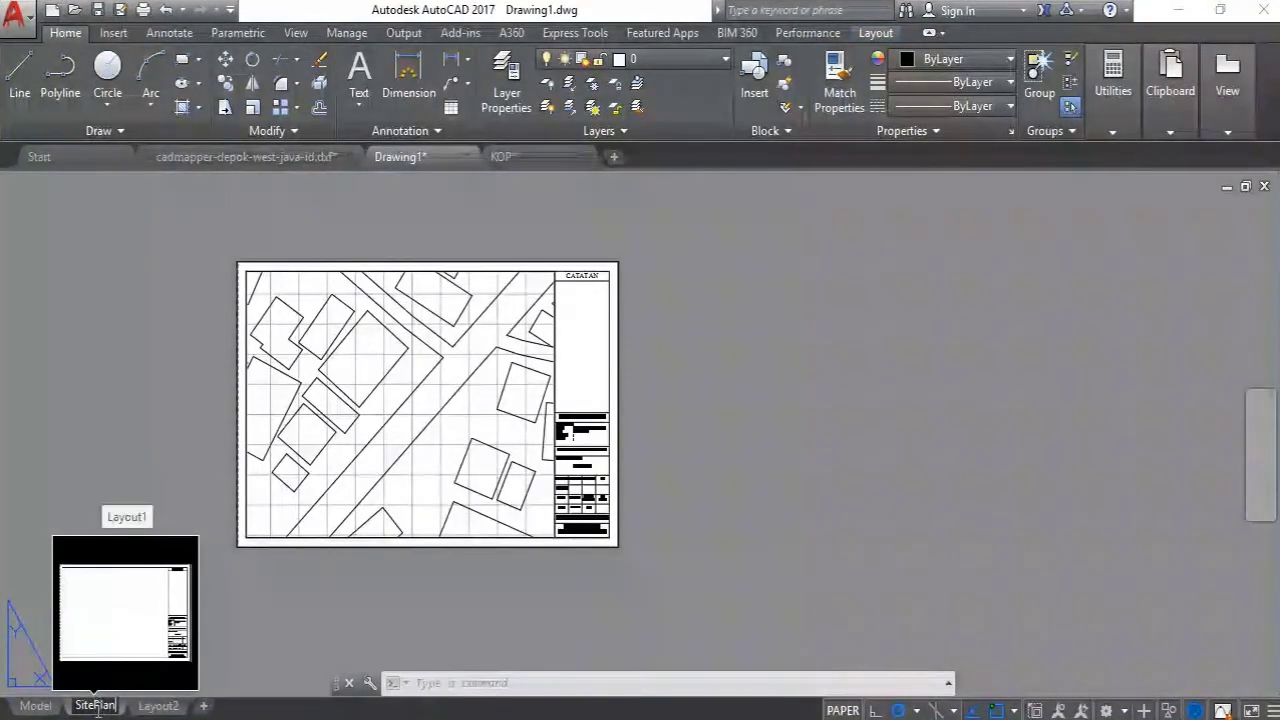
pyautogui.press('Return')
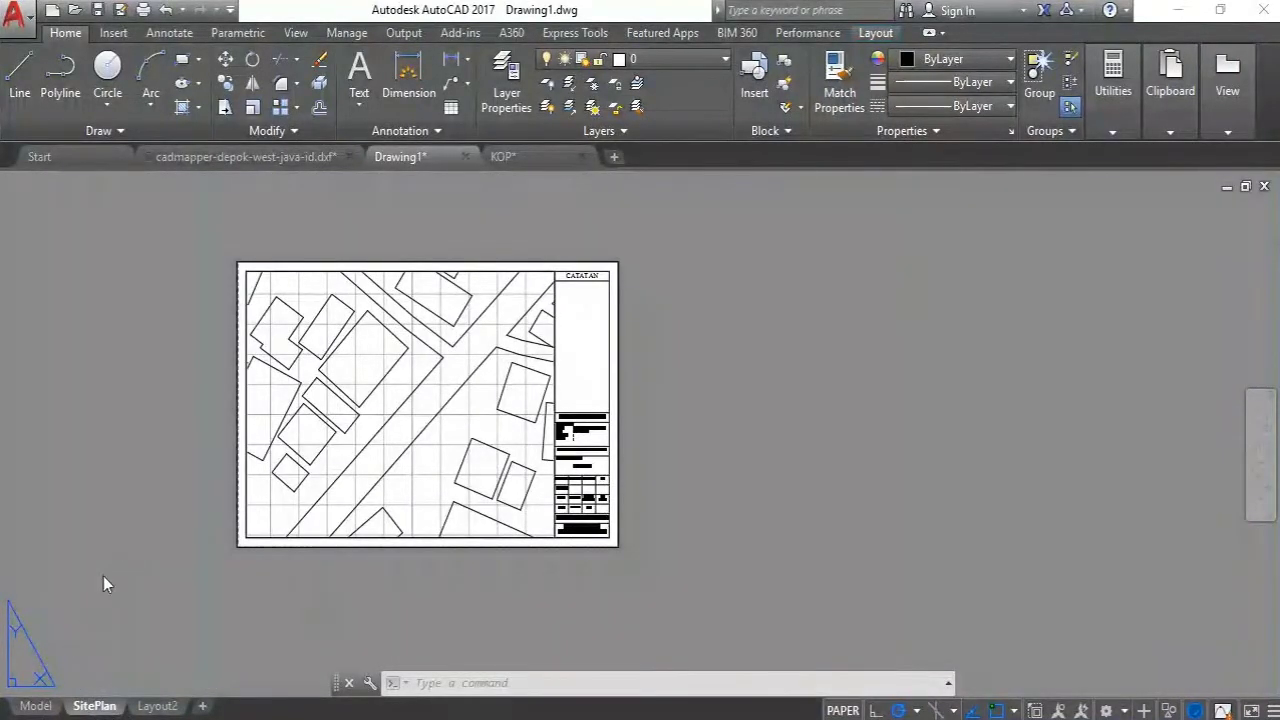
pyautogui.click(176, 458)
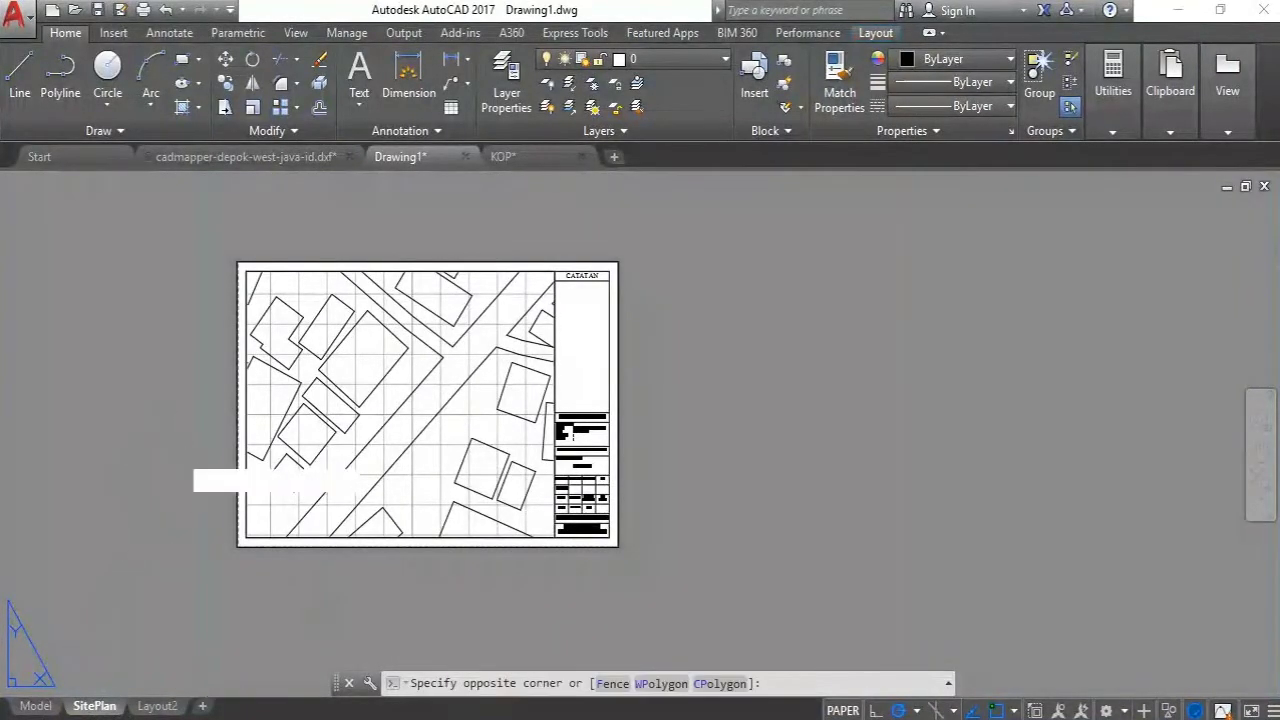
pyautogui.click(120, 488)
# Switch to model space and set its annotation scale to 1 : 200
pyautogui.scroll(4, 606, 486)
pyautogui.scroll(-4, 634, 471)
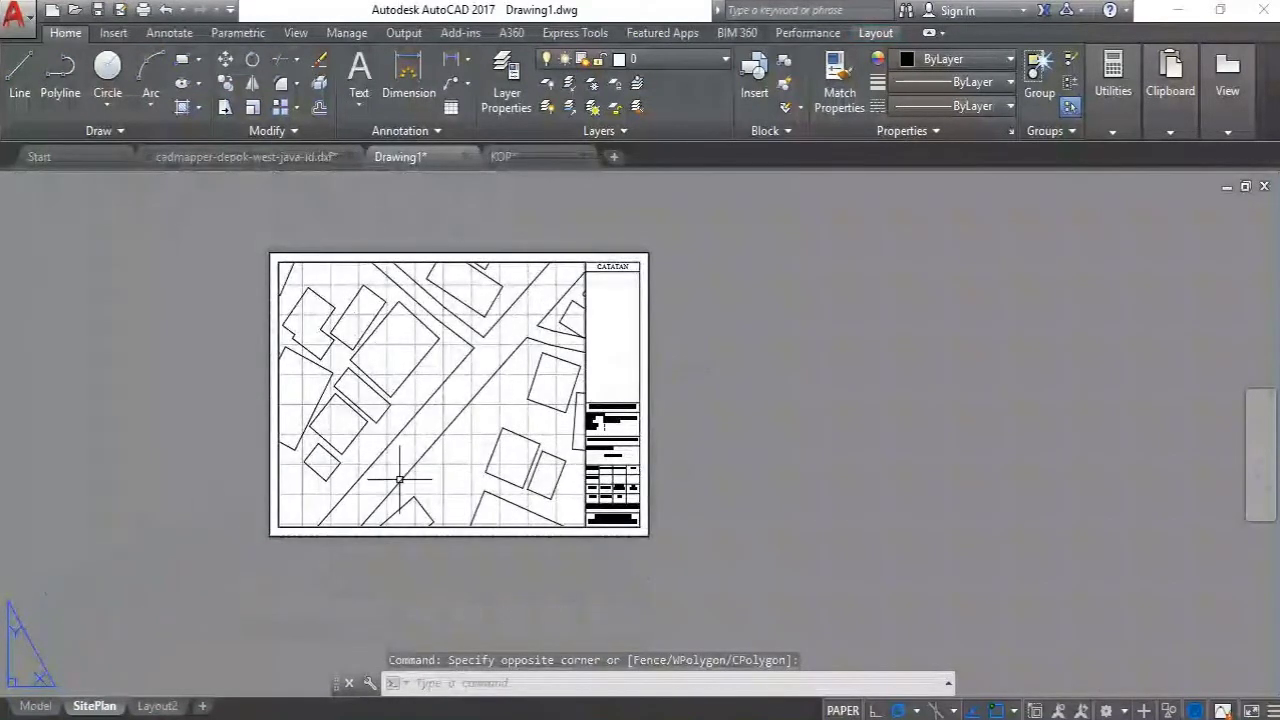
pyautogui.scroll(3, 406, 473)
pyautogui.click(36, 707)
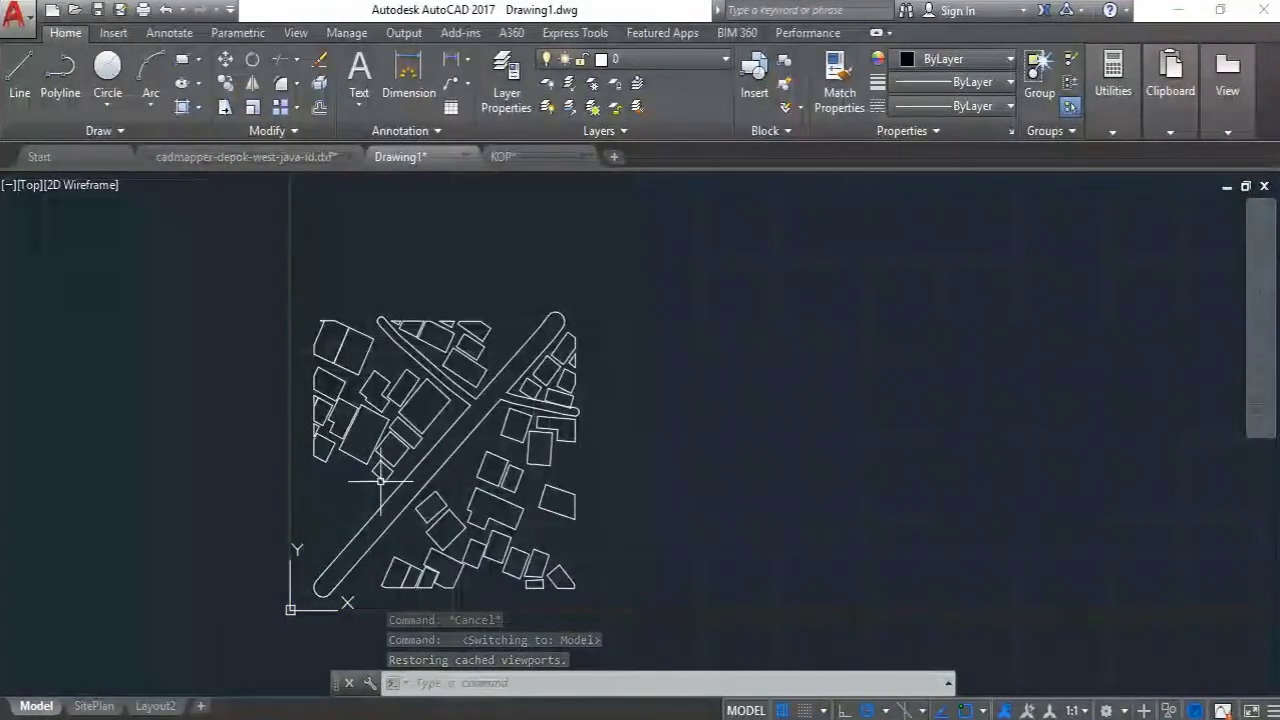
pyautogui.scroll(2, 448, 446)
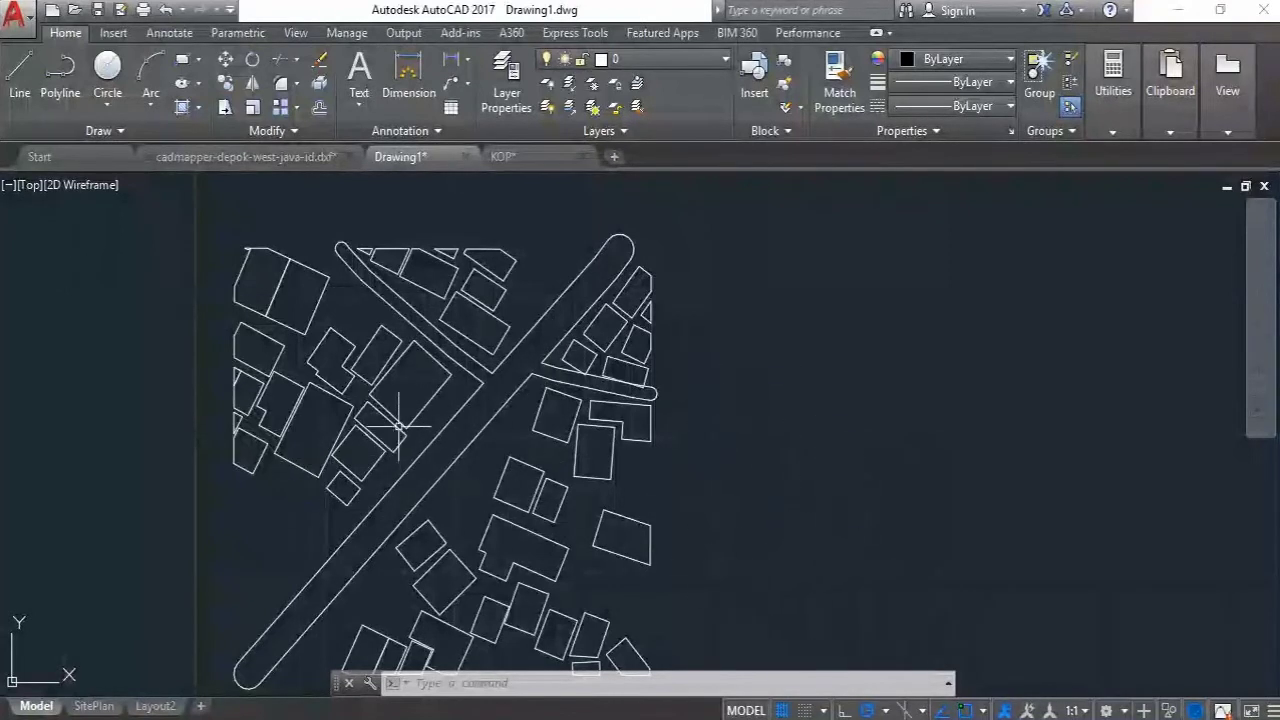
pyautogui.click(1080, 711)
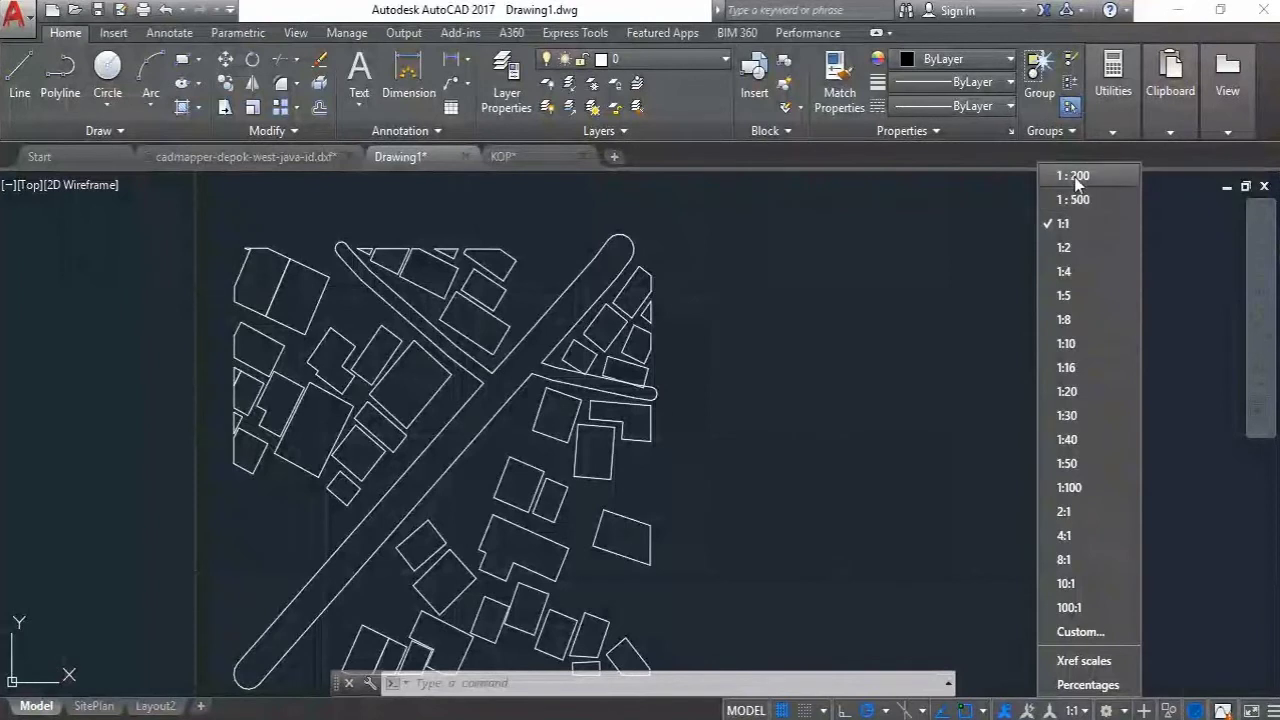
pyautogui.click(1075, 177)
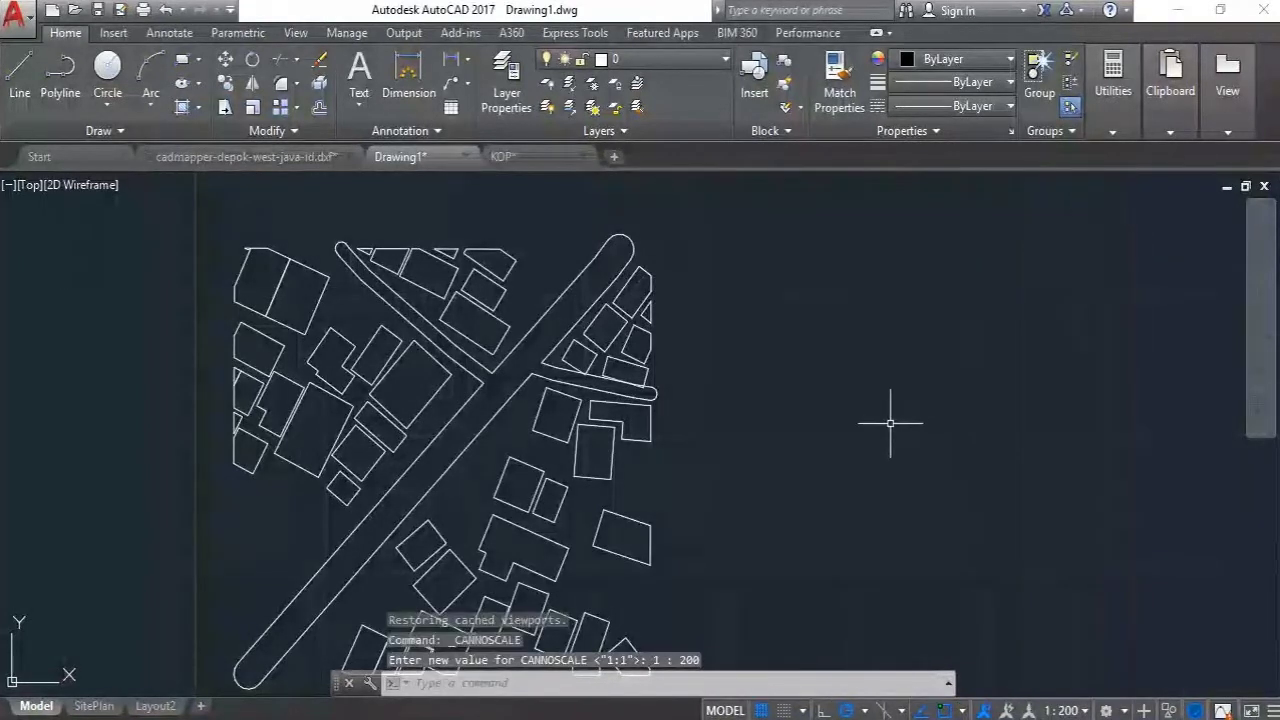
# Check the map in the SitePlan layout and return to model space
pyautogui.click(95, 706)
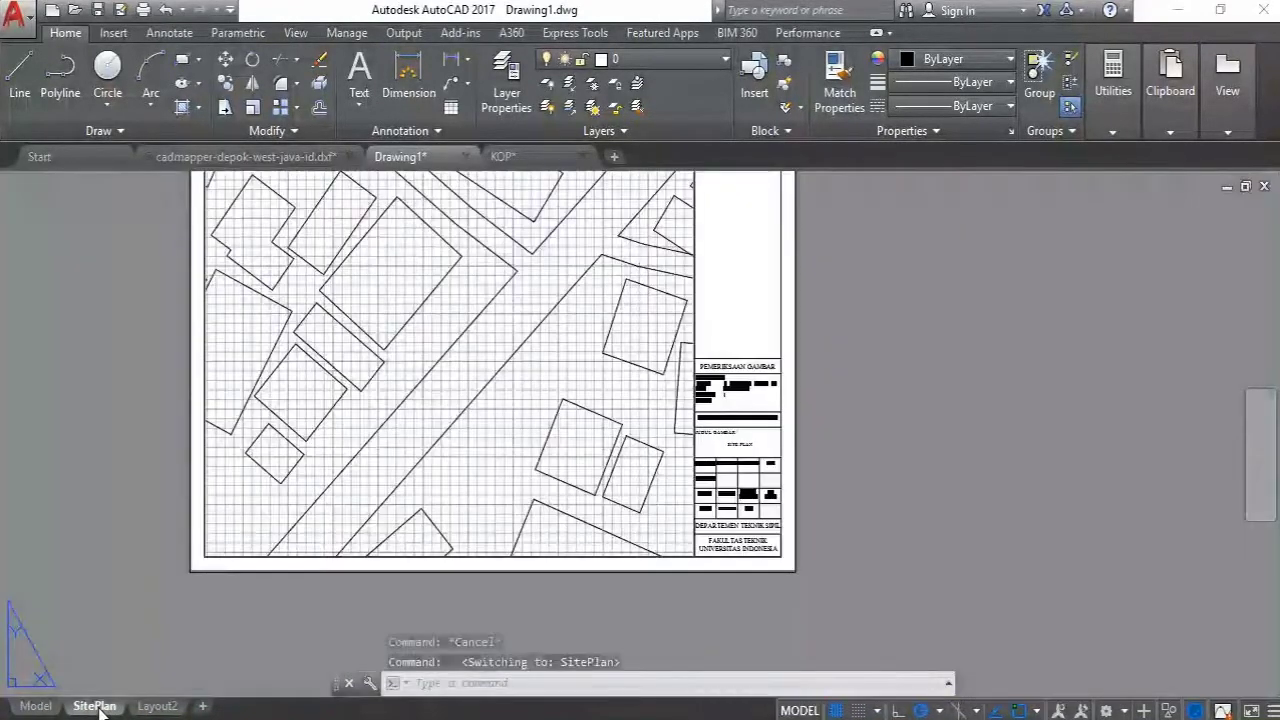
pyautogui.click(38, 707)
pyautogui.moveTo(411, 511); pyautogui.dragTo(520, 452, button='middle')
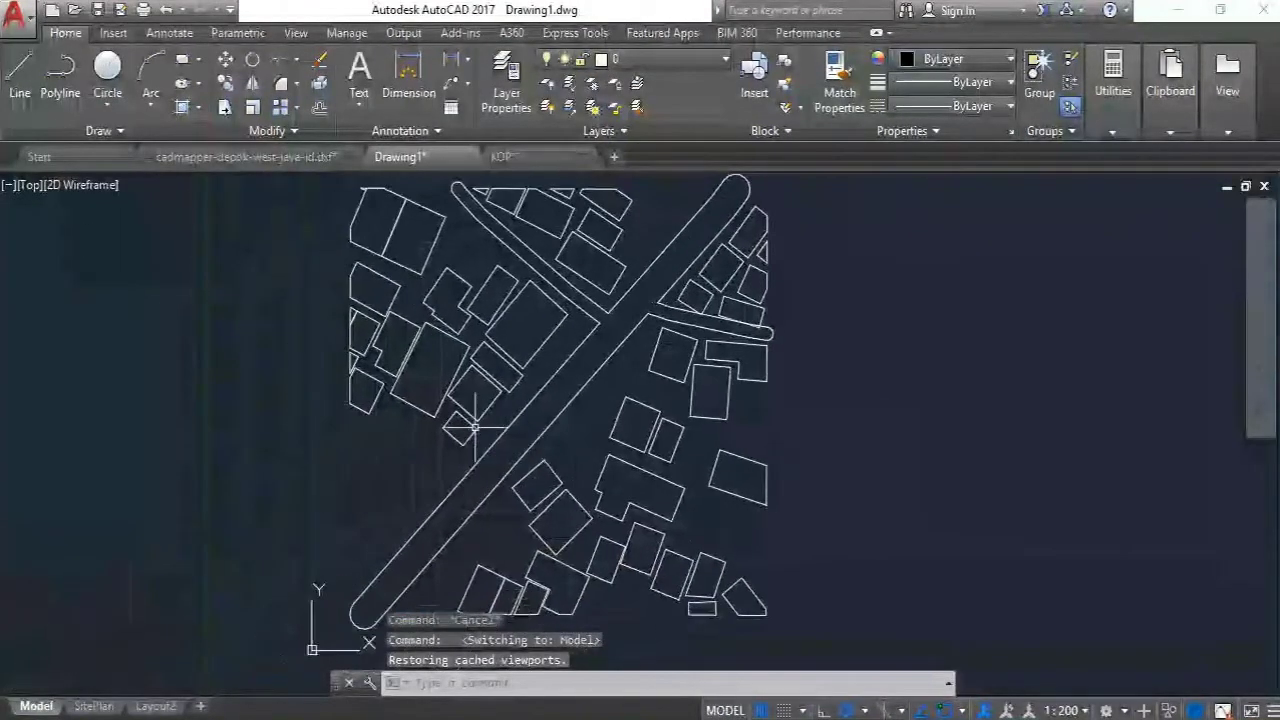
pyautogui.moveTo(552, 351); pyautogui.dragTo(531, 371, button='middle')
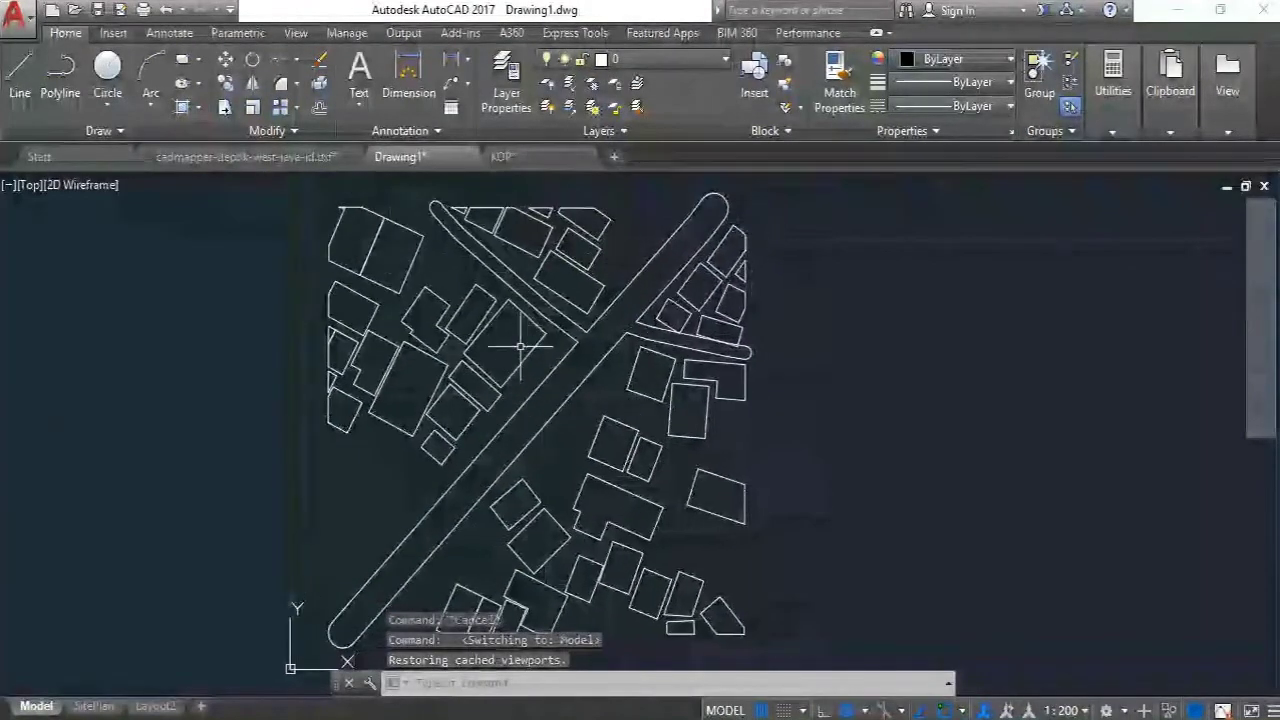
# Create a layer named Text and assign it colour index 170
pyautogui.click(508, 98)
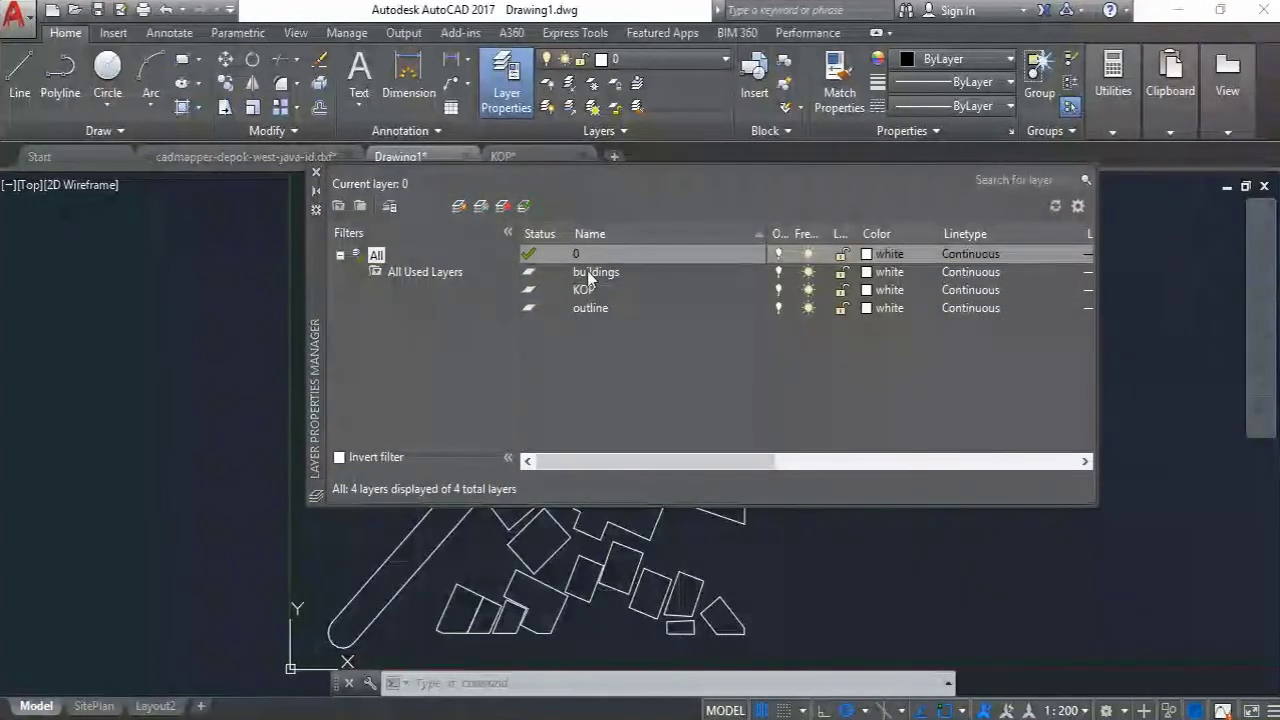
pyautogui.click(460, 209)
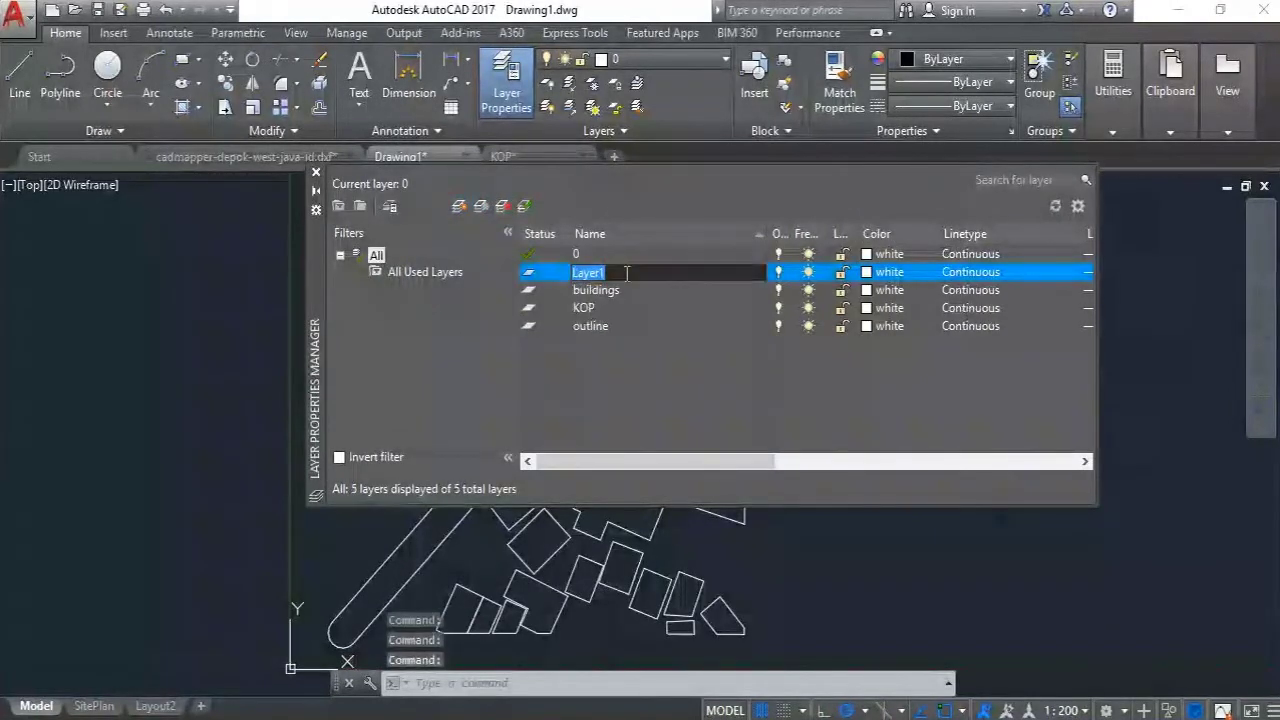
pyautogui.write('Text')
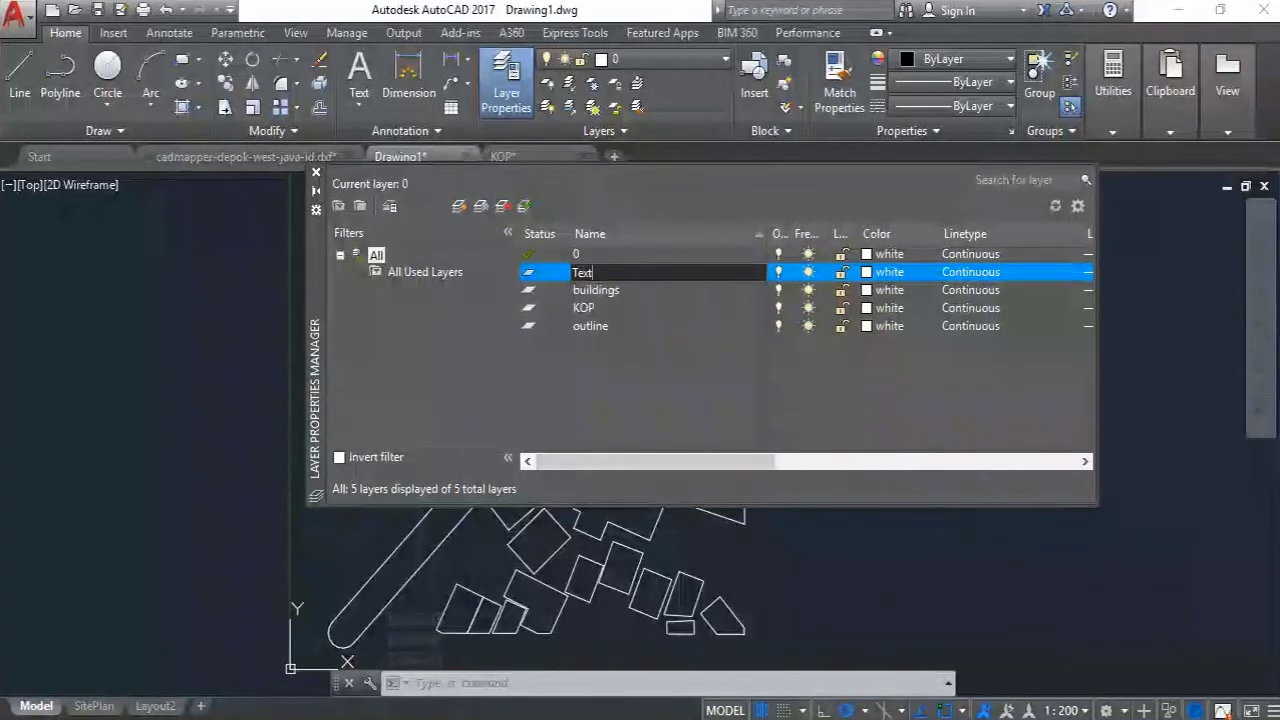
pyautogui.press('Return')
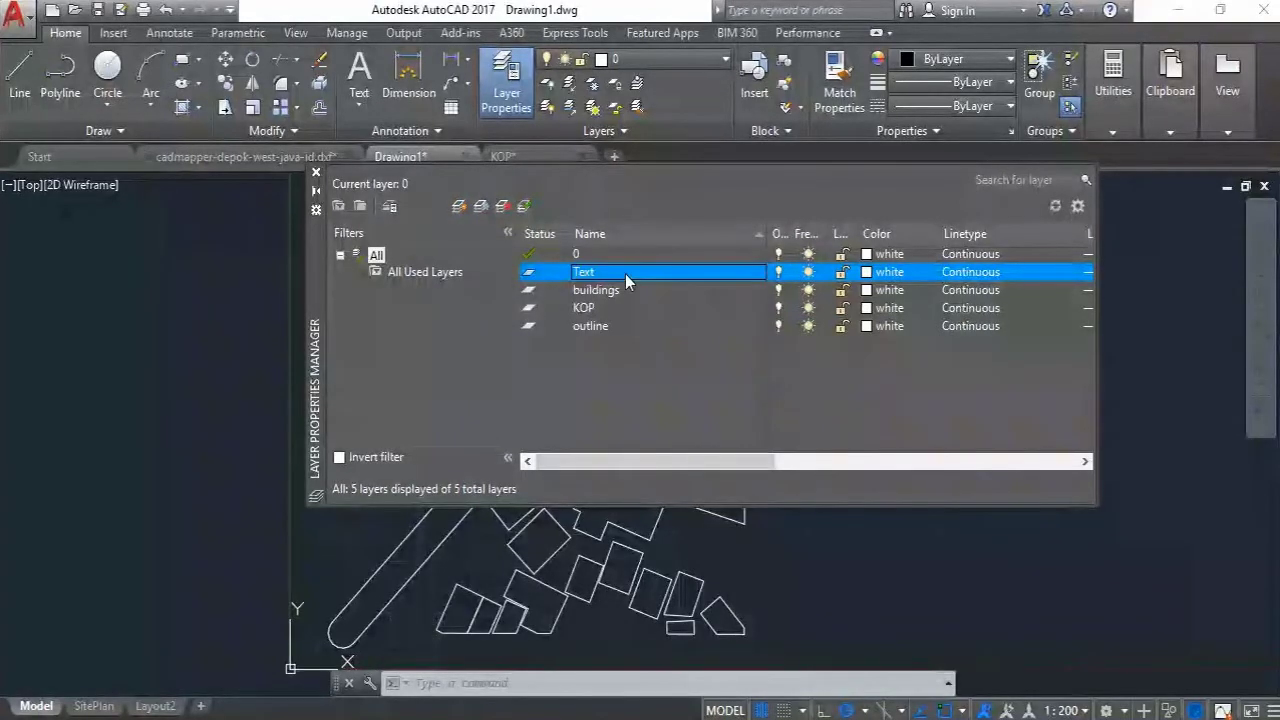
pyautogui.click(867, 273)
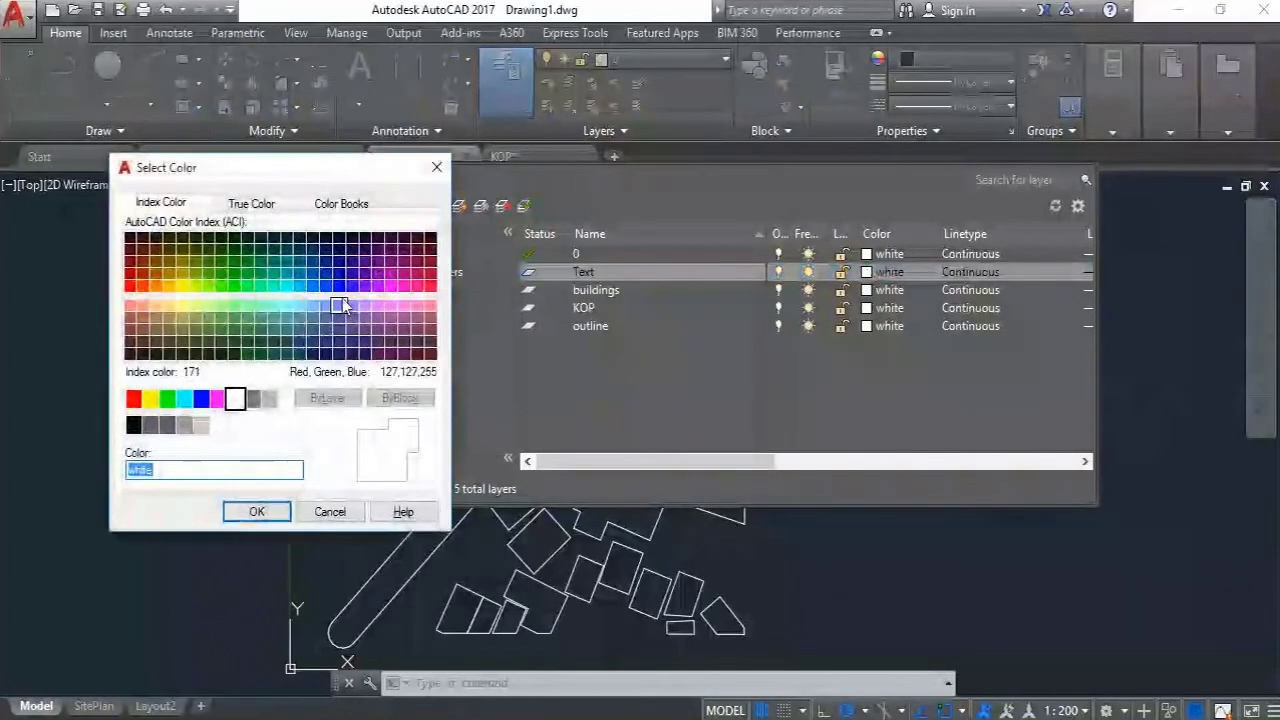
pyautogui.click(339, 287)
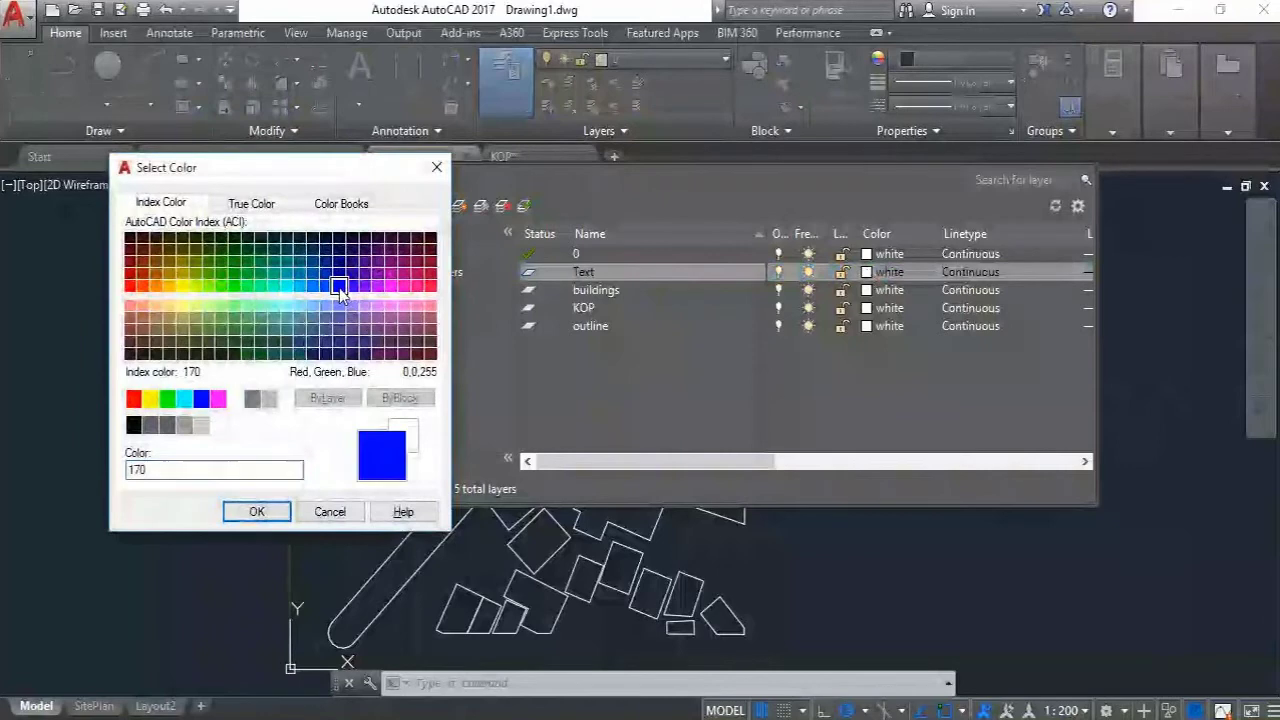
pyautogui.click(257, 513)
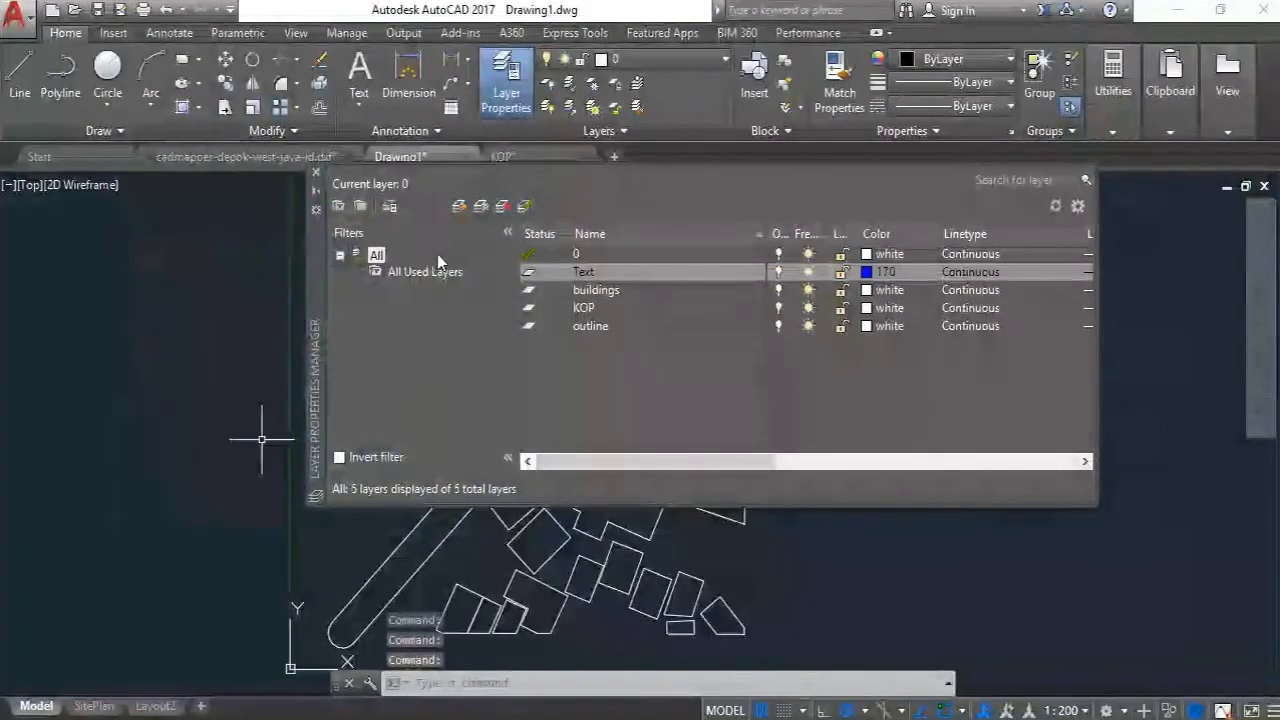
# Make the Text layer current and close the layer manager
pyautogui.click(566, 276)
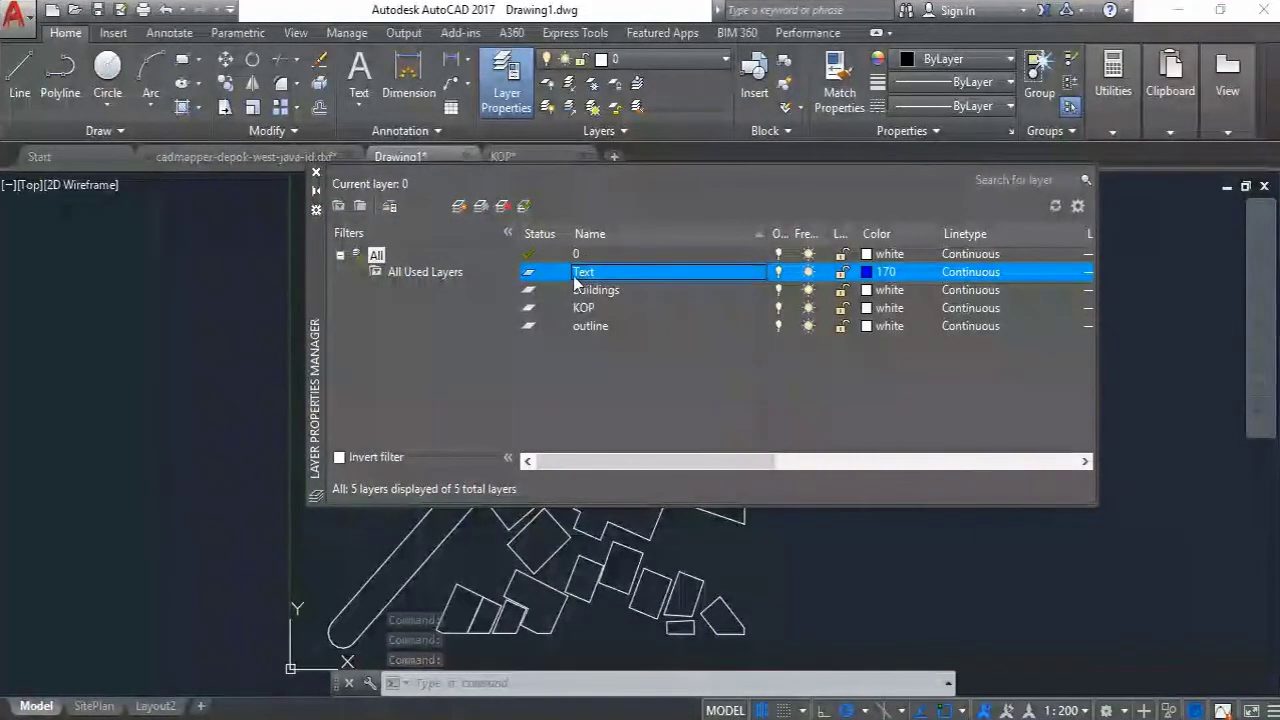
pyautogui.click(523, 206)
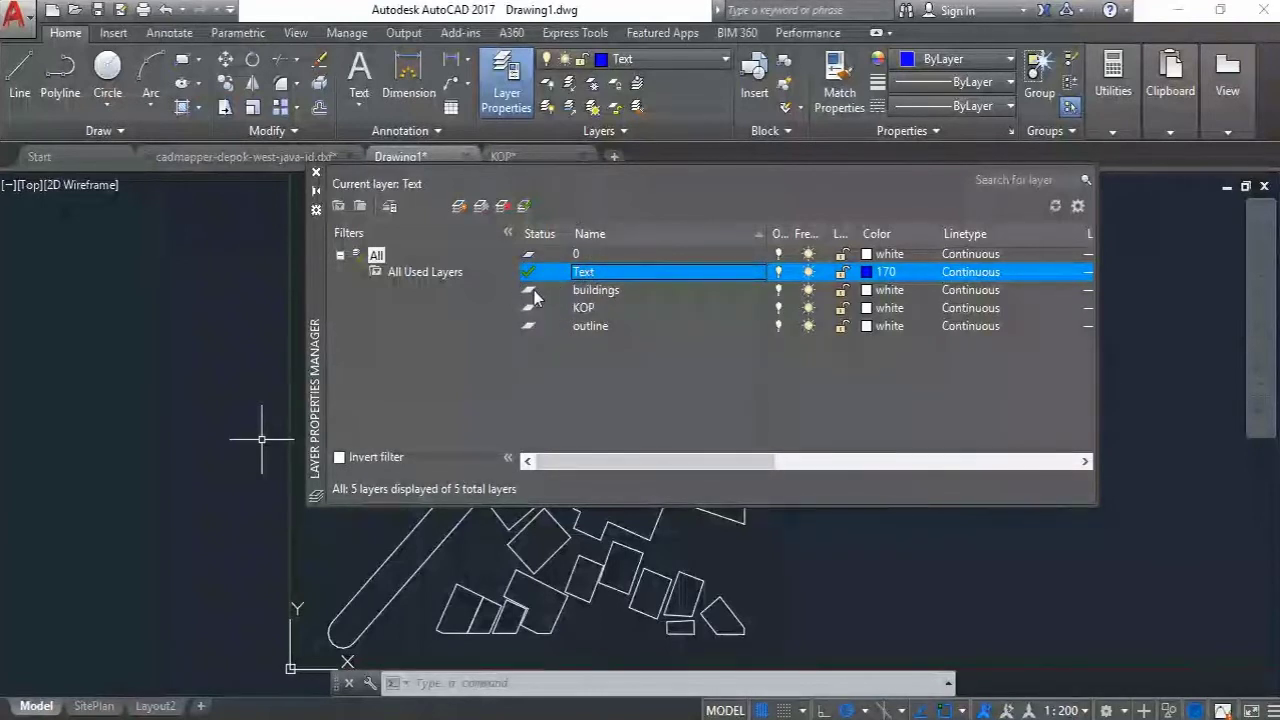
pyautogui.click(316, 174)
# Place a multiline text label reading "Jl. Kelapa Dua Raya" across the main road, southwest of the junction
pyautogui.moveTo(423, 377); pyautogui.dragTo(407, 367, button='middle')
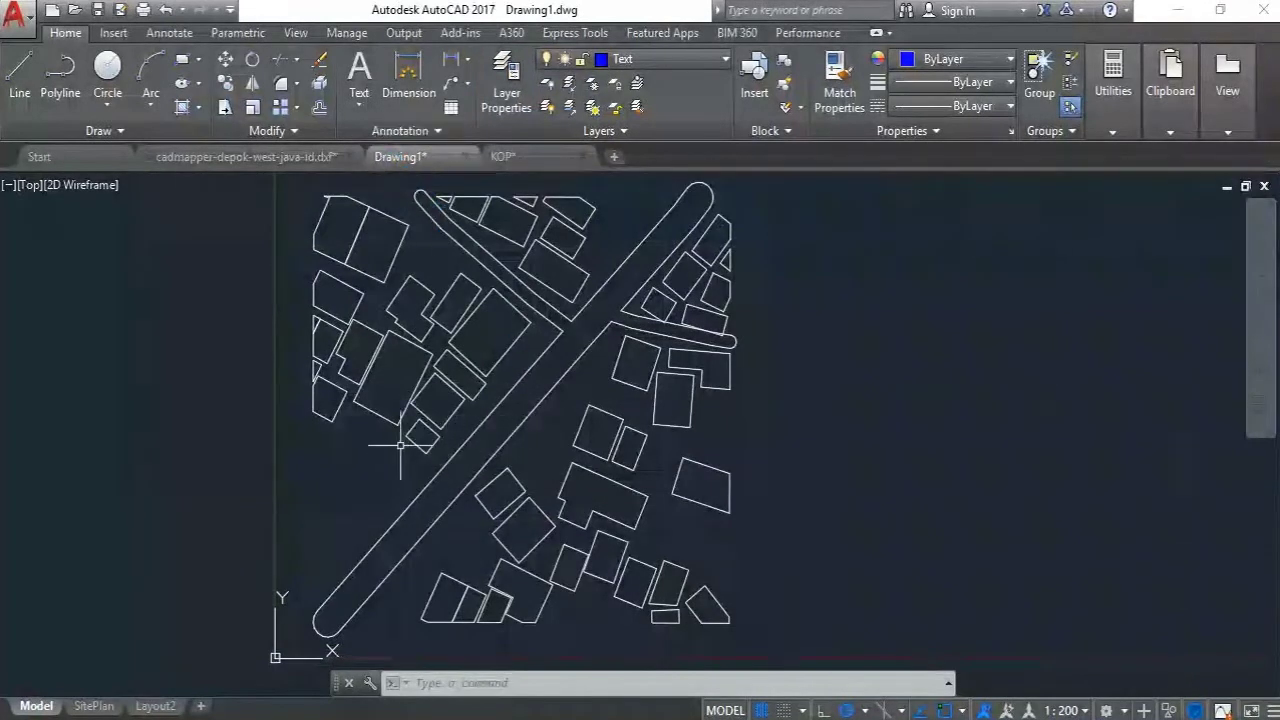
pyautogui.click(362, 105)
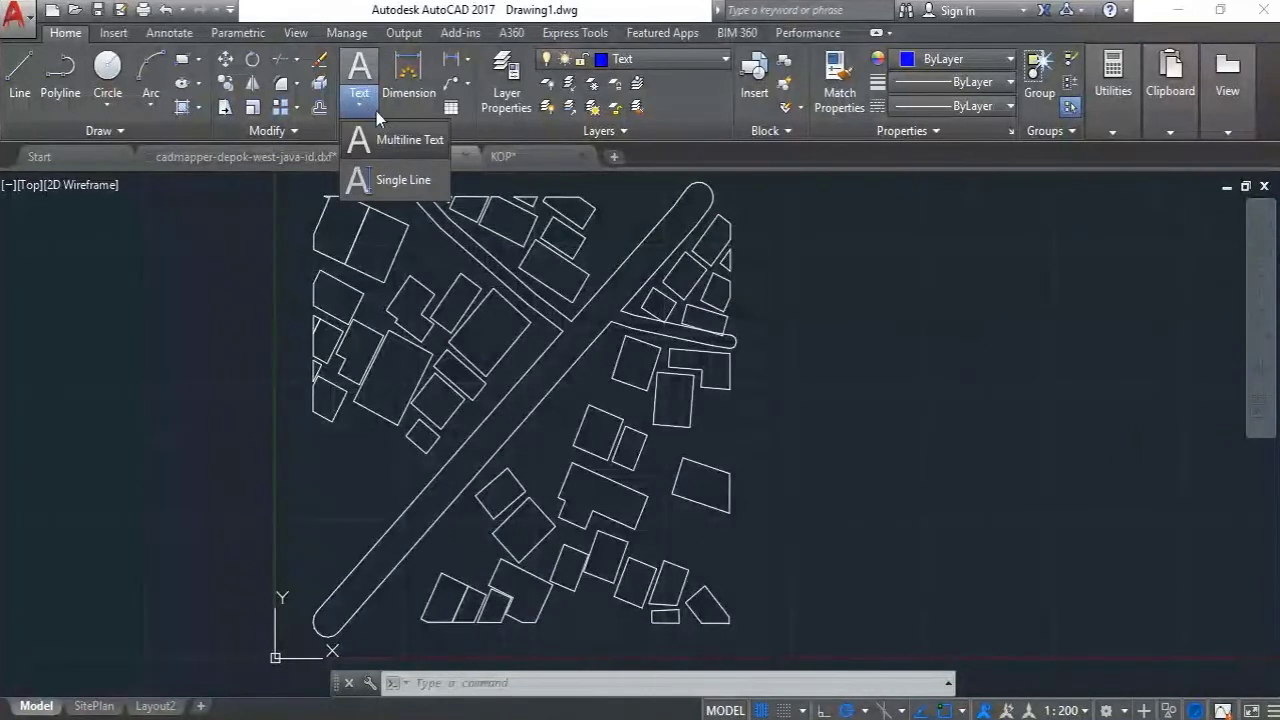
pyautogui.click(360, 105)
pyautogui.click(360, 105)
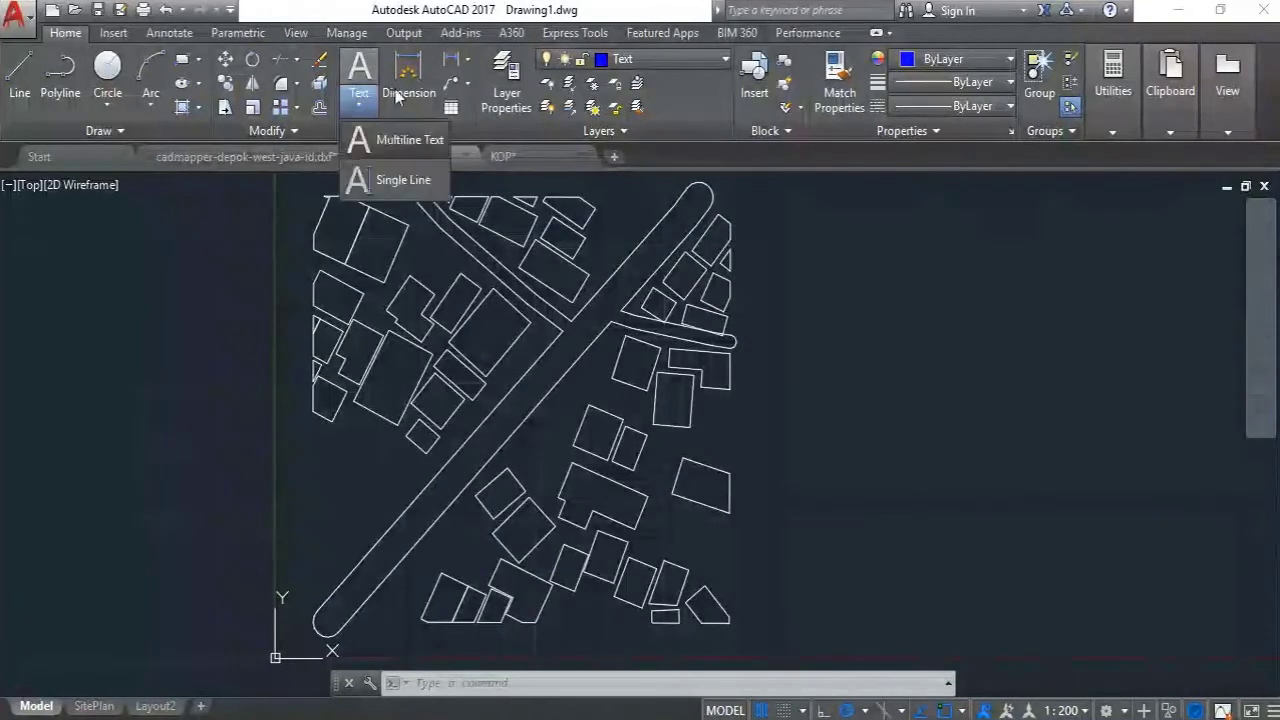
pyautogui.click(385, 141)
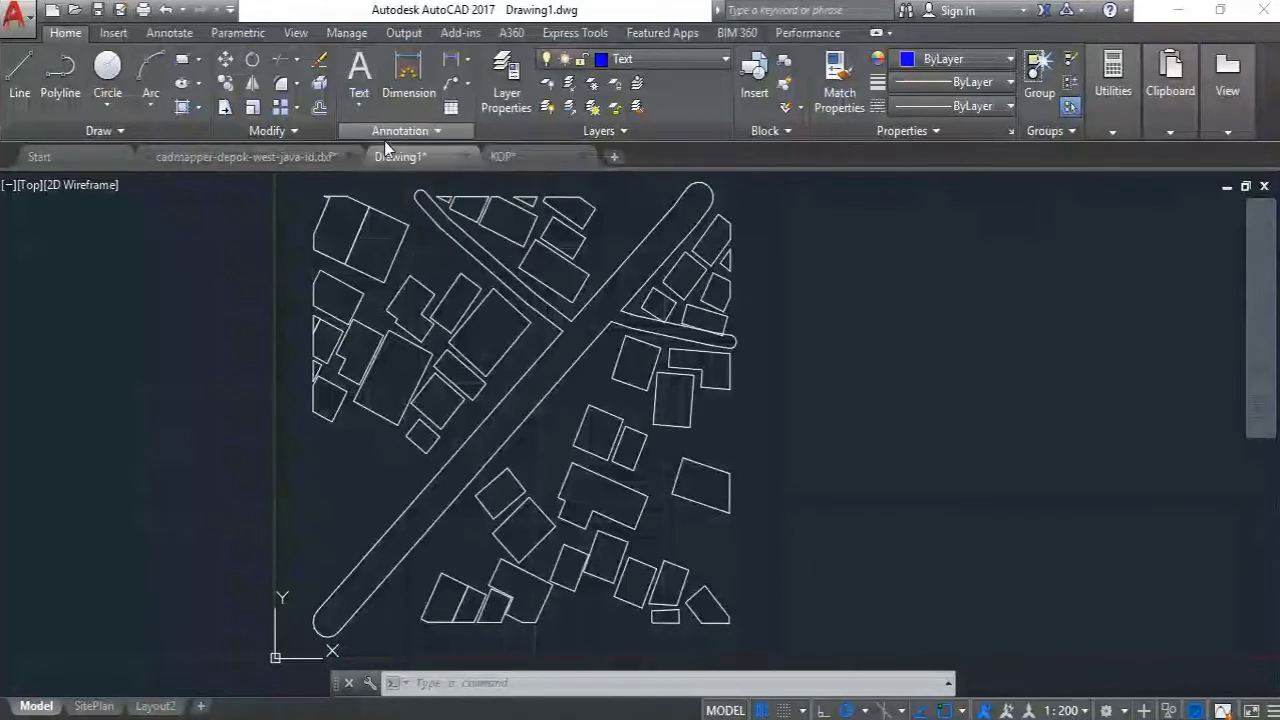
pyautogui.moveTo(523, 380); pyautogui.dragTo(480, 343, button='middle')
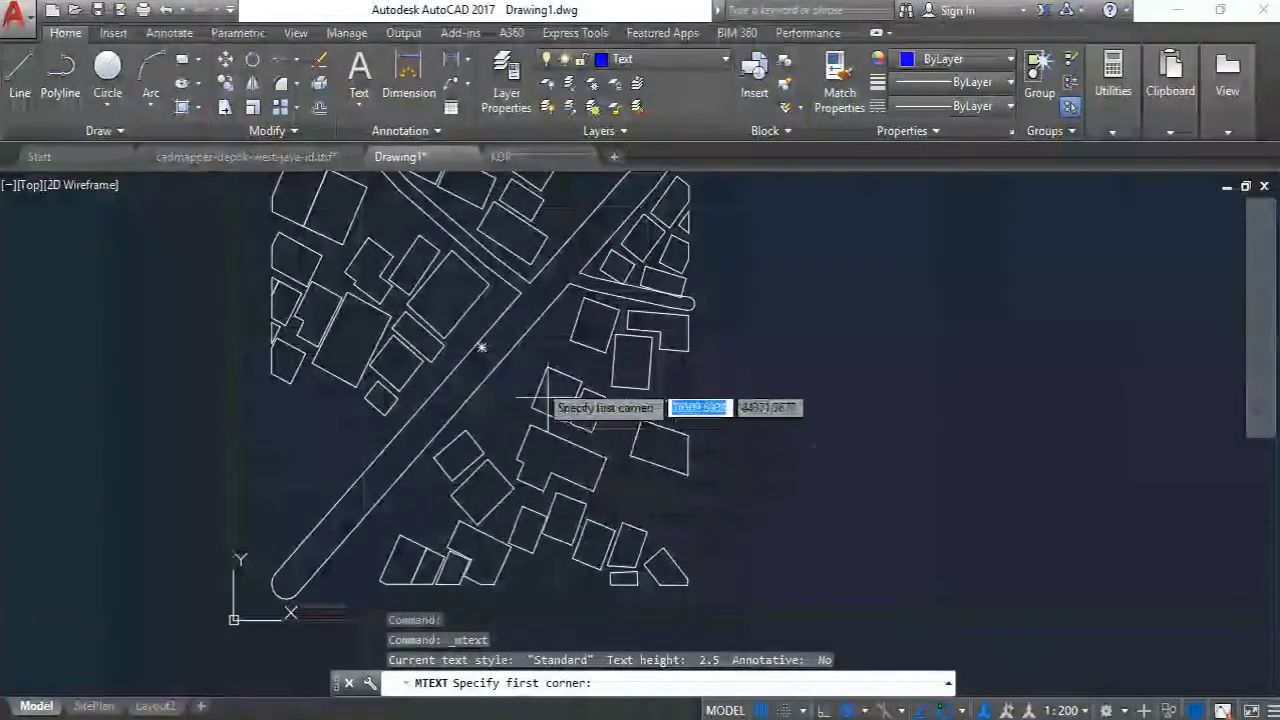
pyautogui.scroll(5, 425, 418)
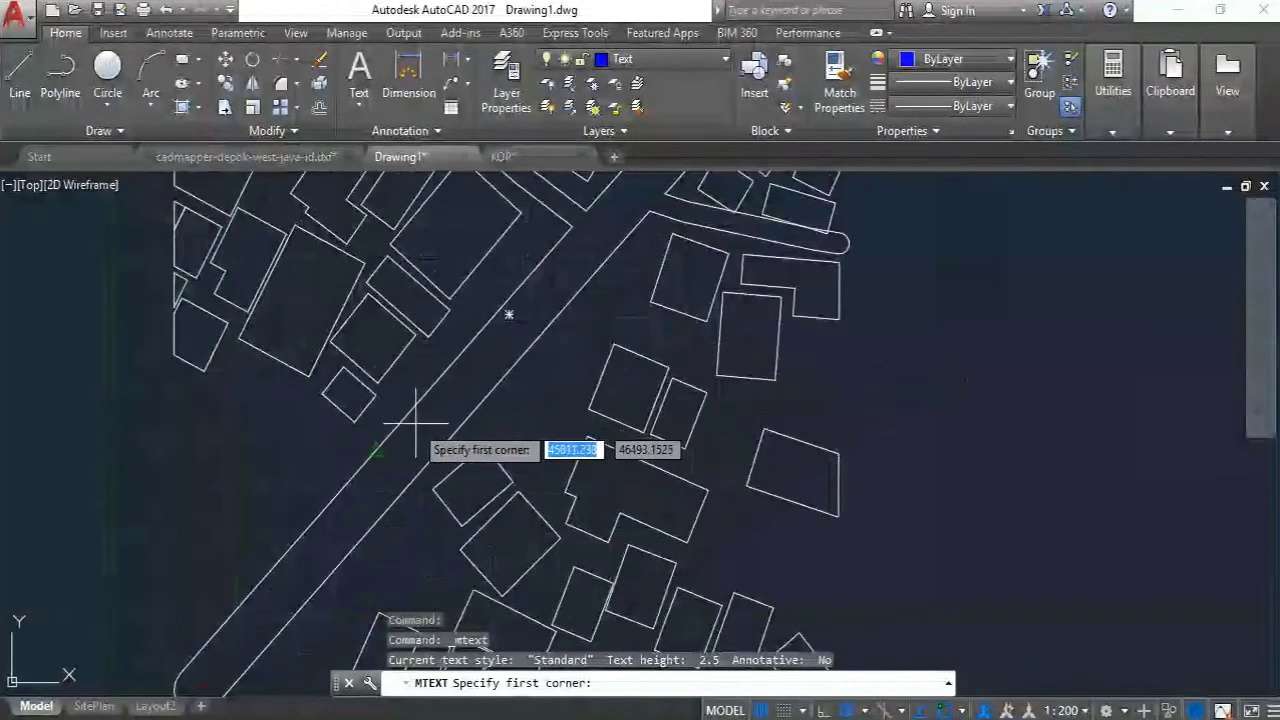
pyautogui.click(422, 425)
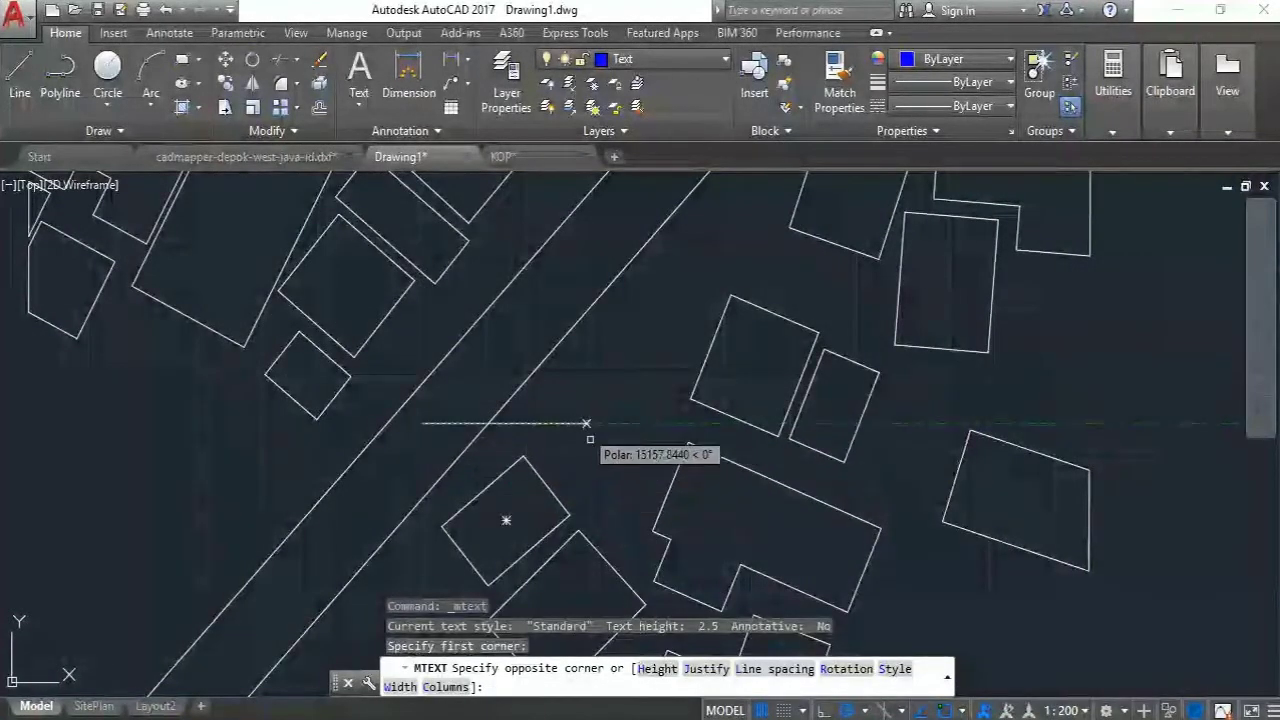
pyautogui.click(622, 487)
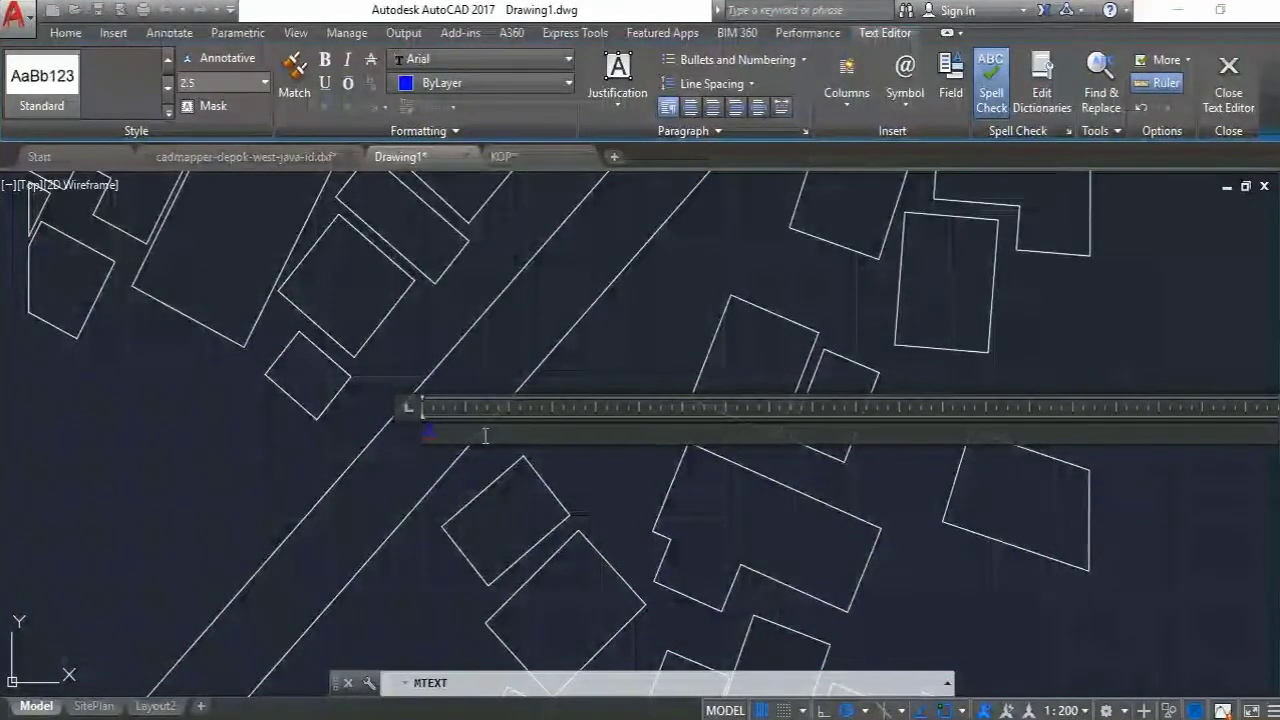
pyautogui.write('Ram')
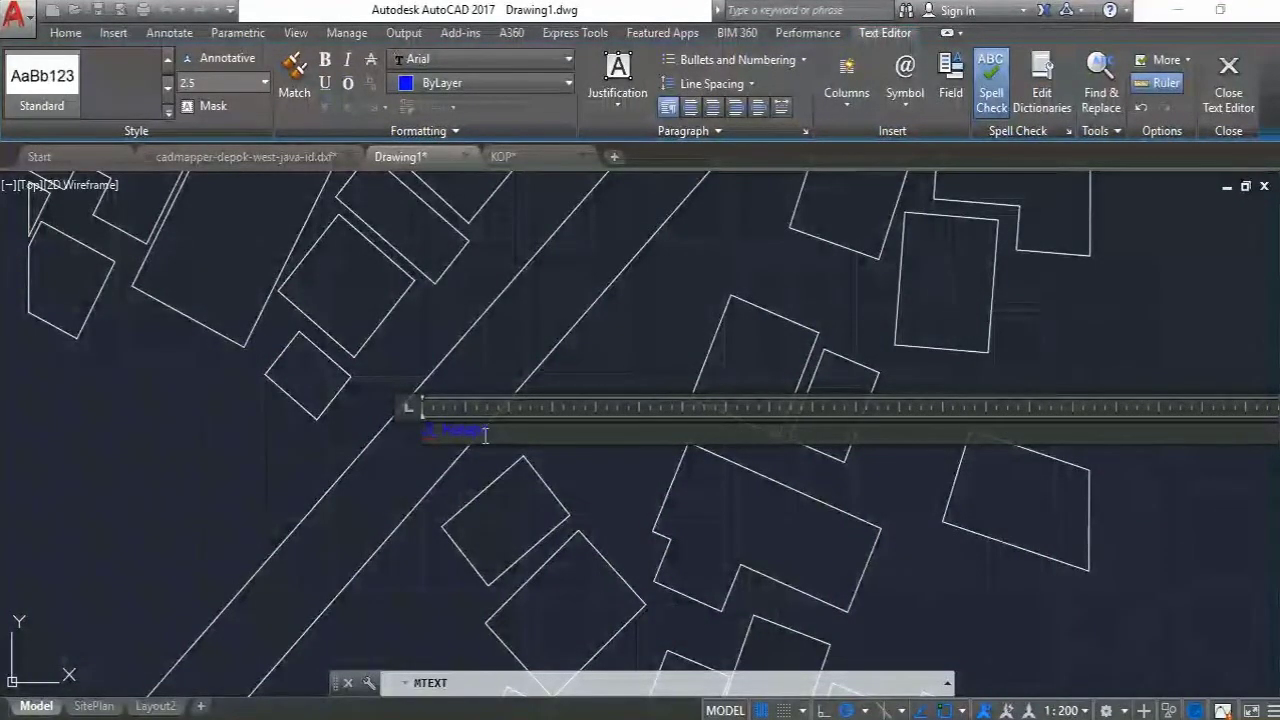
pyautogui.write('apa Dua Raya')
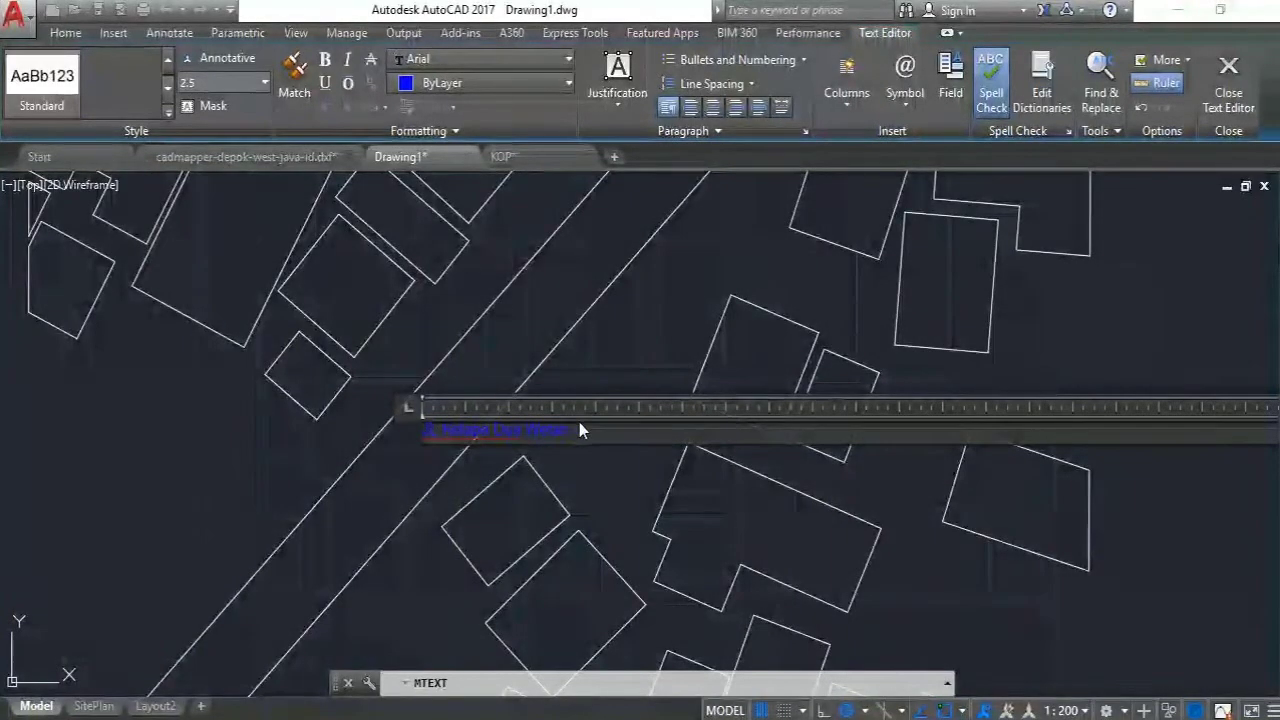
# Make the whole road label annotative with text height 3 and finish editing it
pyautogui.moveTo(586, 433); pyautogui.dragTo(410, 436)
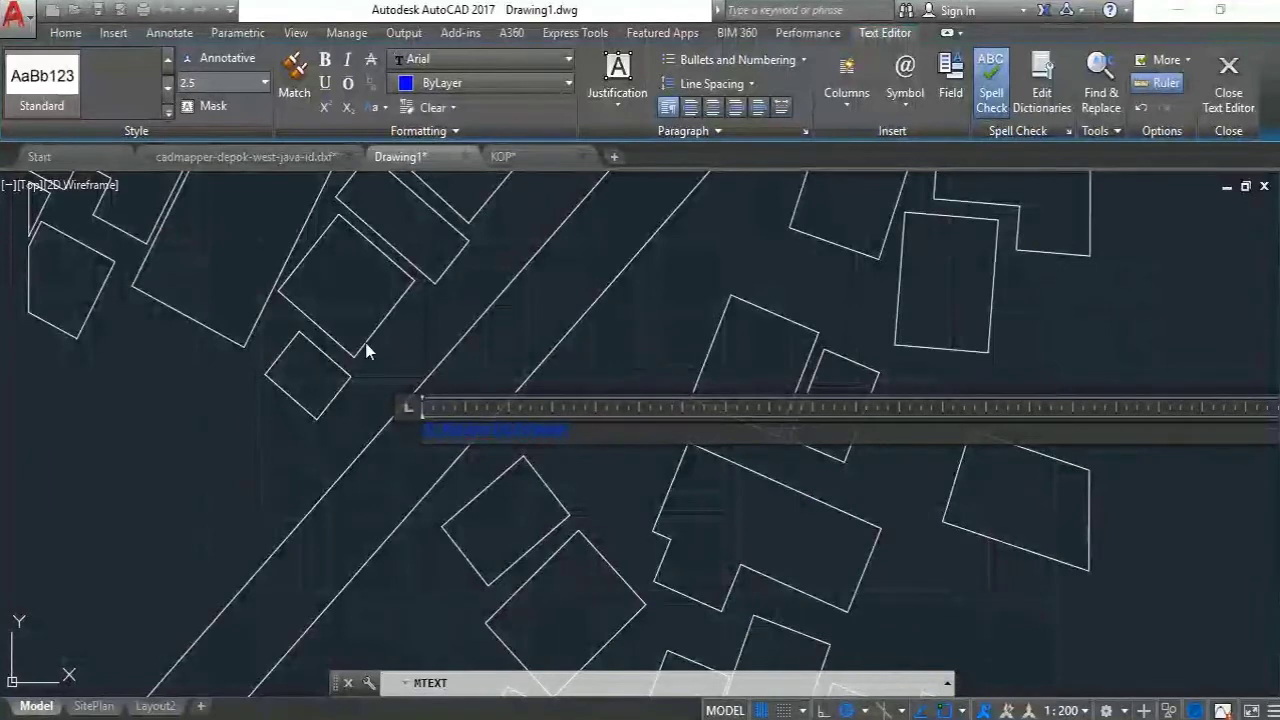
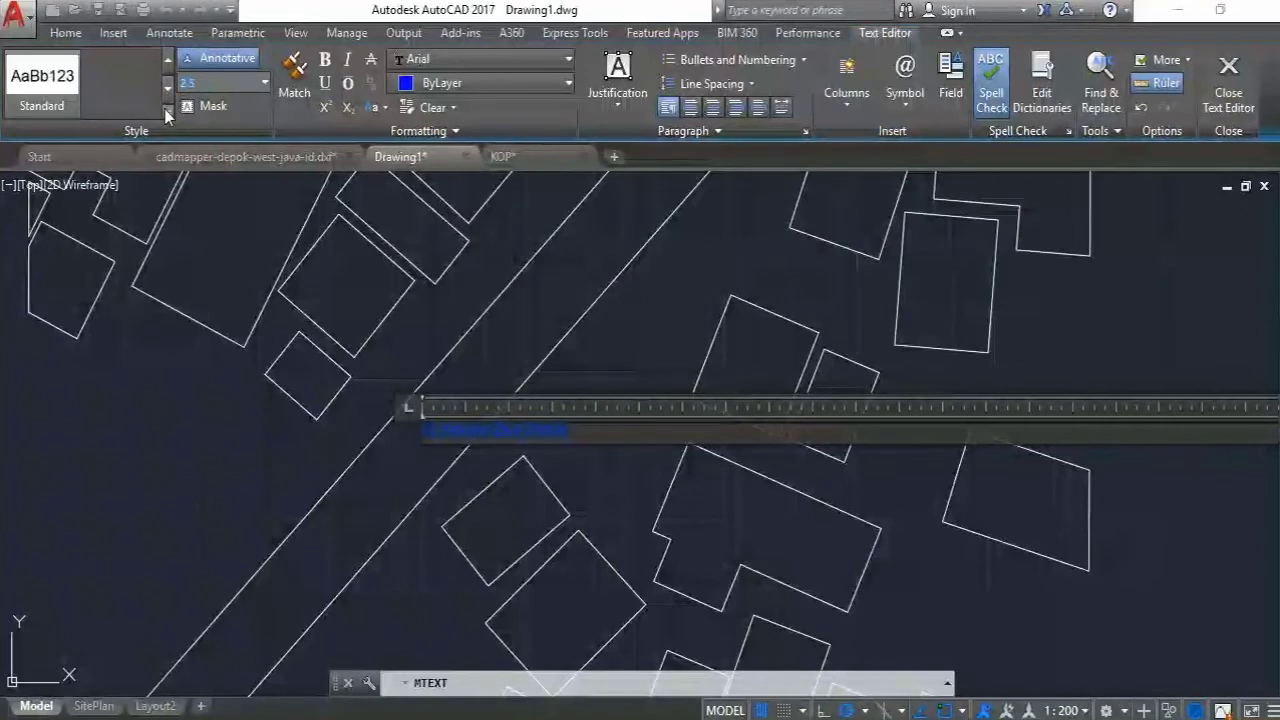
pyautogui.press('Return')
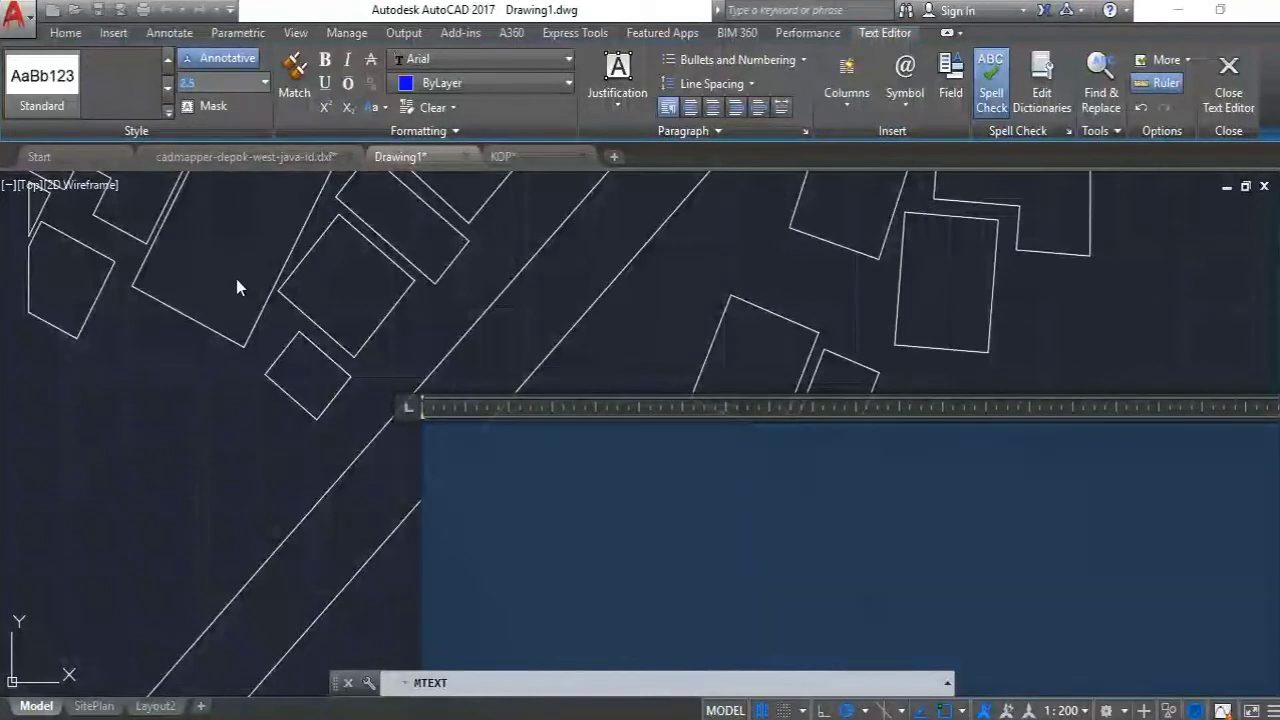
pyautogui.write('3')
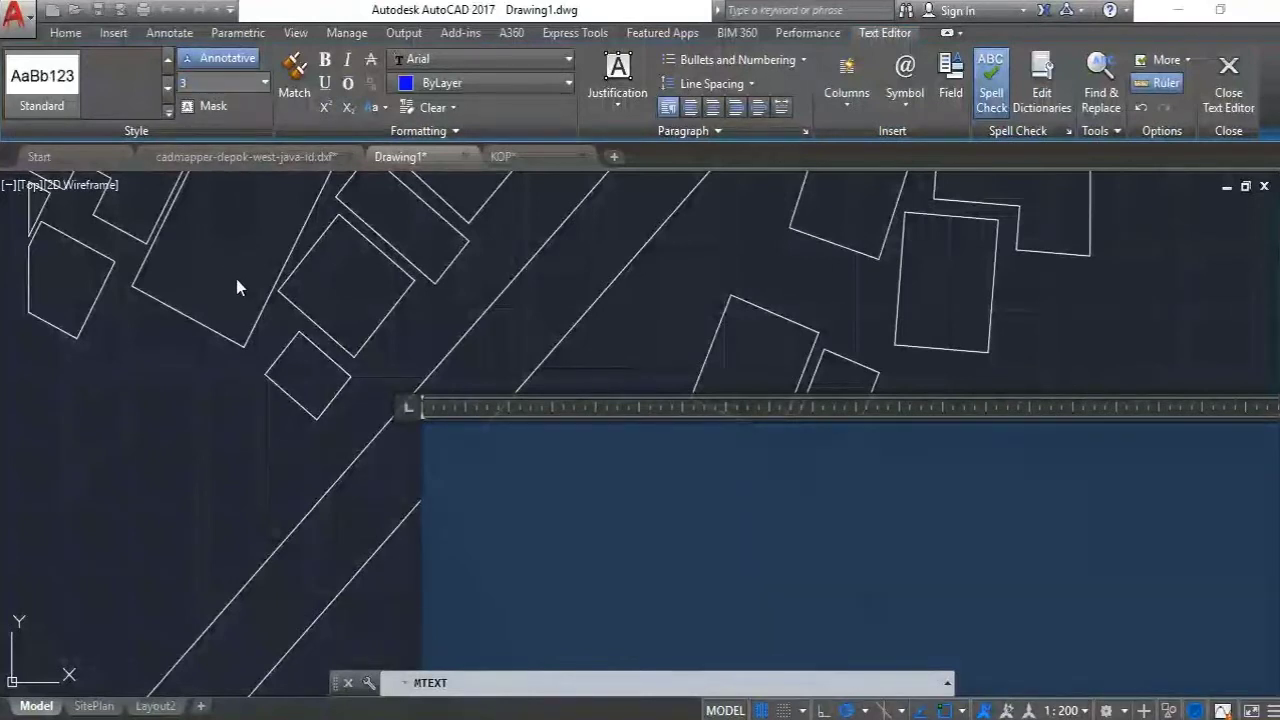
pyautogui.scroll(-5, 329, 320)
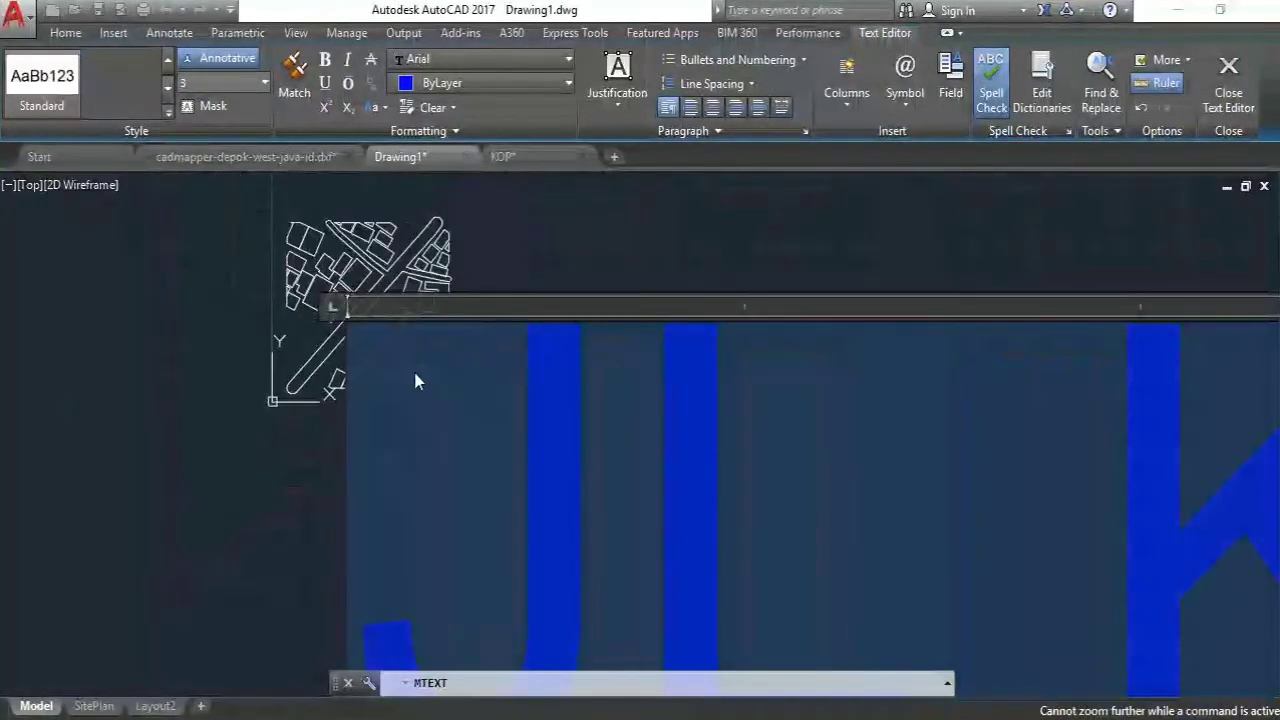
pyautogui.scroll(3, 345, 270)
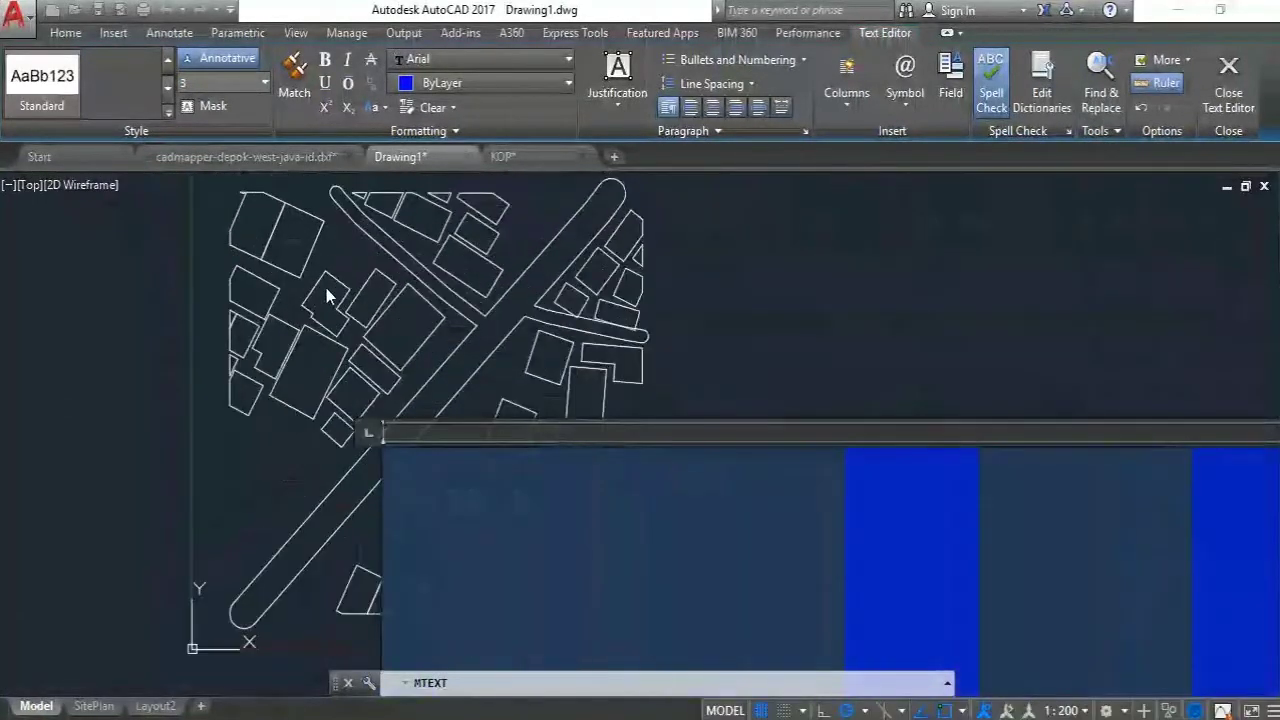
pyautogui.click(431, 396)
pyautogui.scroll(3, 414, 443)
pyautogui.scroll(-2, 350, 445)
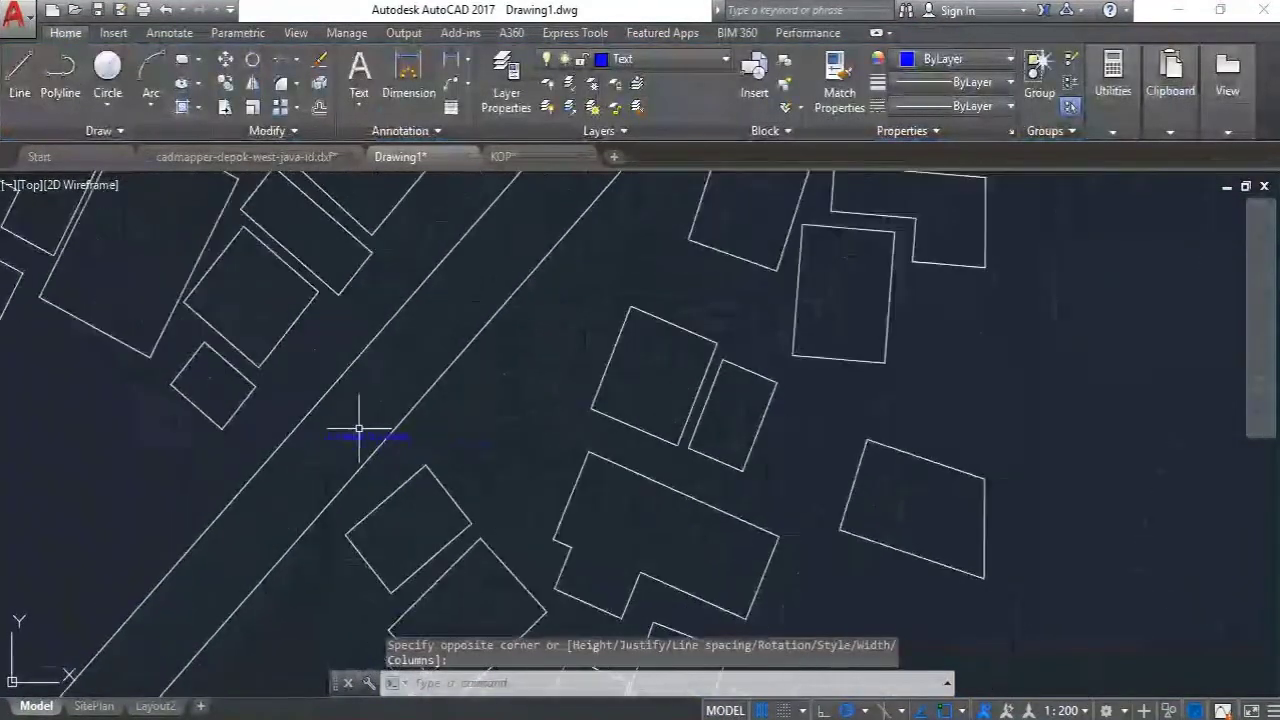
# Reopen the road label for editing and set its text height to 5
pyautogui.scroll(2, 357, 457)
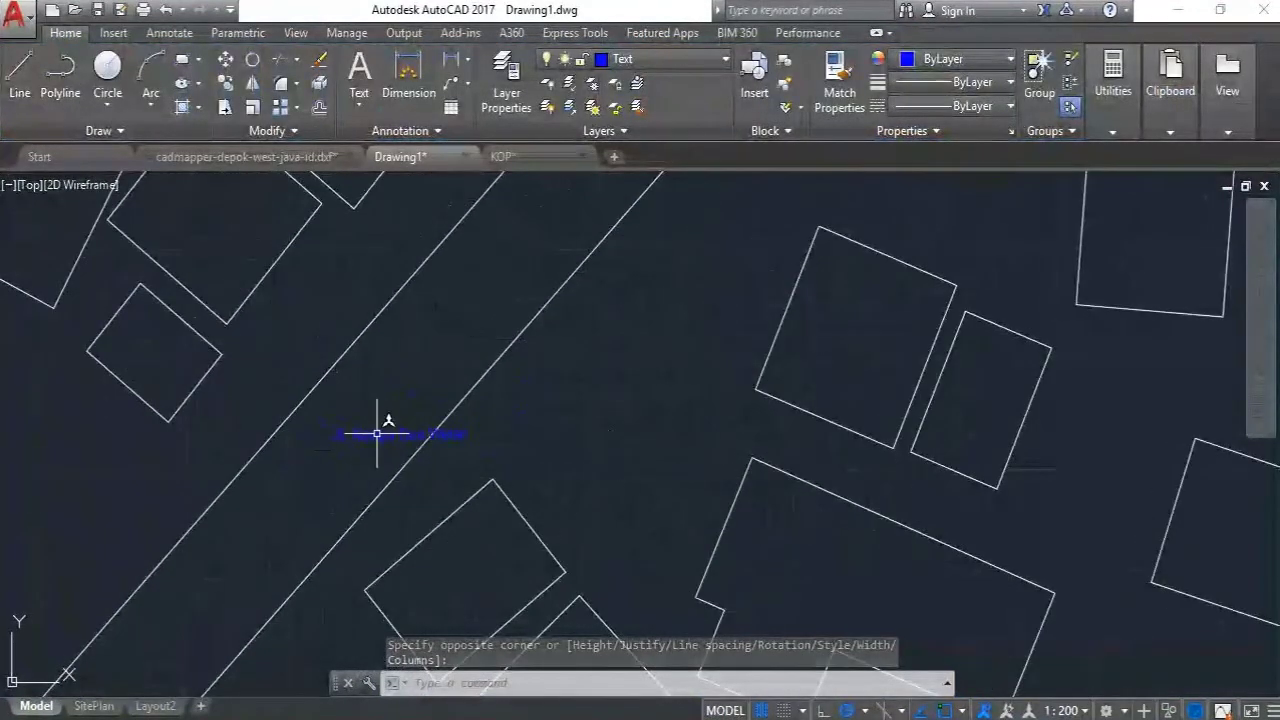
pyautogui.click(377, 433)
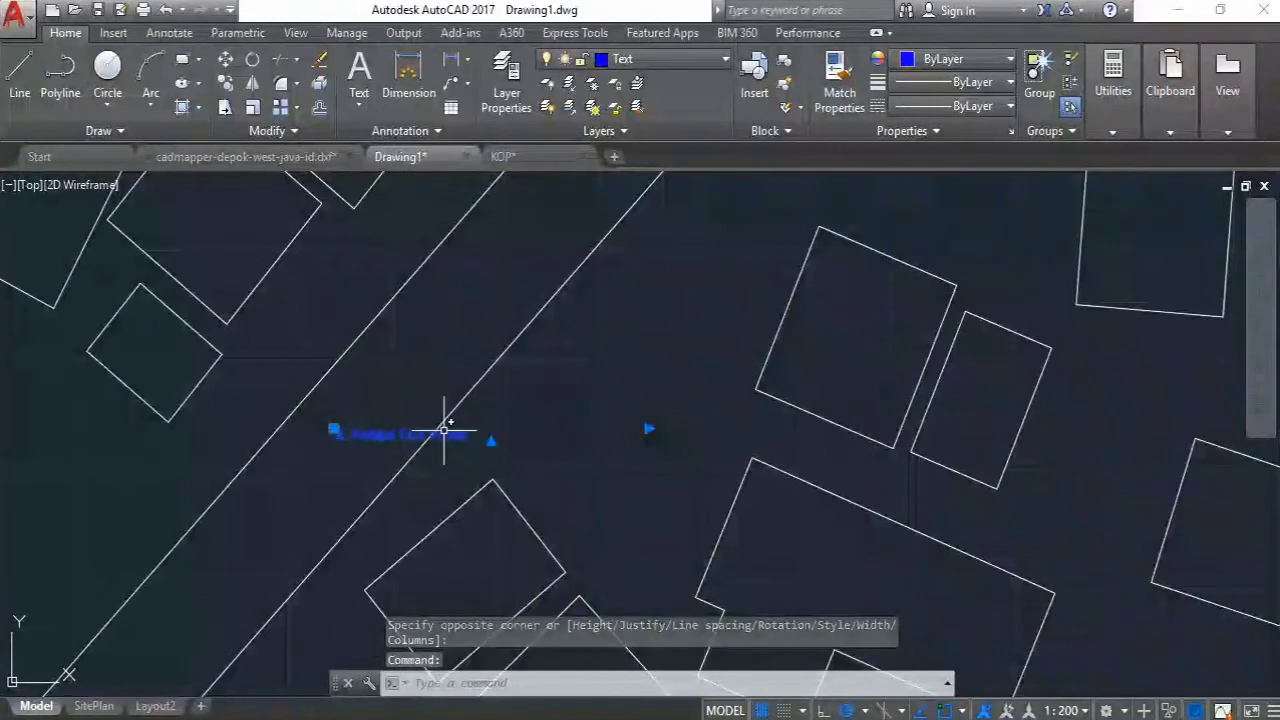
pyautogui.doubleClick(376, 435)
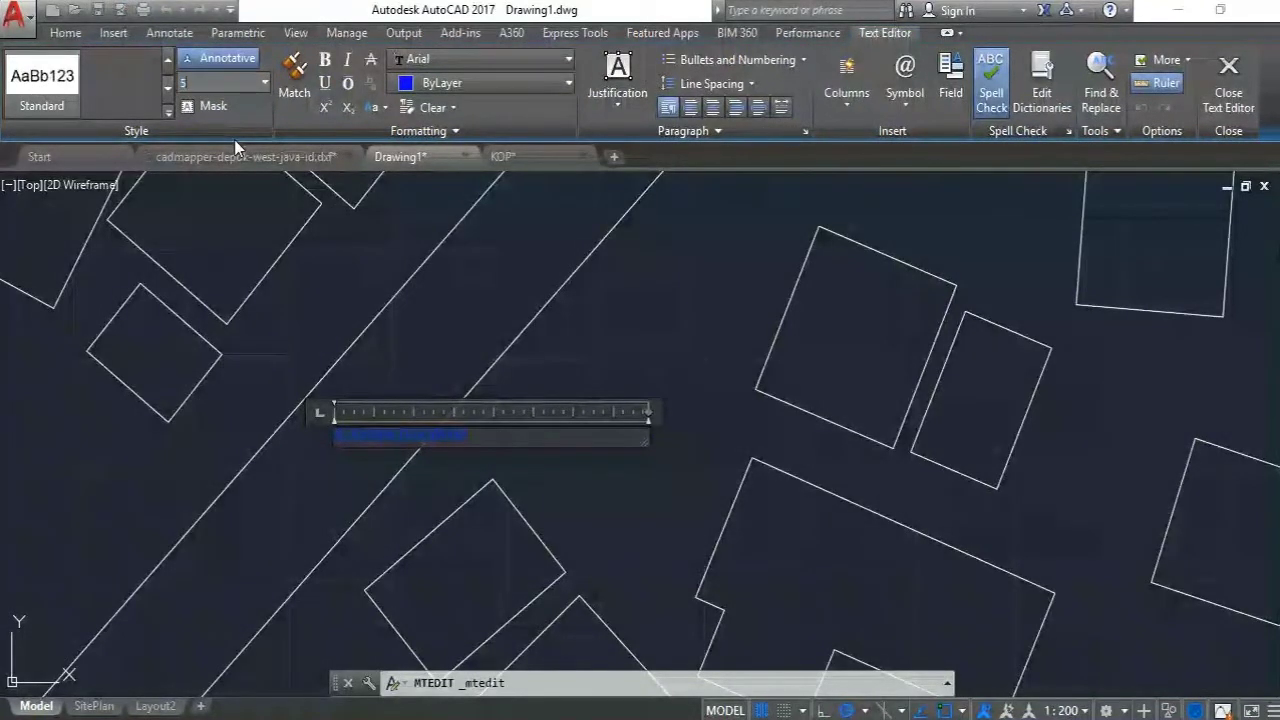
# Set the text height of the "JL. Kelapa Dua Wetan" street label to 3
pyautogui.scroll(-2, 510, 435)
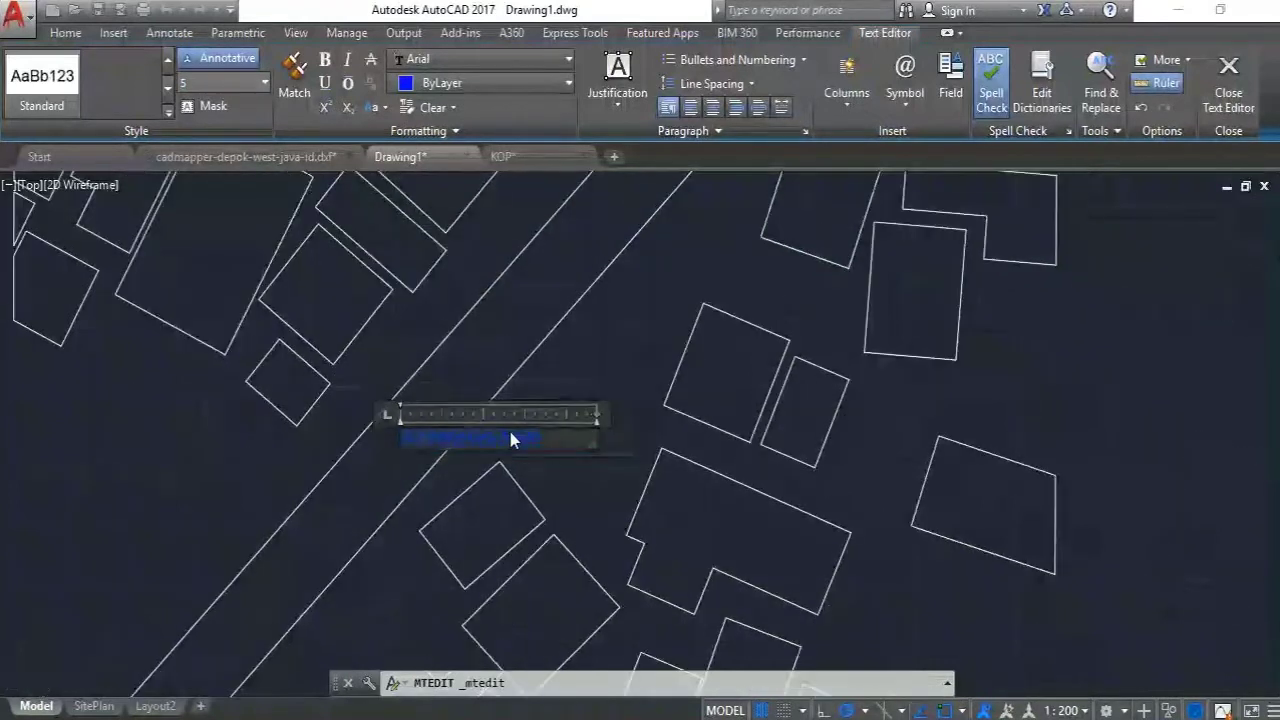
pyautogui.scroll(2, 510, 438)
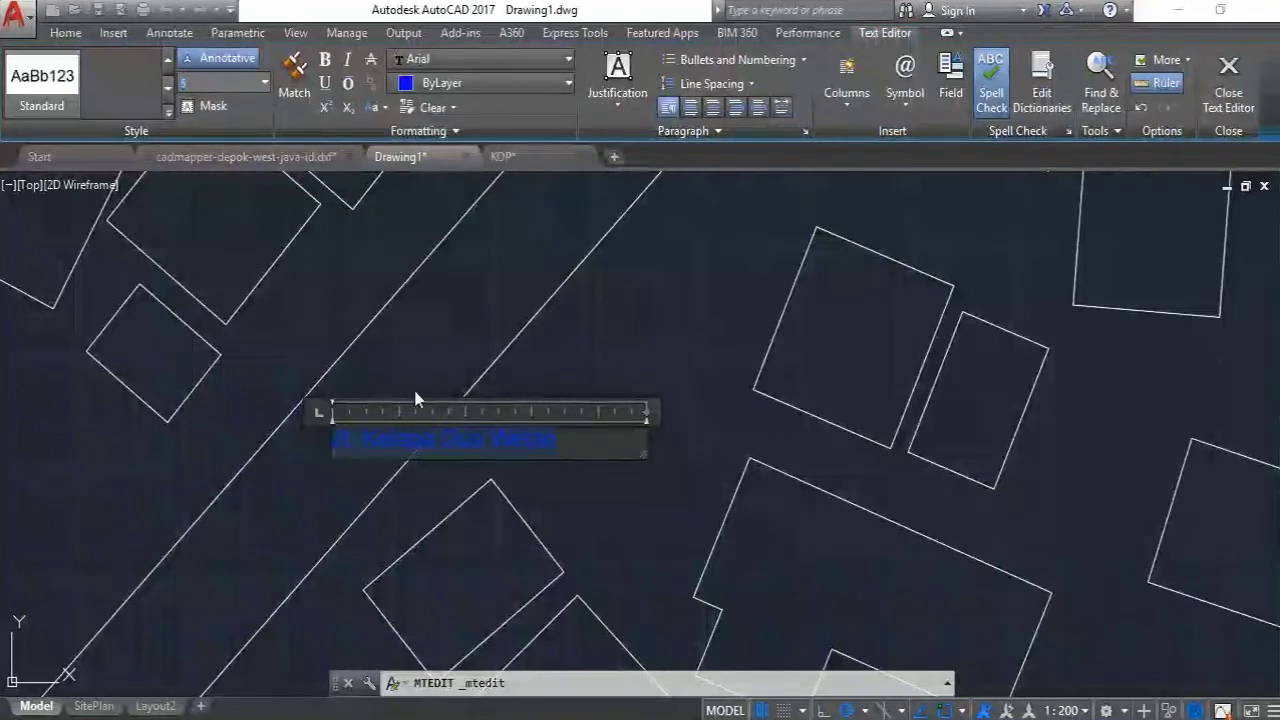
pyautogui.scroll(2, 421, 436)
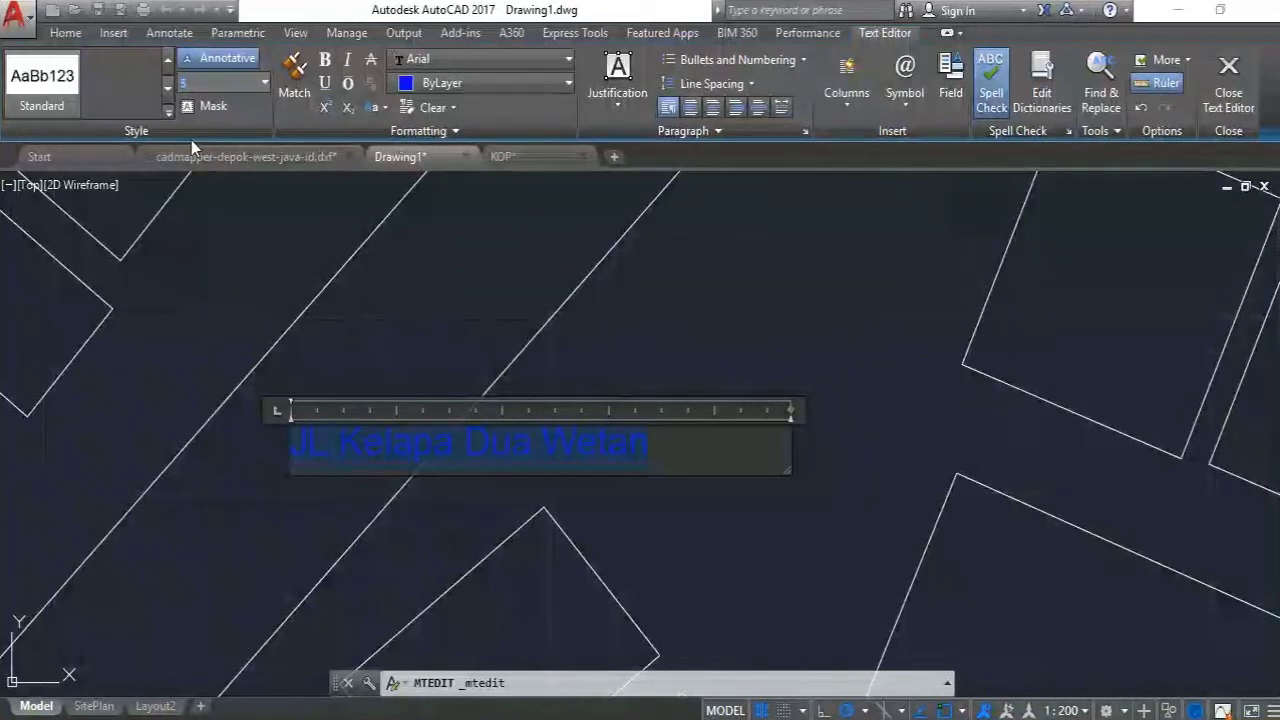
pyautogui.write('3')
pyautogui.press('Return')
pyautogui.scroll(-3, 525, 328)
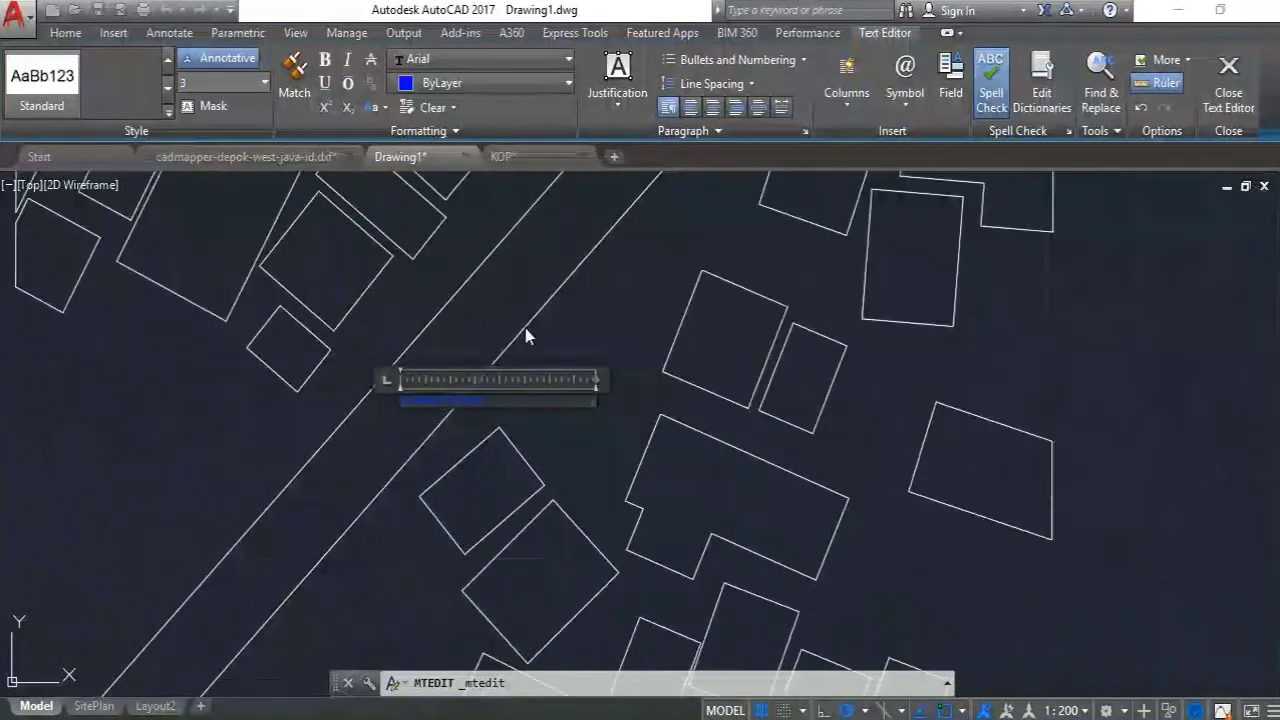
# Set the street label's text height to 5 and finish editing the text
pyautogui.scroll(2, 525, 327)
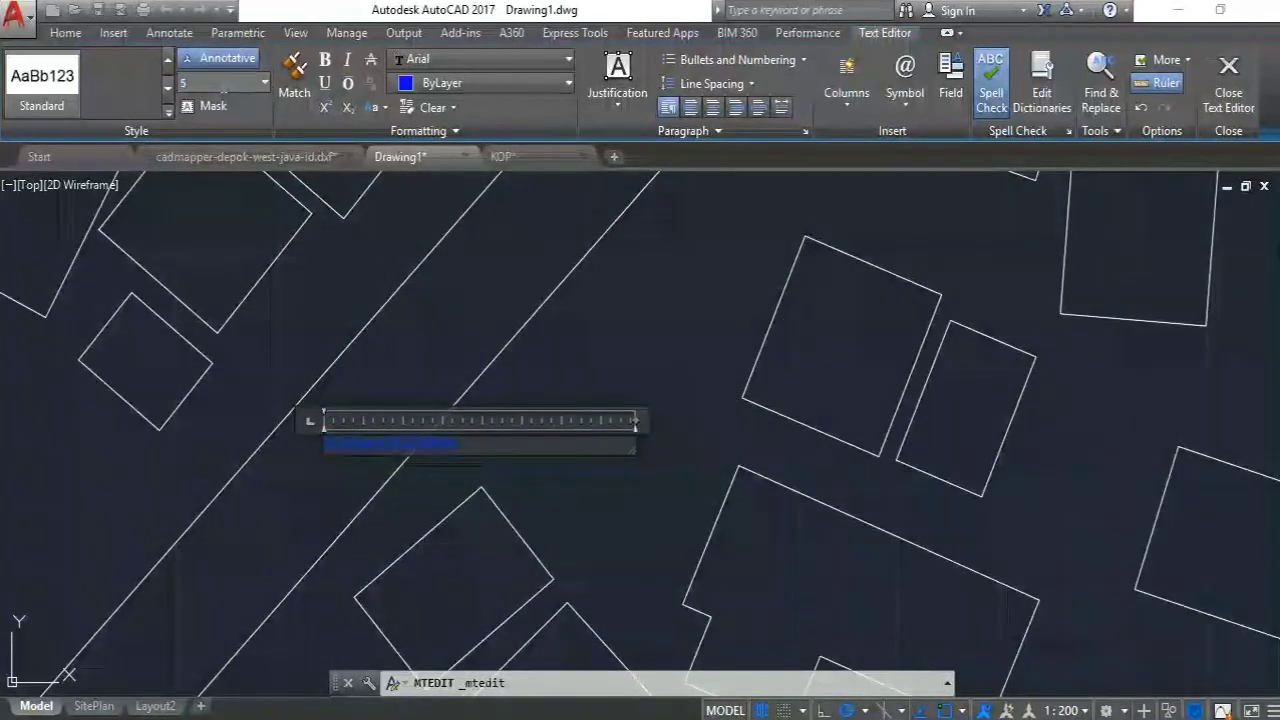
pyautogui.click(484, 326)
pyautogui.scroll(-2, 400, 357)
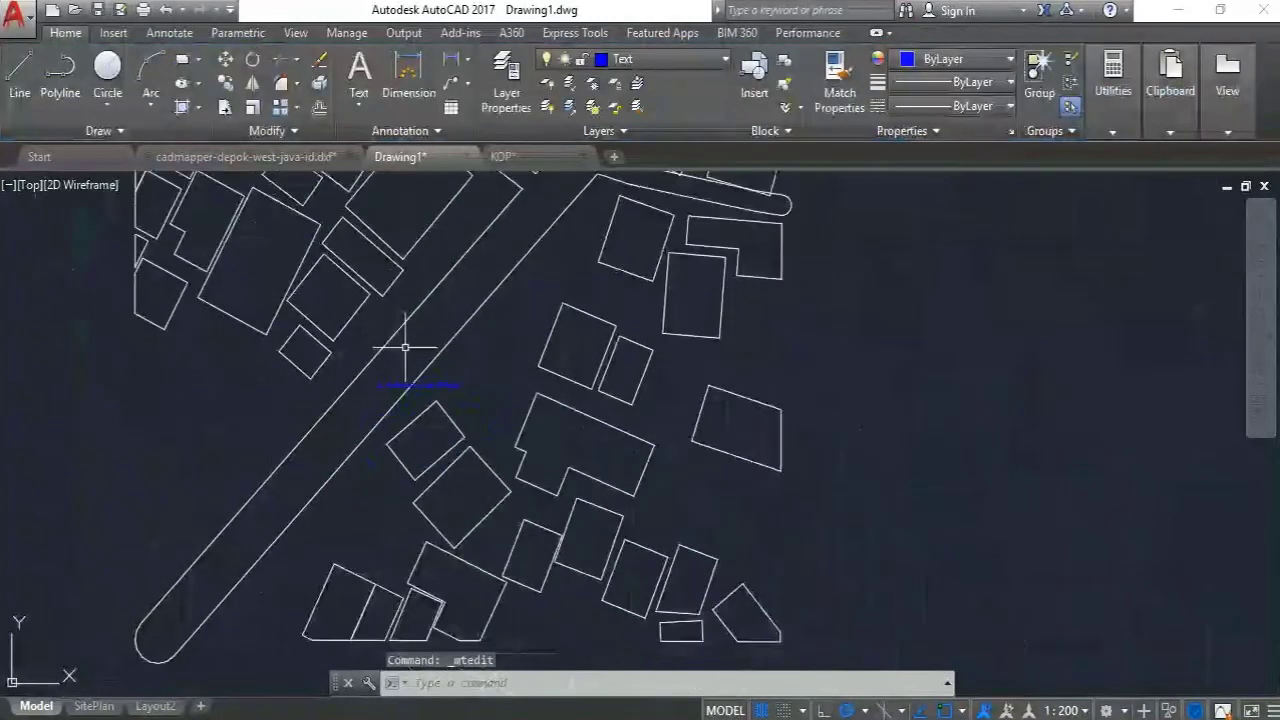
# Rotate the "JL. Kelapa Dua Wetan" label about 48° around its lower-left end so it runs along the main diagonal road
pyautogui.scroll(3, 380, 286)
pyautogui.click(524, 499)
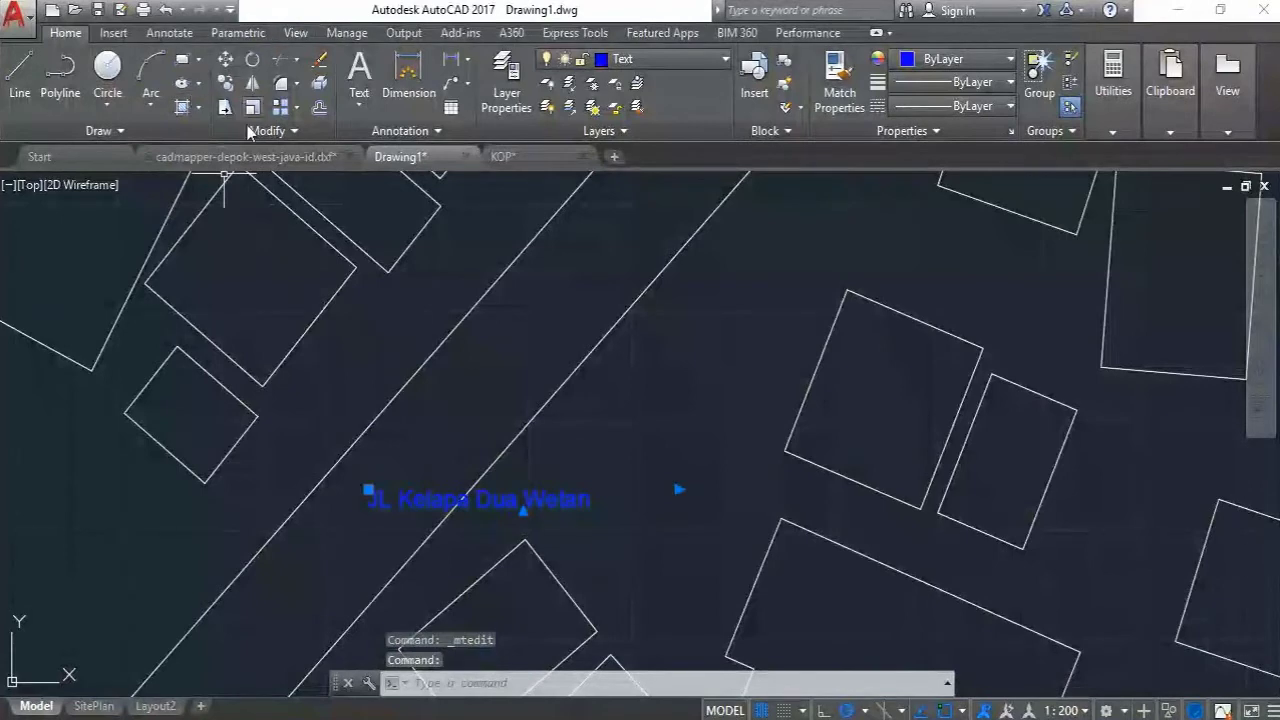
pyautogui.scroll(-5, 383, 580)
pyautogui.moveTo(405, 564); pyautogui.dragTo(397, 490, button='middle')
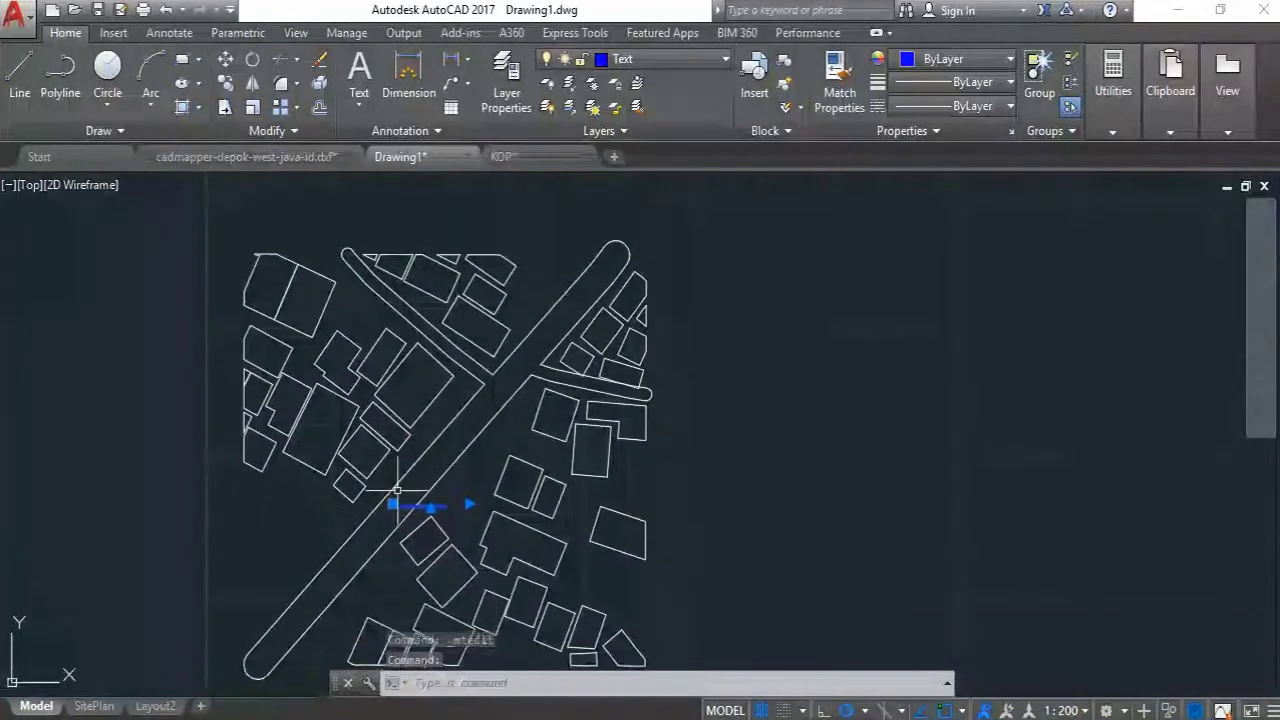
pyautogui.scroll(6, 468, 464)
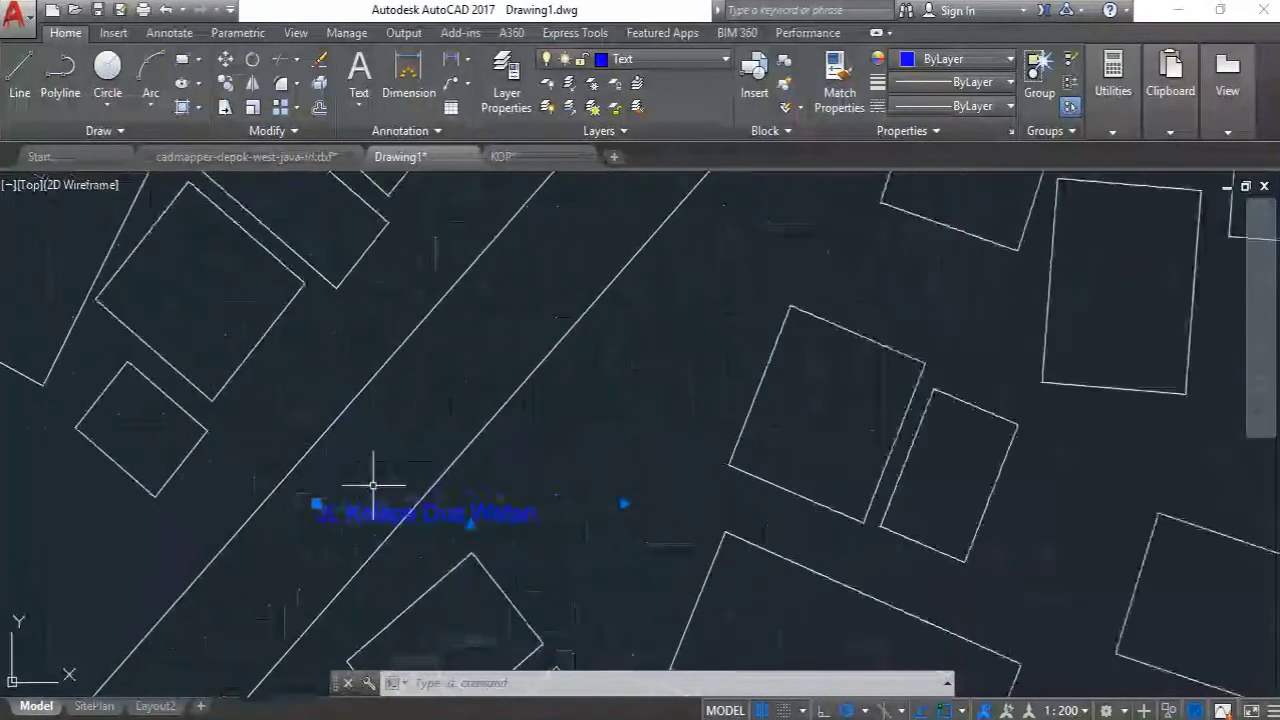
pyautogui.click(253, 59)
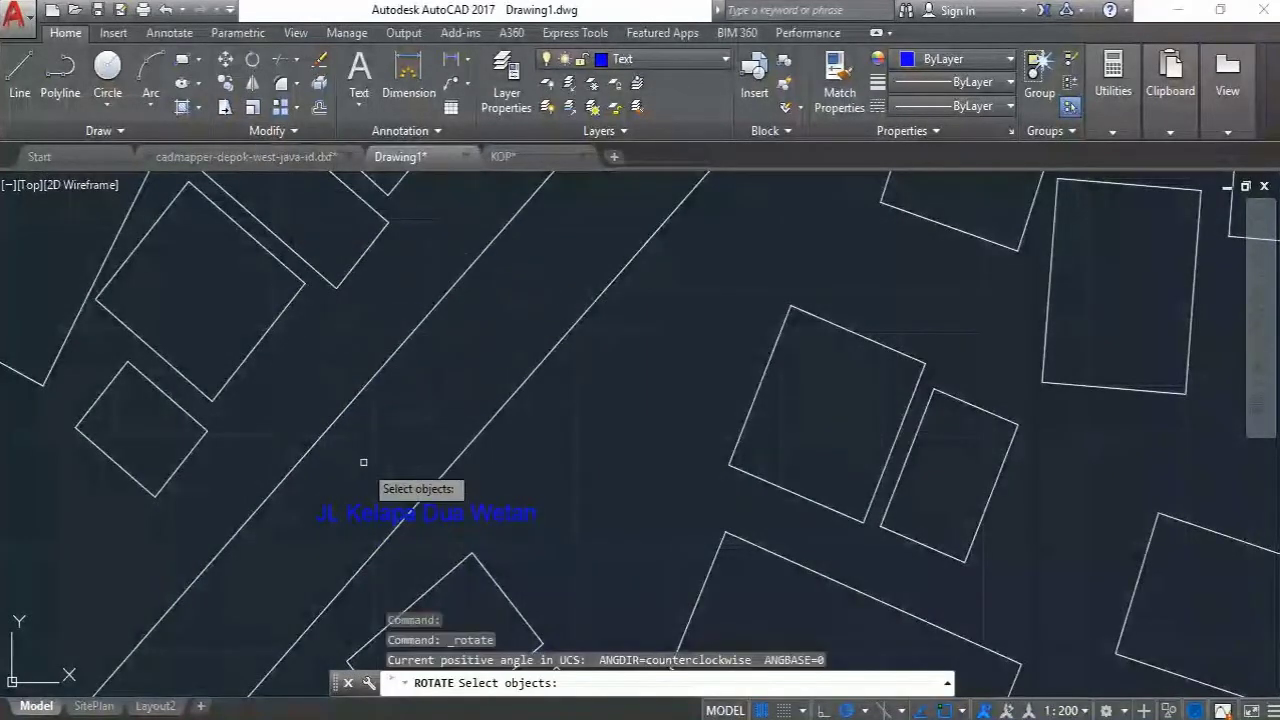
pyautogui.press('Escape')
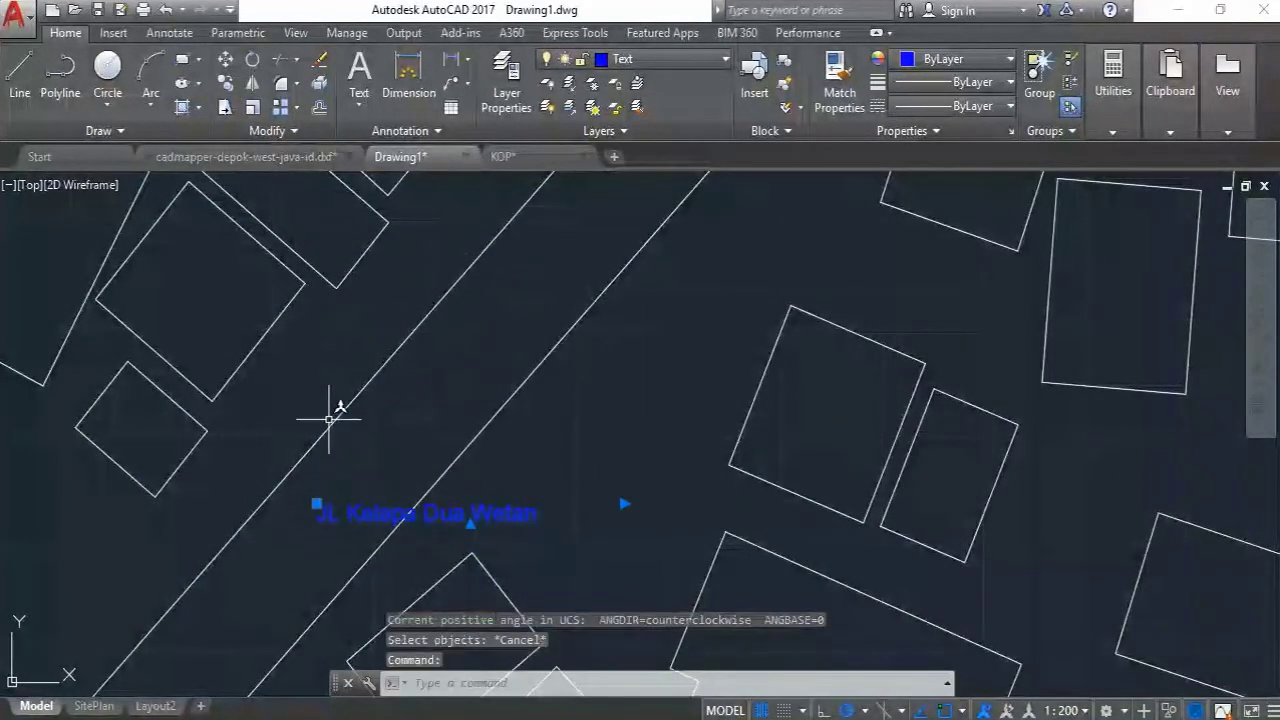
pyautogui.click(252, 60)
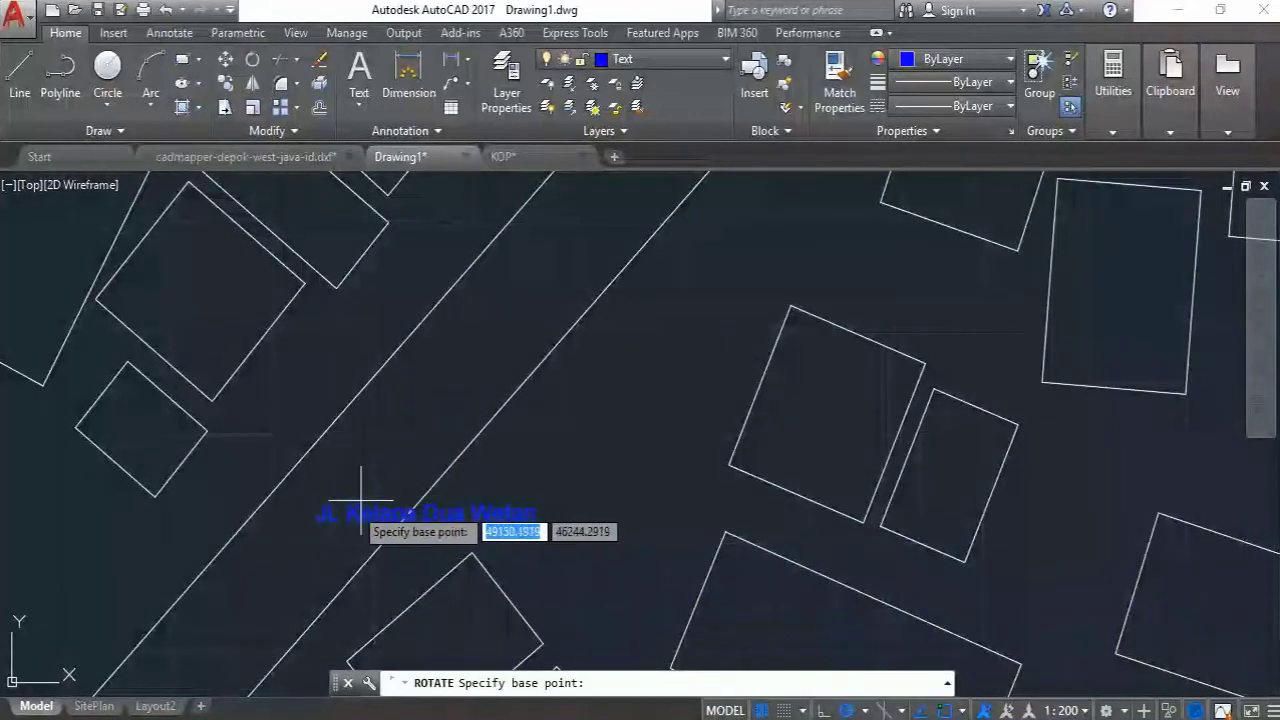
pyautogui.click(316, 525)
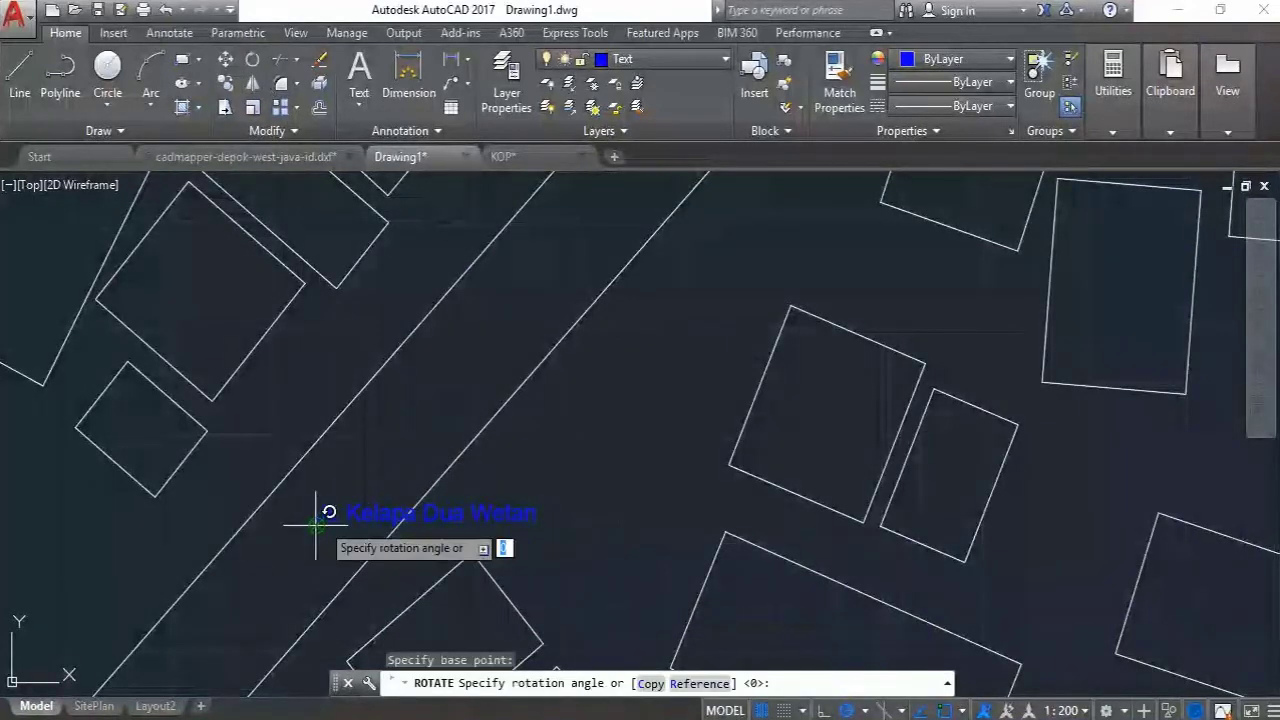
pyautogui.click(481, 325)
pyautogui.scroll(-5, 346, 443)
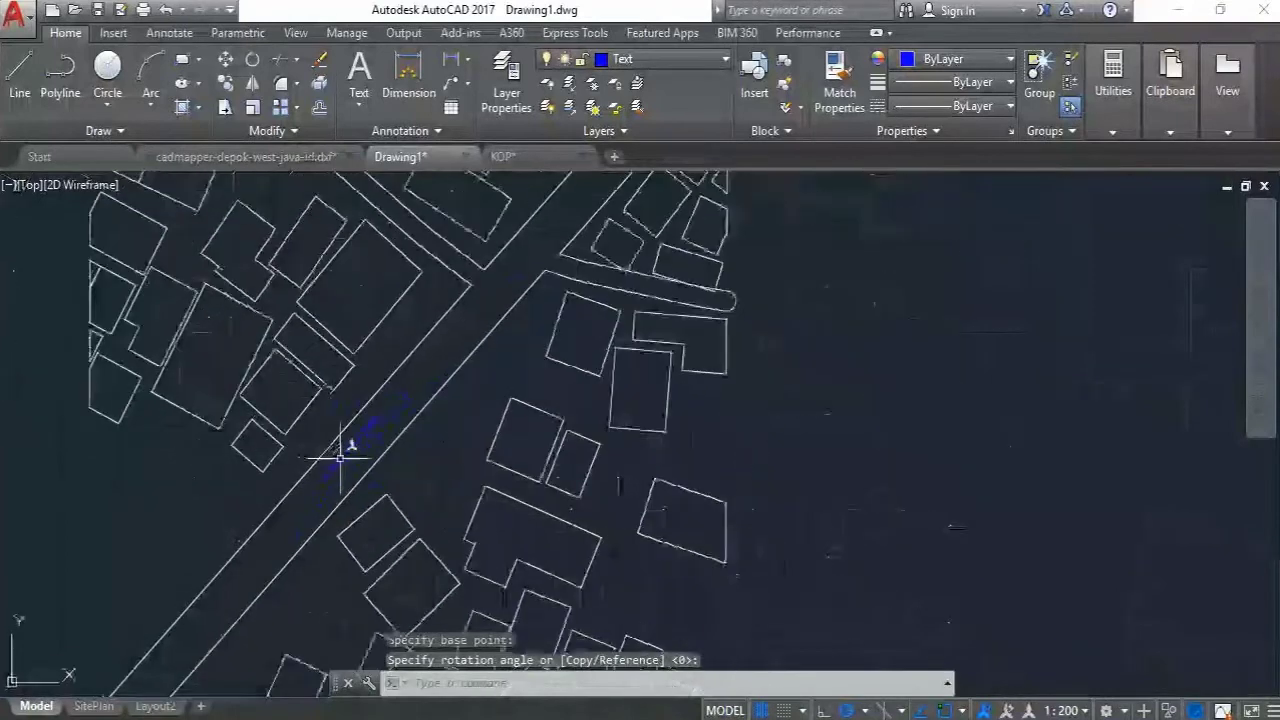
# Copy the rotated street label from its start point onto the main road's stretch beyond the junction
pyautogui.scroll(3, 262, 451)
pyautogui.click(237, 573)
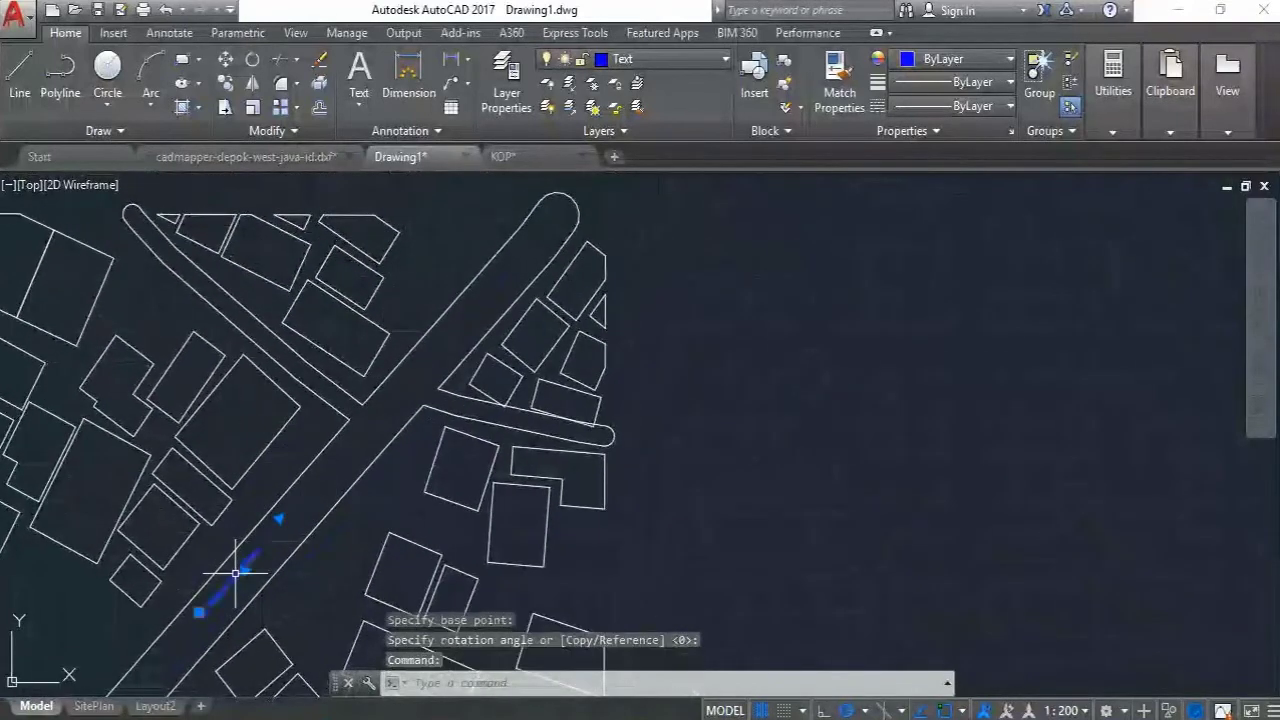
pyautogui.click(225, 83)
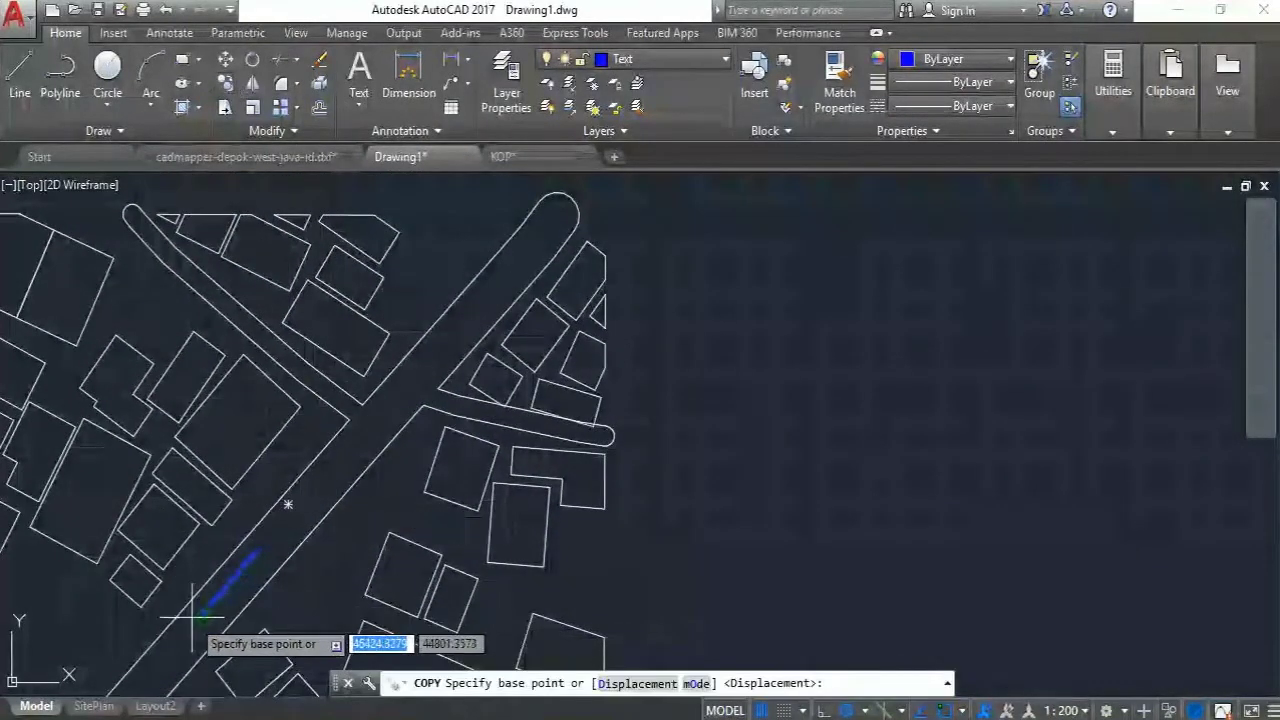
pyautogui.click(199, 612)
pyautogui.scroll(2, 432, 345)
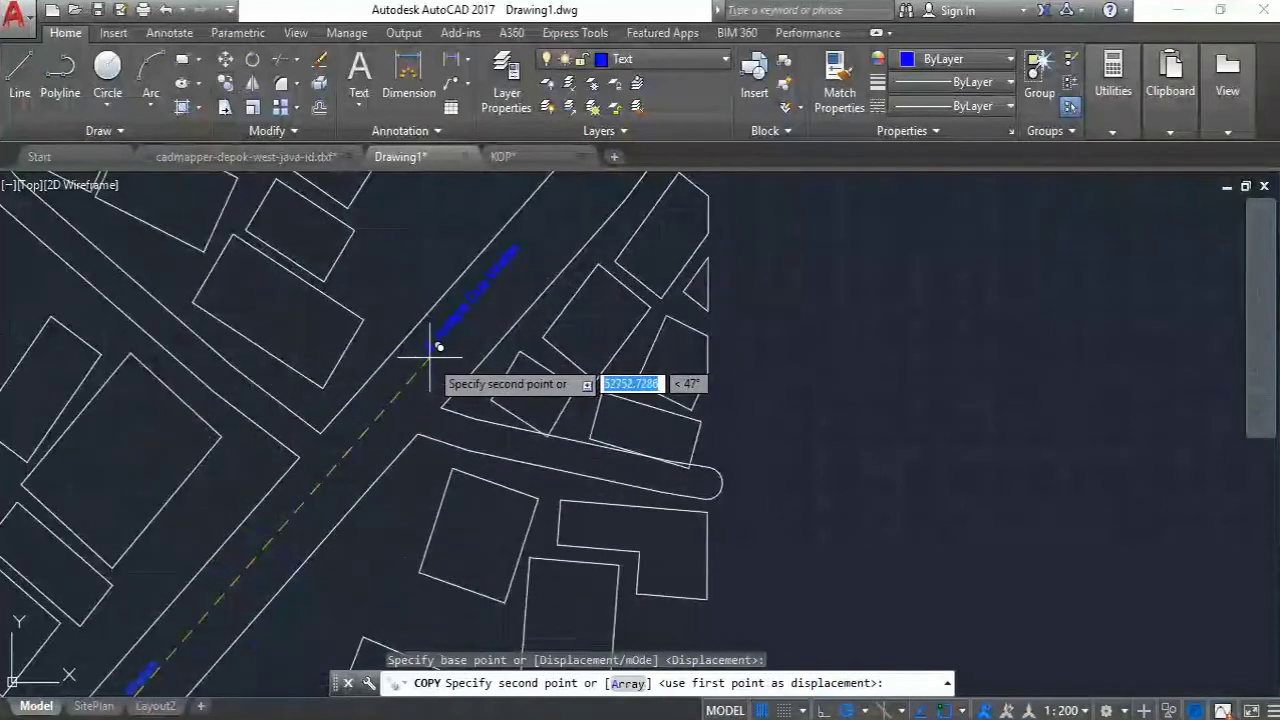
pyautogui.click(446, 340)
# Place two more copies of the label at the eastern and northwestern side roads, and end the copying
pyautogui.scroll(-3, 448, 337)
pyautogui.scroll(3, 452, 331)
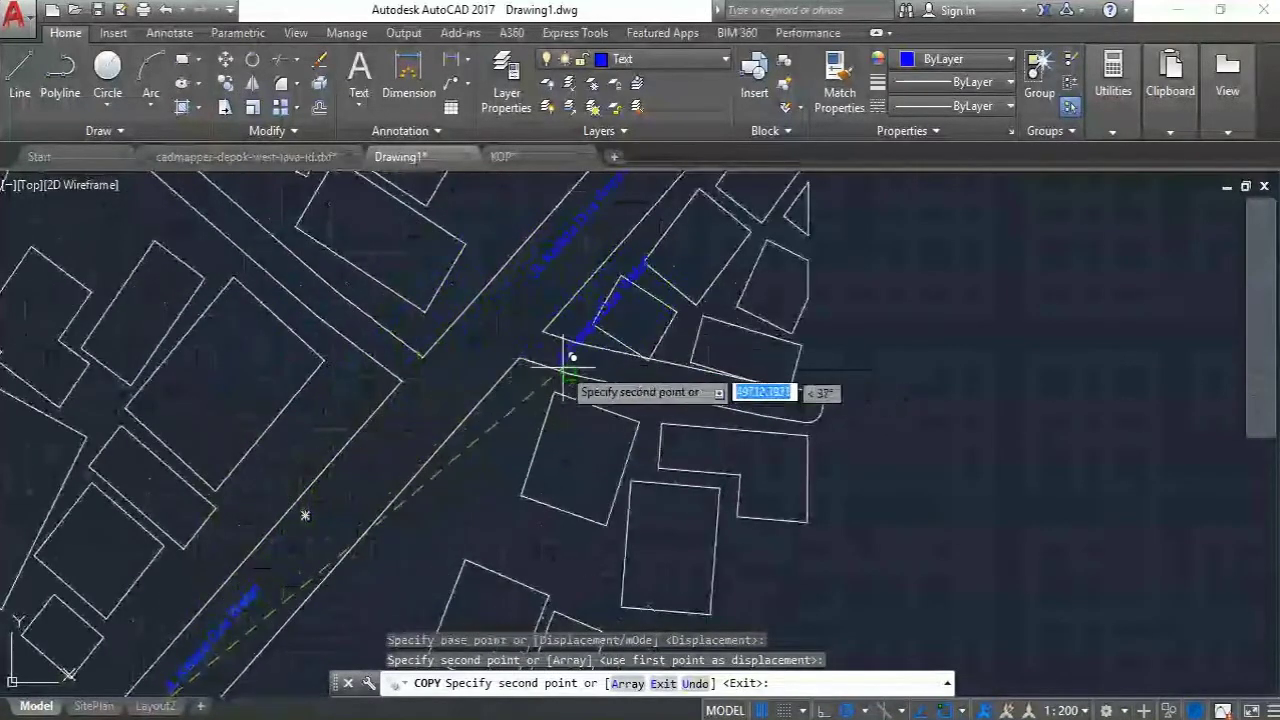
pyautogui.scroll(4, 564, 367)
pyautogui.click(543, 325)
pyautogui.scroll(-2, 509, 390)
pyautogui.scroll(-3, 520, 410)
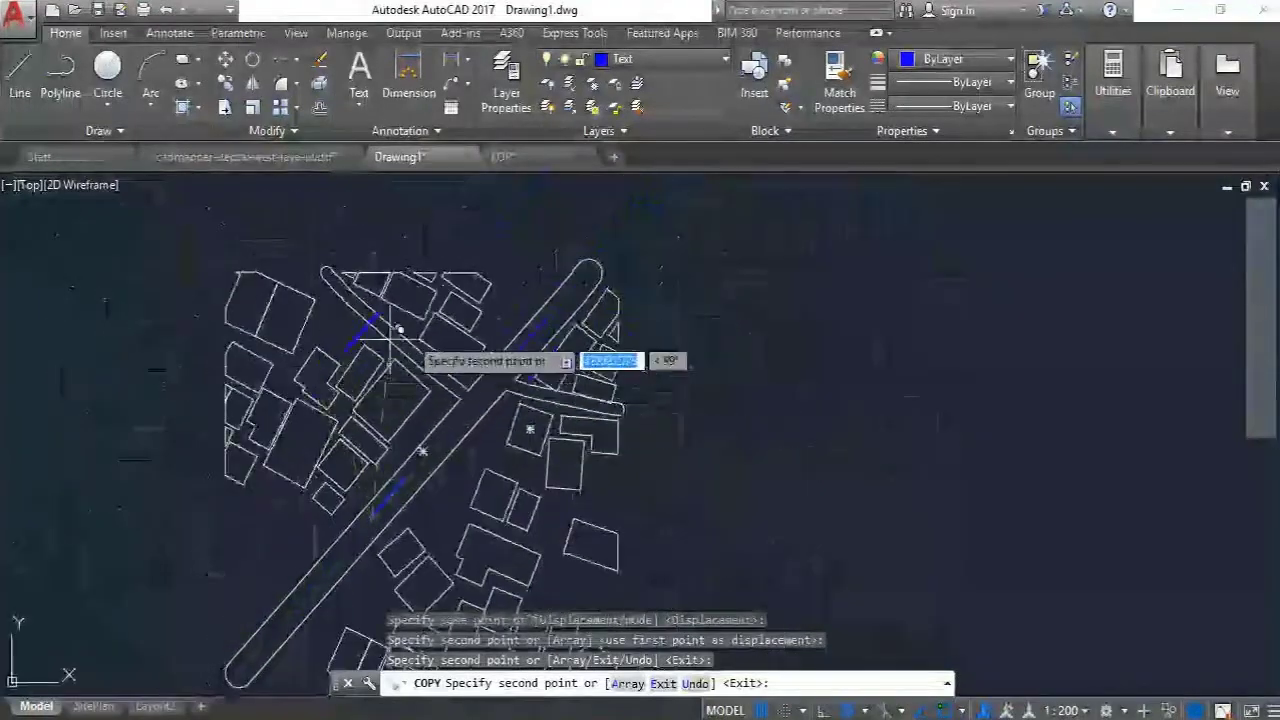
pyautogui.scroll(5, 420, 363)
pyautogui.click(393, 413)
pyautogui.scroll(-4, 368, 325)
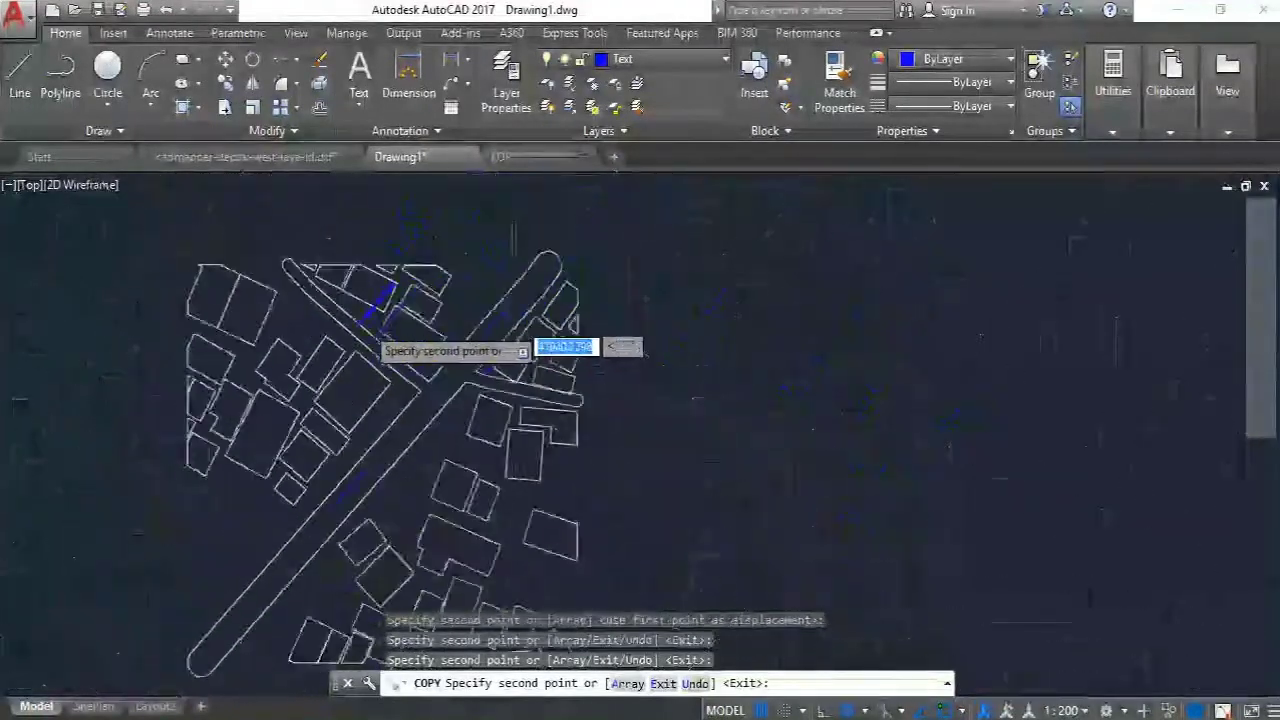
pyautogui.press('Escape')
# Rotate the northwestern side road's label by about 274° around its start so it follows that road
pyautogui.scroll(2, 369, 342)
pyautogui.moveTo(476, 304); pyautogui.dragTo(407, 369, button='middle')
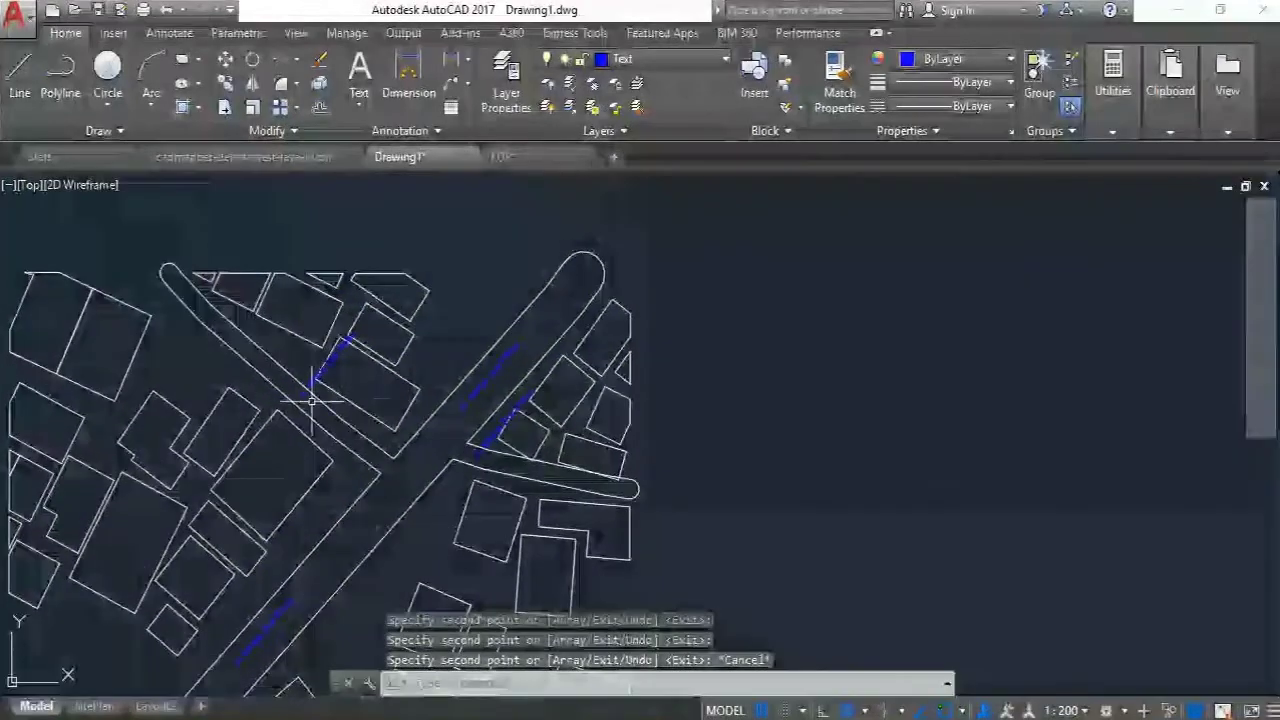
pyautogui.scroll(3, 306, 406)
pyautogui.scroll(-3, 330, 372)
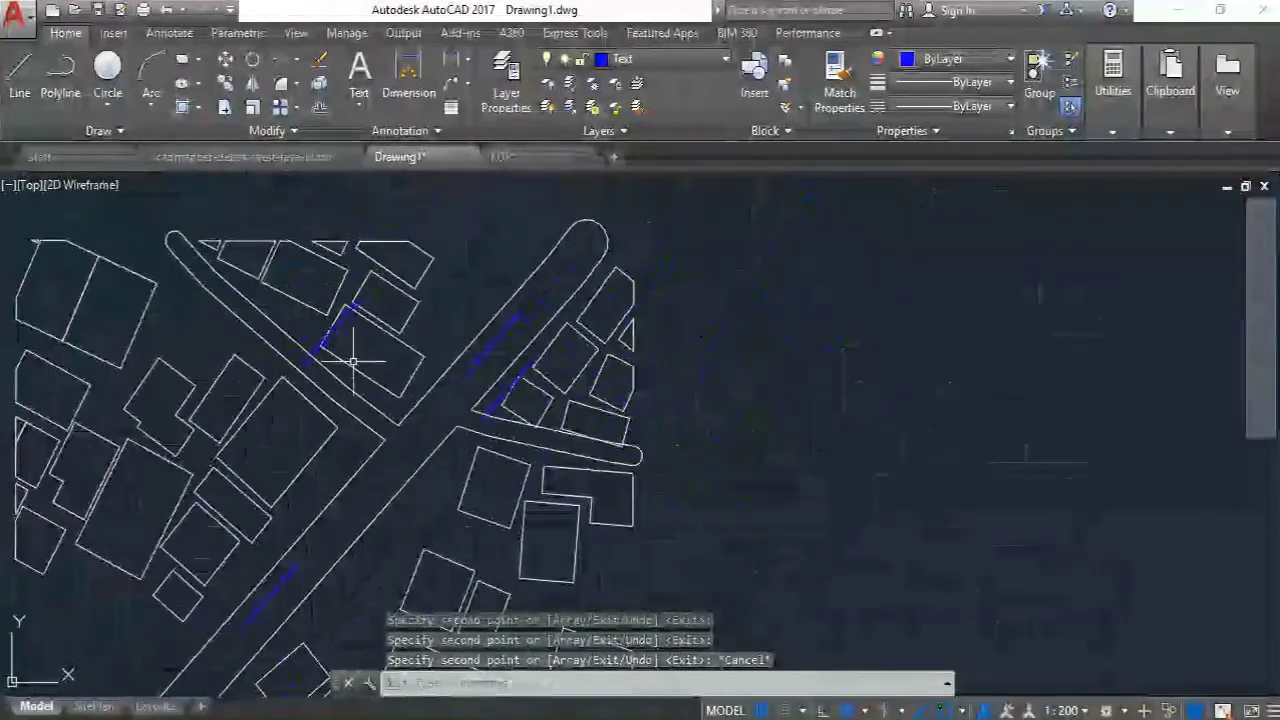
pyautogui.scroll(4, 338, 354)
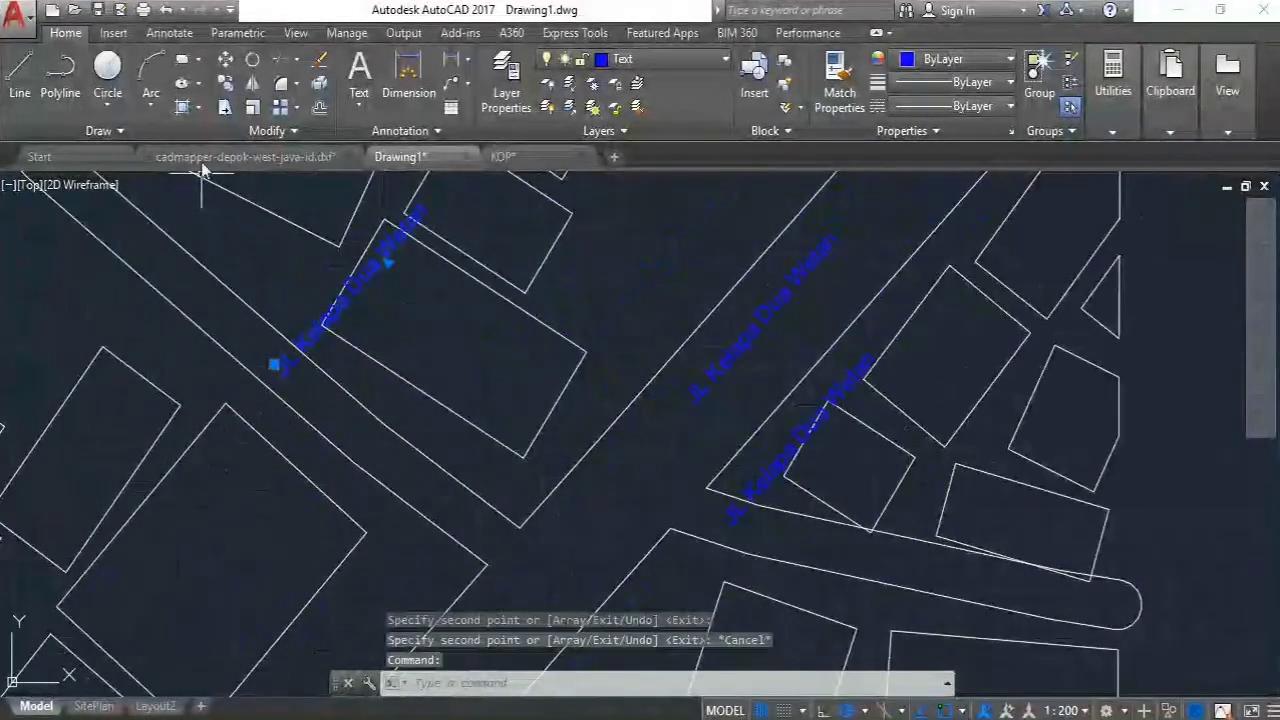
pyautogui.click(252, 59)
pyautogui.click(287, 376)
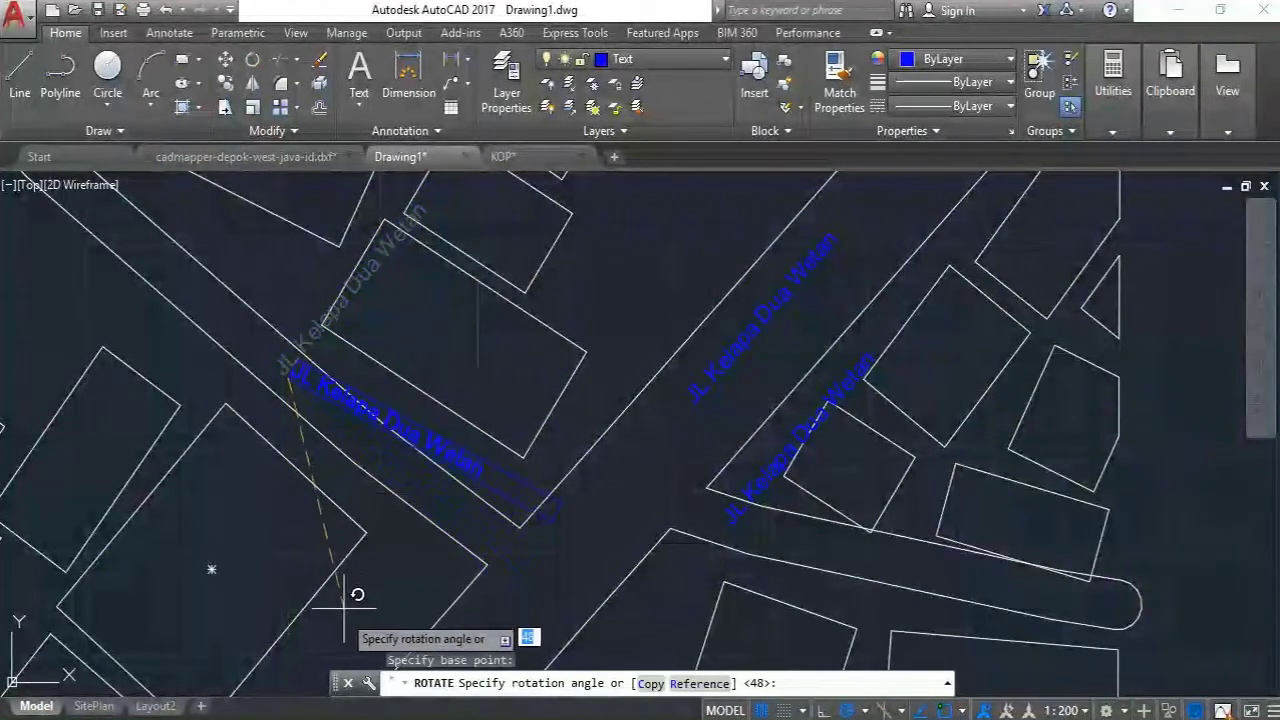
pyautogui.click(322, 643)
# Rotate the label copy at the eastern side road around its start so it lies along that road
pyautogui.moveTo(329, 509); pyautogui.dragTo(214, 434, button='middle')
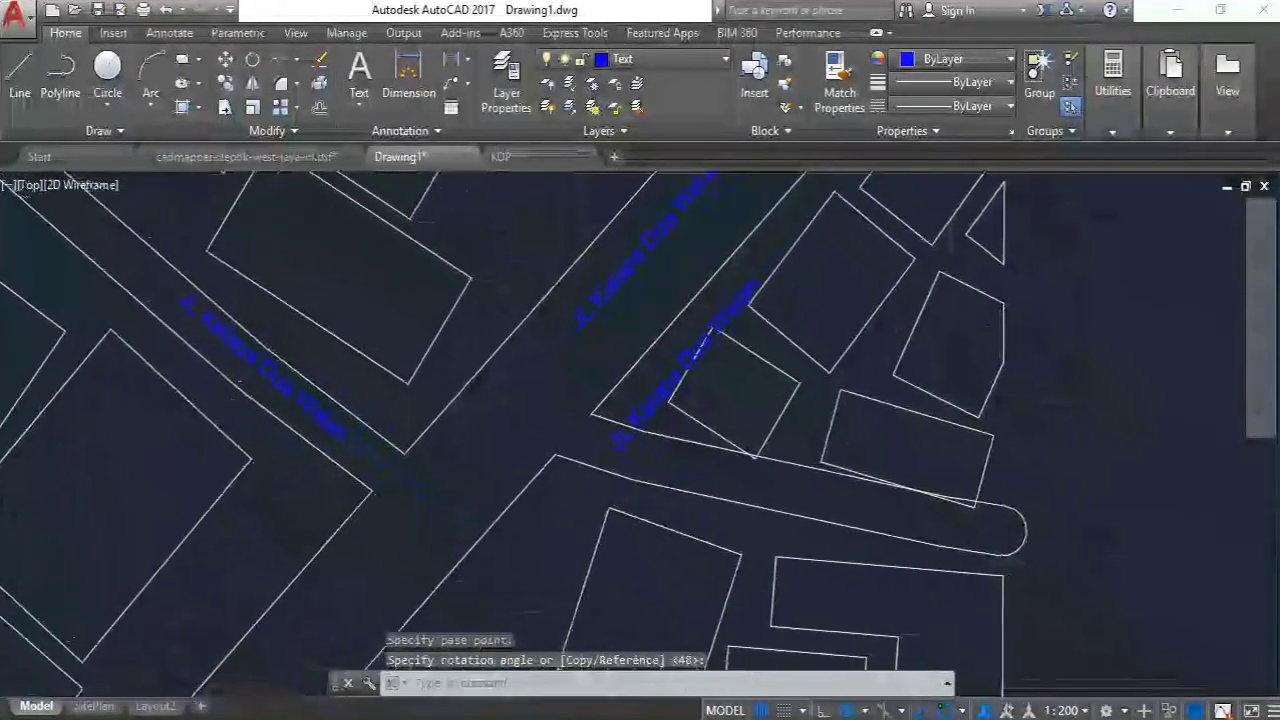
pyautogui.click(634, 448)
pyautogui.click(588, 429)
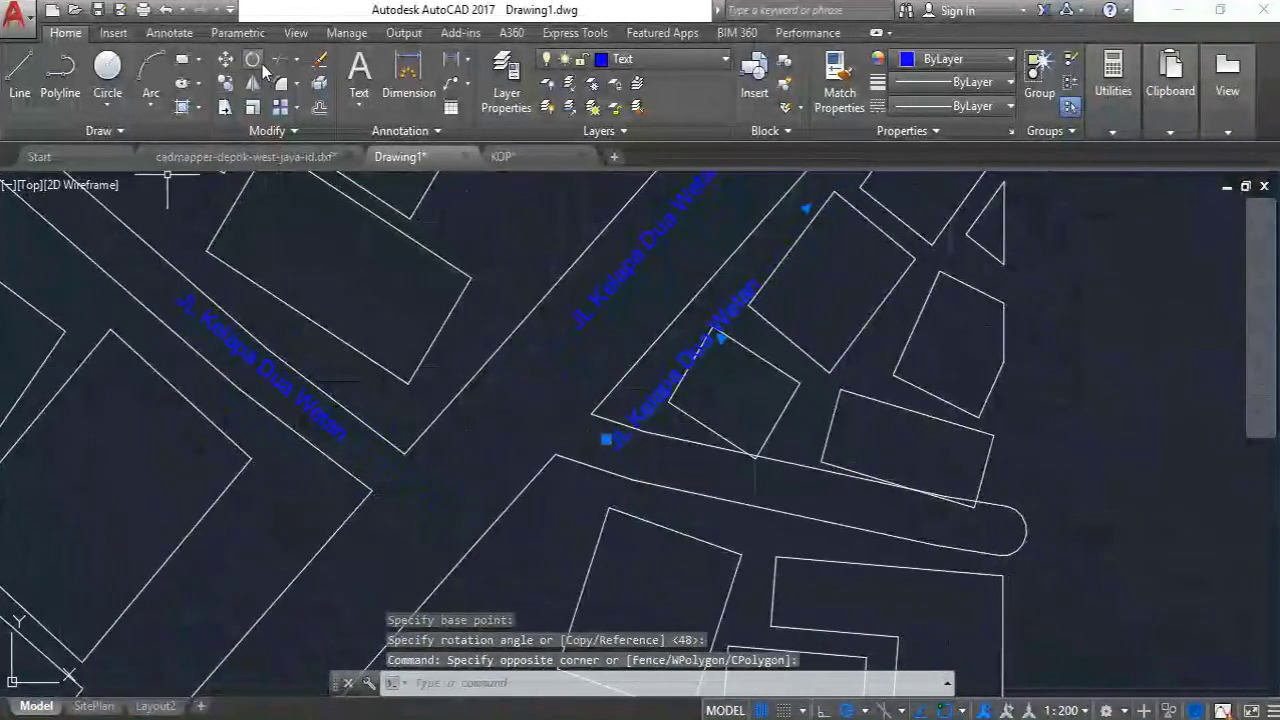
pyautogui.press('Return')
pyautogui.click(620, 447)
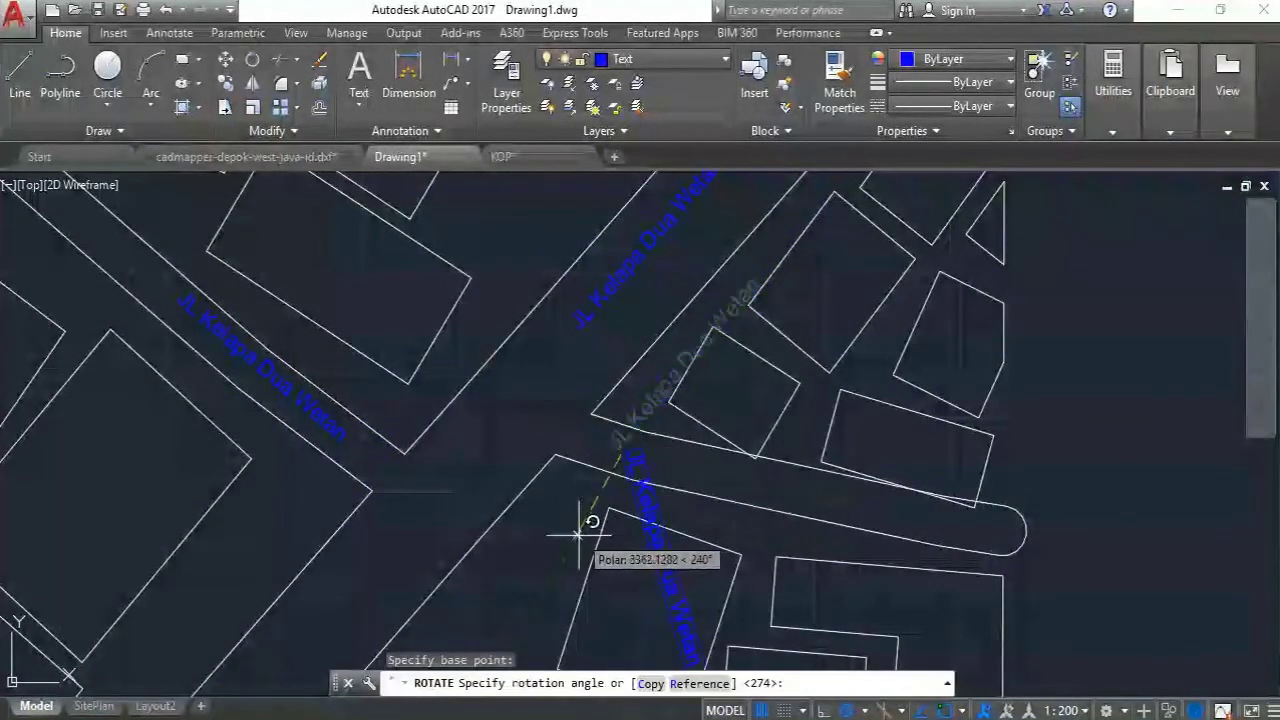
pyautogui.click(721, 640)
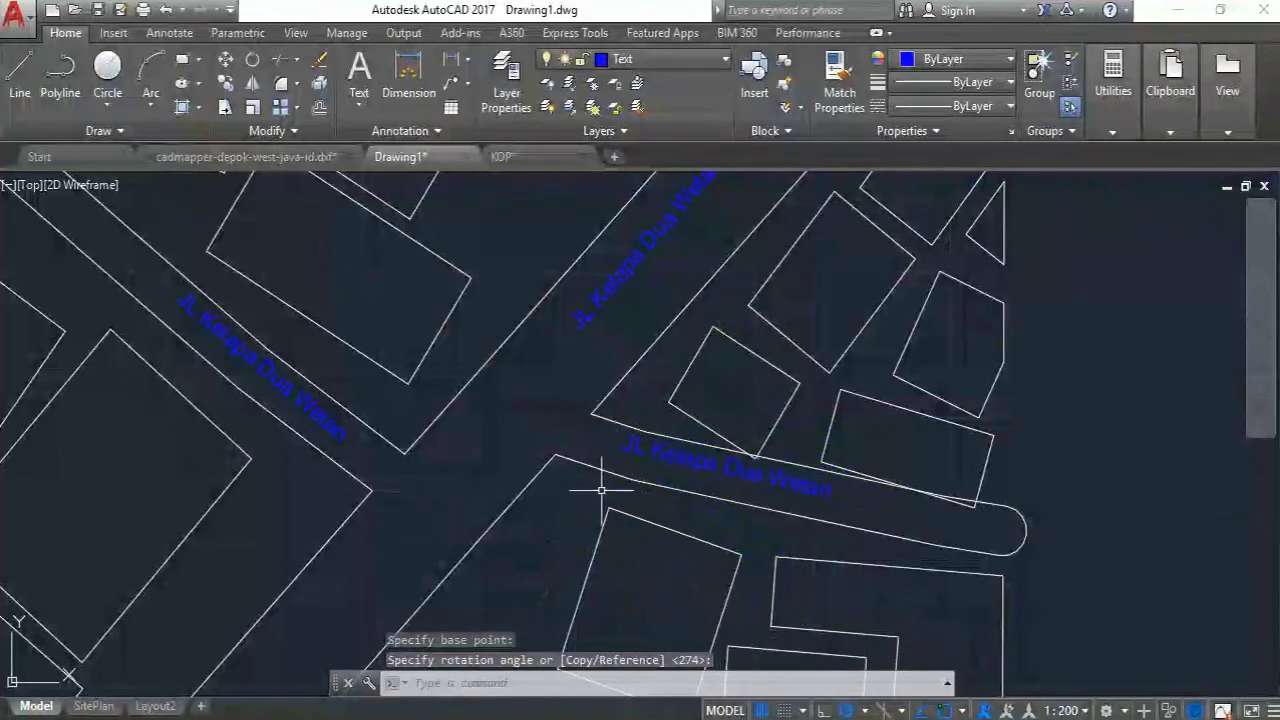
# Change the eastern side road's label text to "JL. Inayah"
pyautogui.moveTo(602, 490); pyautogui.dragTo(556, 485, button='middle')
pyautogui.click(603, 449)
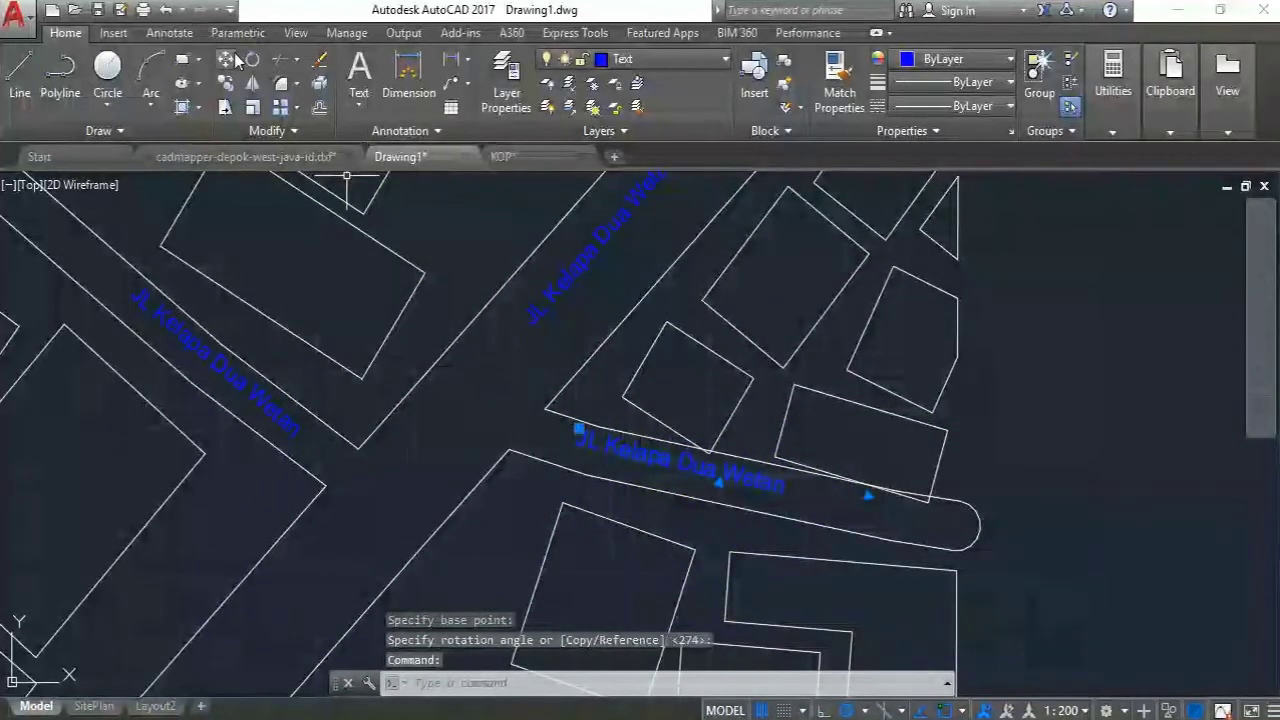
pyautogui.click(652, 459)
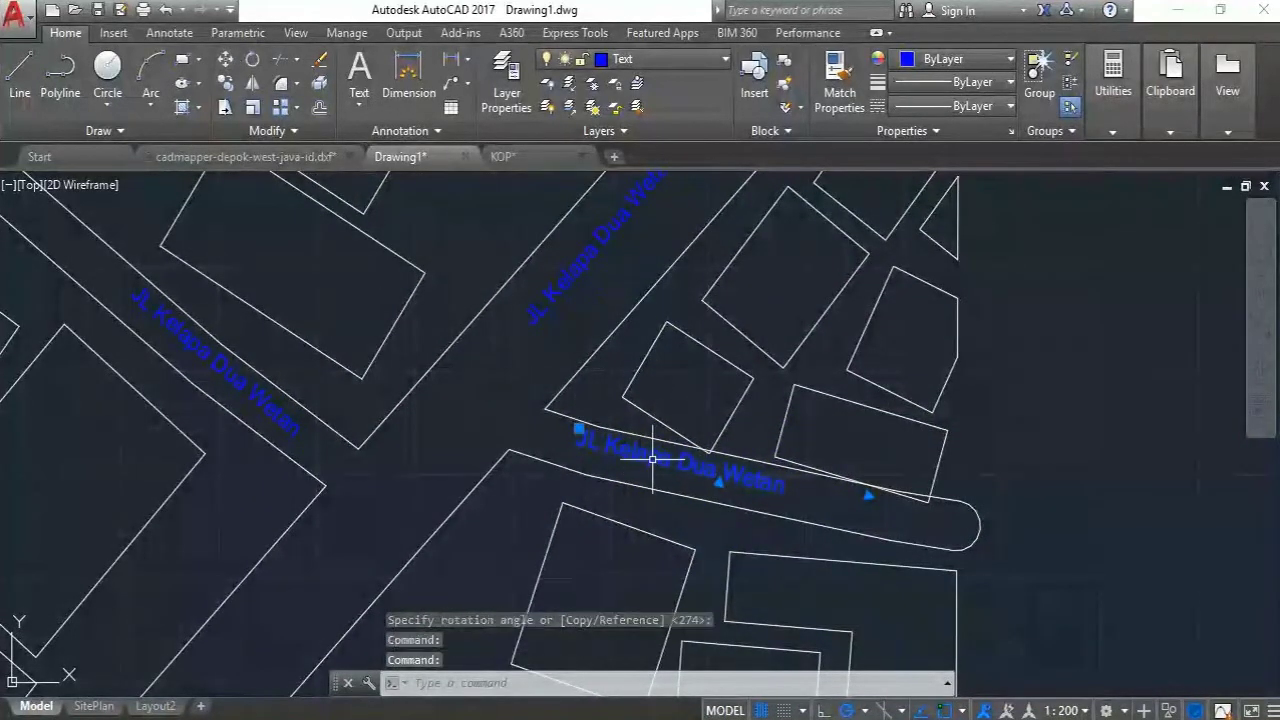
pyautogui.doubleClick(655, 460)
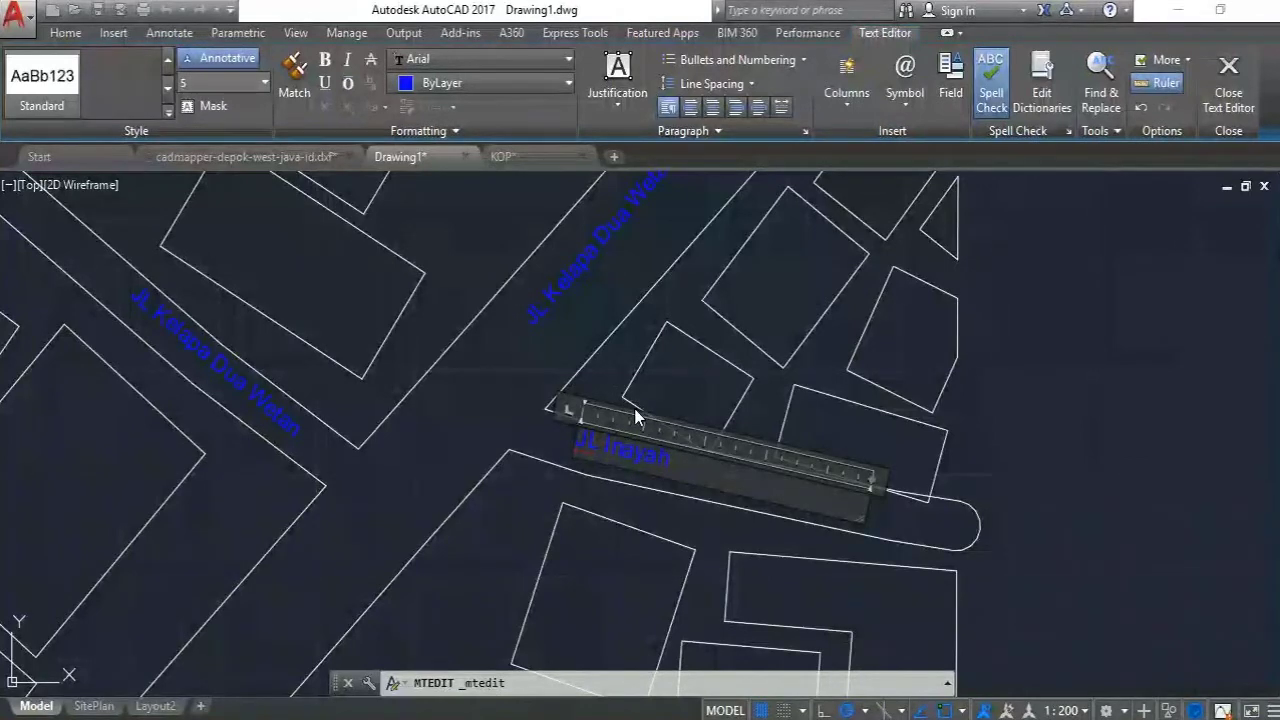
pyautogui.click(675, 380)
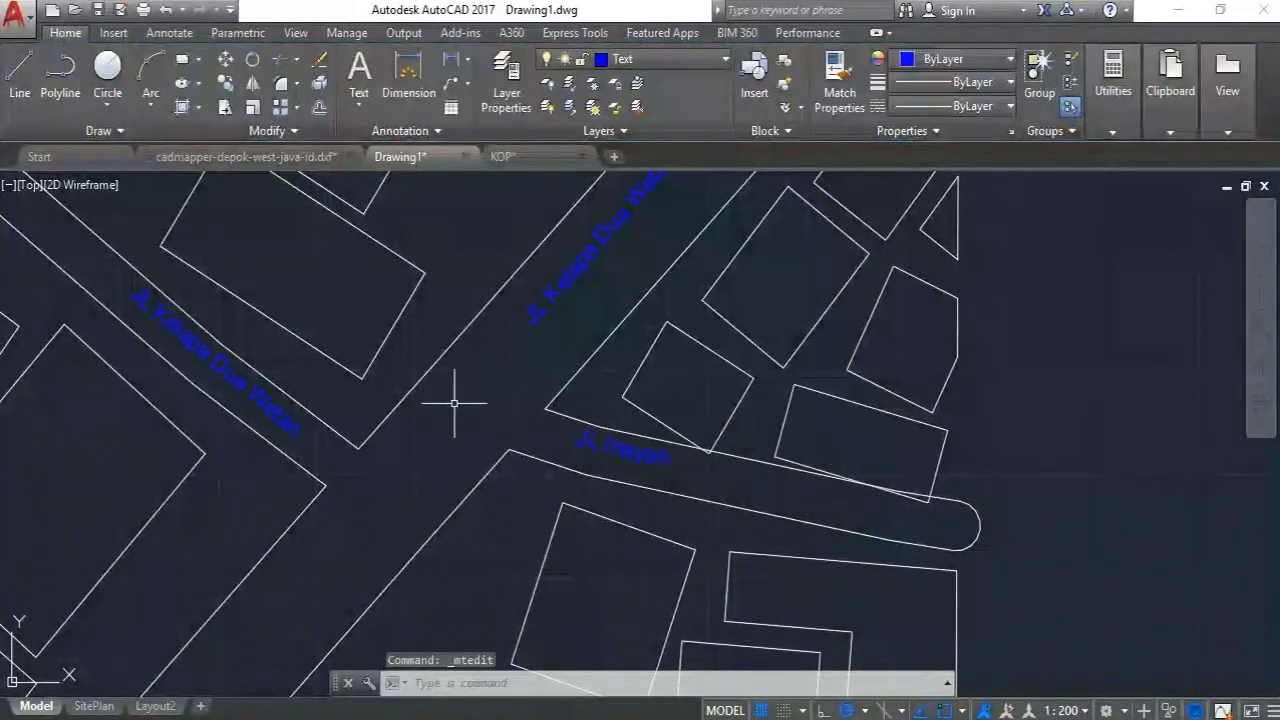
# Change the northwestern side road's label text to "JL. Hidayah"
pyautogui.doubleClick(240, 378)
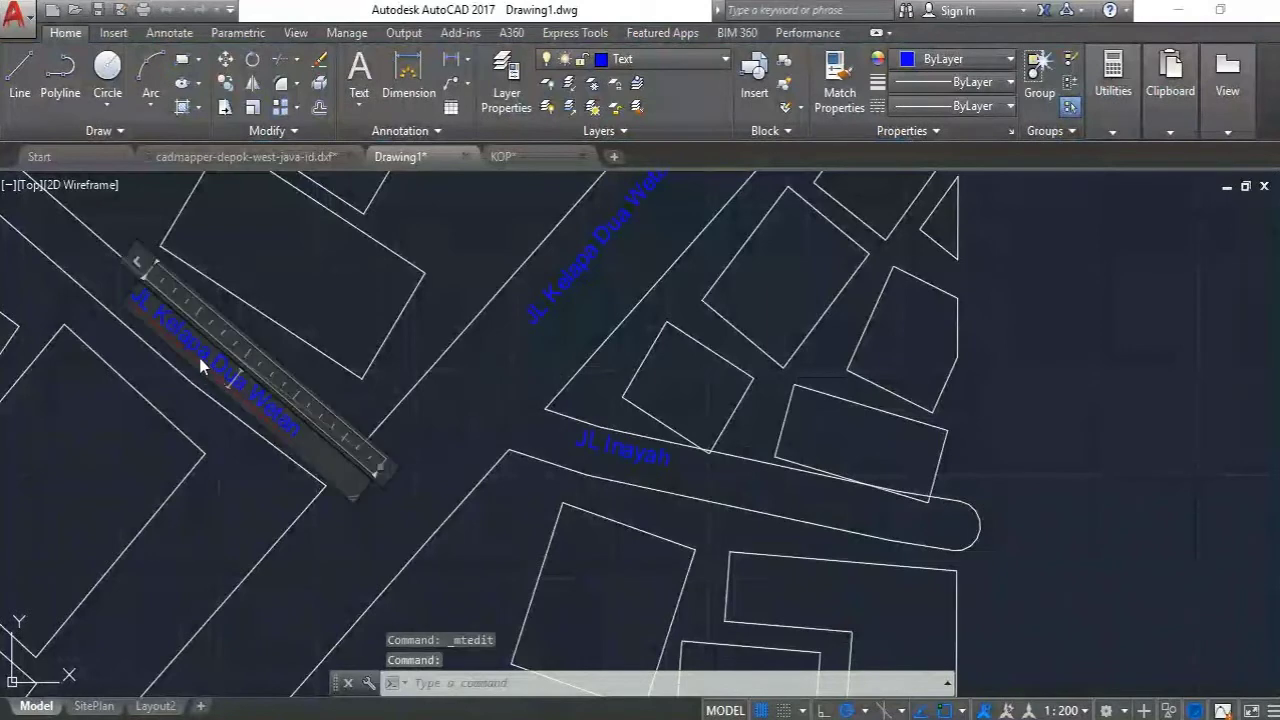
pyautogui.moveTo(161, 313); pyautogui.dragTo(299, 407)
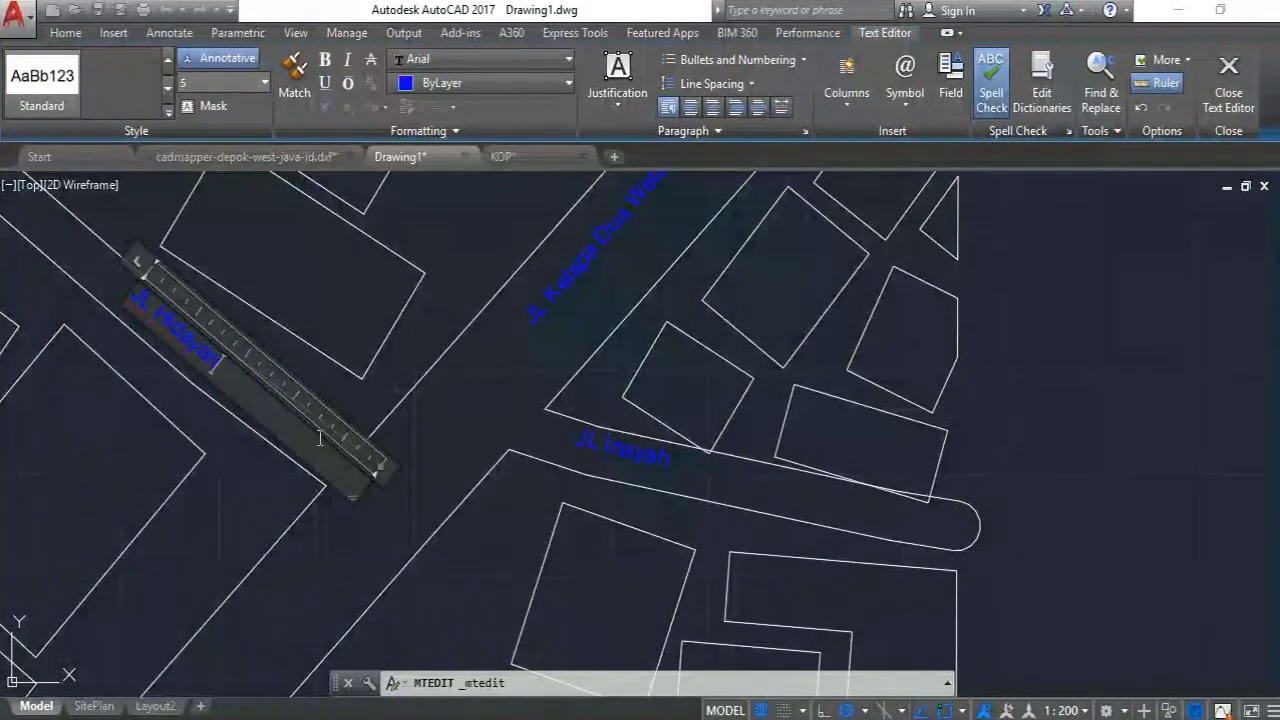
pyautogui.click(466, 479)
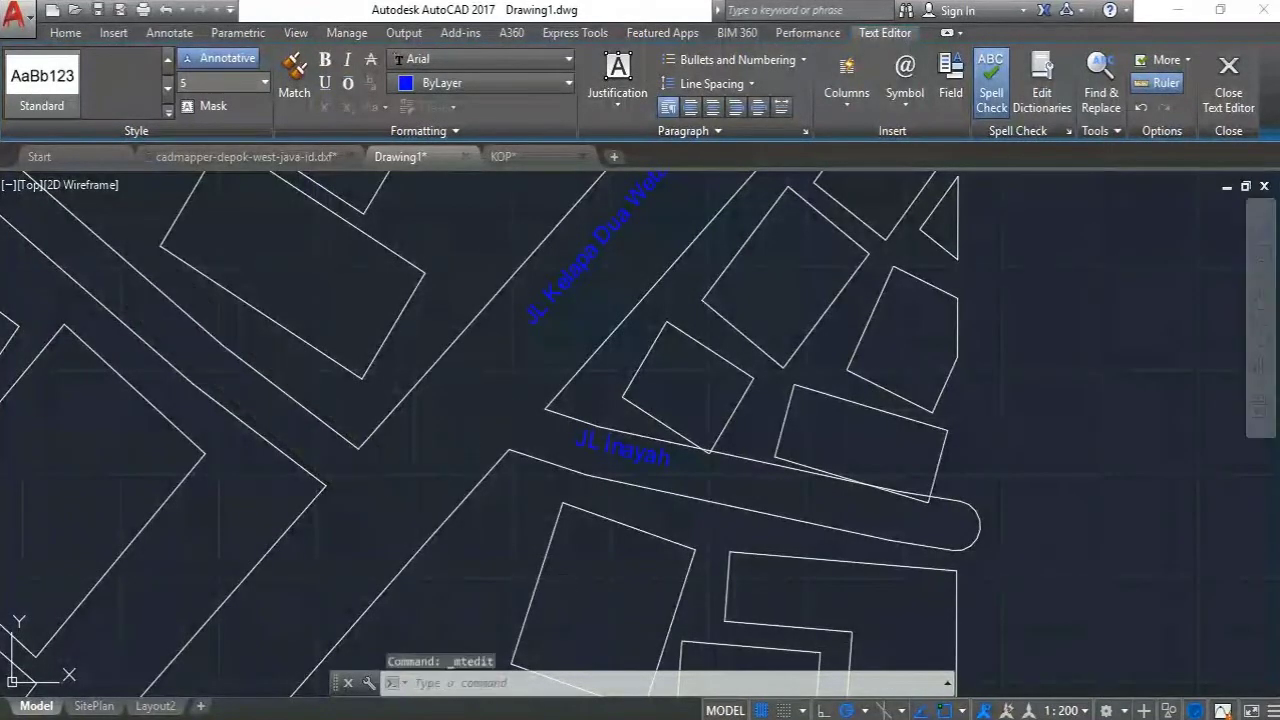
# Move the "JL. Hidayah" label along the northwestern side road to the road's mouth at the junction
pyautogui.click(181, 333)
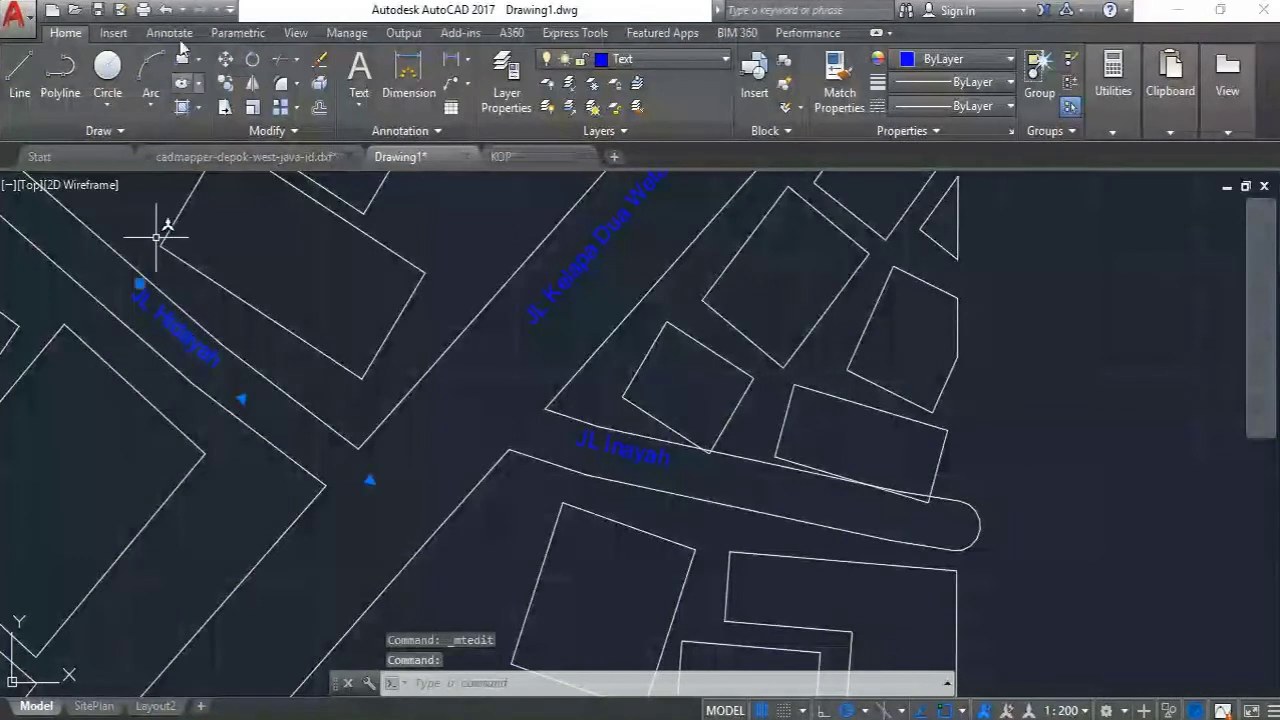
pyautogui.write('m')
pyautogui.press('Return')
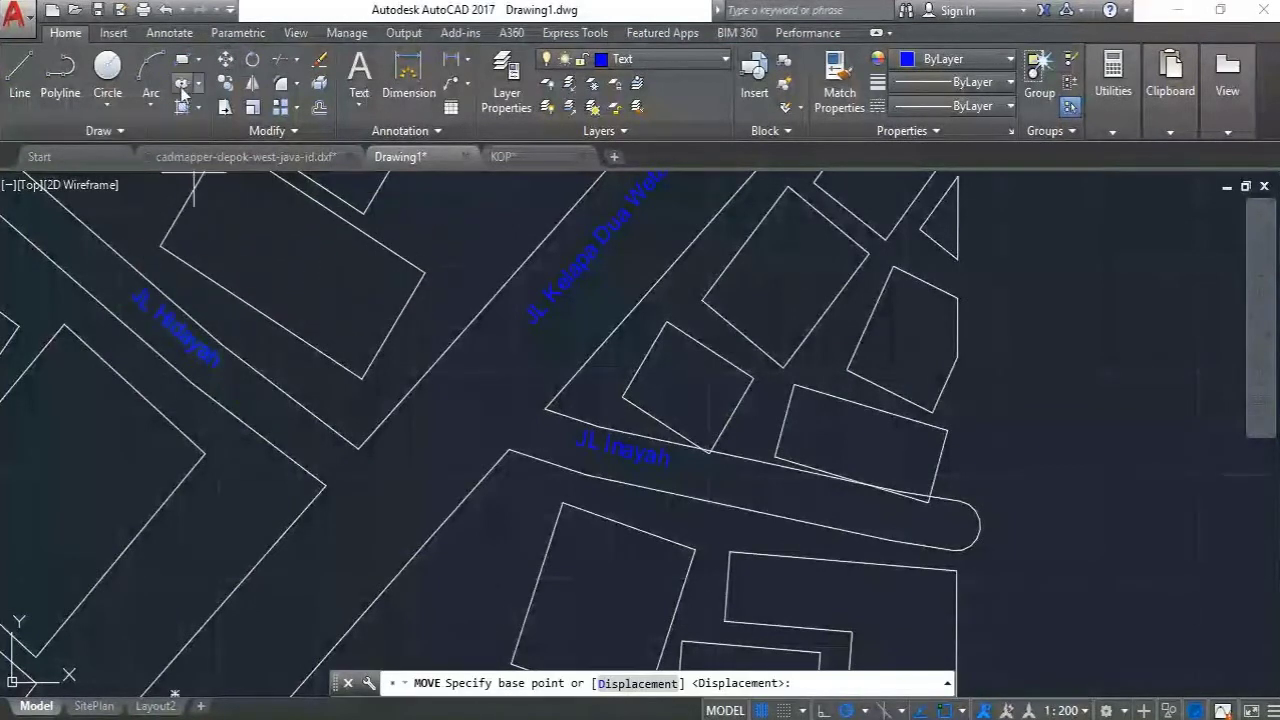
pyautogui.click(137, 288)
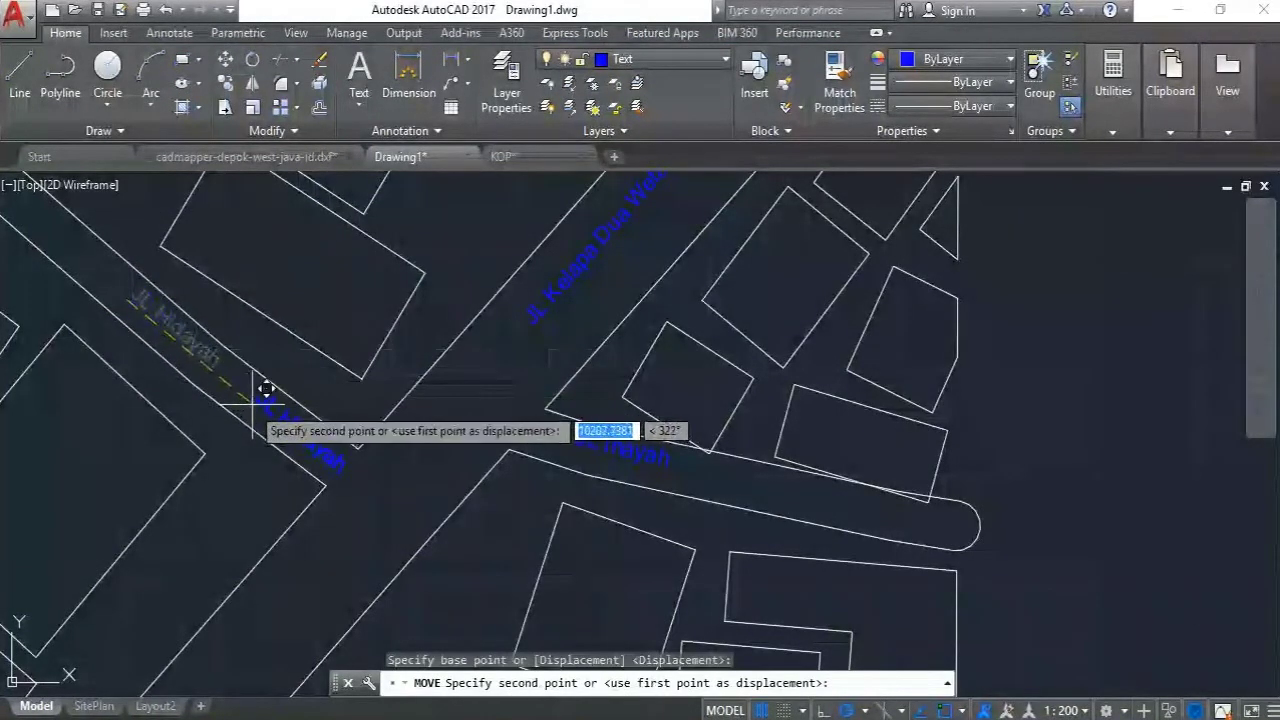
pyautogui.click(256, 394)
# Move the "JL. Inayah" label closer to the junction, into the mouth of the eastern side road
pyautogui.click(609, 452)
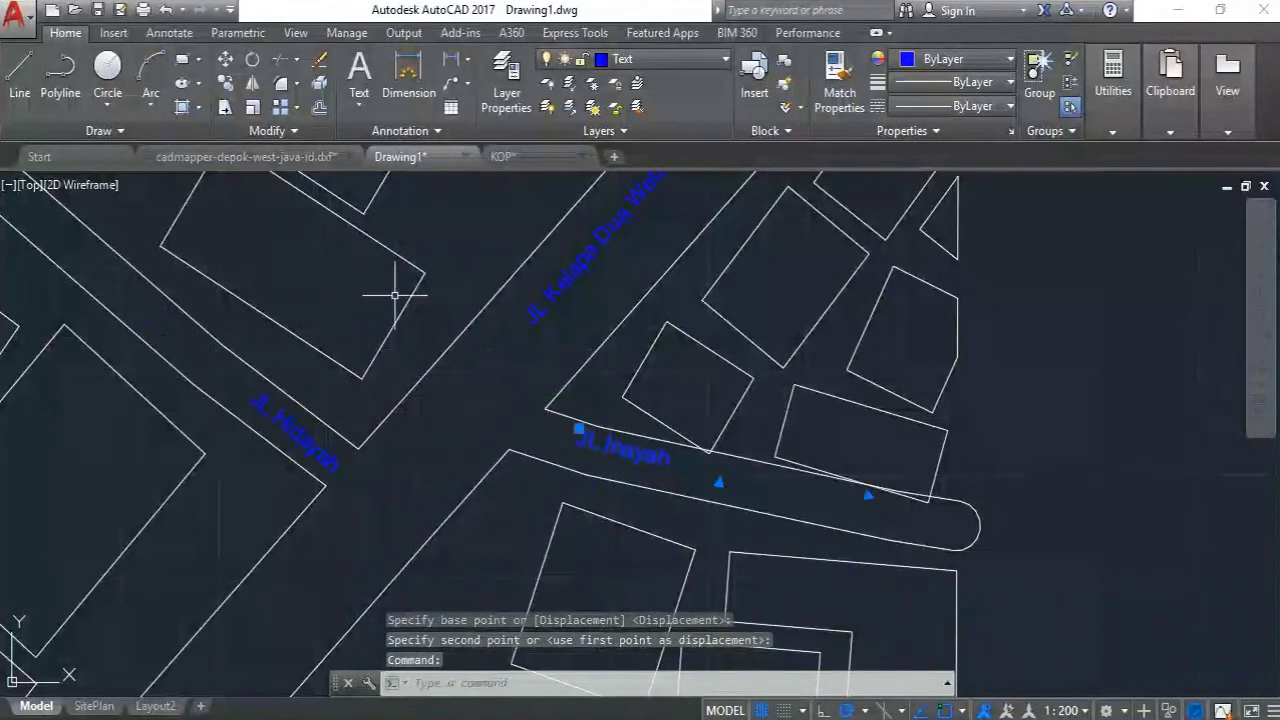
pyautogui.click(225, 61)
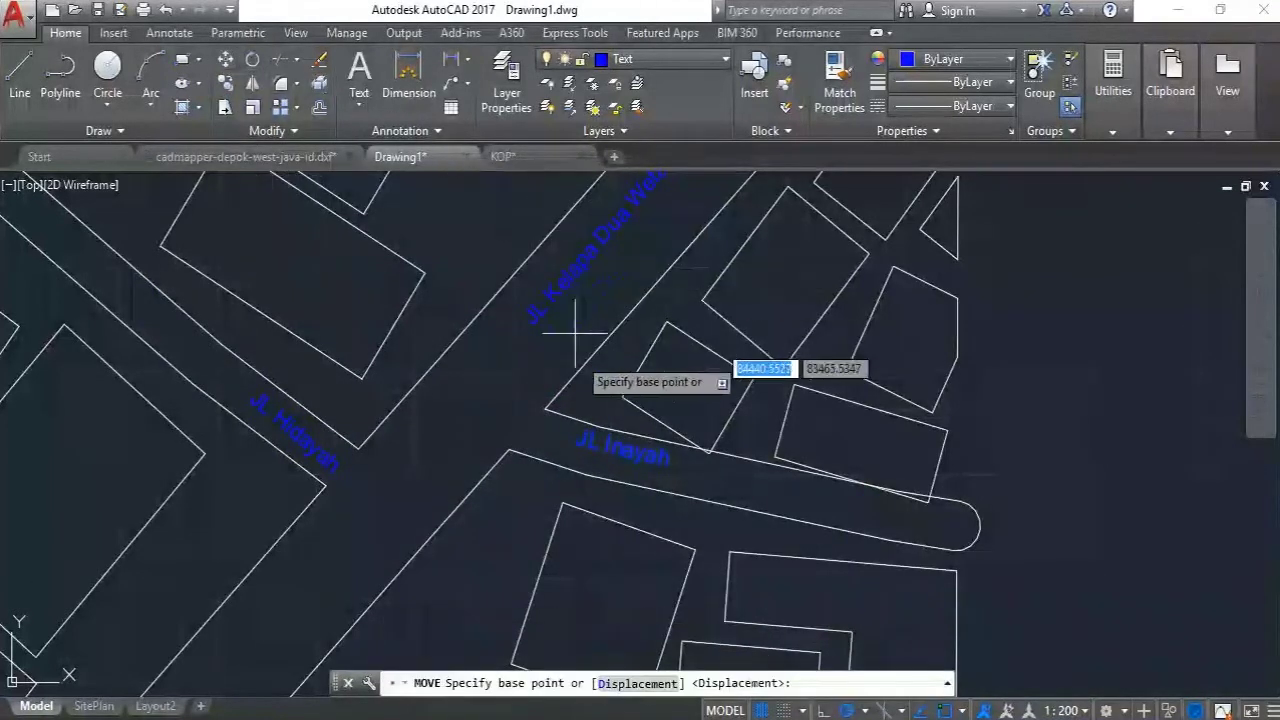
pyautogui.click(584, 429)
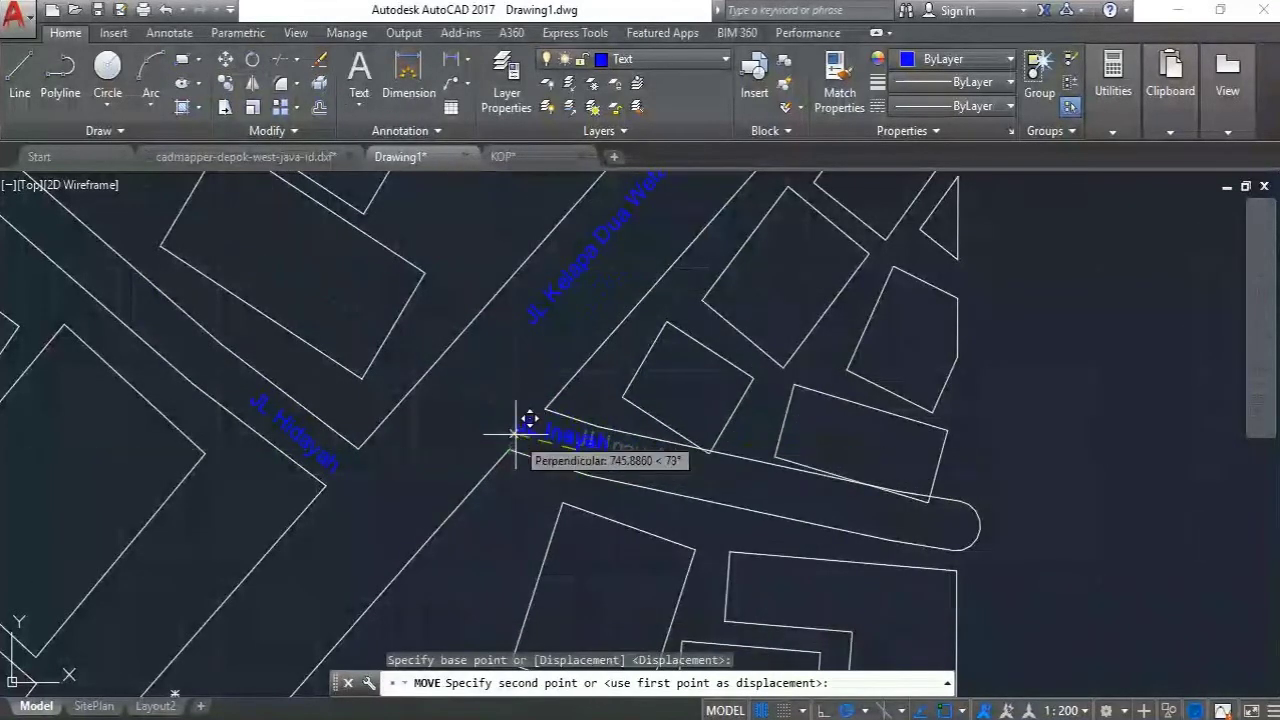
pyautogui.click(529, 422)
# Draw an upward arrowhead in the empty area east of the map, two lines at 60° and 120°, each about 3170 units long
pyautogui.scroll(-3, 640, 360)
pyautogui.moveTo(609, 404); pyautogui.dragTo(596, 394, button='middle')
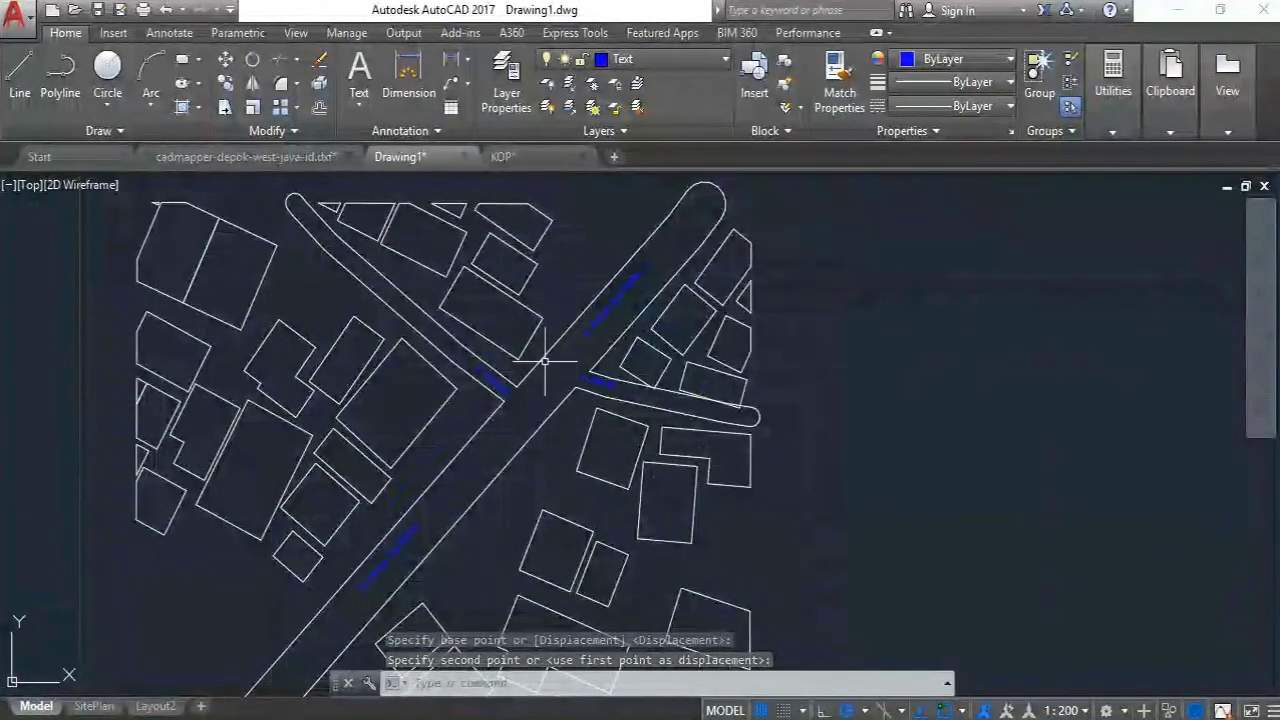
pyautogui.moveTo(541, 497); pyautogui.dragTo(497, 457, button='middle')
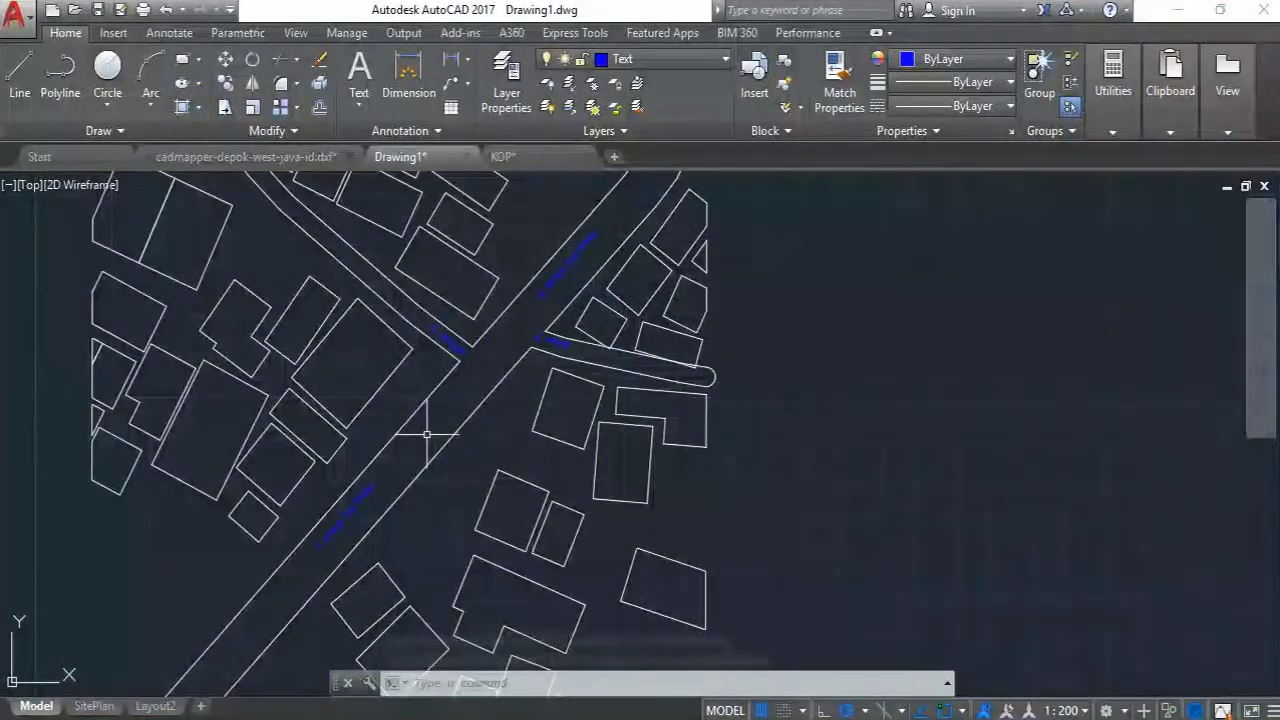
pyautogui.moveTo(437, 409); pyautogui.dragTo(411, 475, button='middle')
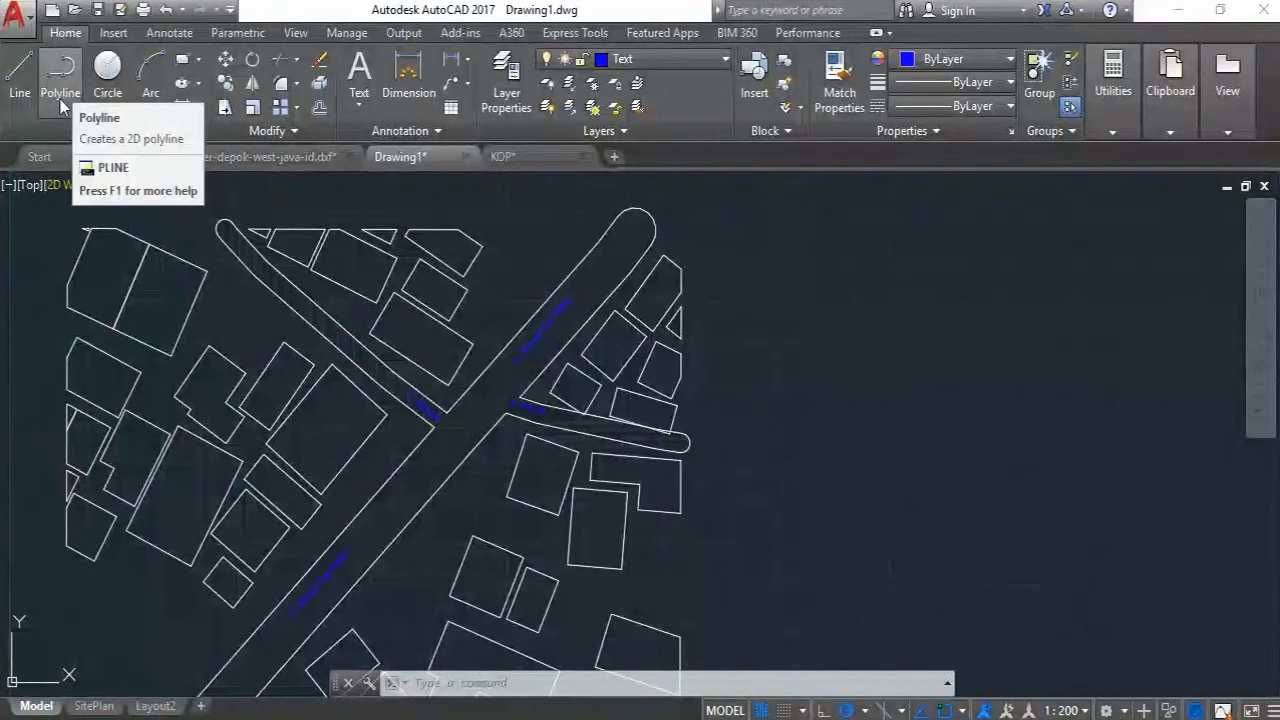
pyautogui.click(24, 80)
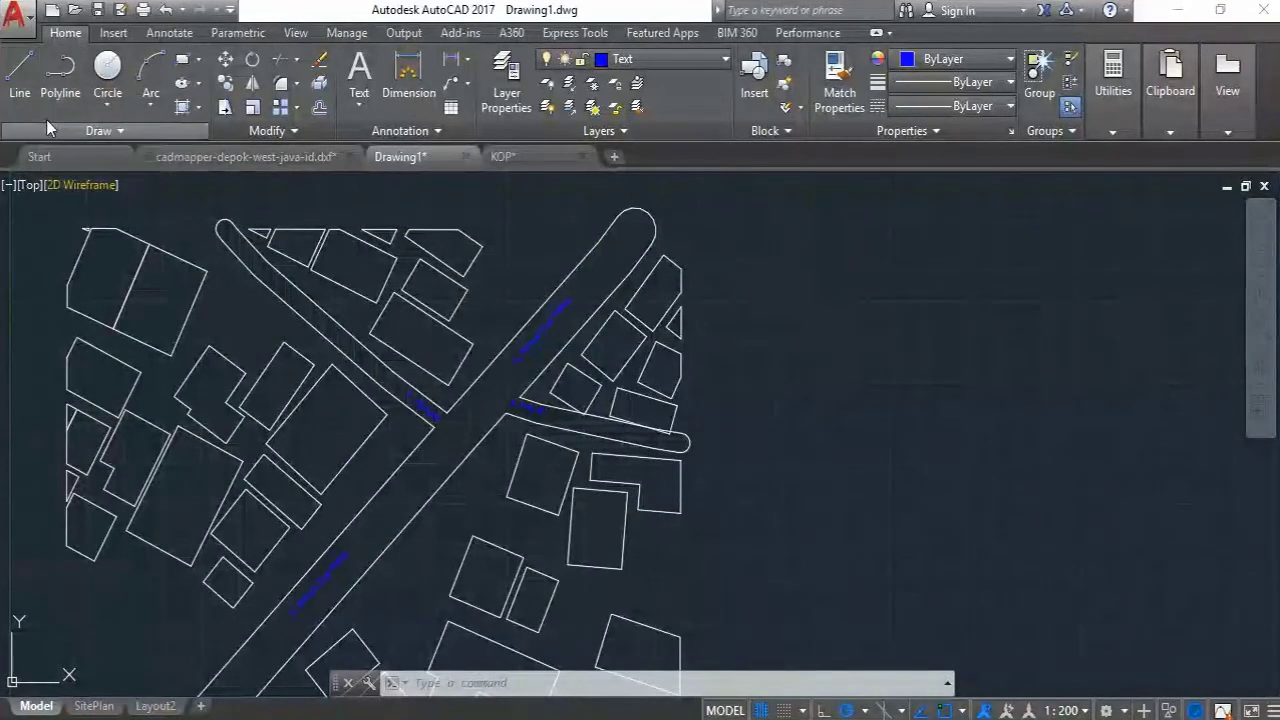
pyautogui.scroll(4, 358, 526)
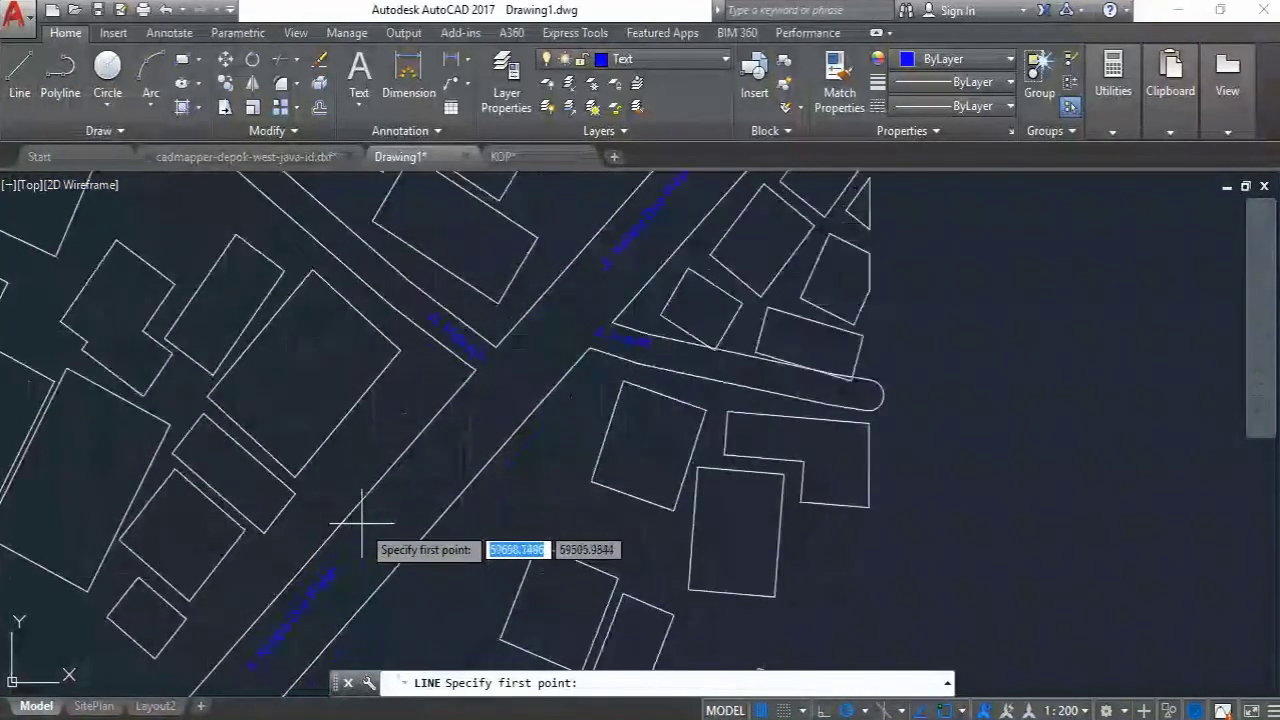
pyautogui.scroll(-4, 389, 513)
pyautogui.moveTo(466, 496); pyautogui.dragTo(347, 490, button='middle')
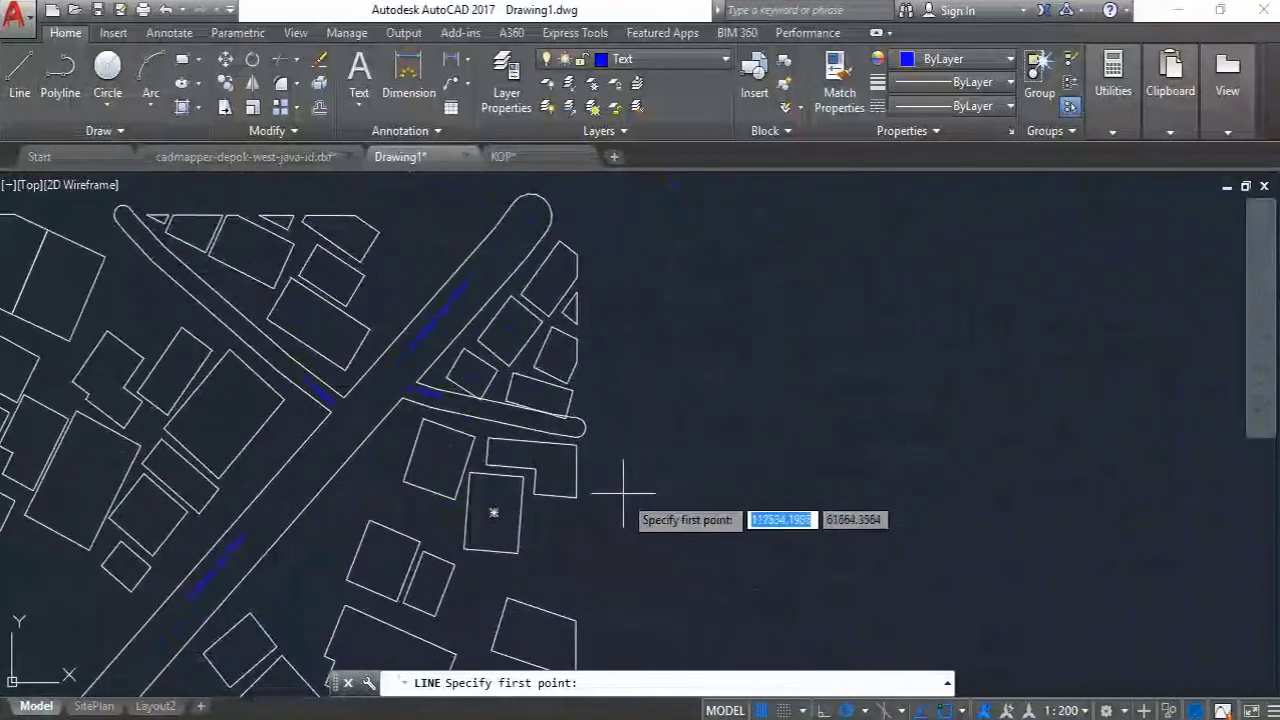
pyautogui.scroll(3, 615, 430)
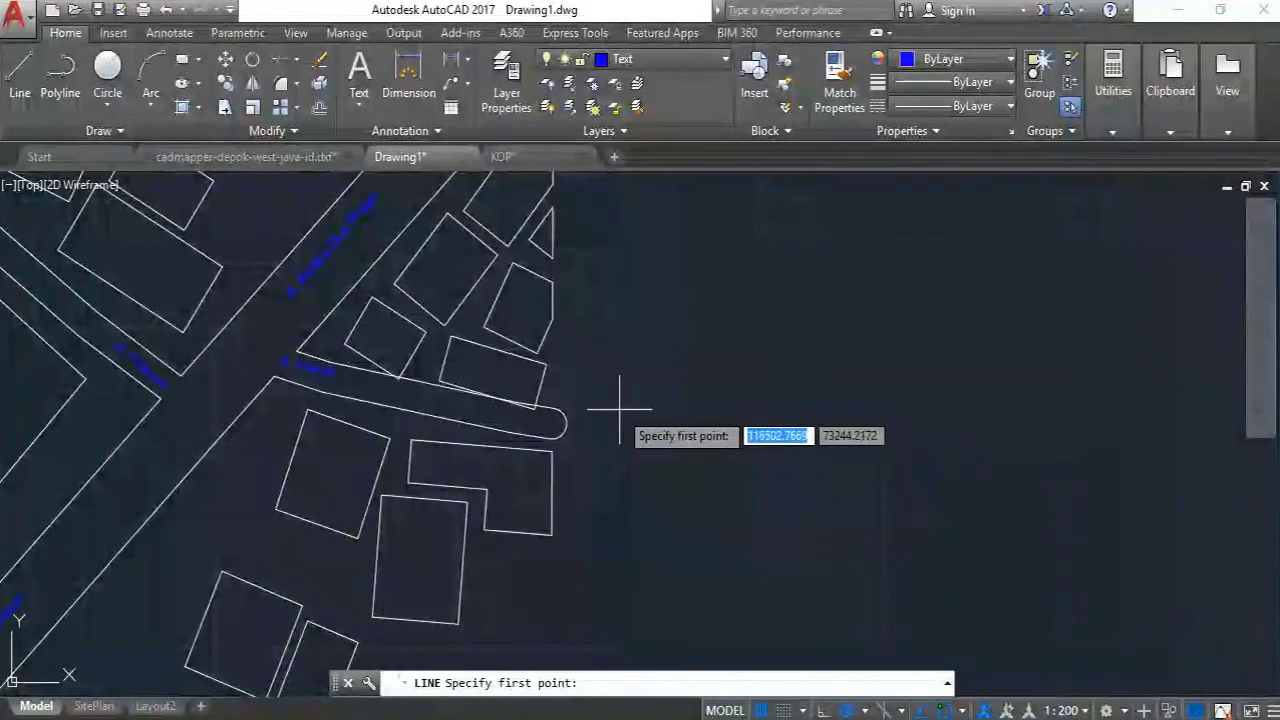
pyautogui.click(621, 415)
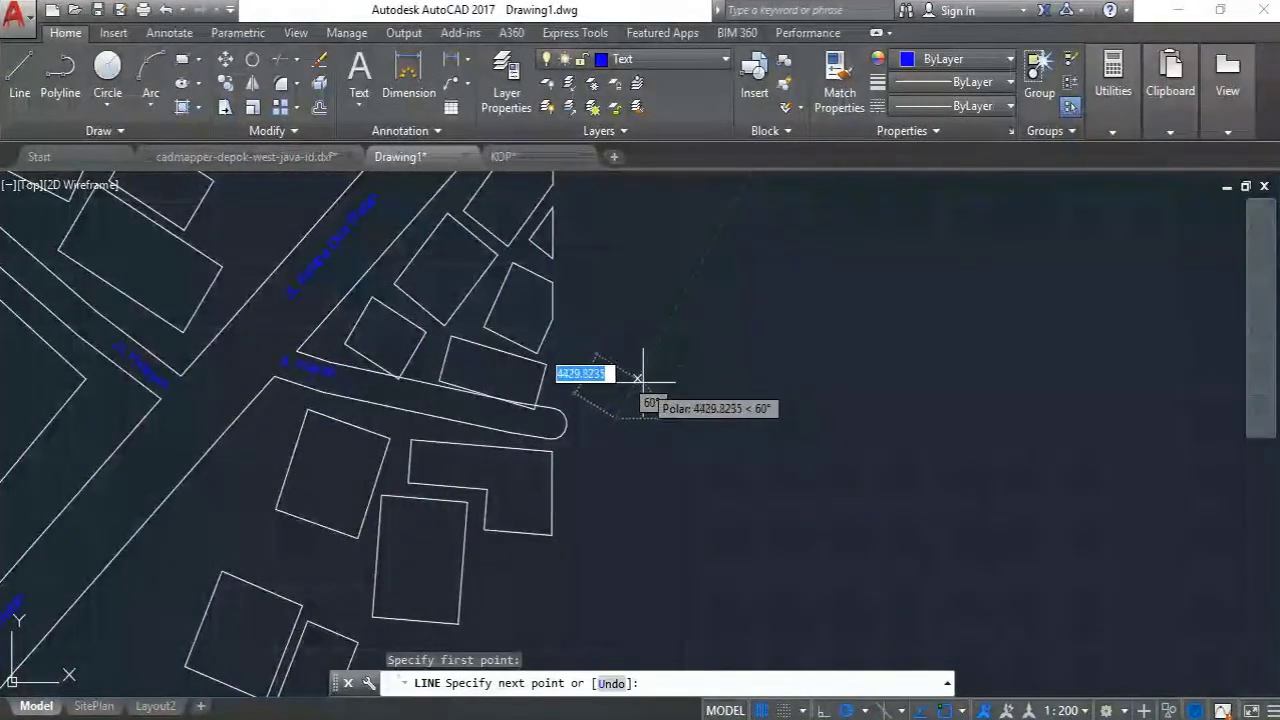
pyautogui.click(640, 386)
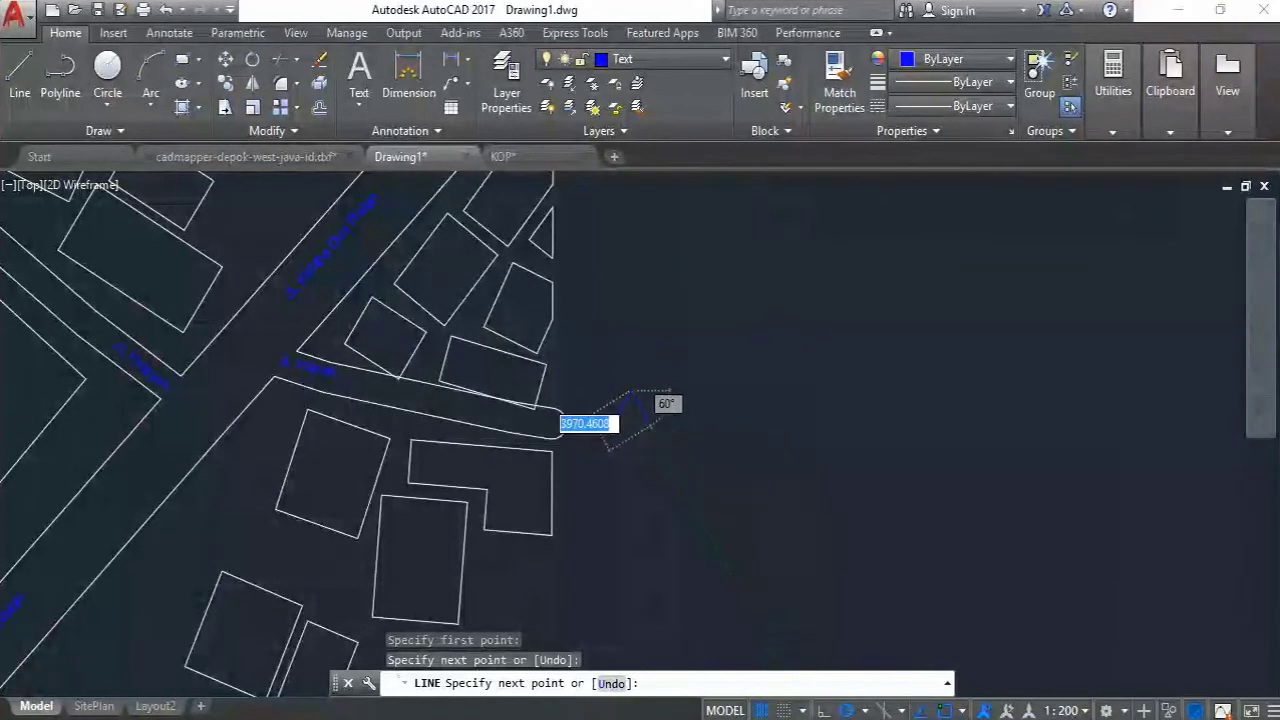
pyautogui.scroll(4, 650, 428)
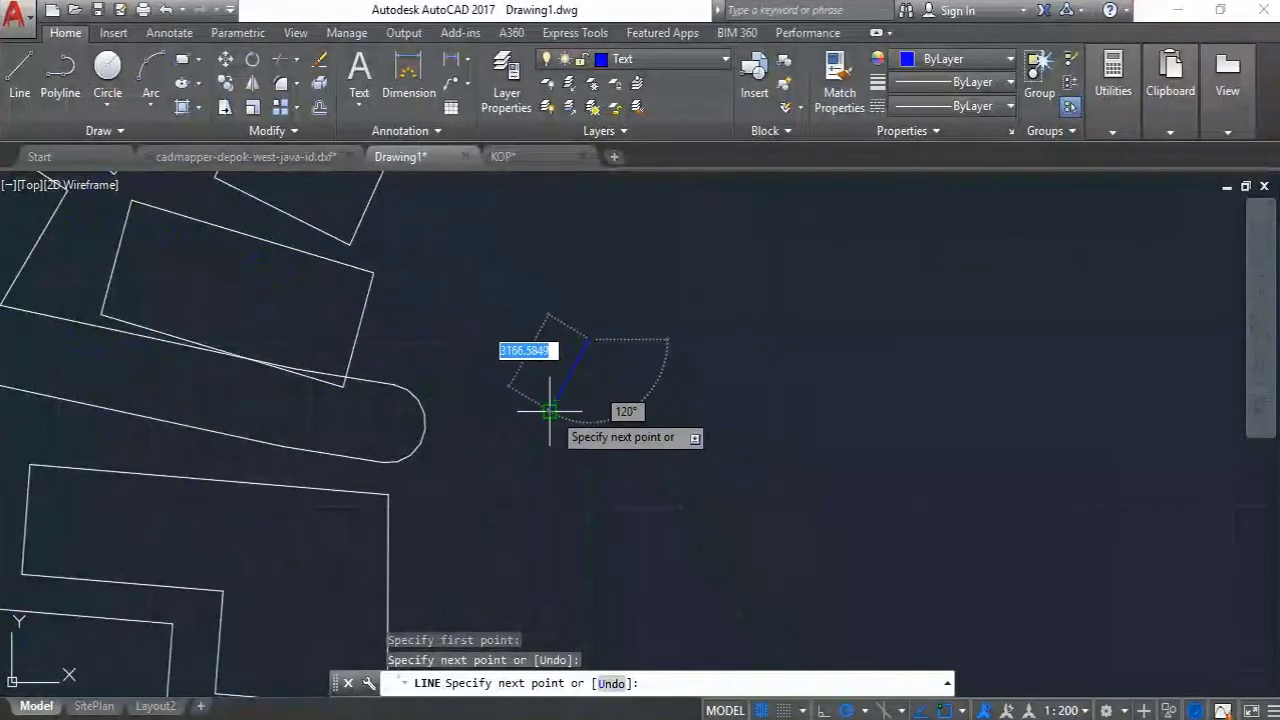
pyautogui.click(629, 410)
pyautogui.press('Escape')
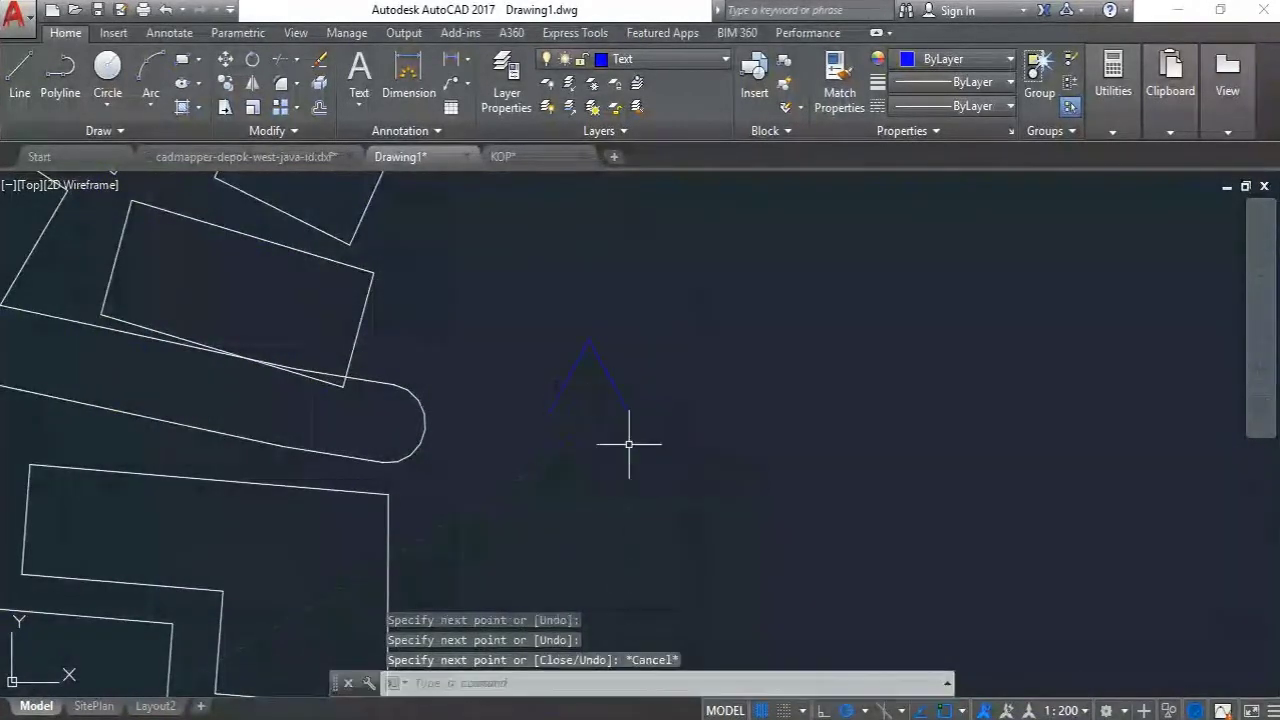
# Draw the arrow's shaft as a vertical line running down from the arrowhead's tip, about 6076 units long
pyautogui.click(15, 80)
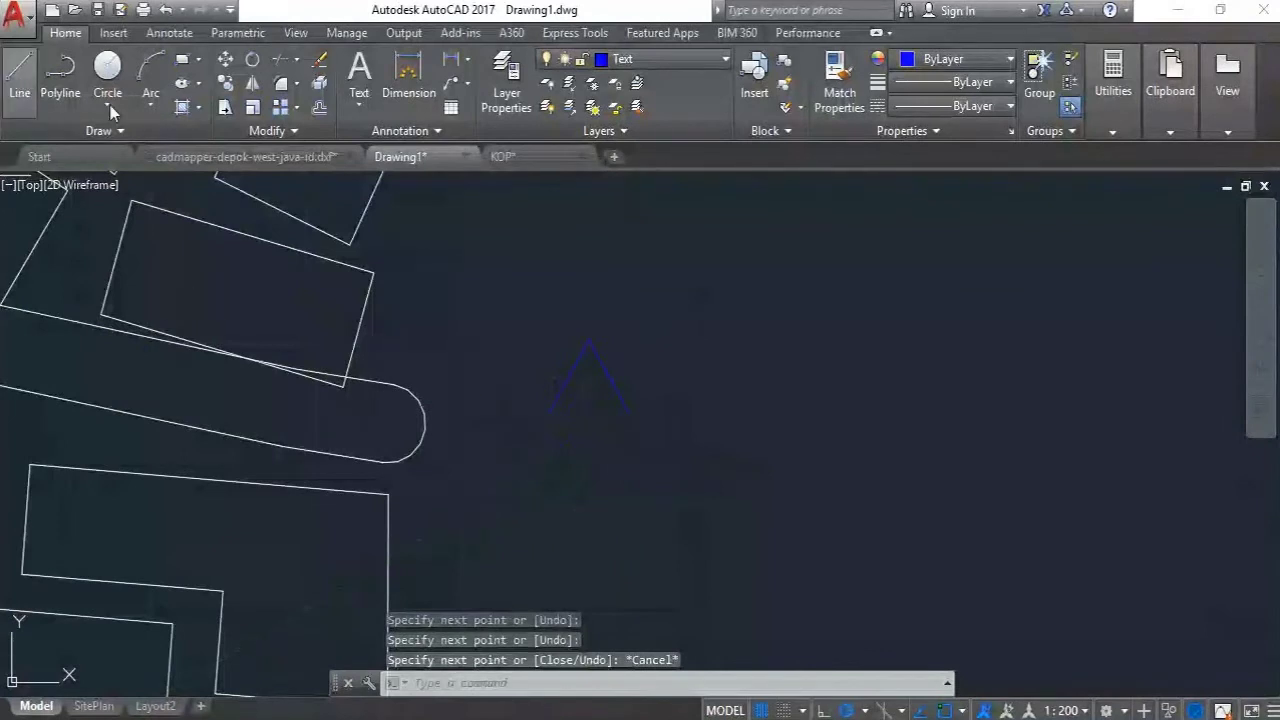
pyautogui.click(589, 340)
pyautogui.scroll(-4, 613, 412)
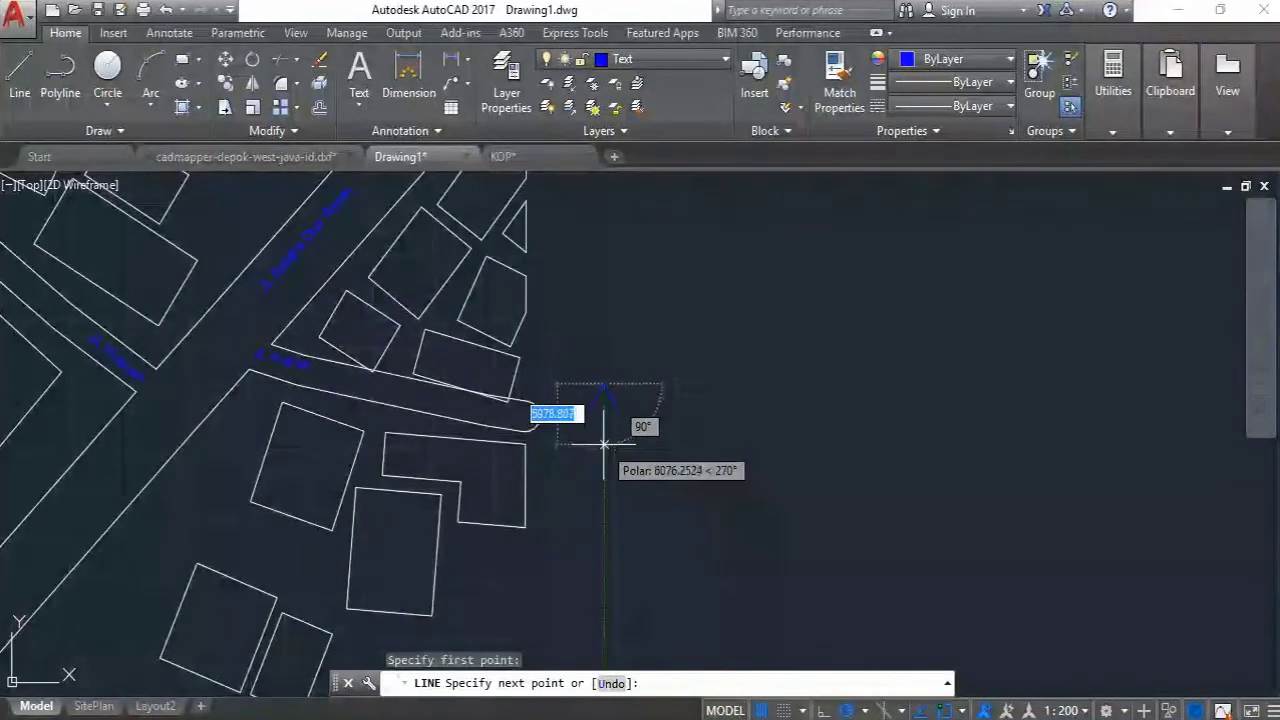
pyautogui.click(603, 445)
pyautogui.press('Escape')
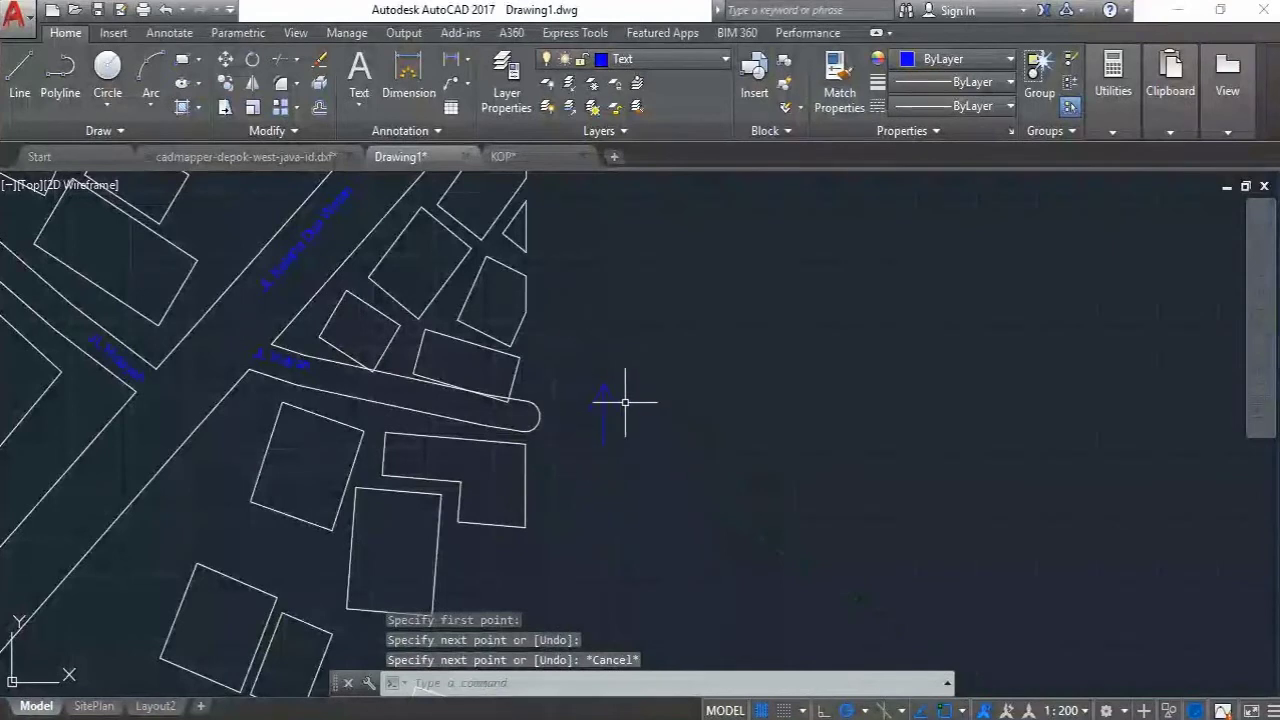
pyautogui.click(665, 461)
pyautogui.click(582, 345)
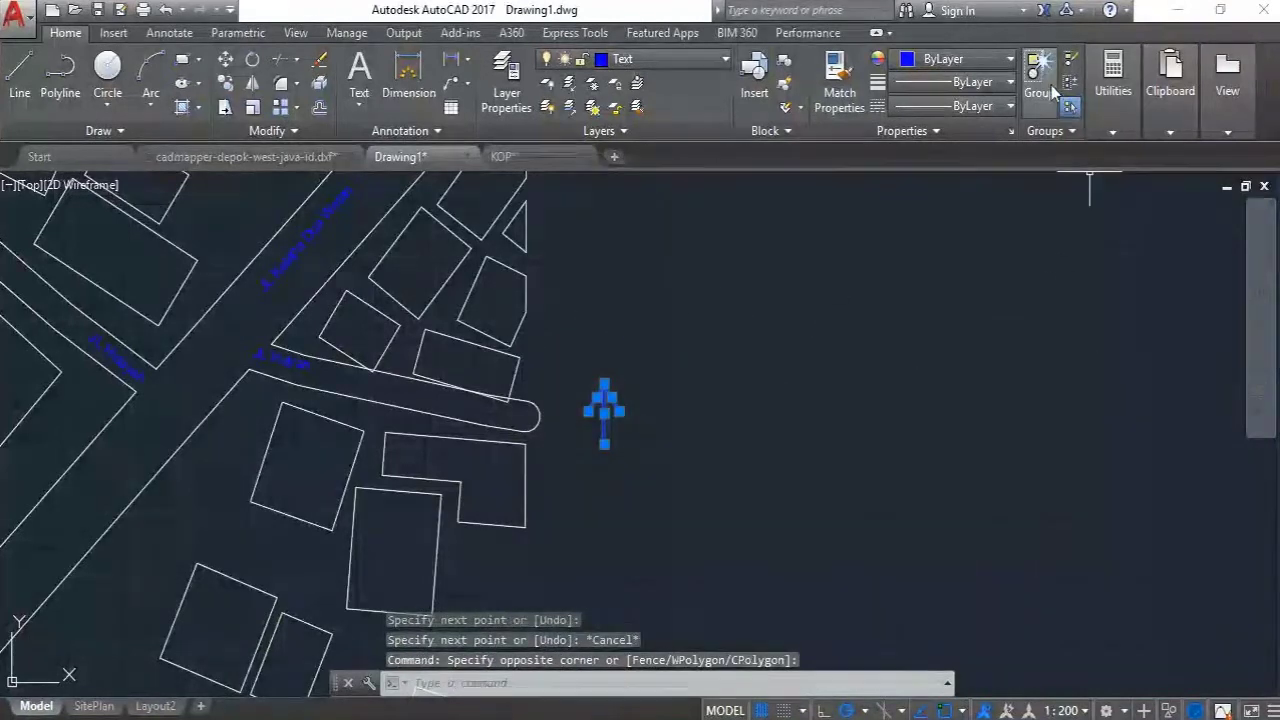
pyautogui.press('Escape')
pyautogui.press('Escape')
# Group the three lines of the arrow into a single object
pyautogui.click(720, 471)
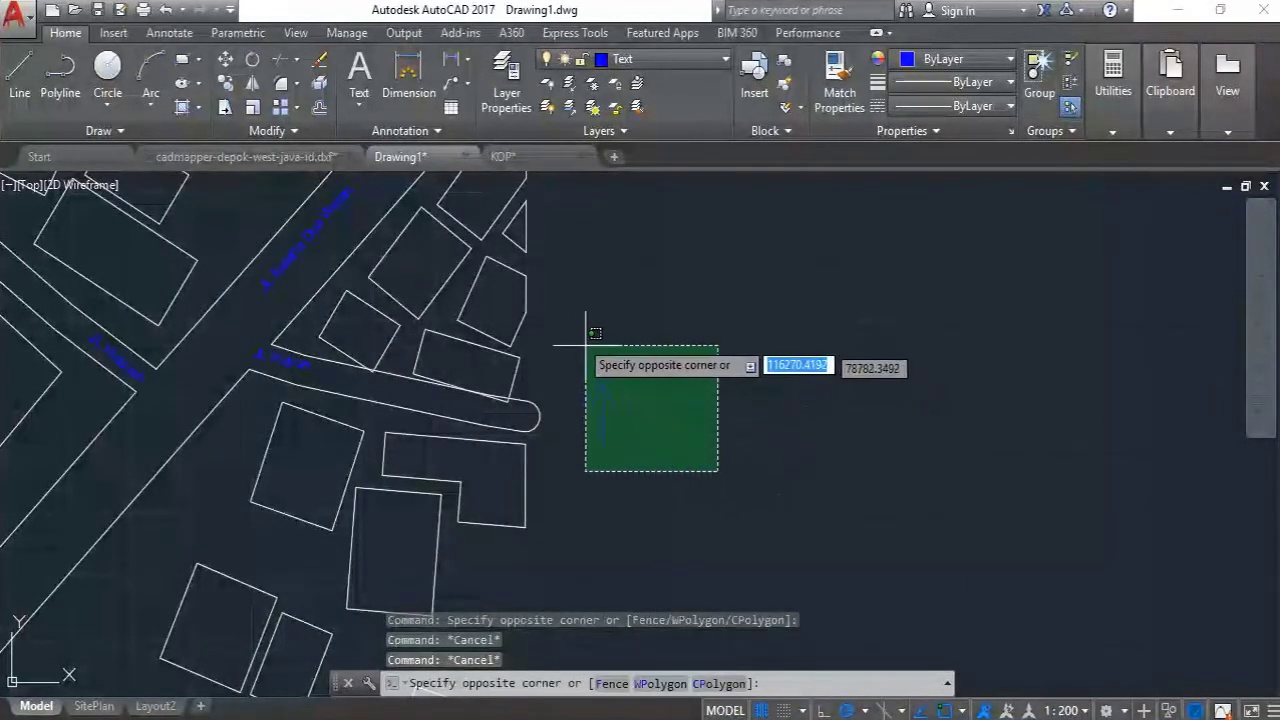
pyautogui.click(573, 330)
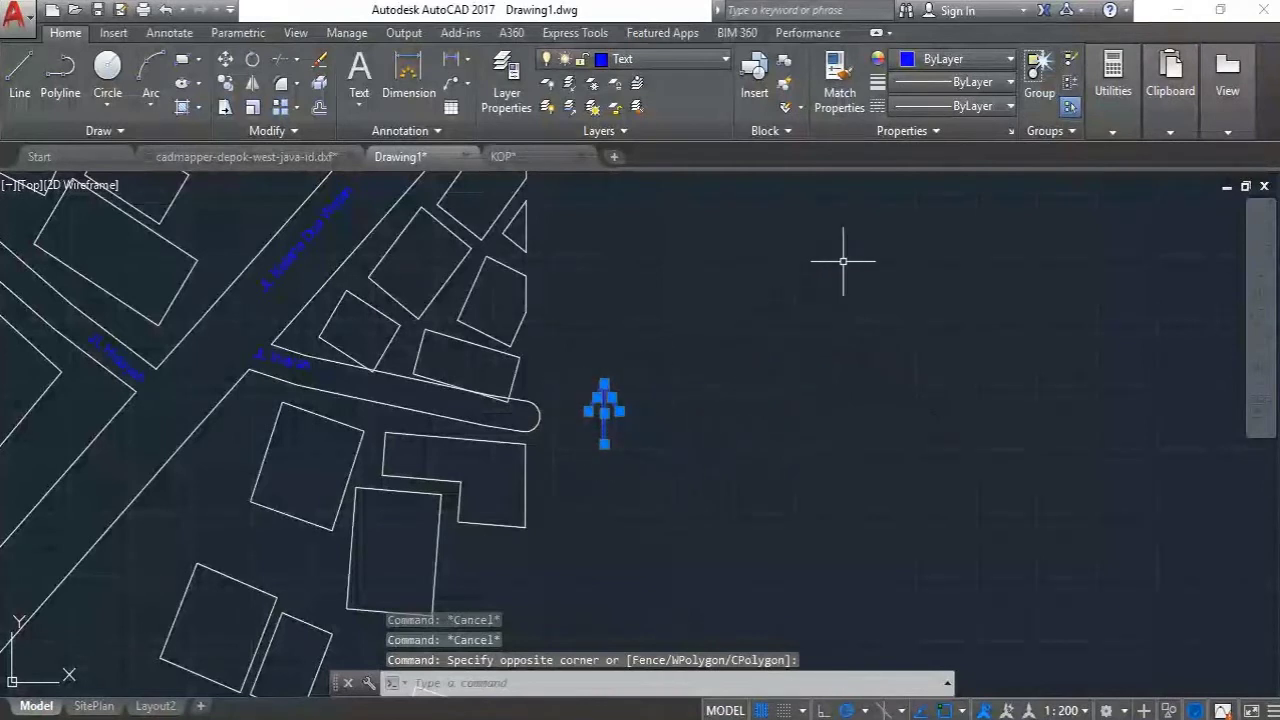
pyautogui.click(1039, 70)
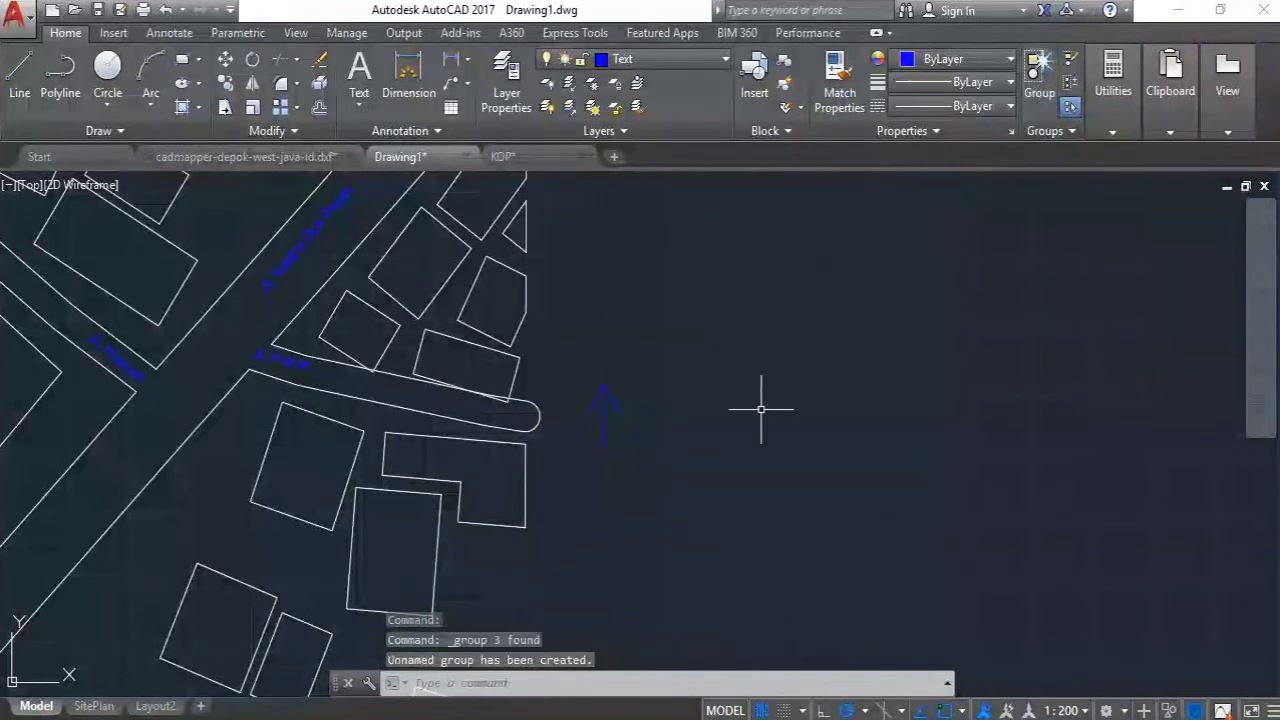
# Move the grouped arrow by its tip onto the main road, just northeast of the southwestern street label
pyautogui.click(621, 445)
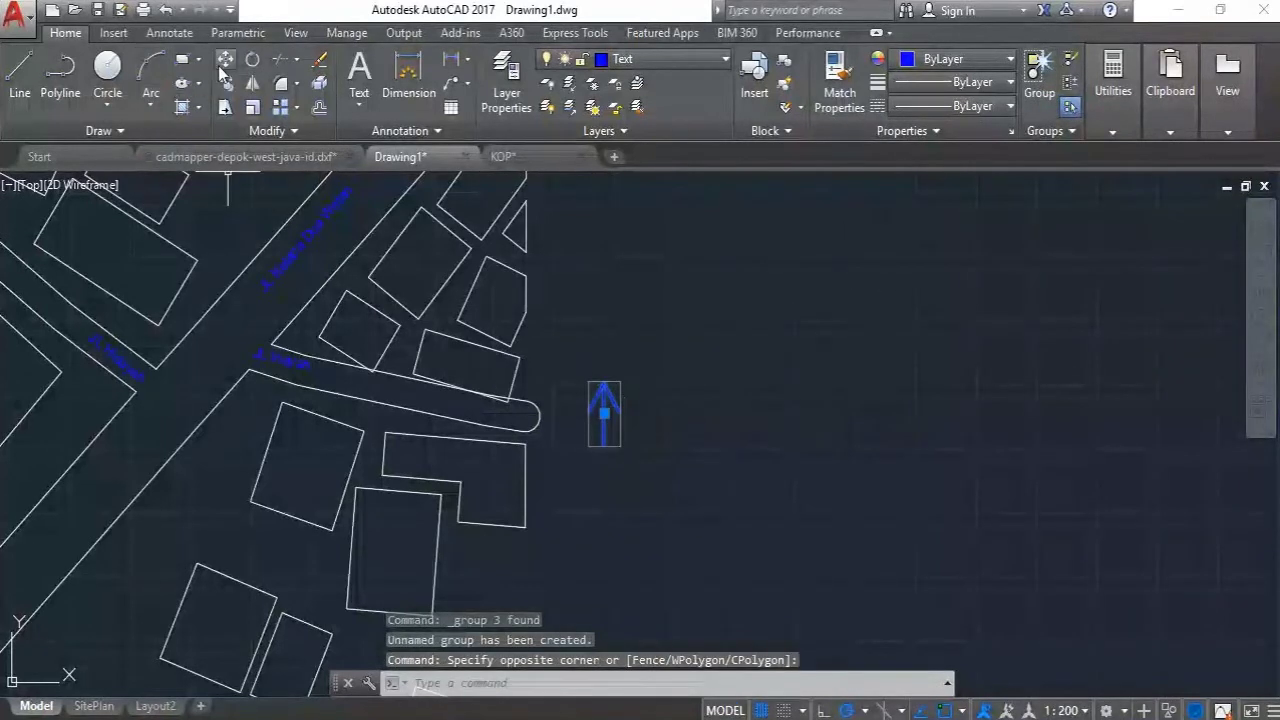
pyautogui.click(224, 60)
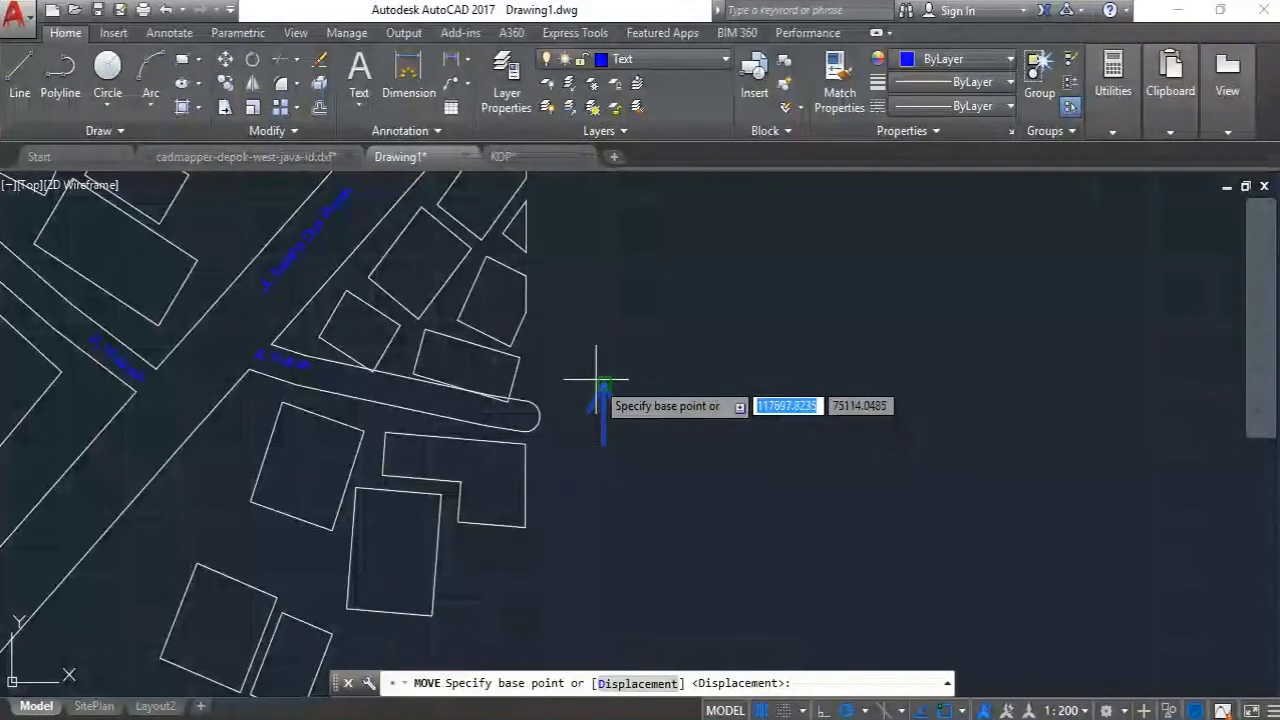
pyautogui.click(604, 383)
pyautogui.scroll(-5, 604, 383)
pyautogui.scroll(6, 671, 351)
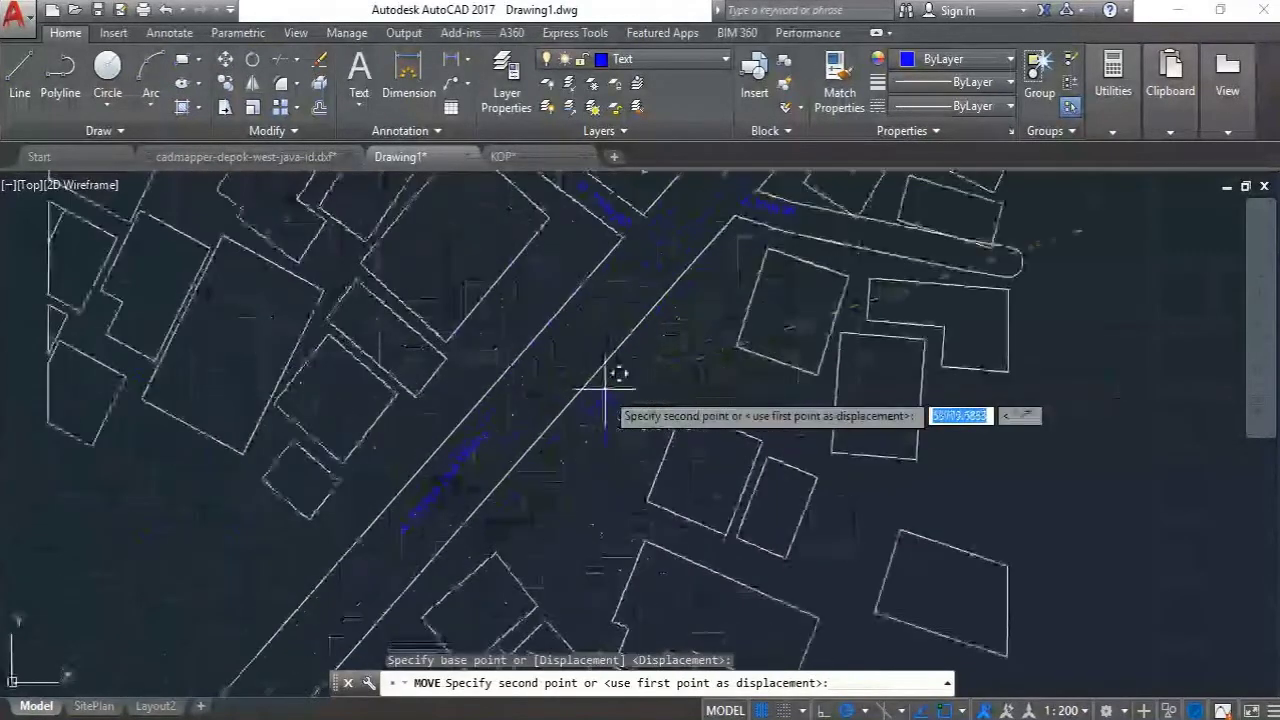
pyautogui.click(545, 350)
# Rotate the arrow around its tip so it lies parallel to the main road, pointing northeast
pyautogui.click(523, 357)
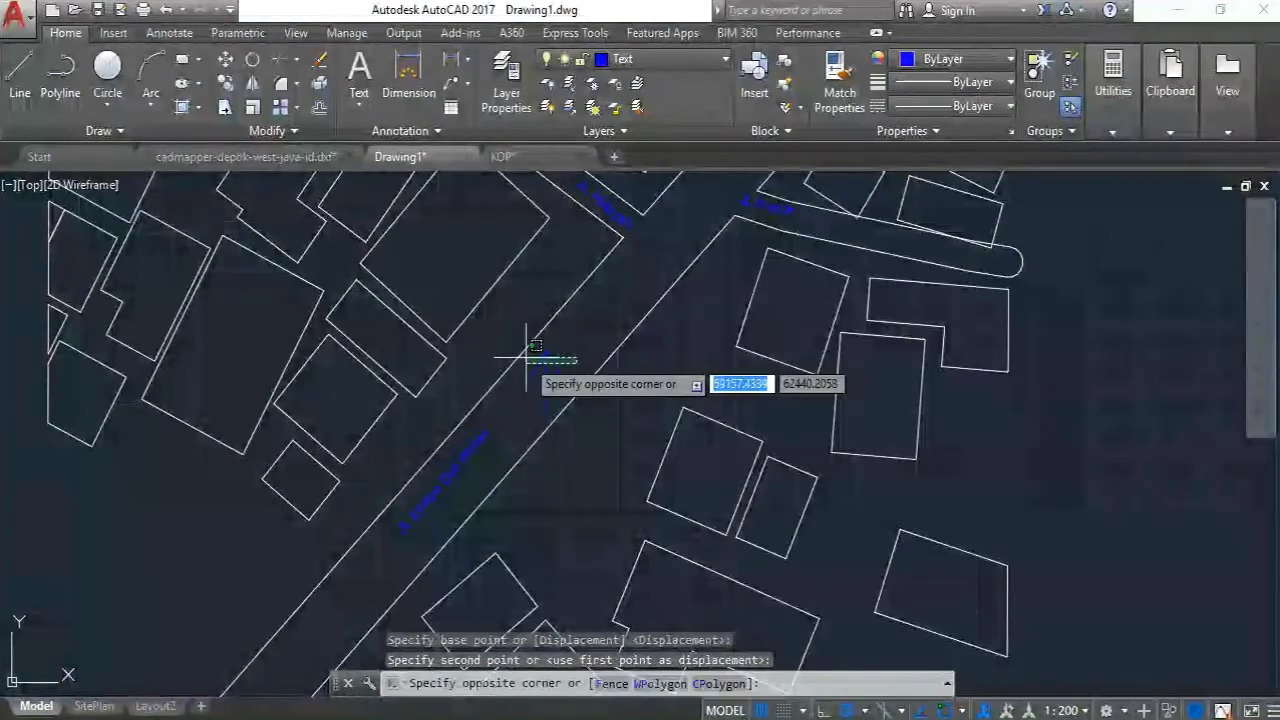
pyautogui.click(252, 61)
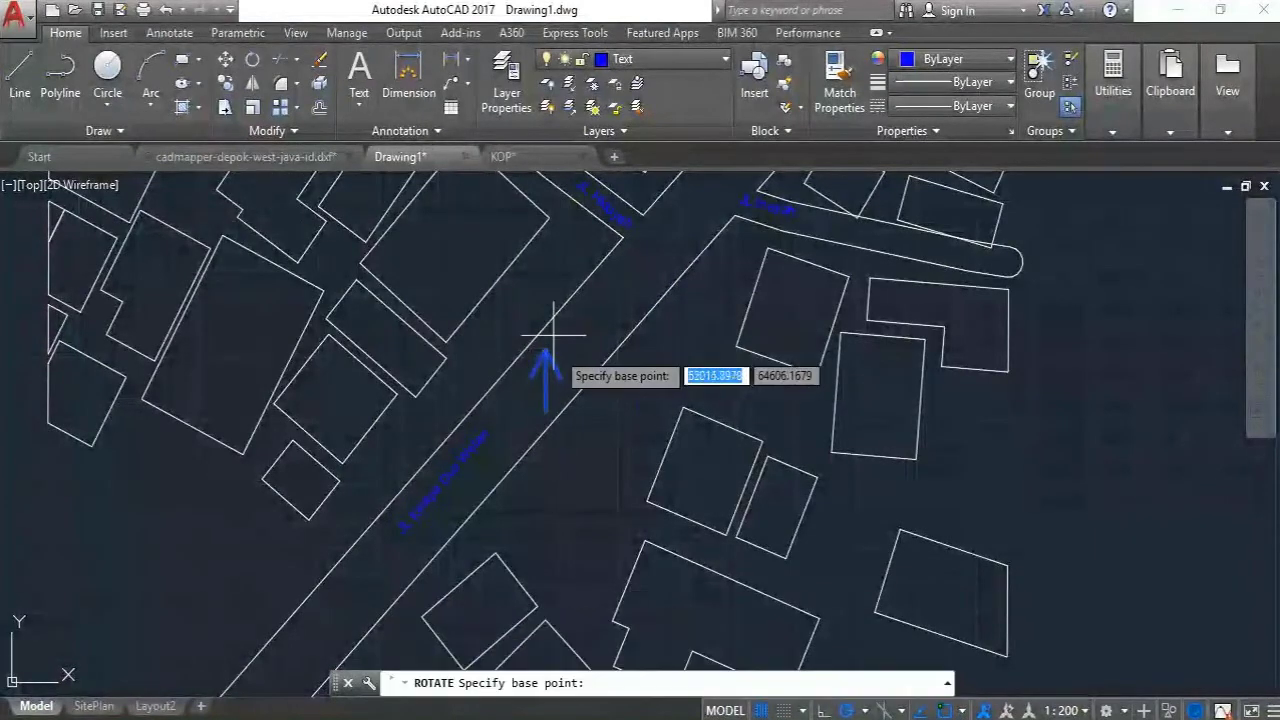
pyautogui.scroll(3, 537, 346)
pyautogui.click(531, 333)
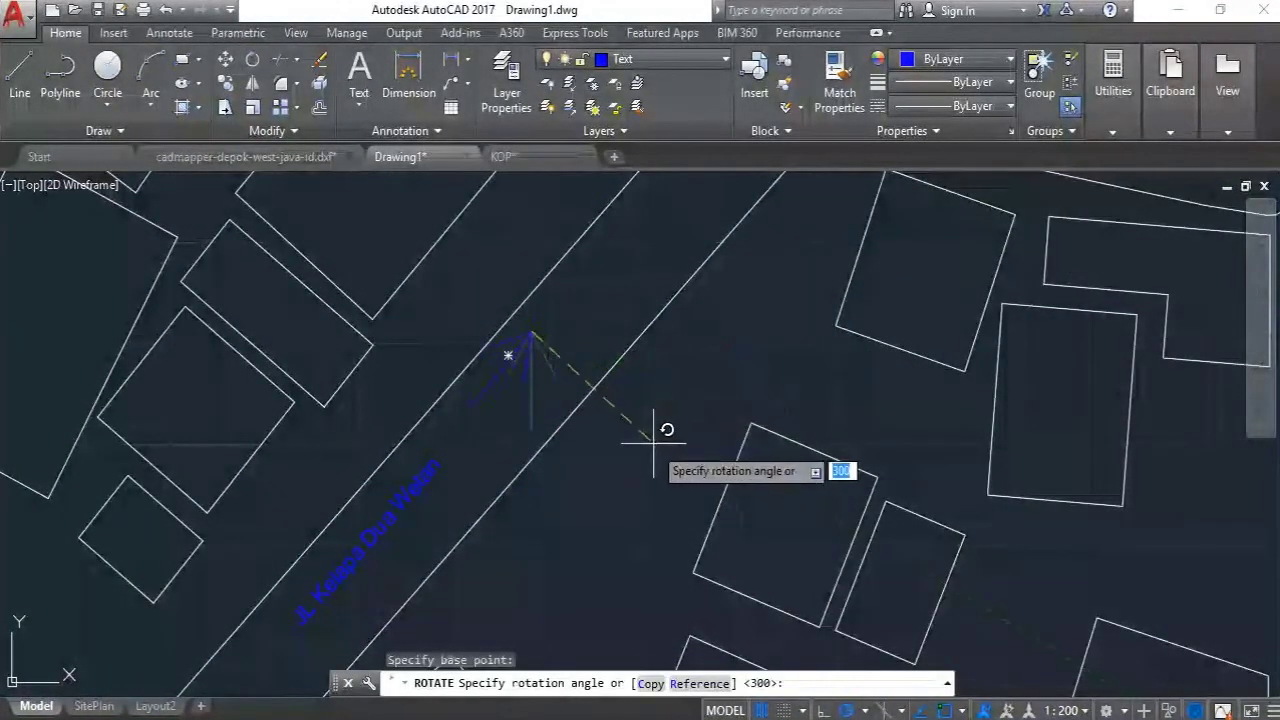
pyautogui.click(674, 450)
pyautogui.moveTo(674, 451)
pyautogui.mouseDown(button='middle')
pyautogui.moveTo(564, 497)
pyautogui.moveTo(522, 562)
pyautogui.mouseUp(button='middle')
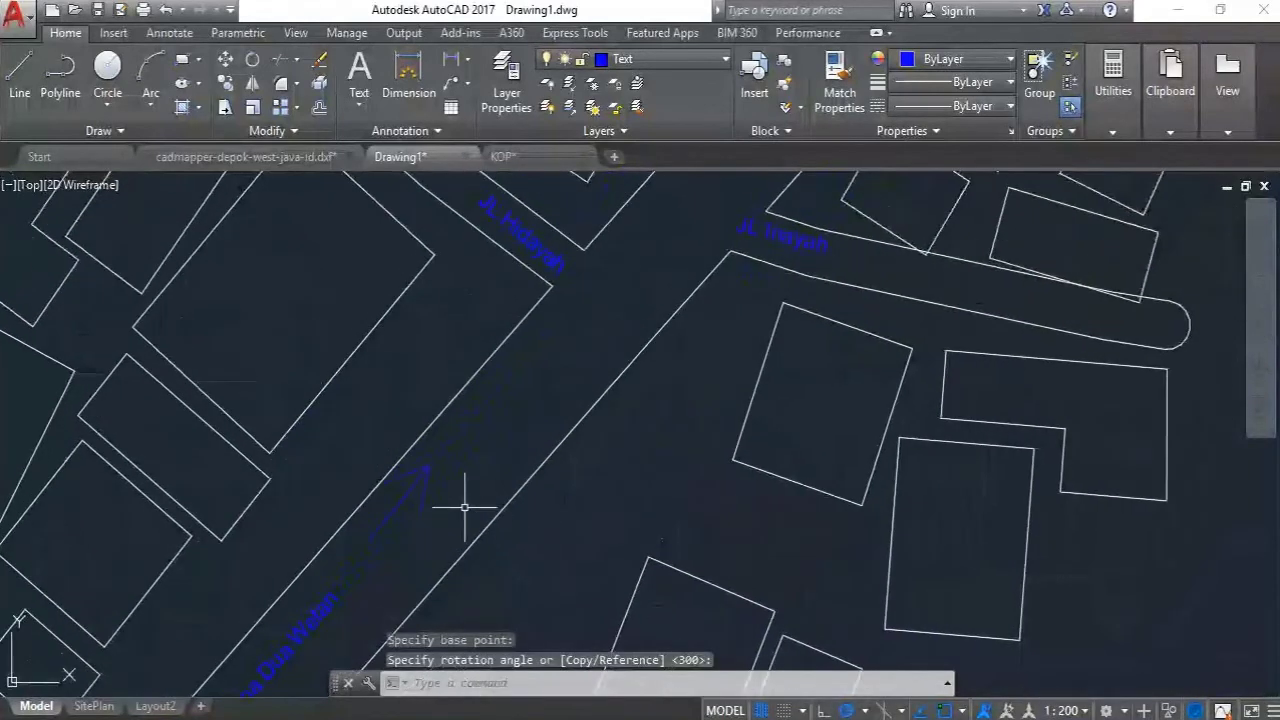
pyautogui.click(460, 506)
pyautogui.click(424, 479)
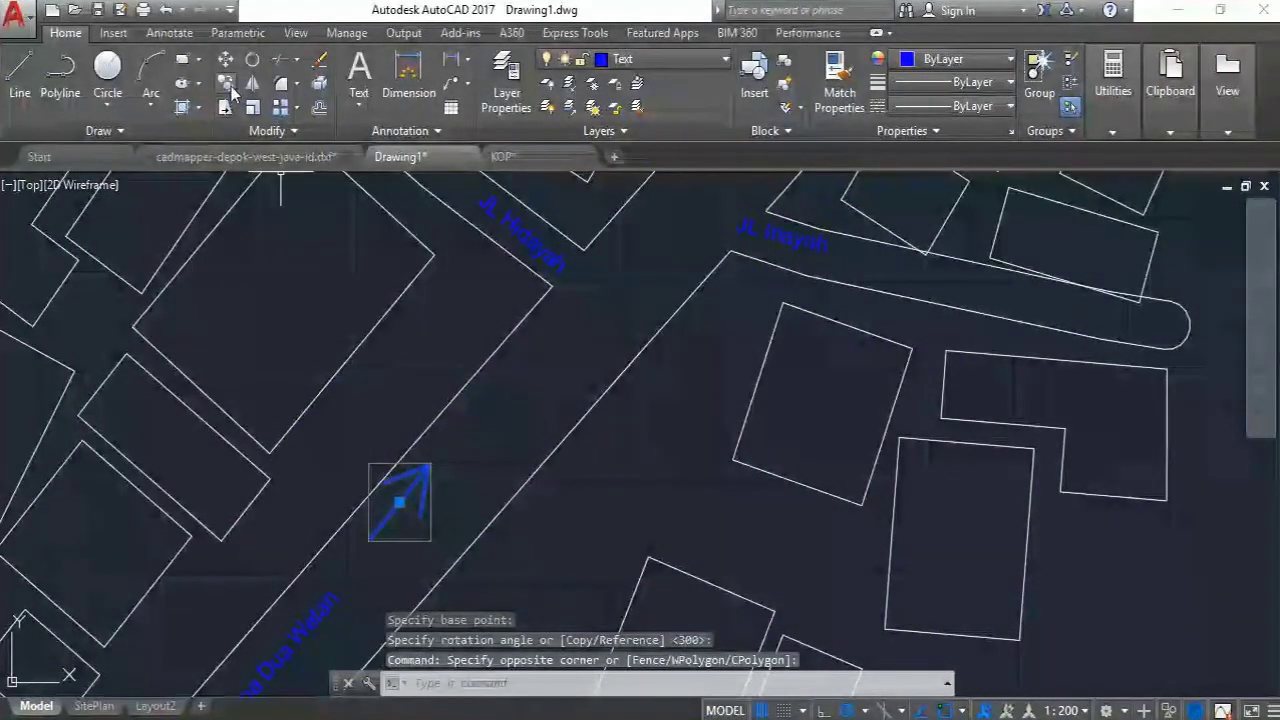
pyautogui.press('Escape')
# Copy the arrow by its tail along the main road, to the side-street junction and just beyond the northeastern street label
pyautogui.scroll(-5, 553, 521)
pyautogui.scroll(4, 558, 519)
pyautogui.moveTo(558, 520); pyautogui.dragTo(517, 458, button='middle')
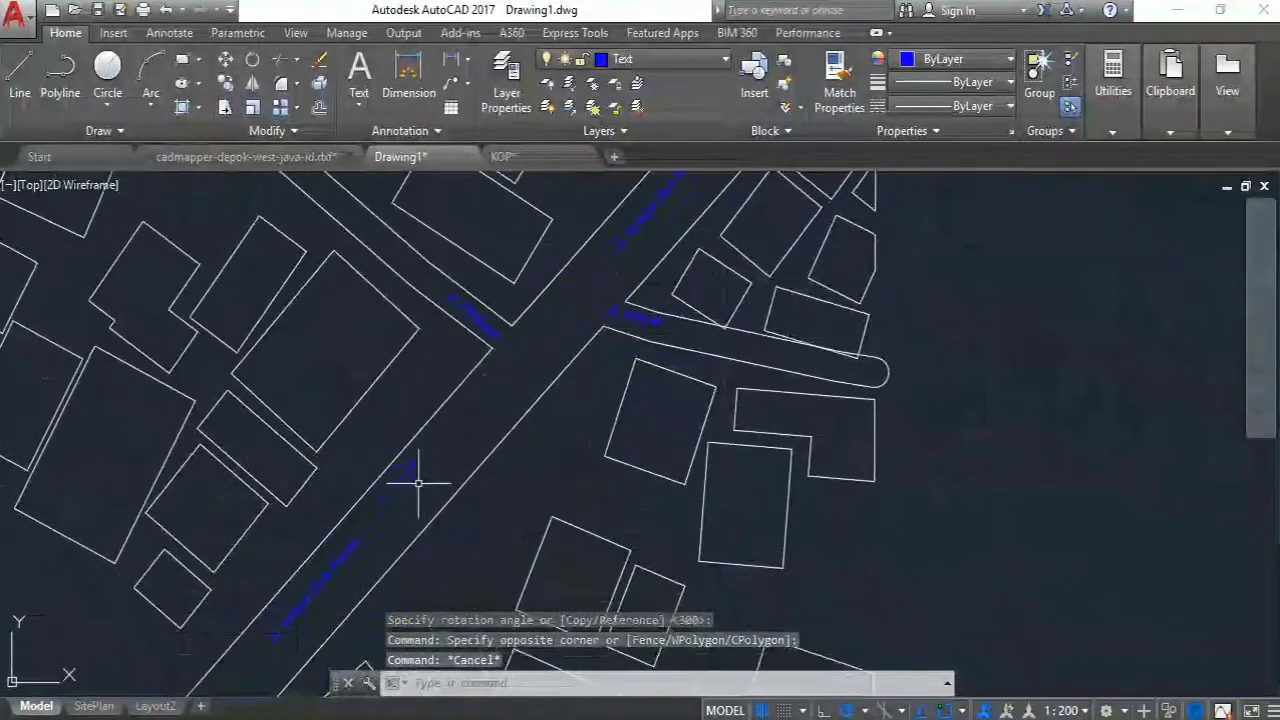
pyautogui.click(435, 476)
pyautogui.click(402, 459)
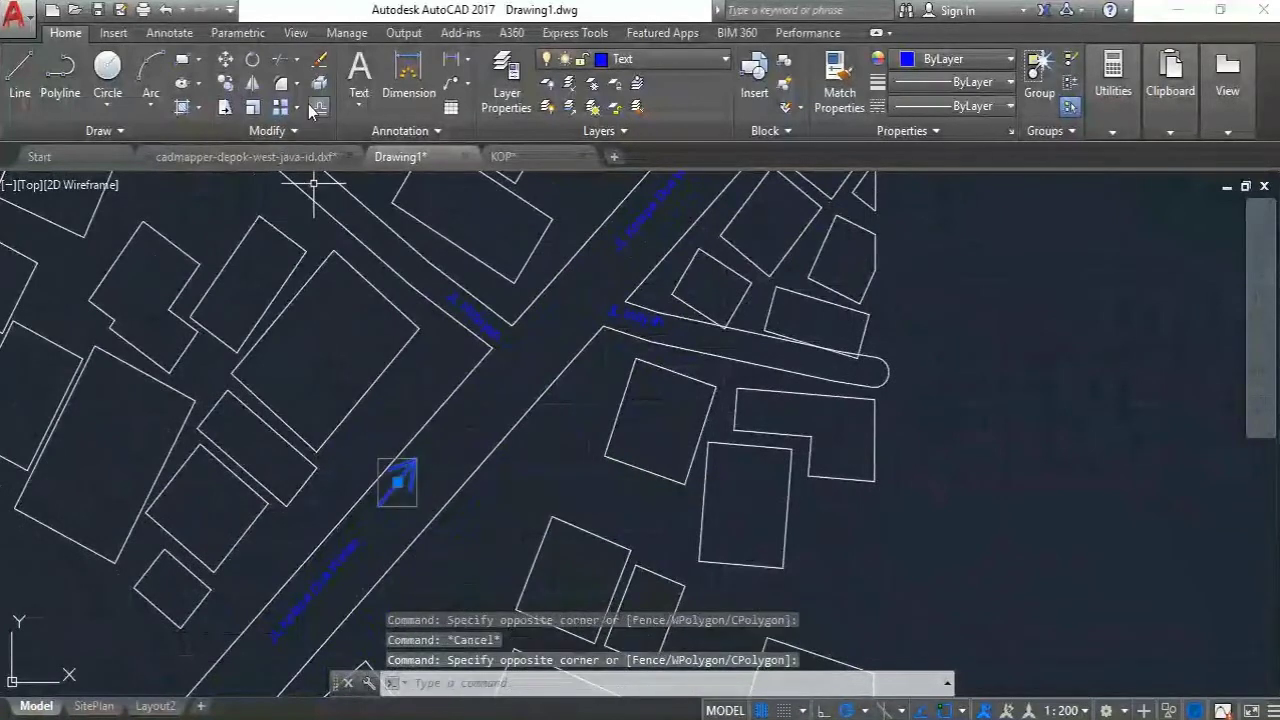
pyautogui.click(225, 83)
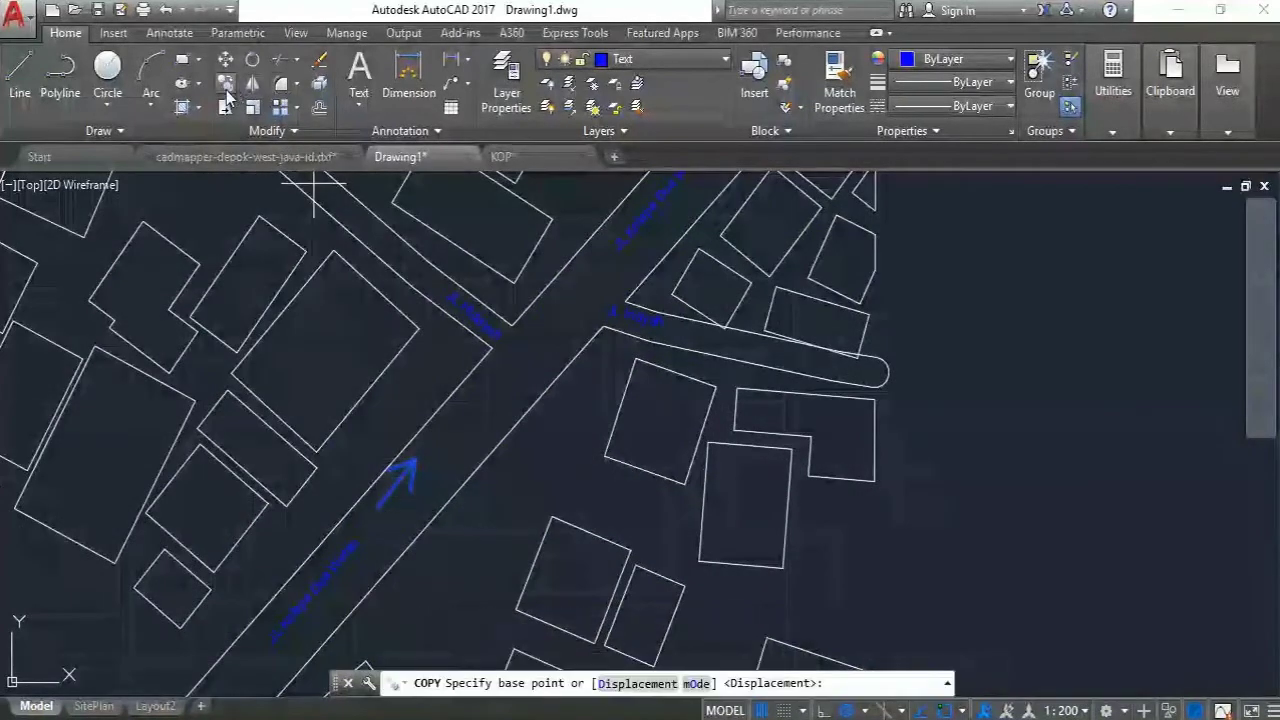
pyautogui.click(377, 505)
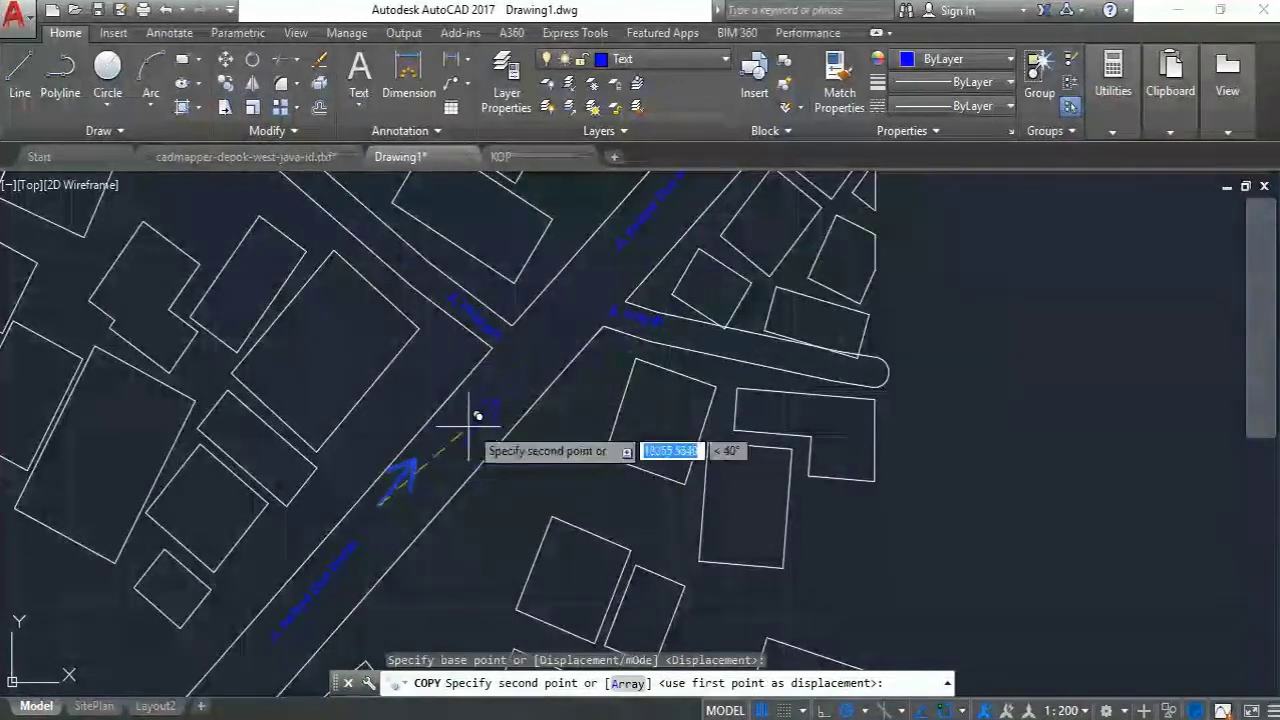
pyautogui.click(552, 312)
pyautogui.moveTo(659, 184); pyautogui.dragTo(519, 347, button='middle')
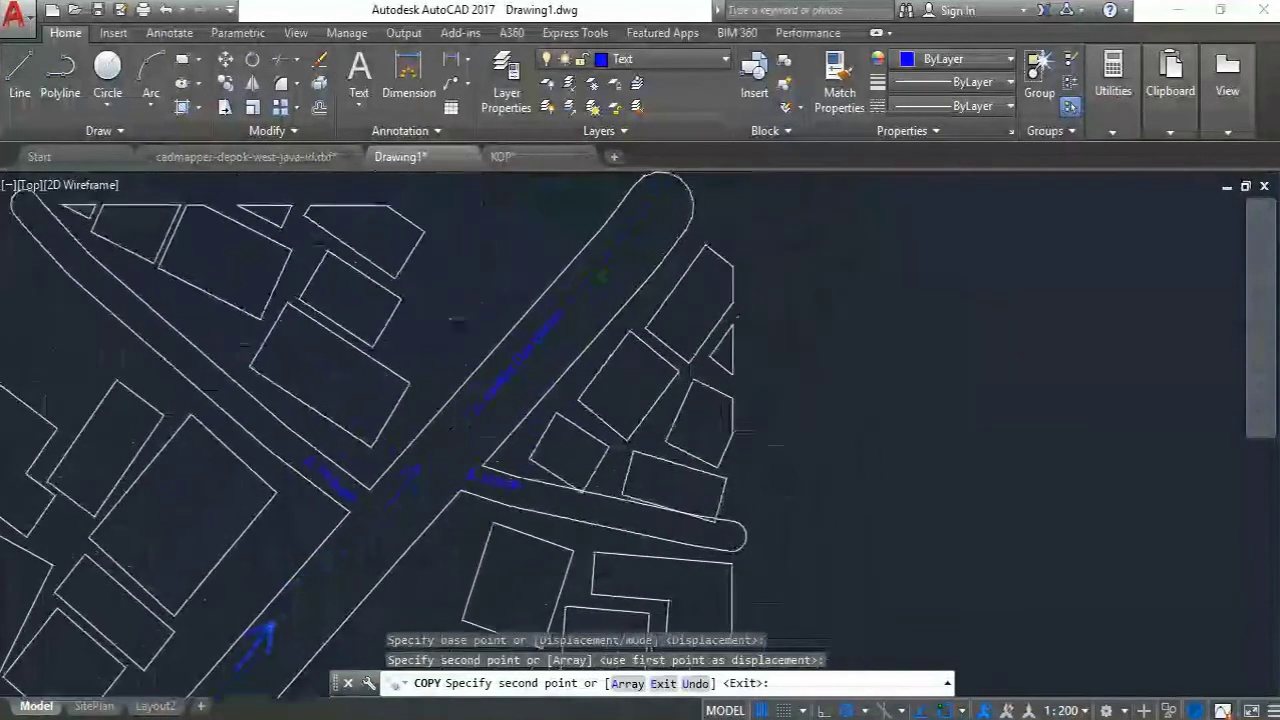
pyautogui.scroll(2, 519, 347)
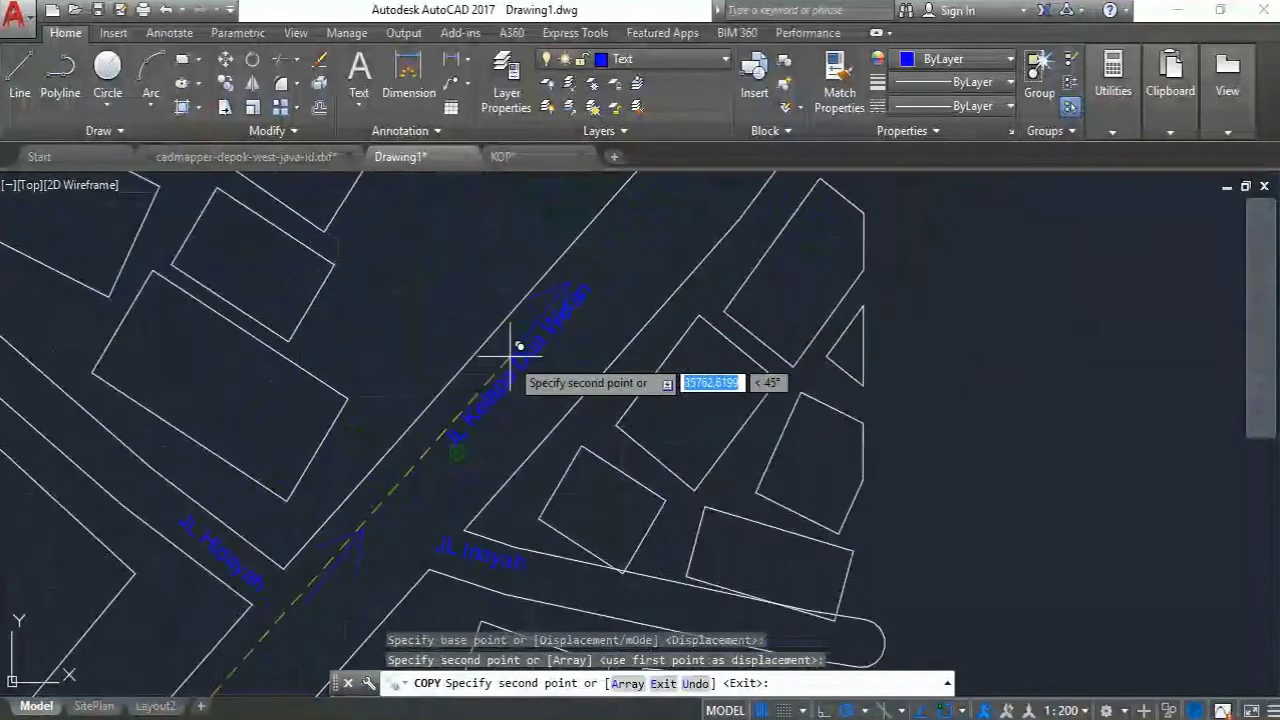
pyautogui.click(594, 260)
# Place one more copy of the arrow on the main road, southwest of the southwestern street label
pyautogui.scroll(-4, 580, 286)
pyautogui.moveTo(348, 546); pyautogui.dragTo(475, 410, button='middle')
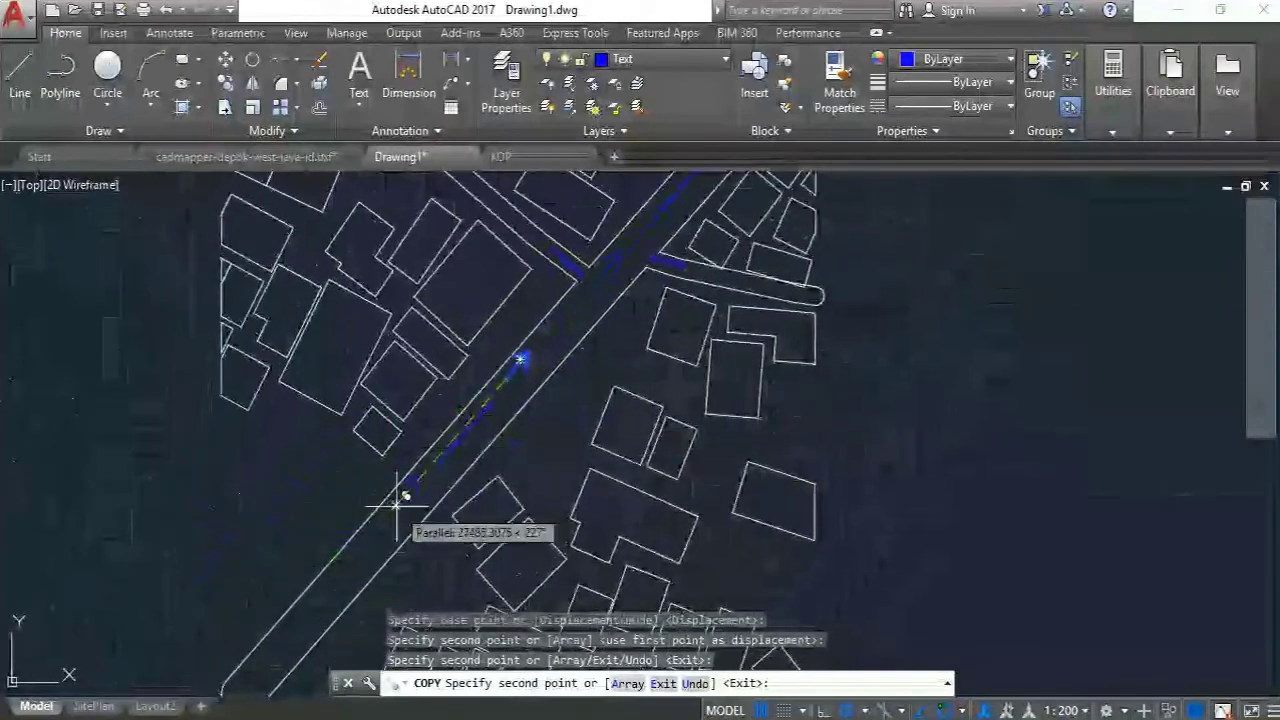
pyautogui.click(400, 497)
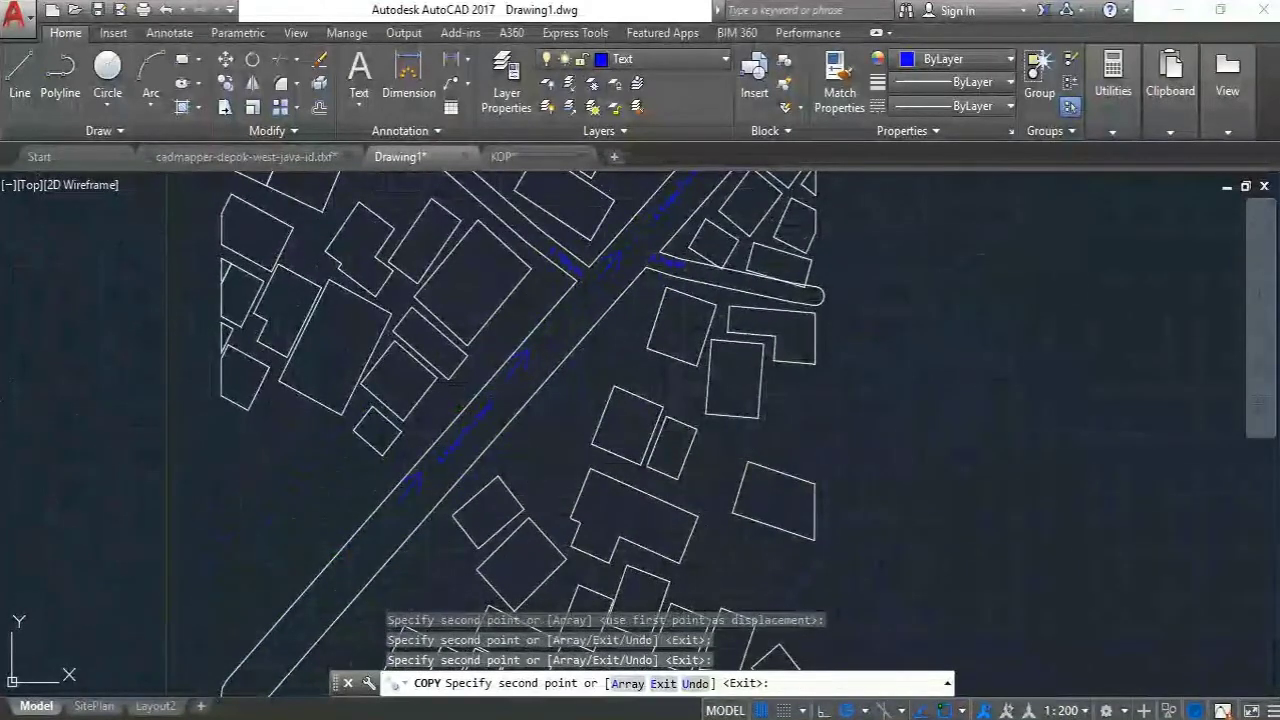
pyautogui.press('Escape')
# Mirror the original arrow across a line through its tip to make a southwest-pointing one, keeping the source arrow
pyautogui.scroll(2, 416, 449)
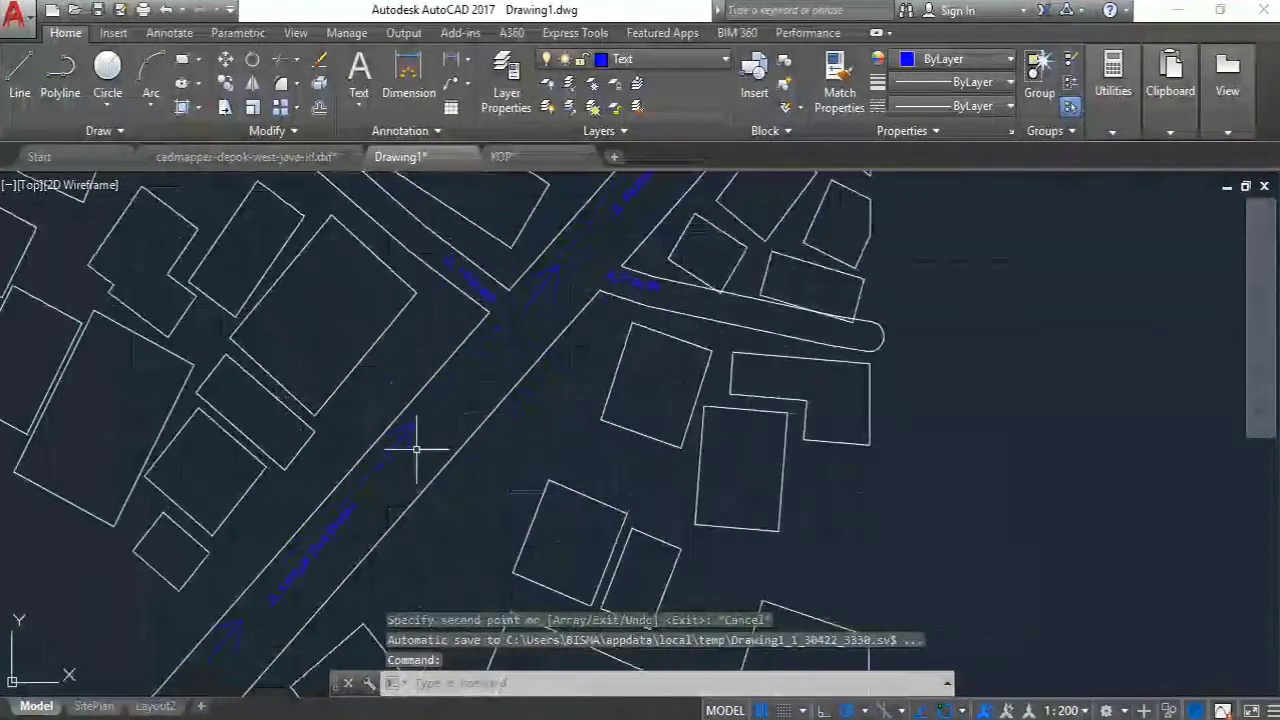
pyautogui.click(412, 453)
pyautogui.click(397, 437)
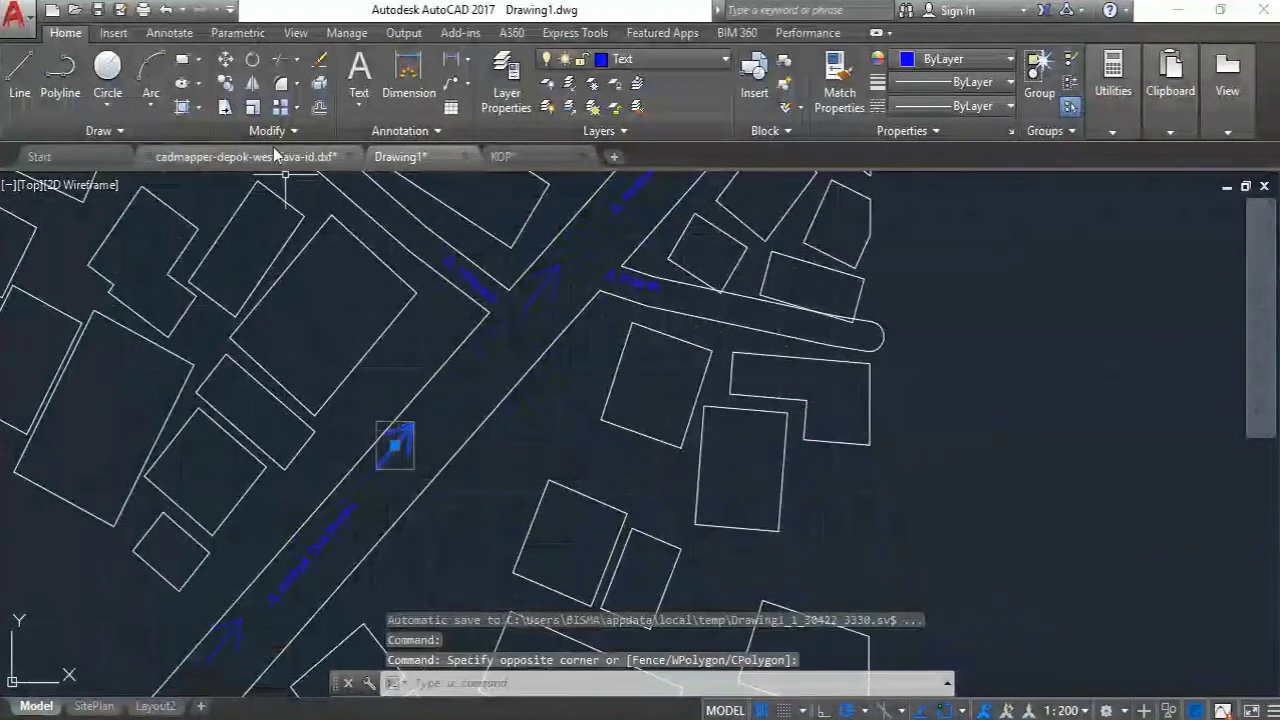
pyautogui.click(417, 448)
pyautogui.click(395, 429)
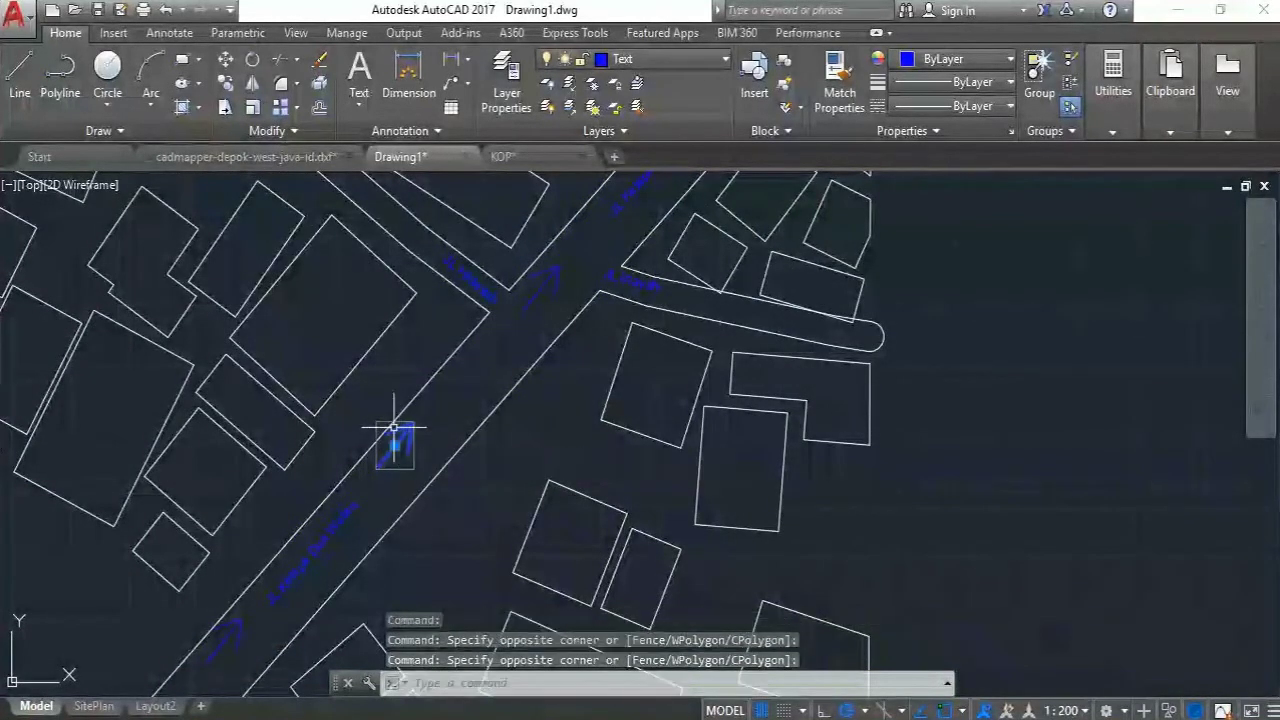
pyautogui.click(255, 88)
pyautogui.scroll(5, 410, 380)
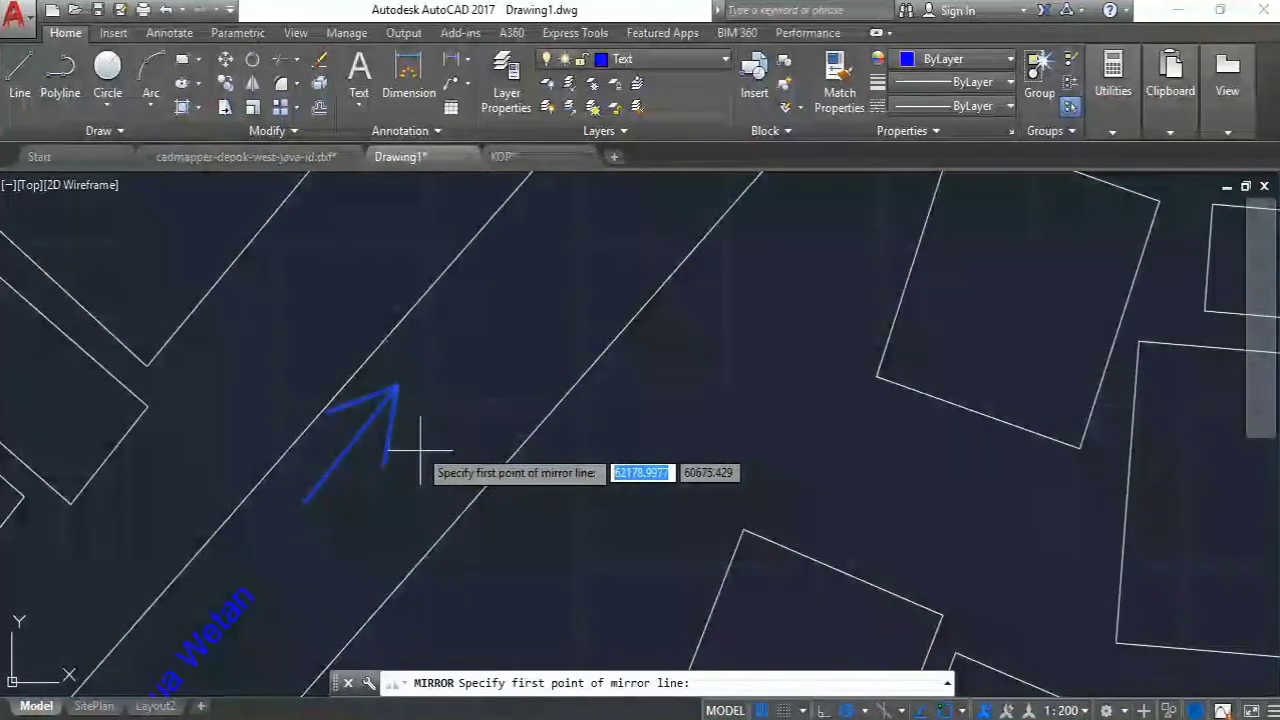
pyautogui.click(397, 383)
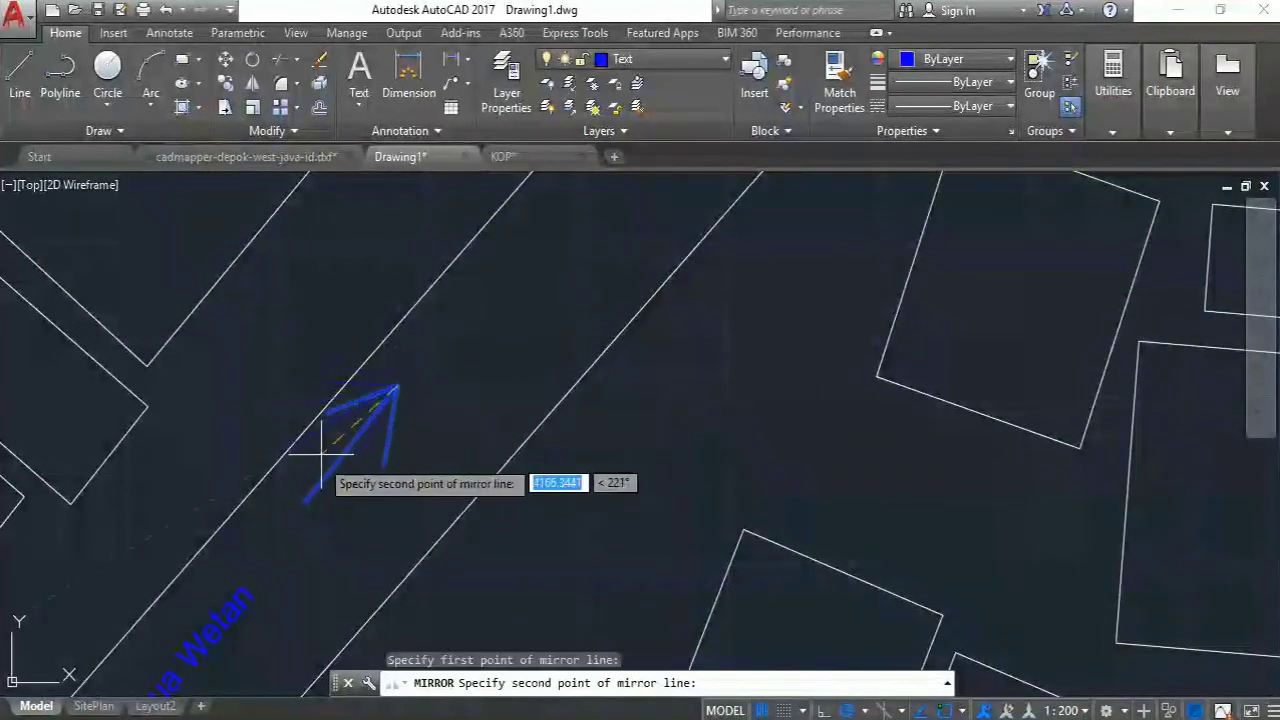
pyautogui.click(580, 566)
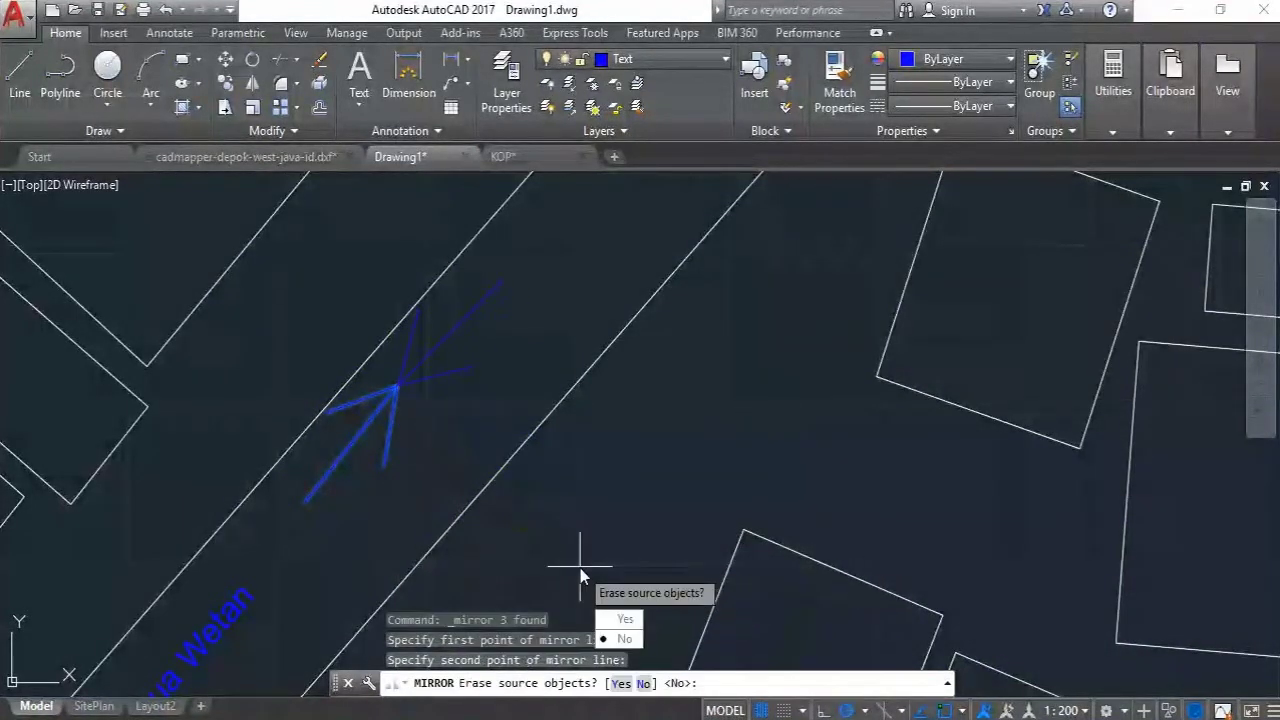
pyautogui.click(624, 638)
# Move the mirrored arrow to the southeastern side of the main road, between the original arrow and the junction arrow
pyautogui.click(437, 354)
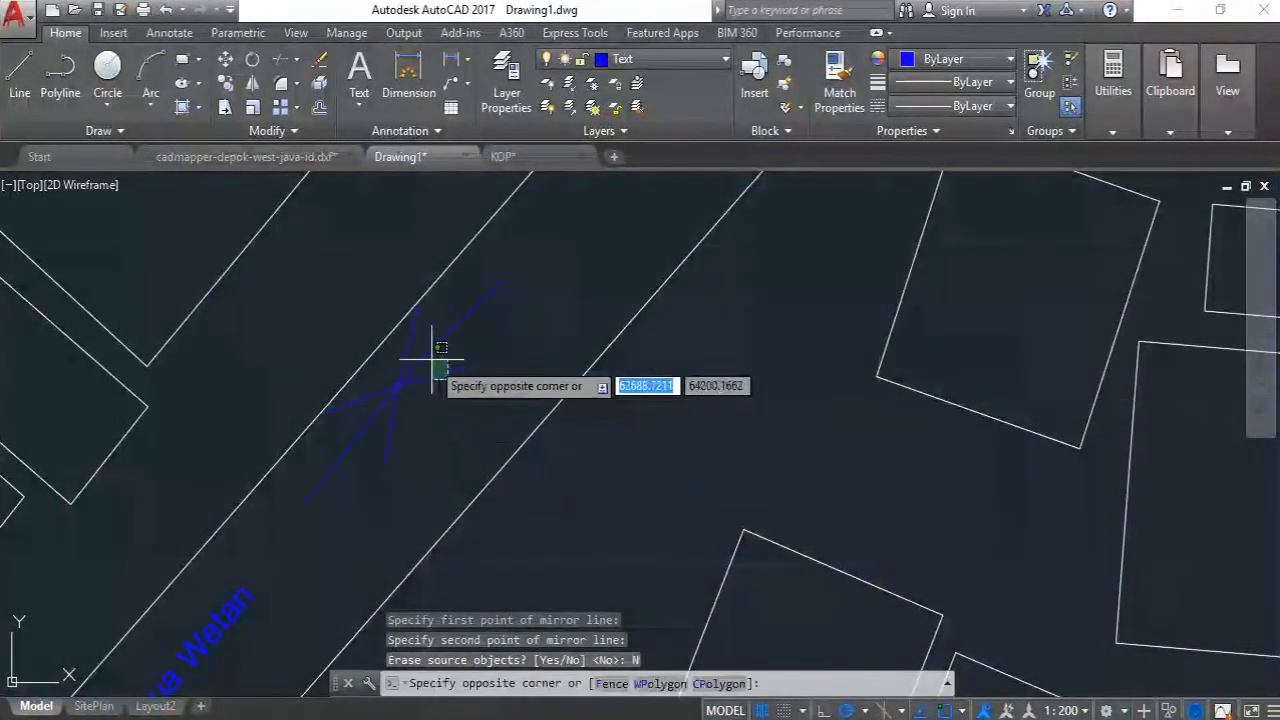
pyautogui.click(323, 197)
pyautogui.click(228, 60)
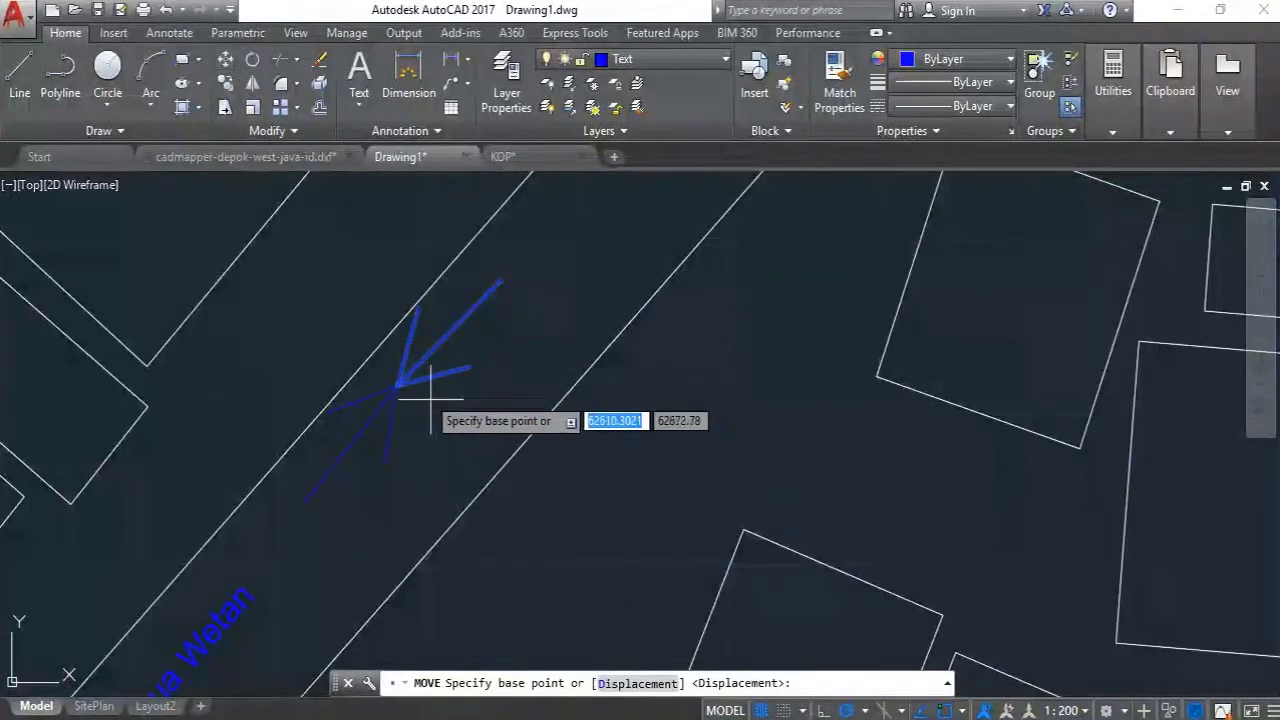
pyautogui.click(408, 382)
pyautogui.scroll(-3, 430, 395)
pyautogui.scroll(3, 440, 410)
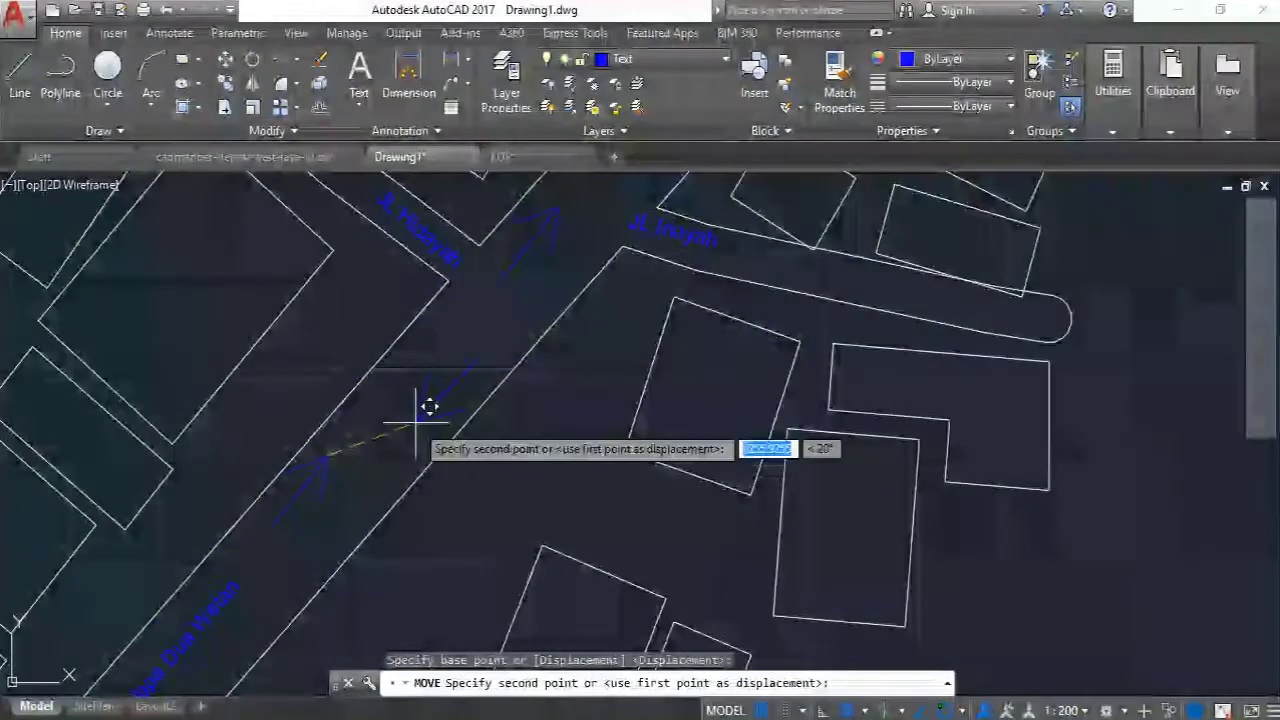
pyautogui.click(433, 418)
# Copy the southwest-pointing arrow by its tip to the southeastern side of the road, beside the southwestern street label
pyautogui.click(434, 444)
pyautogui.click(390, 376)
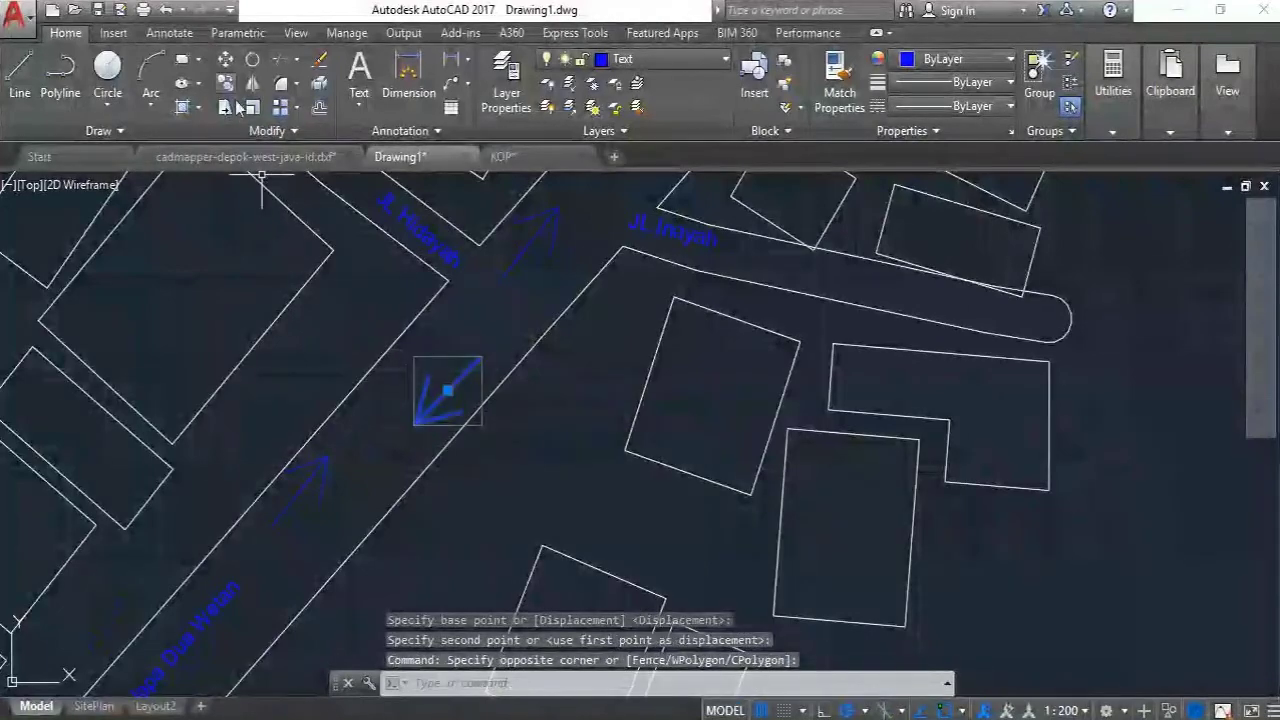
pyautogui.click(226, 84)
pyautogui.click(414, 423)
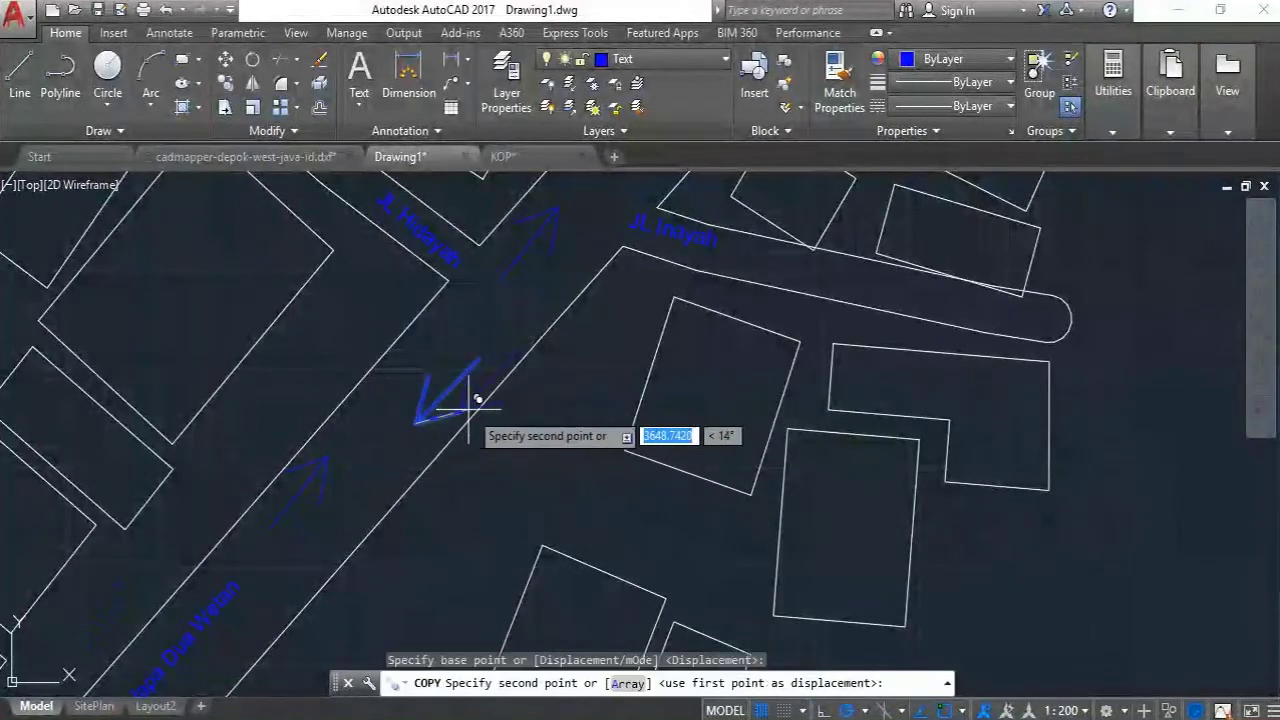
pyautogui.scroll(-3, 420, 420)
pyautogui.scroll(3, 410, 484)
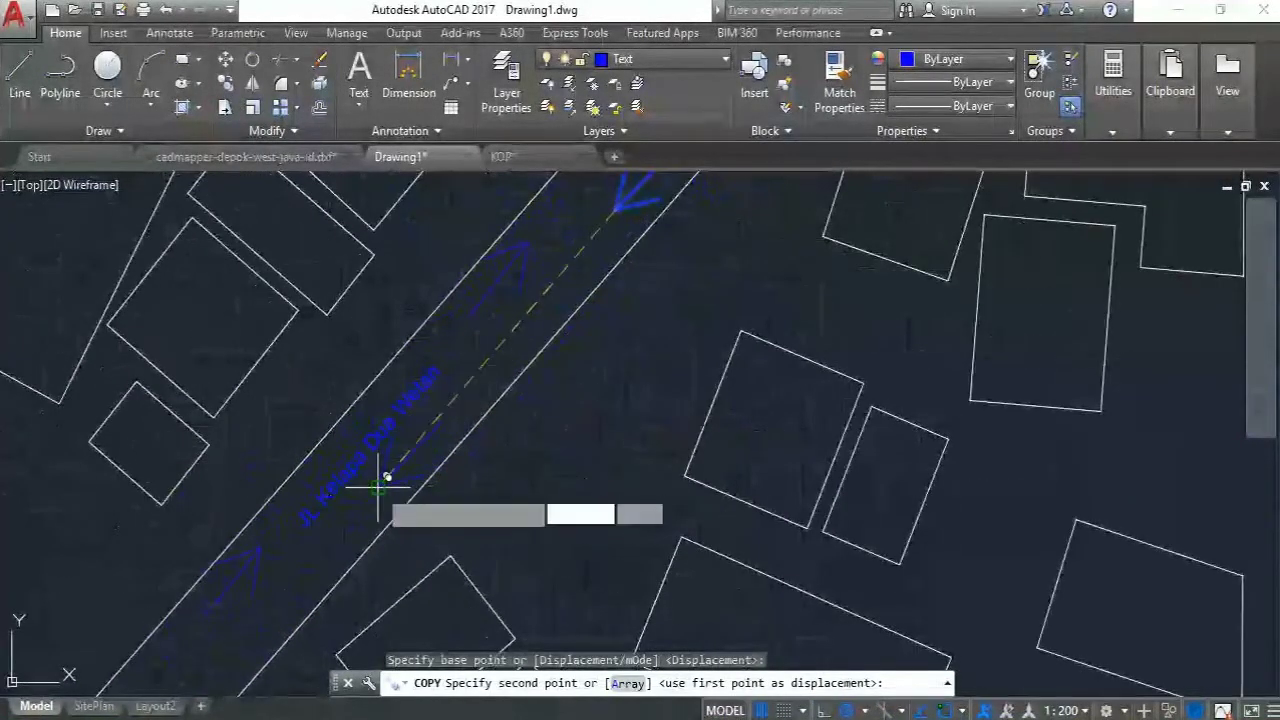
pyautogui.click(377, 486)
pyautogui.moveTo(547, 418); pyautogui.dragTo(356, 676, button='middle')
pyautogui.scroll(-2, 365, 662)
pyautogui.press('Escape')
# Review the placement of the direction arrows and street labels along the main road
pyautogui.moveTo(533, 534)
pyautogui.mouseDown(button='middle')
pyautogui.moveTo(612, 360)
pyautogui.moveTo(605, 376)
pyautogui.mouseUp(button='middle')
pyautogui.scroll(-2, 655, 376)
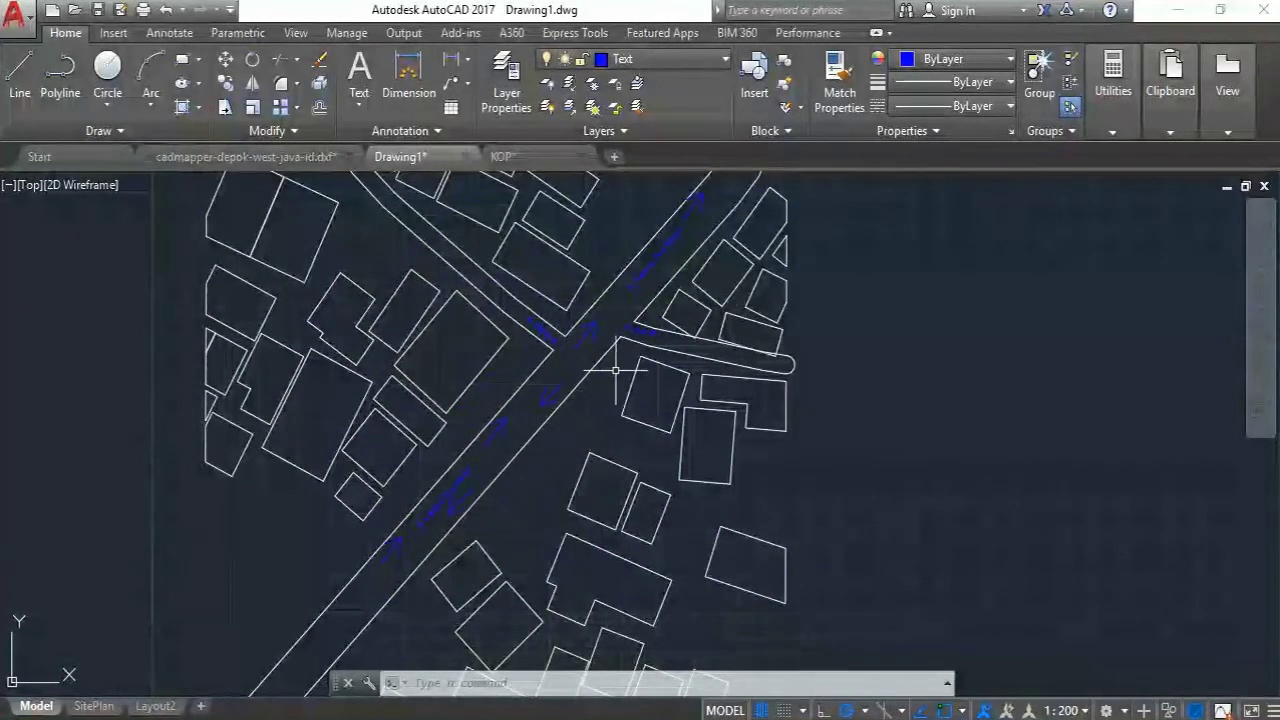
pyautogui.scroll(1, 457, 497)
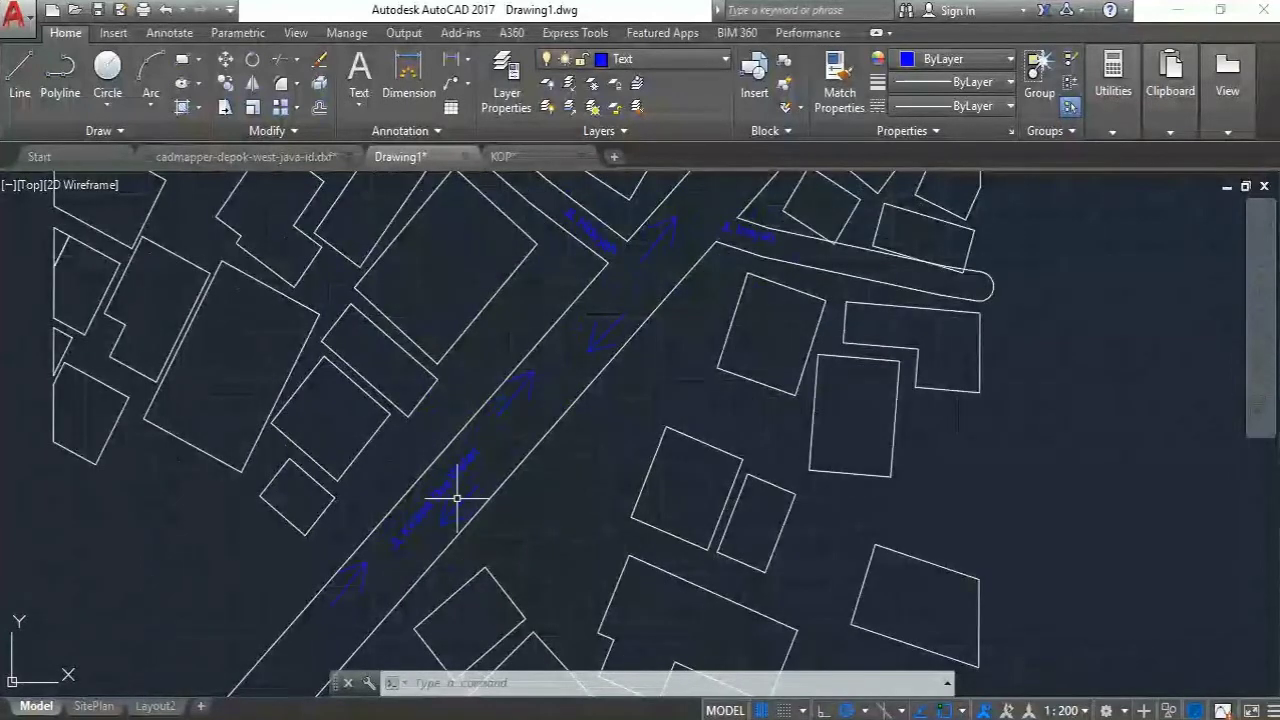
pyautogui.scroll(-2, 477, 527)
pyautogui.scroll(2, 453, 487)
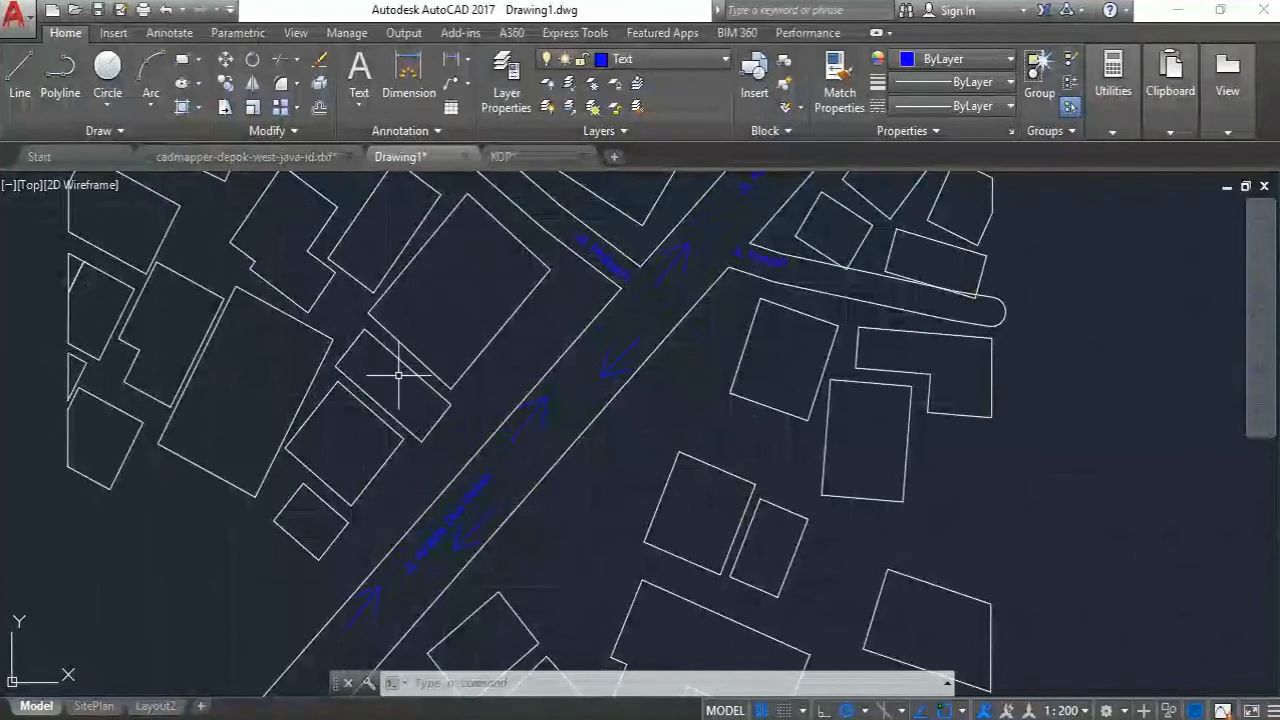
pyautogui.scroll(-2, 443, 429)
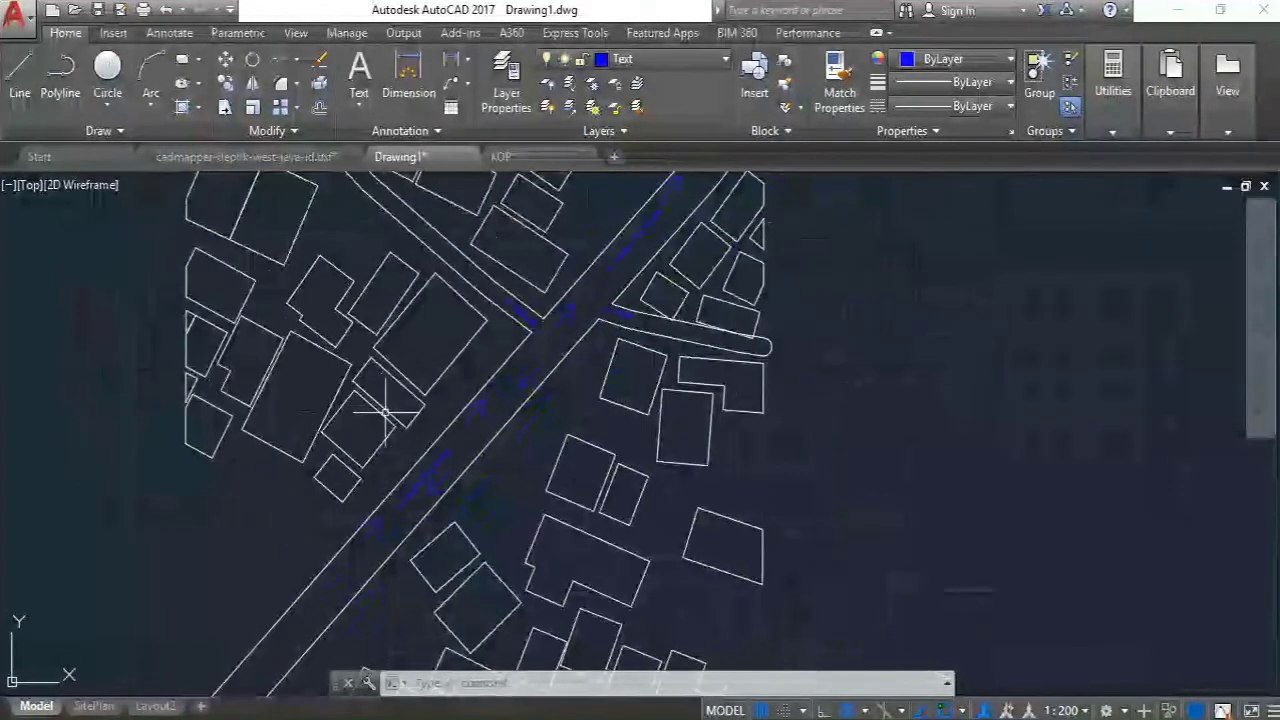
pyautogui.scroll(2, 420, 425)
pyautogui.click(428, 429)
pyautogui.click(418, 378)
pyautogui.press('Escape')
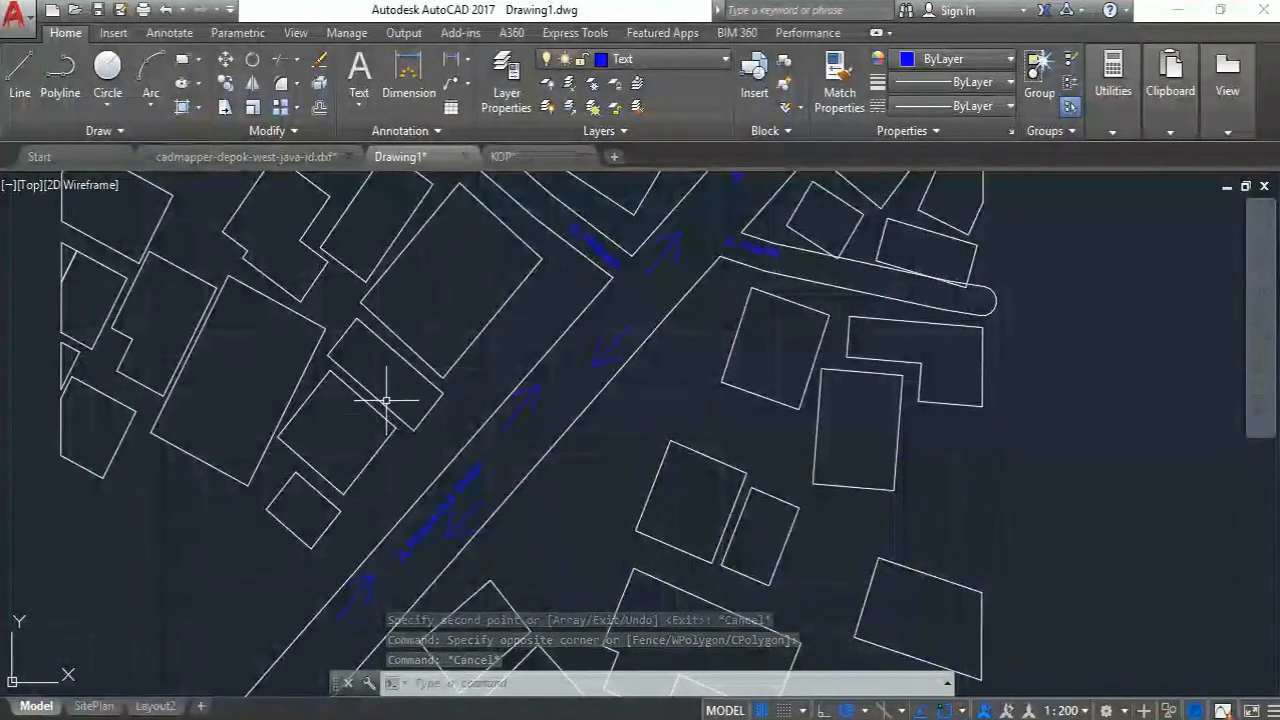
# Try an ANSI31 hatch at scale 1 inside the narrow rectangular building northwest of the main road, and erase it
pyautogui.write('hta')
pyautogui.press('BackSpace')
pyautogui.press('BackSpace')
pyautogui.write('atc')
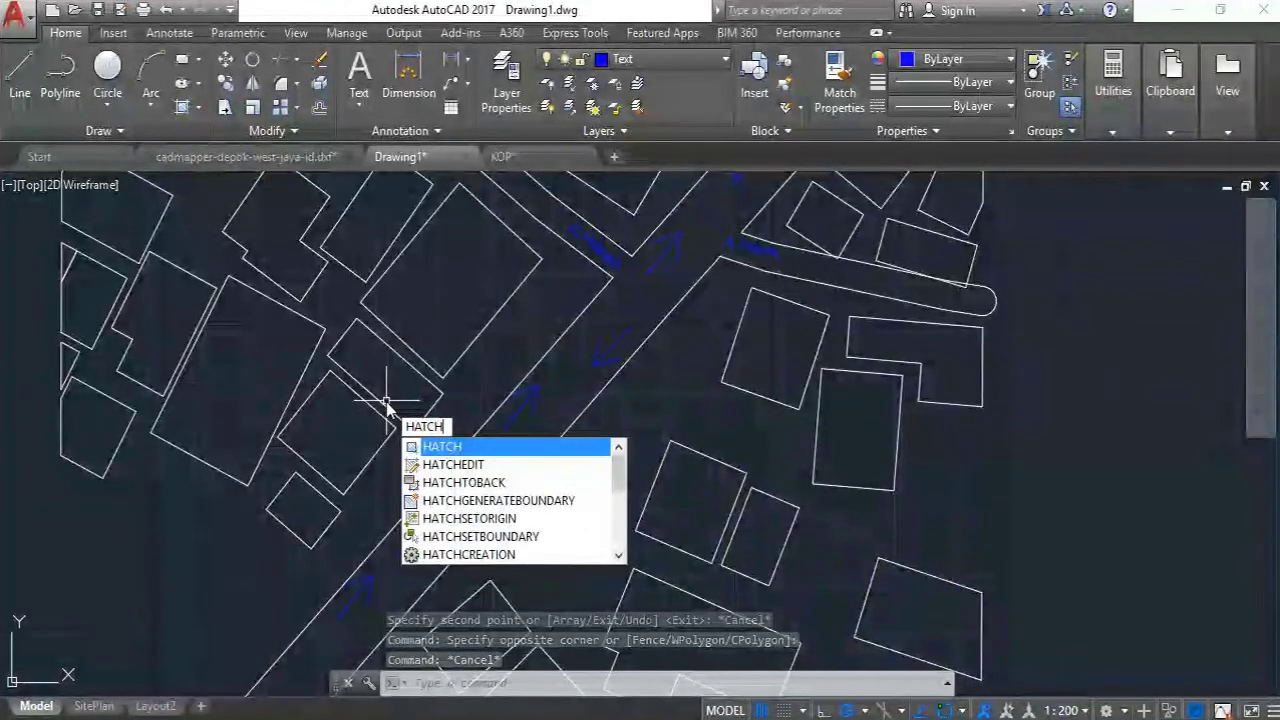
pyautogui.press('Return')
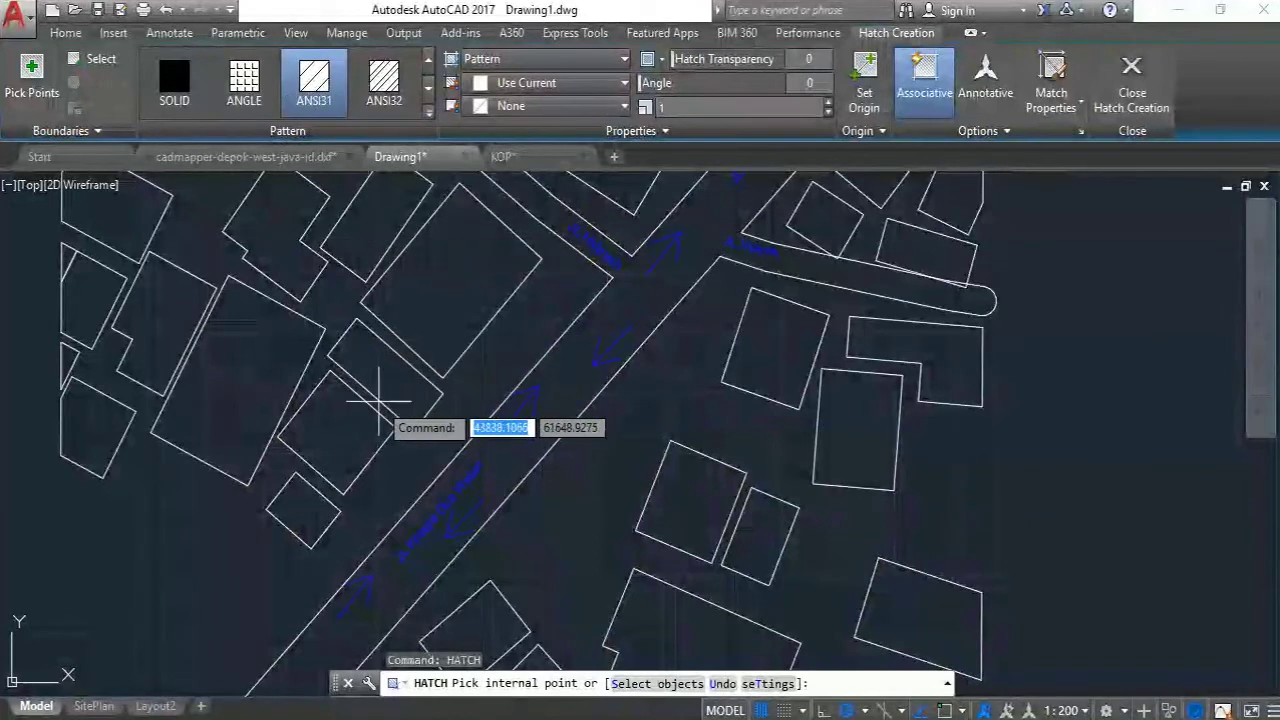
pyautogui.click(384, 380)
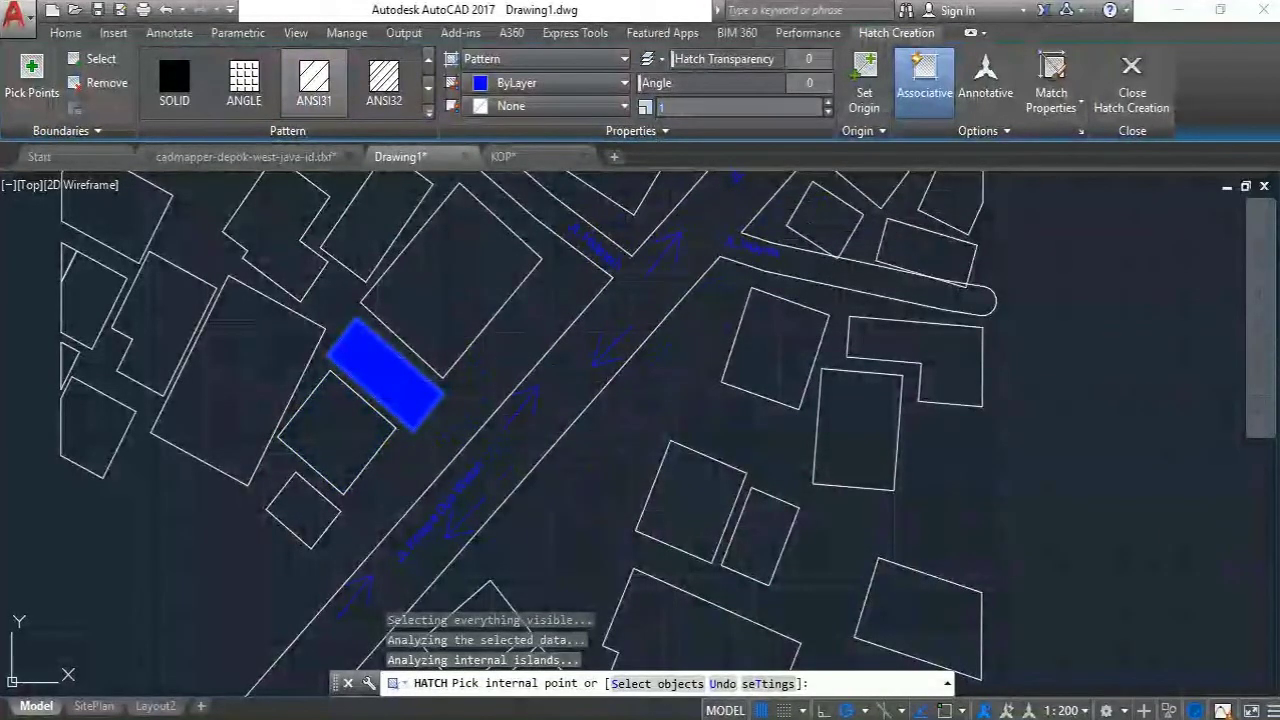
pyautogui.scroll(3, 396, 375)
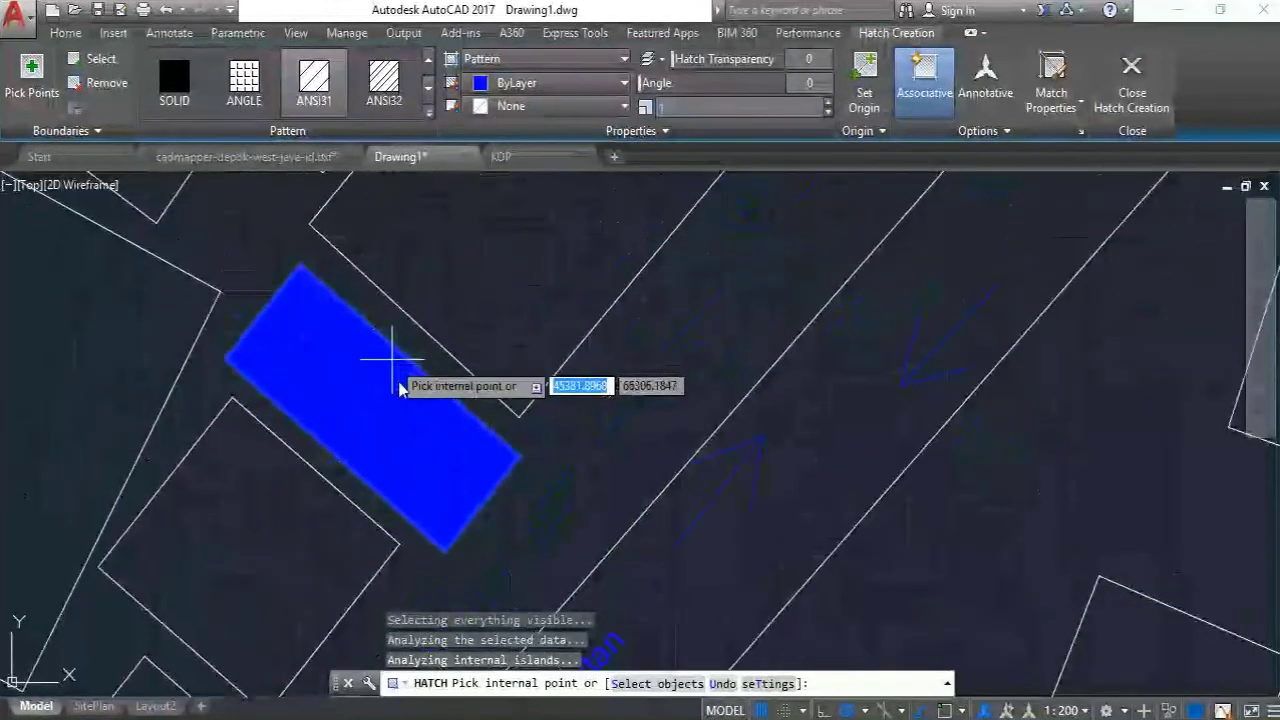
pyautogui.click(963, 718)
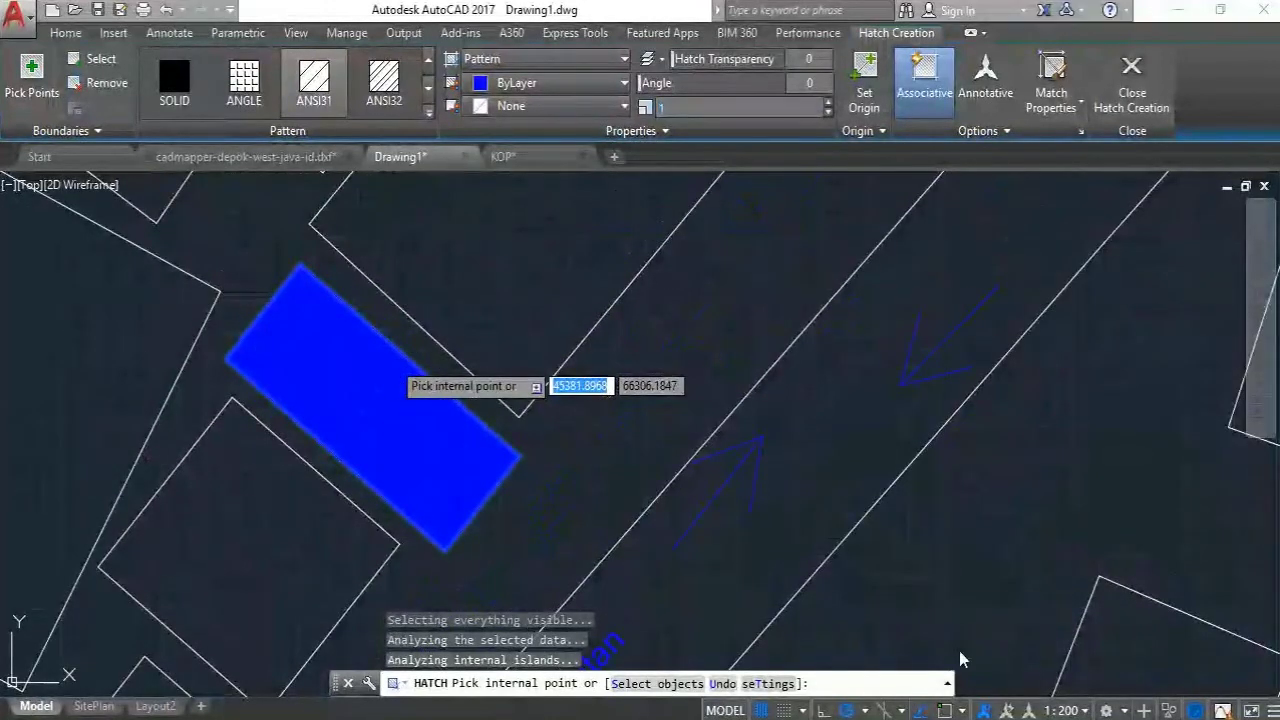
pyautogui.click(1010, 688)
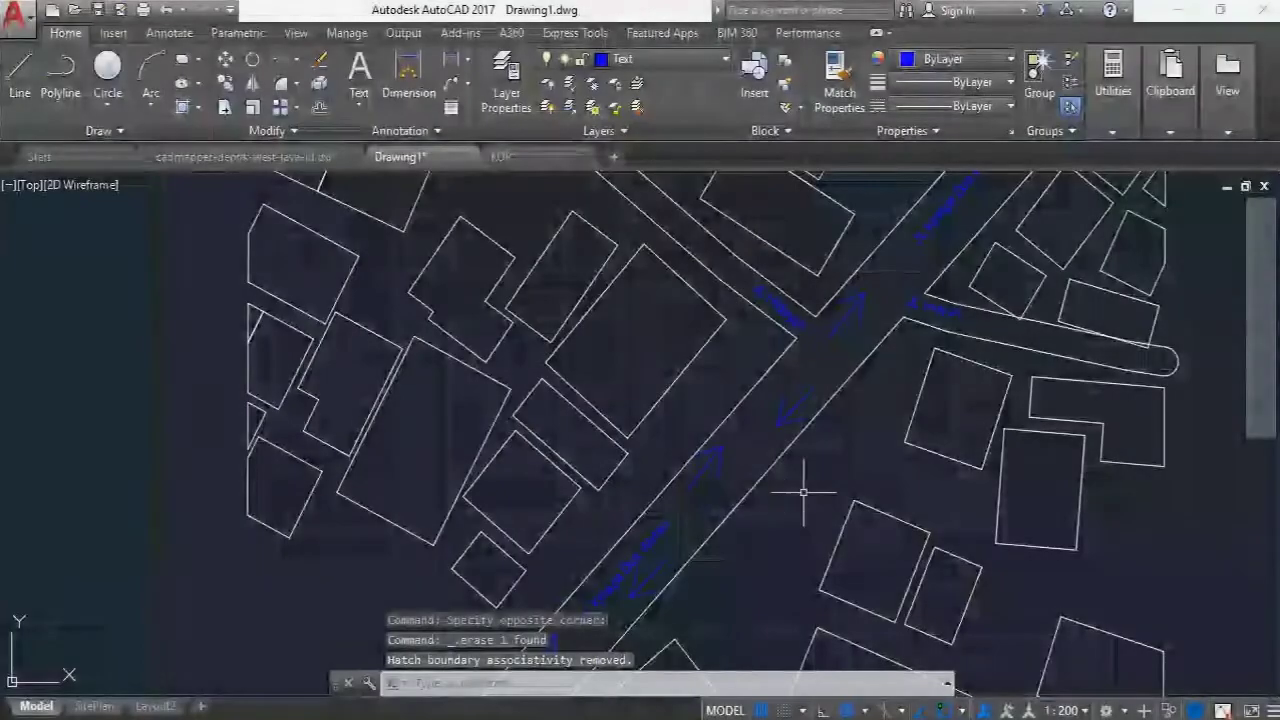
# Start a hatch inside the narrow rectangular building northwest of the main road
pyautogui.moveTo(736, 450); pyautogui.dragTo(660, 416, button='middle')
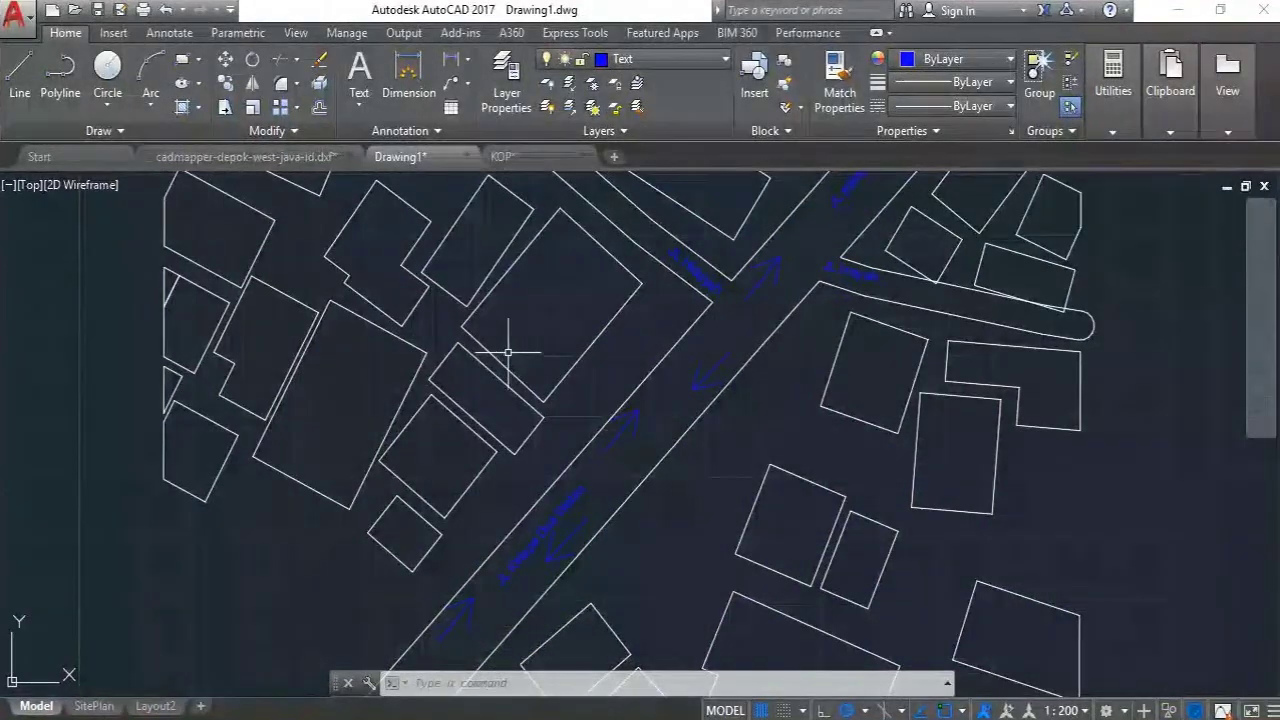
pyautogui.moveTo(509, 349); pyautogui.dragTo(519, 400, button='middle')
pyautogui.scroll(2, 507, 487)
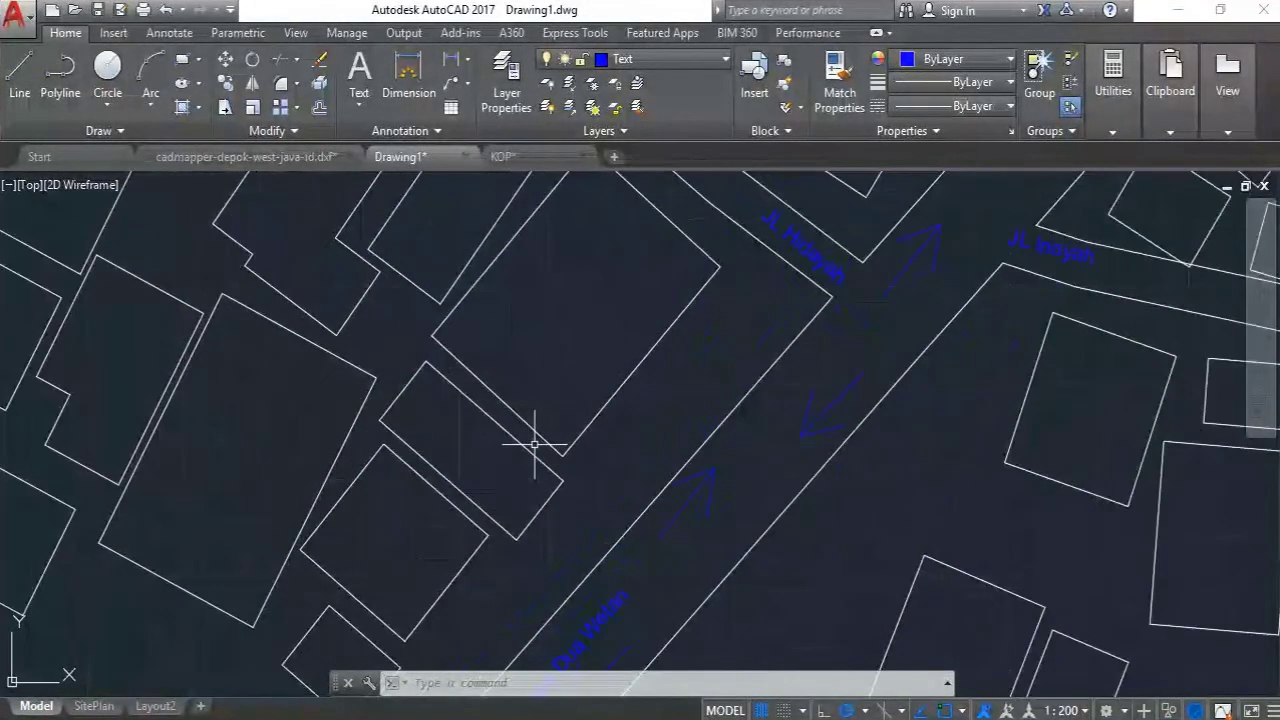
pyautogui.click(597, 517)
pyautogui.click(545, 468)
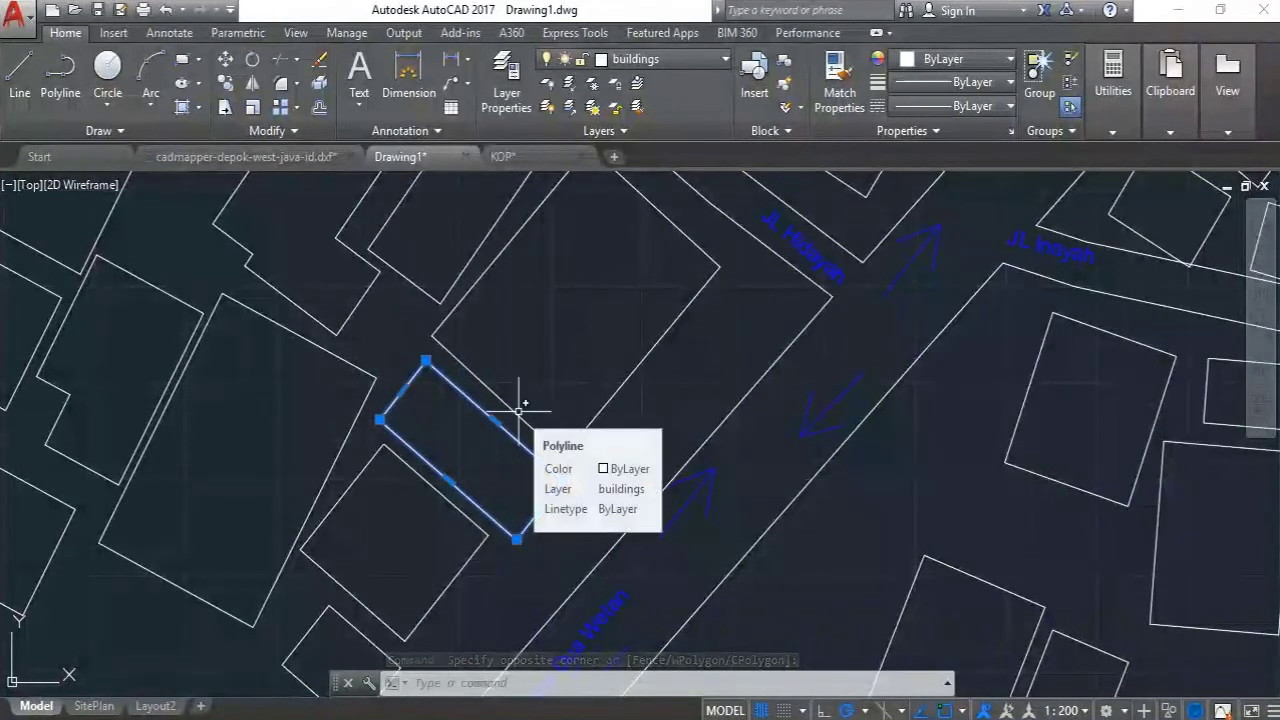
pyautogui.write('hatch')
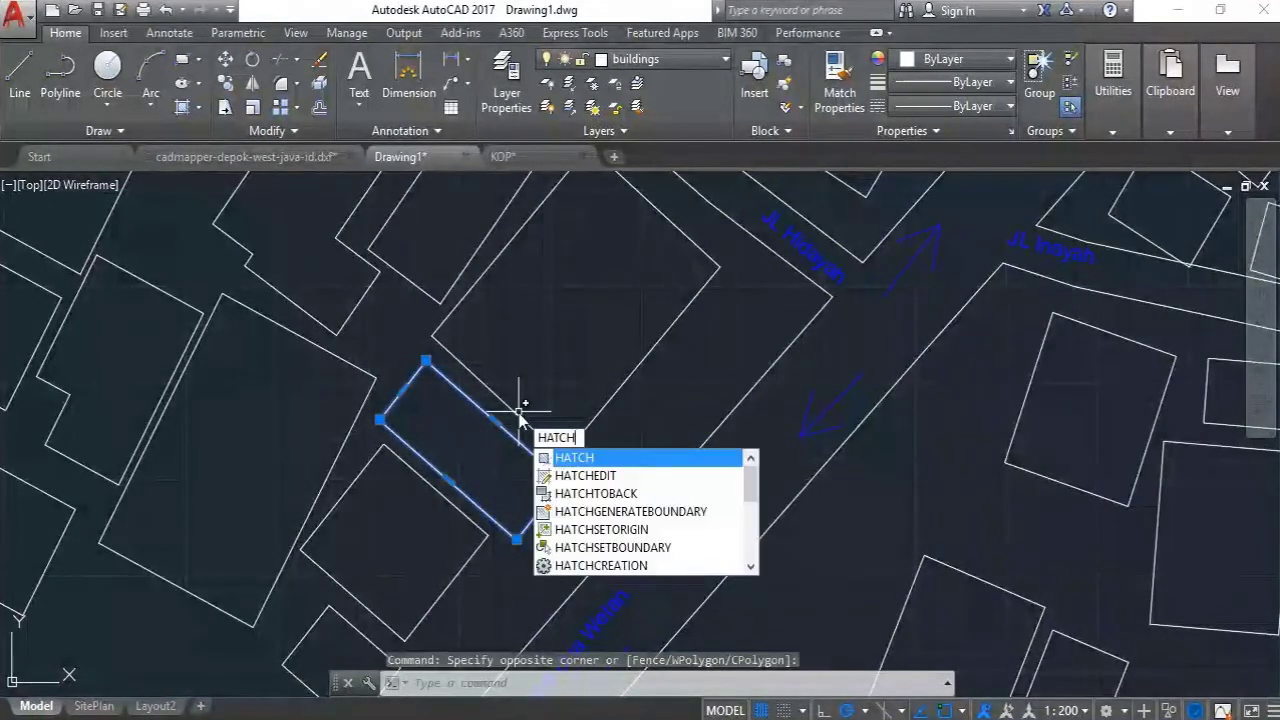
pyautogui.press('Return')
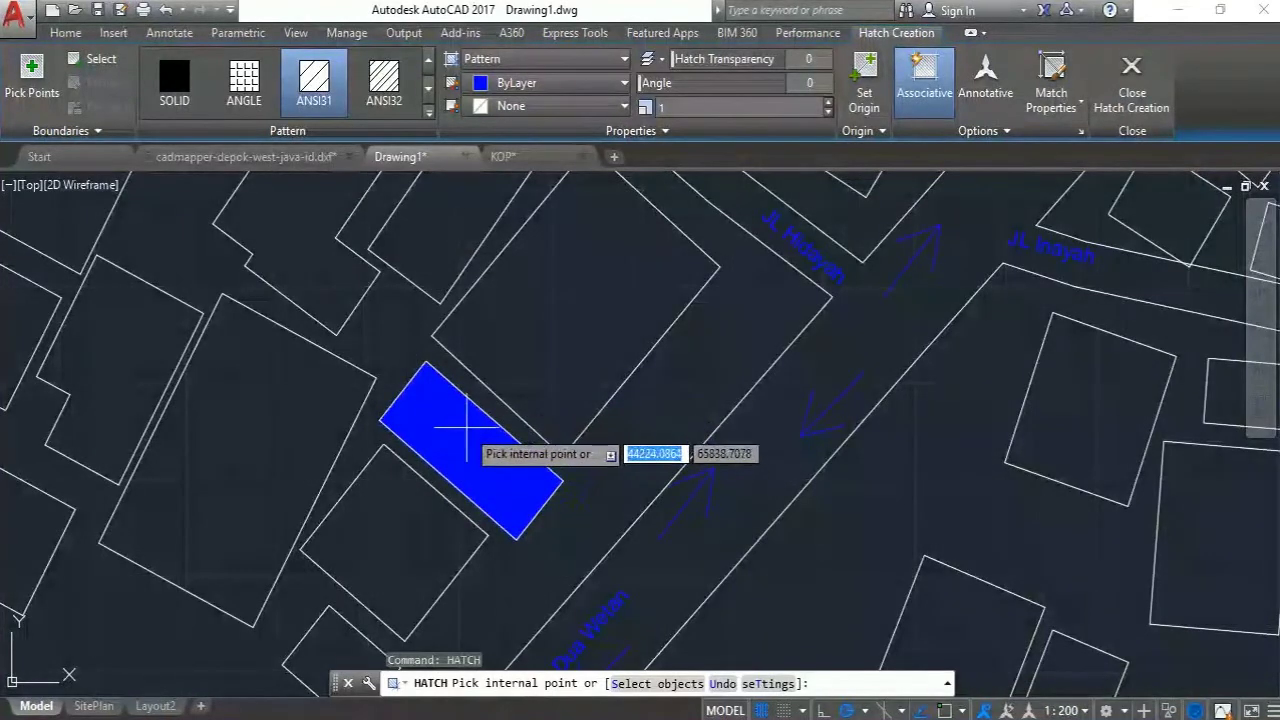
pyautogui.click(463, 418)
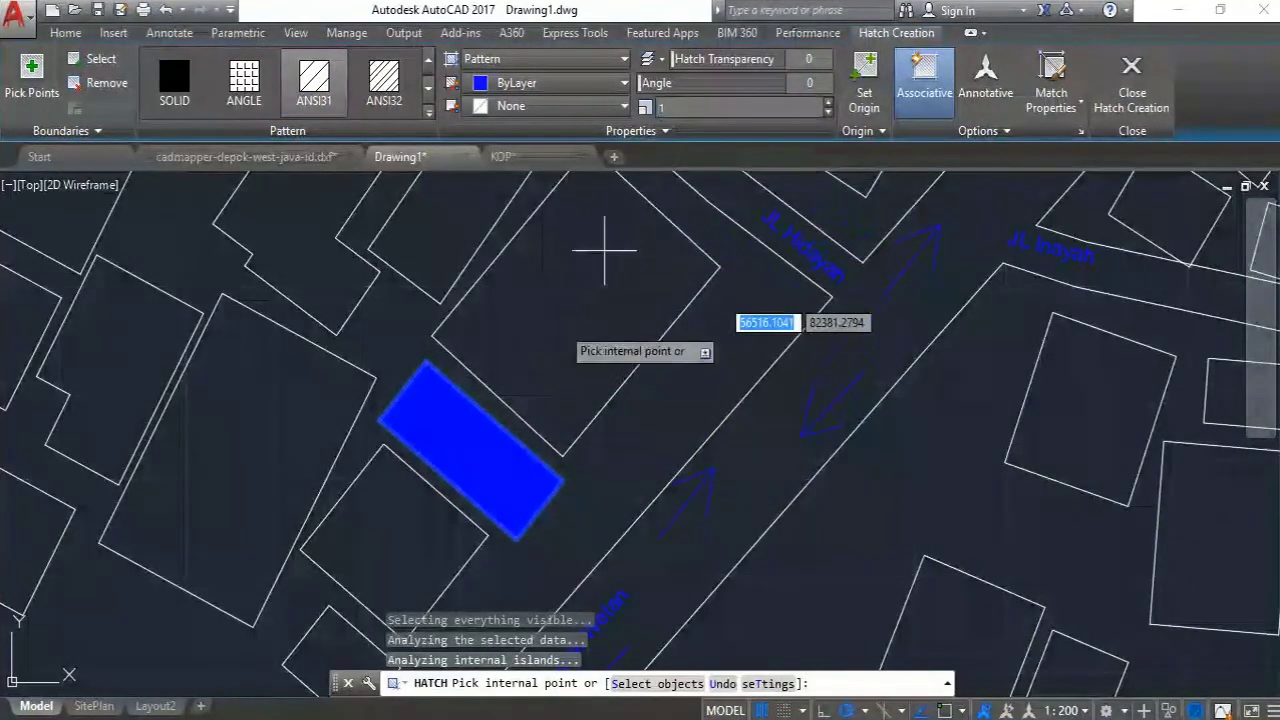
# Try the ANSI31 pattern at scale 10 on the building hatch and check its line density
pyautogui.scroll(8, 470, 455)
pyautogui.scroll(-5, 406, 408)
pyautogui.scroll(6, 366, 371)
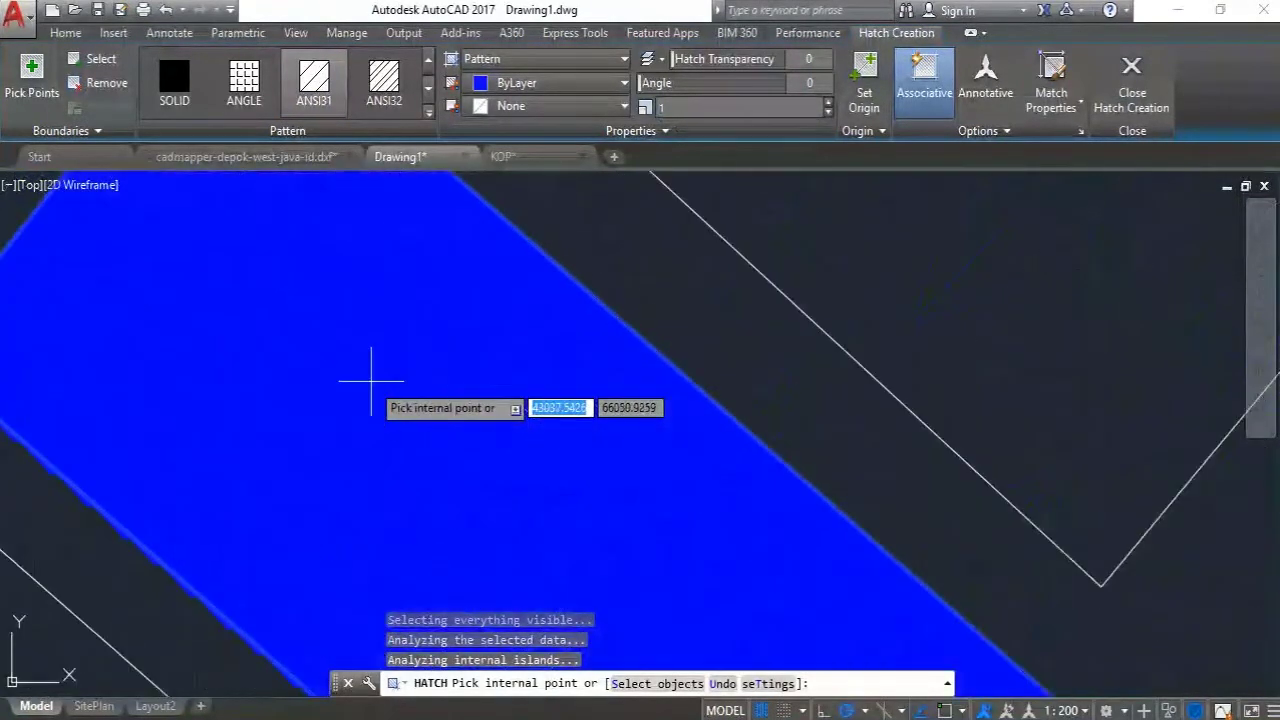
pyautogui.scroll(-3, 369, 366)
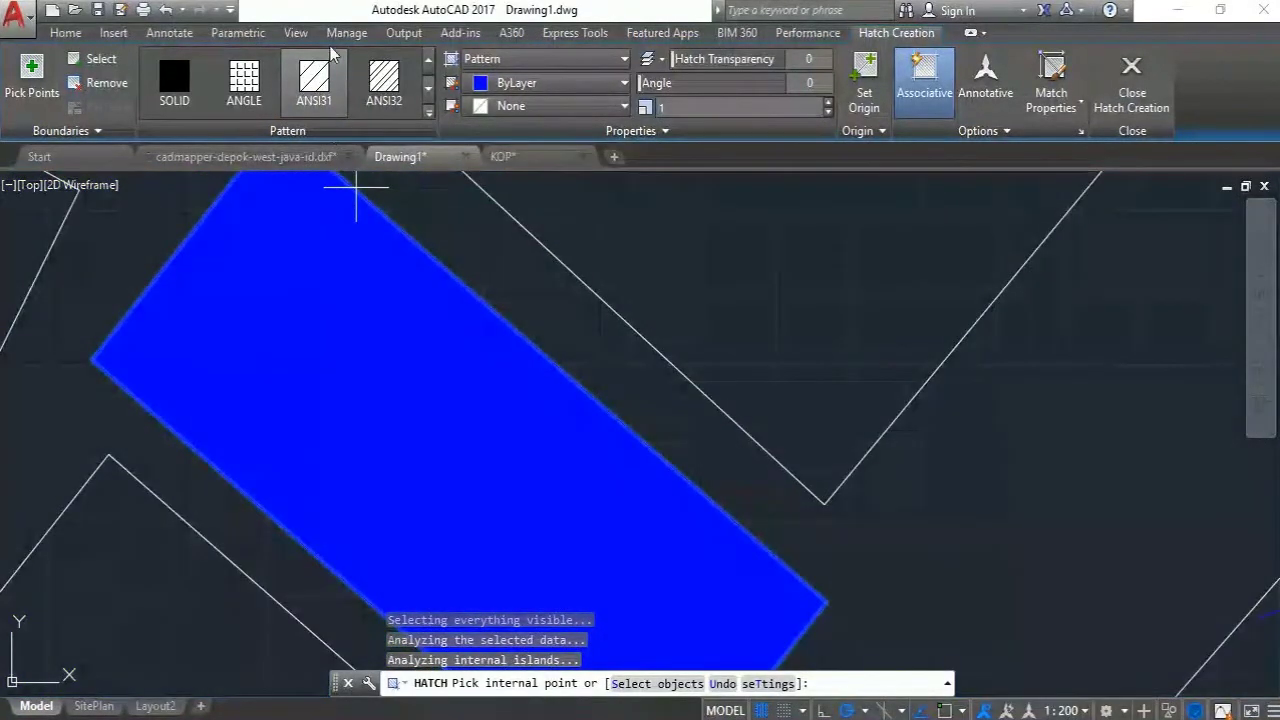
pyautogui.click(314, 82)
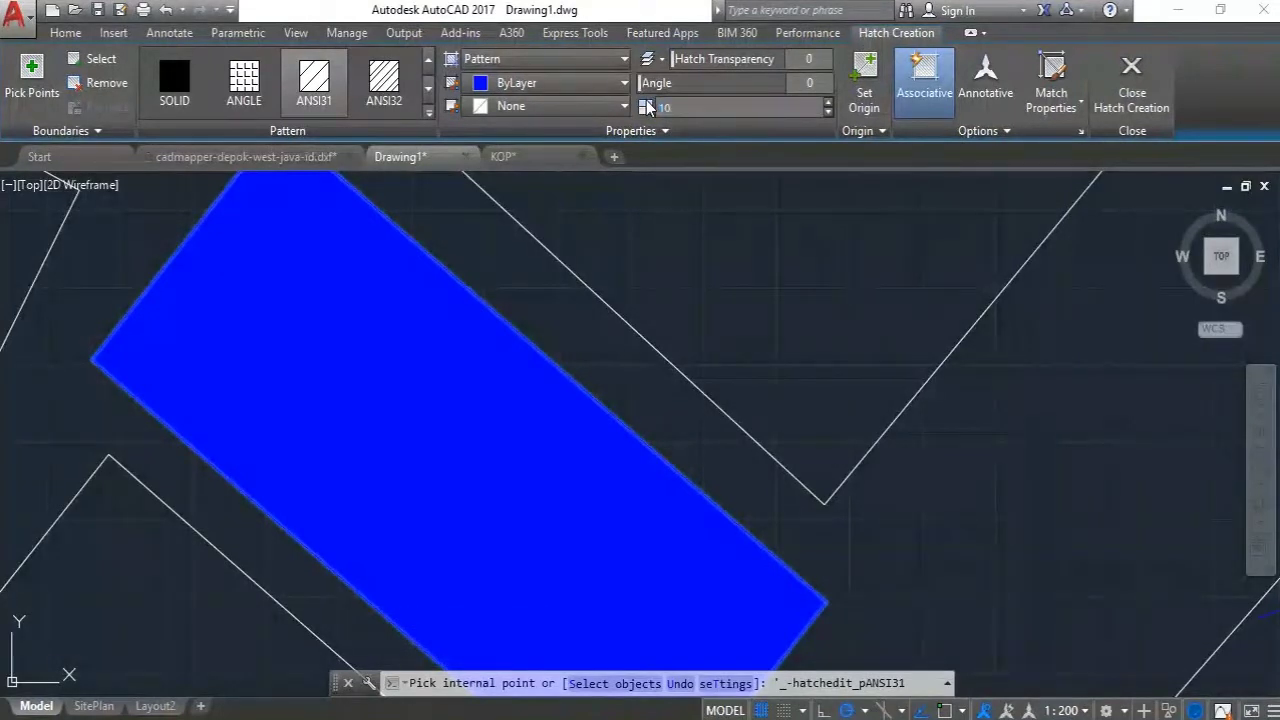
pyautogui.scroll(2, 377, 503)
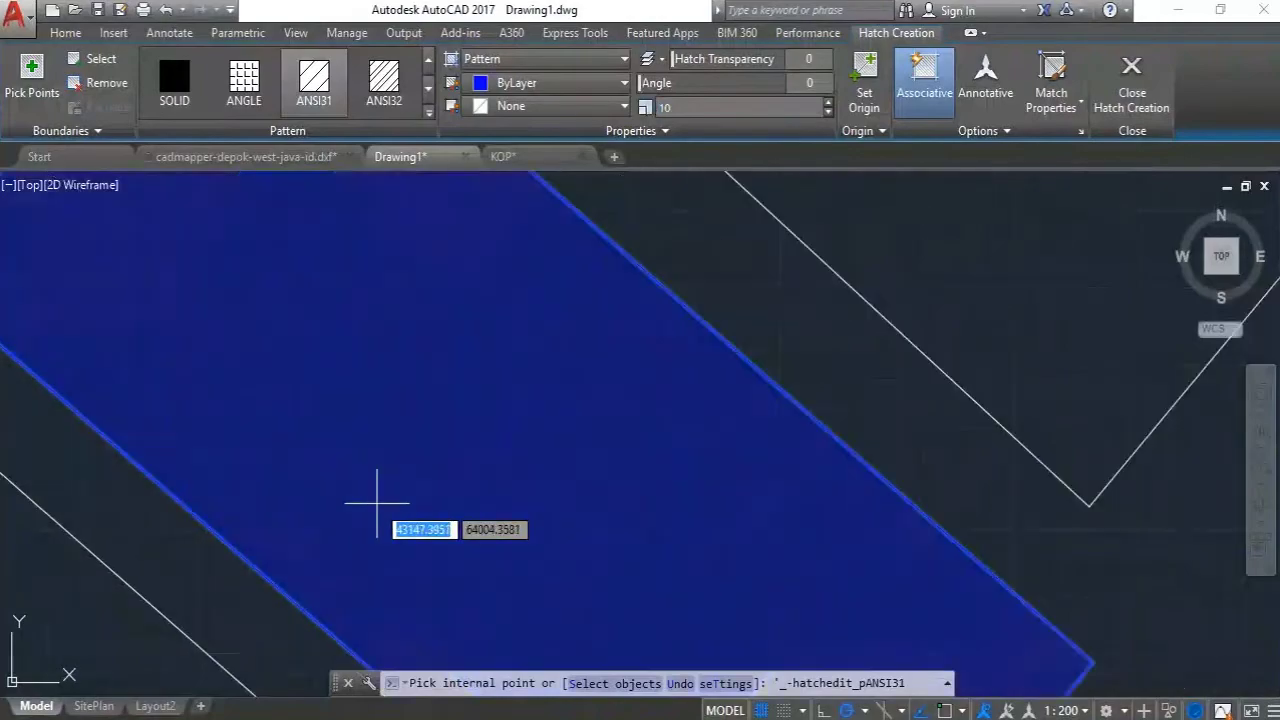
pyautogui.scroll(2, 451, 424)
pyautogui.scroll(-4, 451, 424)
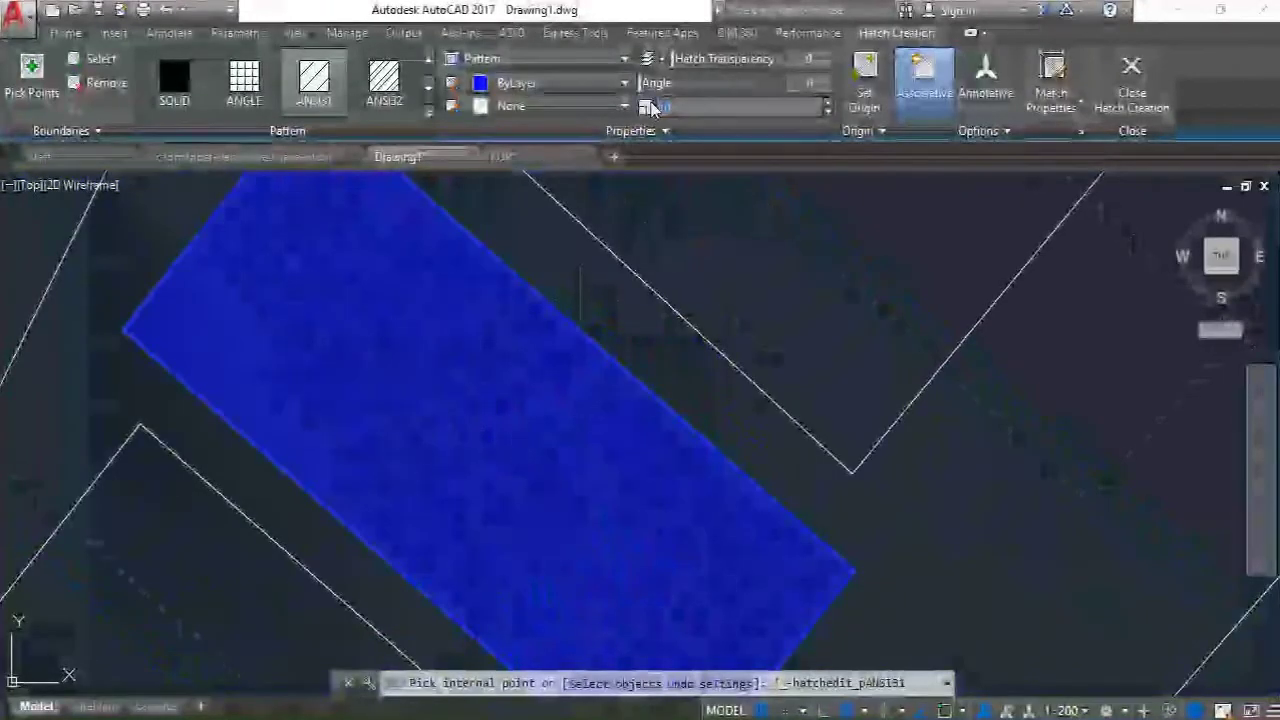
# Set the hatch scale to 50 and finish the ANSI31 hatch in the narrow building
pyautogui.click(652, 108)
pyautogui.write('50')
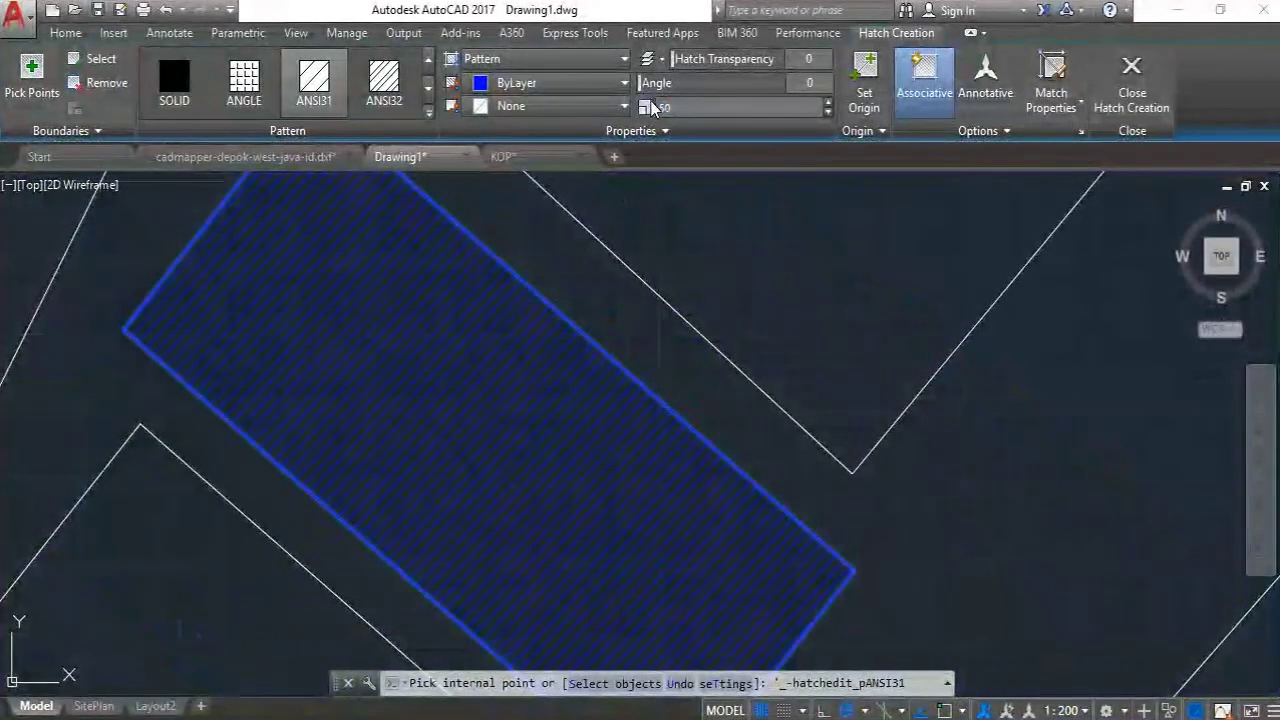
pyautogui.press('Return')
pyautogui.scroll(-5, 586, 571)
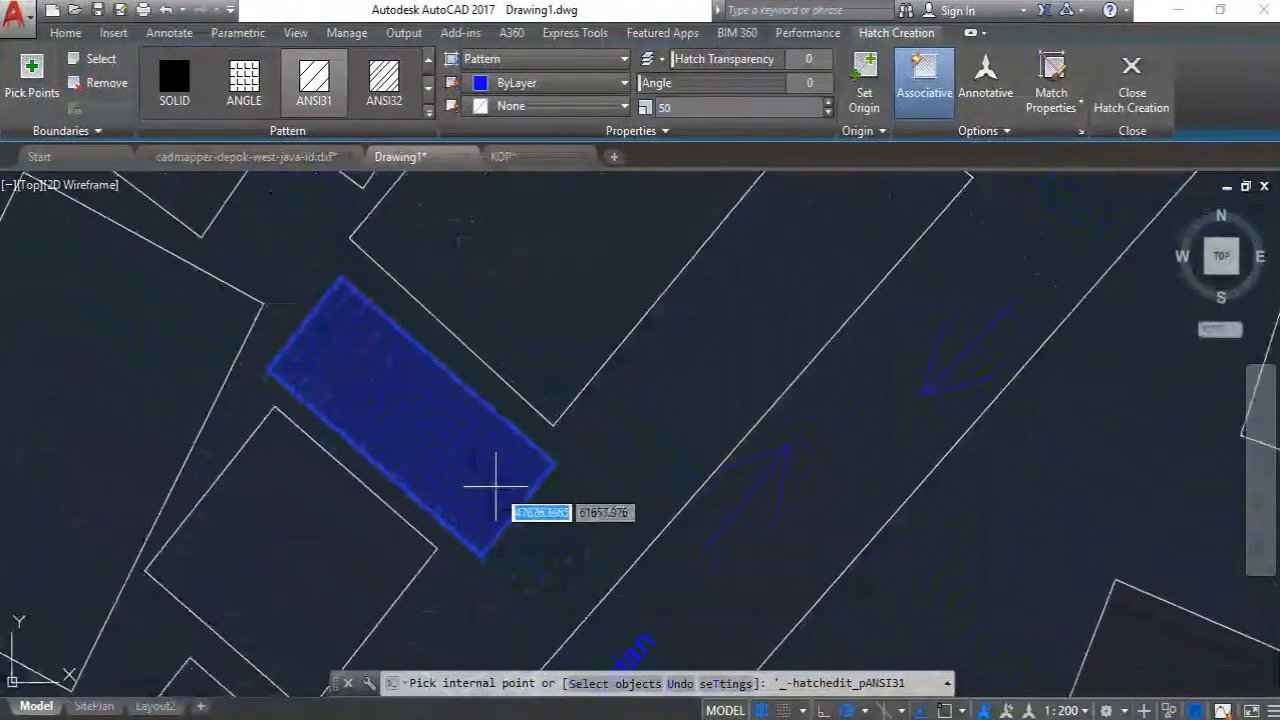
pyautogui.click(510, 492)
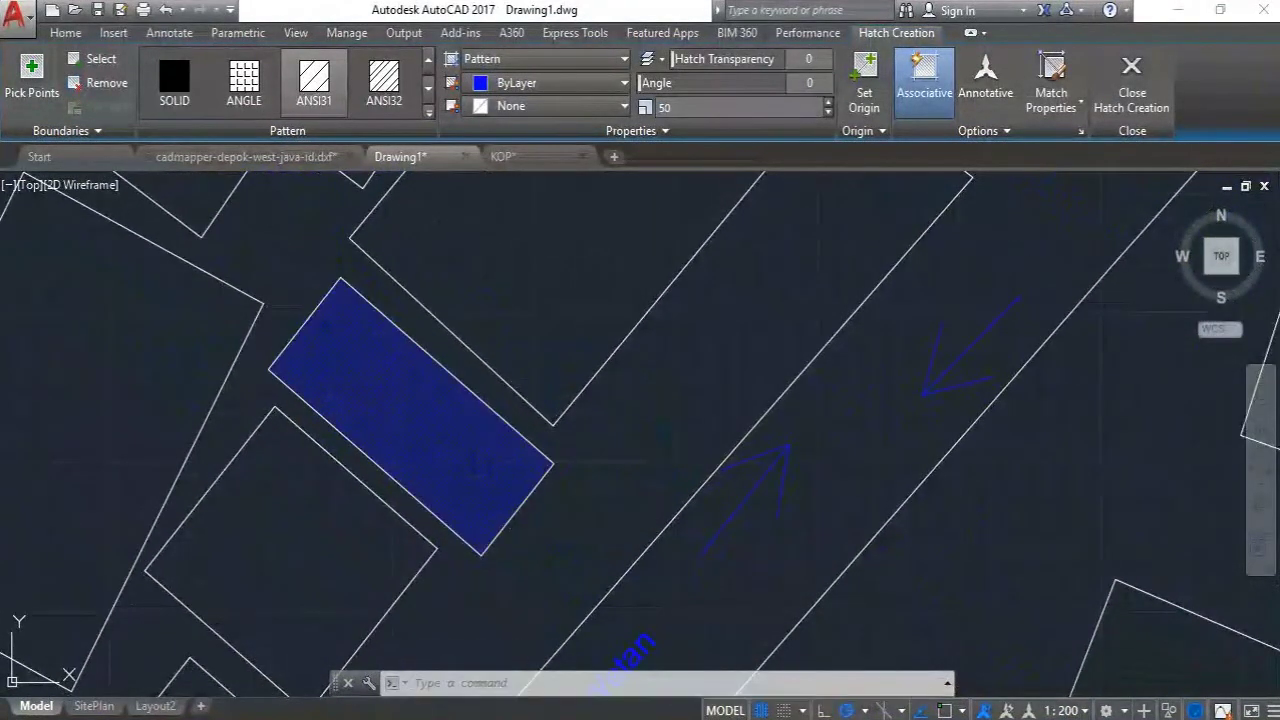
pyautogui.press('Return')
# Change the scale of the narrow building's hatch to 80
pyautogui.scroll(-2, 530, 495)
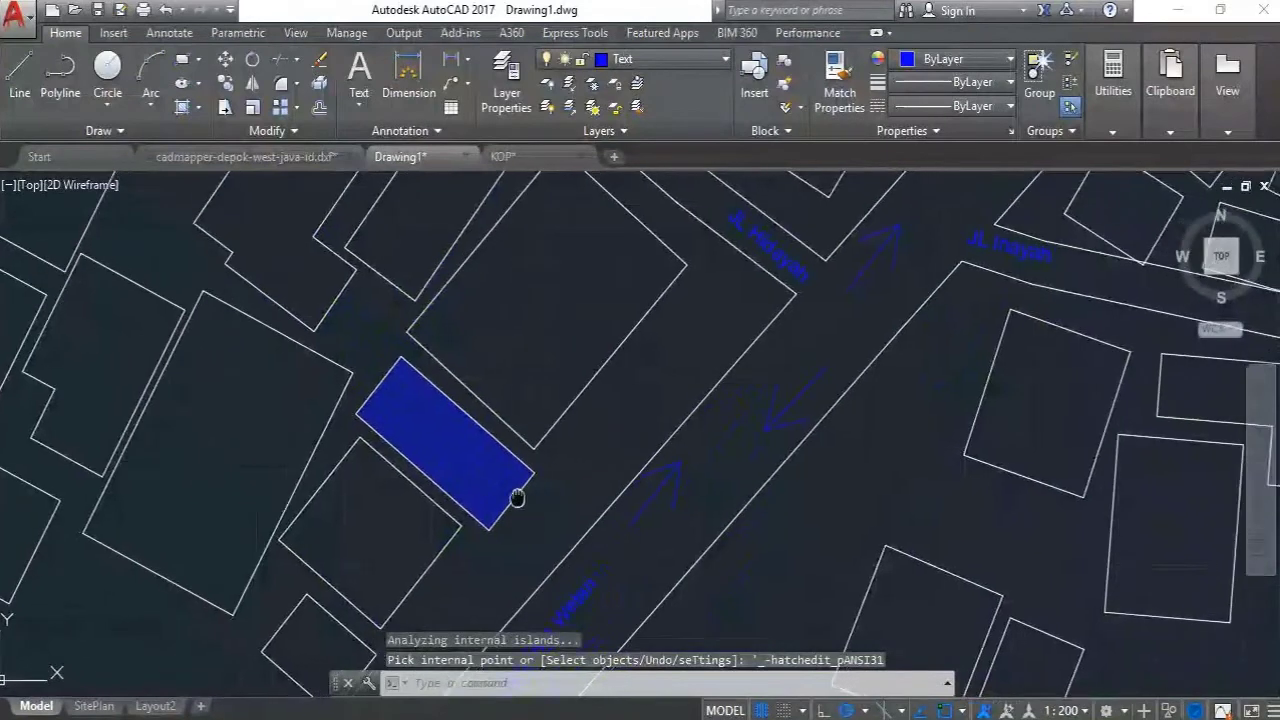
pyautogui.scroll(-5, 491, 420)
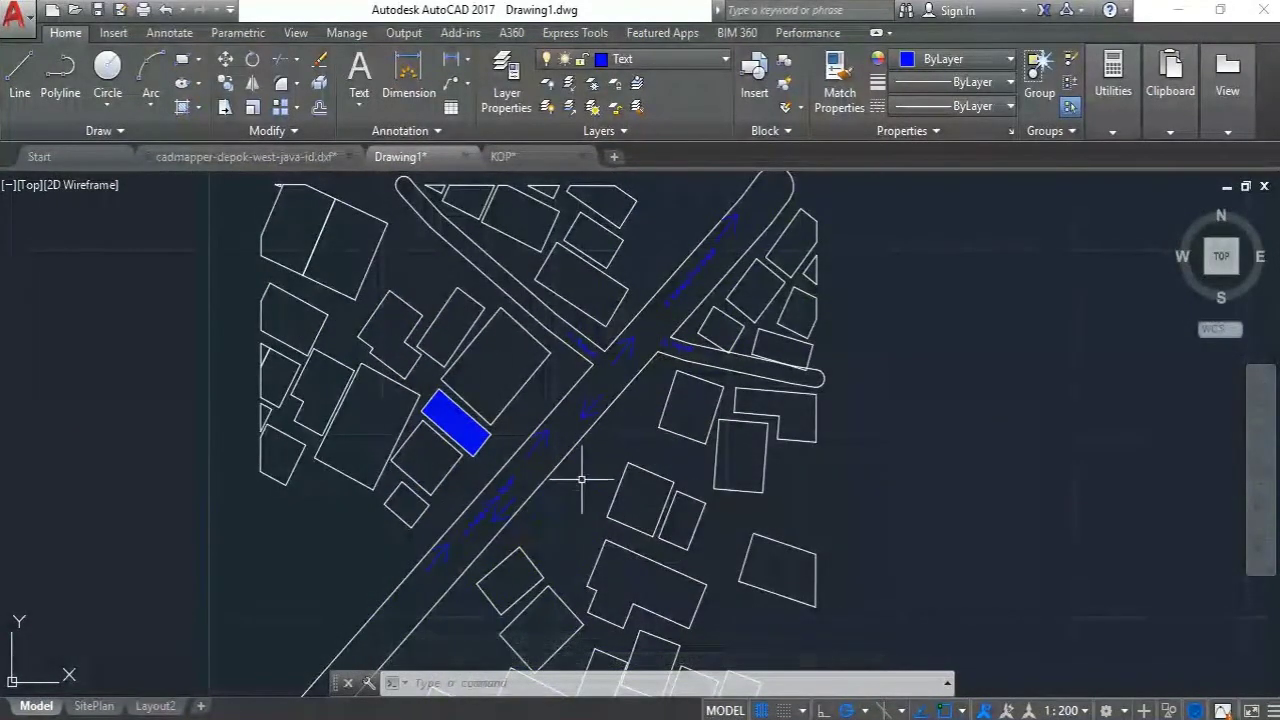
pyautogui.scroll(5, 457, 400)
pyautogui.click(447, 480)
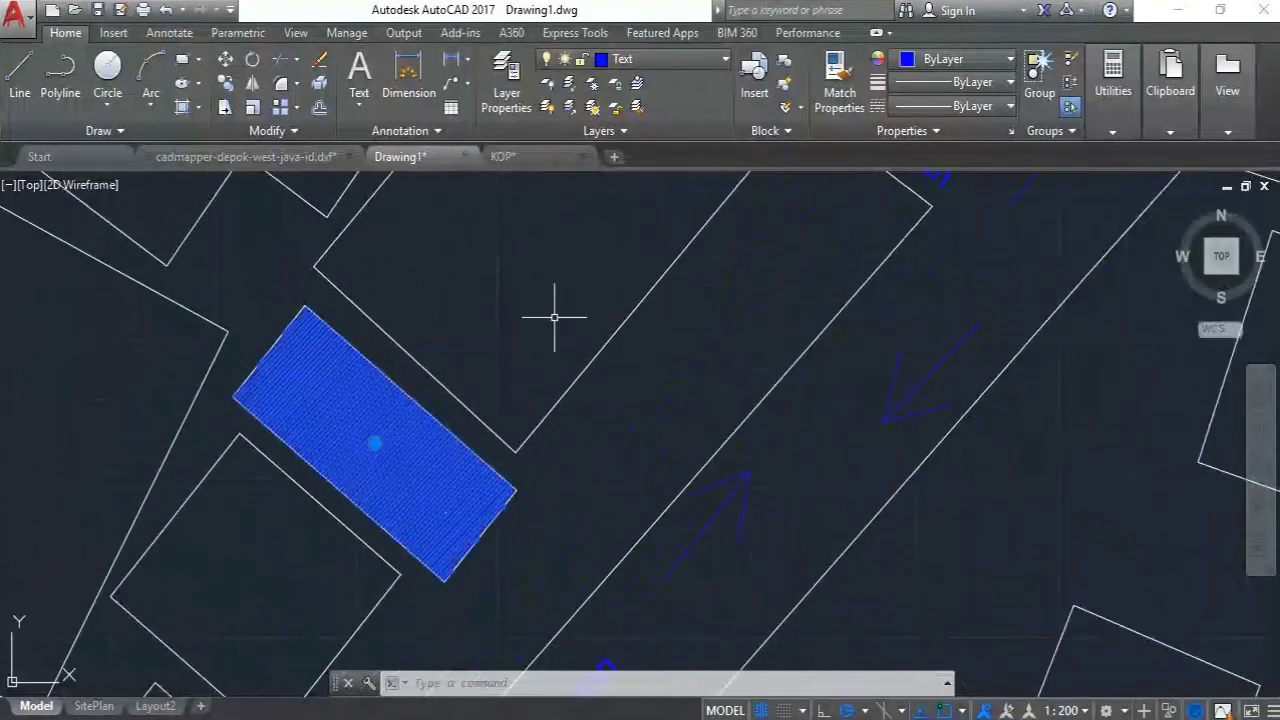
pyautogui.click(718, 108)
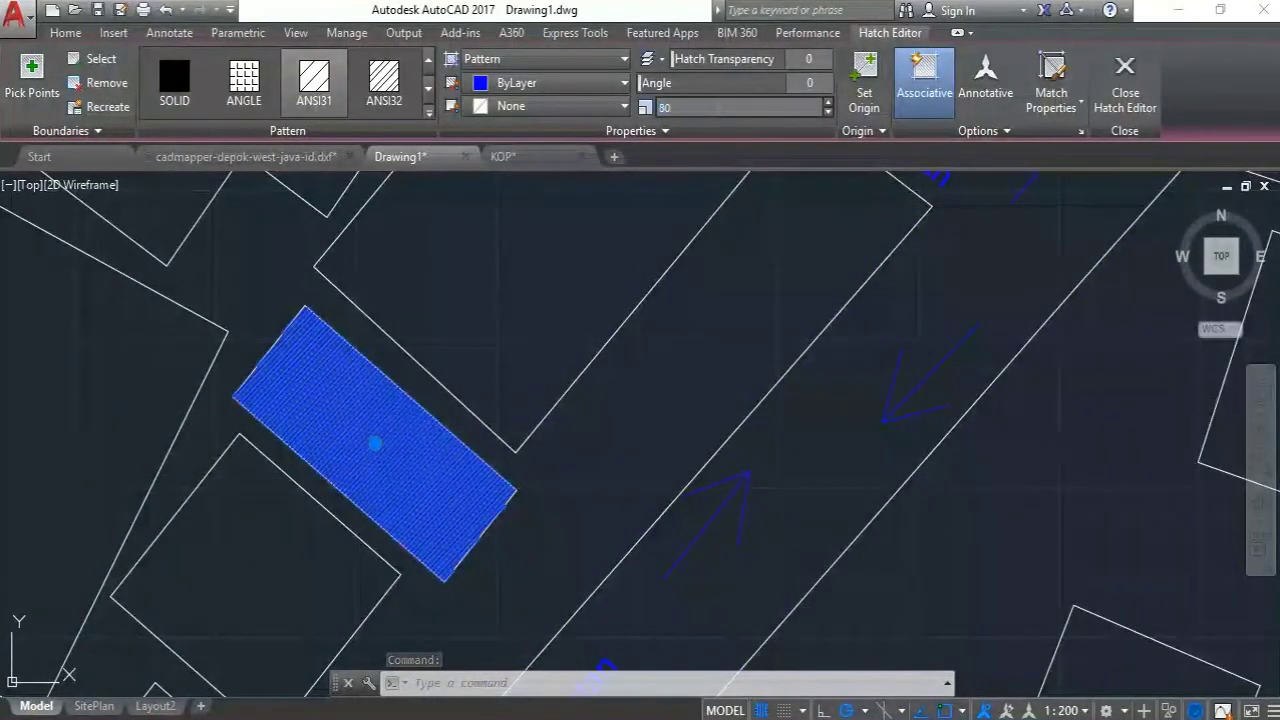
pyautogui.press('Return')
pyautogui.press('Escape')
pyautogui.scroll(-4, 645, 320)
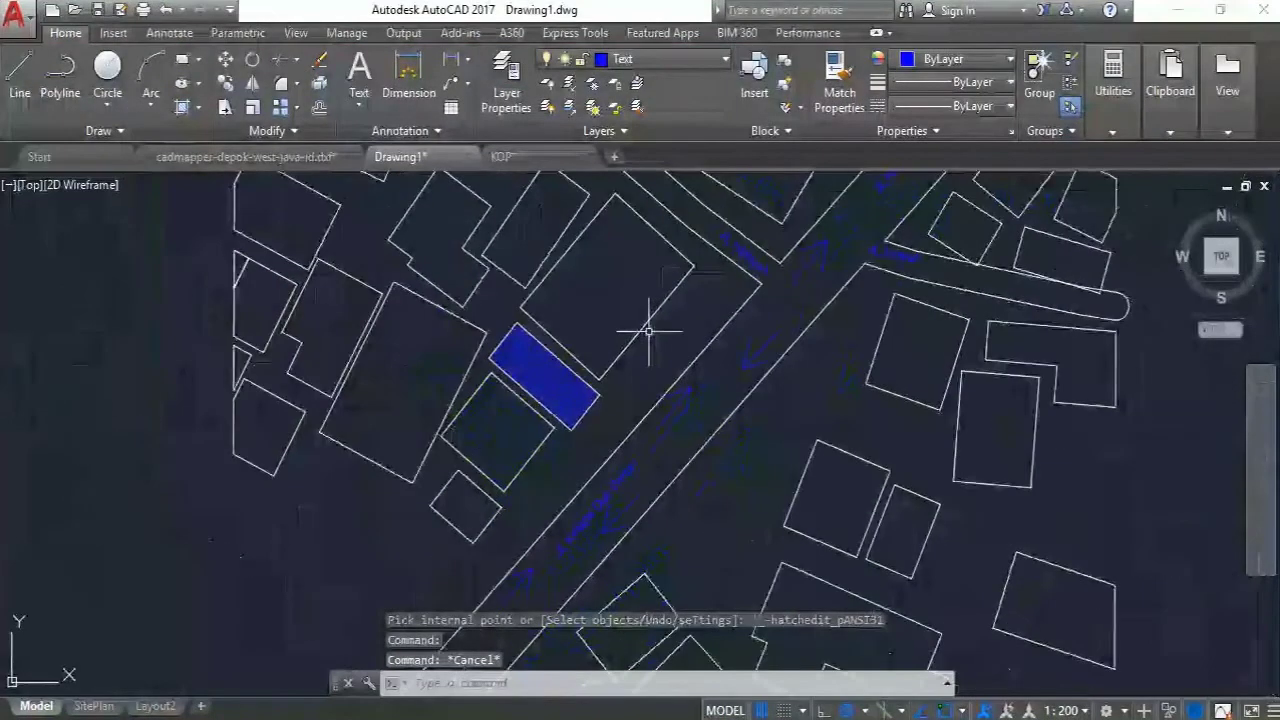
# Switch to the SitePlan layout and bring the whole sheet into view
pyautogui.scroll(-5, 657, 351)
pyautogui.scroll(5, 671, 371)
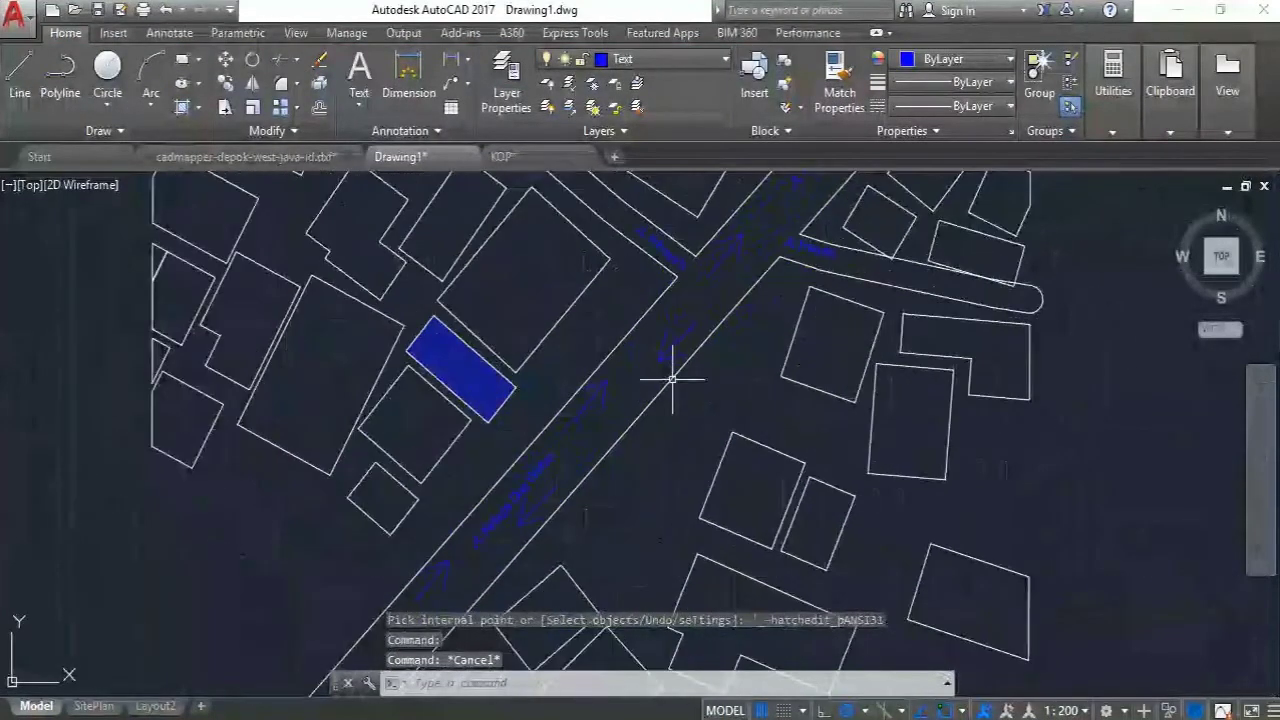
pyautogui.moveTo(526, 342); pyautogui.dragTo(480, 351, button='middle')
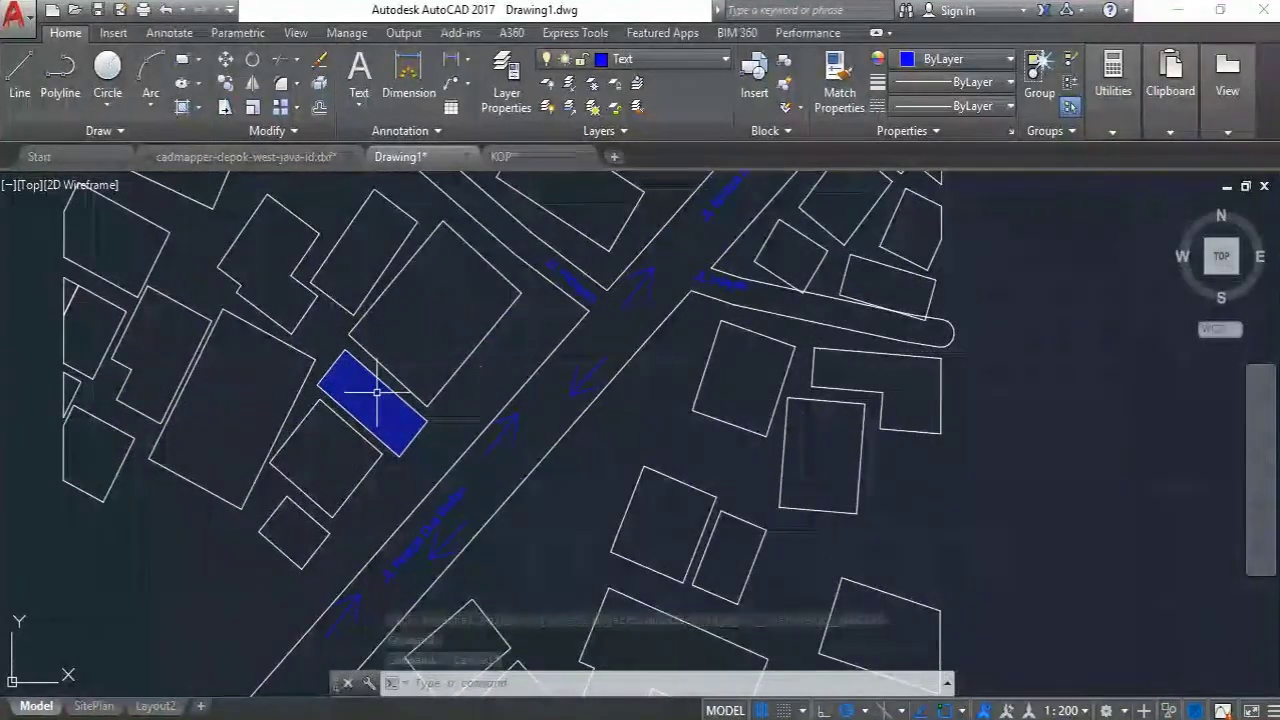
pyautogui.moveTo(535, 309); pyautogui.dragTo(454, 388, button='middle')
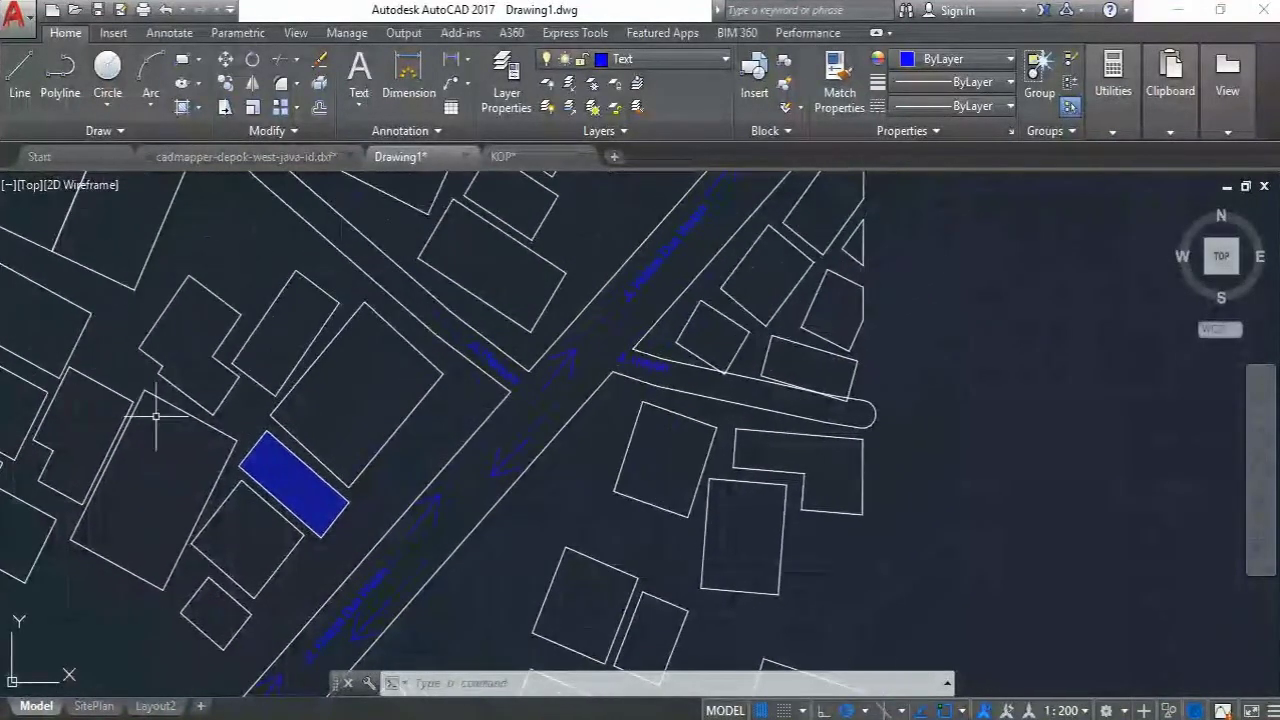
pyautogui.click(94, 706)
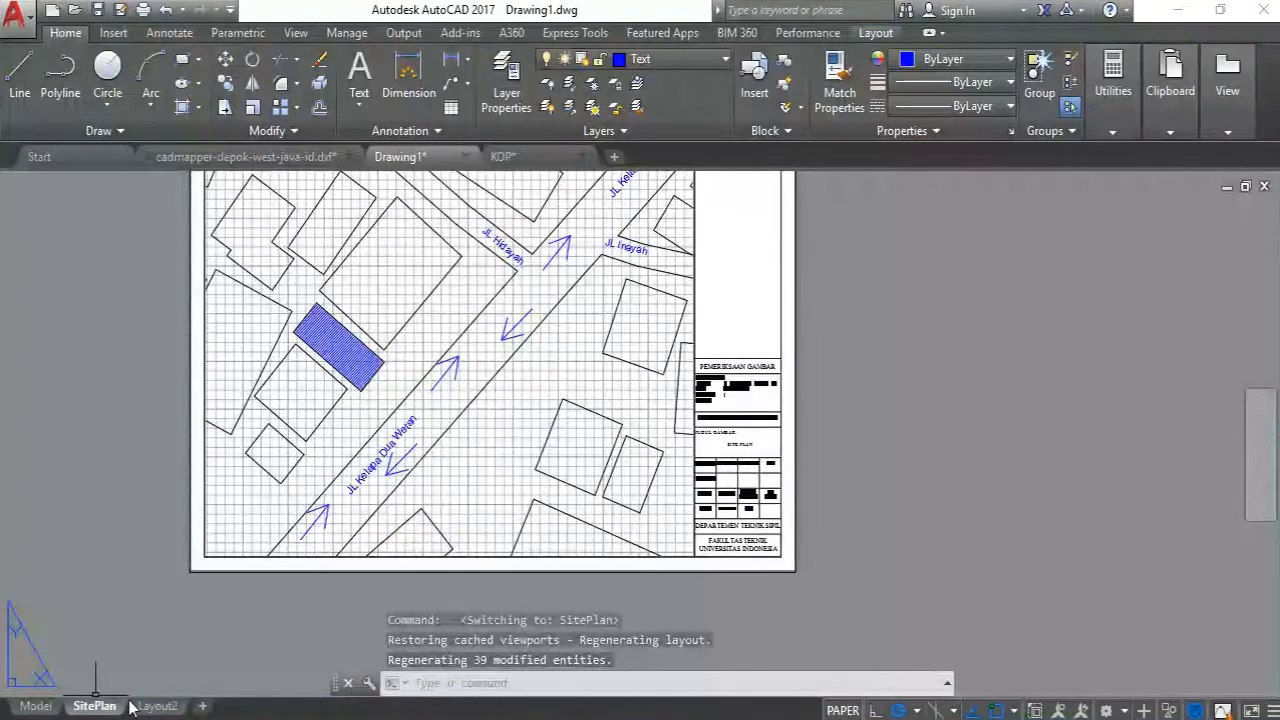
pyautogui.moveTo(318, 345); pyautogui.dragTo(351, 446, button='middle')
pyautogui.moveTo(563, 406); pyautogui.dragTo(517, 374, button='middle')
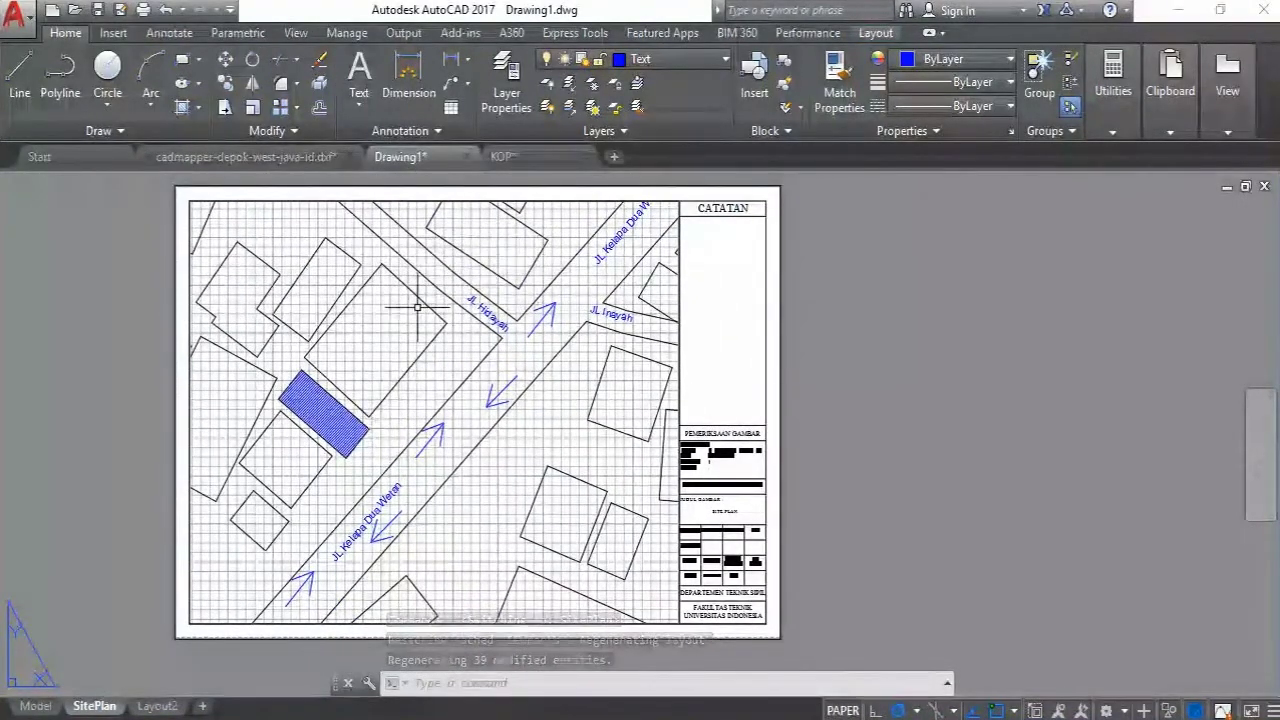
# Examine how the building hatch and street labels look on the SitePlan sheet
pyautogui.scroll(2, 289, 402)
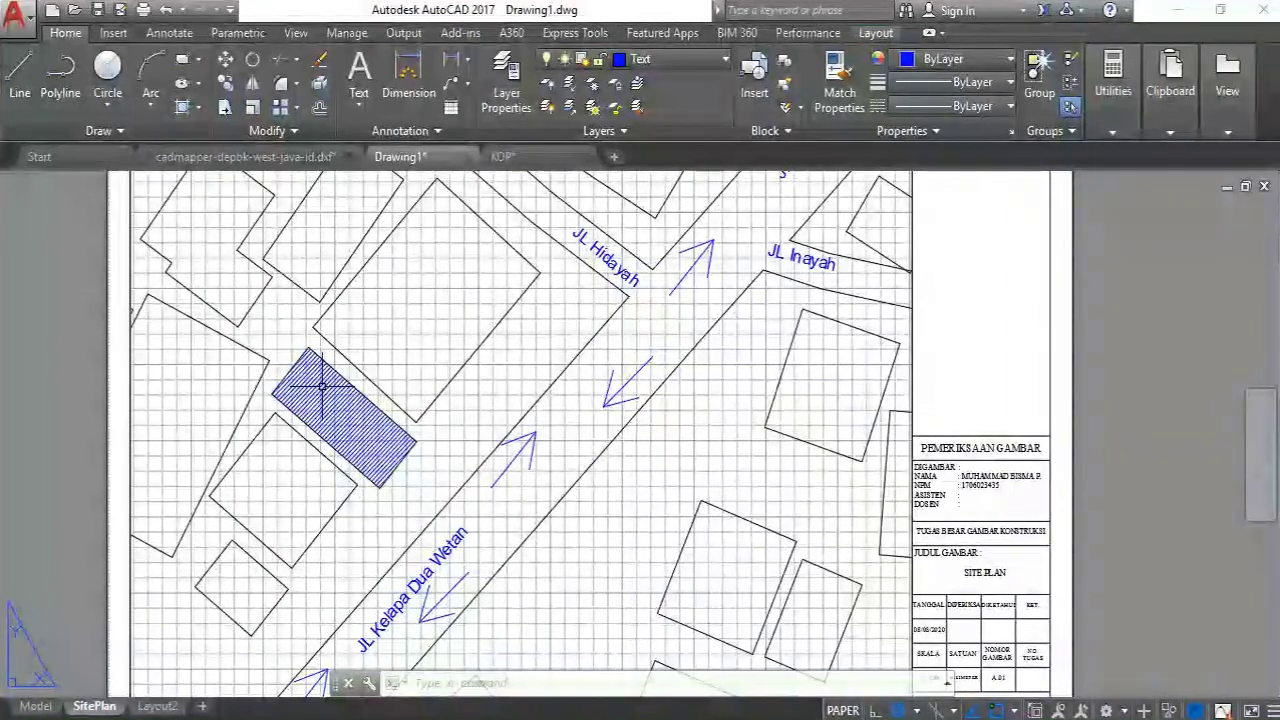
pyautogui.scroll(-5, 322, 385)
pyautogui.scroll(2, 385, 377)
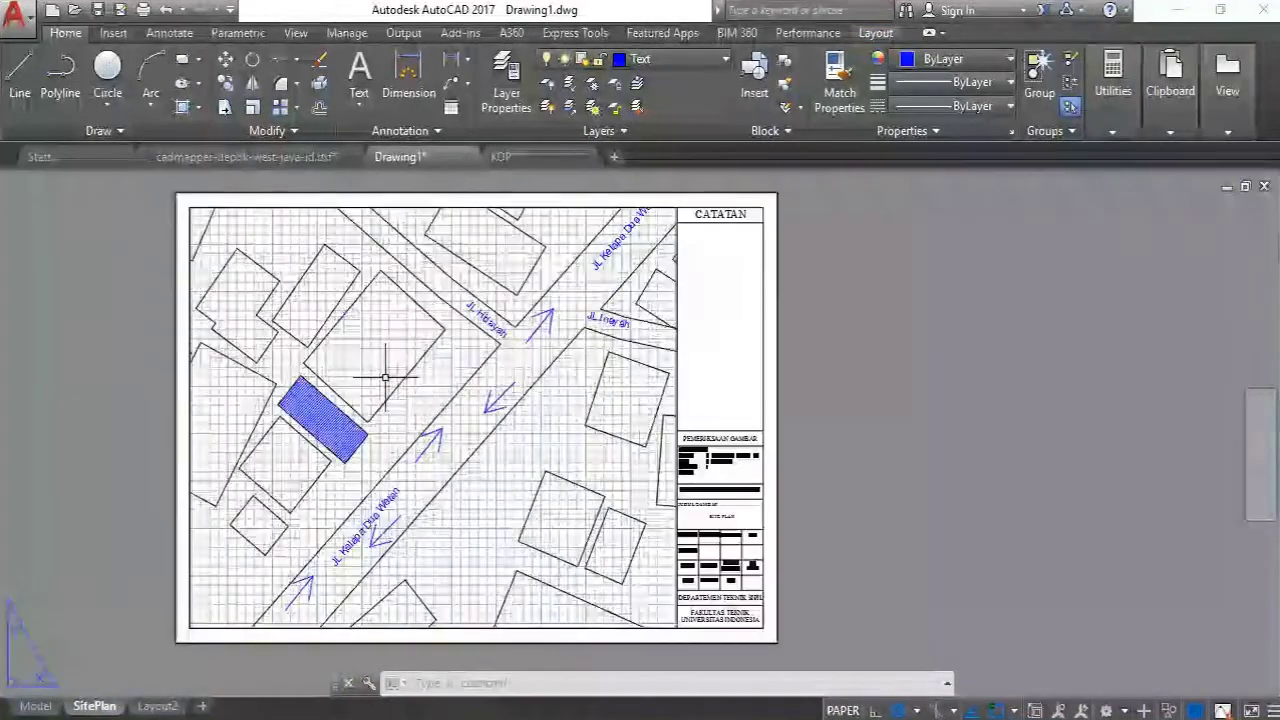
pyautogui.scroll(2, 355, 430)
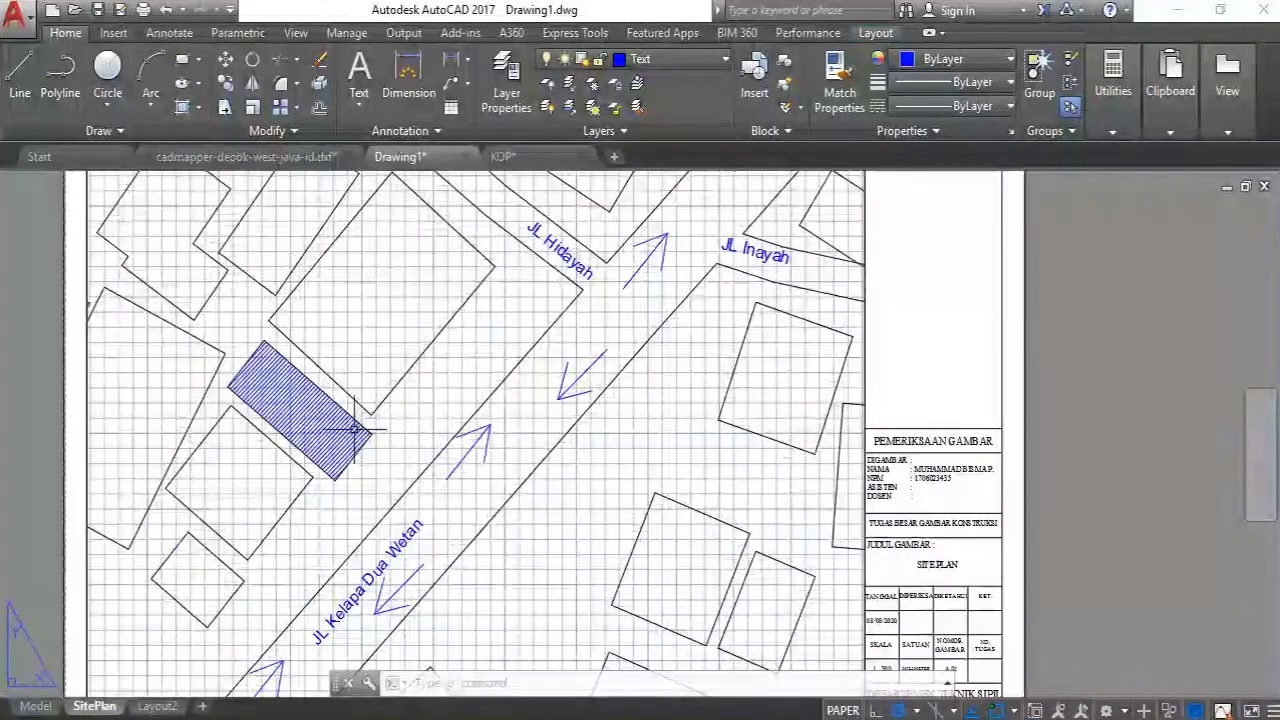
pyautogui.scroll(-3, 352, 440)
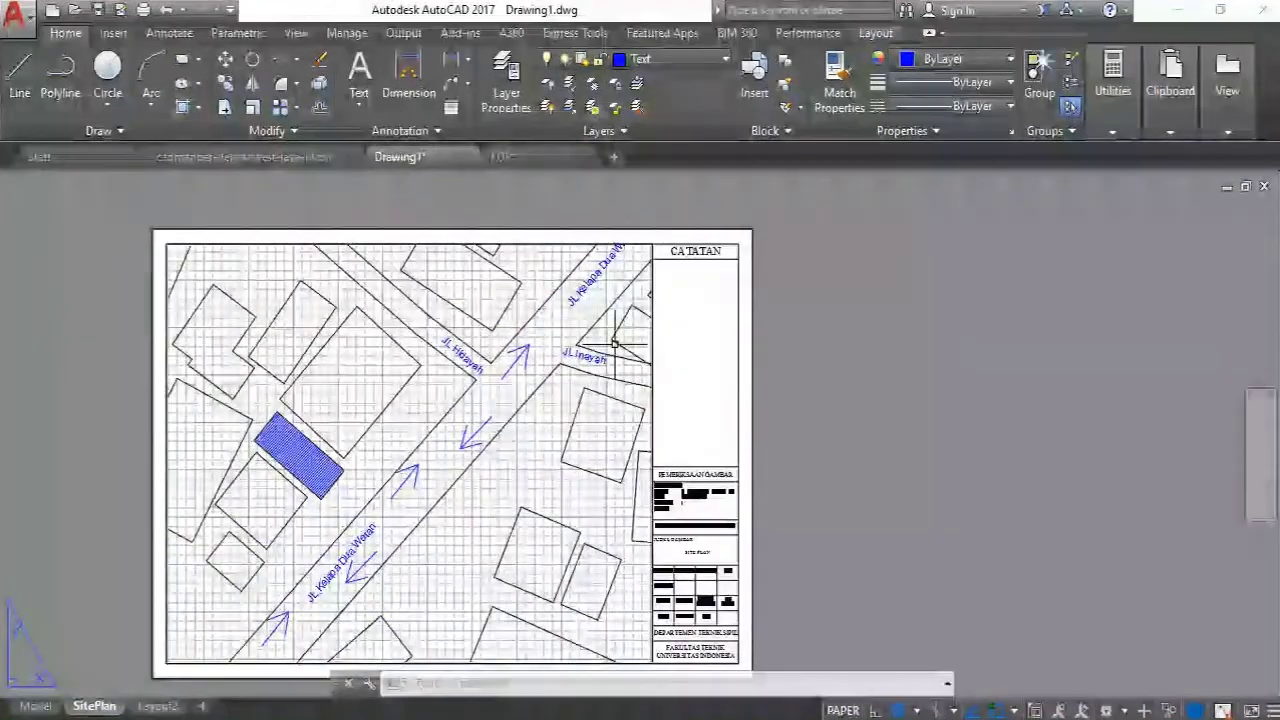
pyautogui.moveTo(607, 354); pyautogui.dragTo(524, 365, button='middle')
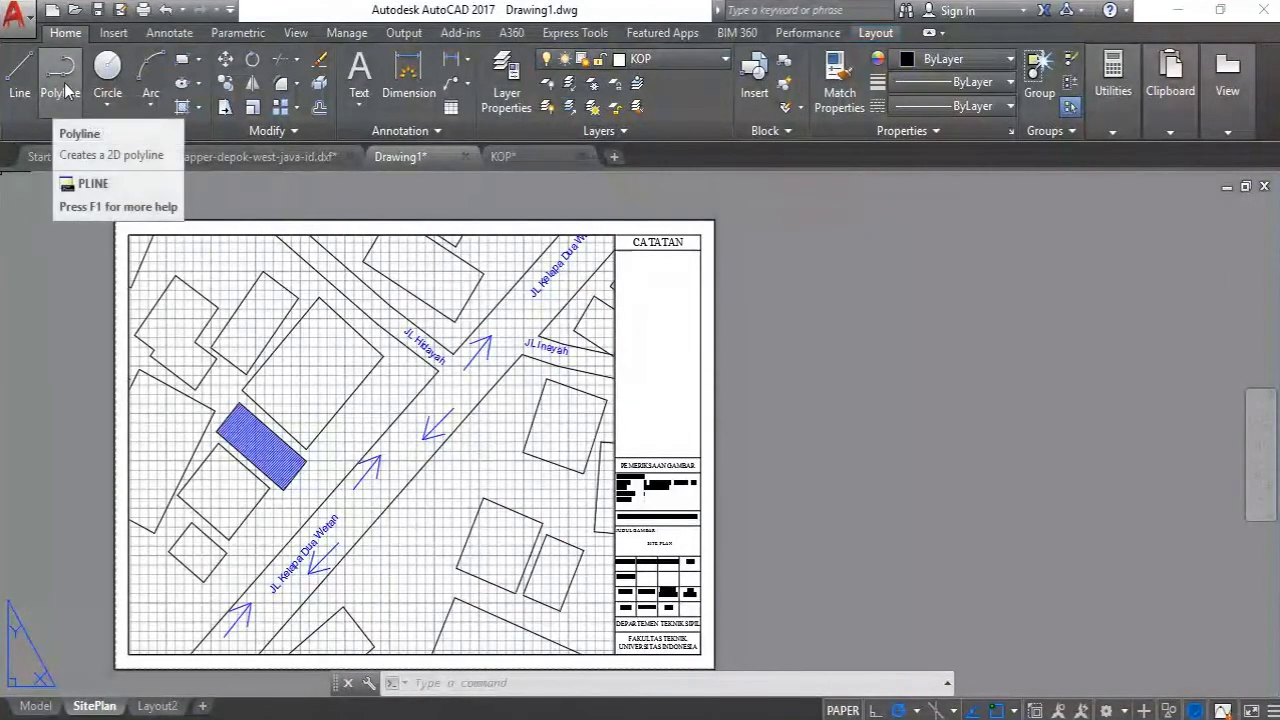
# Draw a north-arrow polyline beside the sheet with a vertical shaft about 50 units long, a 32-unit slanted edge at 300° and a horizontal return to the shaft
pyautogui.click(54, 98)
pyautogui.scroll(3, 165, 266)
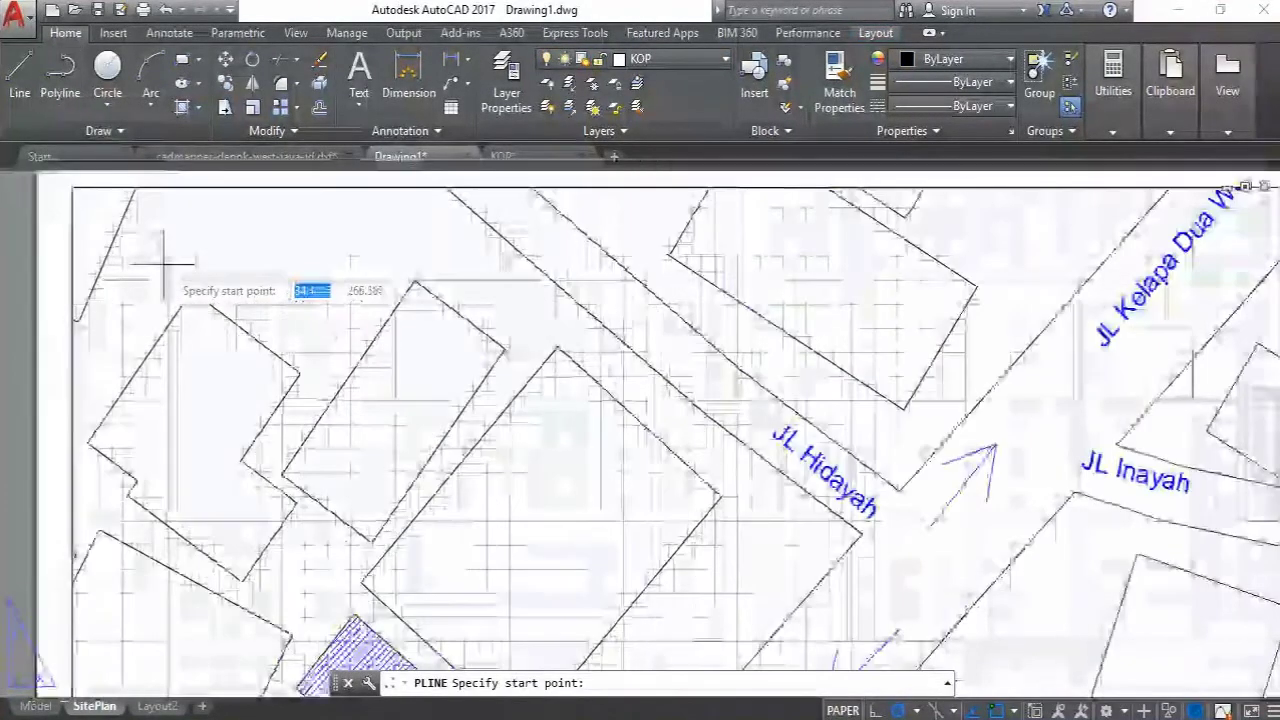
pyautogui.moveTo(163, 264); pyautogui.dragTo(263, 266, button='middle')
pyautogui.scroll(-2, 260, 266)
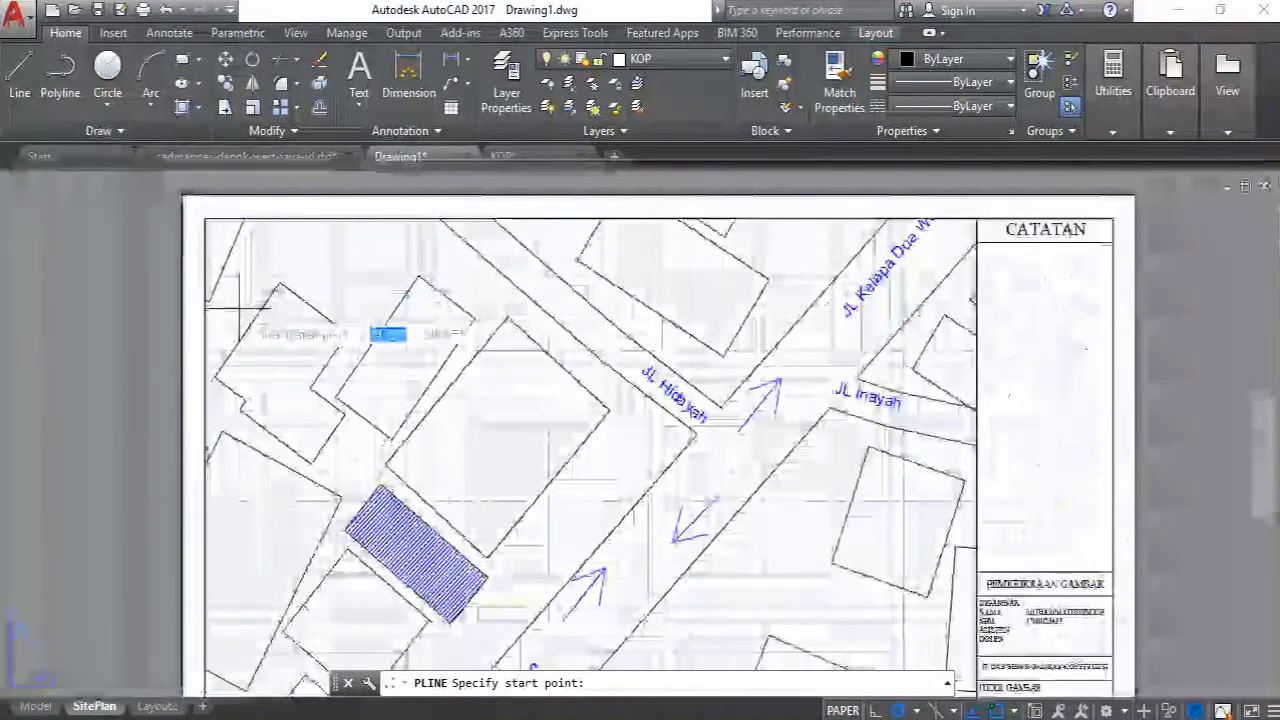
pyautogui.scroll(-4, 125, 312)
pyautogui.moveTo(371, 318); pyautogui.dragTo(290, 314, button='middle')
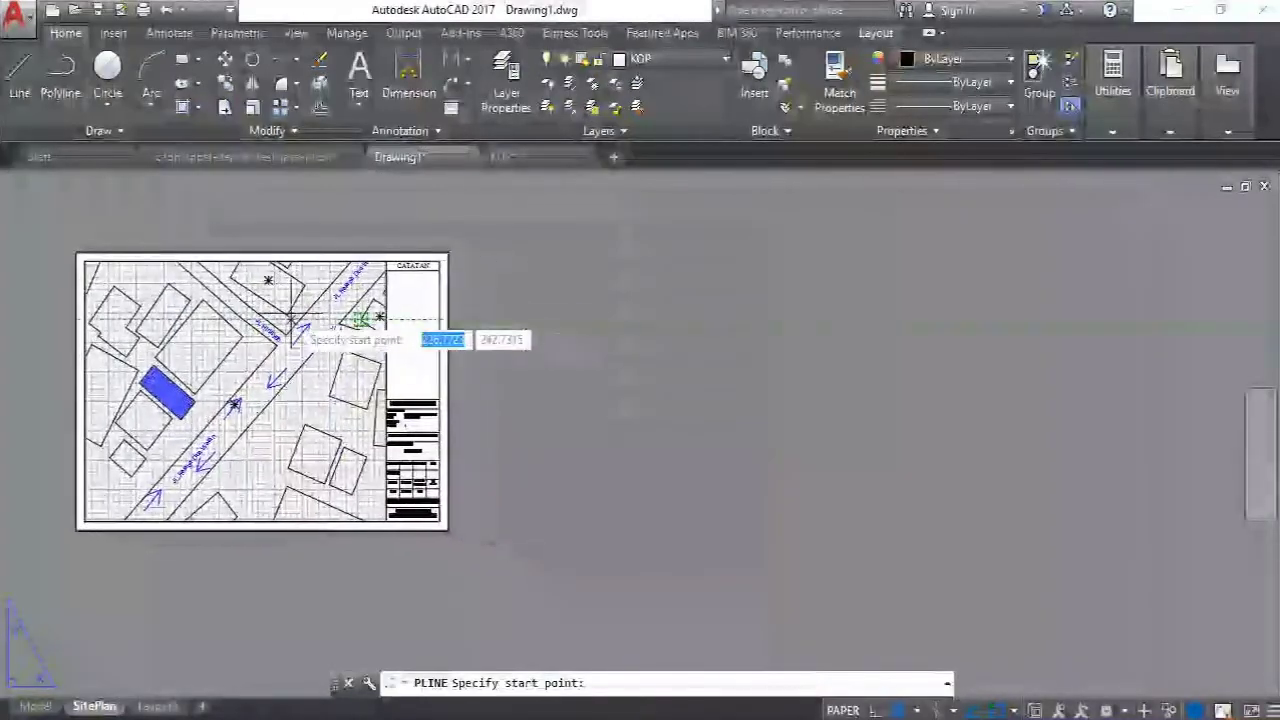
pyautogui.scroll(2, 472, 275)
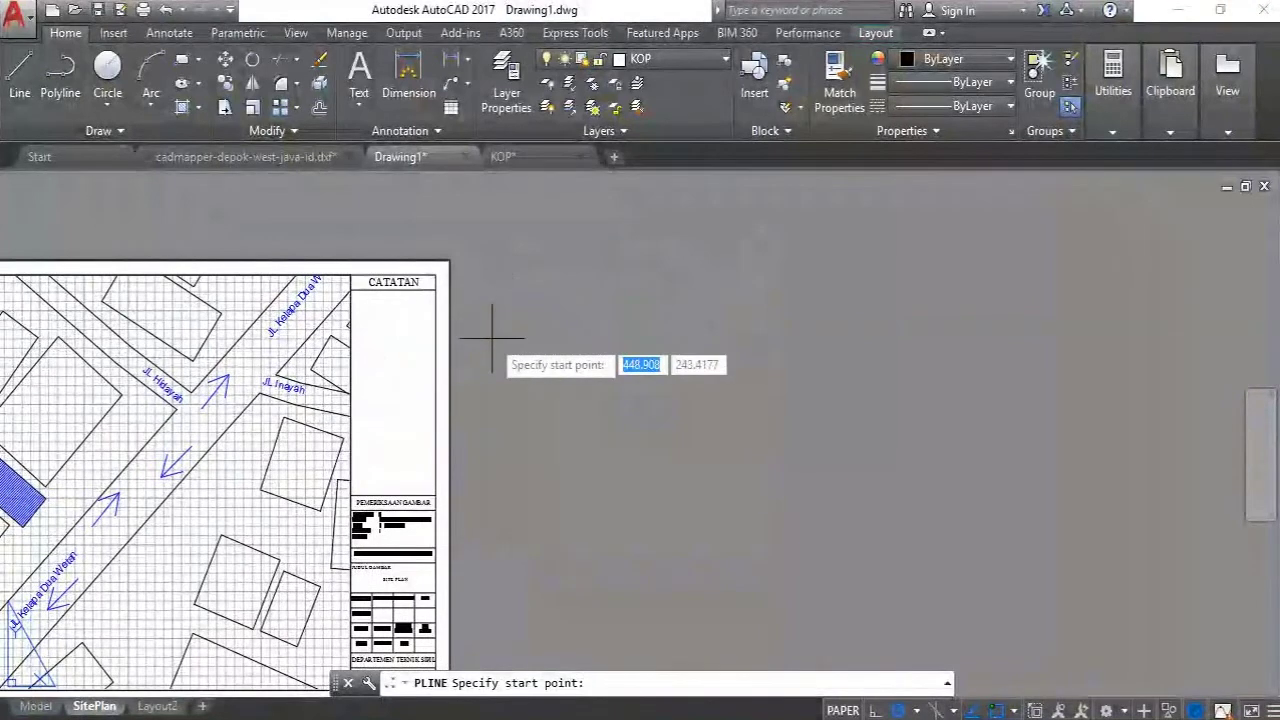
pyautogui.click(491, 338)
pyautogui.scroll(2, 491, 260)
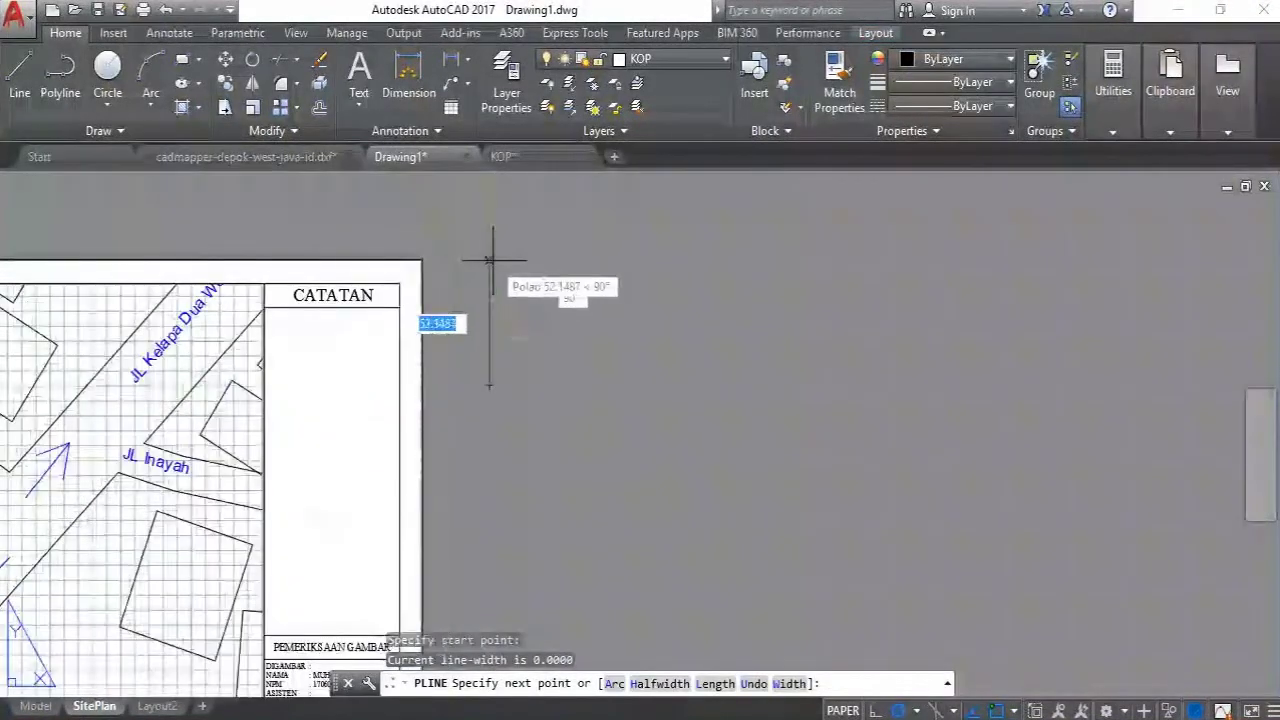
pyautogui.click(489, 271)
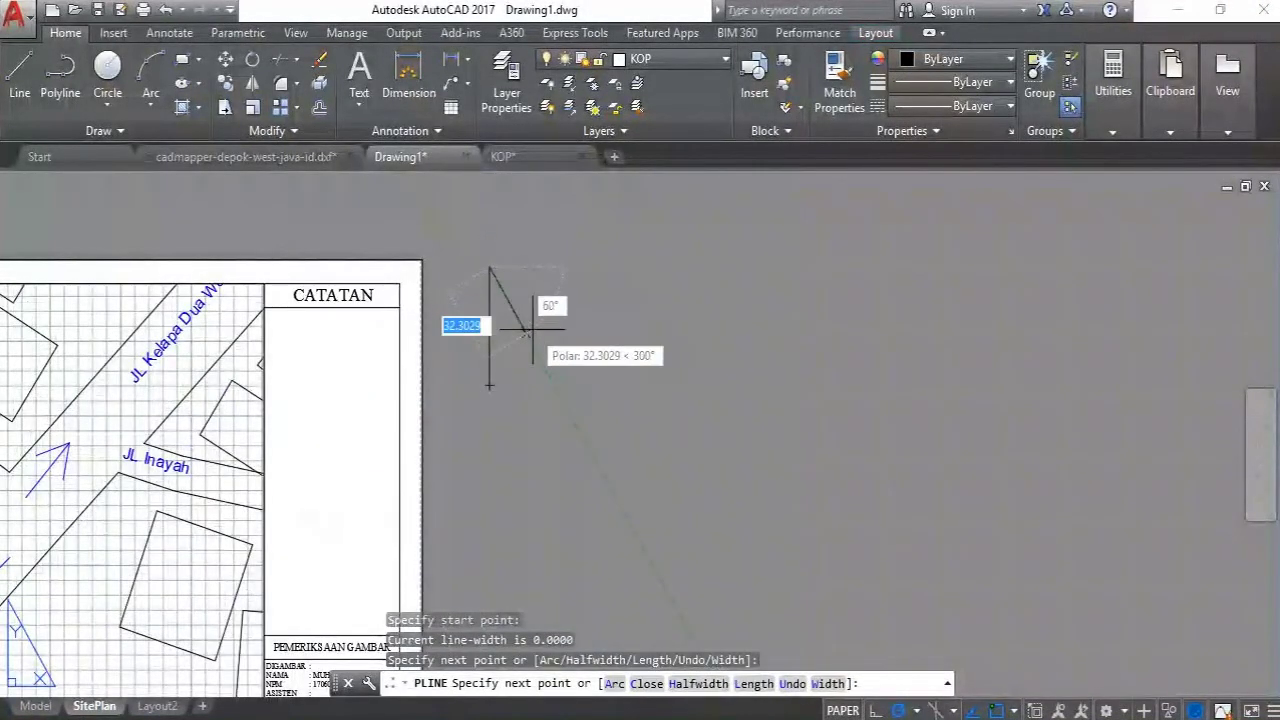
pyautogui.click(526, 332)
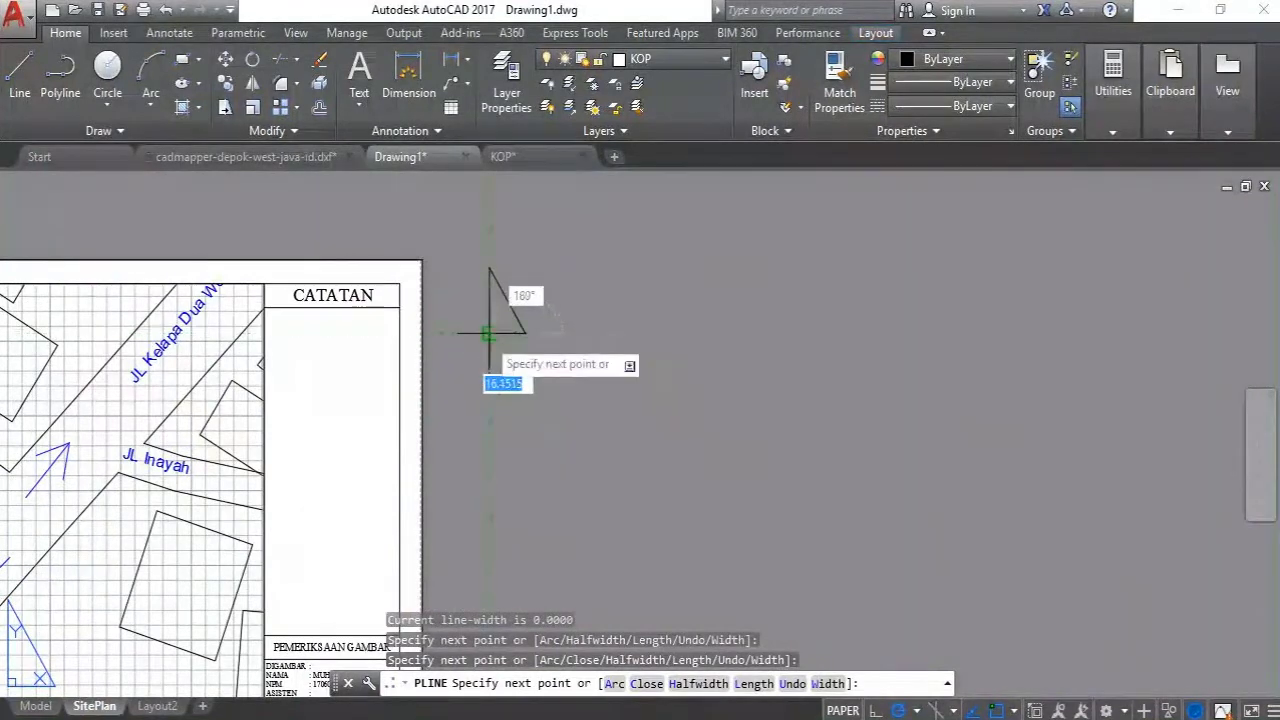
pyautogui.click(489, 332)
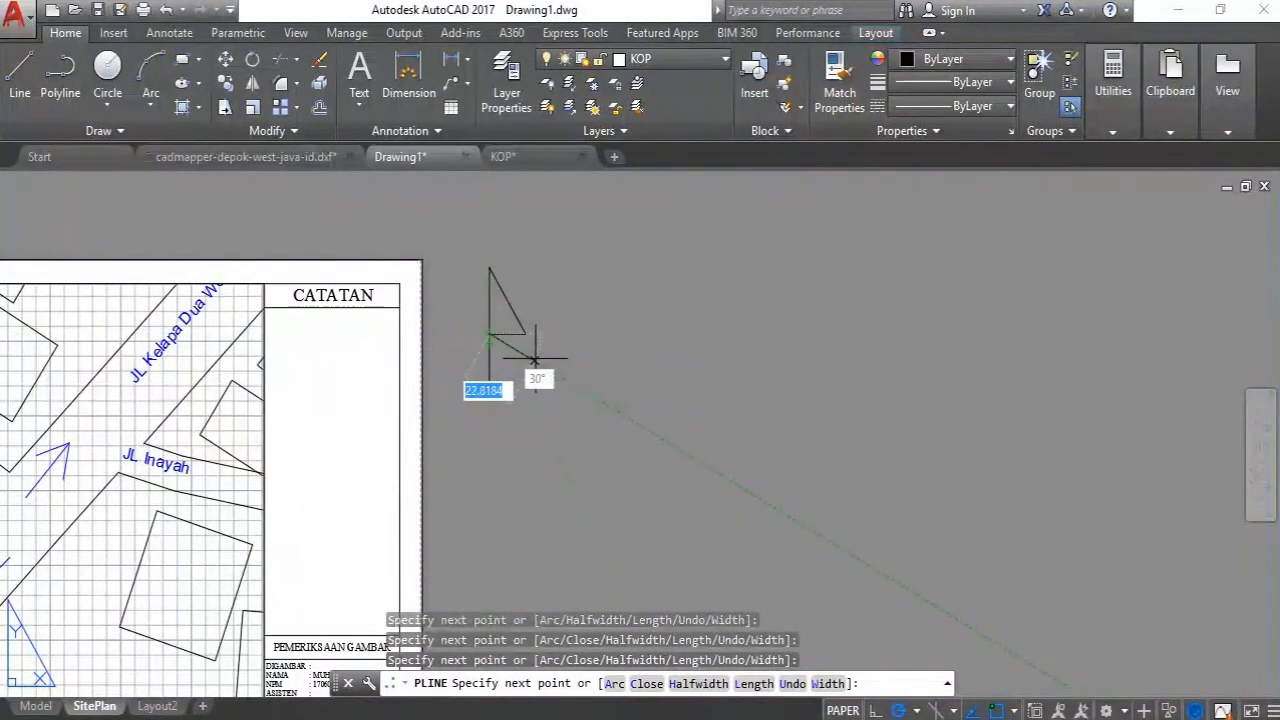
pyautogui.press('Escape')
pyautogui.scroll(-1, 534, 358)
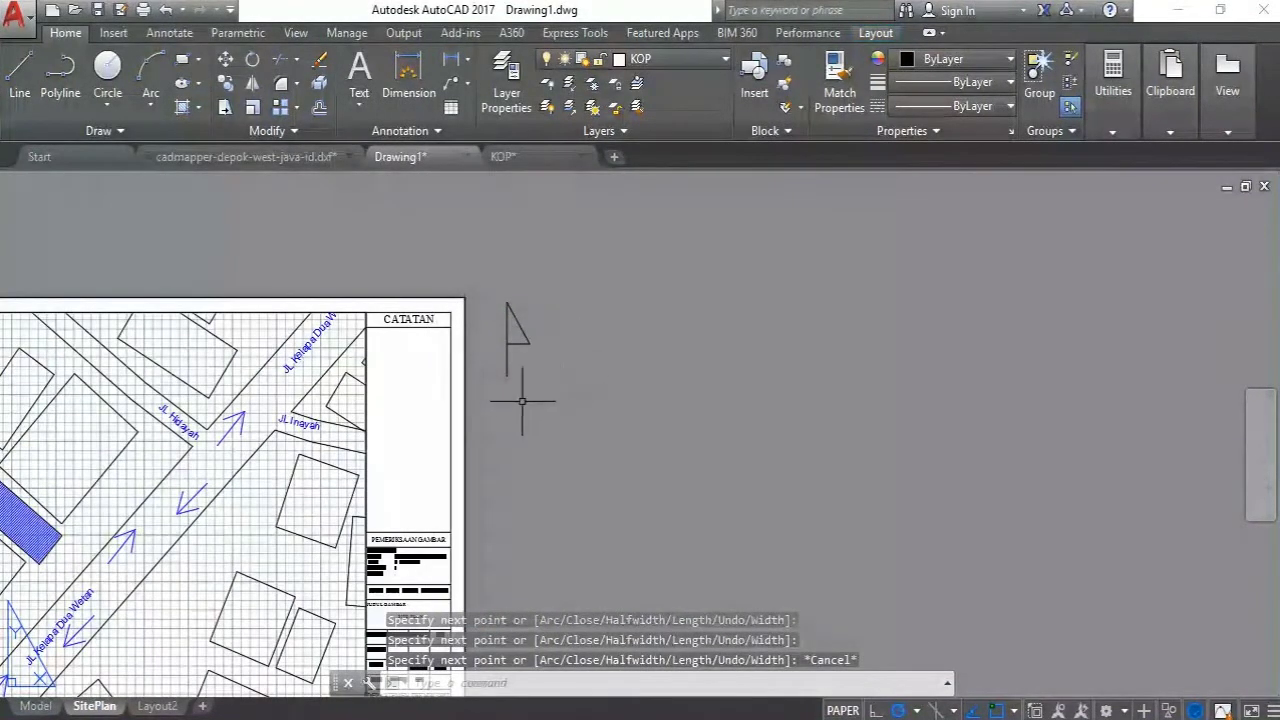
# Fill the triangular head of the north arrow with a SOLID hatch
pyautogui.scroll(2, 569, 331)
pyautogui.scroll(1, 569, 337)
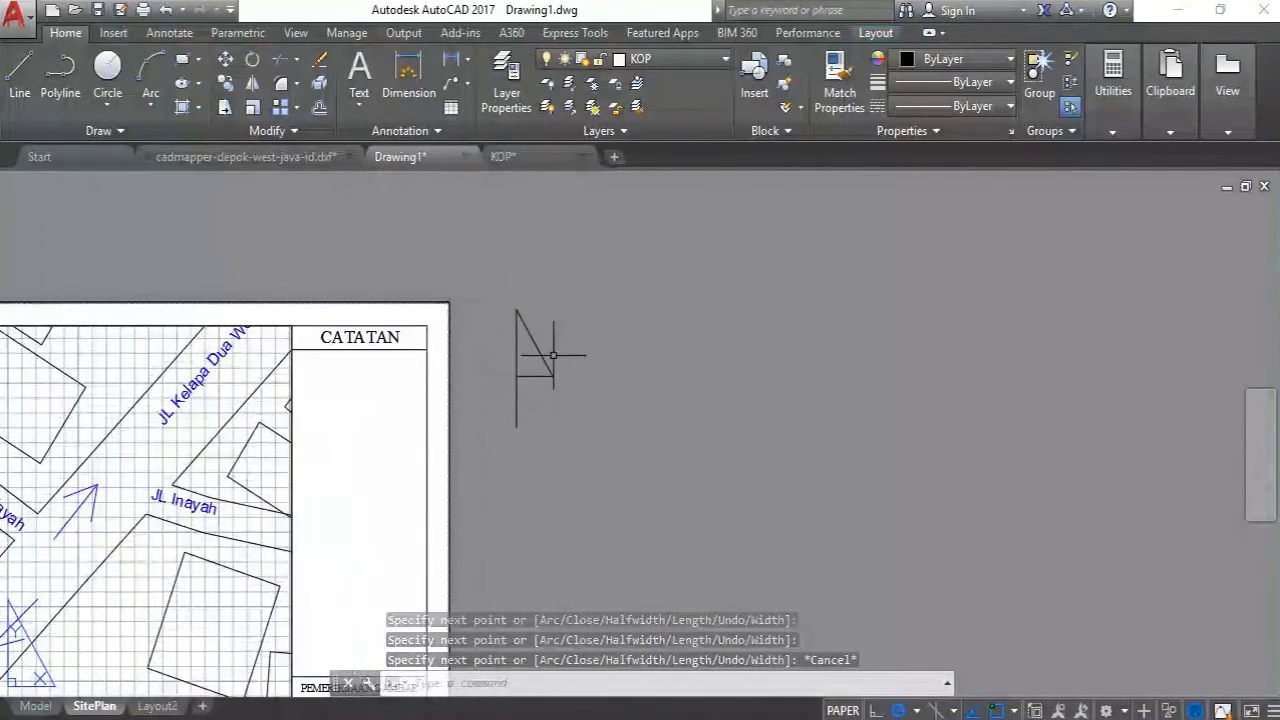
pyautogui.write('hat')
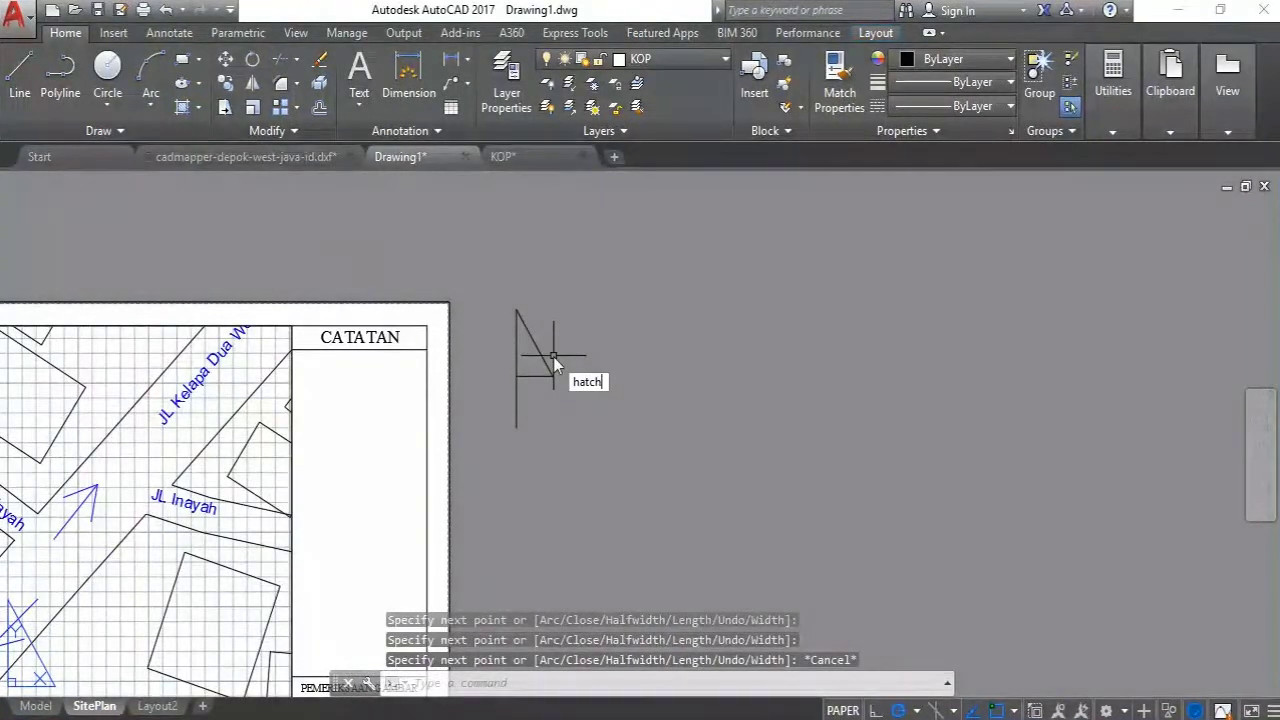
pyautogui.write('ch')
pyautogui.press('Return')
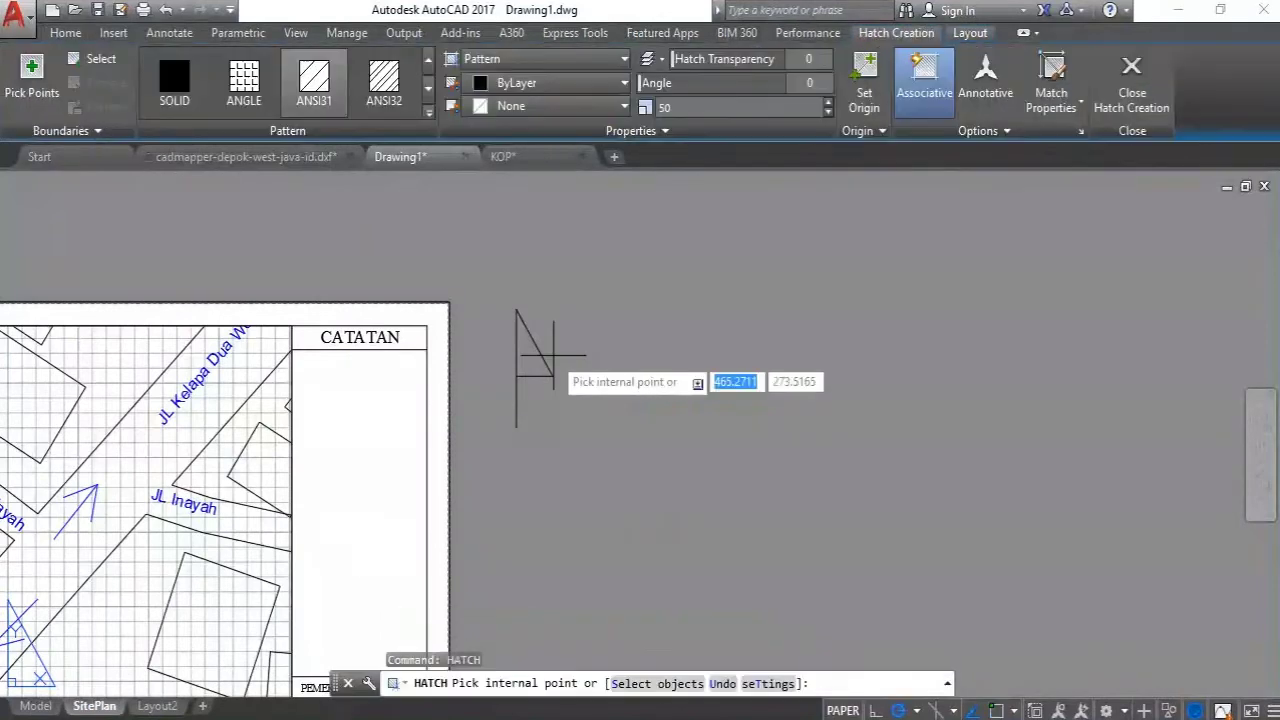
pyautogui.click(174, 80)
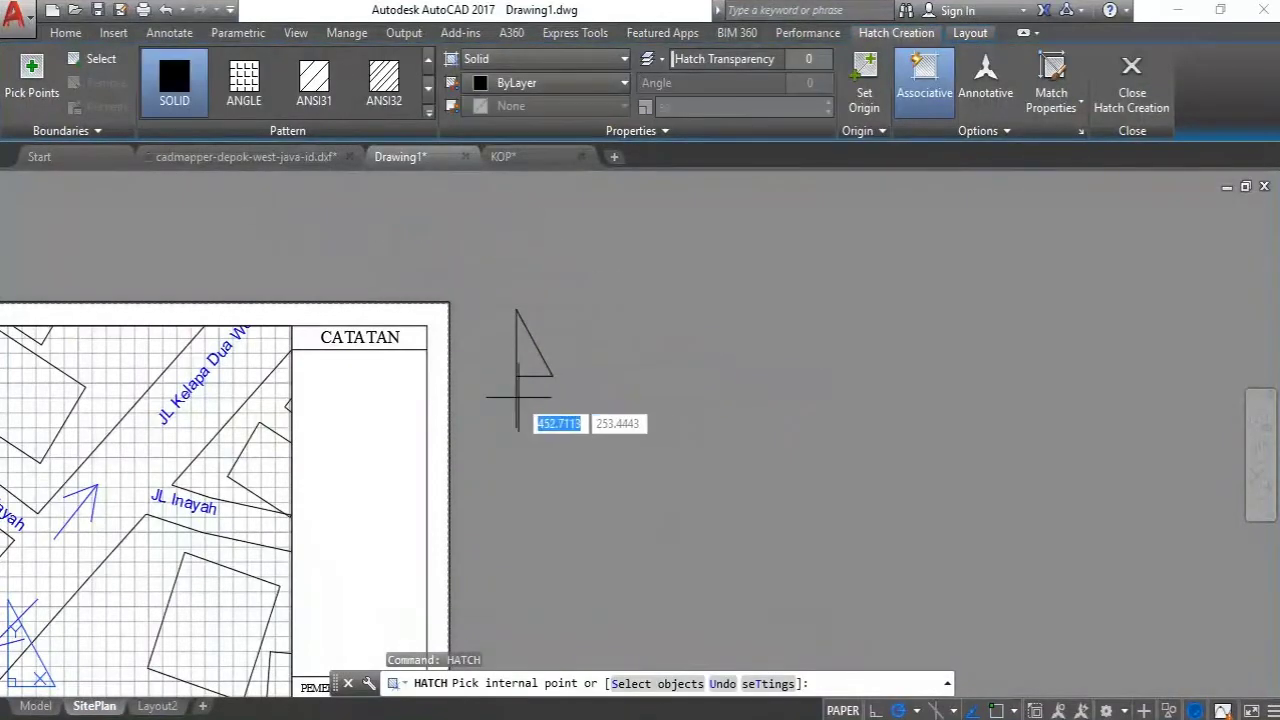
pyautogui.click(524, 348)
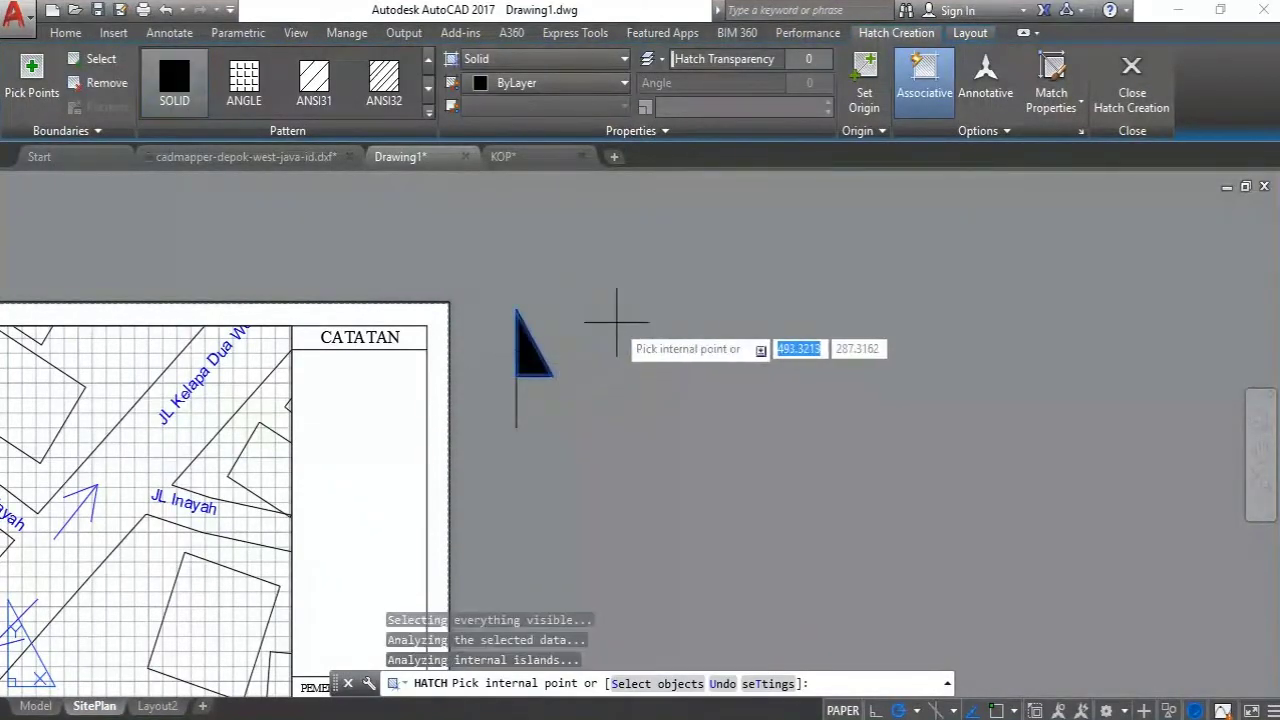
pyautogui.press('Return')
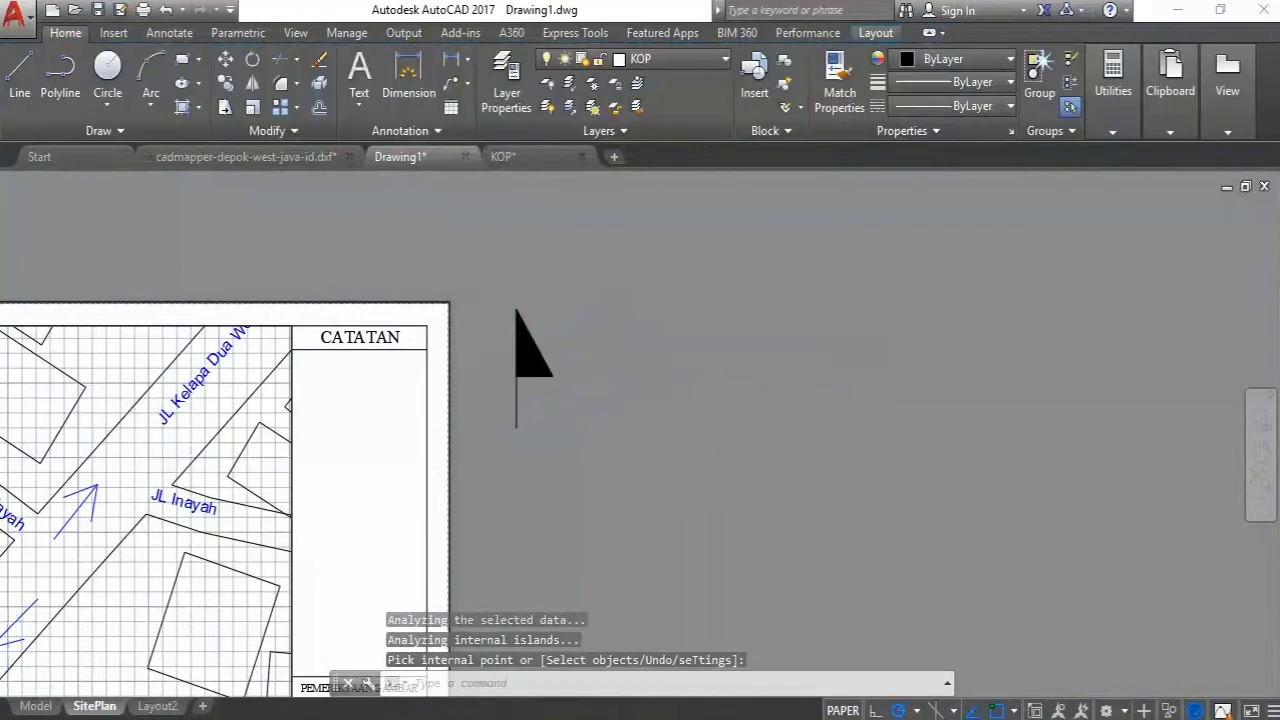
# Stretch the lower end of the north arrow's shaft straight down by about 13 units
pyautogui.scroll(-2, 686, 429)
pyautogui.click(598, 403)
pyautogui.click(572, 414)
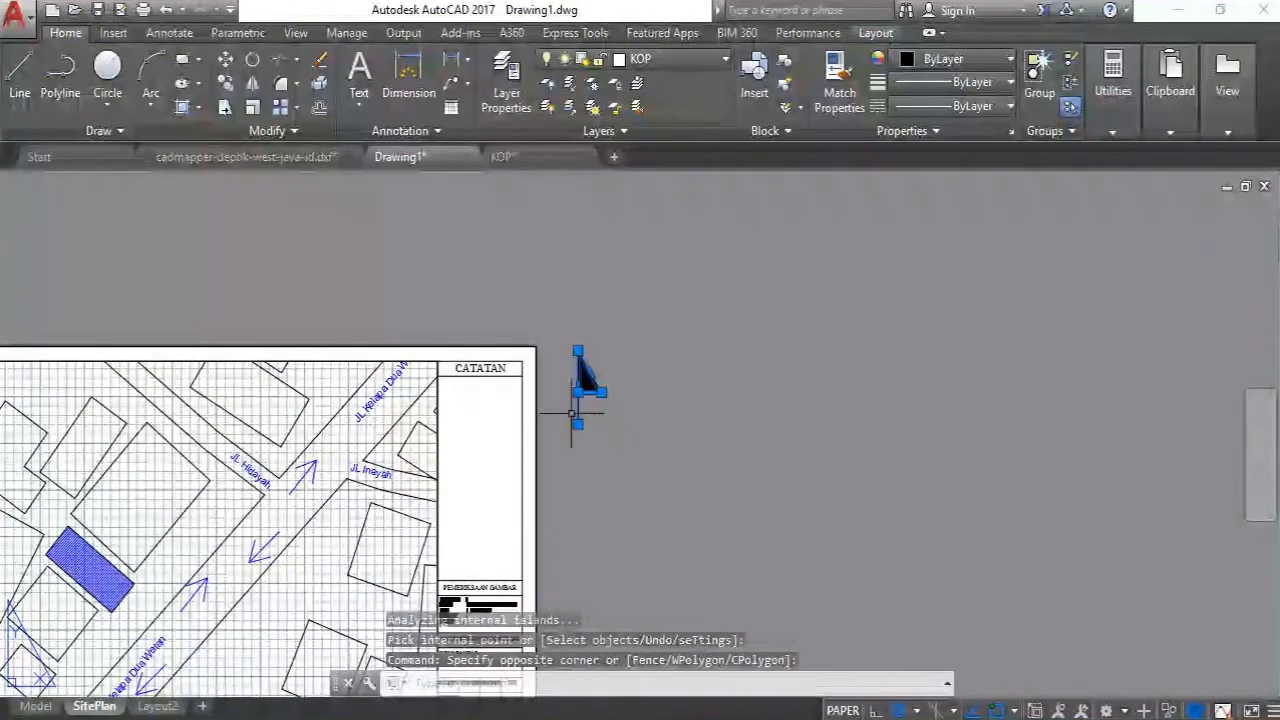
pyautogui.scroll(4, 574, 416)
pyautogui.click(584, 438)
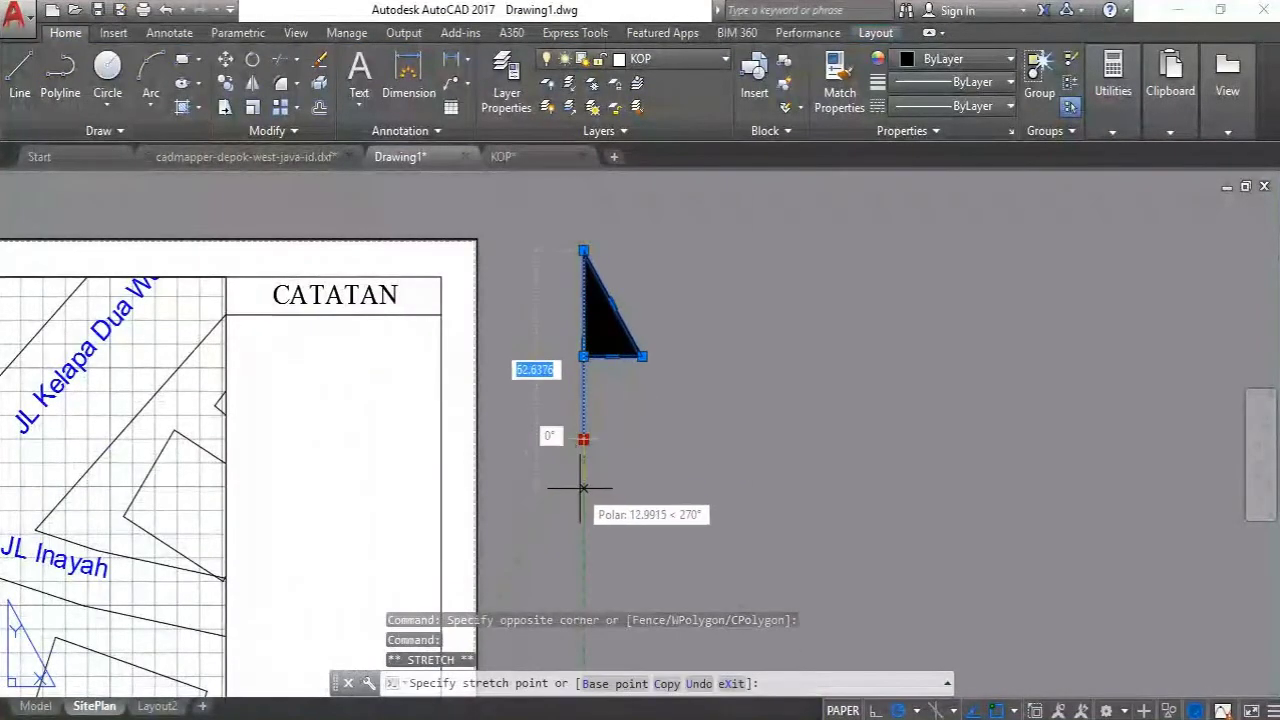
pyautogui.scroll(-2, 704, 427)
pyautogui.press('Escape')
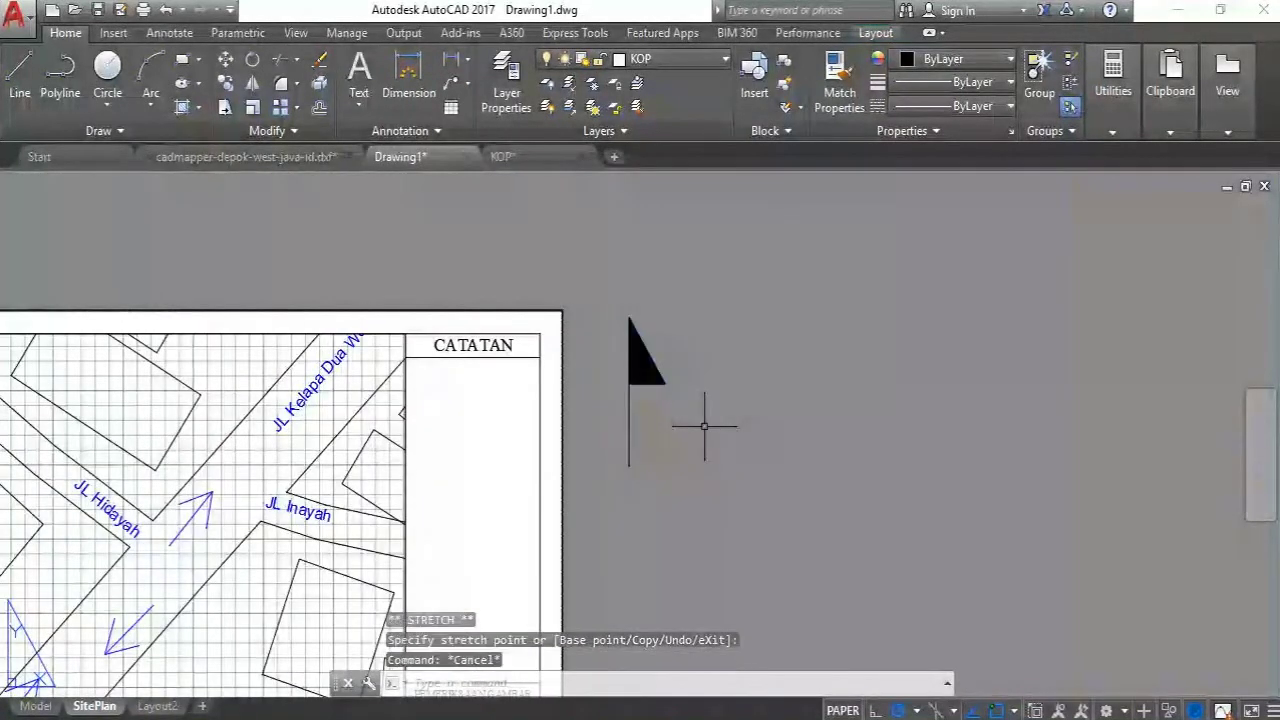
# Move the whole north arrow from beside the sheet into the upper-left corner of the site plan viewport
pyautogui.scroll(-2, 700, 425)
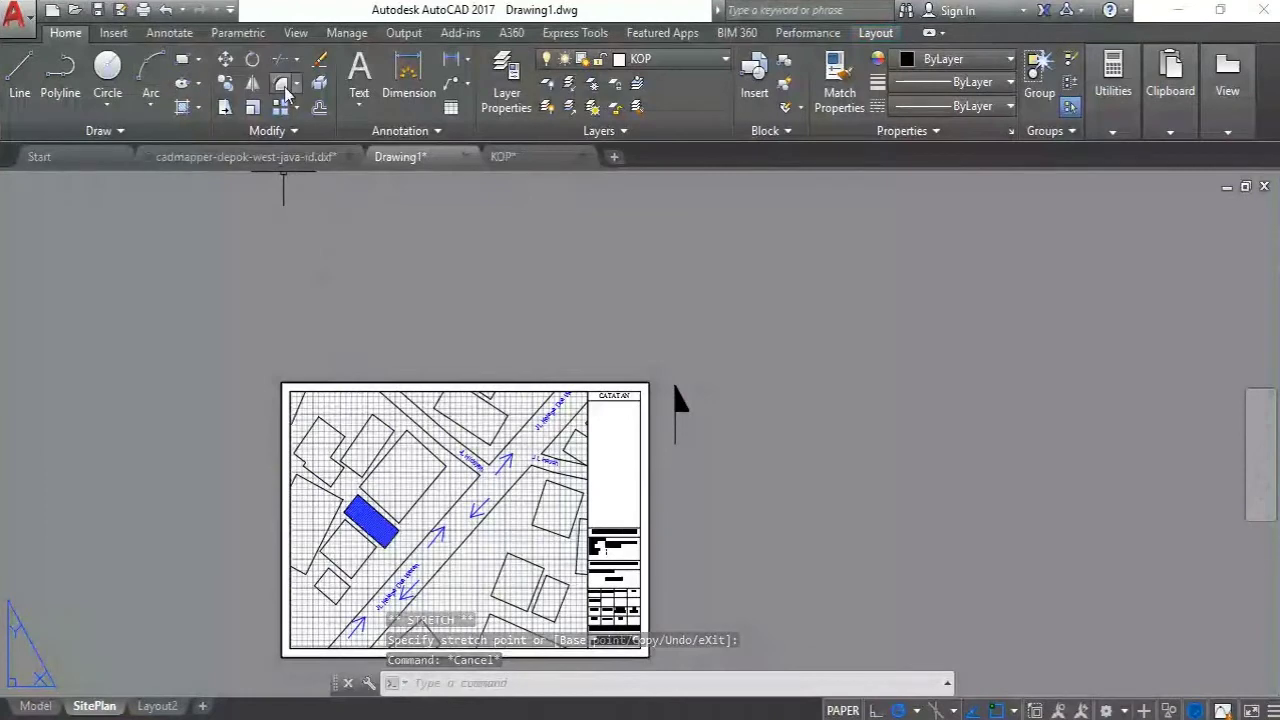
pyautogui.click(778, 492)
pyautogui.click(672, 345)
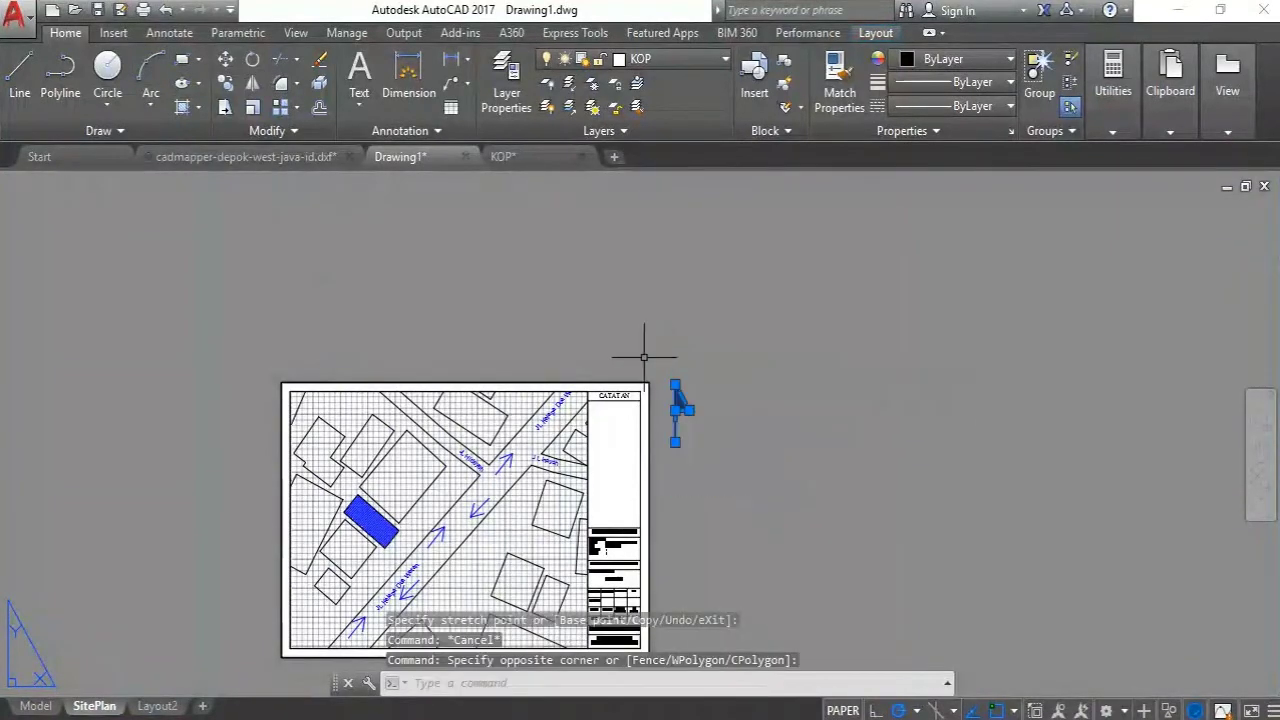
pyautogui.click(226, 61)
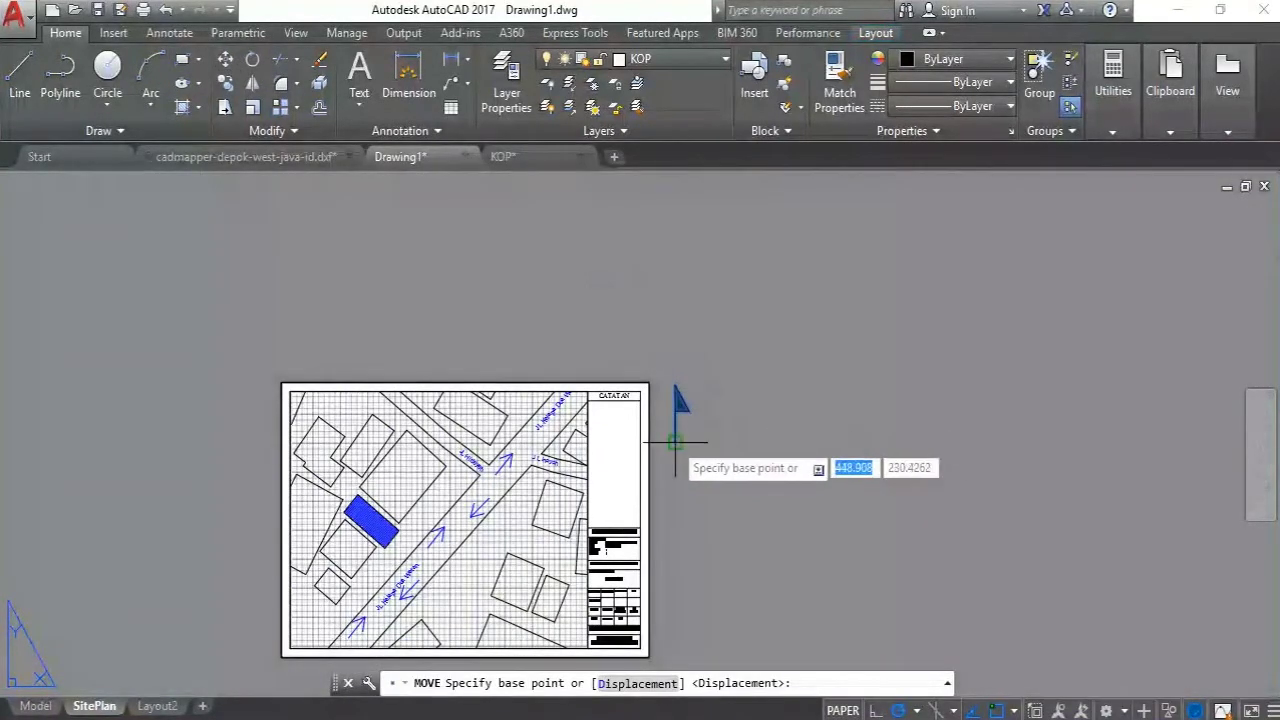
pyautogui.click(677, 402)
pyautogui.scroll(3, 310, 435)
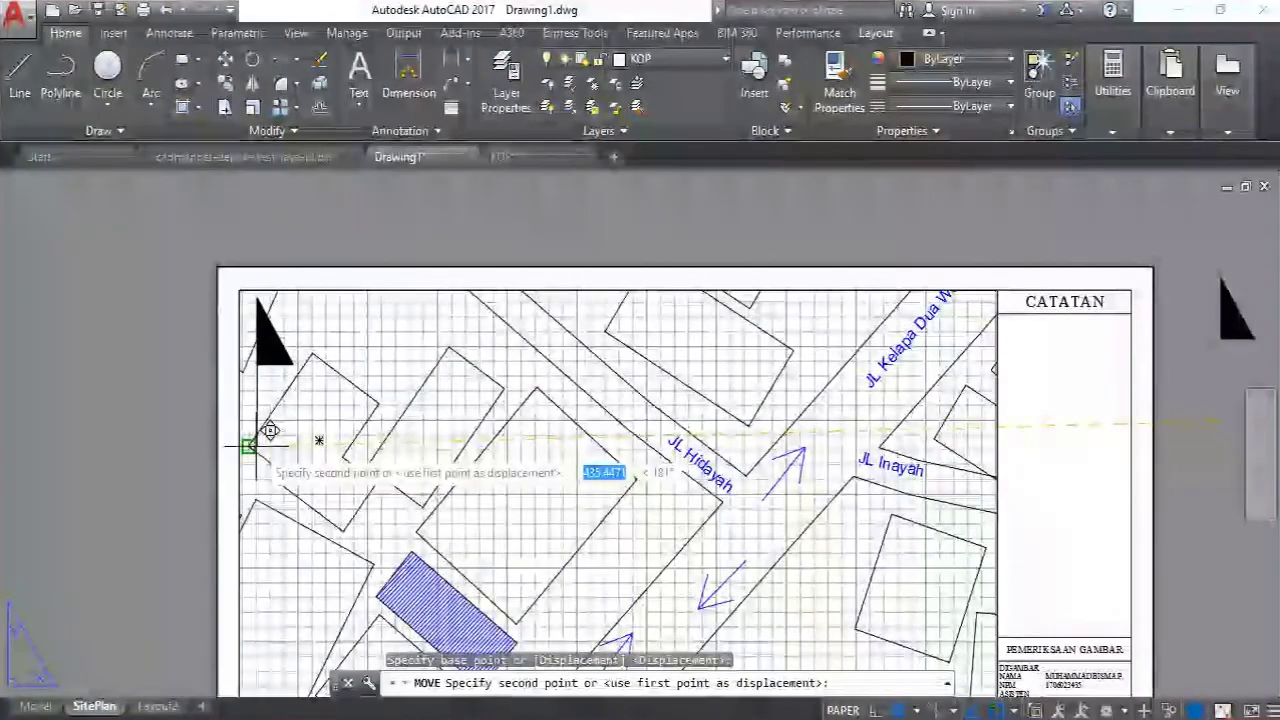
pyautogui.click(266, 432)
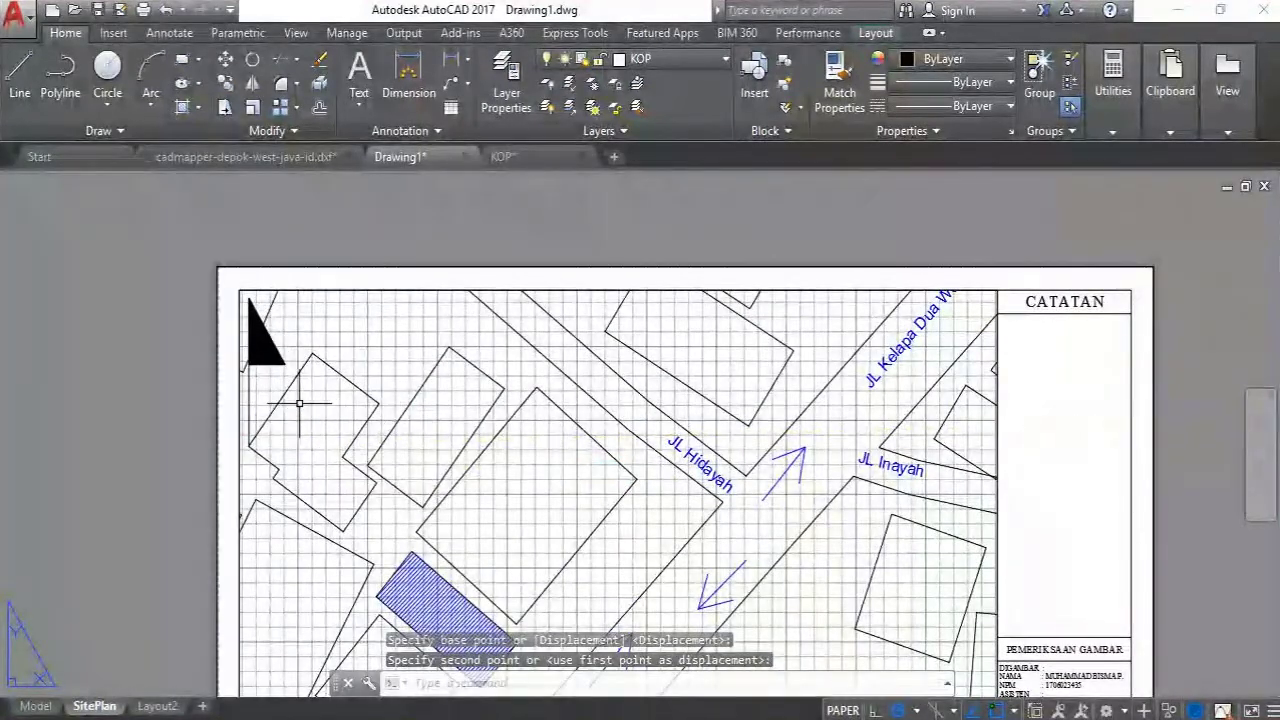
# Add the multiline text "U" with a height of 5 just right of the north arrow's head
pyautogui.scroll(-2, 289, 383)
pyautogui.scroll(2, 337, 383)
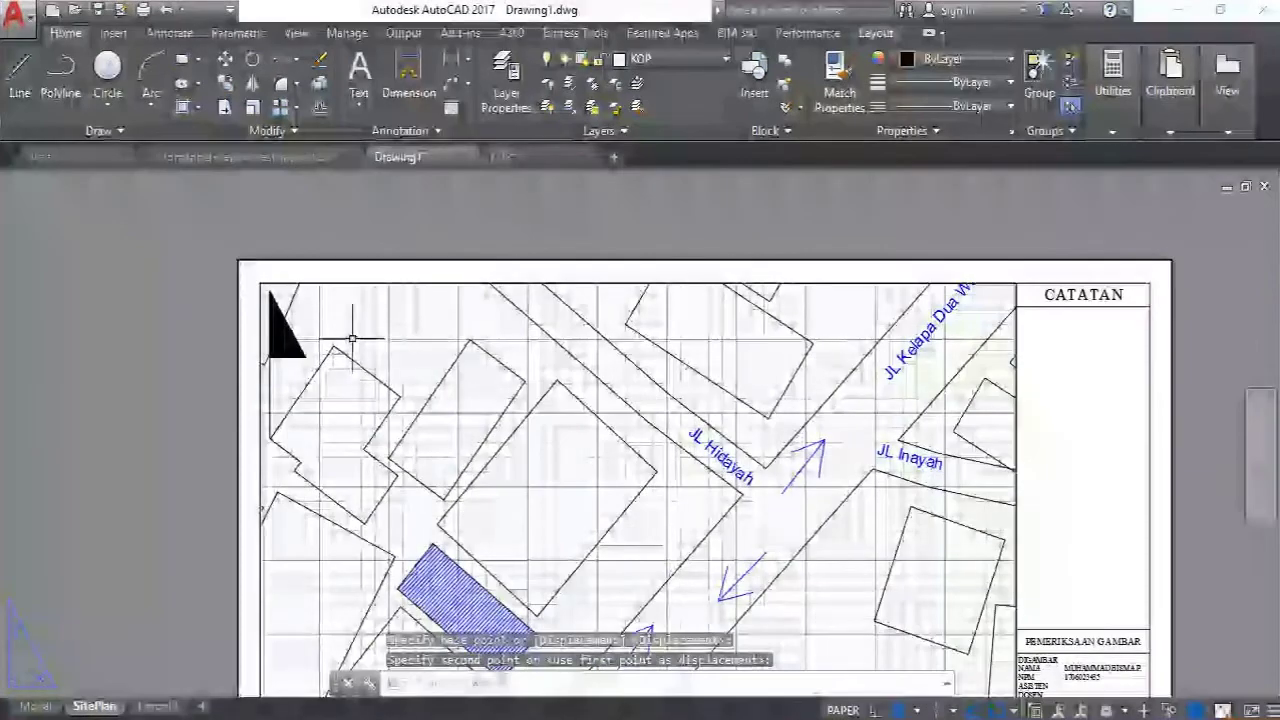
pyautogui.click(359, 101)
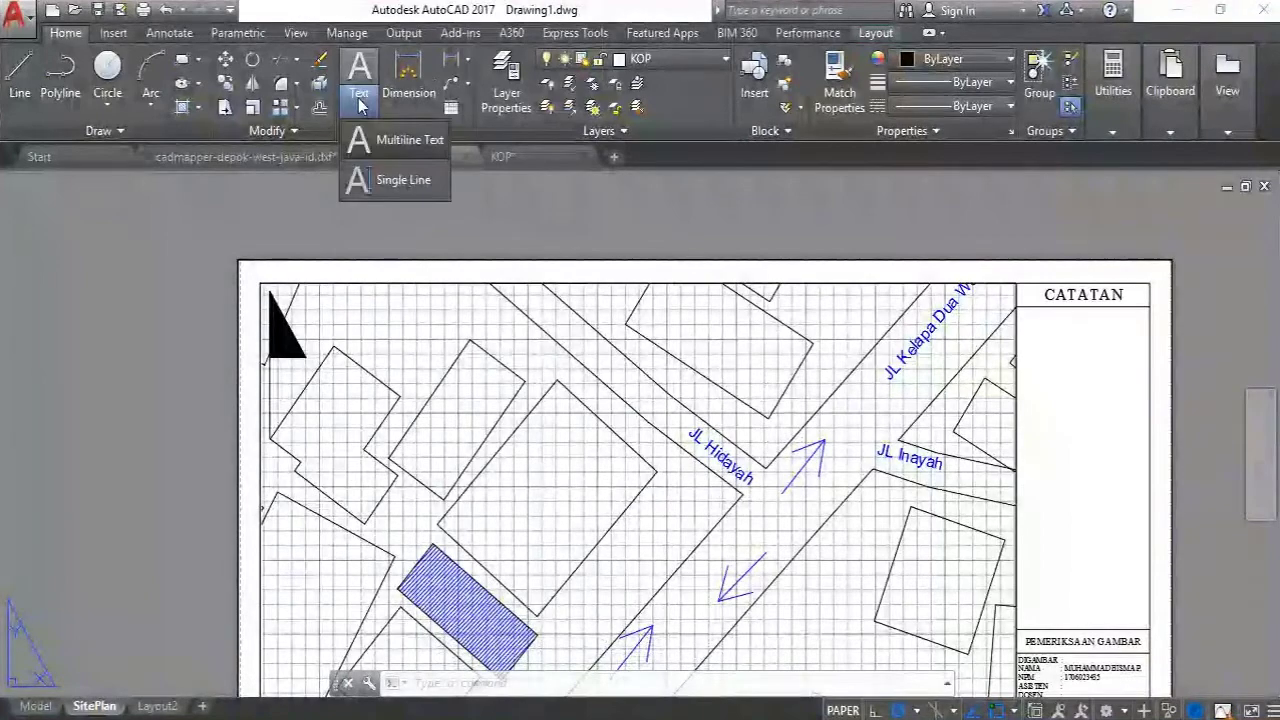
pyautogui.click(393, 143)
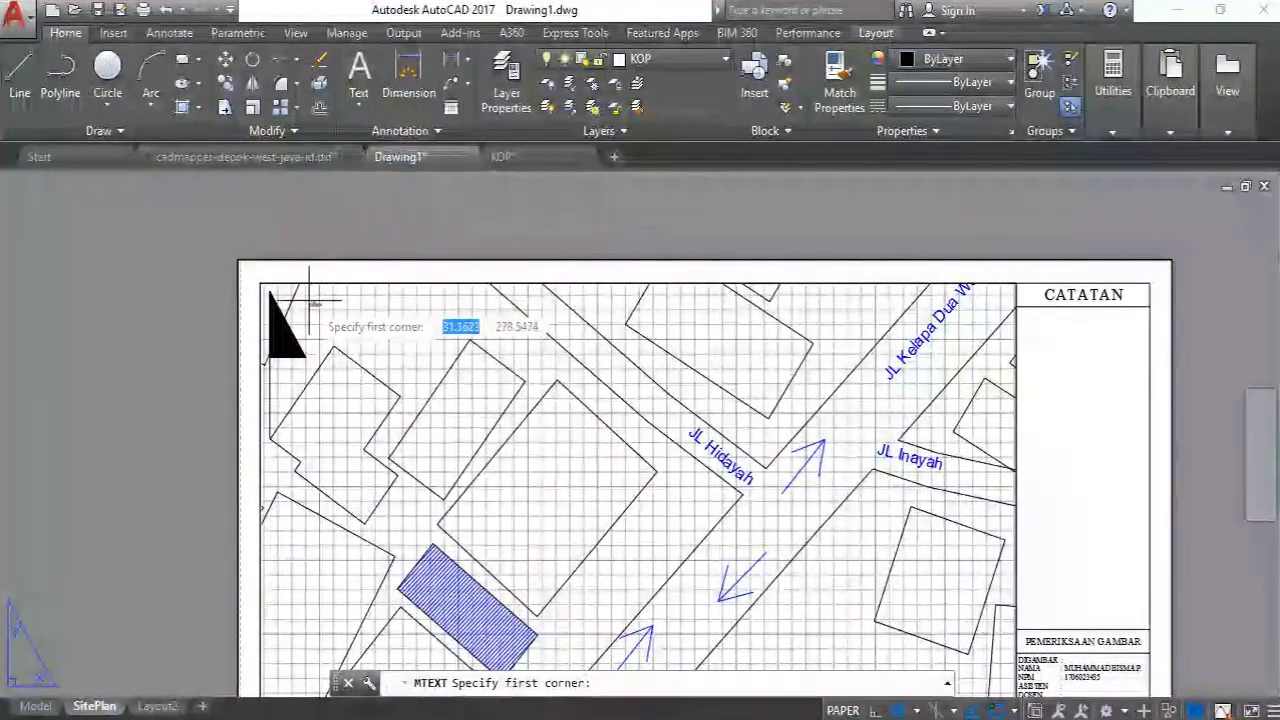
pyautogui.click(309, 300)
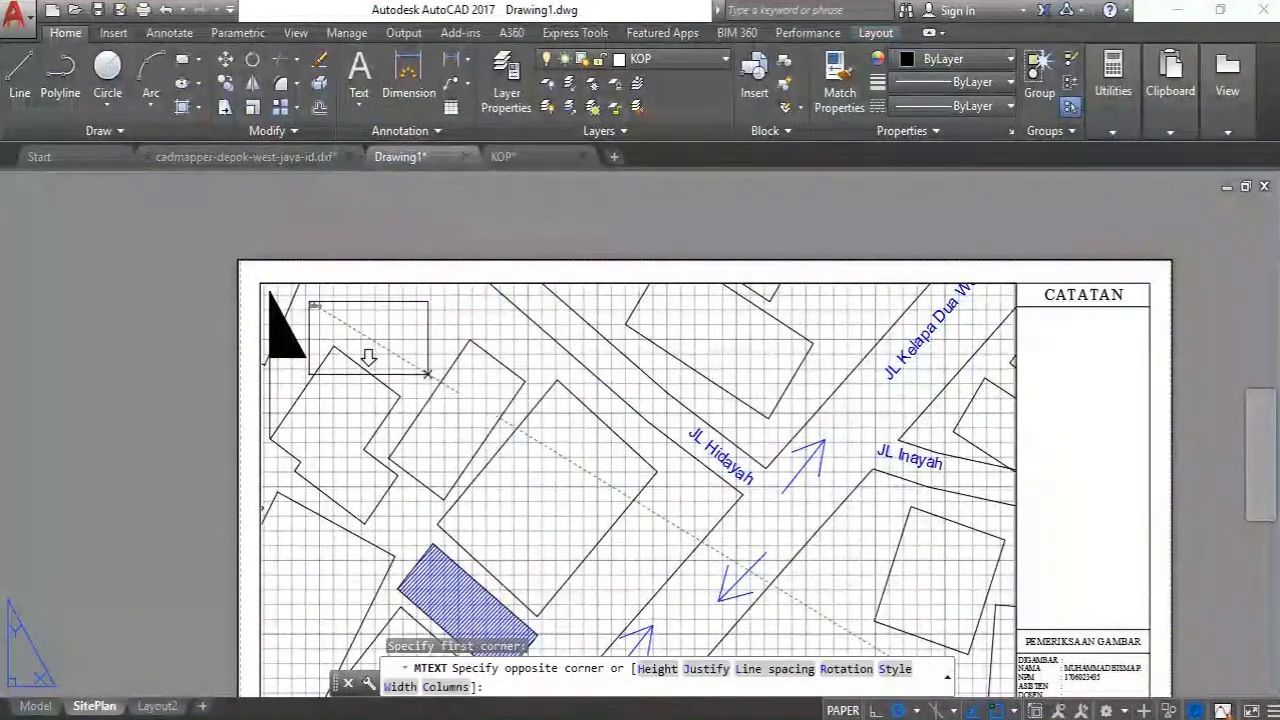
pyautogui.click(428, 387)
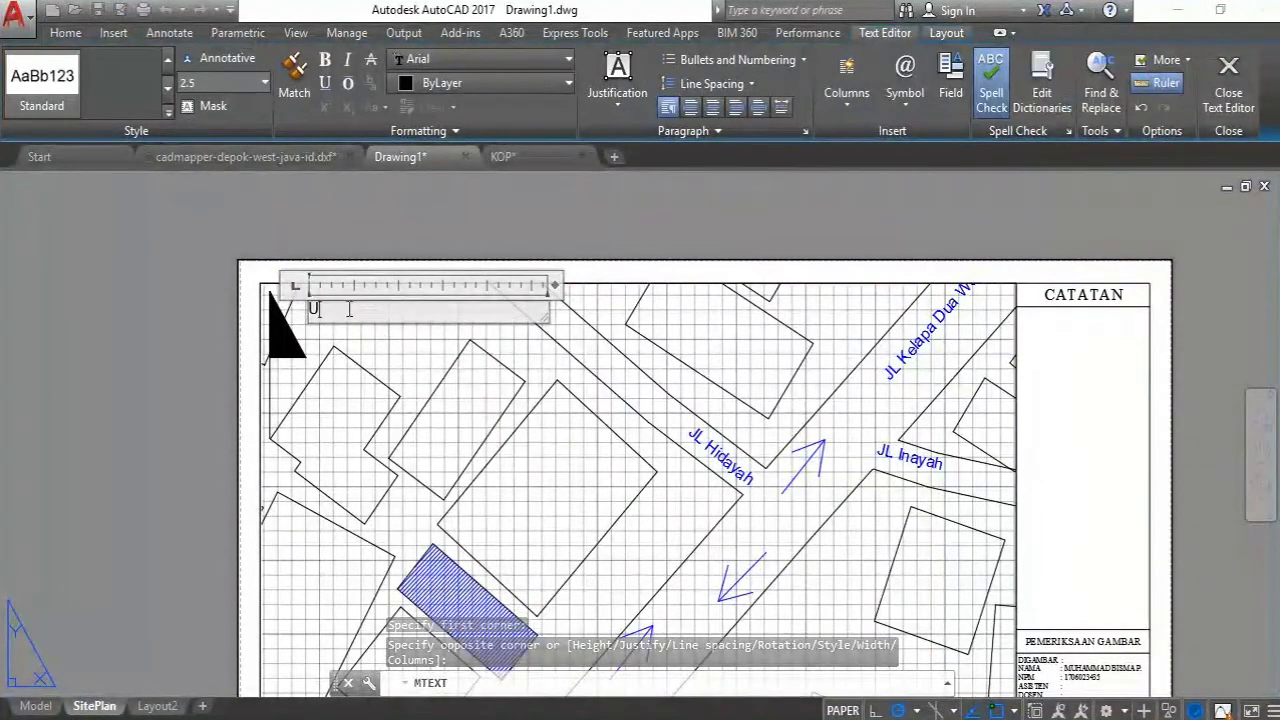
pyautogui.moveTo(349, 309); pyautogui.dragTo(243, 296)
pyautogui.click(204, 88)
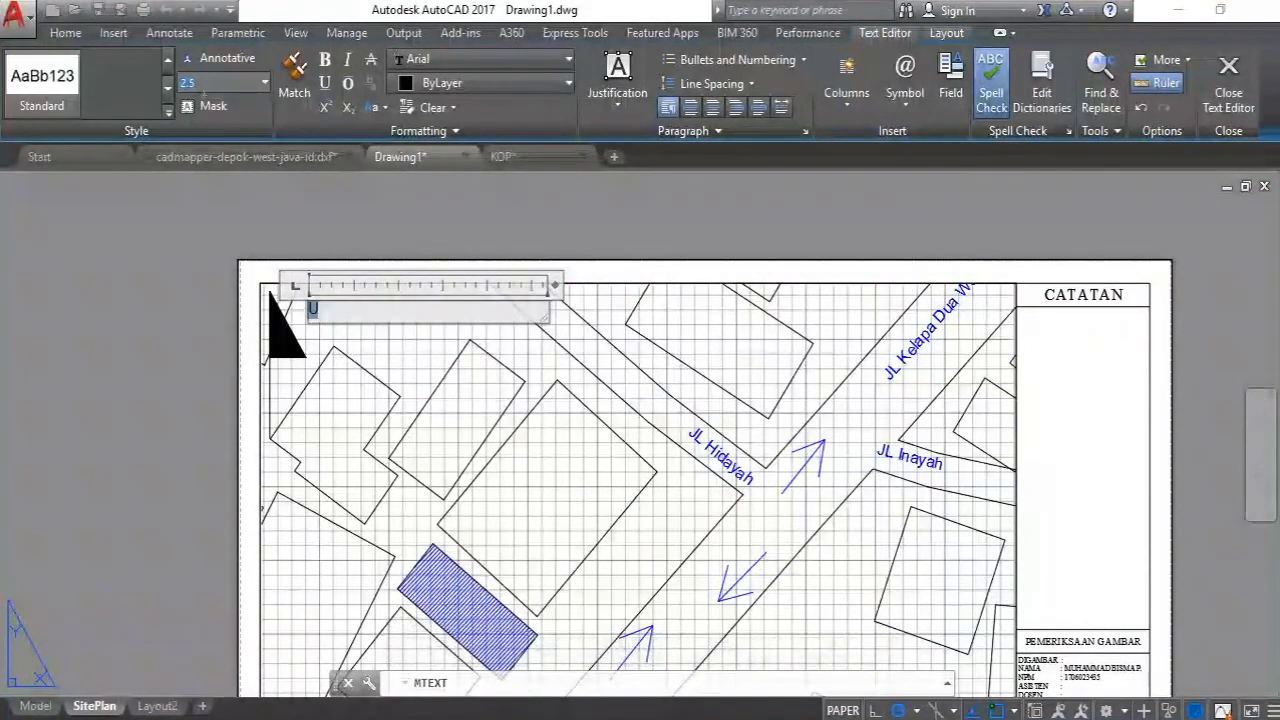
pyautogui.press('Return')
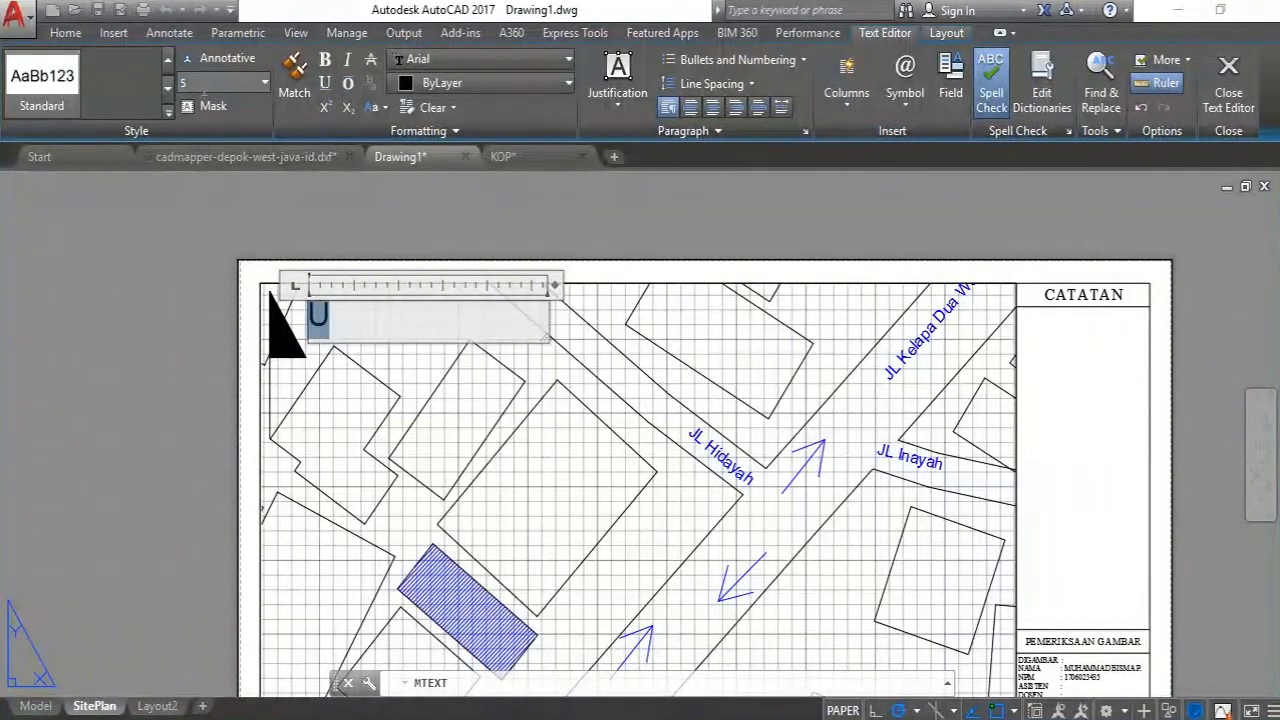
pyautogui.click(344, 233)
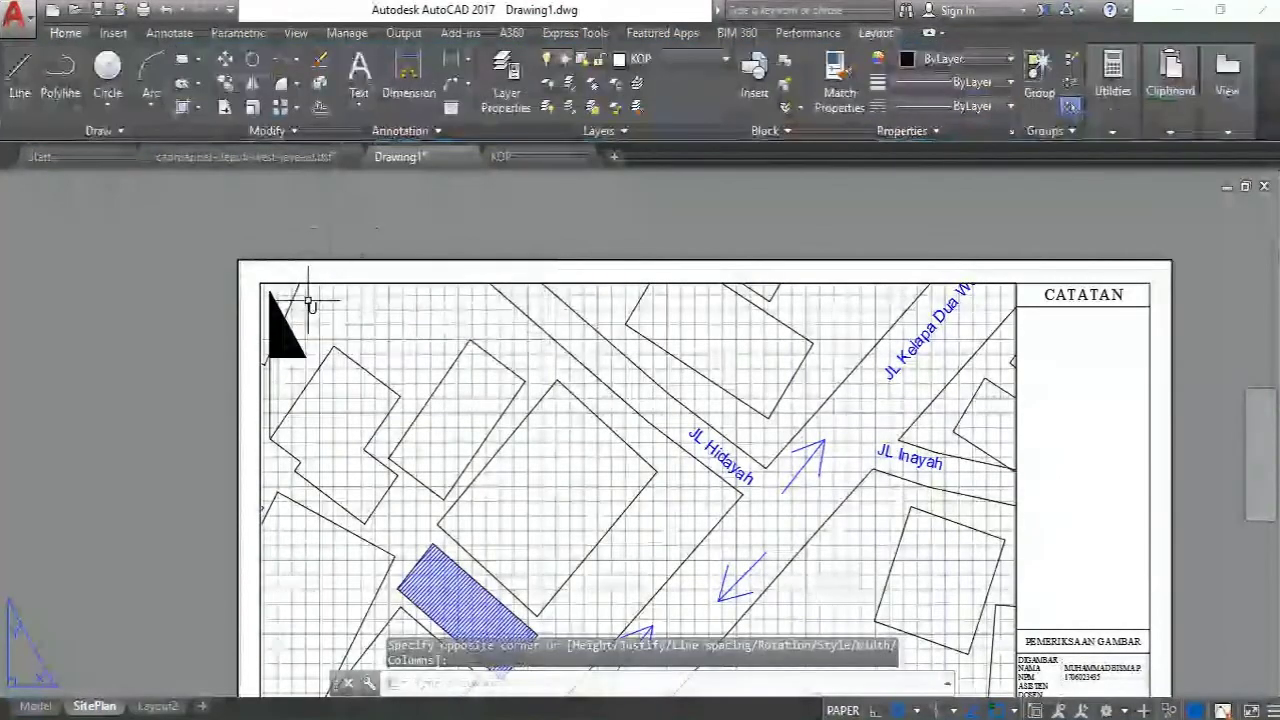
# Reopen the "U" label beside the north arrow and set its text height to 10
pyautogui.scroll(2, 326, 303)
pyautogui.click(326, 303)
pyautogui.click(313, 298)
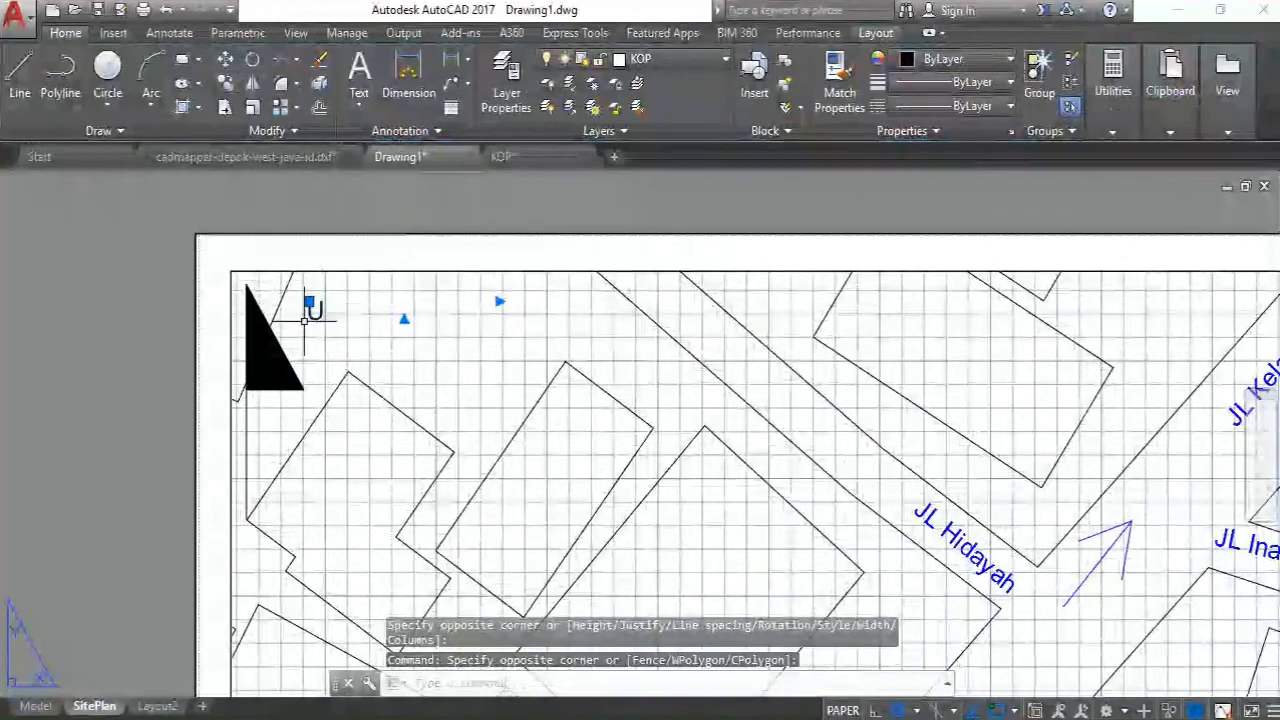
pyautogui.doubleClick(308, 318)
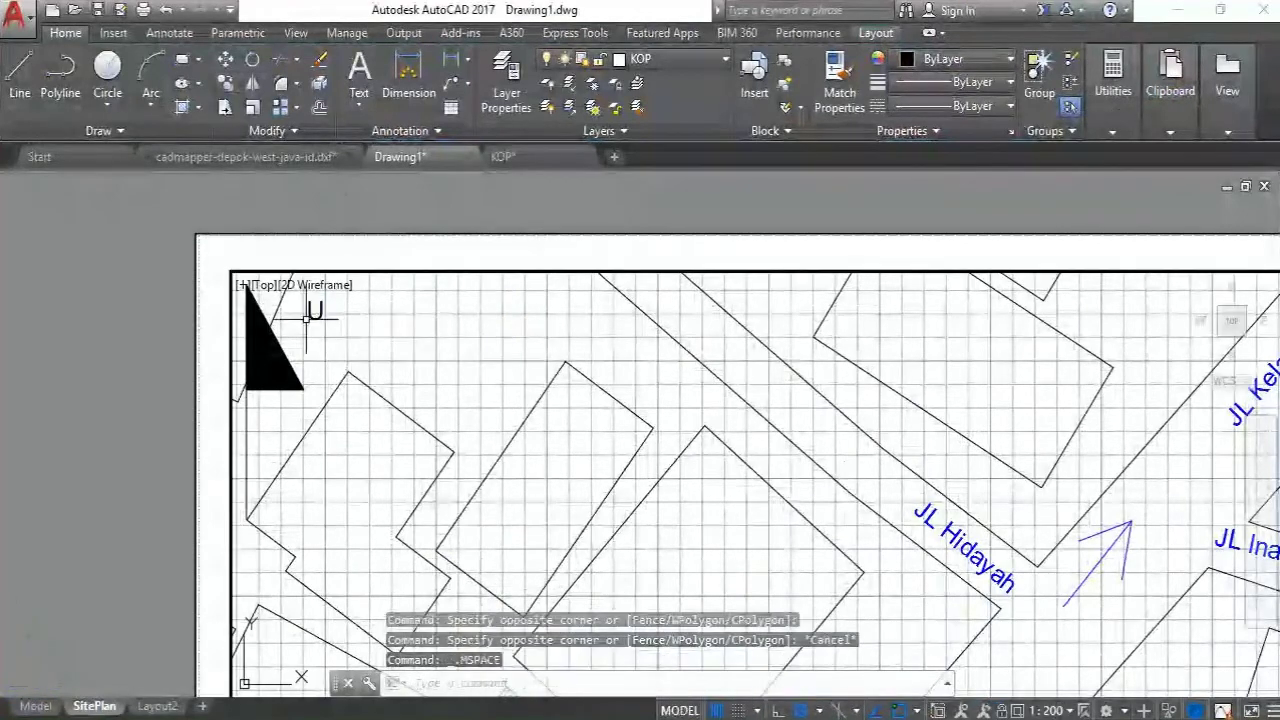
pyautogui.doubleClick(333, 215)
pyautogui.doubleClick(311, 309)
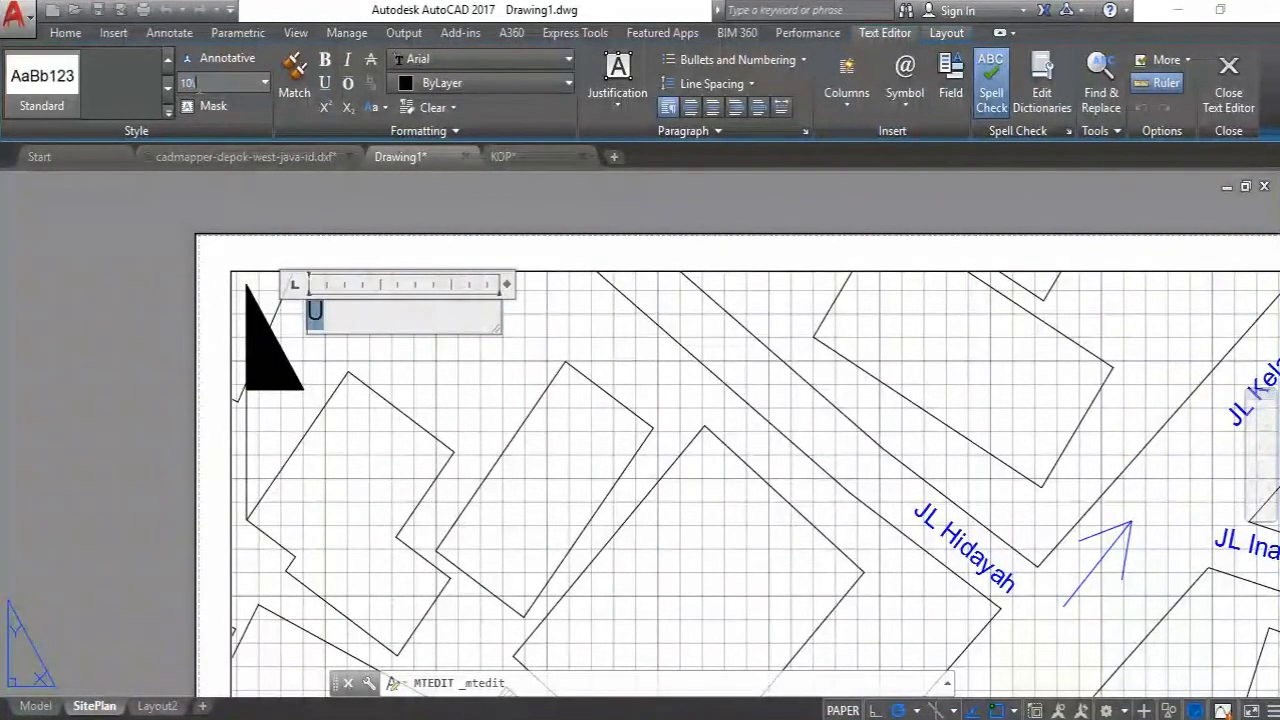
pyautogui.press('Return')
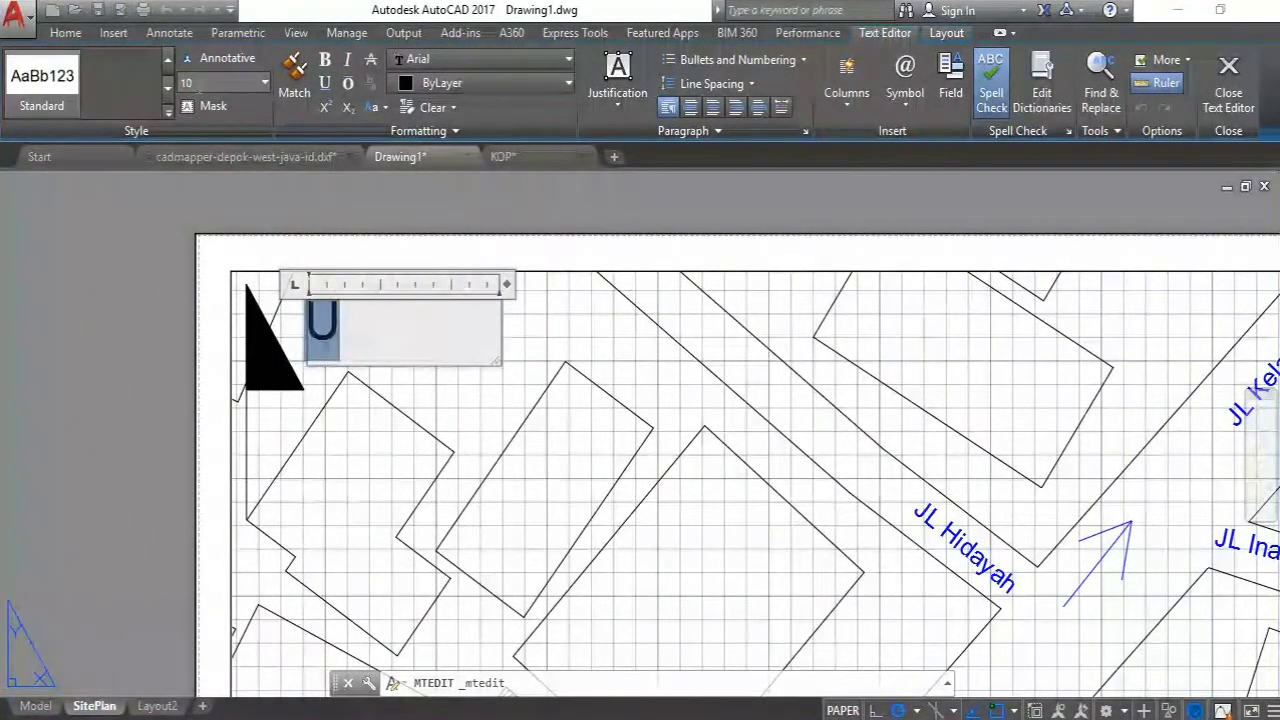
# Finish editing the "U" label and check its size beside the north arrow
pyautogui.click(307, 184)
pyautogui.scroll(-2, 323, 288)
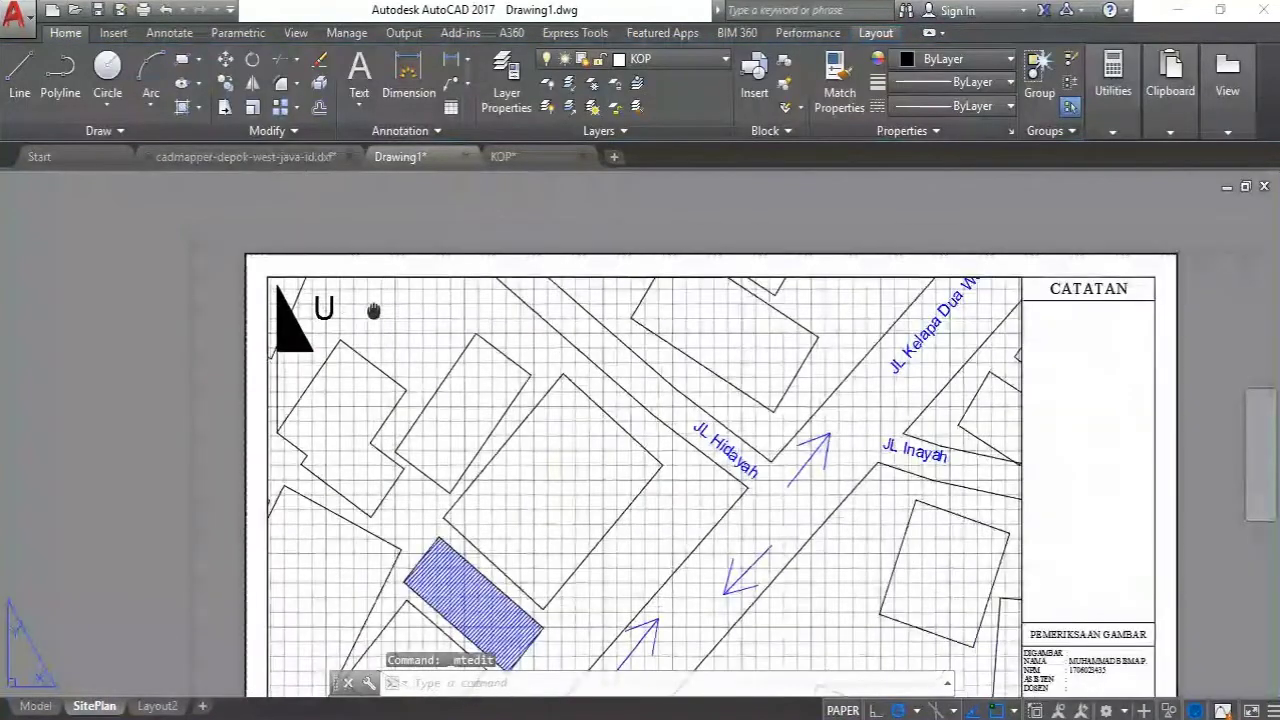
pyautogui.moveTo(374, 312); pyautogui.dragTo(343, 313, button='middle')
pyautogui.moveTo(314, 374); pyautogui.dragTo(264, 346, button='middle')
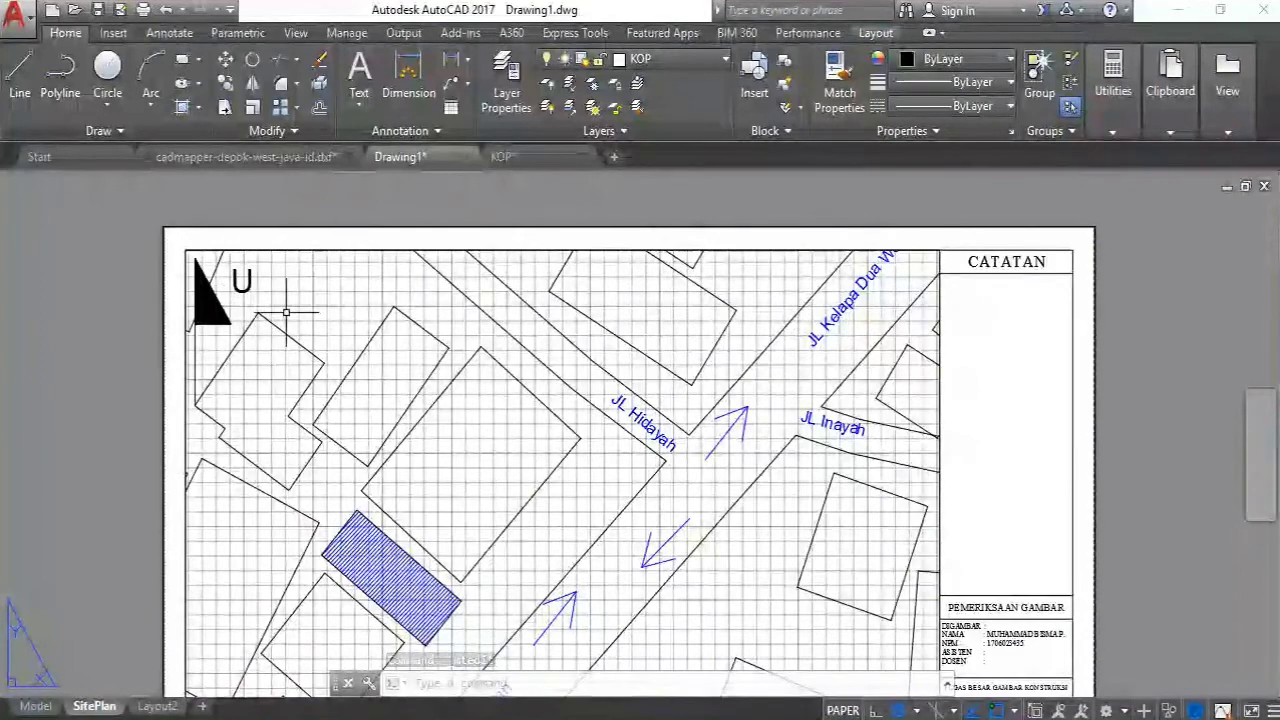
pyautogui.scroll(1, 300, 320)
pyautogui.scroll(-3, 206, 320)
pyautogui.scroll(4, 196, 308)
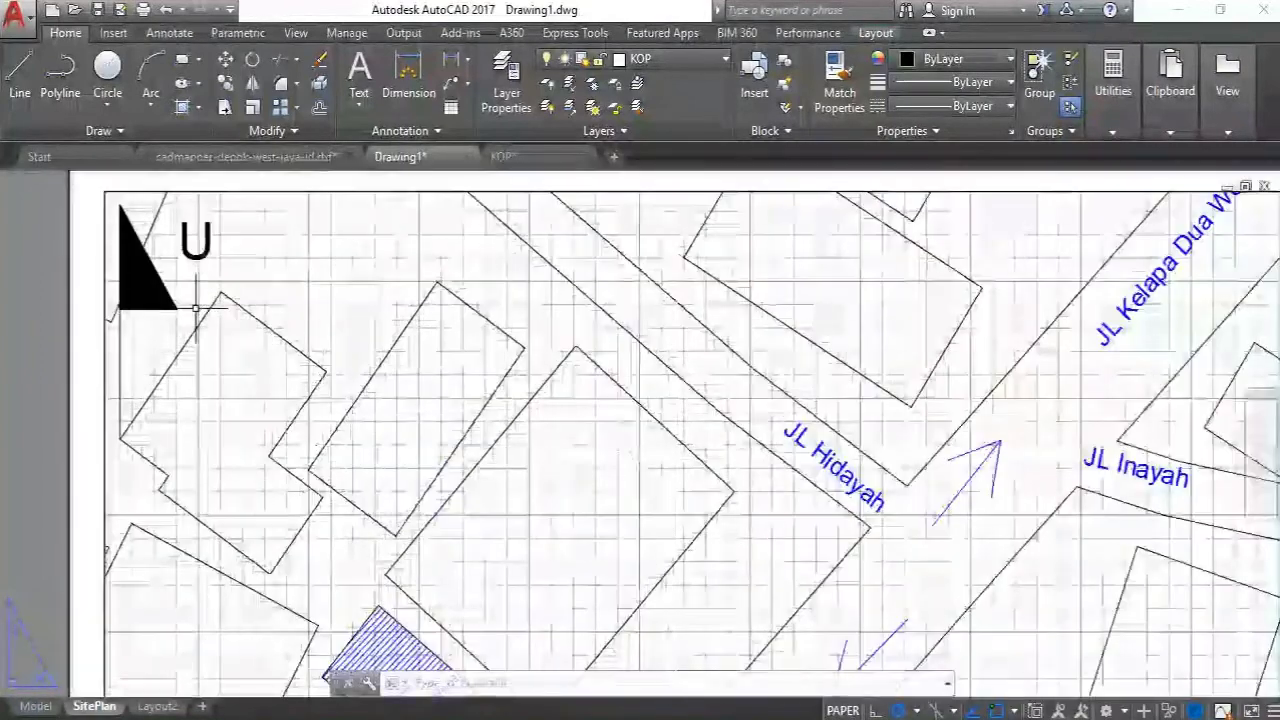
# Activate the site plan viewport and erase the building outline directly below the north arrow
pyautogui.scroll(-2, 287, 303)
pyautogui.doubleClick(284, 294)
pyautogui.click(271, 283)
pyautogui.click(251, 334)
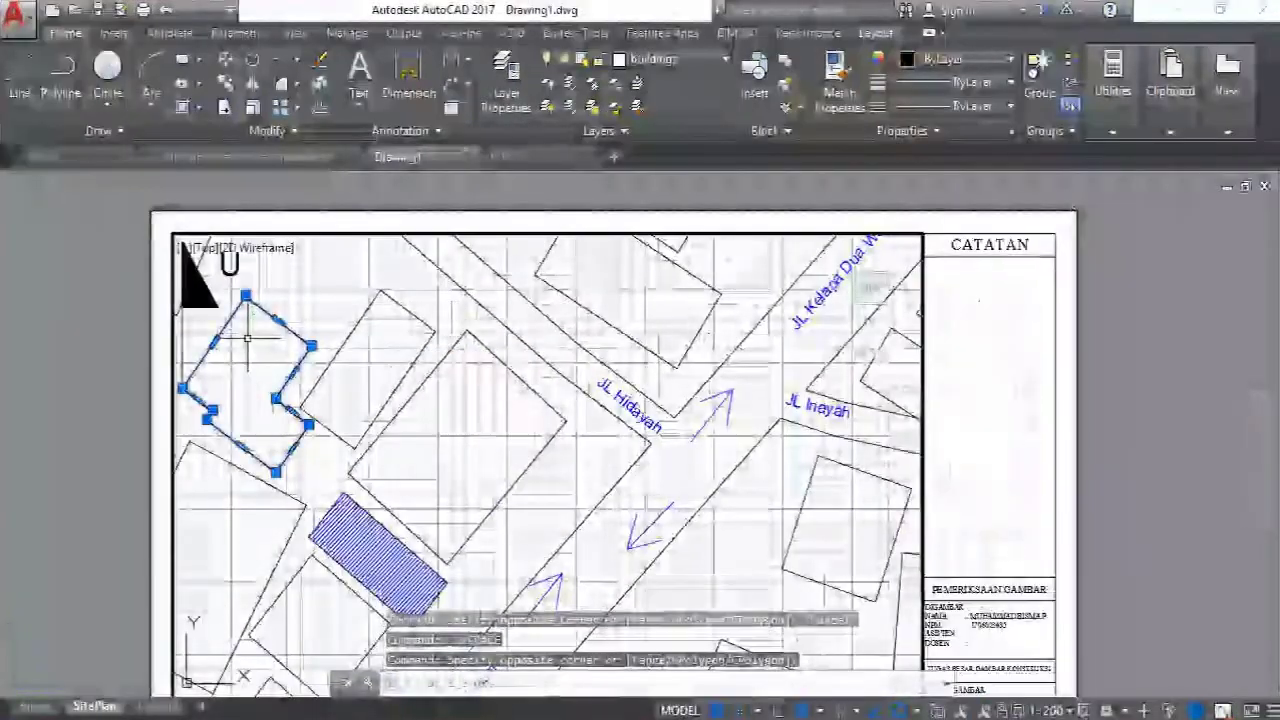
pyautogui.press('Delete')
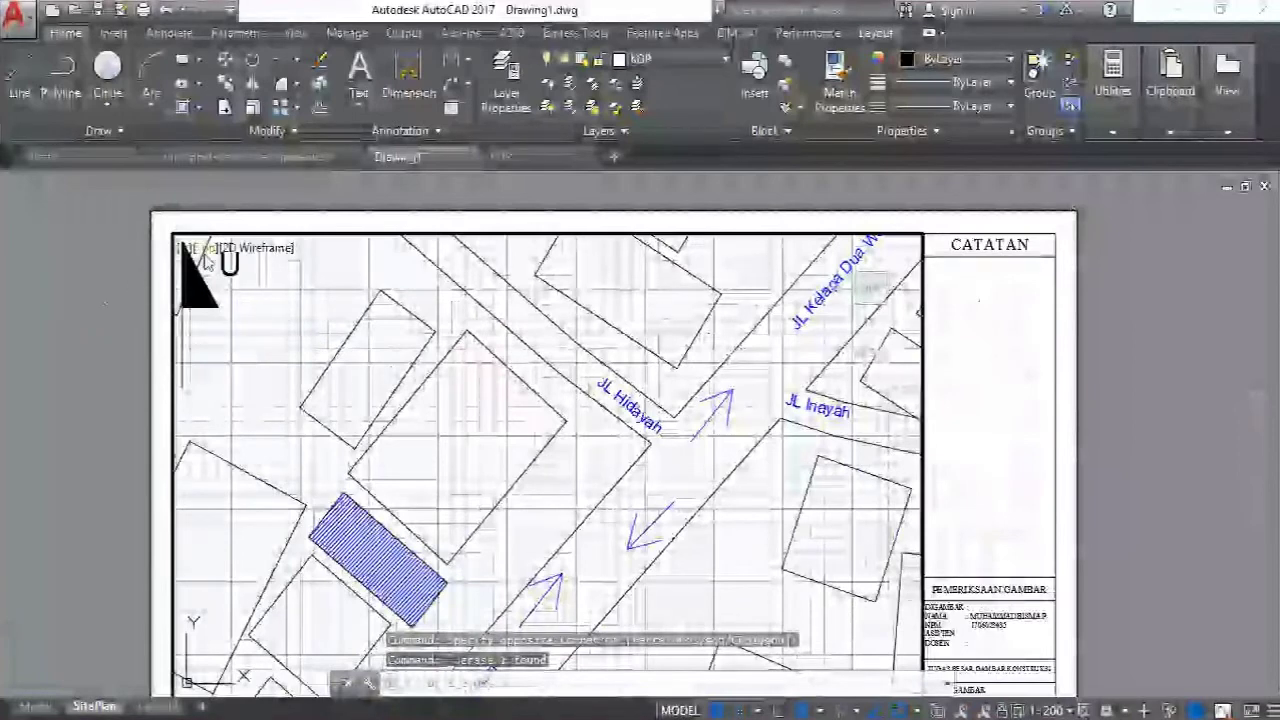
# Erase the leftover building outline behind the north arrow's head and return to paper space
pyautogui.click(205, 247)
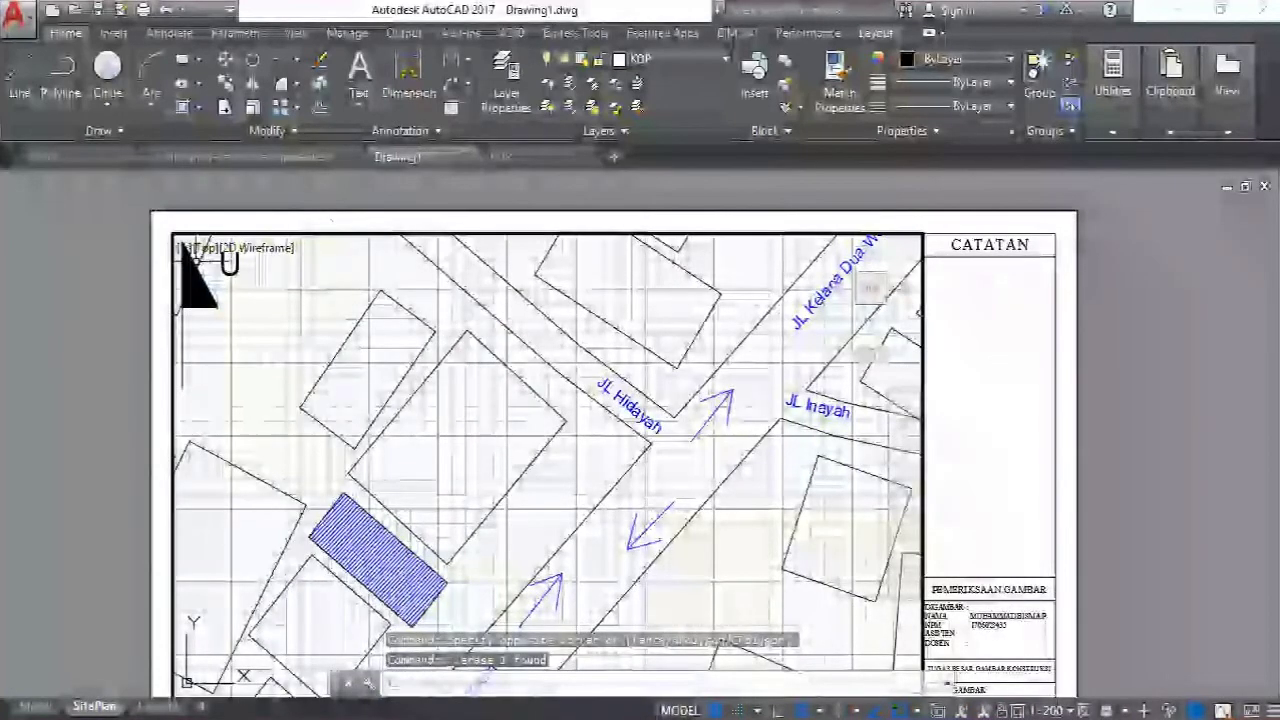
pyautogui.click(199, 262)
pyautogui.press('Delete')
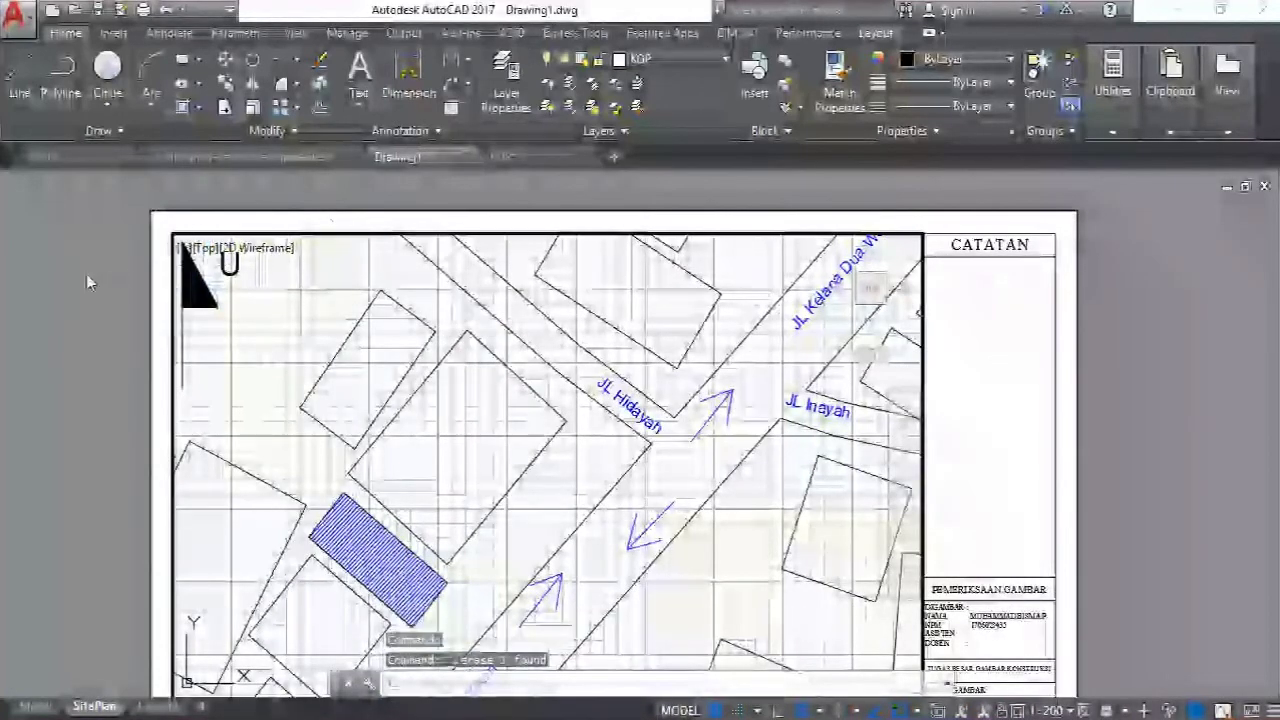
pyautogui.doubleClick(87, 283)
# Examine the whole site plan sheet, including the north arrow, building hatch, street names and direction arrows
pyautogui.scroll(-3, 297, 296)
pyautogui.moveTo(363, 245); pyautogui.dragTo(336, 230, button='middle')
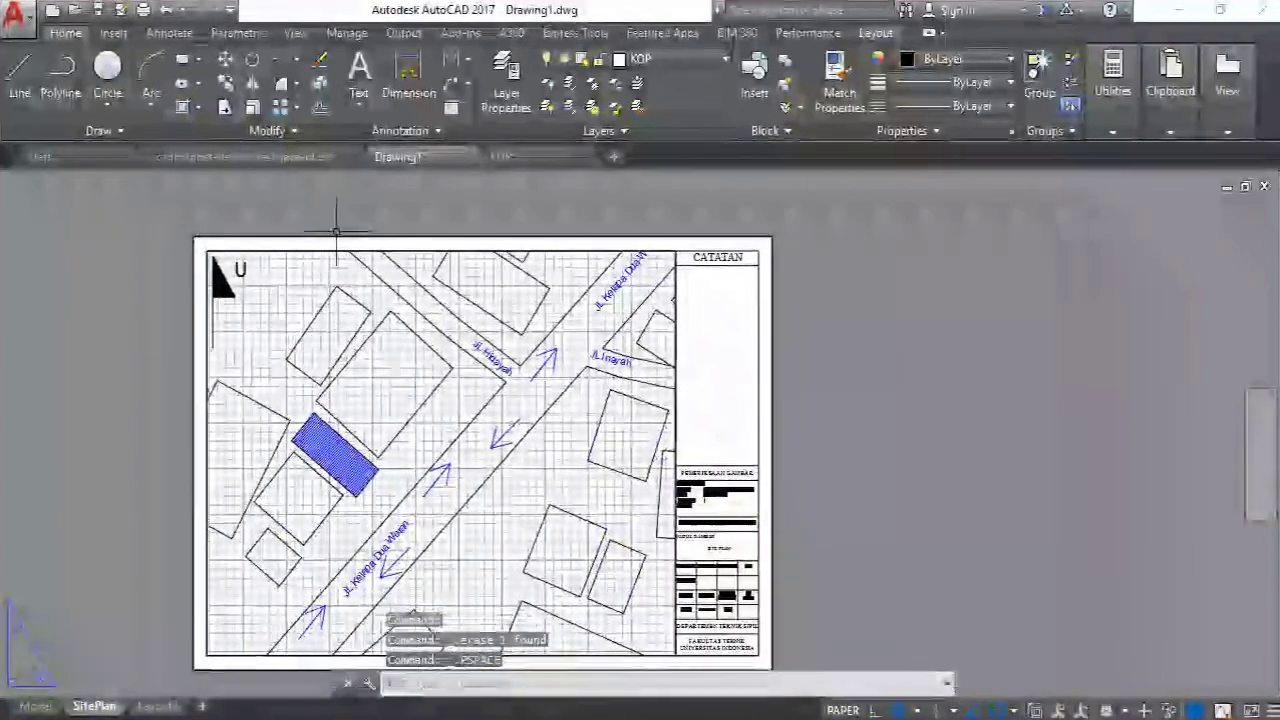
pyautogui.moveTo(342, 321); pyautogui.dragTo(308, 293, button='middle')
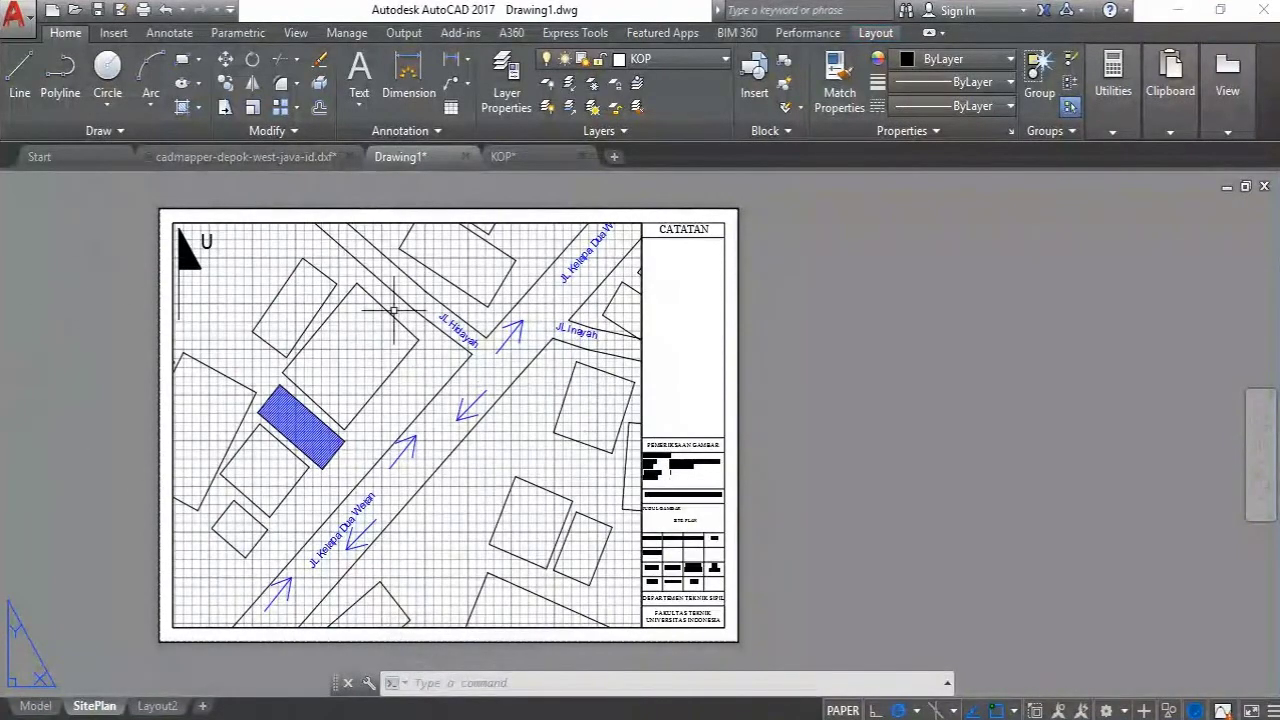
pyautogui.scroll(2, 206, 229)
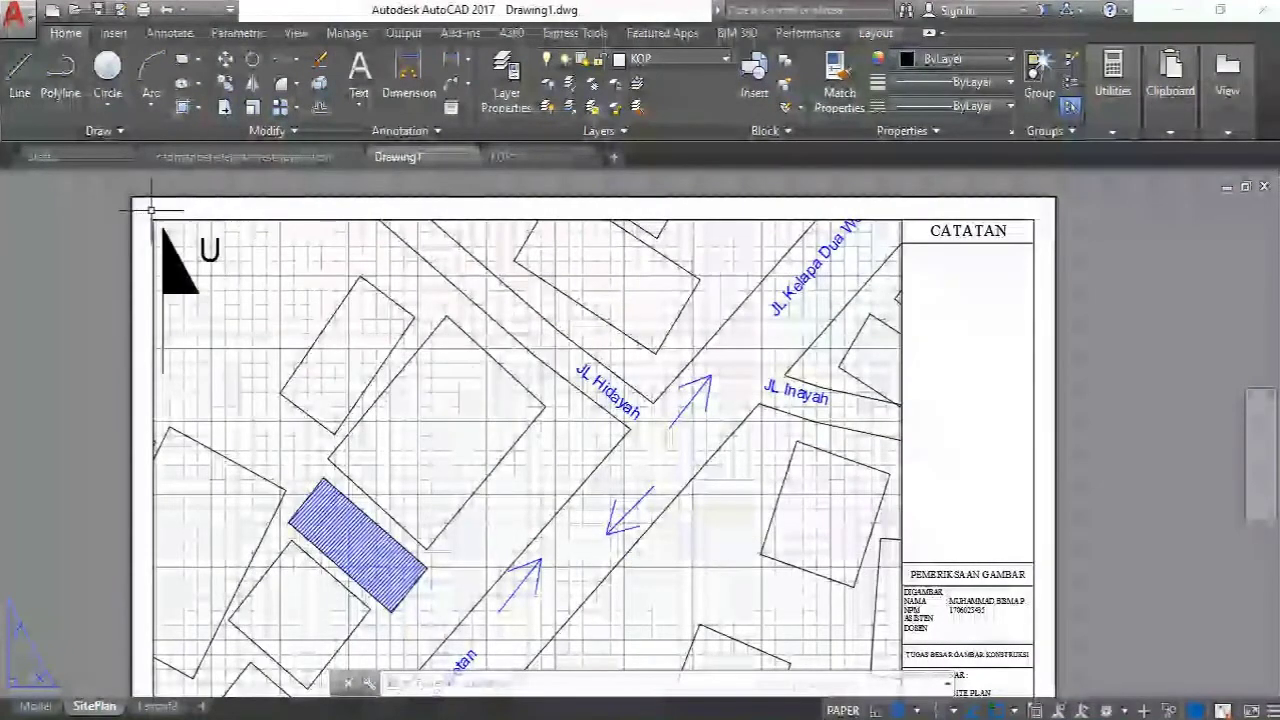
pyautogui.click(262, 398)
pyautogui.click(160, 229)
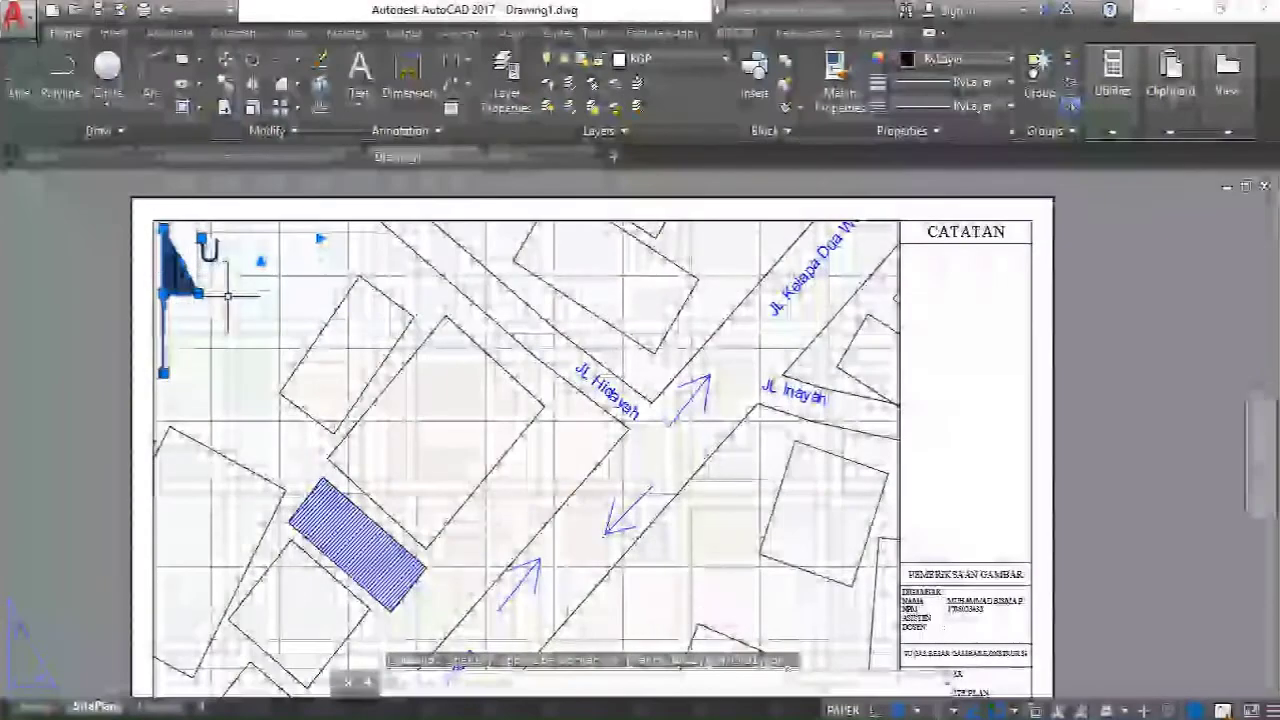
pyautogui.press('Escape')
pyautogui.scroll(2, 467, 330)
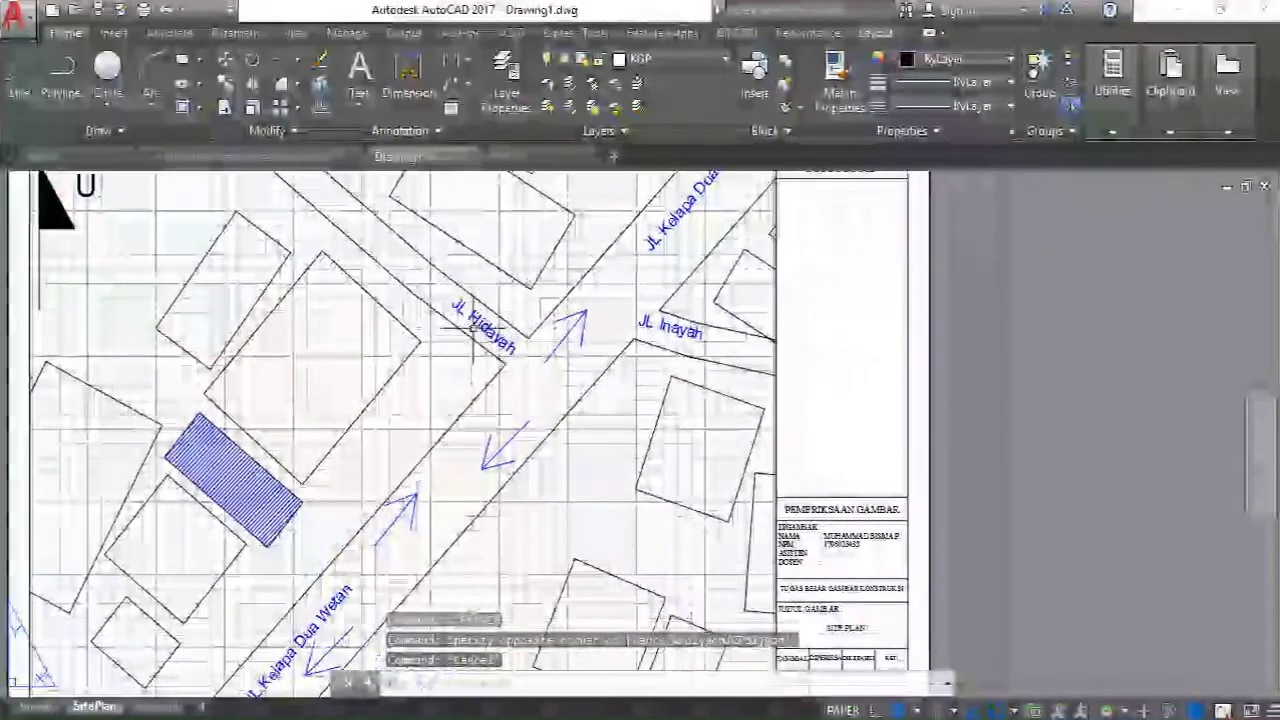
pyautogui.moveTo(513, 452); pyautogui.dragTo(557, 318, button='middle')
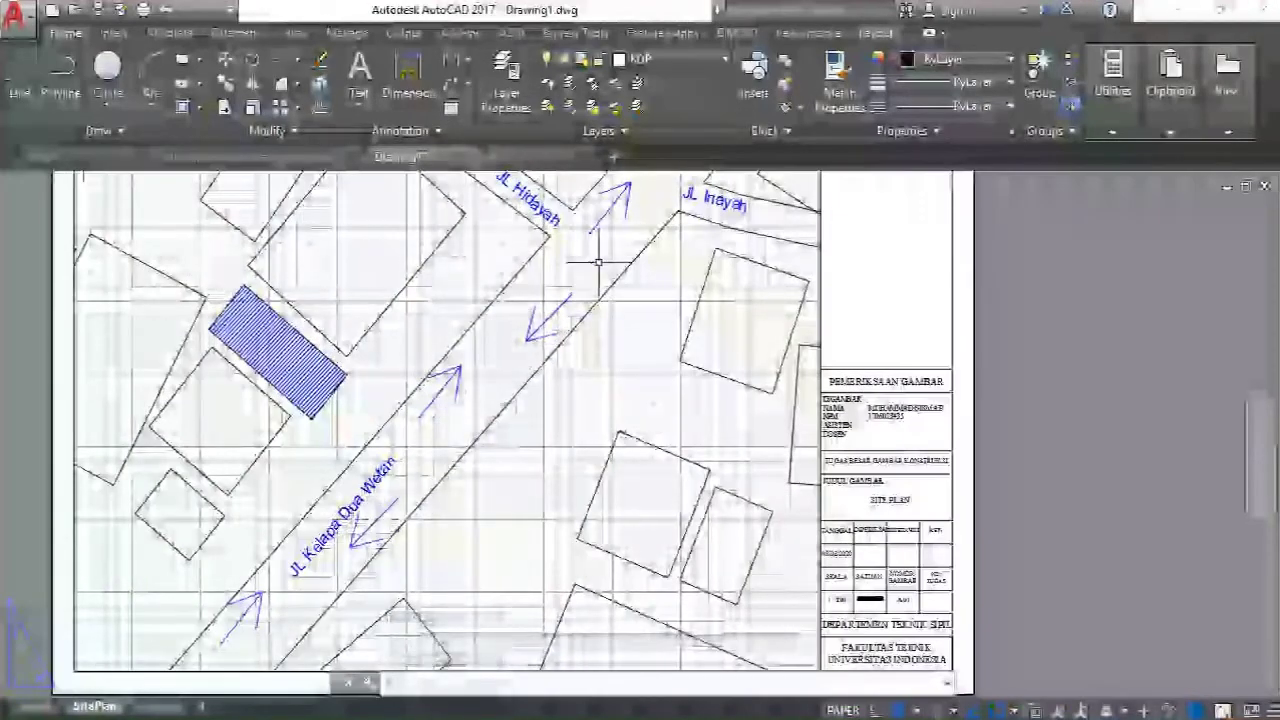
pyautogui.moveTo(387, 272); pyautogui.dragTo(291, 367, button='middle')
pyautogui.scroll(4, 155, 415)
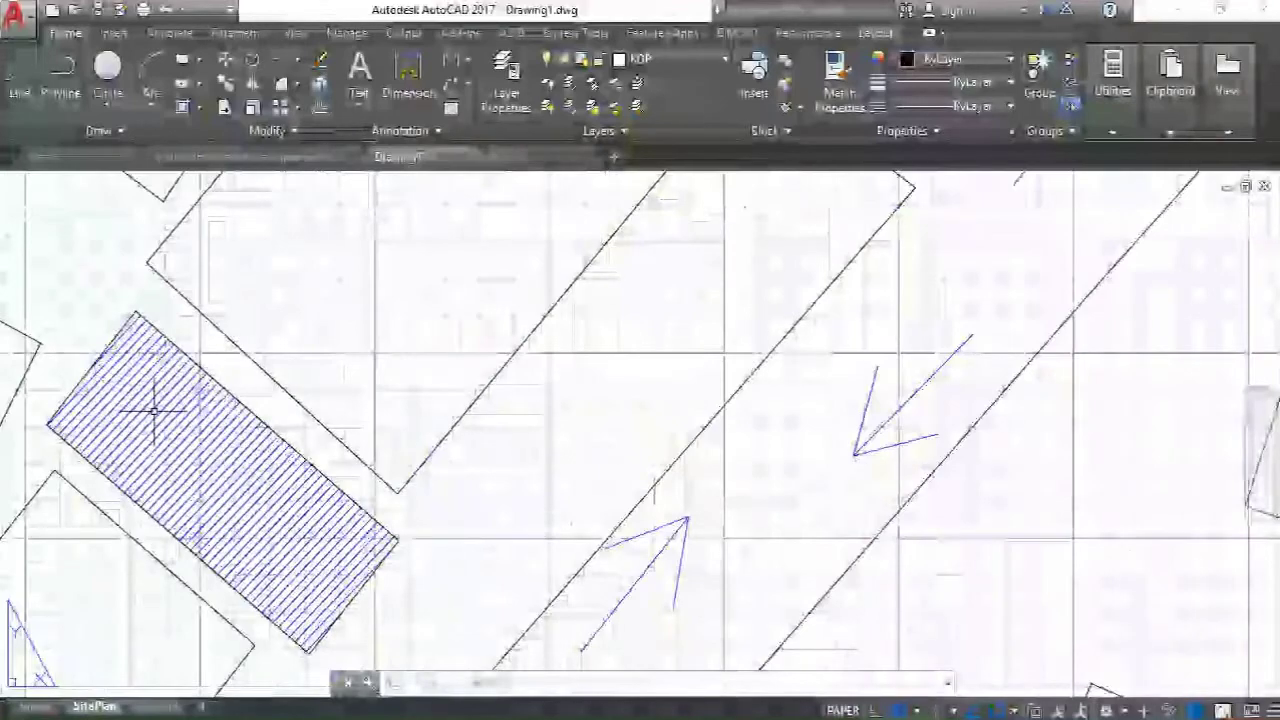
pyautogui.scroll(-5, 265, 358)
pyautogui.scroll(-4, 252, 360)
pyautogui.scroll(2, 474, 290)
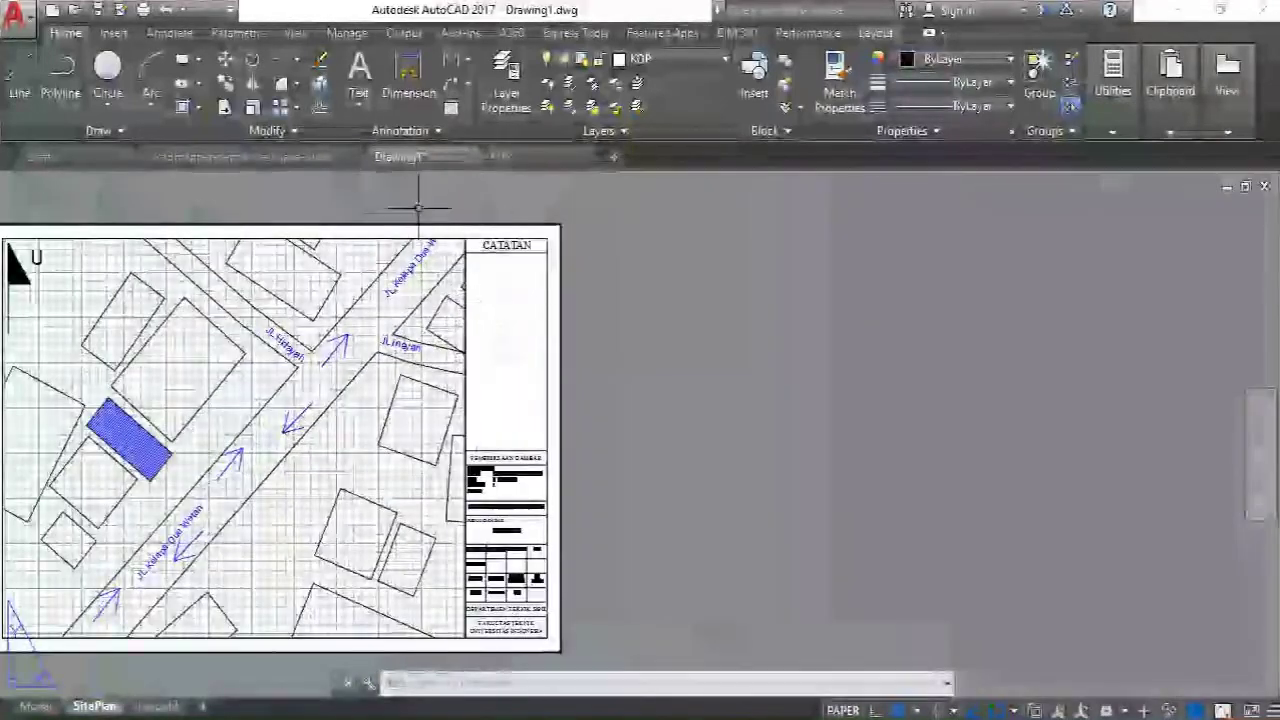
pyautogui.scroll(2, 464, 236)
pyautogui.scroll(-2, 410, 275)
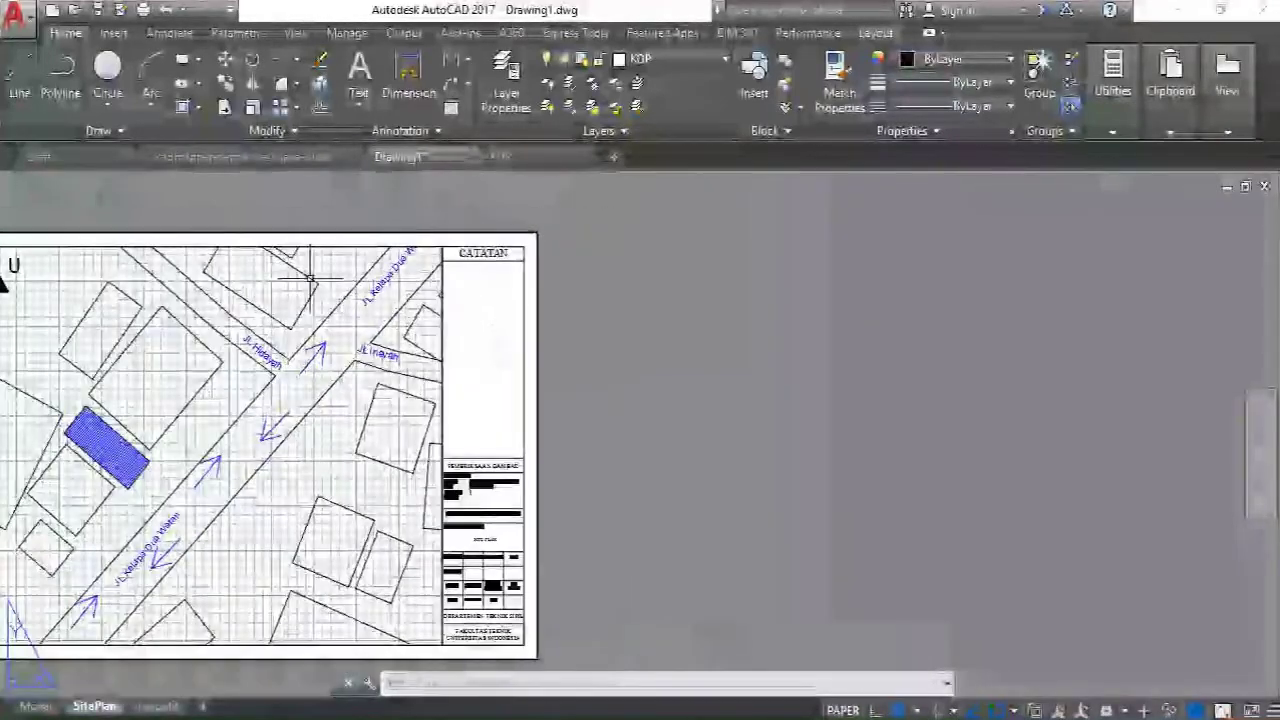
pyautogui.moveTo(279, 267); pyautogui.dragTo(426, 223, button='middle')
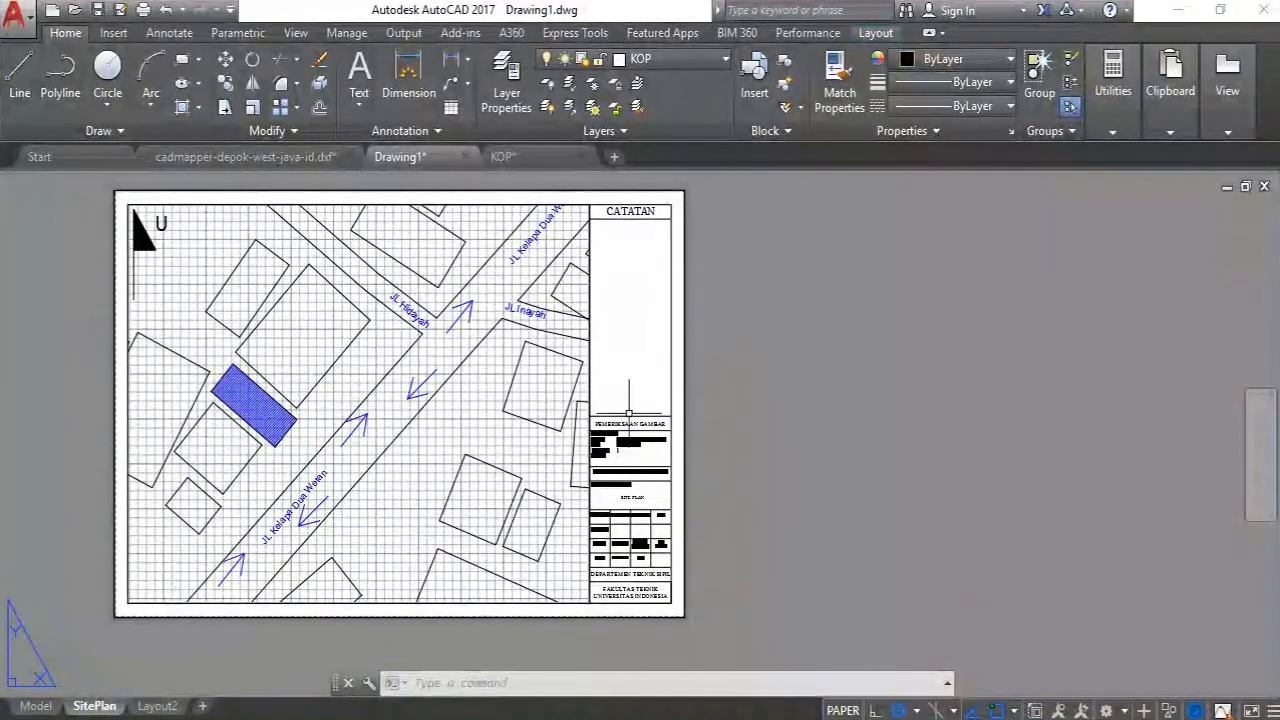
pyautogui.moveTo(516, 262); pyautogui.dragTo(476, 273, button='middle')
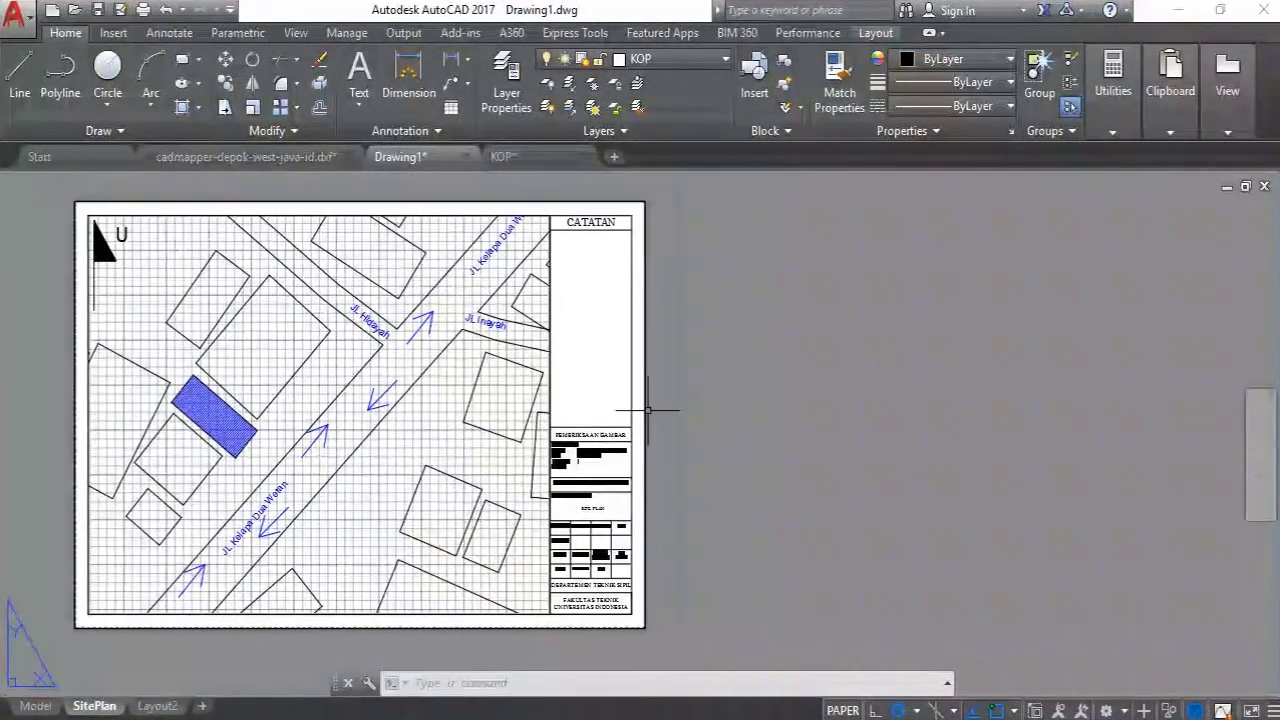
# Copy the "CATATAN" heading straight down into the empty notes area, from its cell's upper-left corner to the lower-left corner
pyautogui.scroll(2, 599, 428)
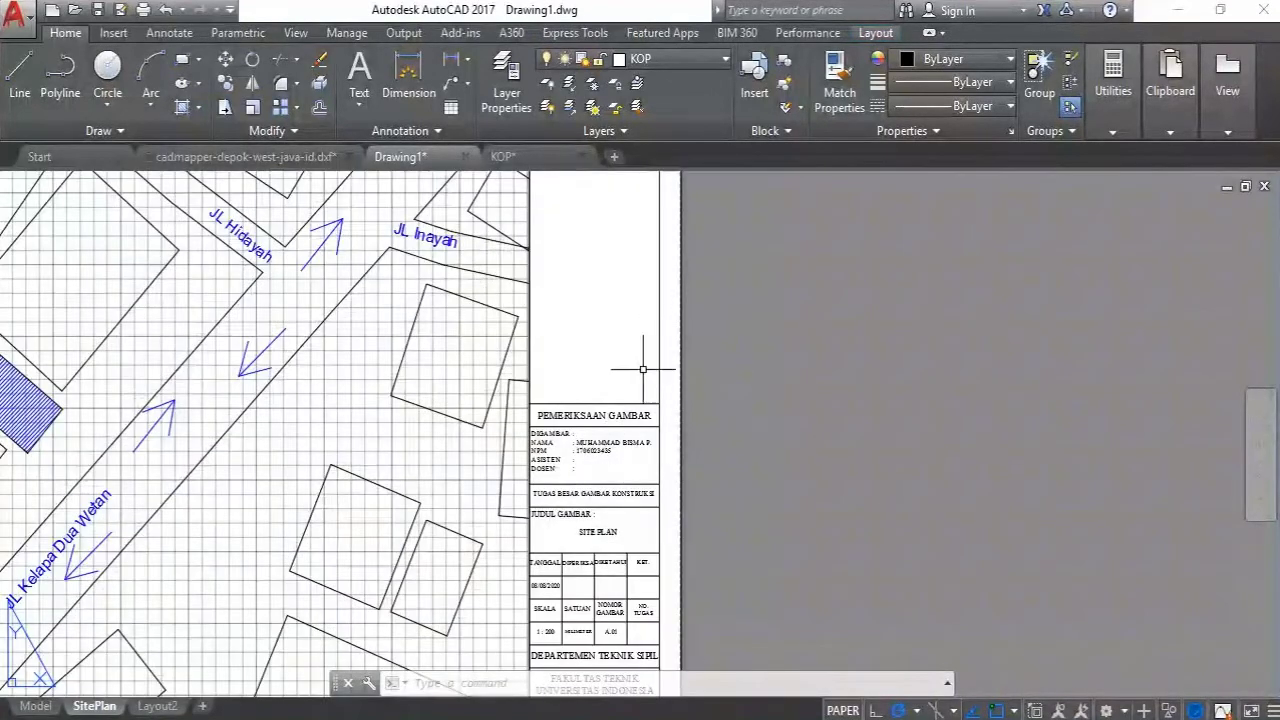
pyautogui.scroll(2, 643, 369)
pyautogui.scroll(-4, 466, 314)
pyautogui.scroll(2, 466, 224)
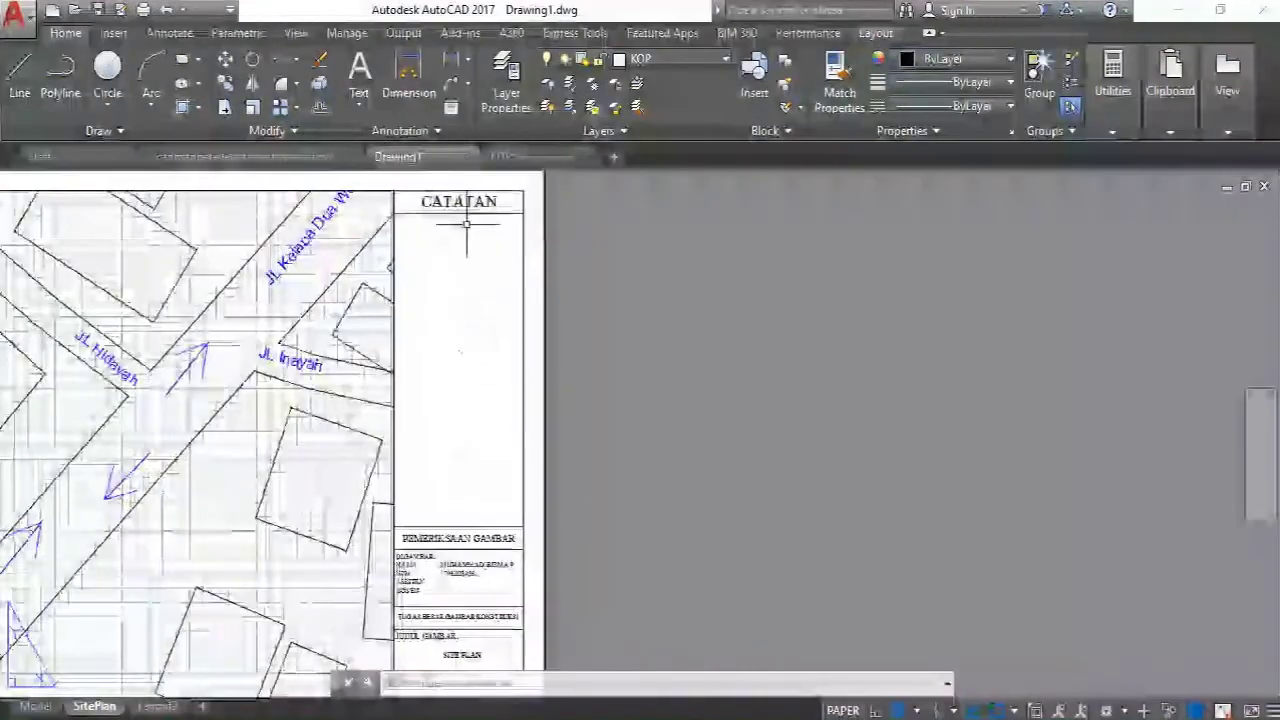
pyautogui.moveTo(459, 213); pyautogui.dragTo(462, 250, button='middle')
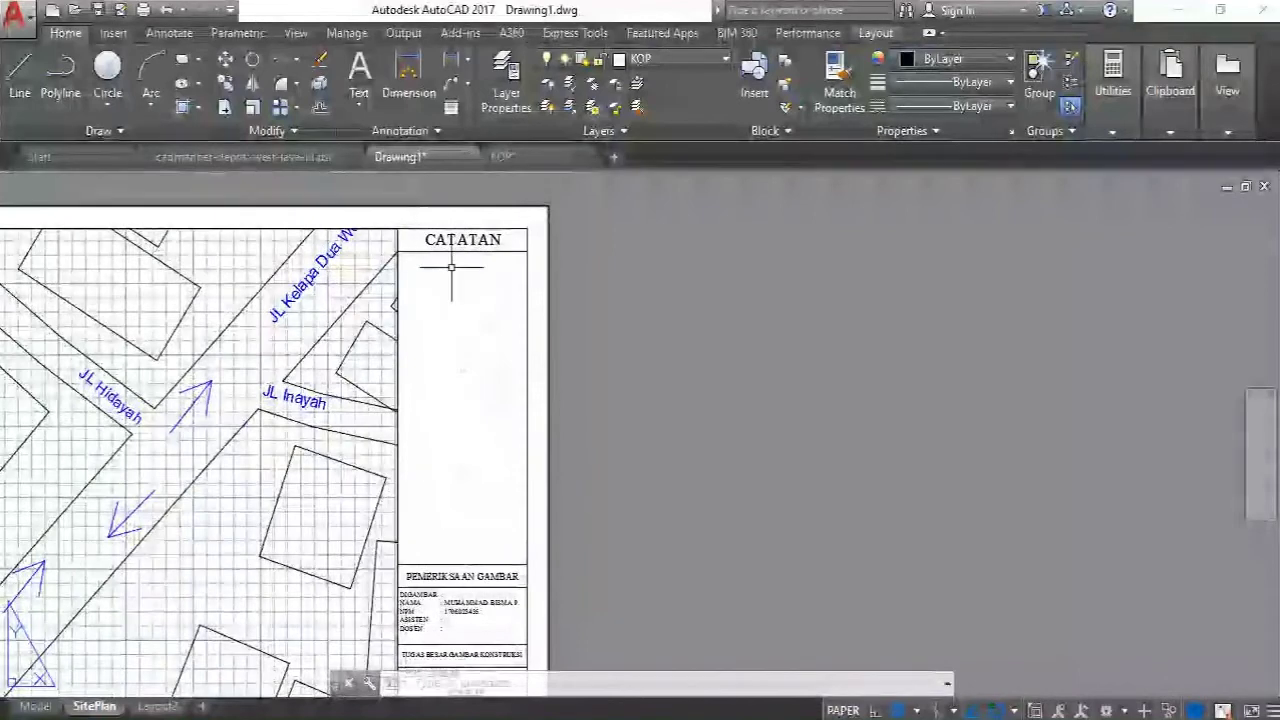
pyautogui.scroll(4, 433, 241)
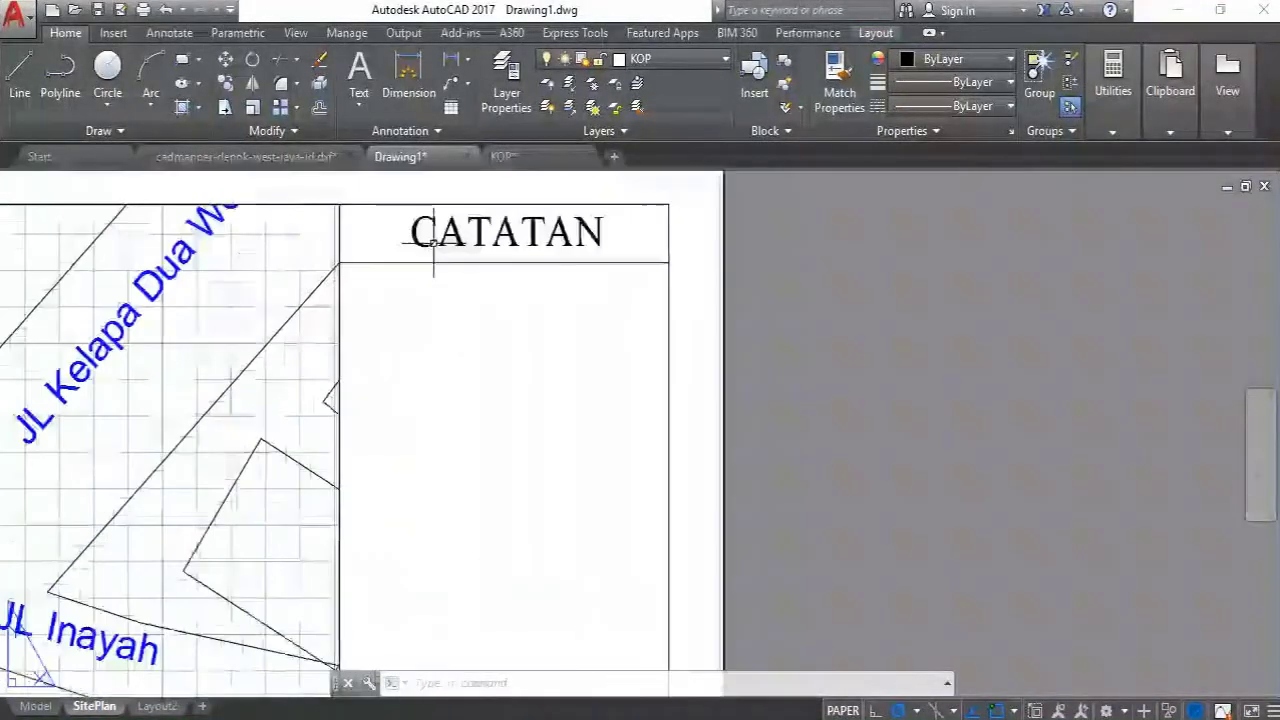
pyautogui.moveTo(433, 241); pyautogui.dragTo(455, 341, button='middle')
pyautogui.click(451, 329)
pyautogui.click(316, 202)
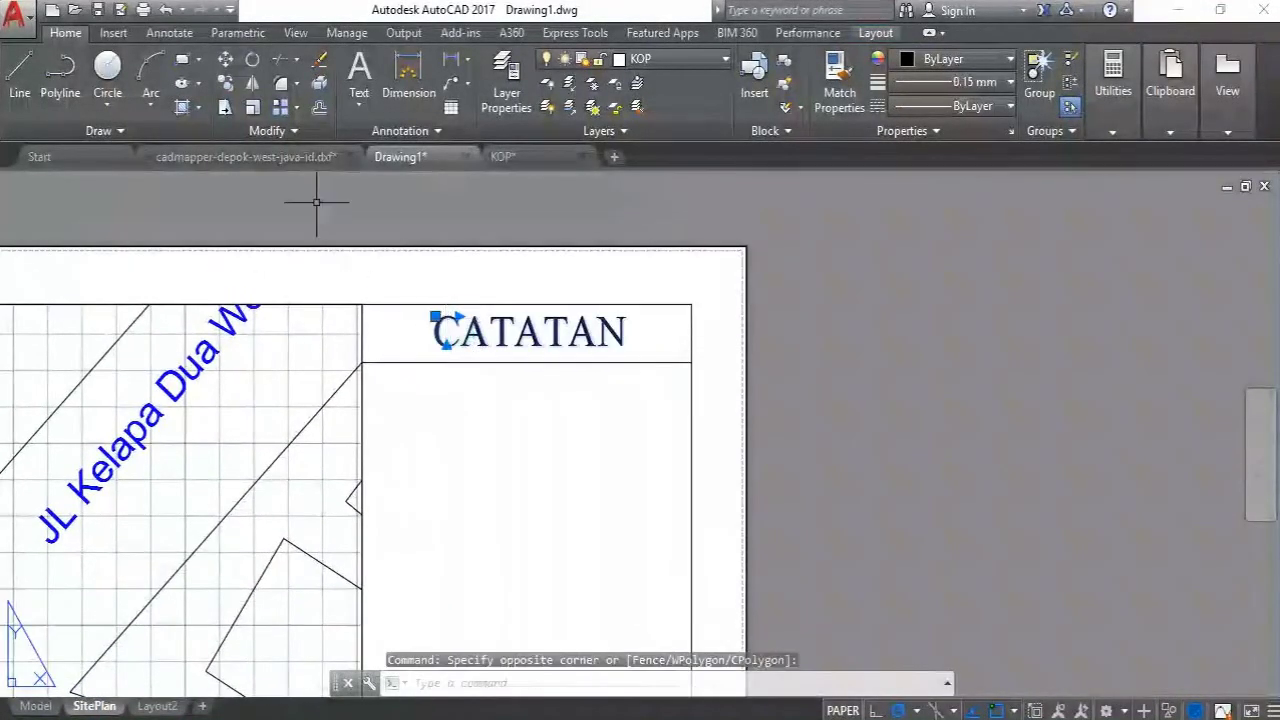
pyautogui.click(226, 85)
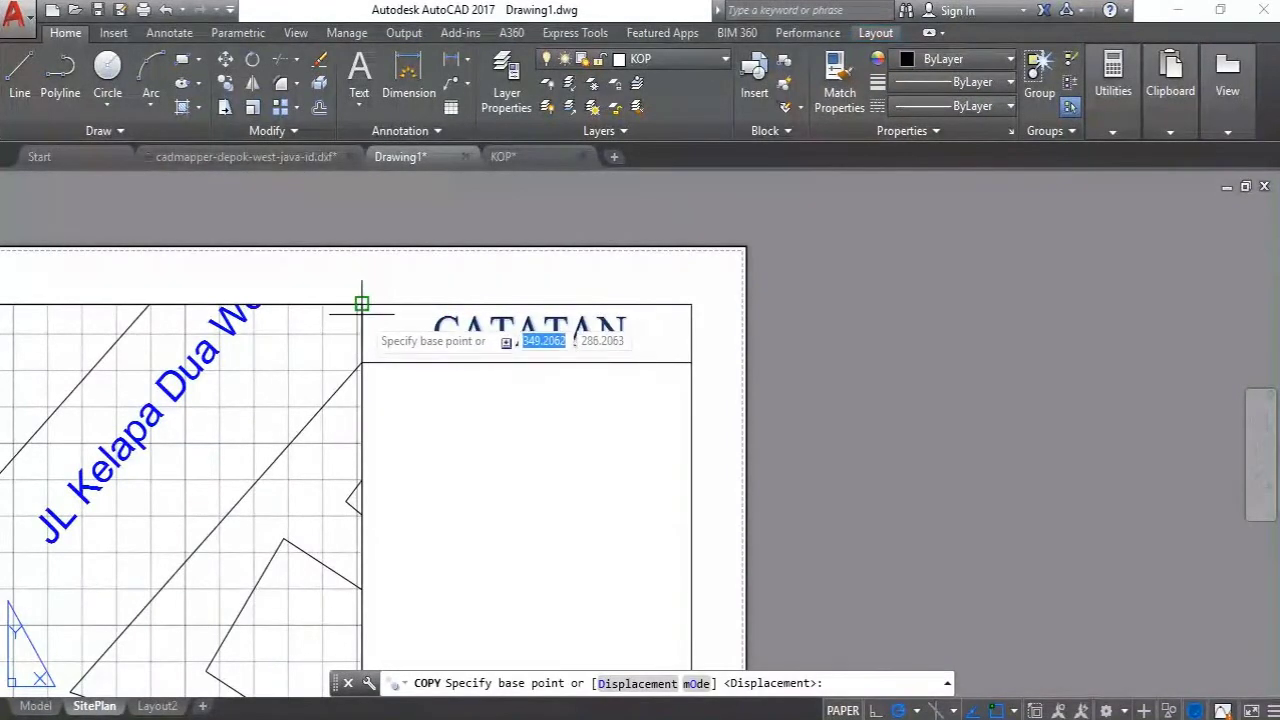
pyautogui.click(362, 305)
pyautogui.click(362, 356)
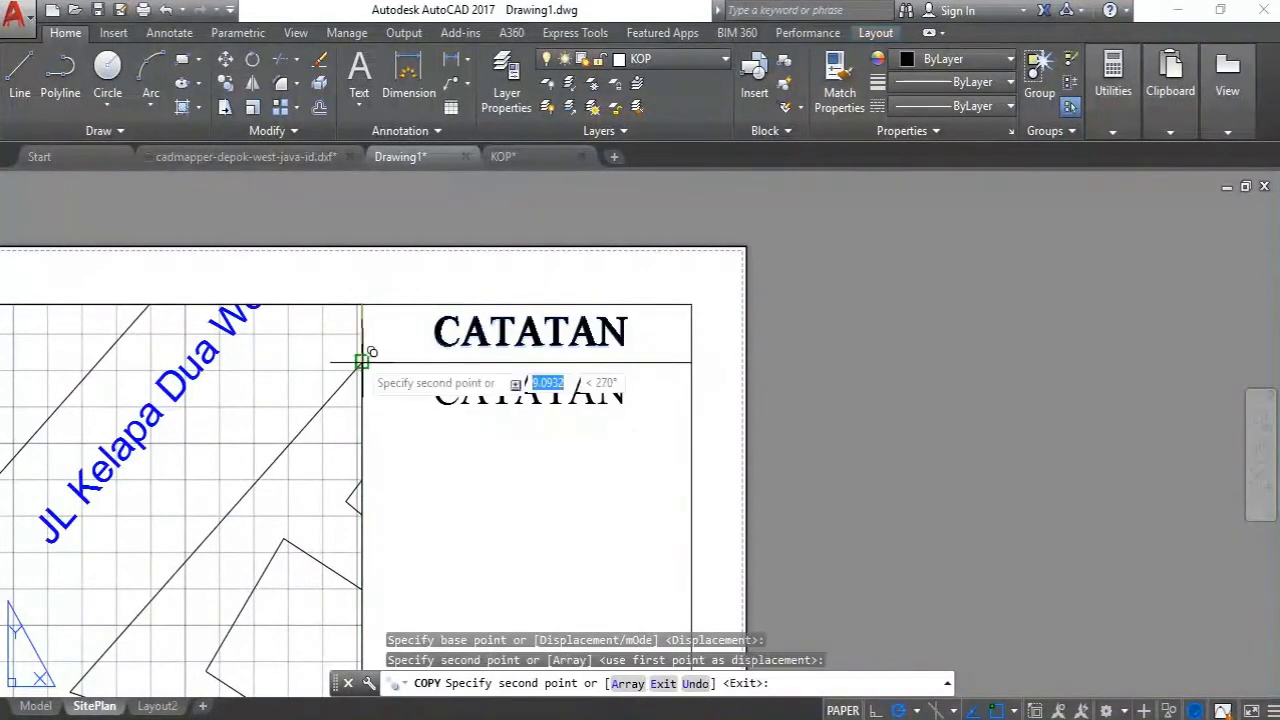
pyautogui.press('Escape')
# Replace the copied heading's text in the notes area with "Alamat :"
pyautogui.click(478, 397)
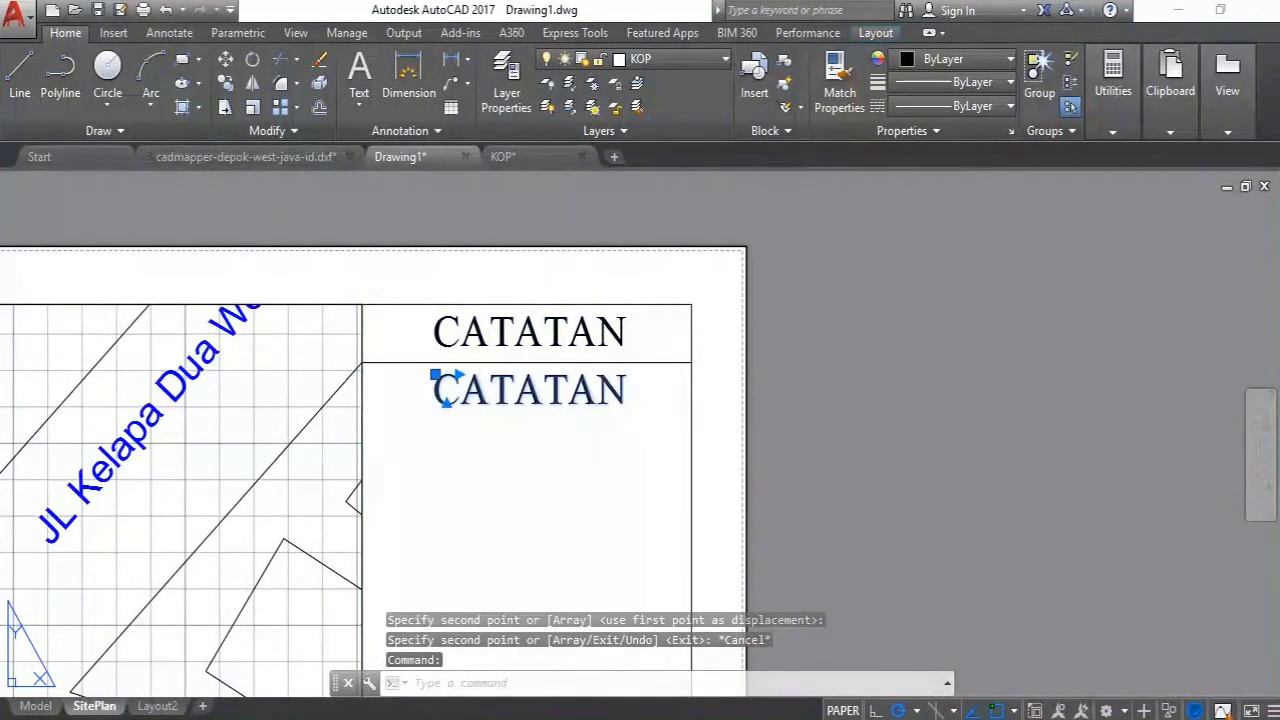
pyautogui.doubleClick(445, 393)
pyautogui.moveTo(436, 390); pyautogui.dragTo(630, 380)
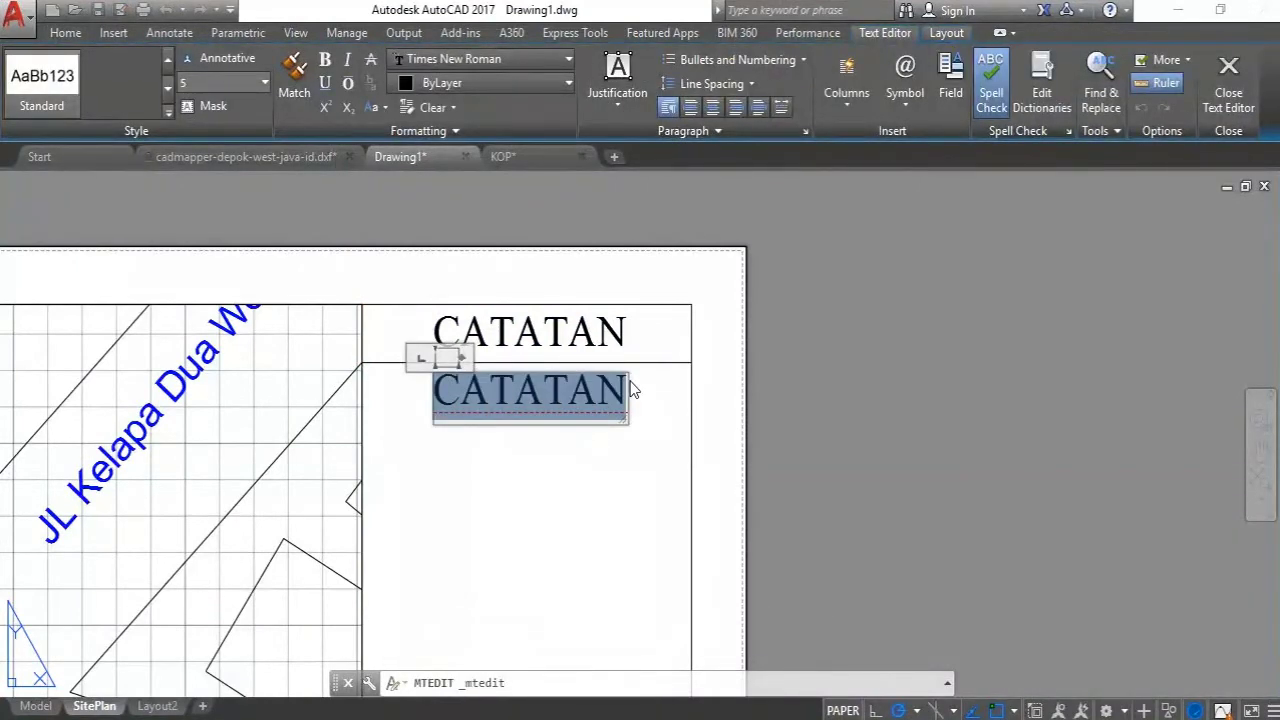
pyautogui.write('Alaman')
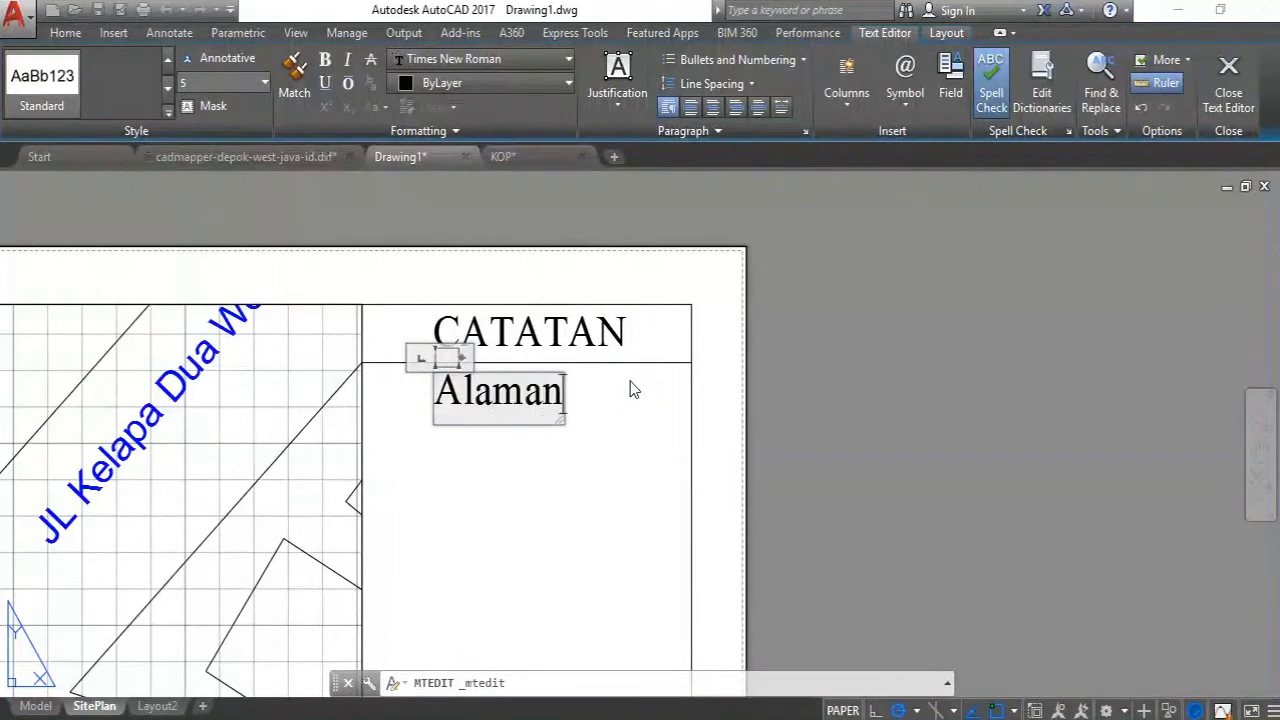
pyautogui.press('BackSpace')
pyautogui.write('t :')
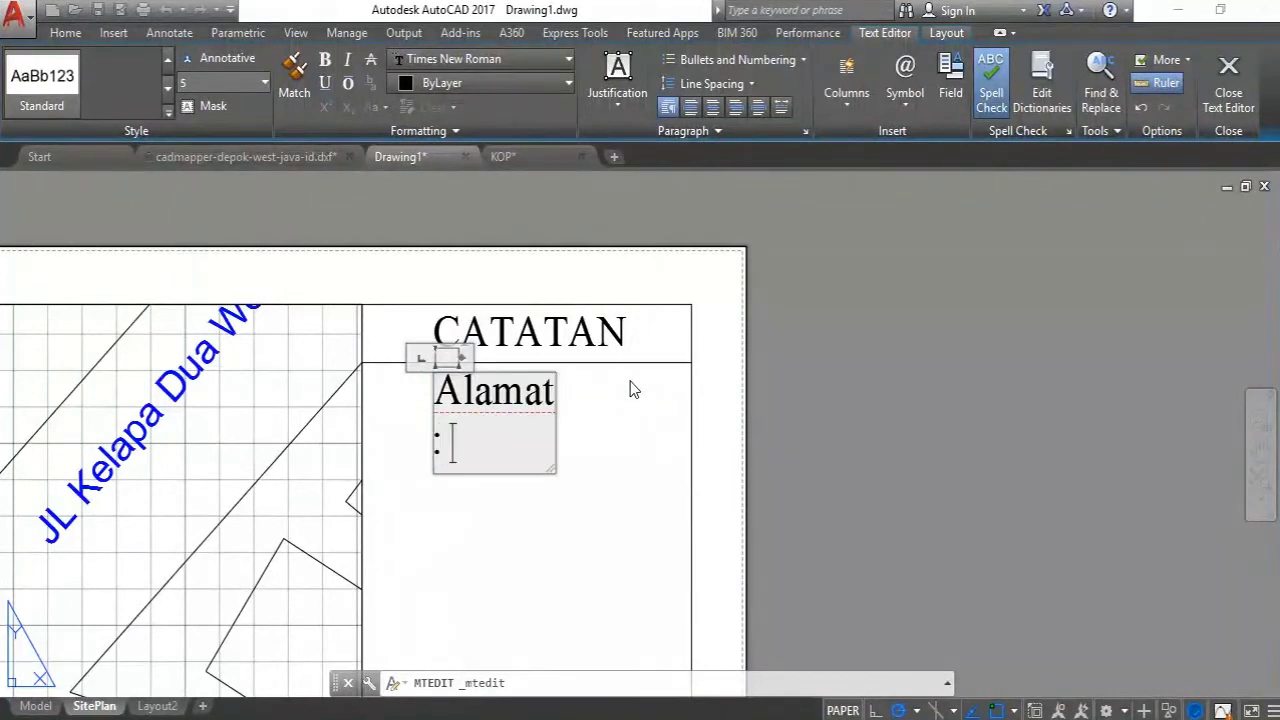
# Enter the site's full address, with street, district and city, on a new line below "Alamat :"
pyautogui.press('Return')
pyautogui.write('Jalan ')
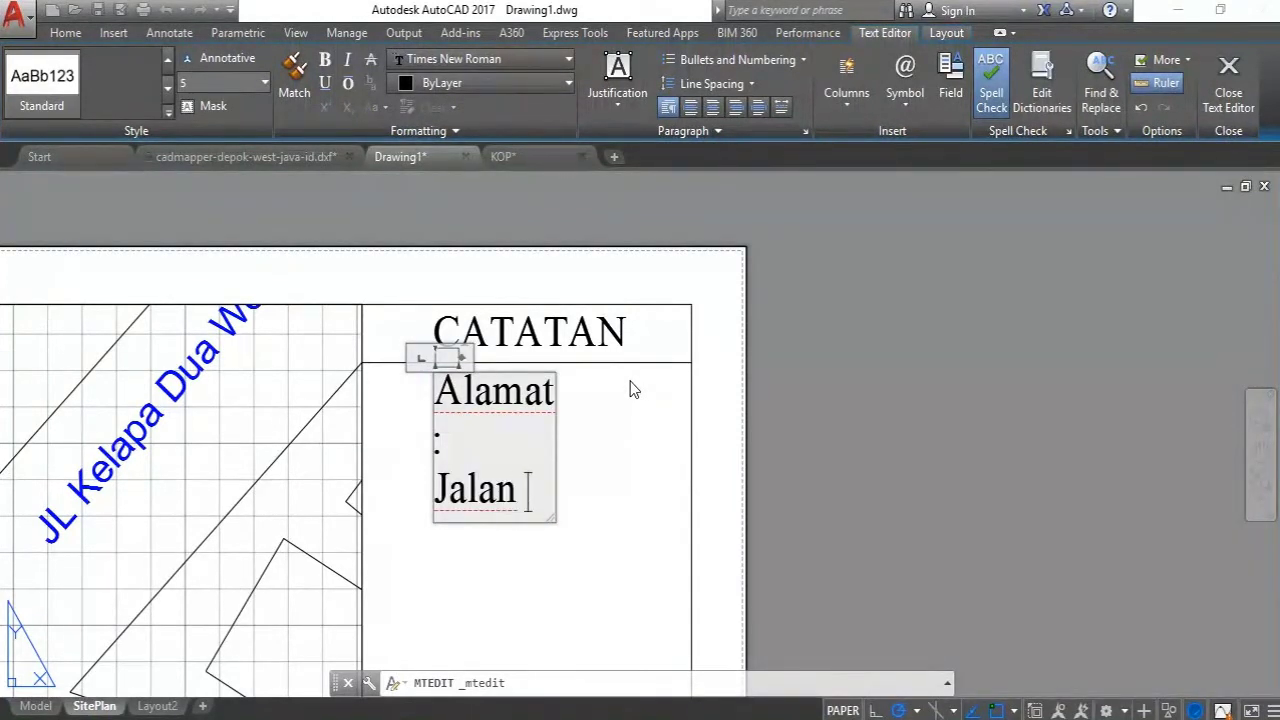
pyautogui.write('Raya Kelapa Dua We')
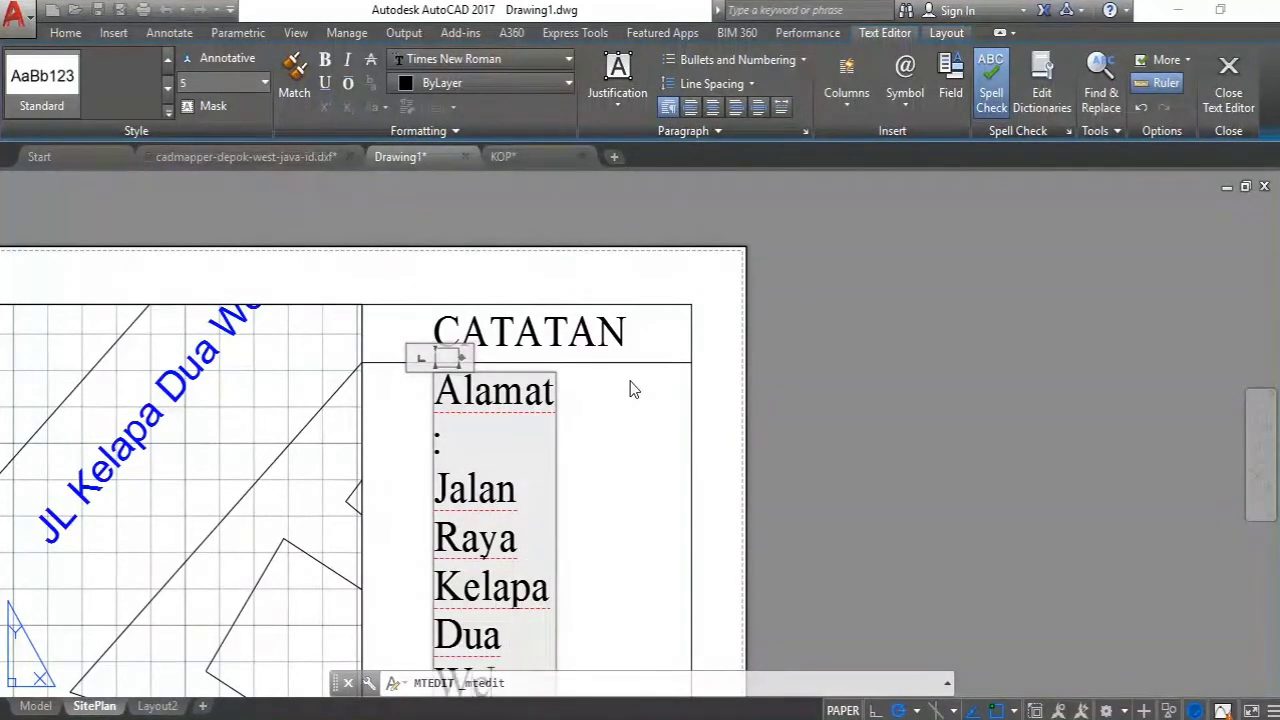
pyautogui.write('tan')
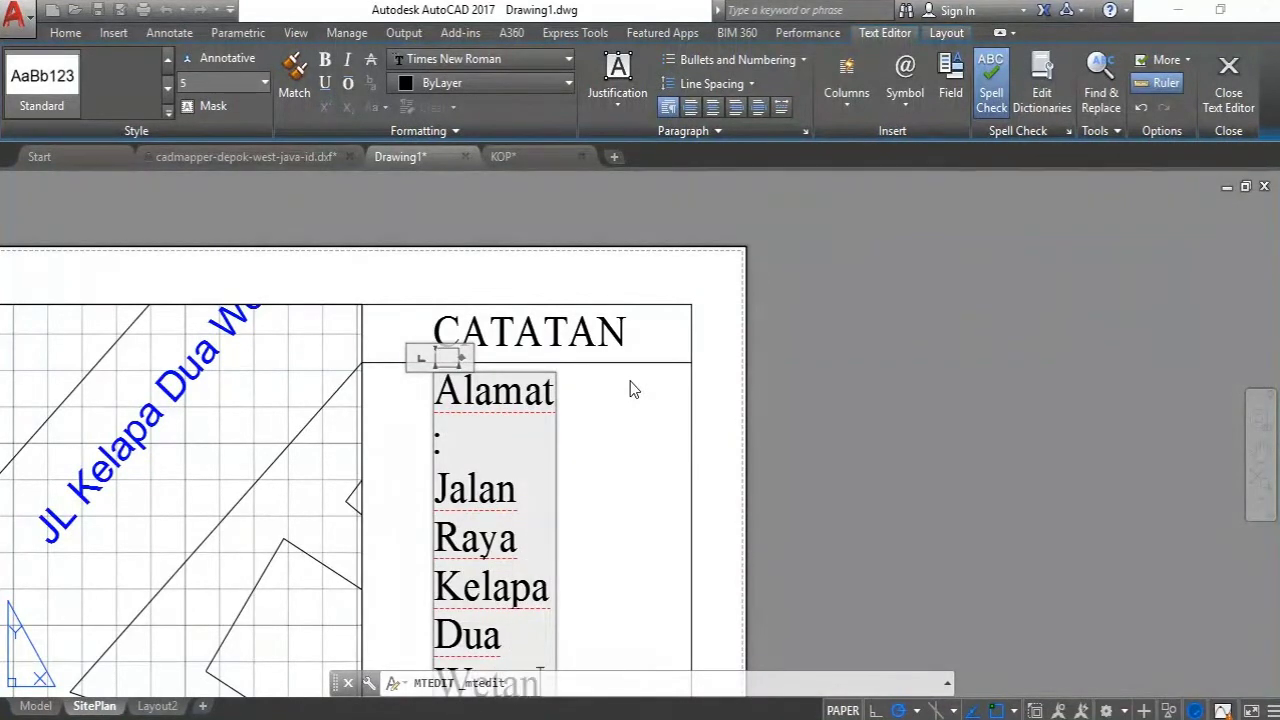
pyautogui.write(', Ciracas')
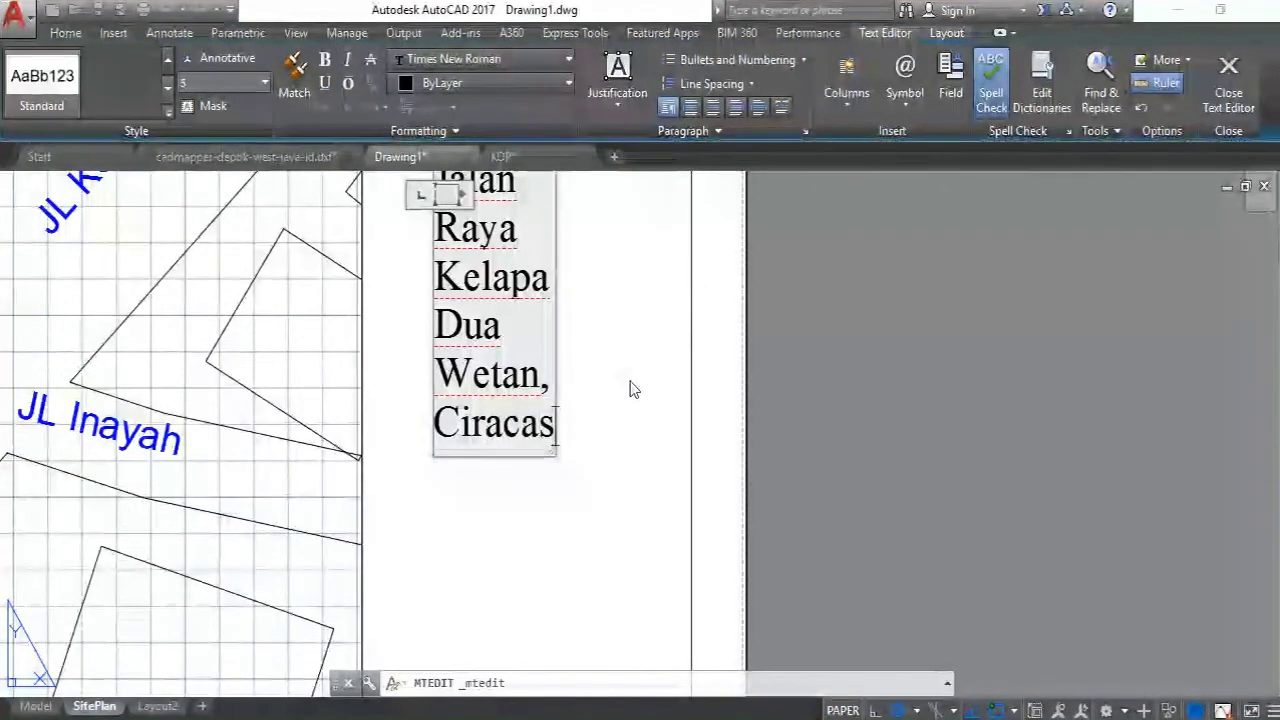
pyautogui.write(', Jakarta ')
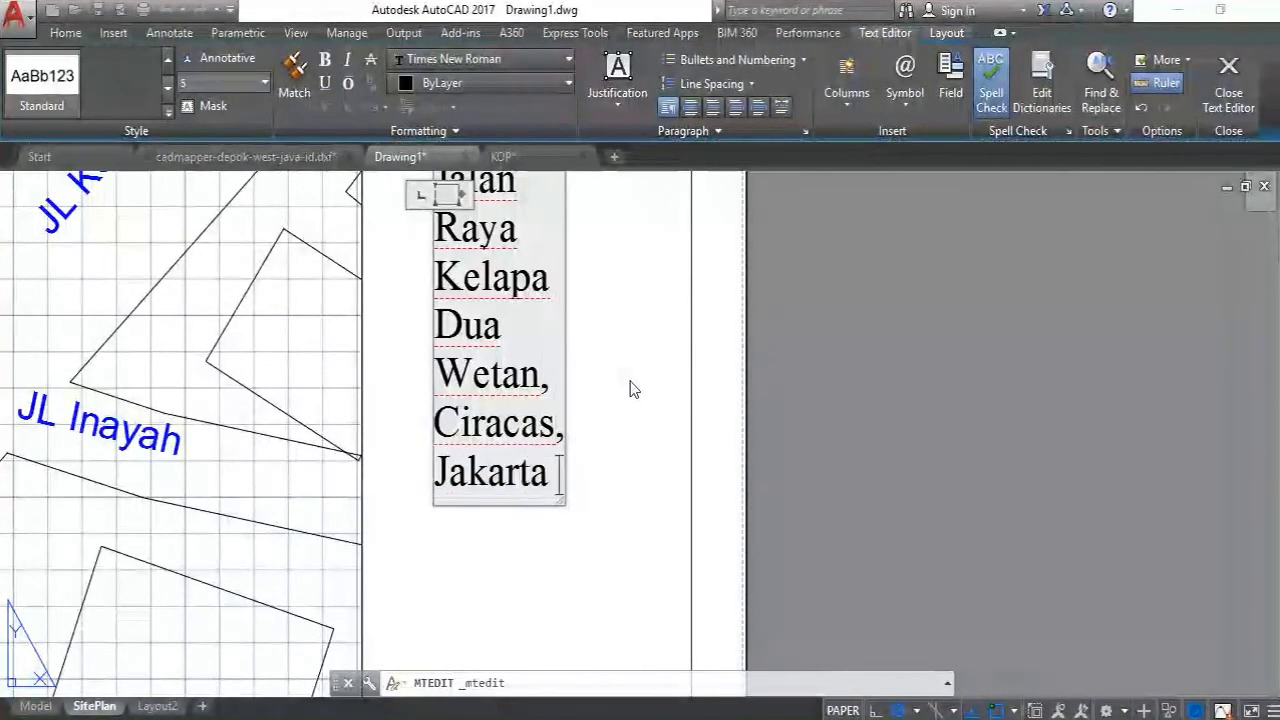
pyautogui.write('Timur')
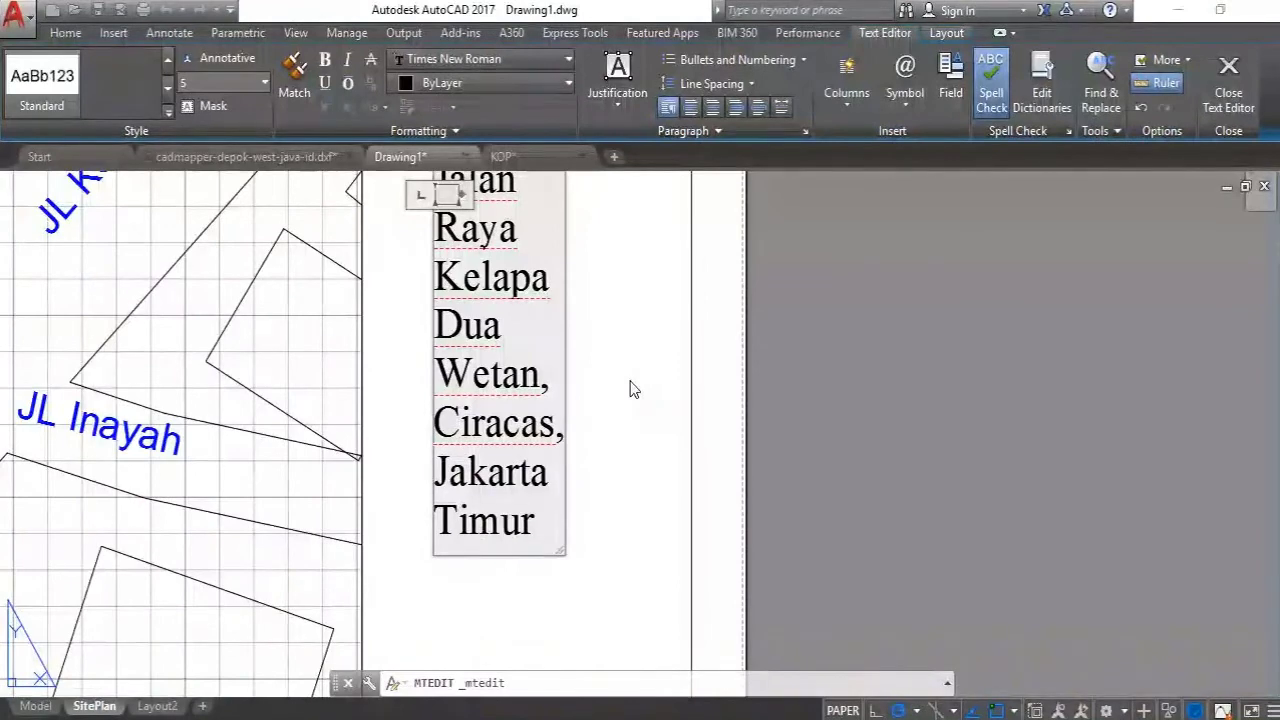
# Set the address note's text height to 2.5 and widen its text box to the notes column's right edge
pyautogui.scroll(-3, 630, 390)
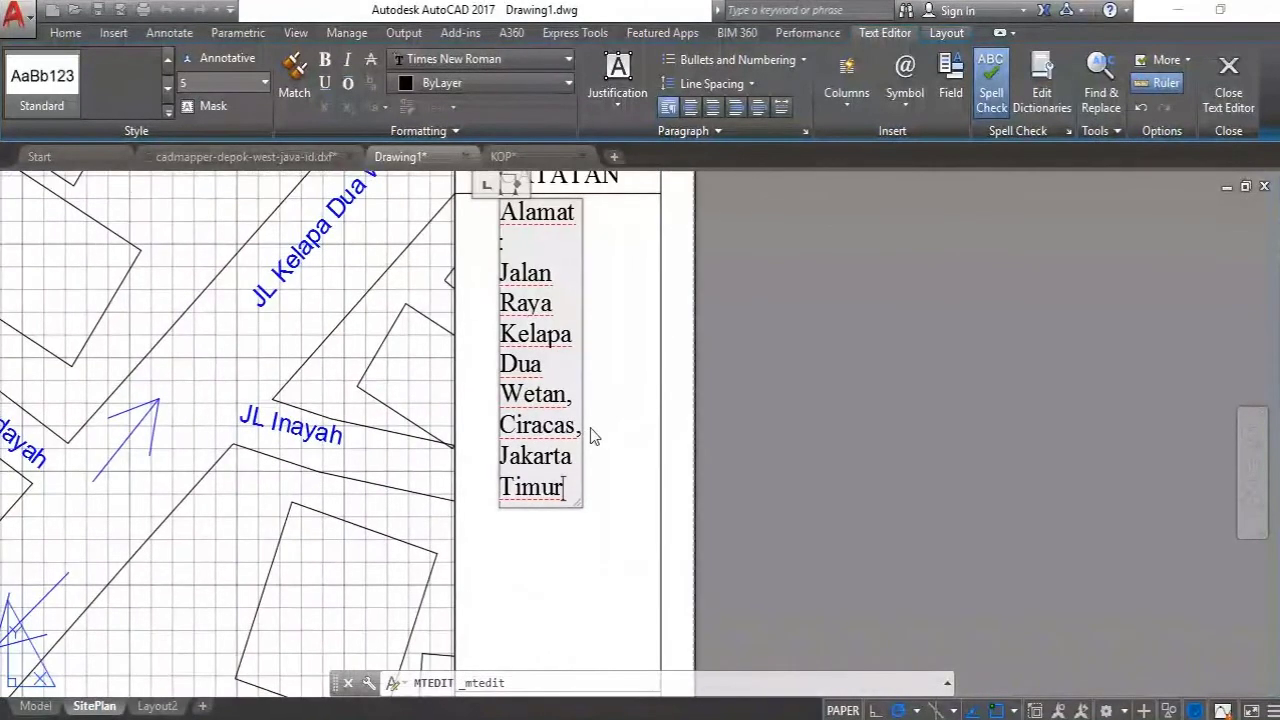
pyautogui.moveTo(524, 406); pyautogui.dragTo(509, 420, button='middle')
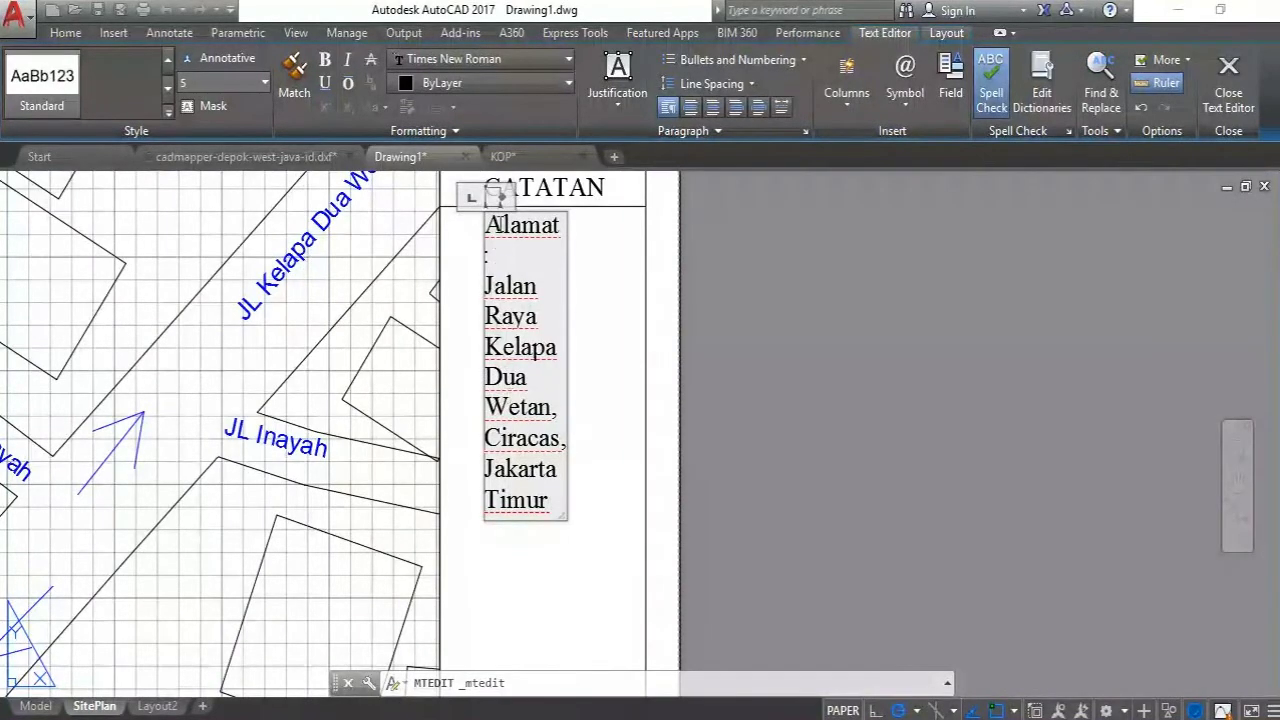
pyautogui.hotkey('ctrl', 'a')
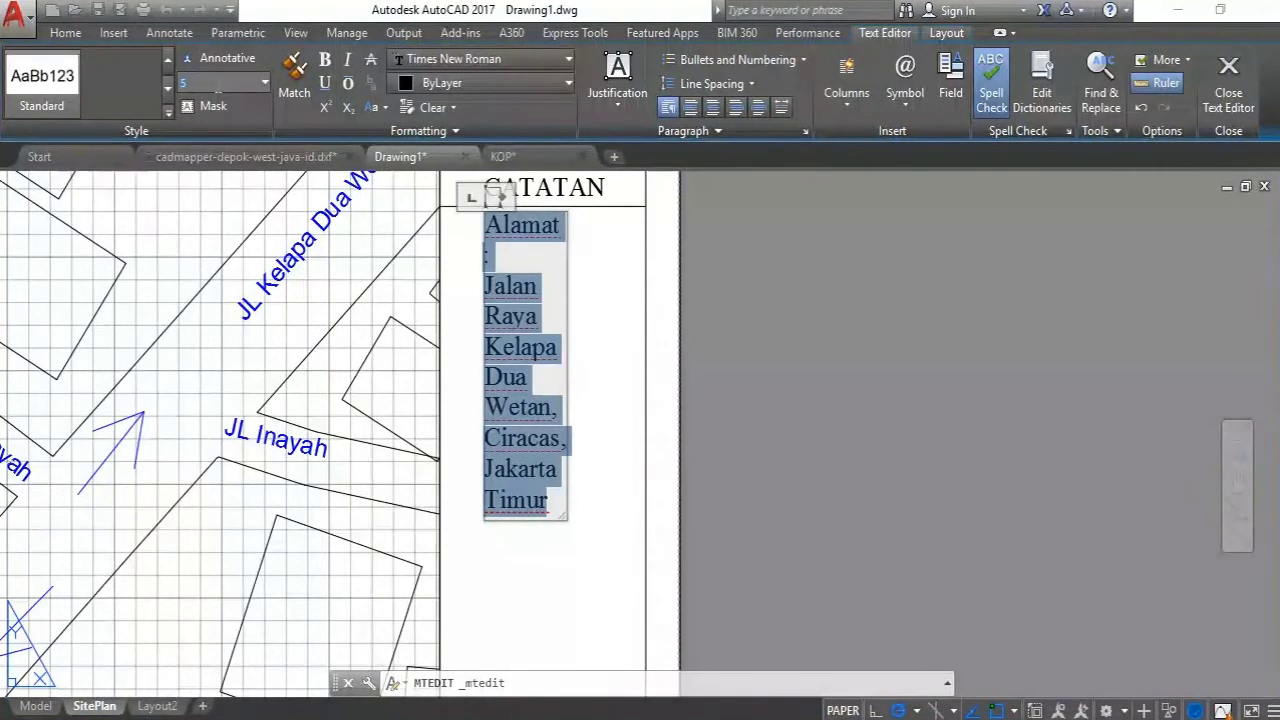
pyautogui.press('Return')
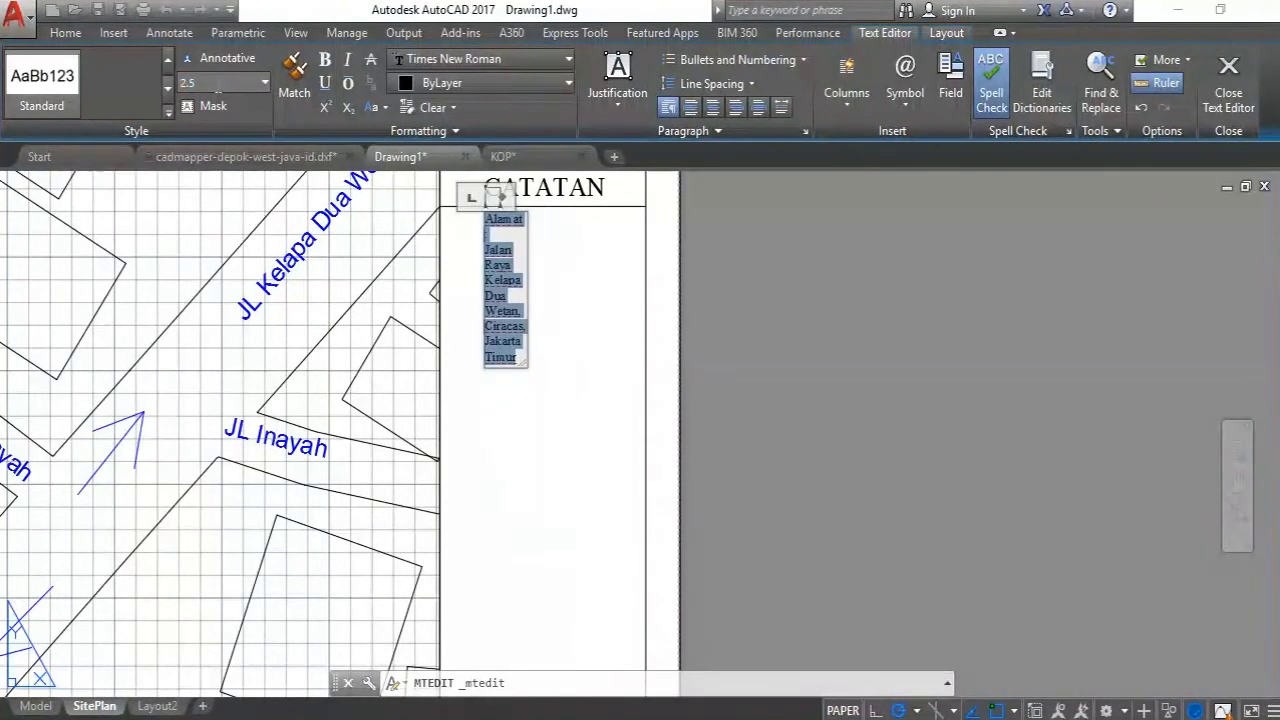
pyautogui.moveTo(497, 196); pyautogui.dragTo(646, 207)
pyautogui.click(552, 311)
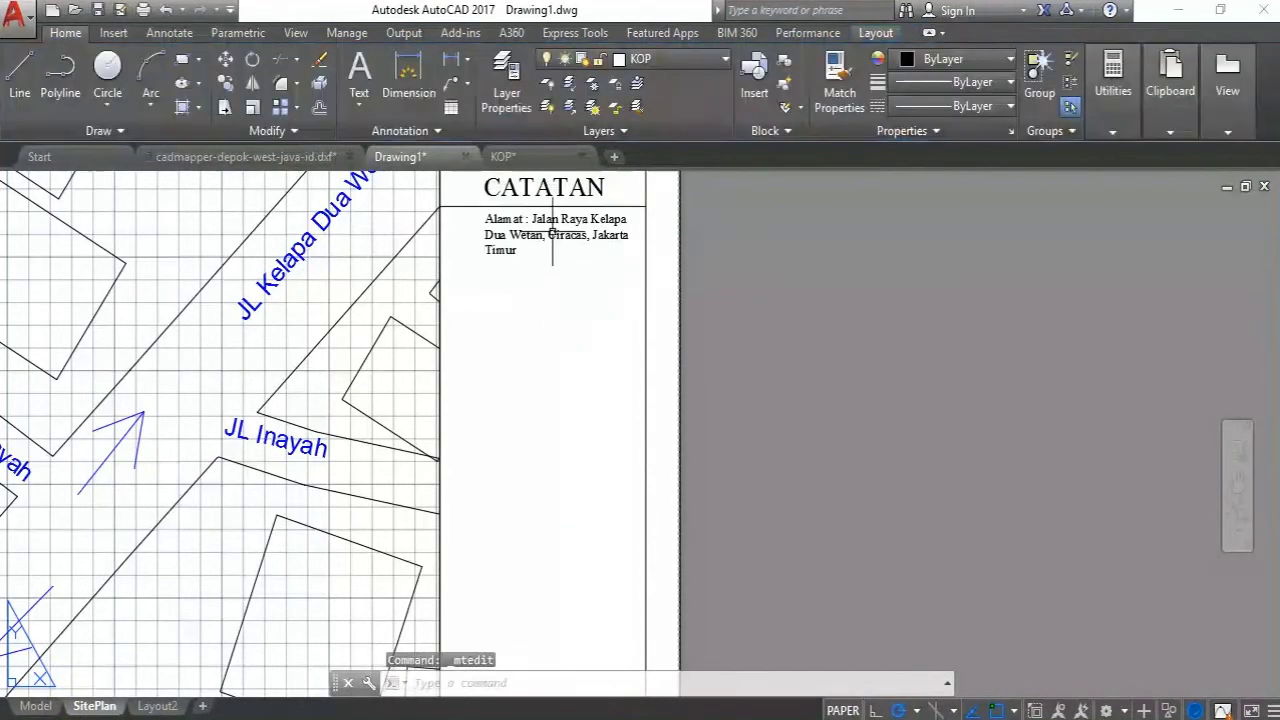
# Move the address note closer to the upper-left corner of the notes area, just below the "CATATAN" heading
pyautogui.click(552, 236)
pyautogui.click(225, 59)
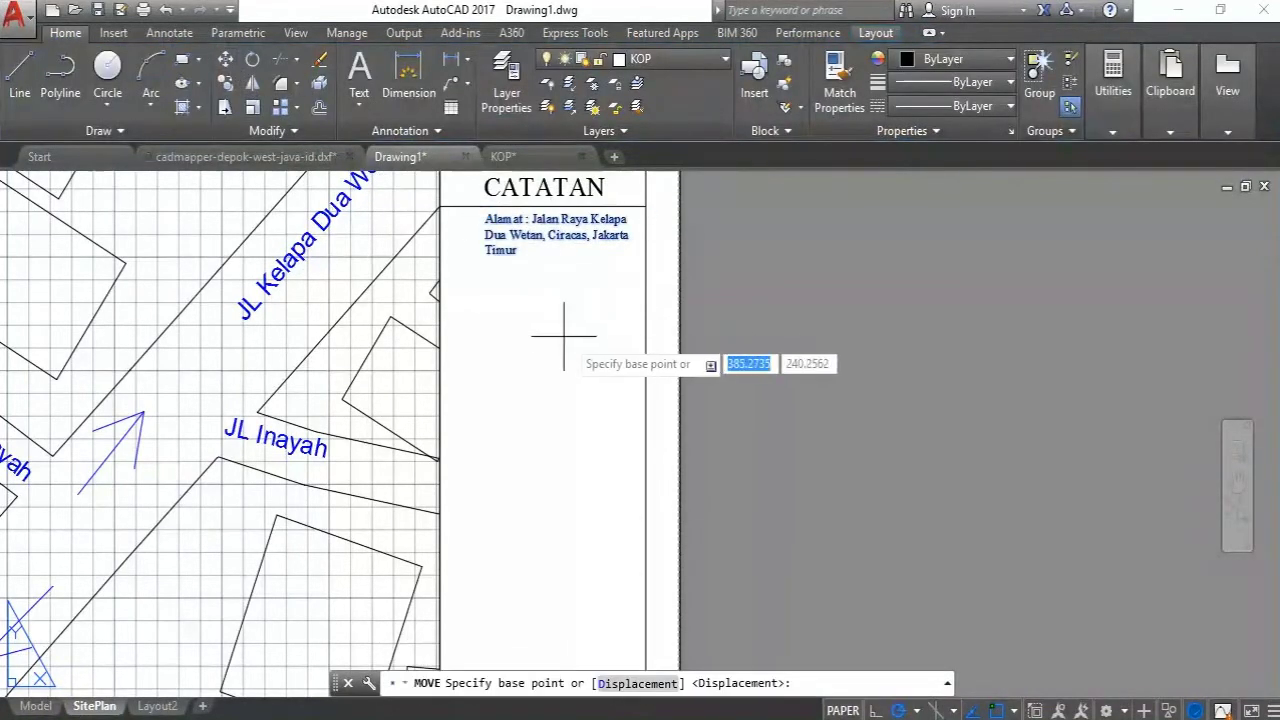
pyautogui.click(557, 335)
pyautogui.scroll(-2, 555, 287)
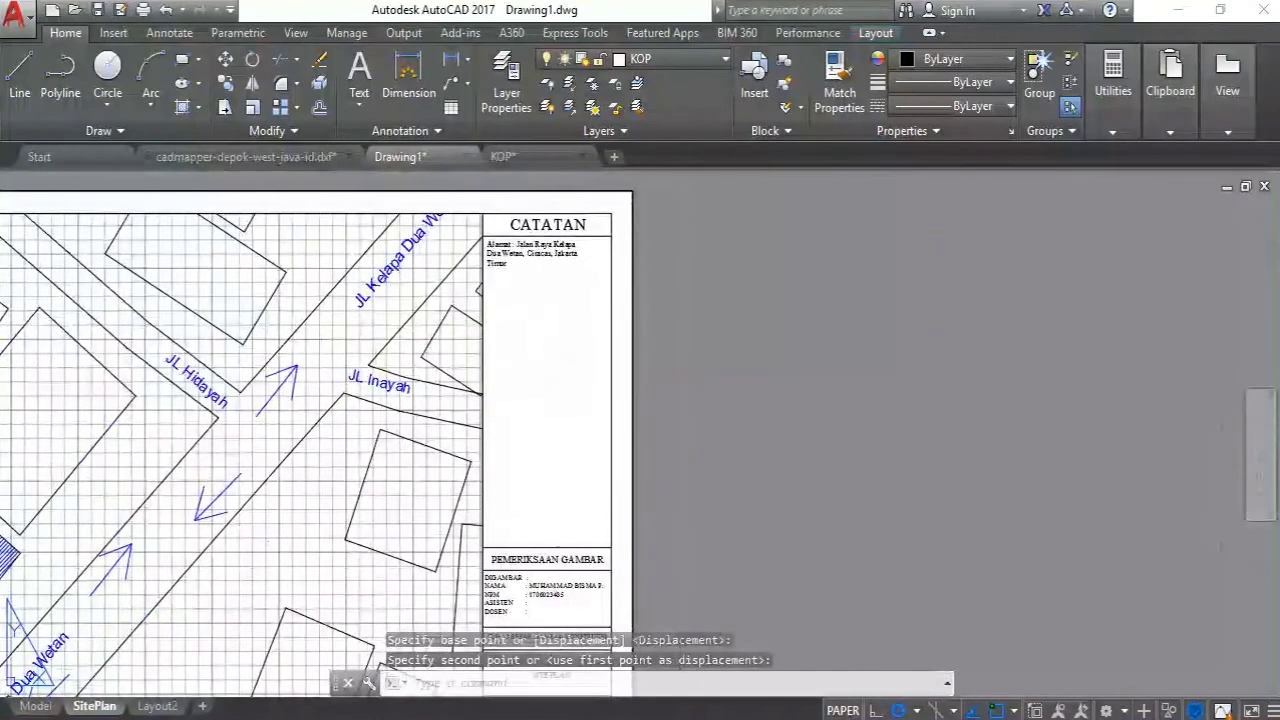
# Examine the address note and the title block entries, from the drawing check section down to the date and scale cells
pyautogui.scroll(4, 486, 246)
pyautogui.scroll(-4, 377, 248)
pyautogui.scroll(4, 600, 295)
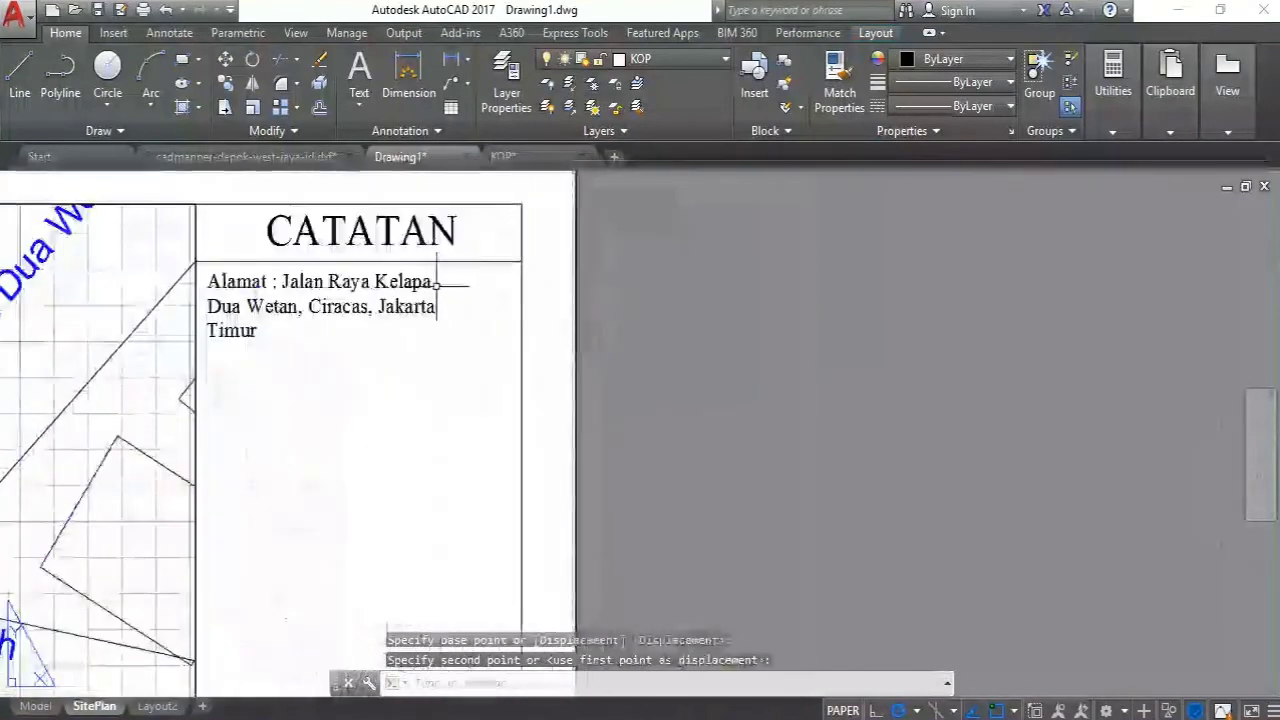
pyautogui.scroll(-4, 480, 300)
pyautogui.scroll(3, 420, 300)
pyautogui.scroll(-1, 300, 300)
pyautogui.moveTo(477, 439); pyautogui.dragTo(477, 397, button='middle')
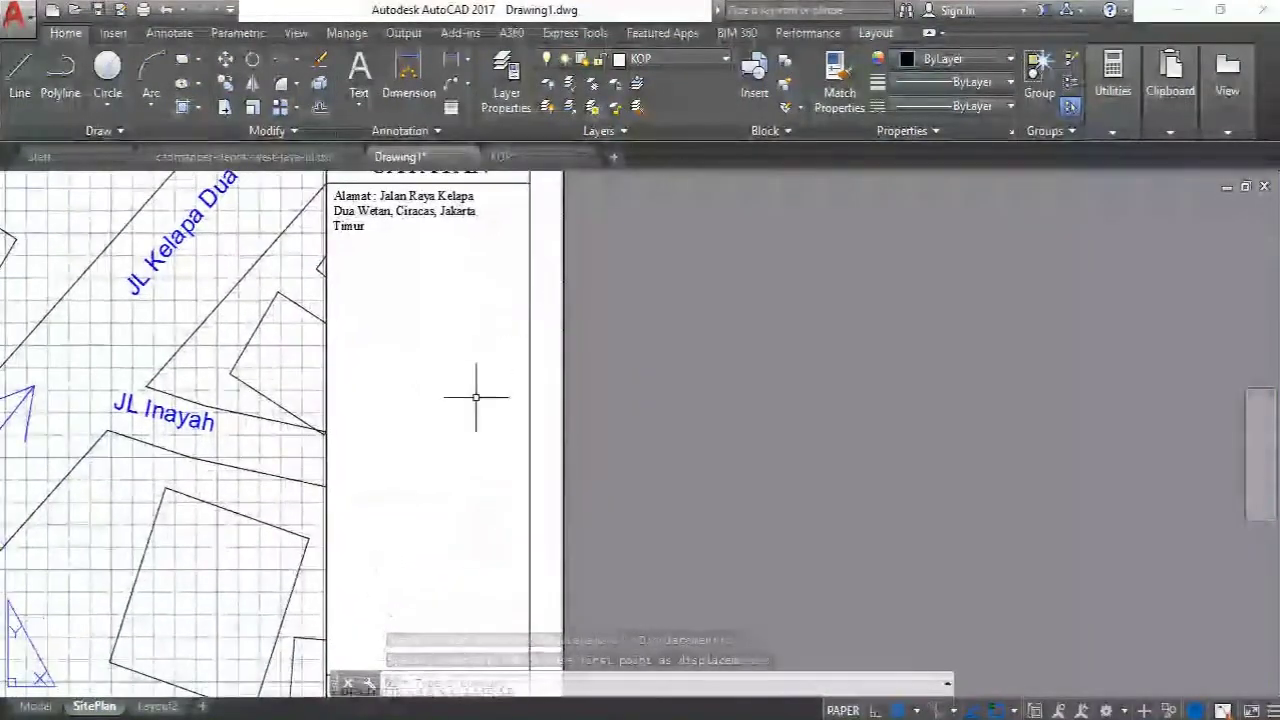
pyautogui.moveTo(465, 626); pyautogui.dragTo(460, 360, button='middle')
pyautogui.scroll(2, 394, 479)
pyautogui.scroll(-3, 395, 457)
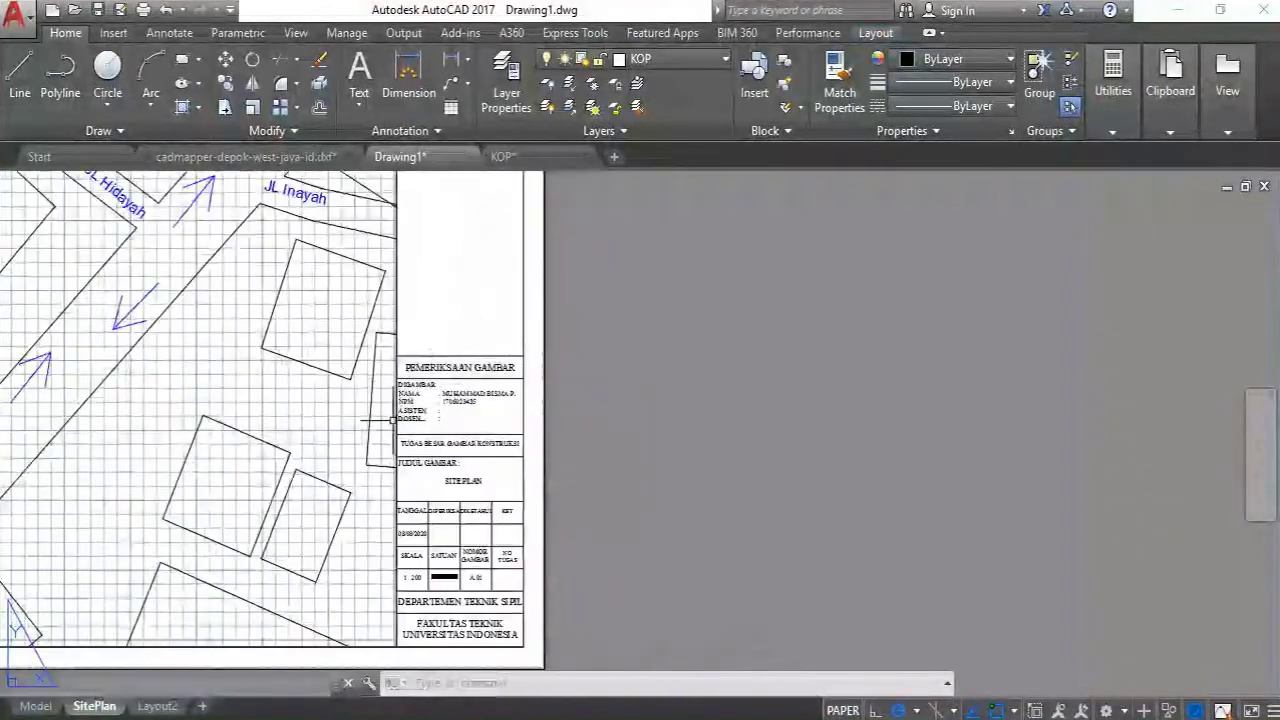
pyautogui.scroll(3, 530, 400)
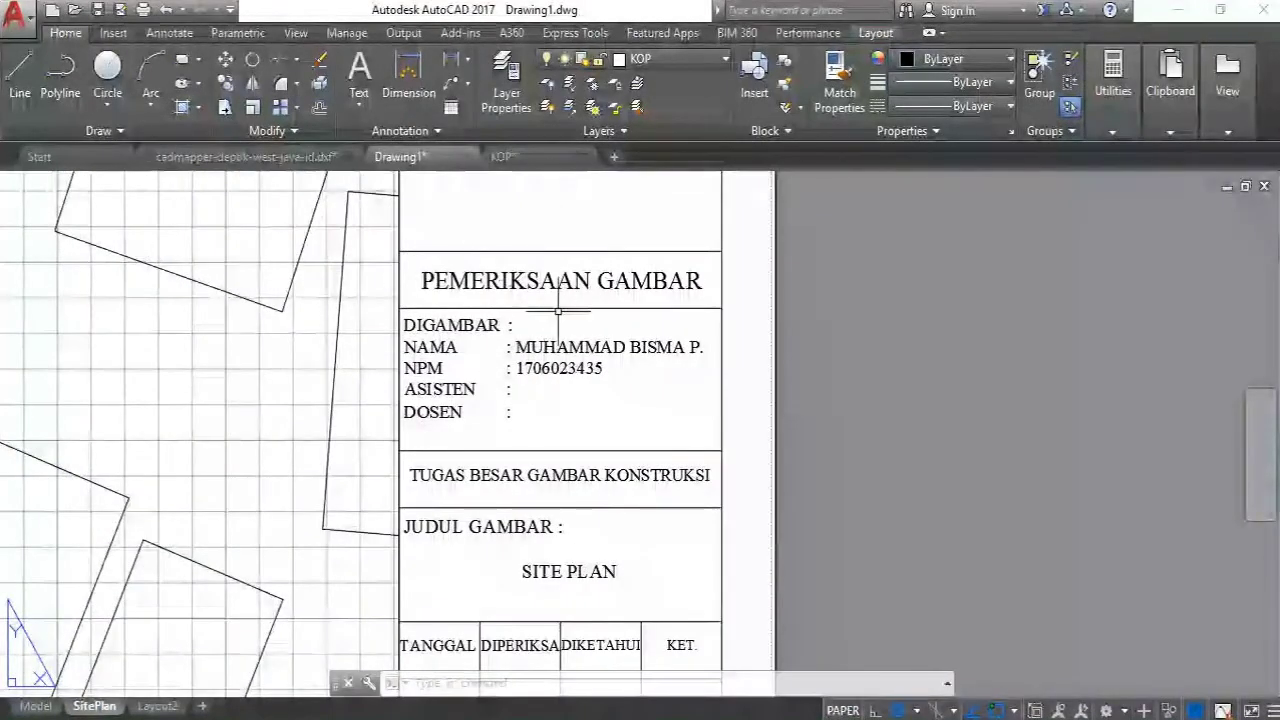
pyautogui.scroll(-2, 571, 284)
pyautogui.moveTo(572, 389); pyautogui.dragTo(508, 332, button='middle')
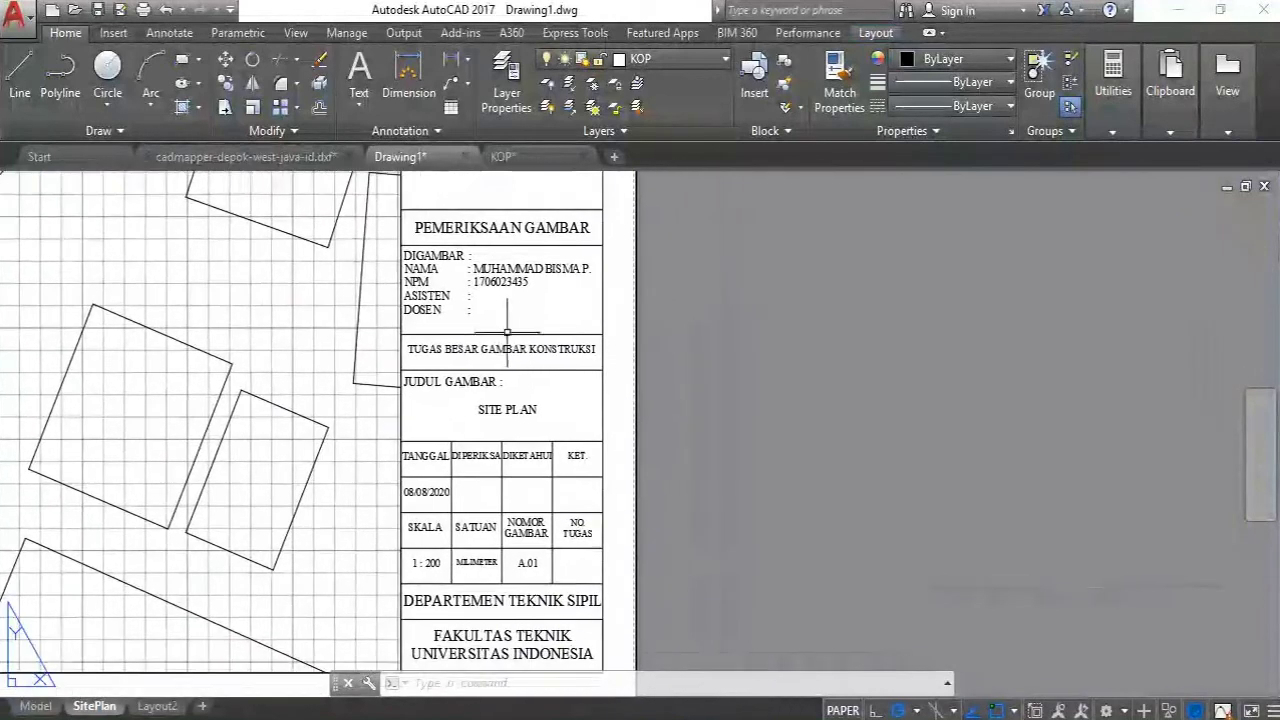
pyautogui.scroll(2, 479, 370)
pyautogui.moveTo(590, 469); pyautogui.dragTo(565, 354, button='middle')
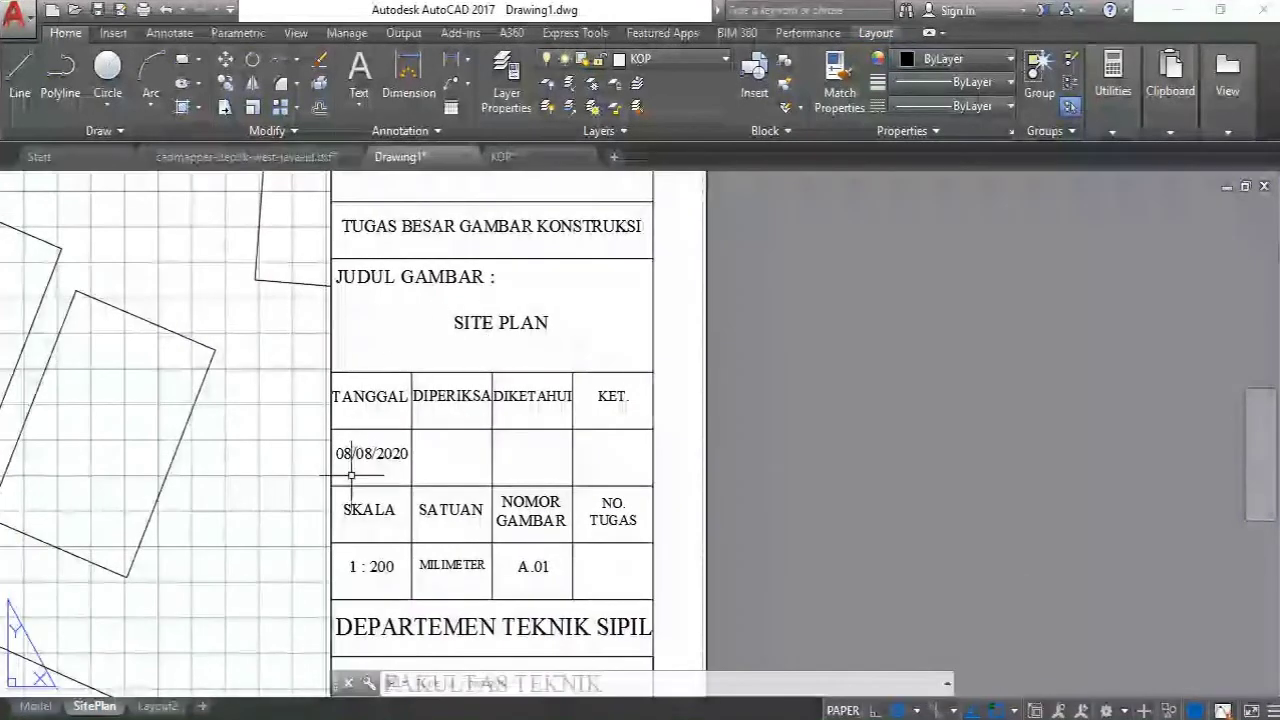
# Change the date in the title block's "TANGGAL" cell to 02/04/2021
pyautogui.scroll(-2, 368, 457)
pyautogui.scroll(2, 369, 457)
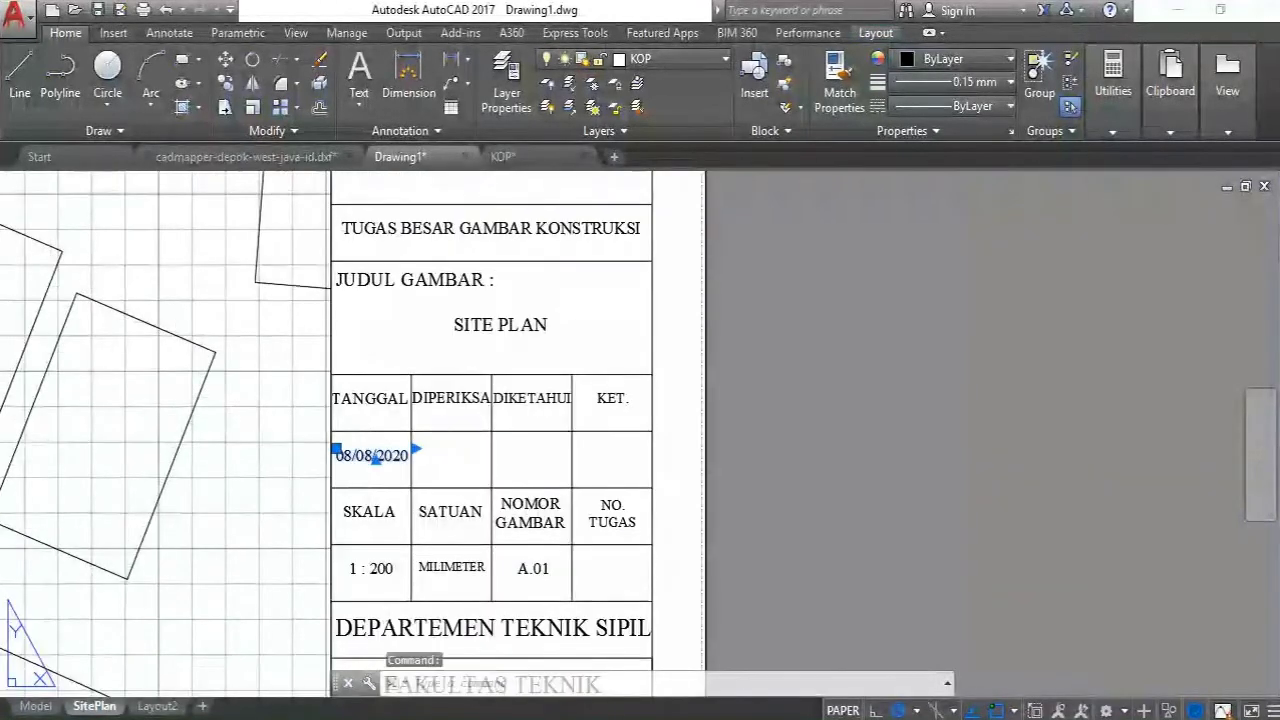
pyautogui.doubleClick(367, 462)
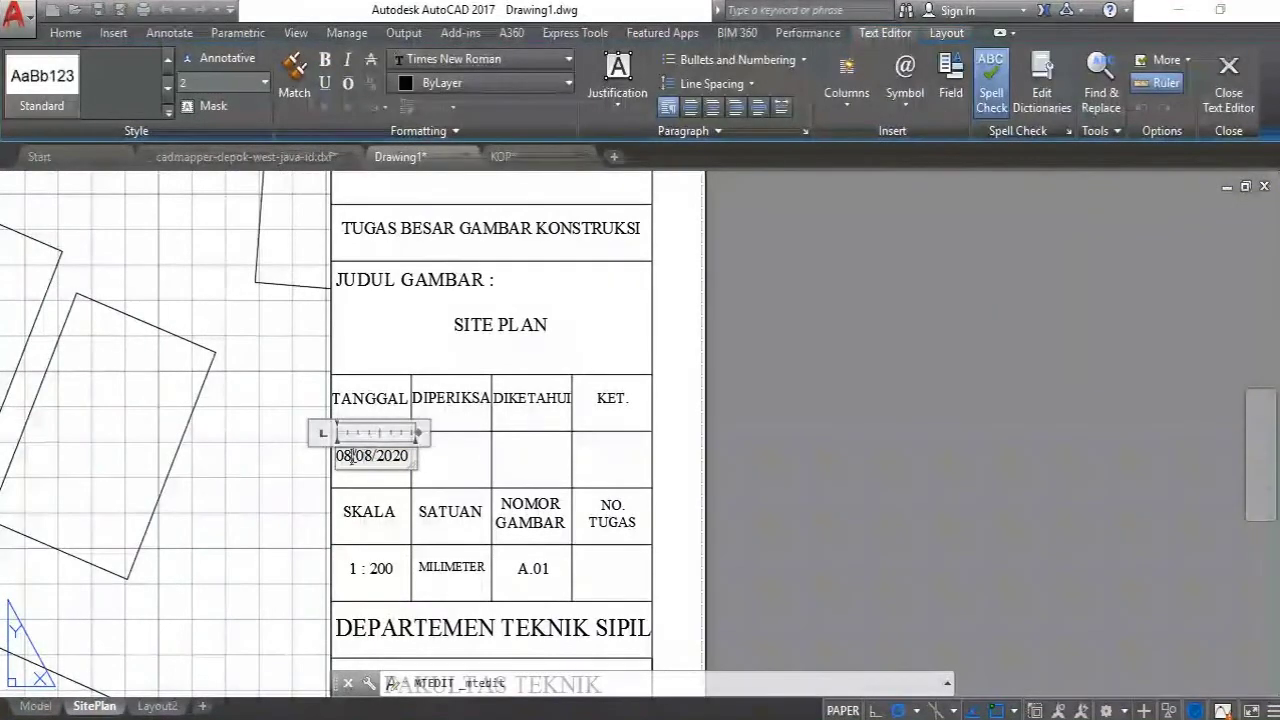
pyautogui.press('BackSpace')
pyautogui.press('BackSpace')
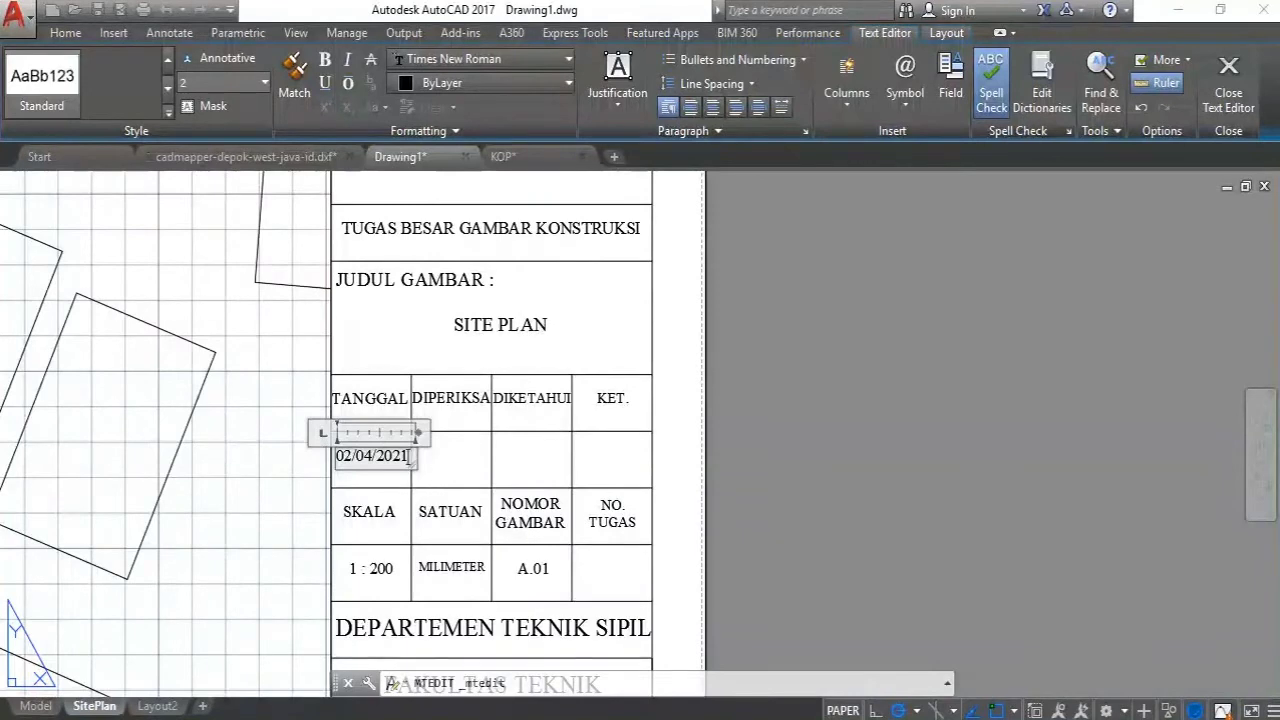
pyautogui.click(443, 451)
pyautogui.scroll(1, 406, 594)
pyautogui.scroll(-1, 406, 537)
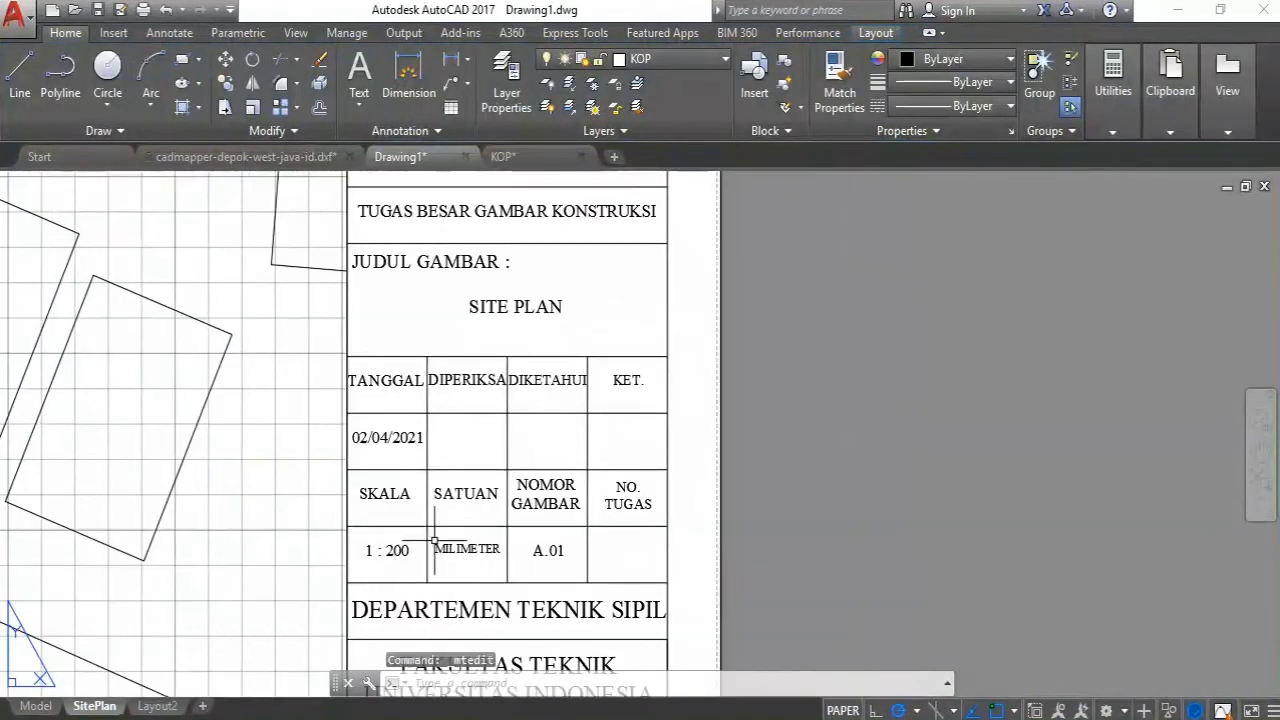
# Check the title block's scale, unit and drawing number cells and review the whole site plan sheet
pyautogui.scroll(-4, 435, 541)
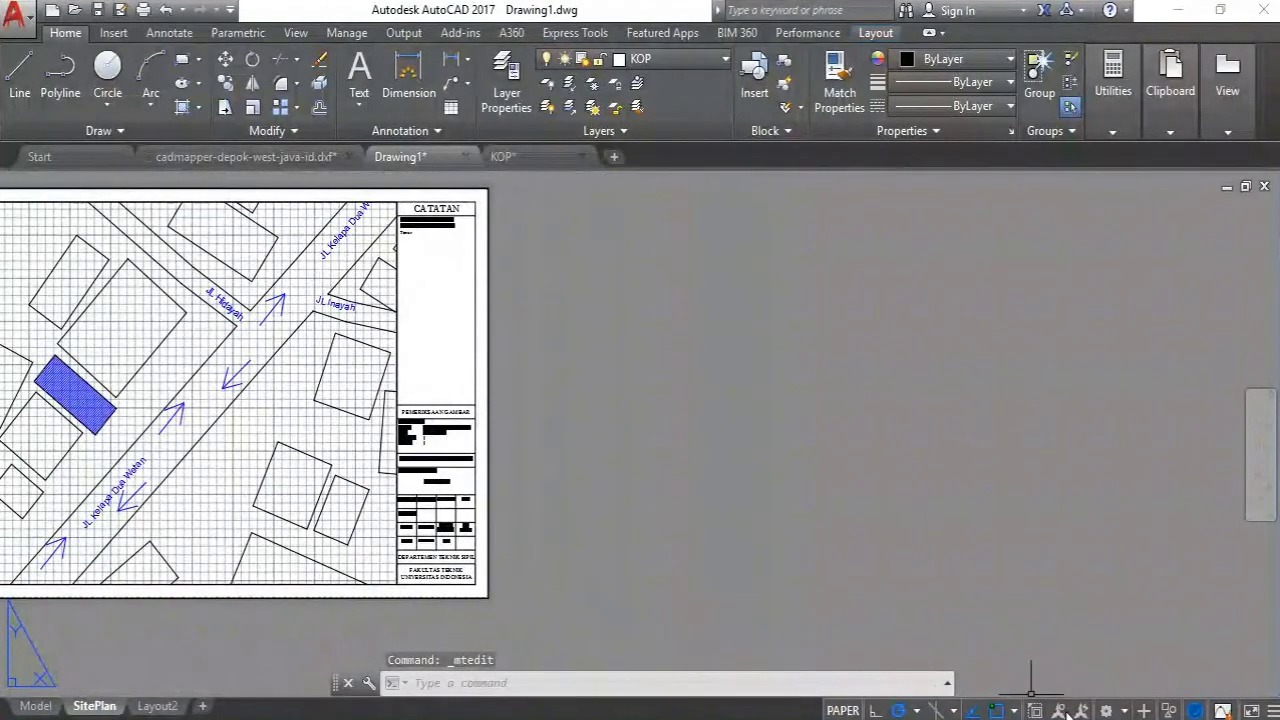
pyautogui.scroll(3, 478, 462)
pyautogui.moveTo(478, 462); pyautogui.dragTo(564, 406, button='middle')
pyautogui.scroll(2, 467, 646)
pyautogui.moveTo(466, 585); pyautogui.dragTo(432, 506, button='middle')
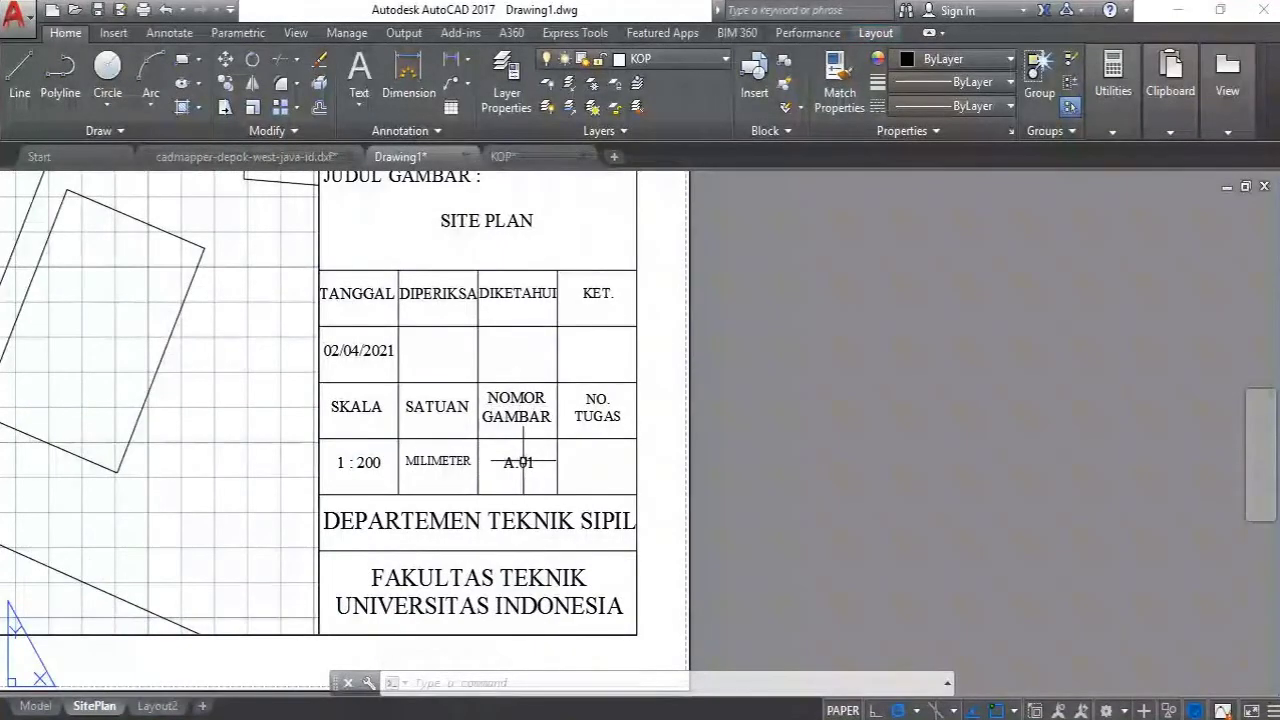
pyautogui.scroll(-2, 530, 460)
pyautogui.scroll(2, 546, 450)
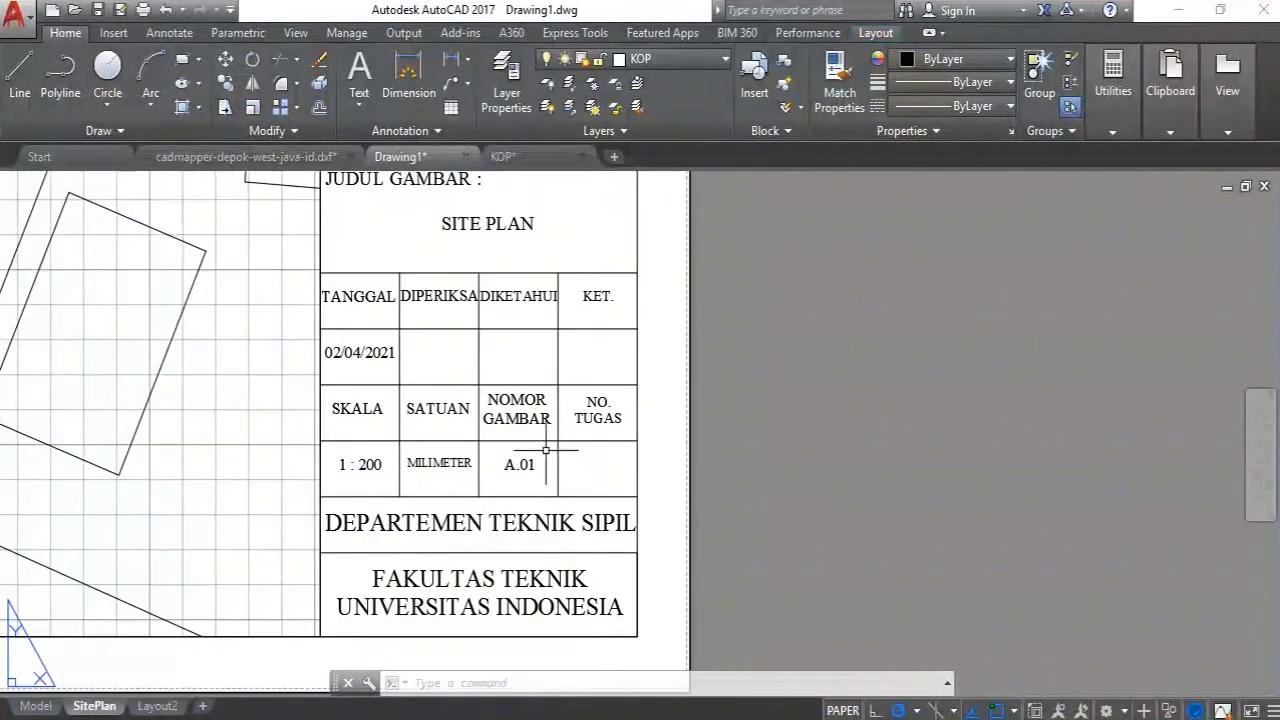
pyautogui.scroll(2, 546, 450)
pyautogui.scroll(-6, 514, 477)
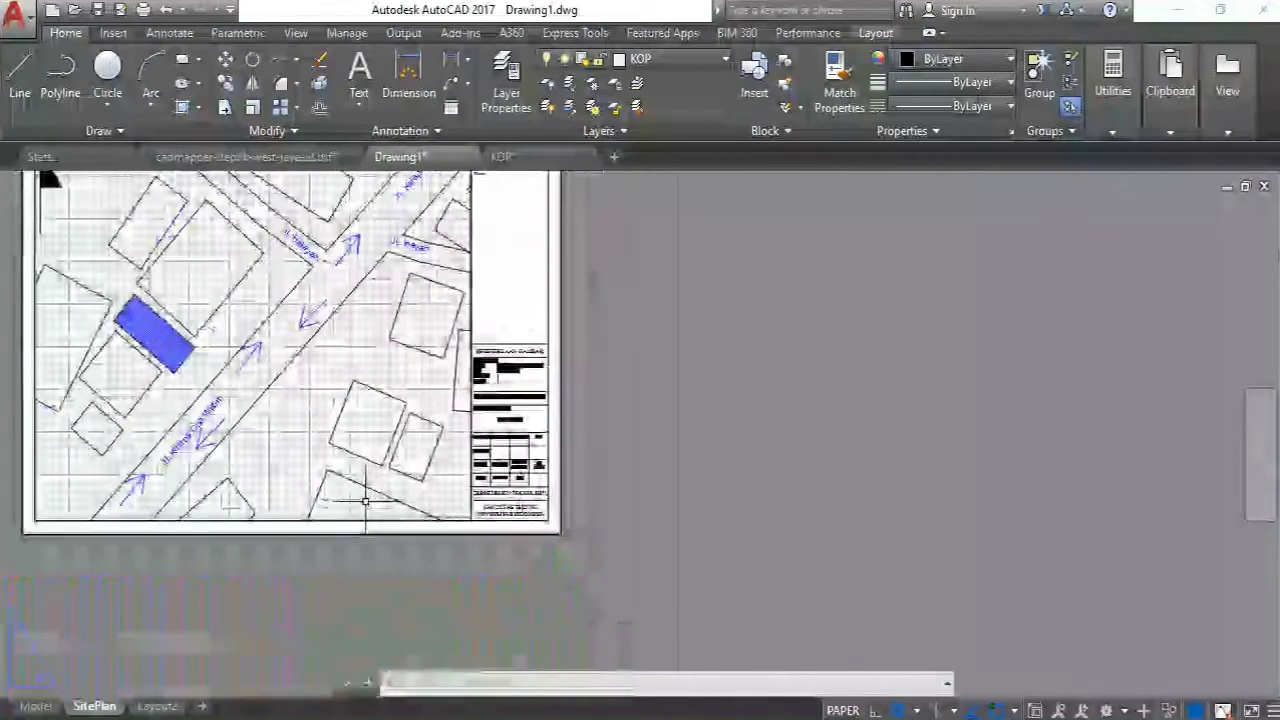
pyautogui.moveTo(365, 501); pyautogui.dragTo(448, 640, button='middle')
pyautogui.moveTo(462, 557); pyautogui.dragTo(420, 514, button='middle')
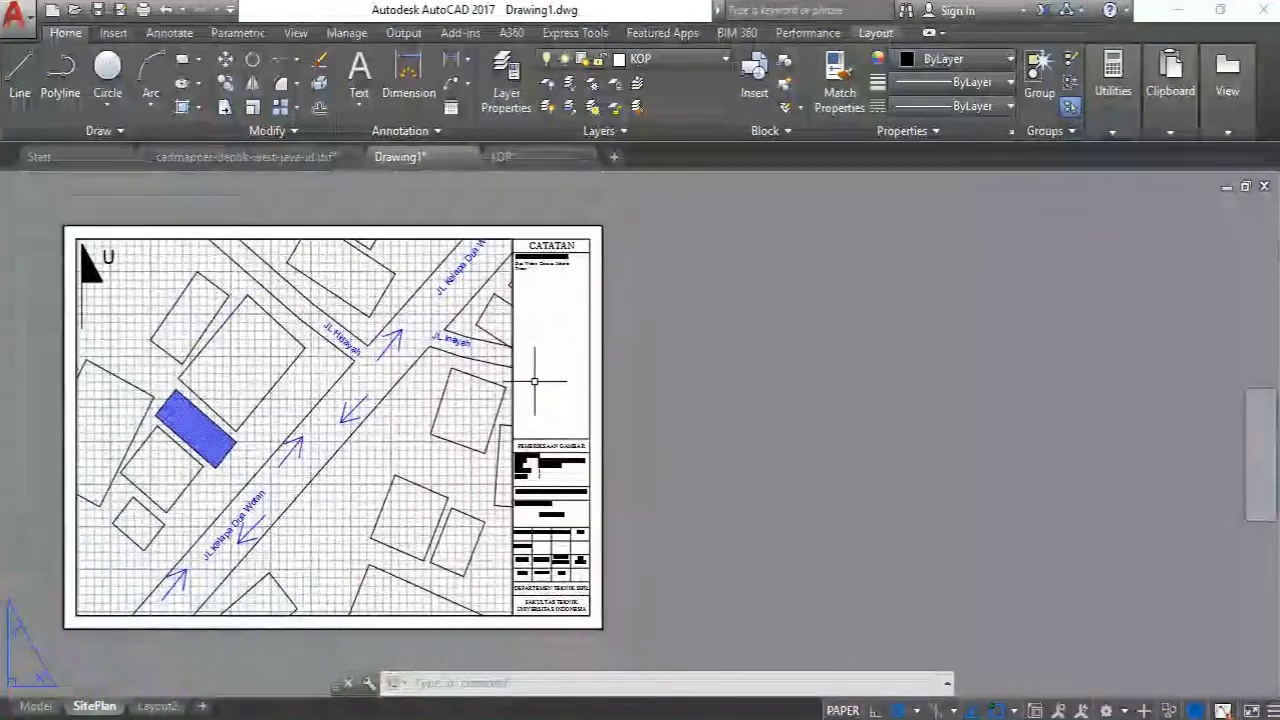
pyautogui.moveTo(343, 349); pyautogui.dragTo(447, 349, button='middle')
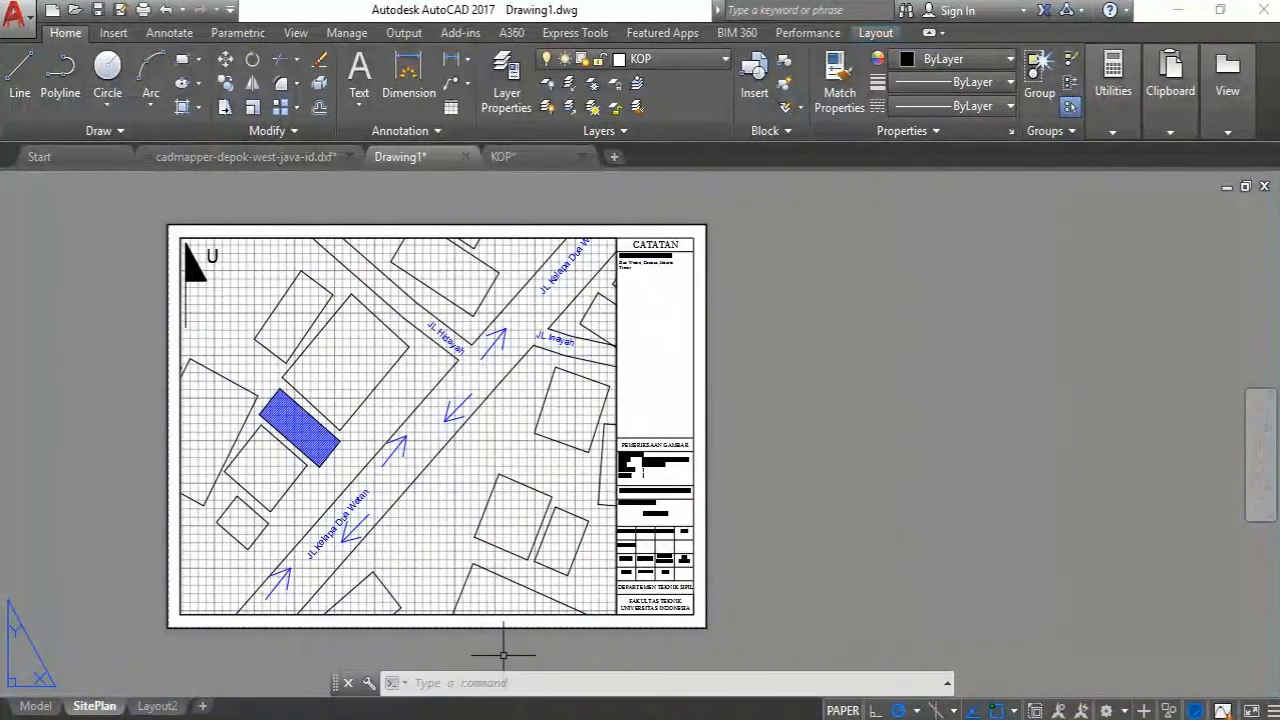
# Start the Plot command for the SitePlan layout and continue with a single sheet
pyautogui.write('plot')
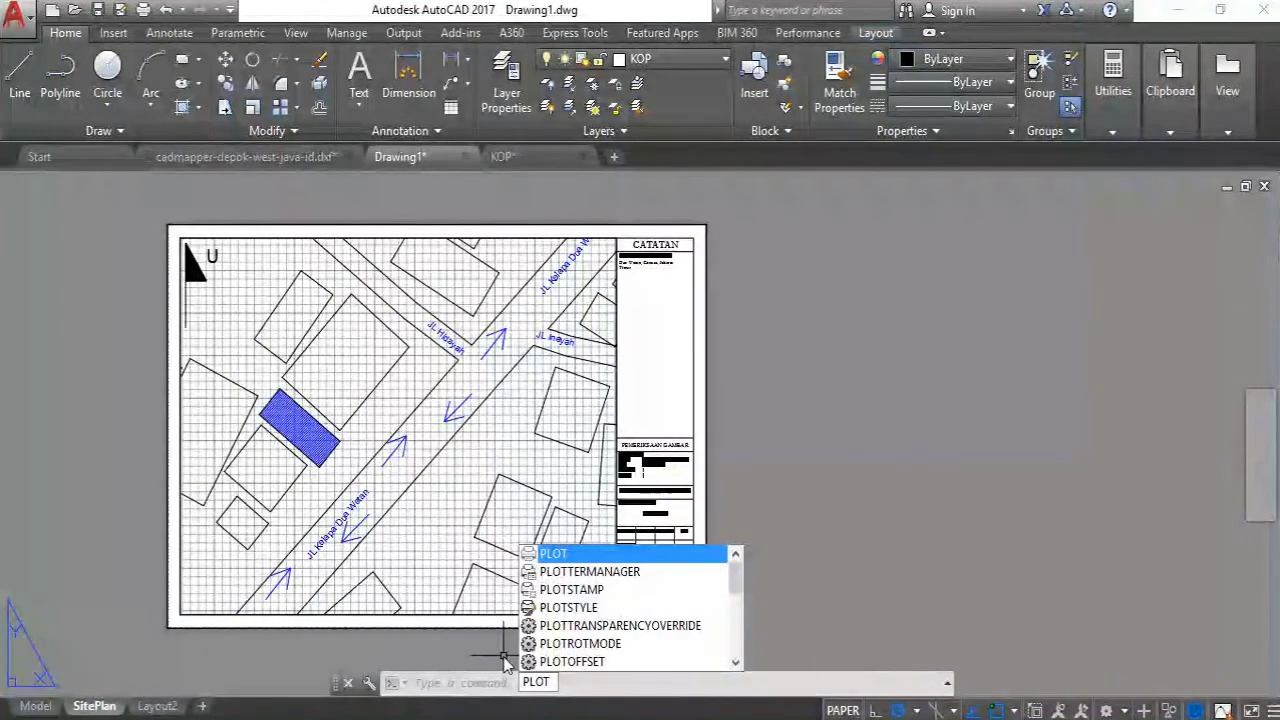
pyautogui.press('Return')
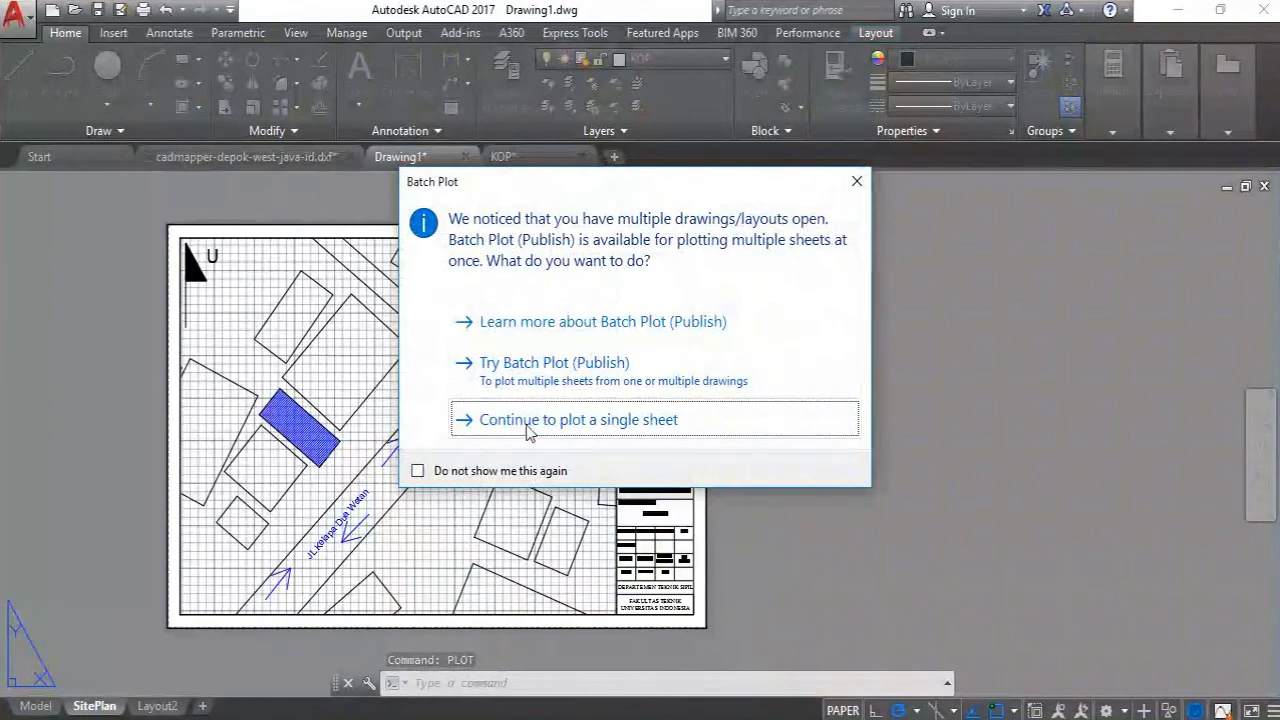
pyautogui.click(641, 425)
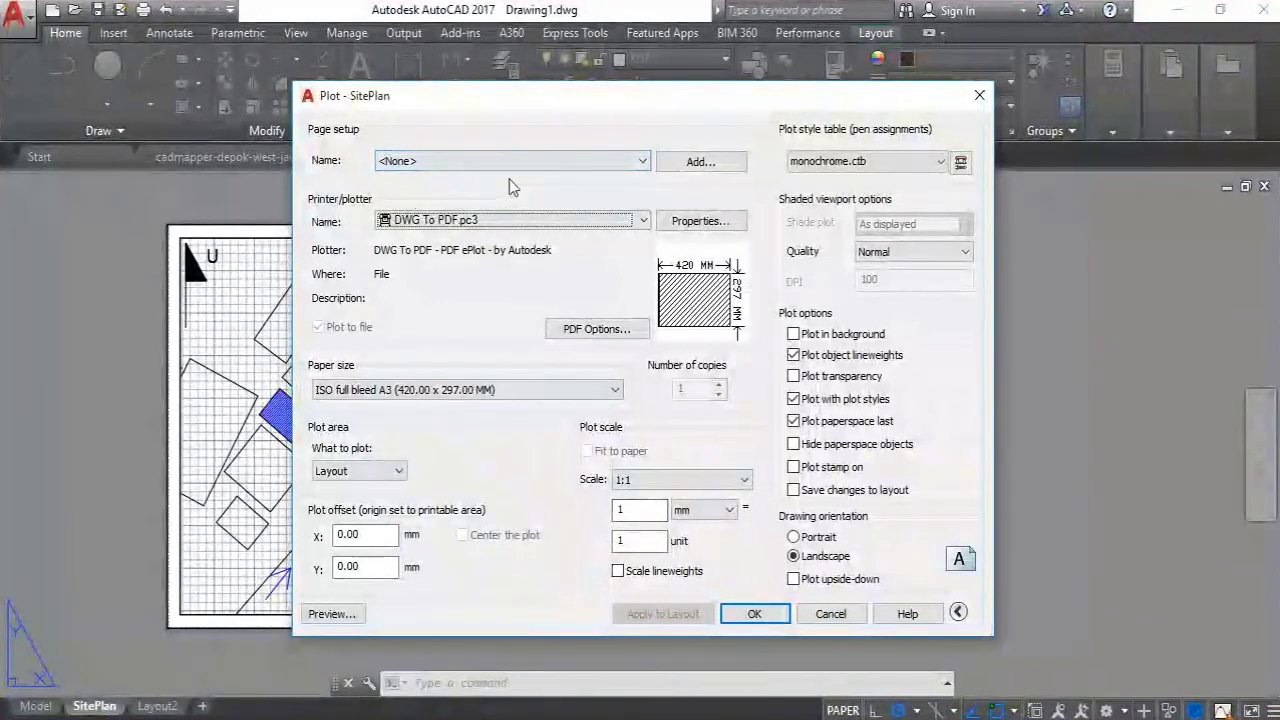
# Preview the plot and inspect the street names, notes column and title block, then return to the plot settings
pyautogui.click(333, 613)
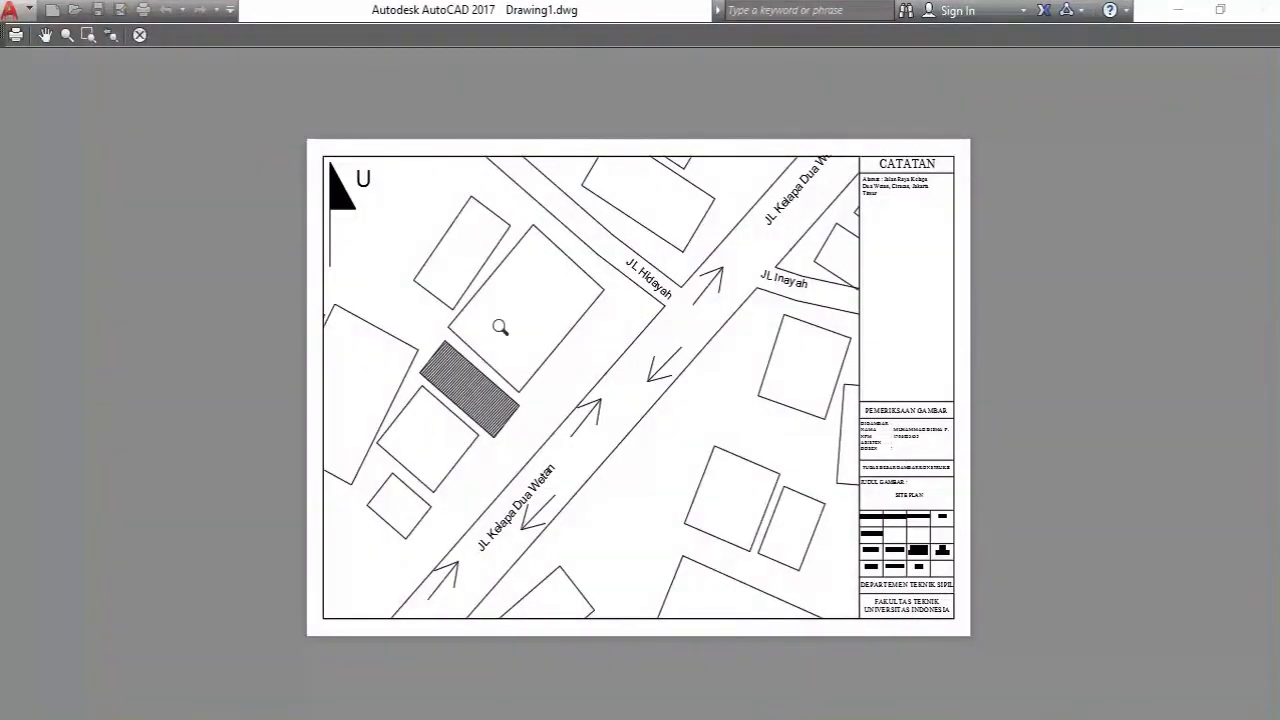
pyautogui.scroll(2, 818, 221)
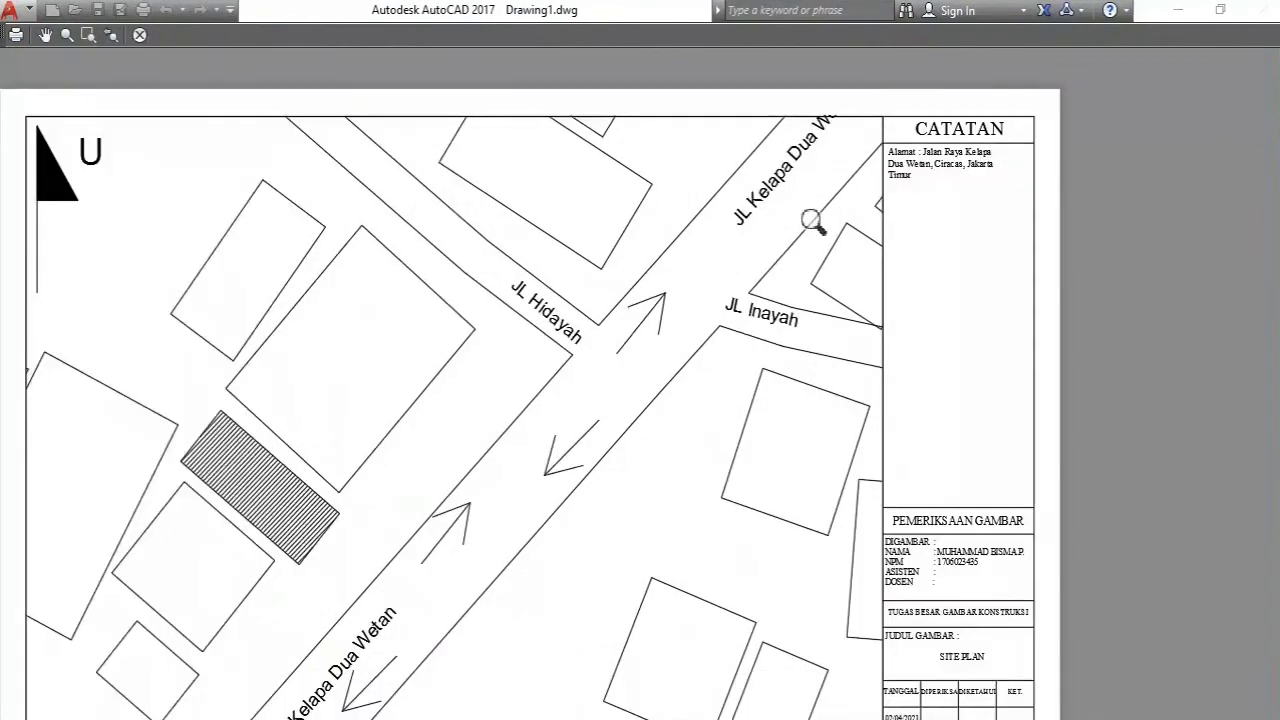
pyautogui.scroll(-2, 811, 250)
pyautogui.moveTo(806, 264); pyautogui.dragTo(832, 326, button='middle')
pyautogui.scroll(2, 845, 455)
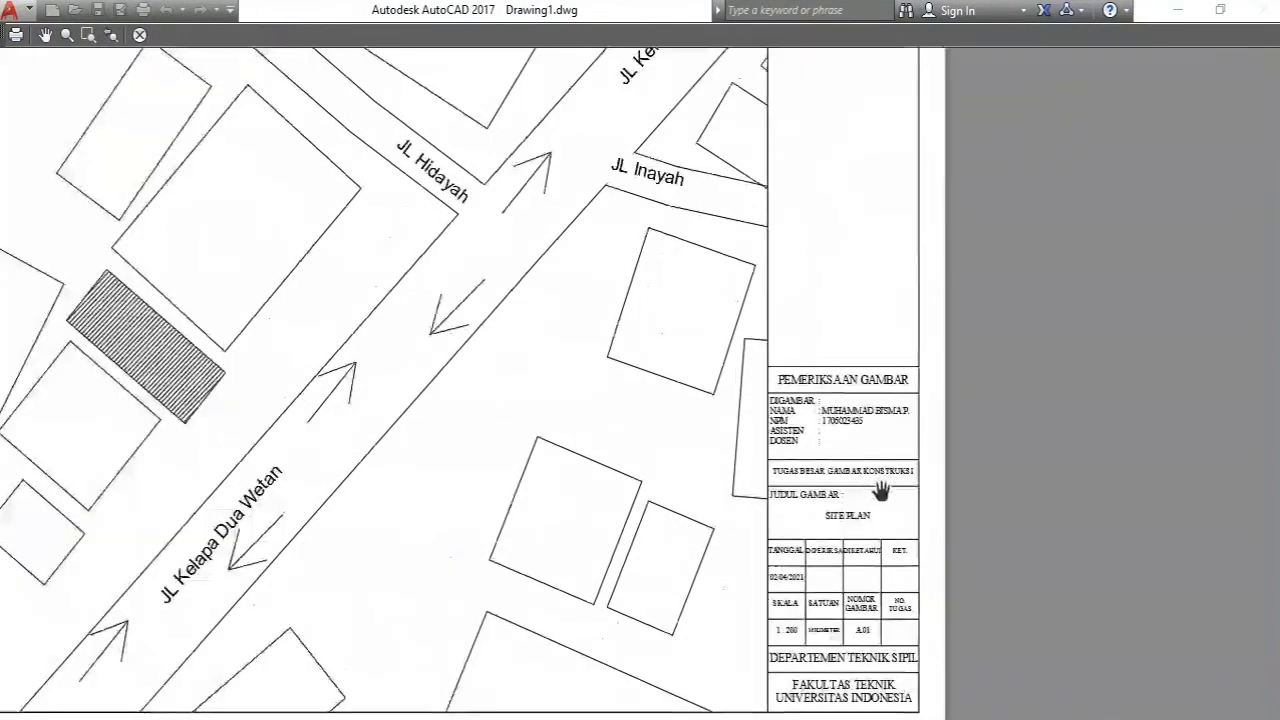
pyautogui.scroll(-2, 820, 460)
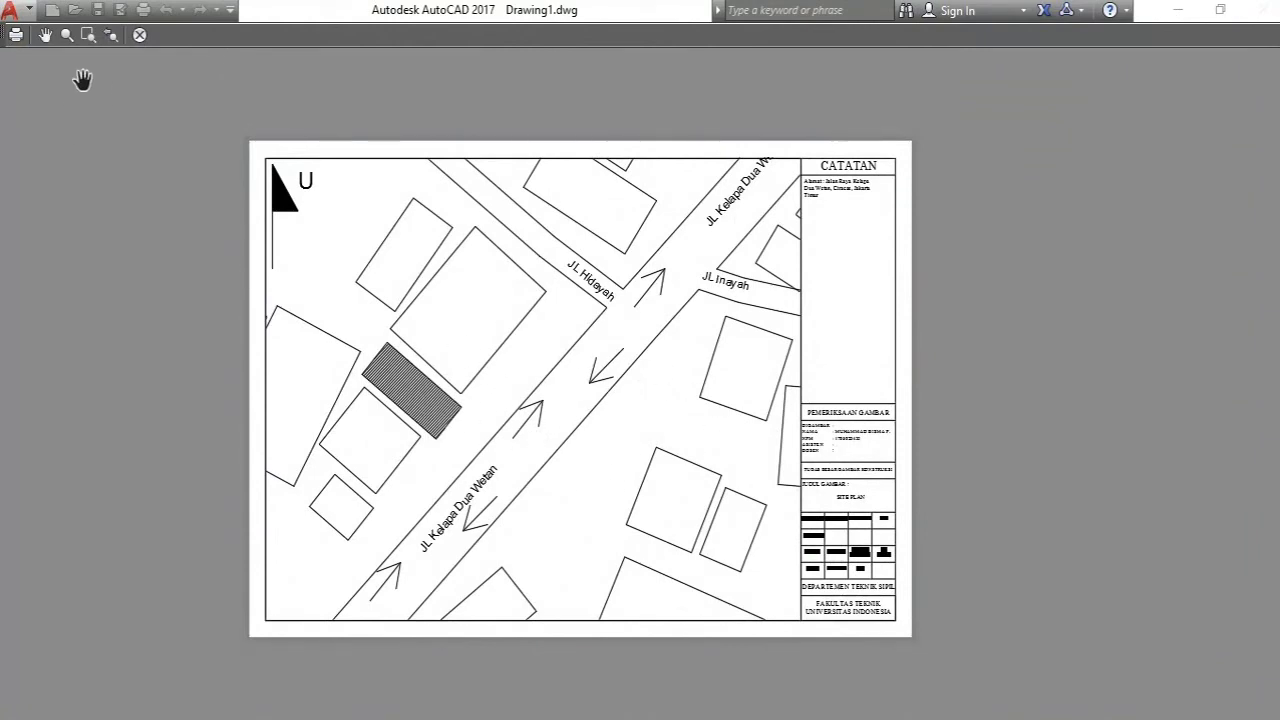
pyautogui.click(140, 36)
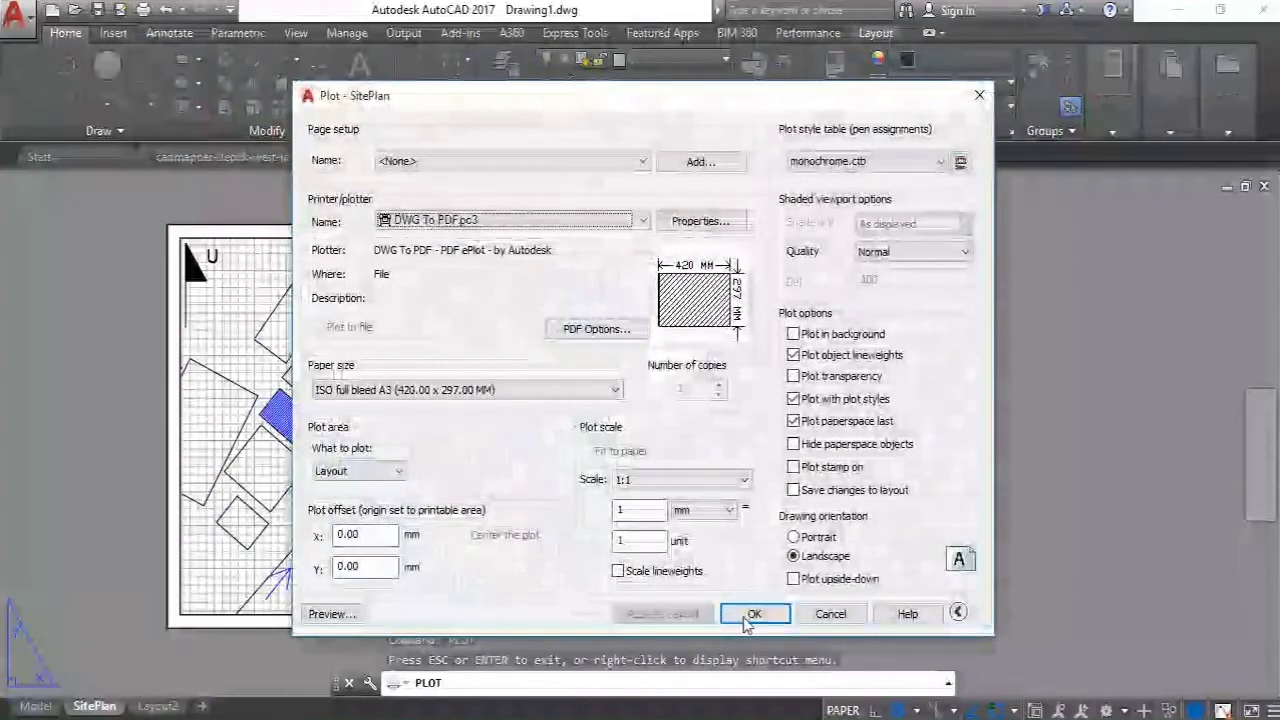
# Plot the layout to a PDF file named "Pelatihan CAD-SitePlan.pdf" in the Documents folder
pyautogui.click(752, 614)
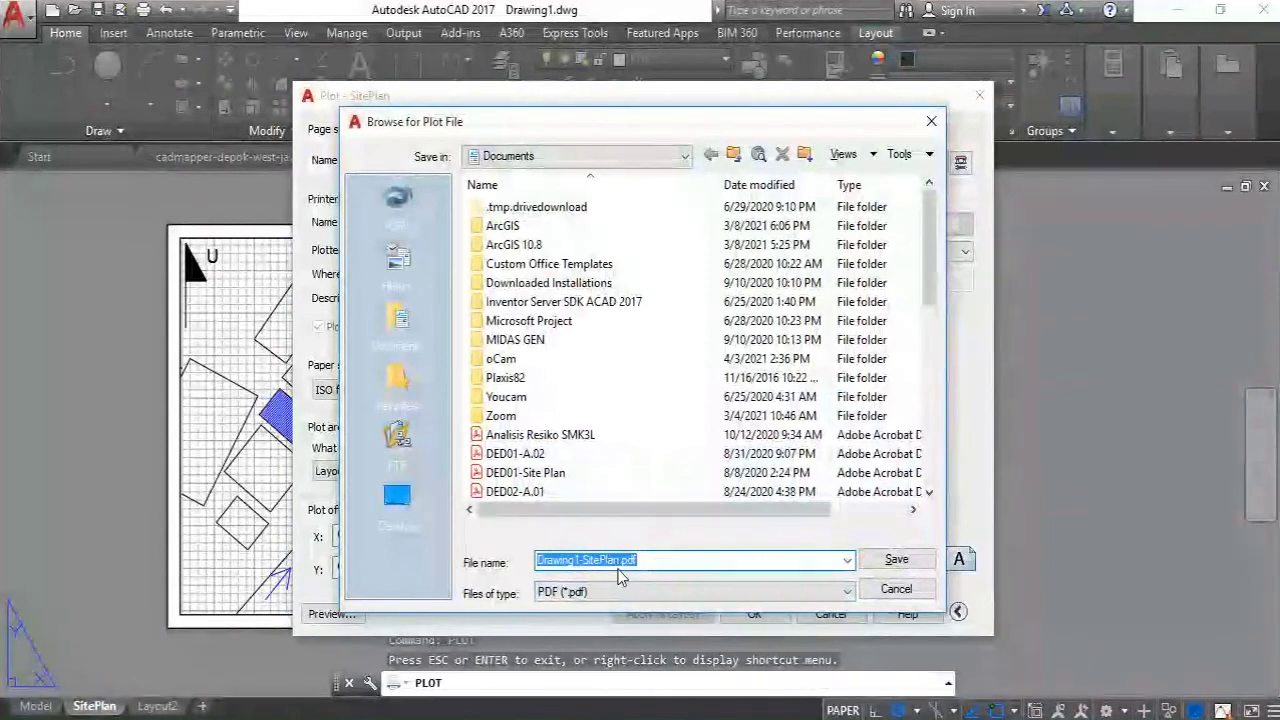
pyautogui.click(577, 558)
pyautogui.moveTo(579, 558); pyautogui.dragTo(532, 552)
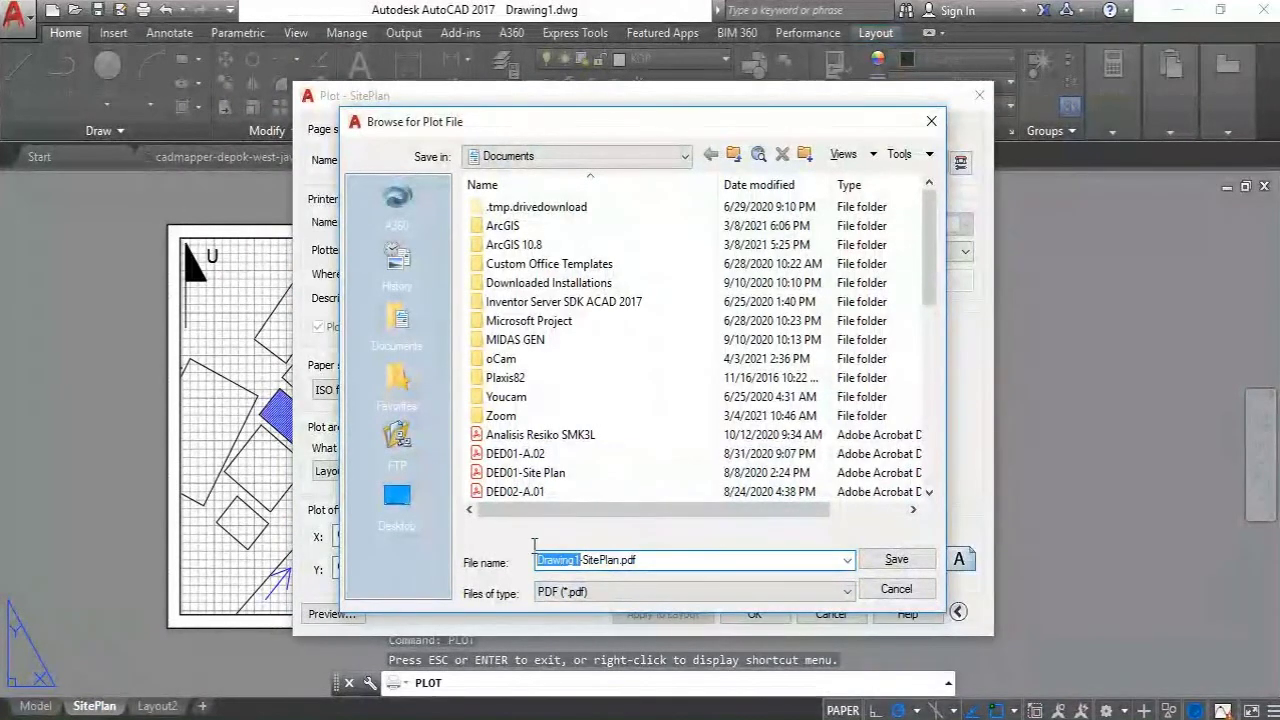
pyautogui.write('Pelatihan ')
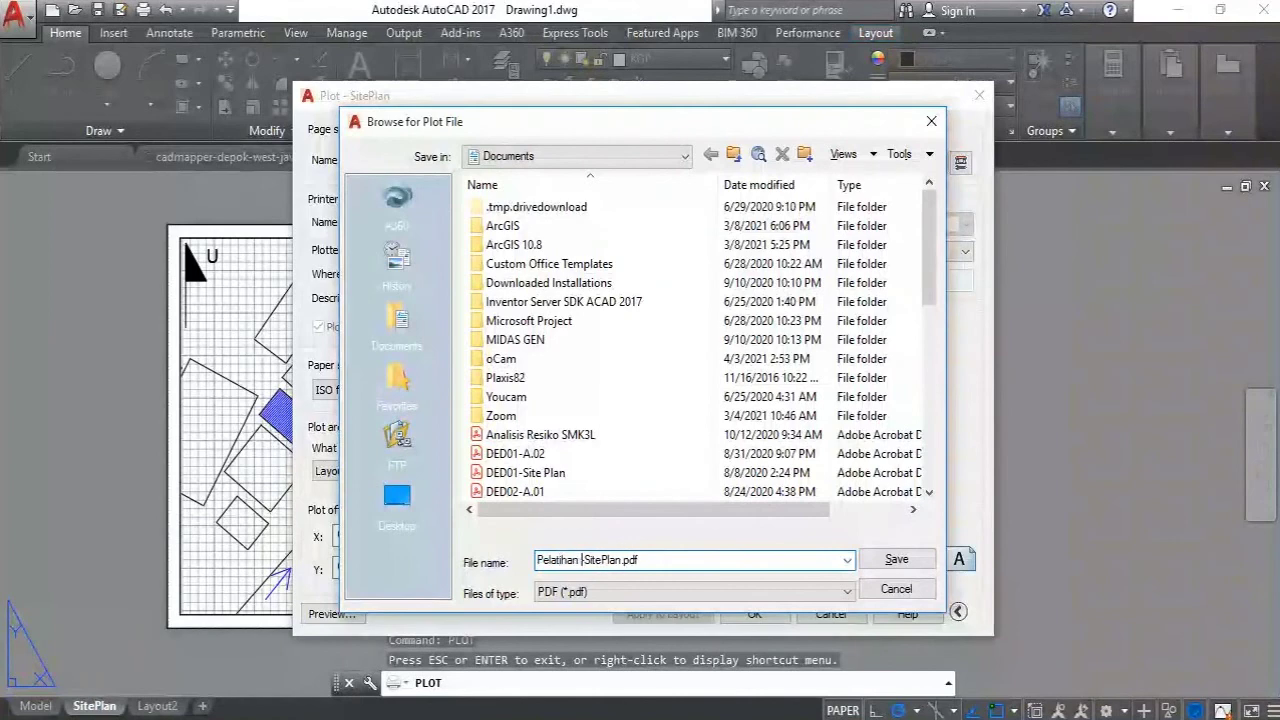
pyautogui.write('CS')
pyautogui.write('AD')
pyautogui.write('-')
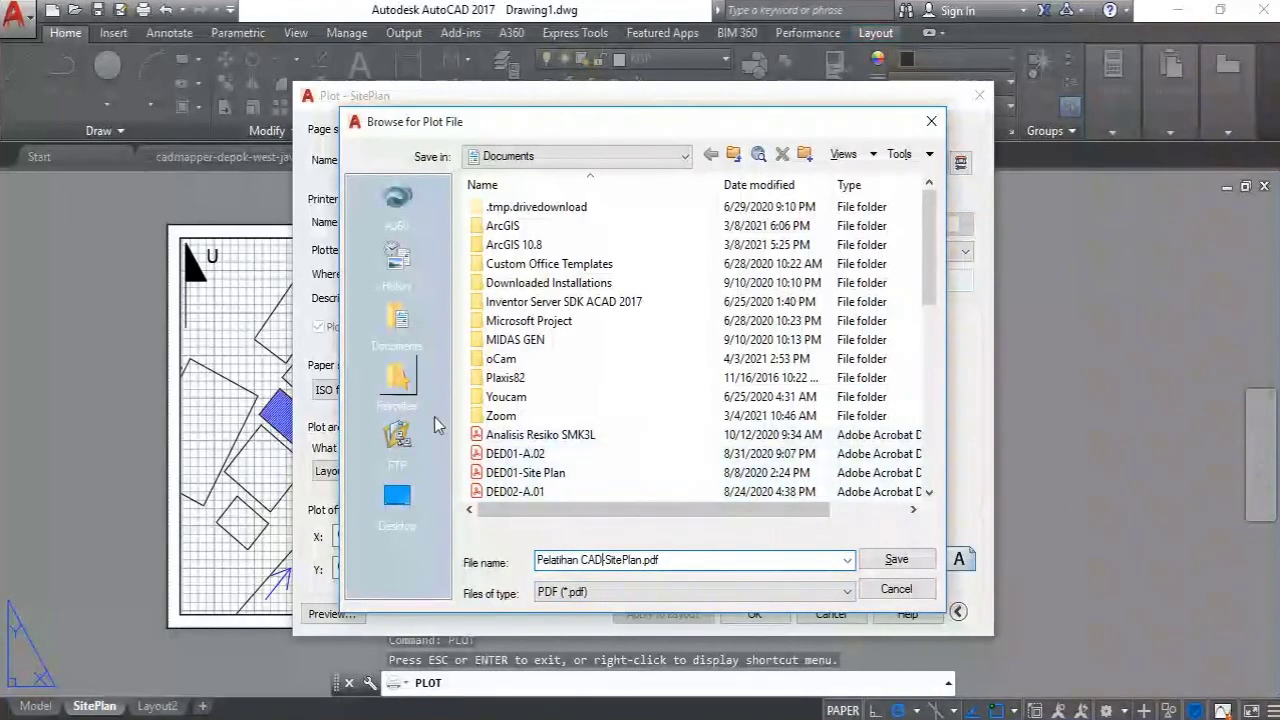
pyautogui.click(895, 561)
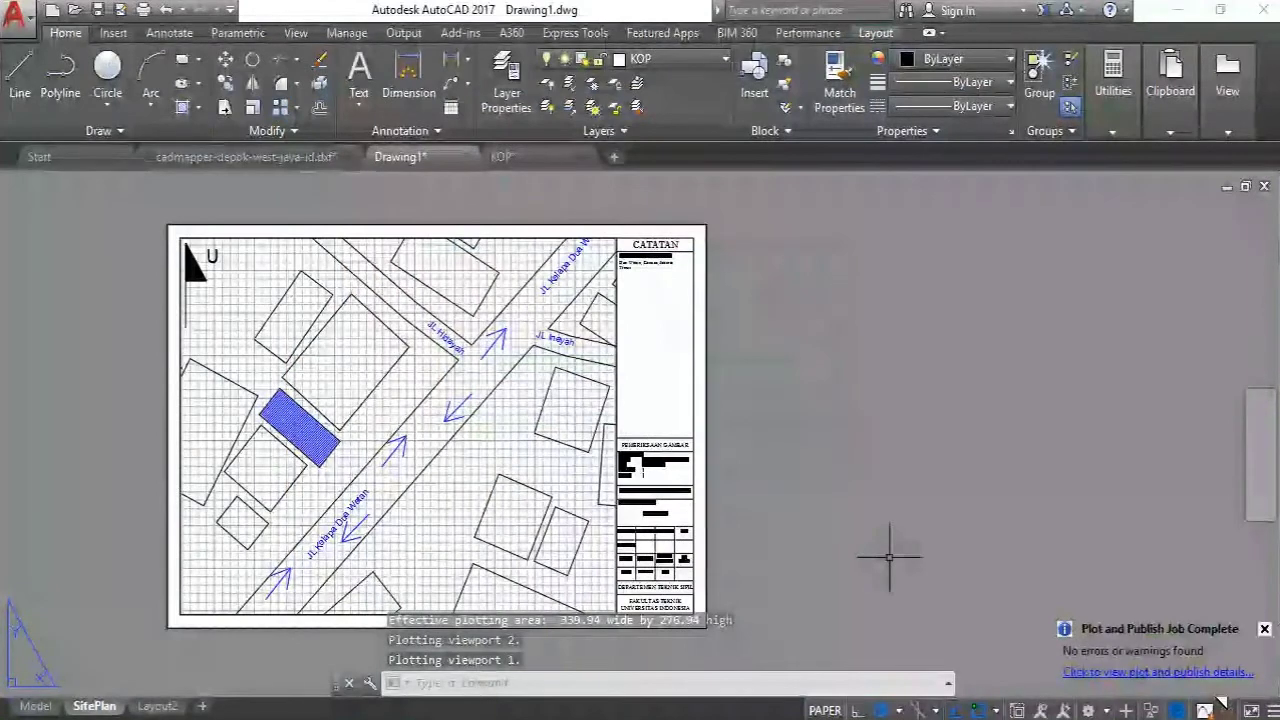
# Review the plotted site plan PDF in Adobe Acrobat, both close up and as a whole page
pyautogui.moveTo(508, 398); pyautogui.dragTo(563, 406, button='middle')
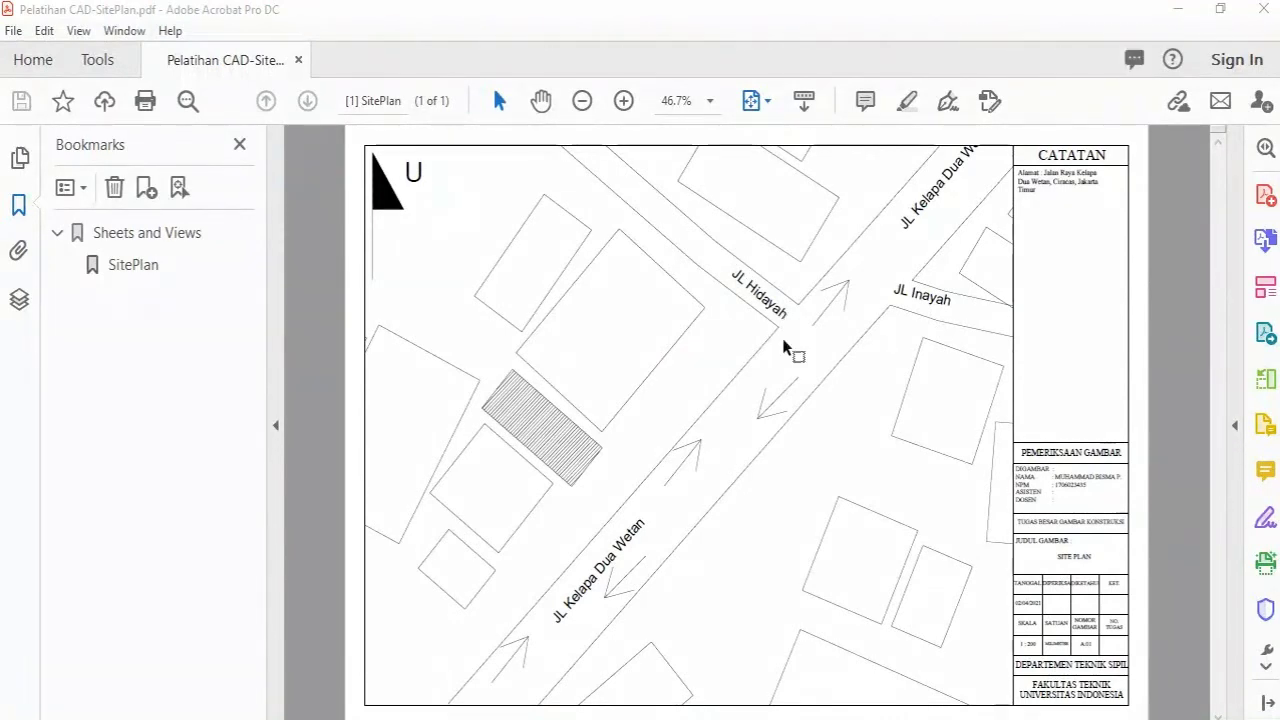
pyautogui.keyDown('ctrl'); pyautogui.scroll(-2, 783, 340); pyautogui.keyUp('ctrl')
pyautogui.keyDown('ctrl'); pyautogui.scroll(2, 783, 340); pyautogui.keyUp('ctrl')
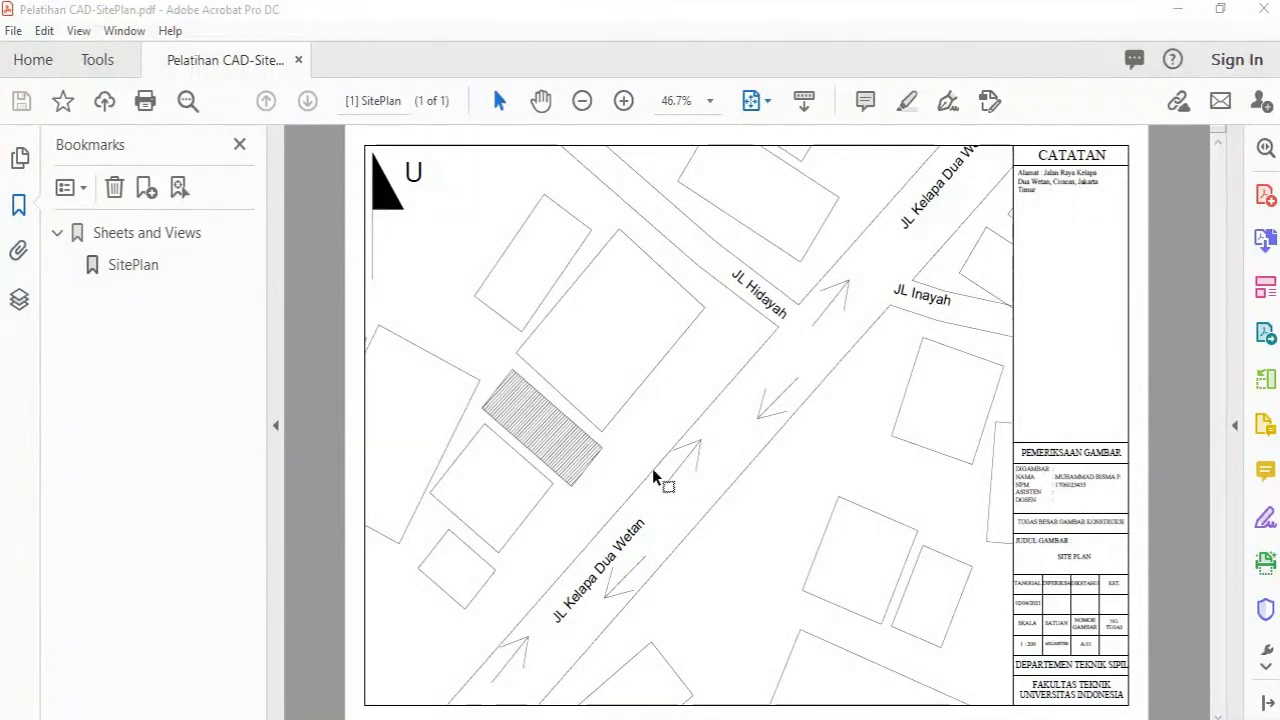
pyautogui.keyDown('ctrl'); pyautogui.scroll(-1, 650, 462); pyautogui.keyUp('ctrl')
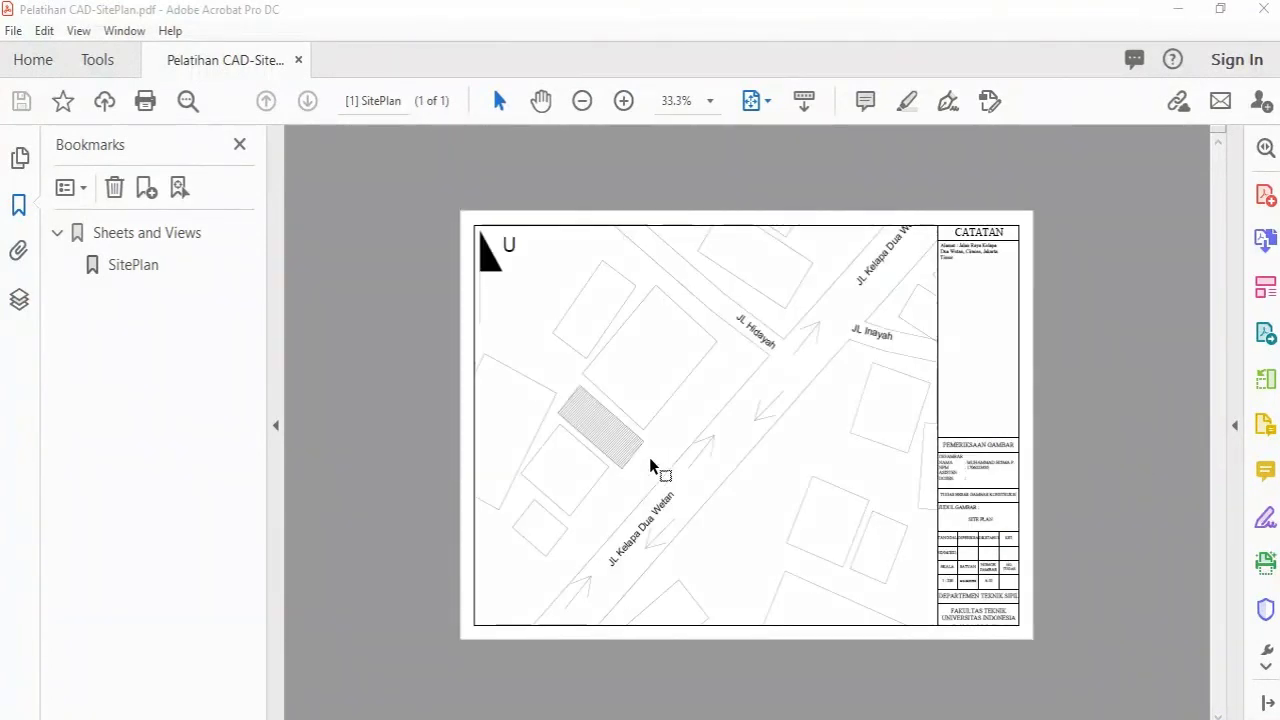